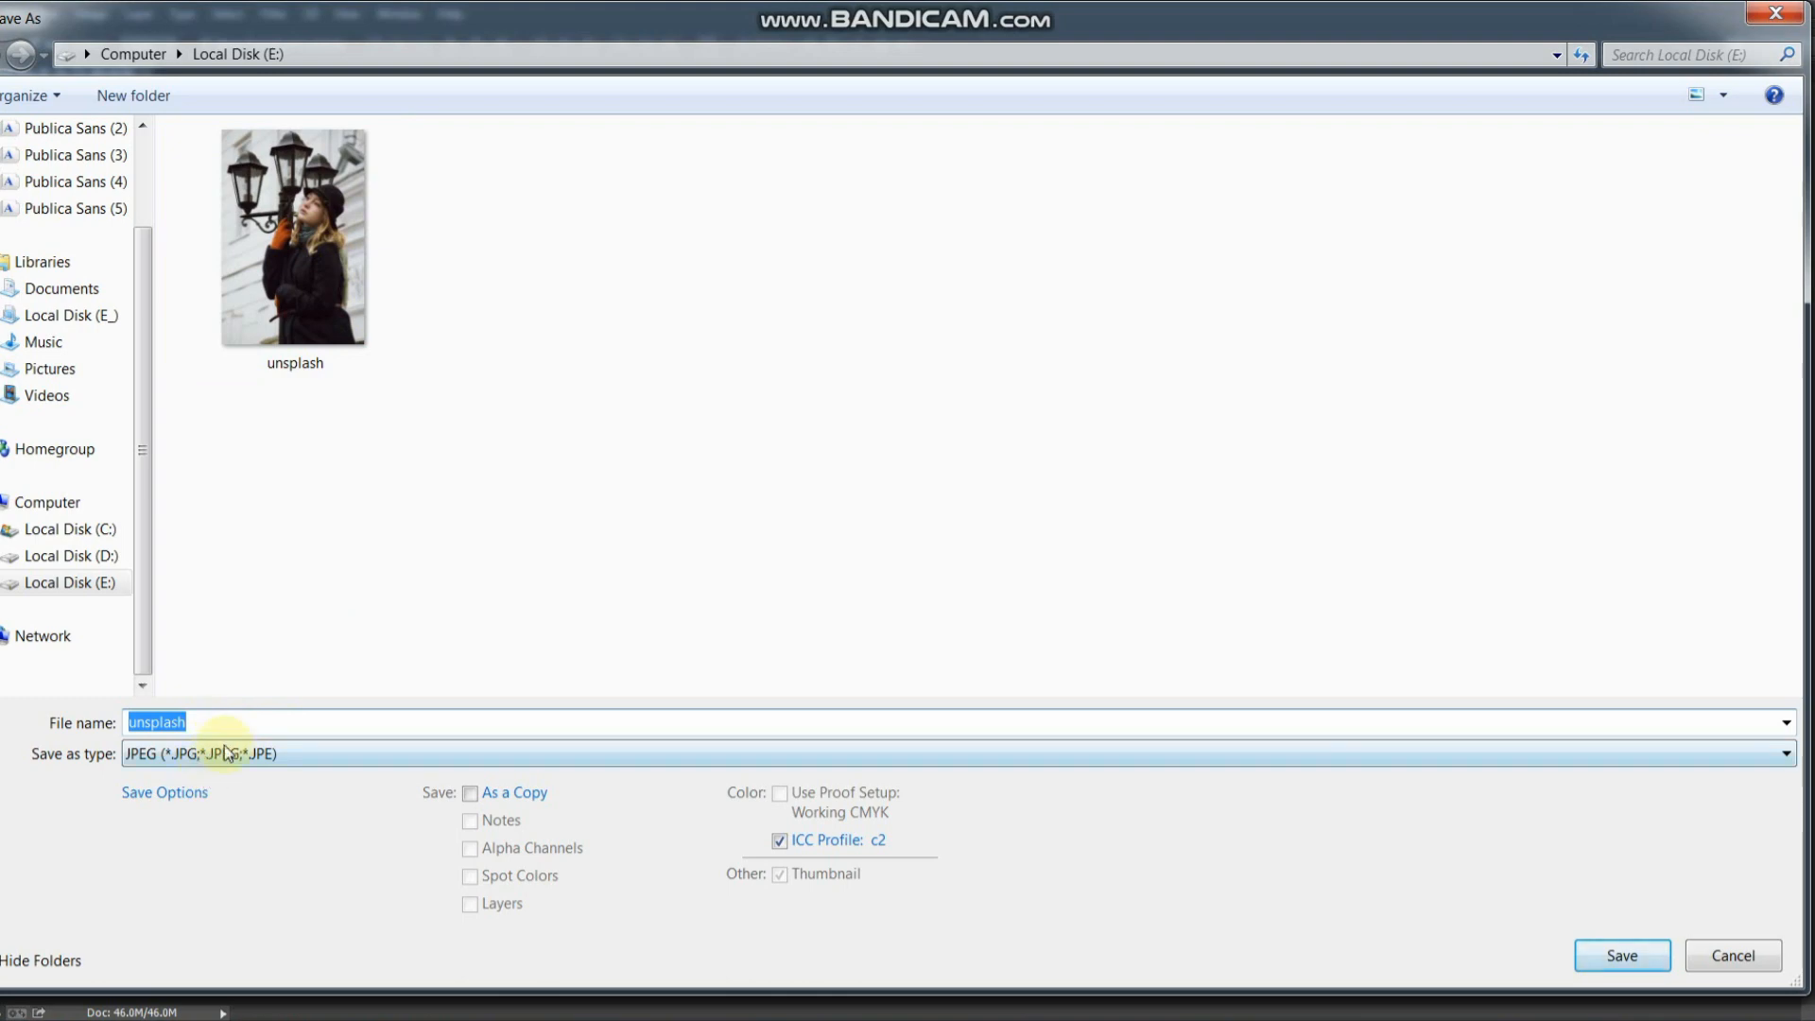
# - Save the photo on Local Disk (E:) in Photoshop PSD format under a name ending in "Effect"
pyautogui.click(227, 753)
pyautogui.click(211, 293)
pyautogui.click(245, 753)
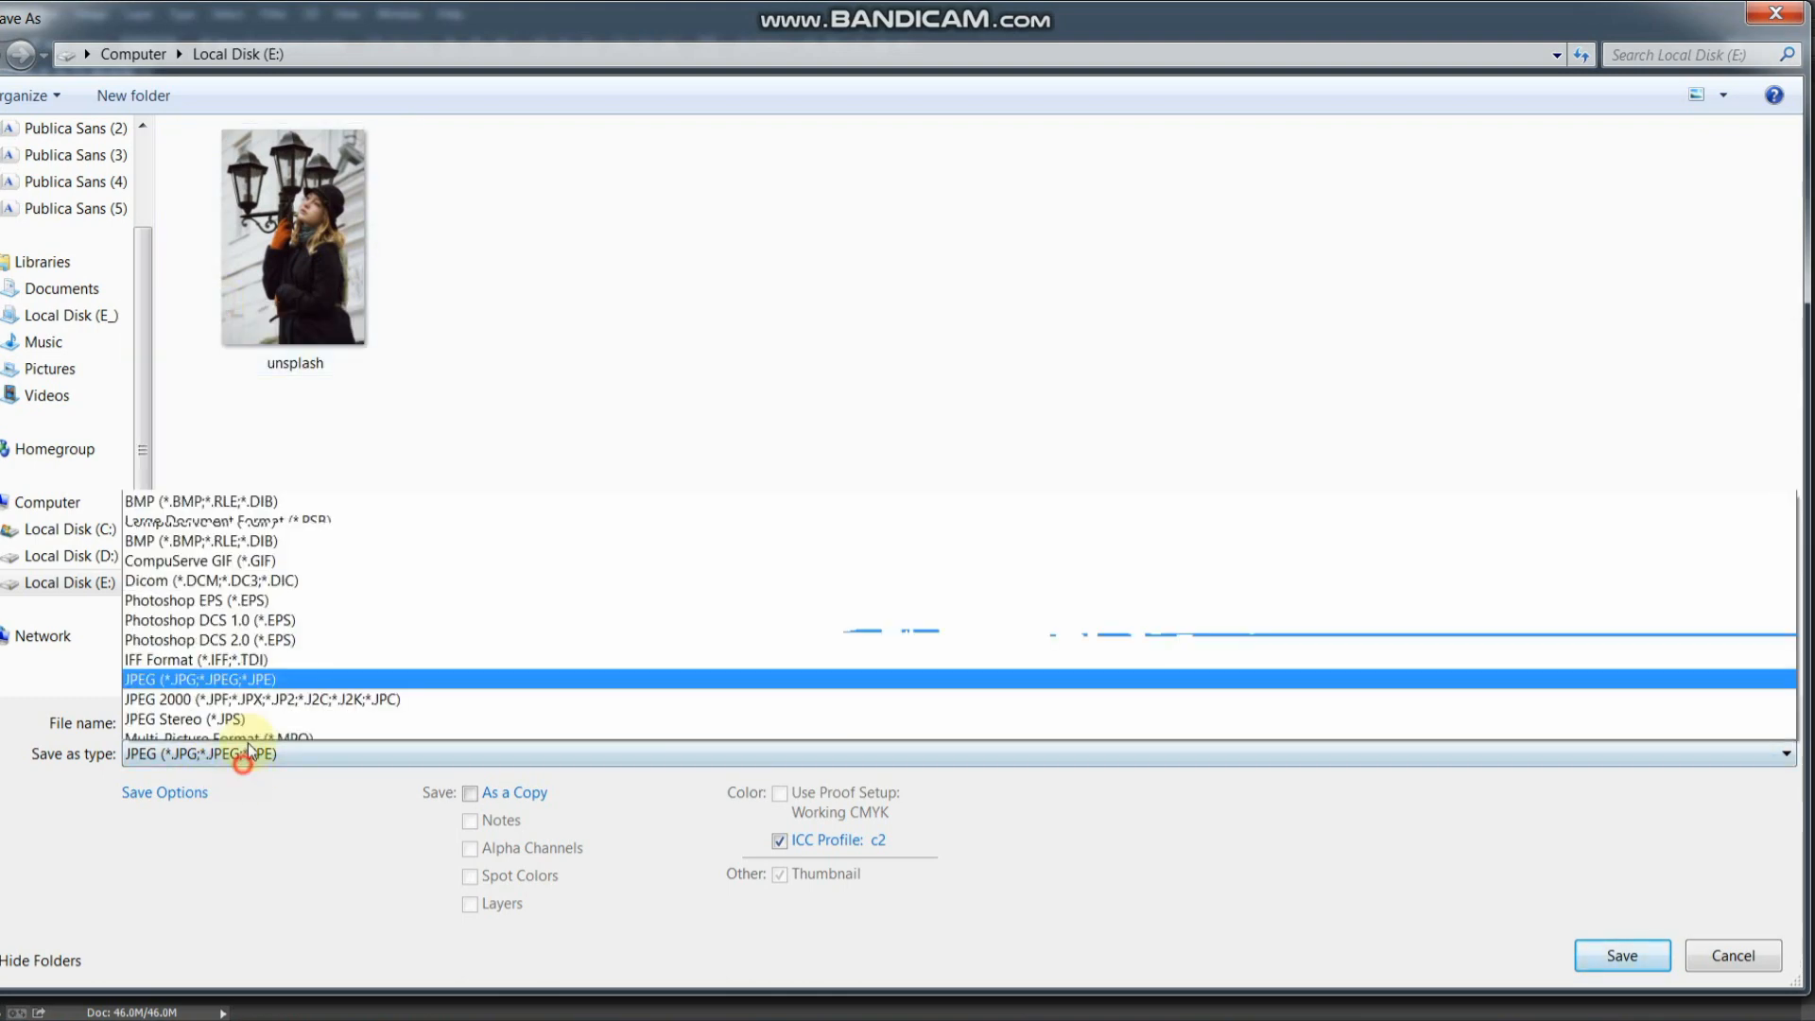
pyautogui.click(213, 303)
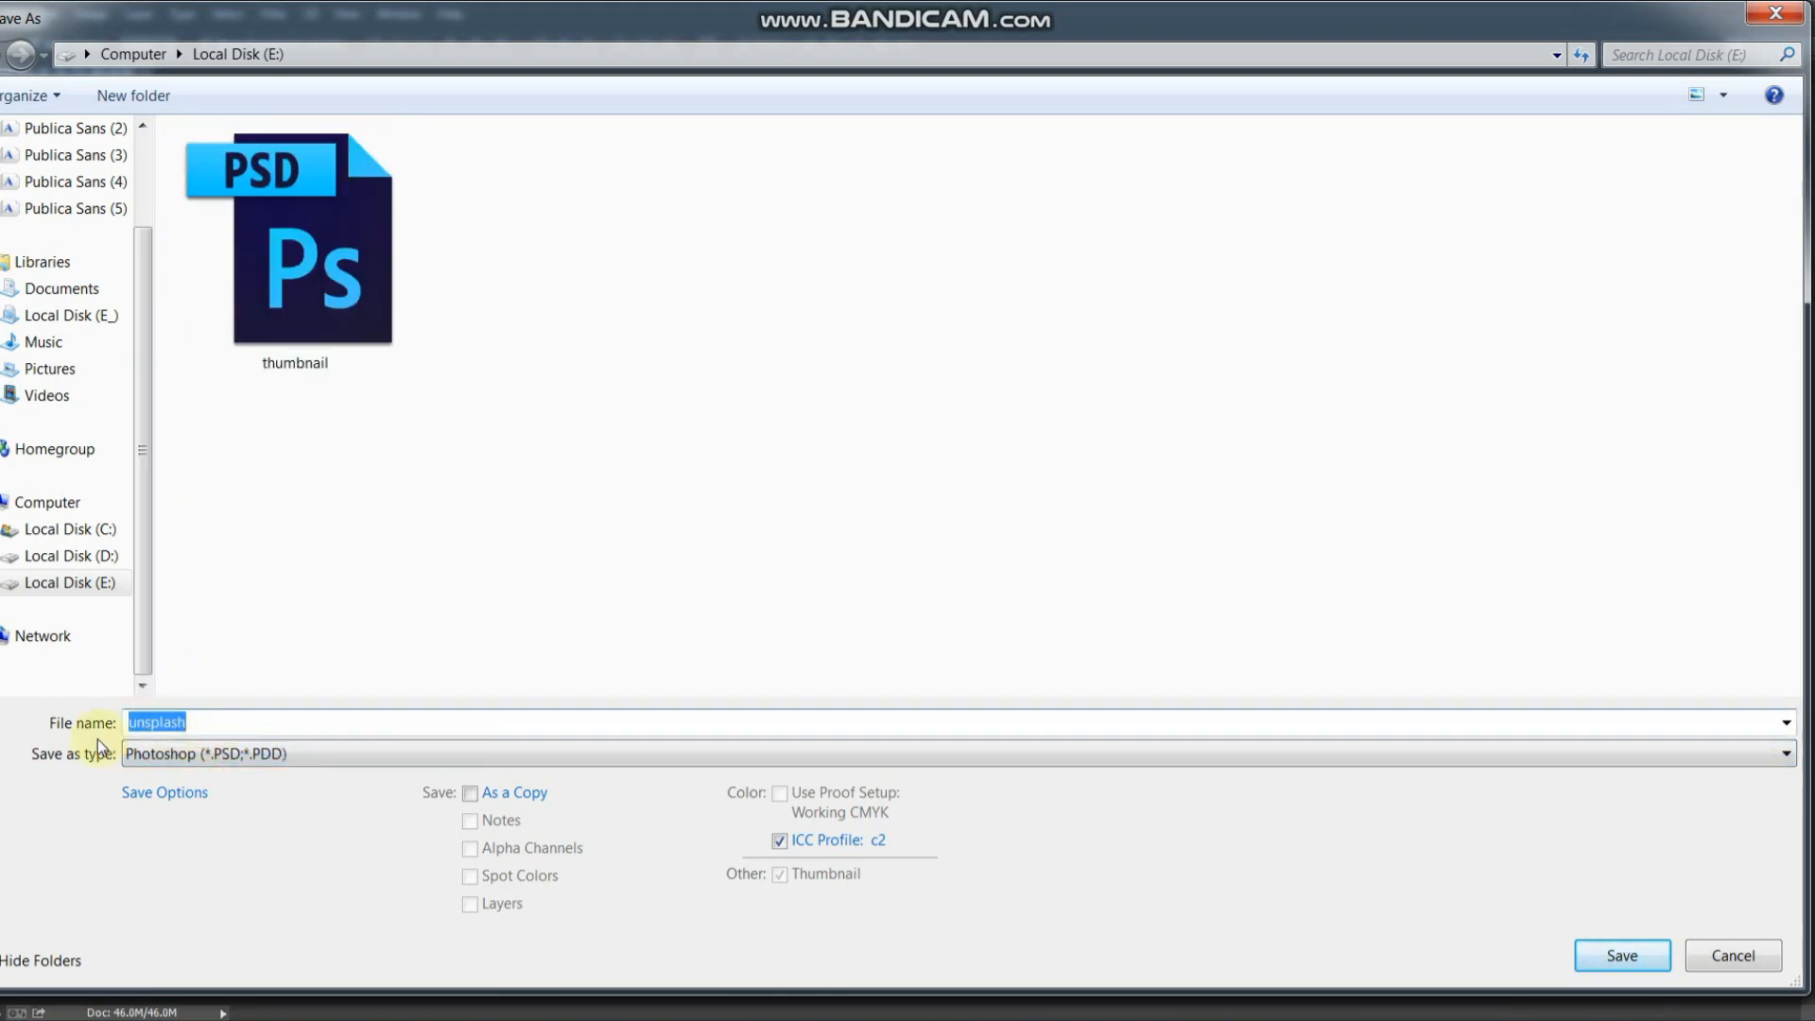
pyautogui.write('Lif')
pyautogui.press('Return')
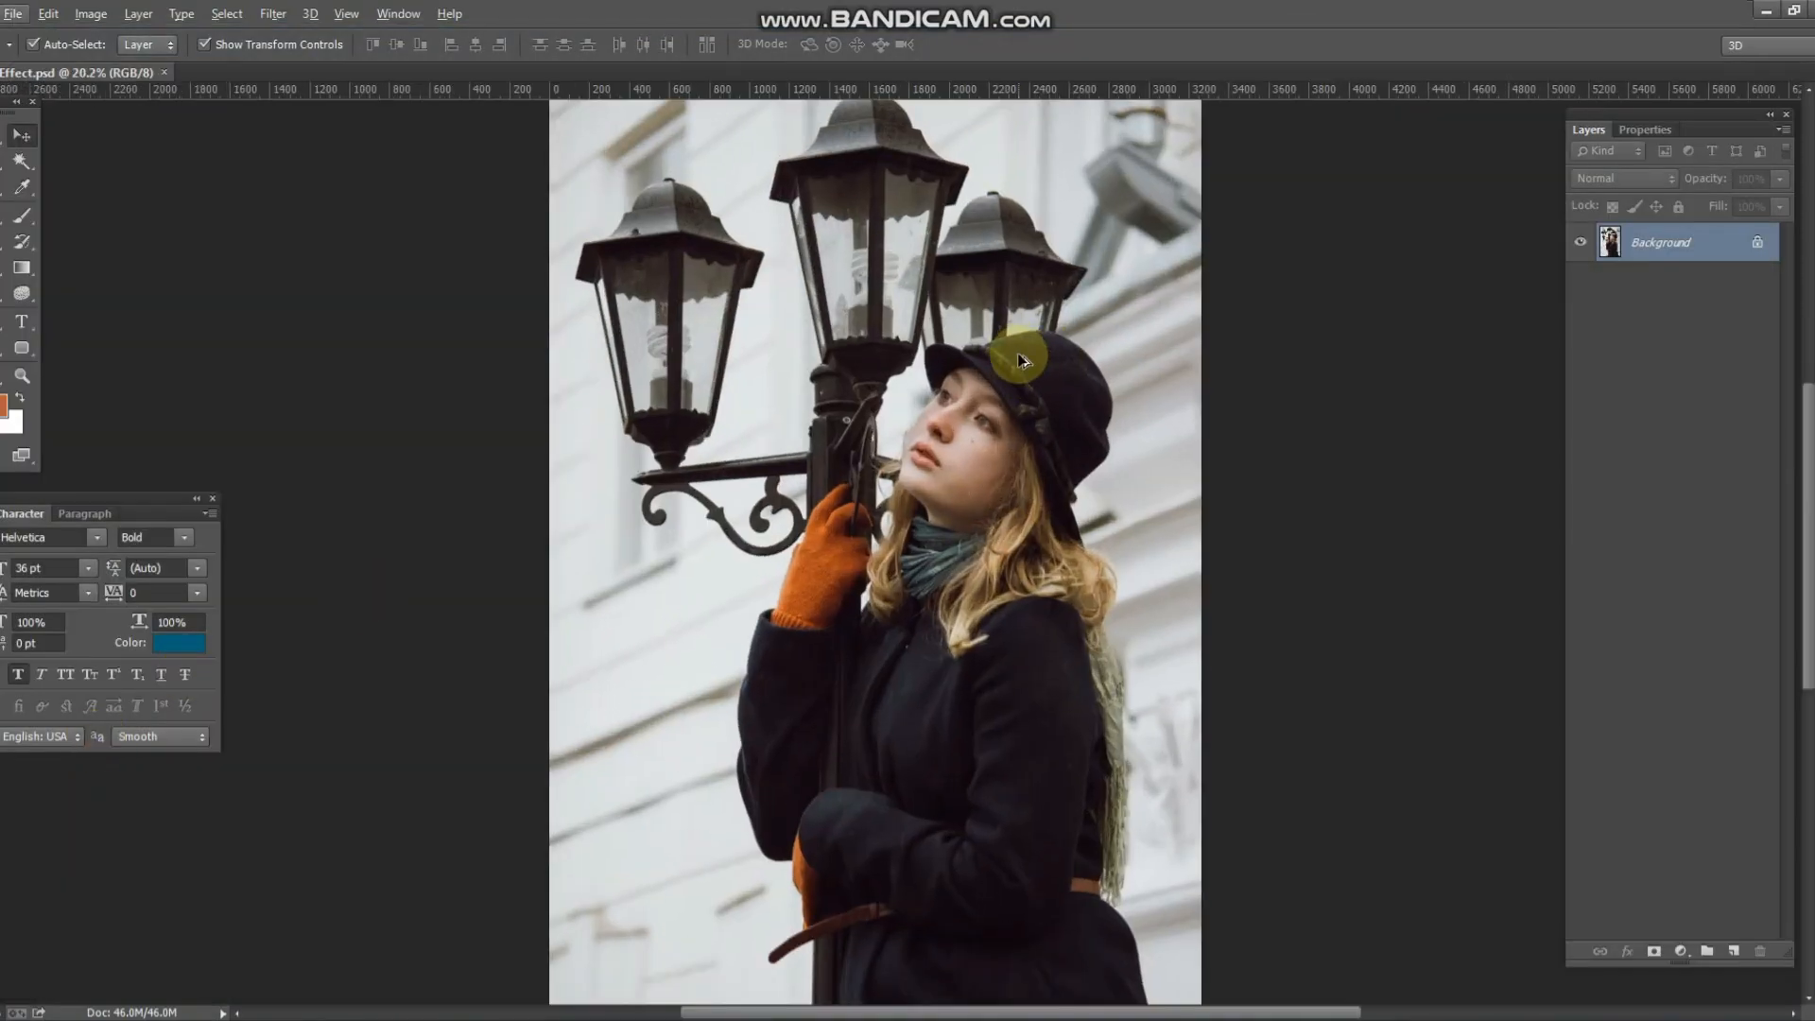
# - Unlock the Background layer by converting it to a regular layer named Layer 0
pyautogui.doubleClick(1731, 272)
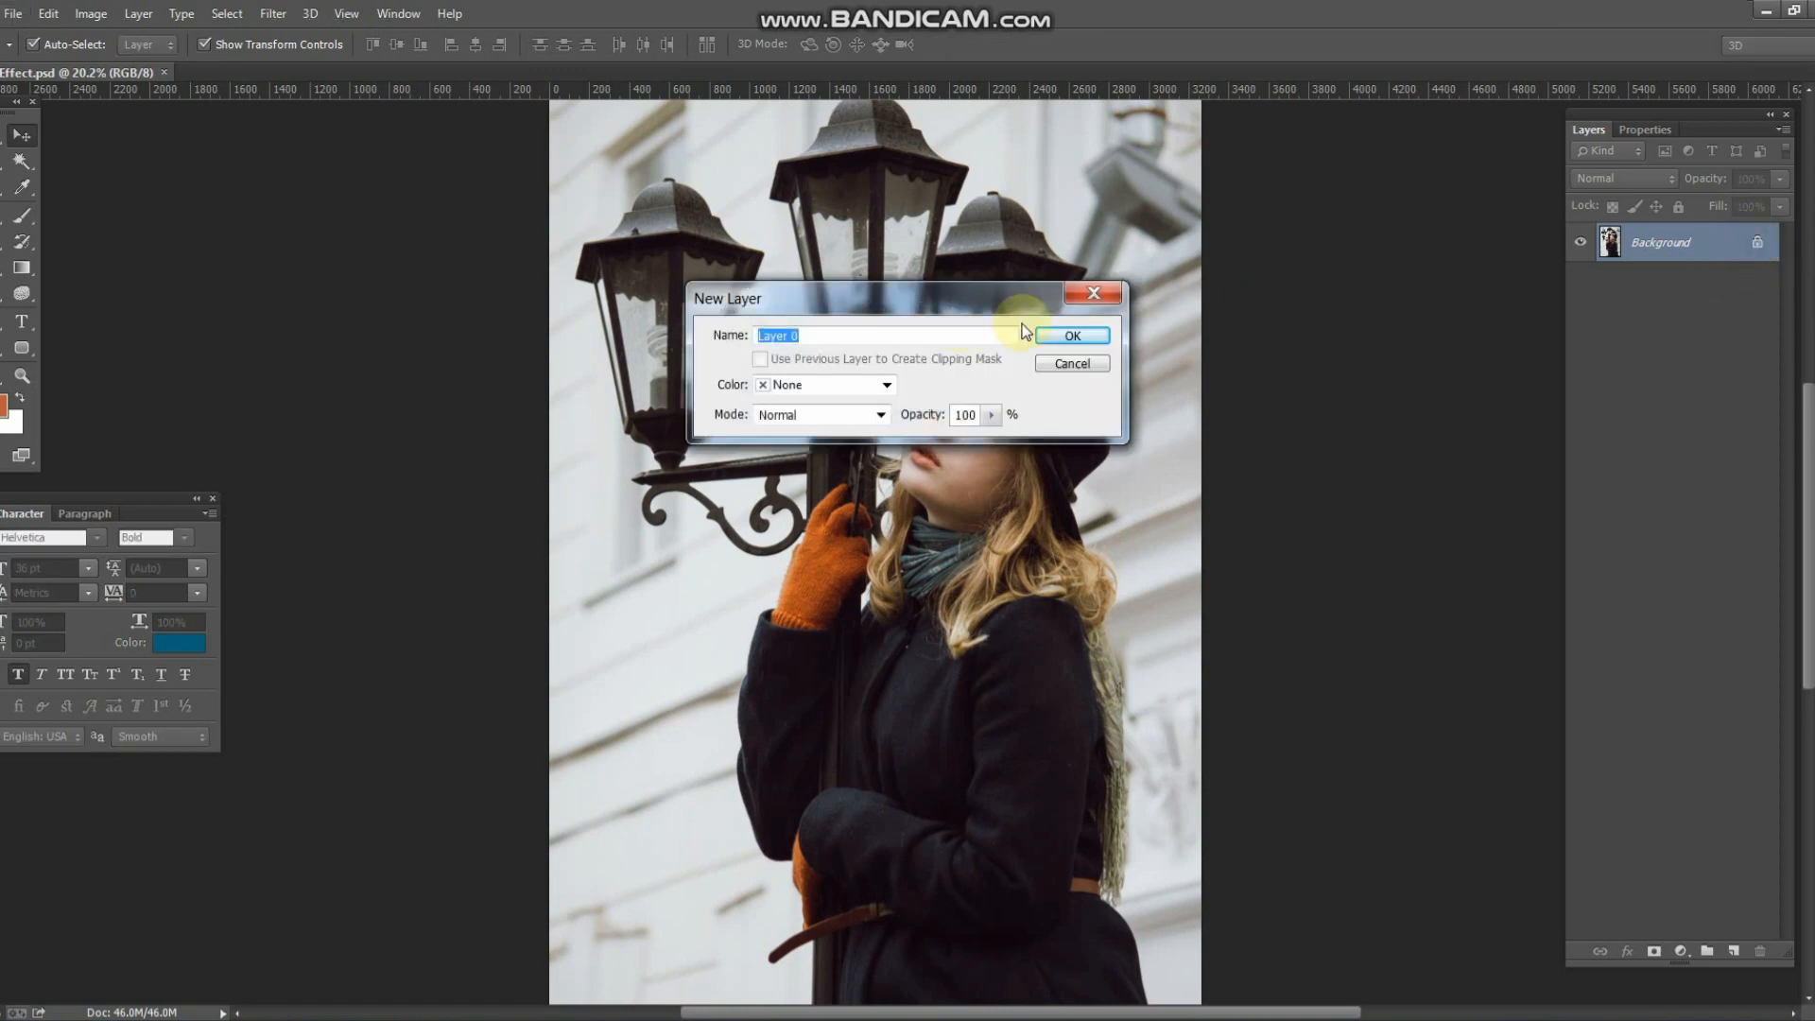
pyautogui.click(1048, 342)
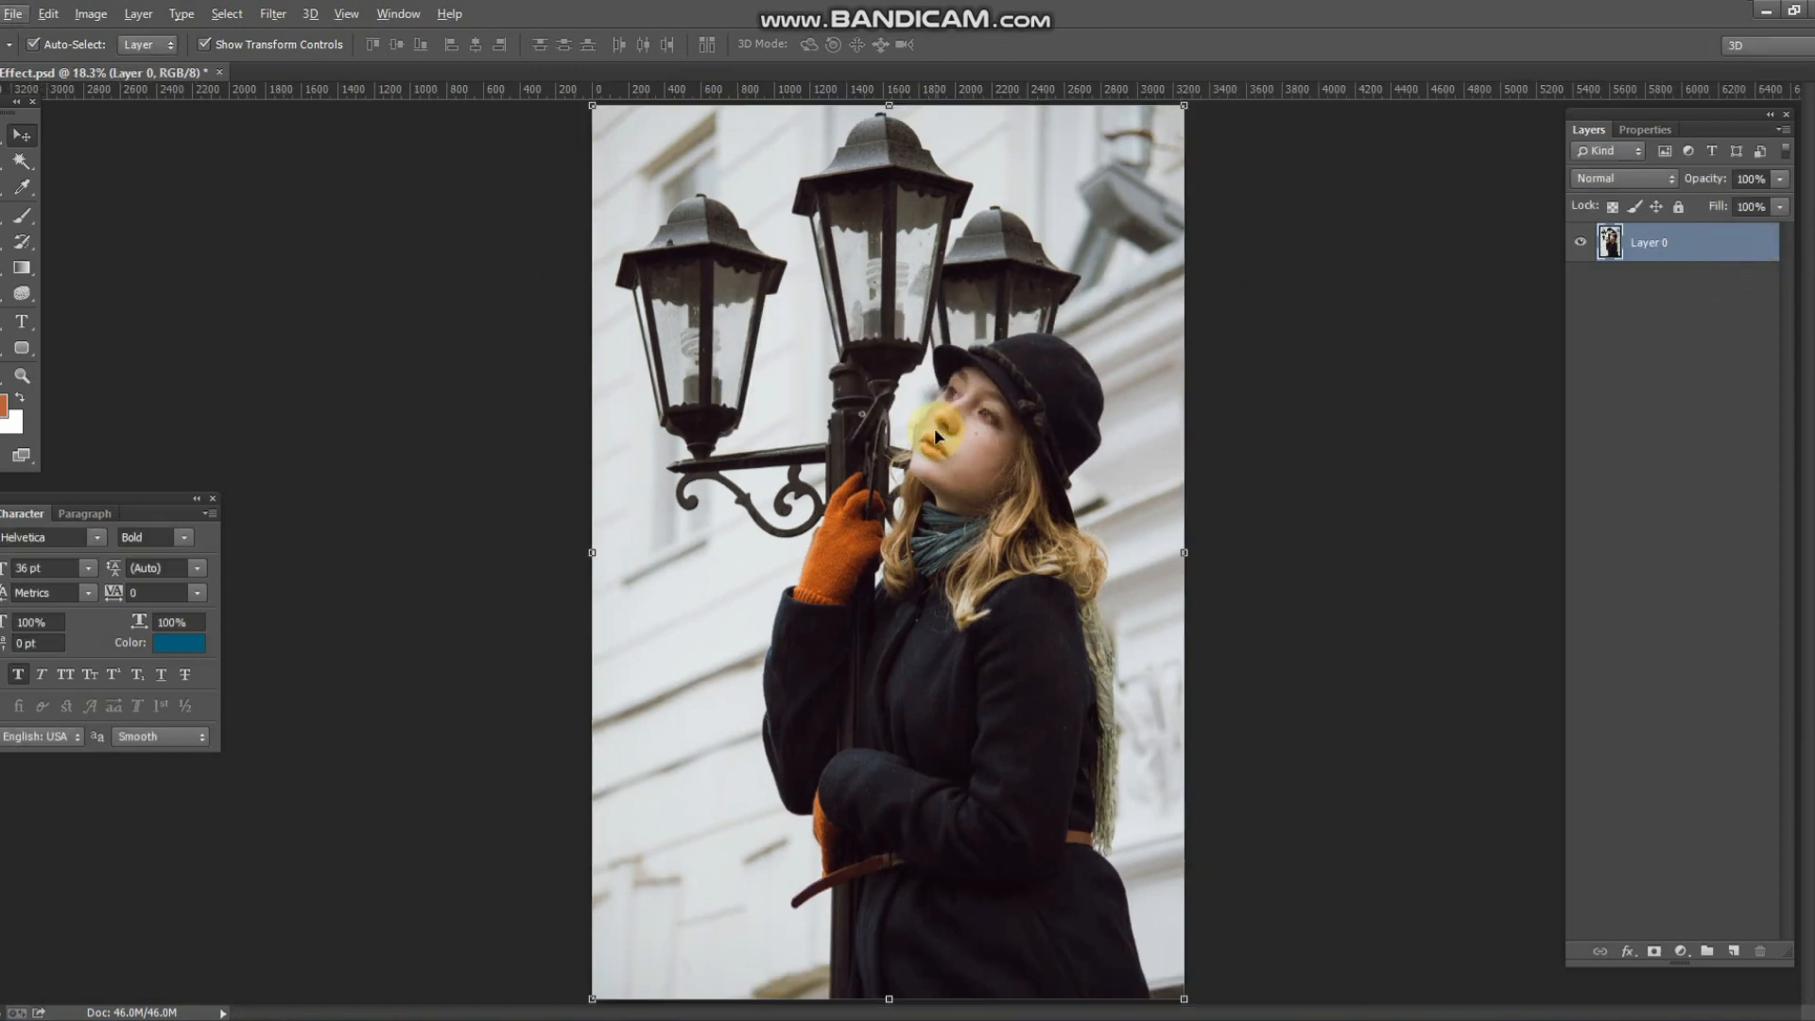
# - Apply Levels to Layer 0 with midtones at 0.66 and the white input at 245, and save the file
pyautogui.hotkey('ctrl', 'l')
pyautogui.moveTo(1554, 601); pyautogui.dragTo(1565, 601)
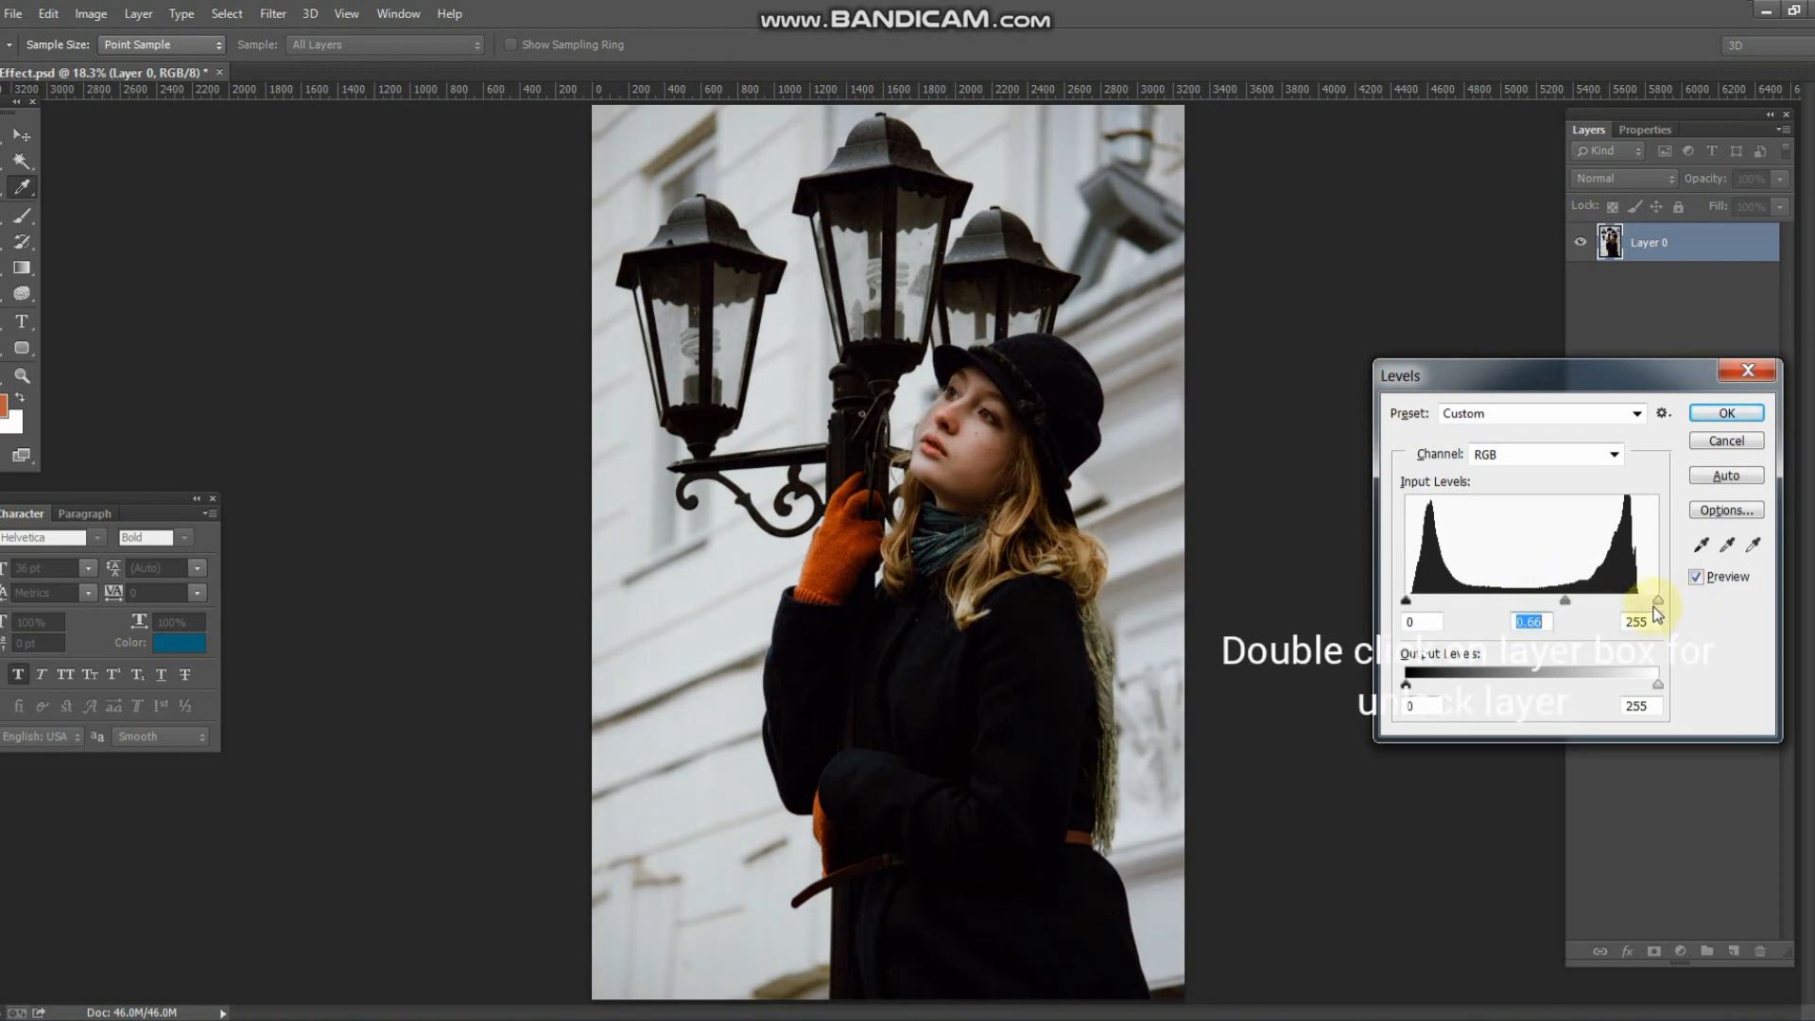
pyautogui.moveTo(1657, 602); pyautogui.dragTo(1642, 603)
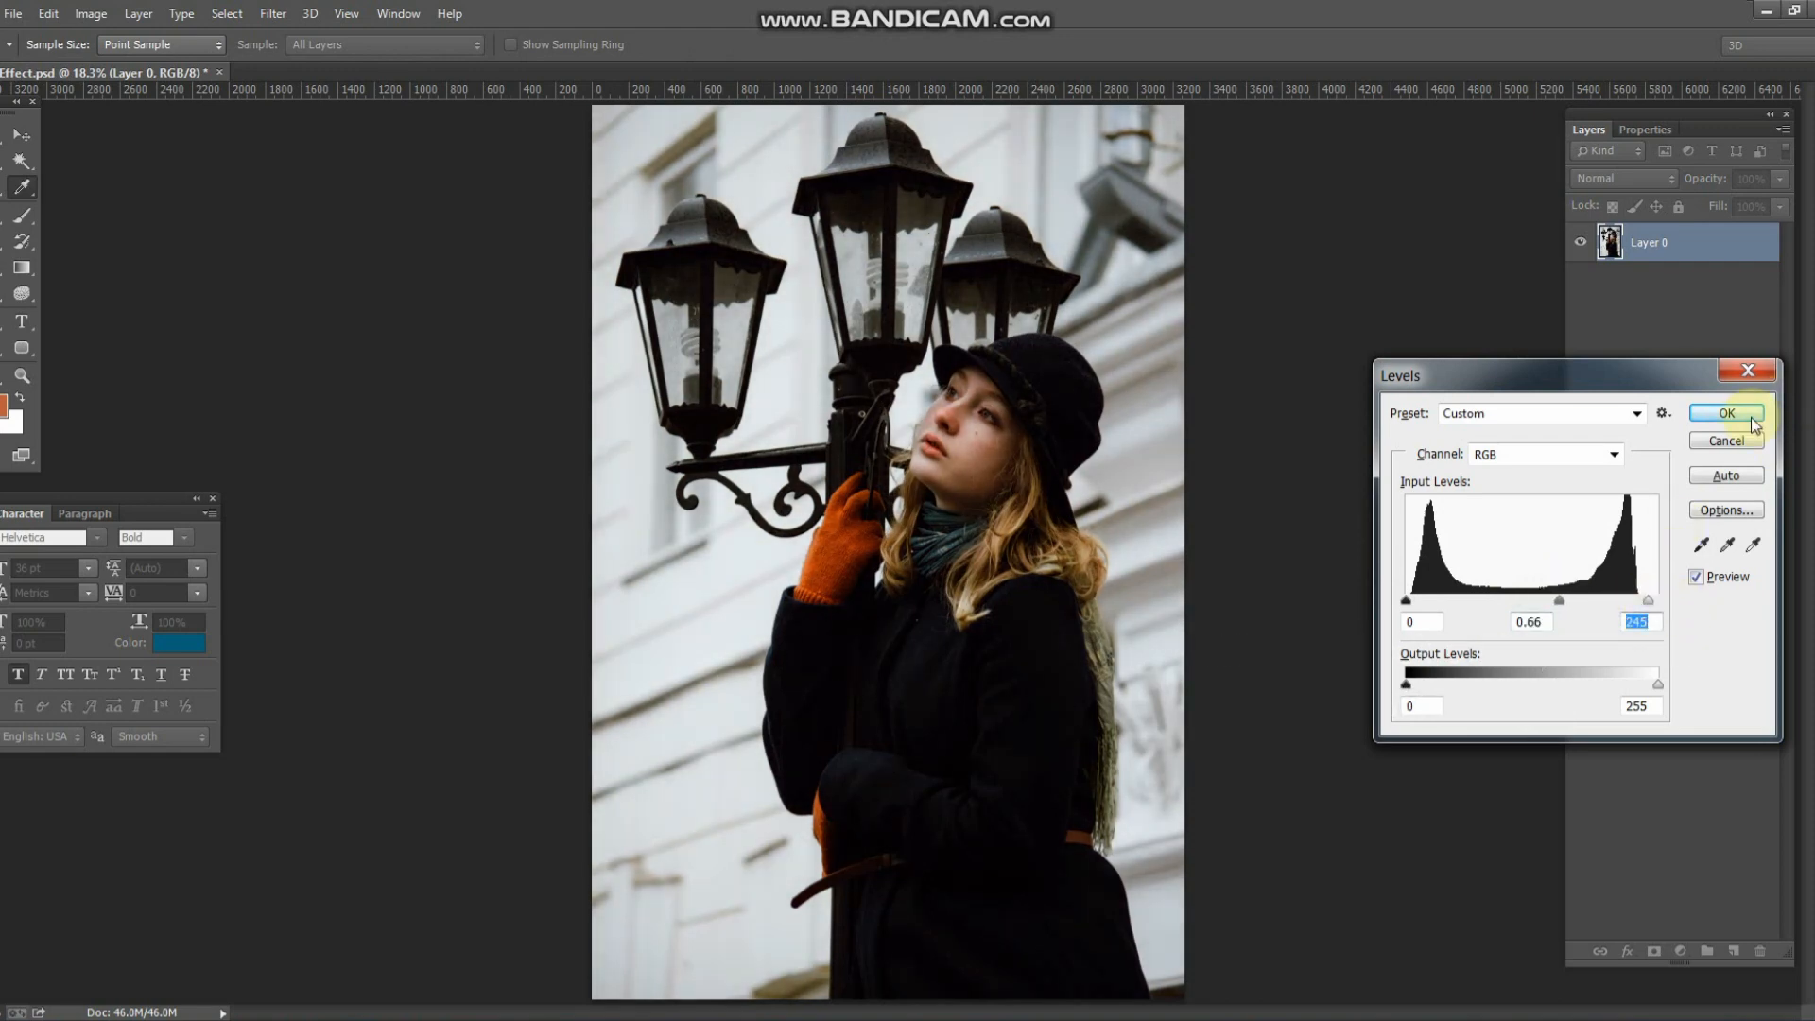
pyautogui.click(1726, 413)
pyautogui.hotkey('ctrl', 's')
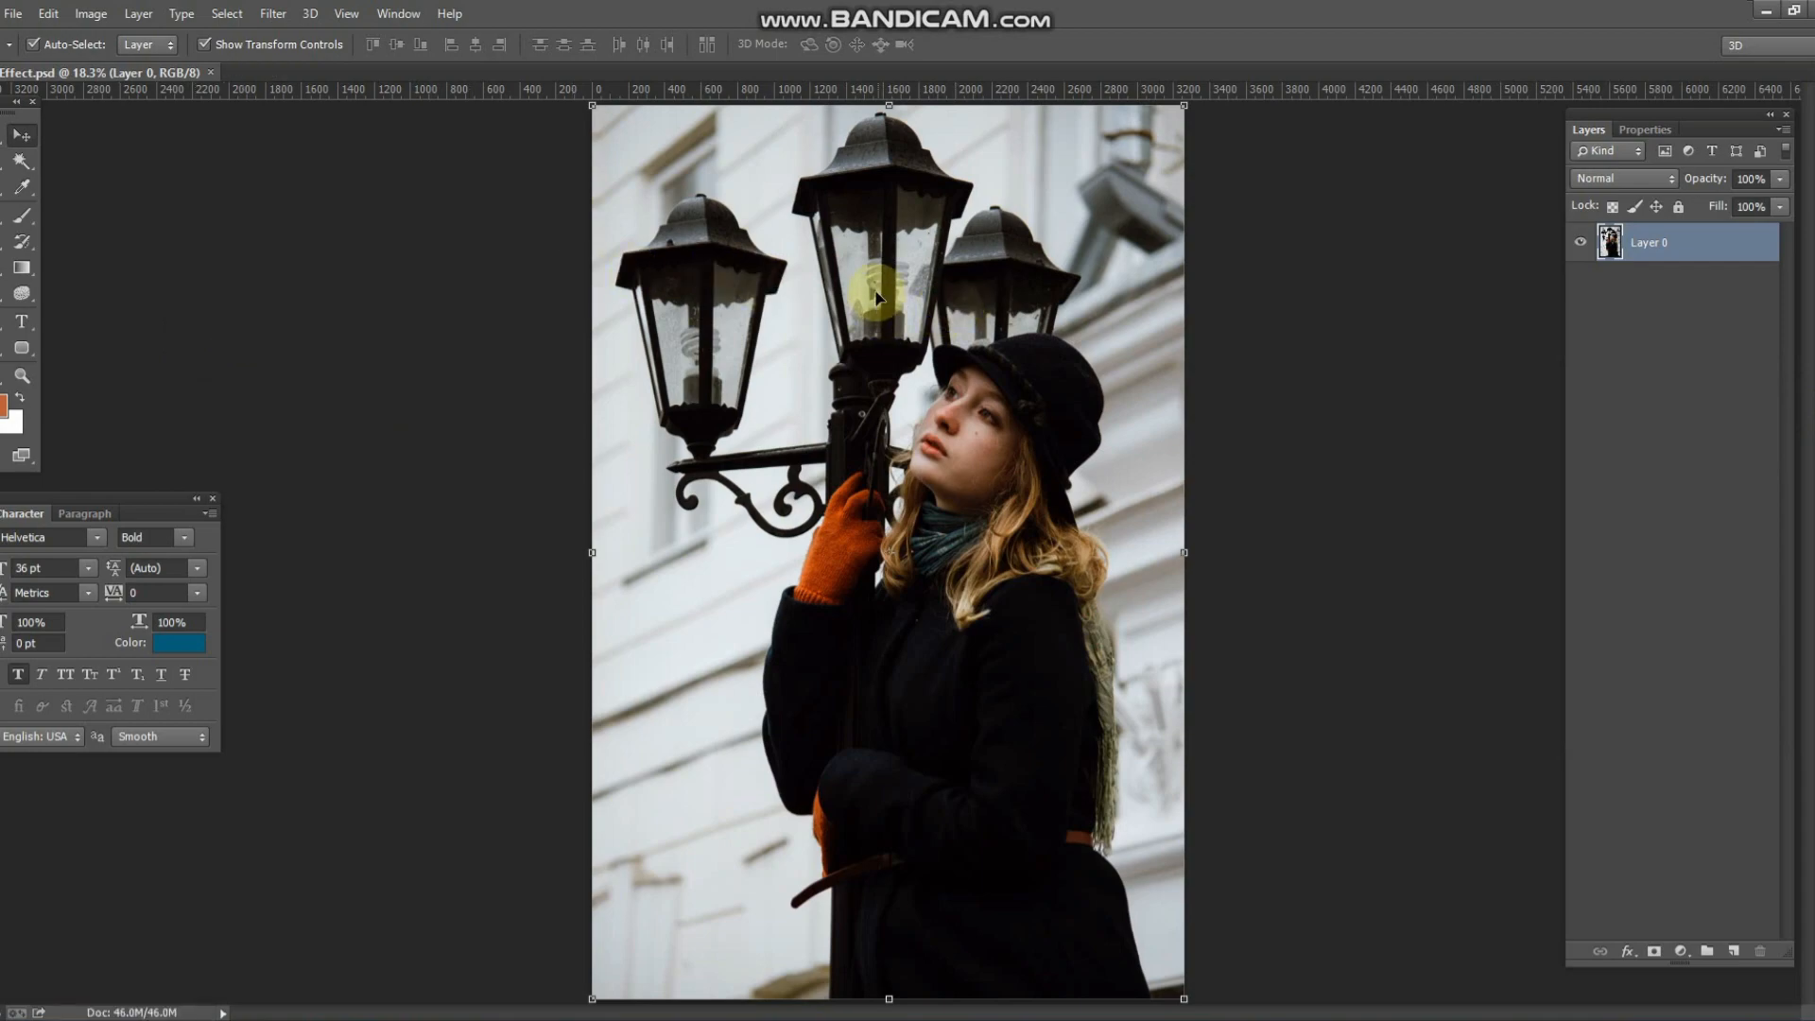
pyautogui.scroll(4, 880, 283)
pyautogui.scroll(4, 897, 264)
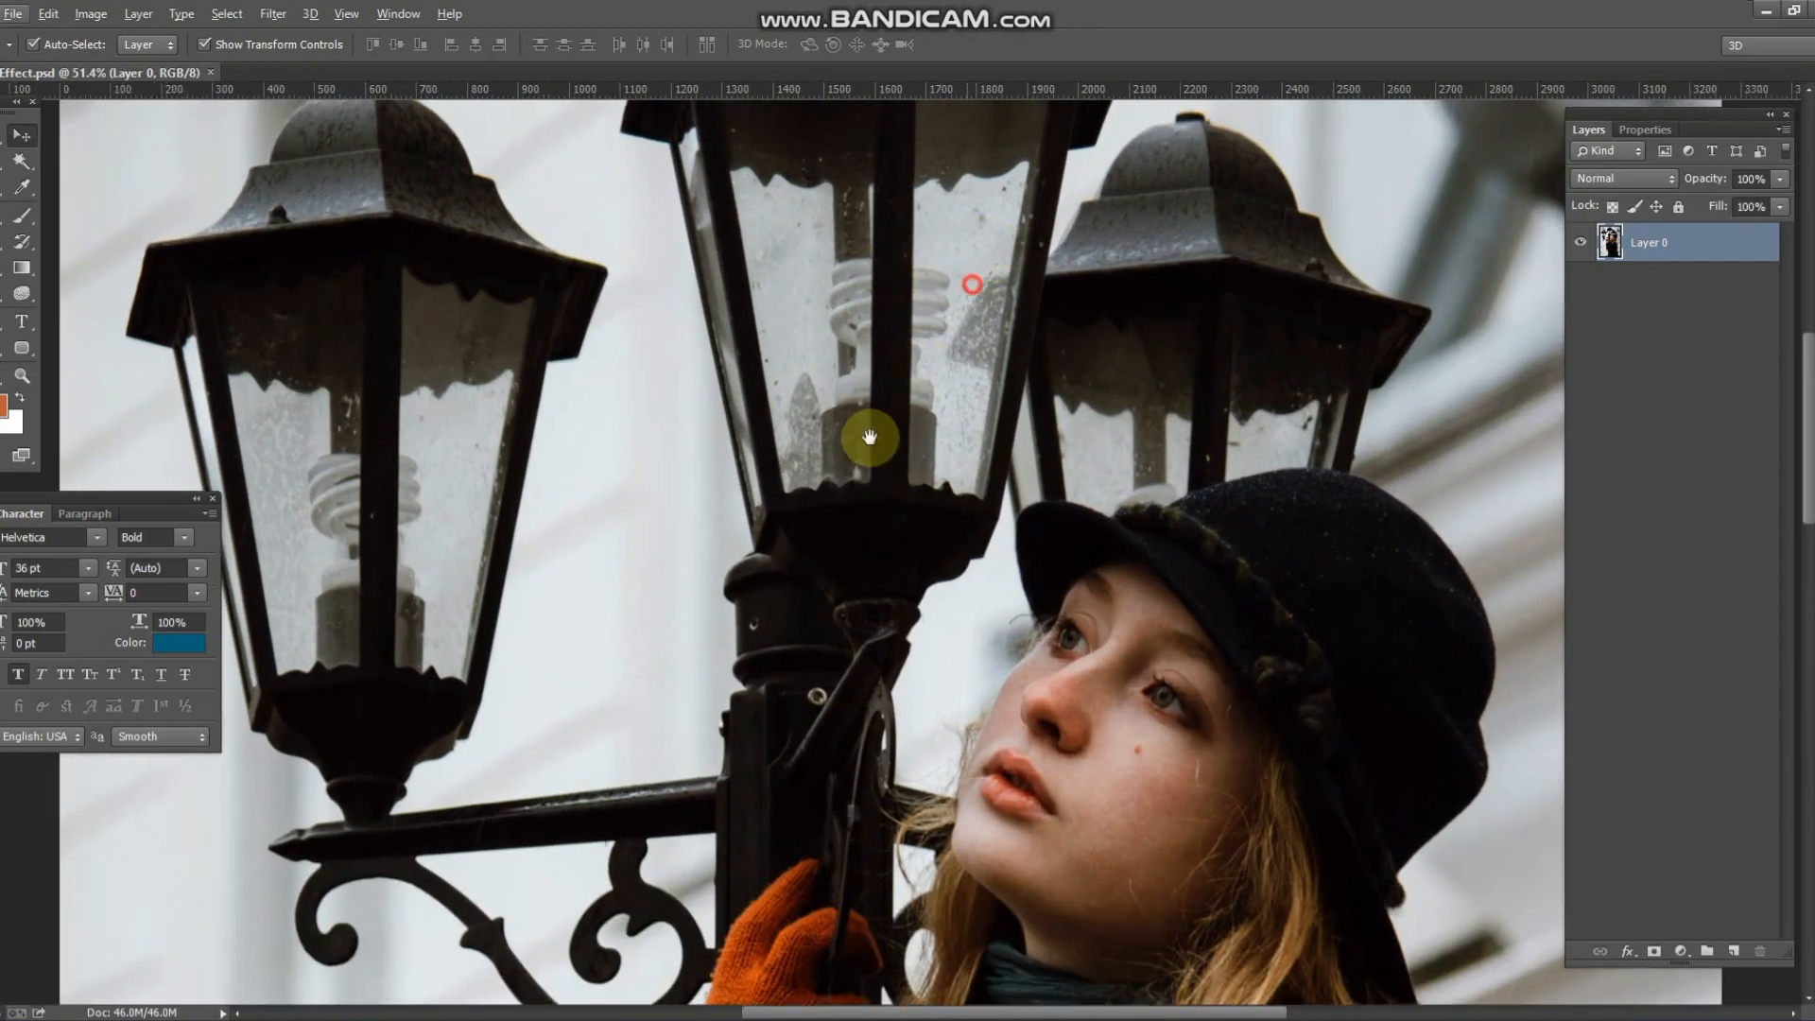
pyautogui.scroll(2, 800, 469)
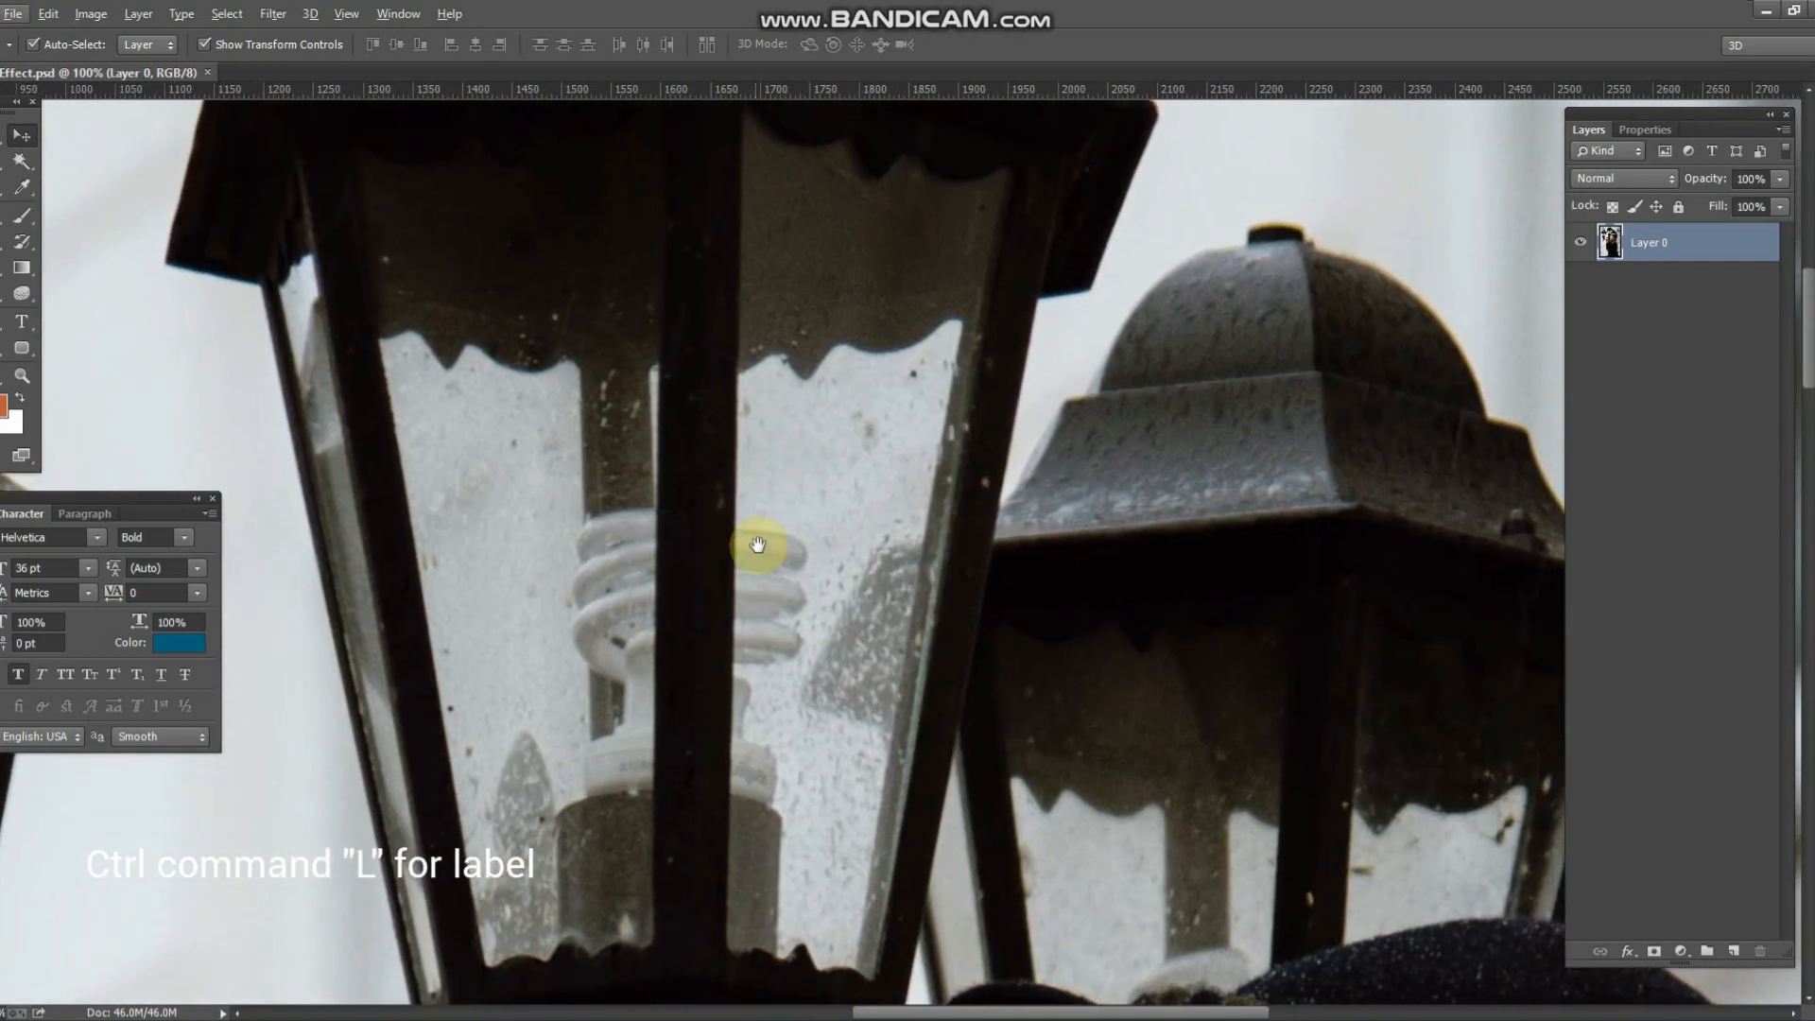
pyautogui.press('p')
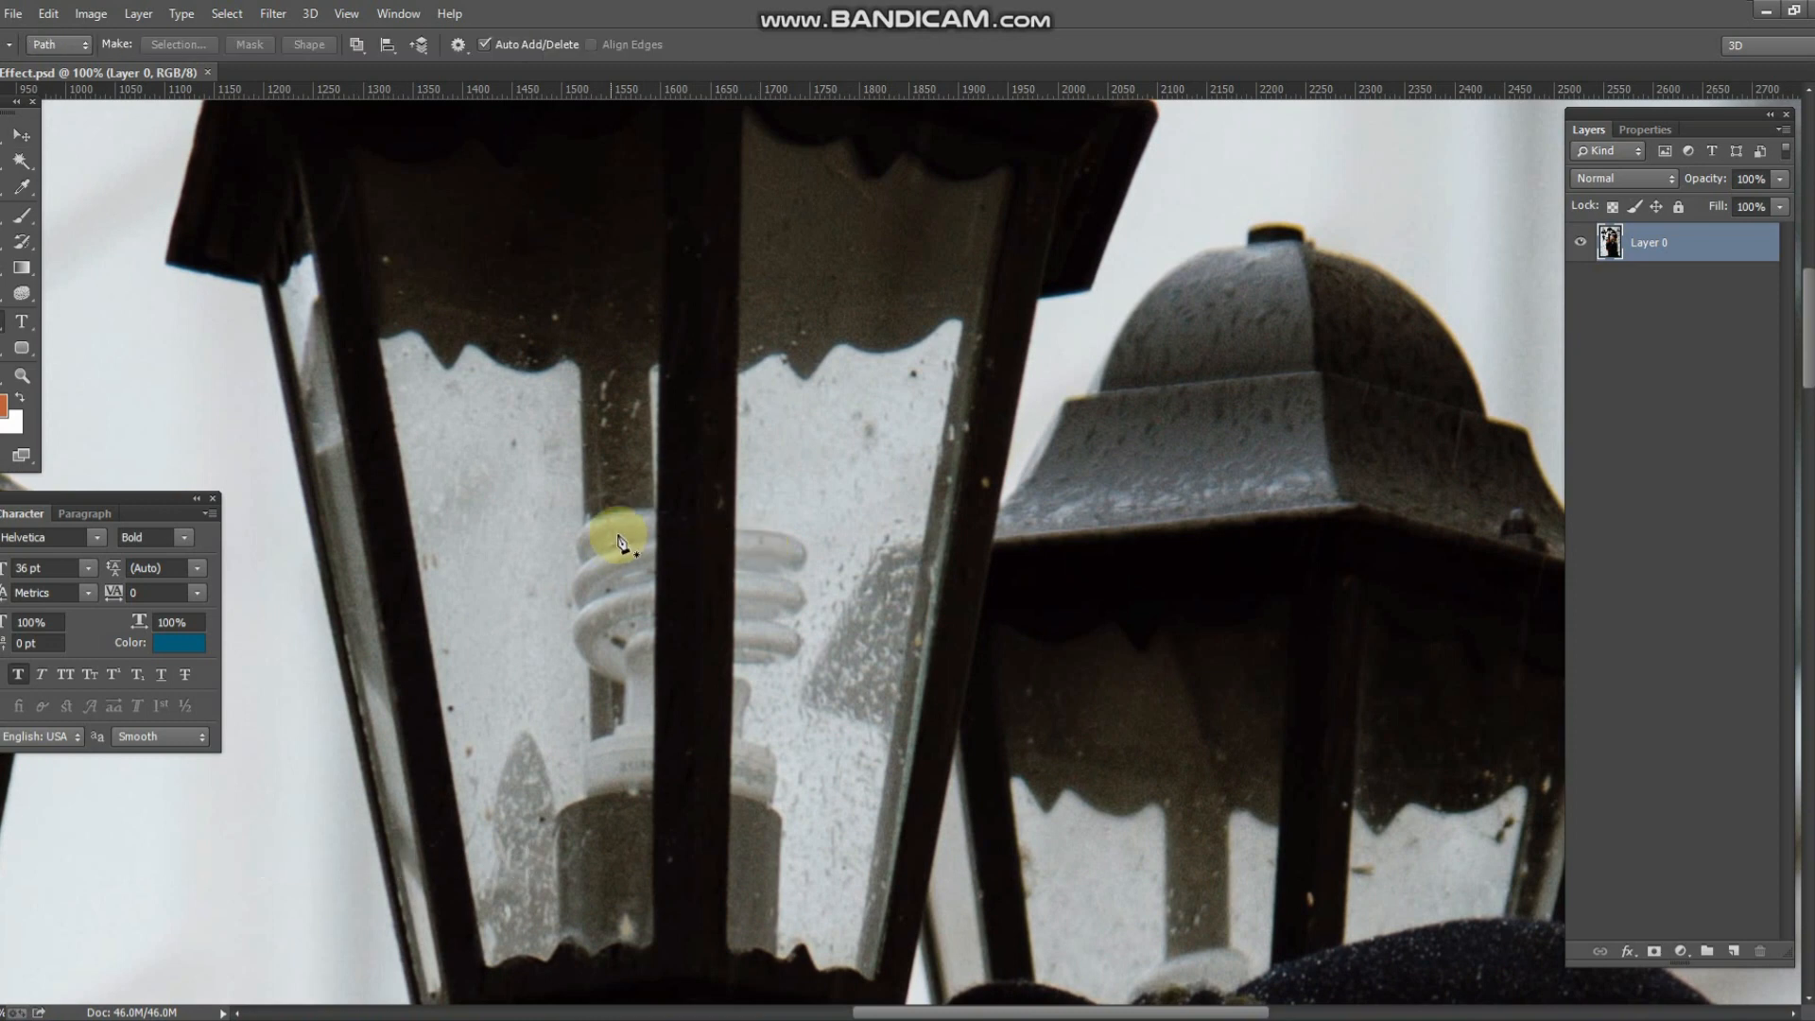
pyautogui.click(19, 135)
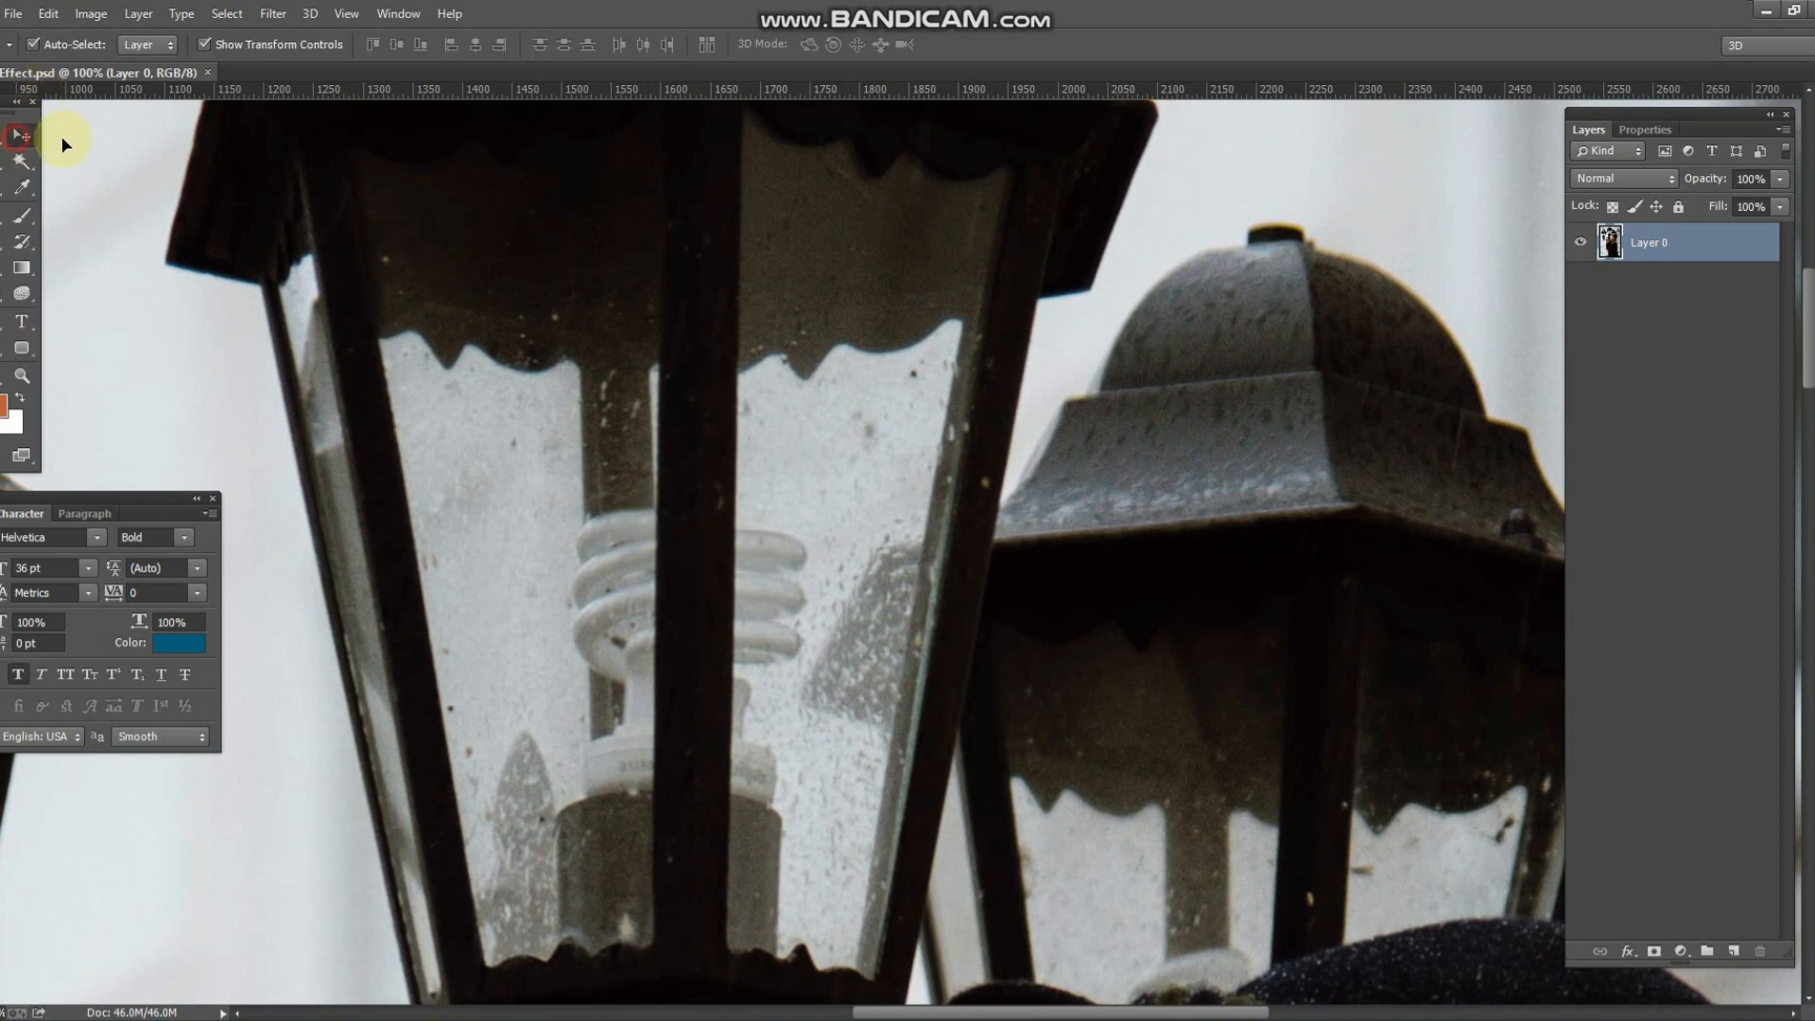
# - Add a Color Lookup adjustment layer above the photo using the Moonlight.3DL 3DLUT file, and save the document
pyautogui.click(1681, 951)
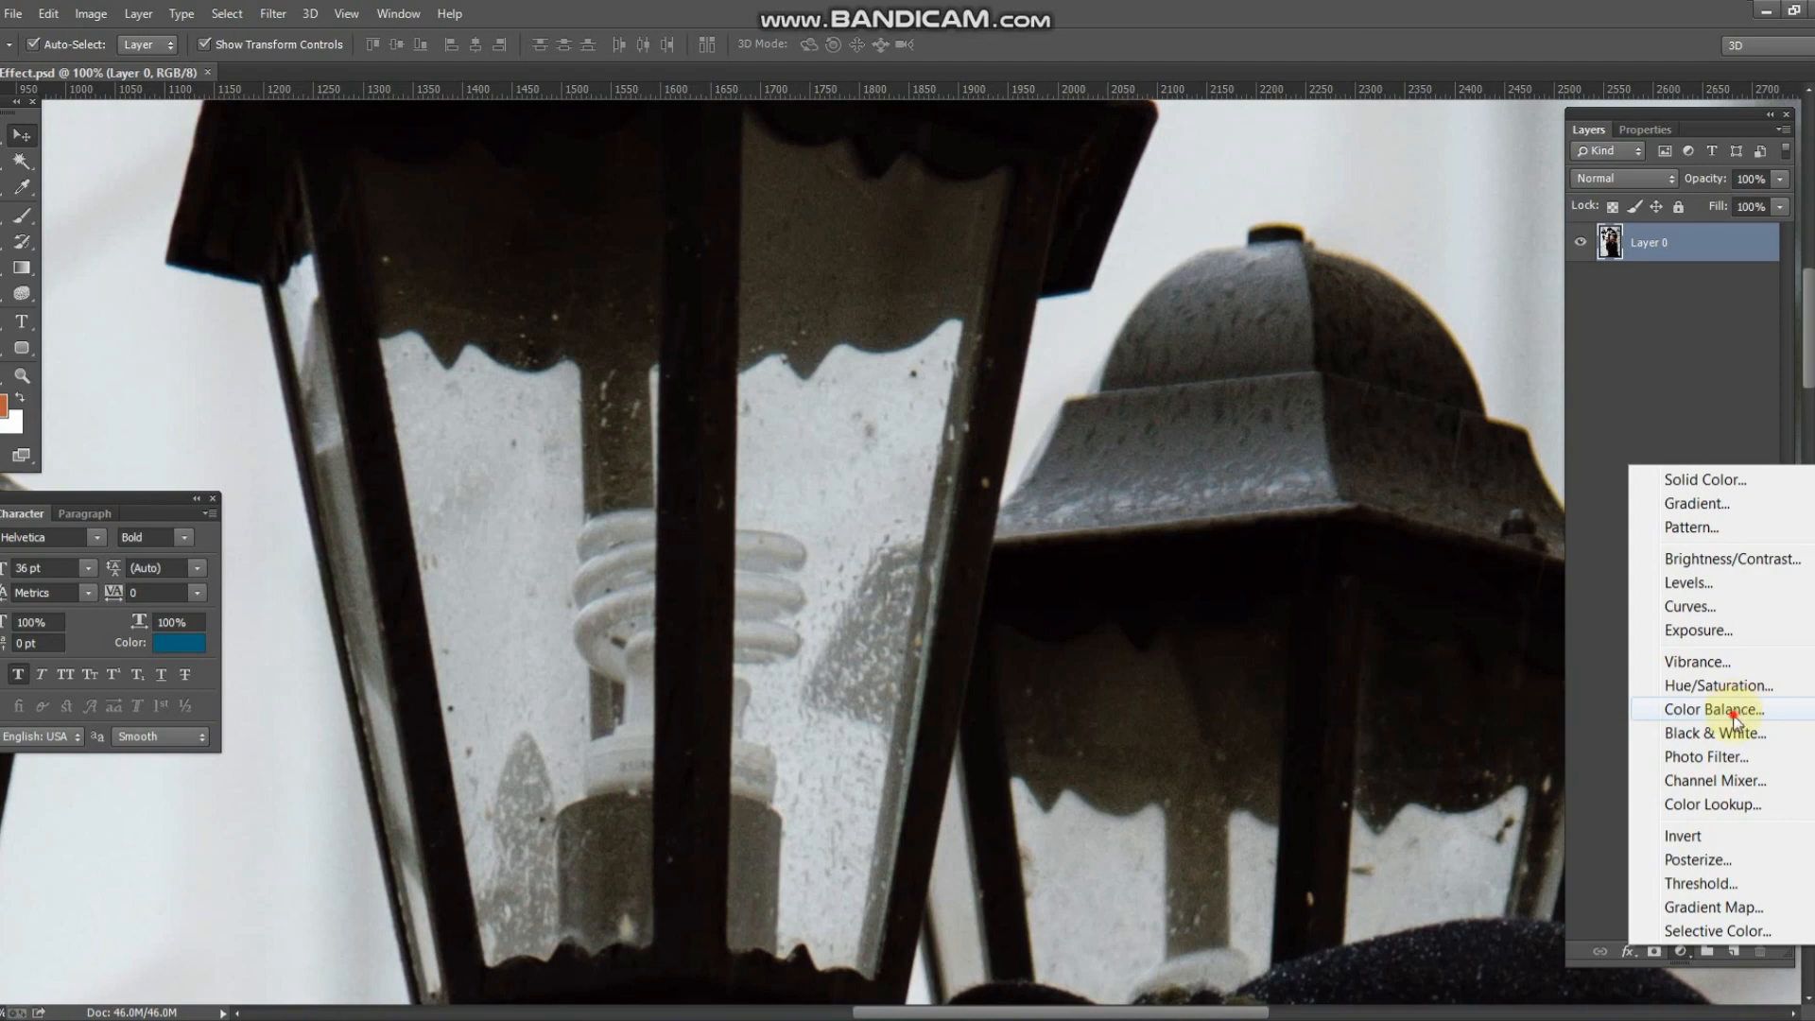
pyautogui.click(1736, 806)
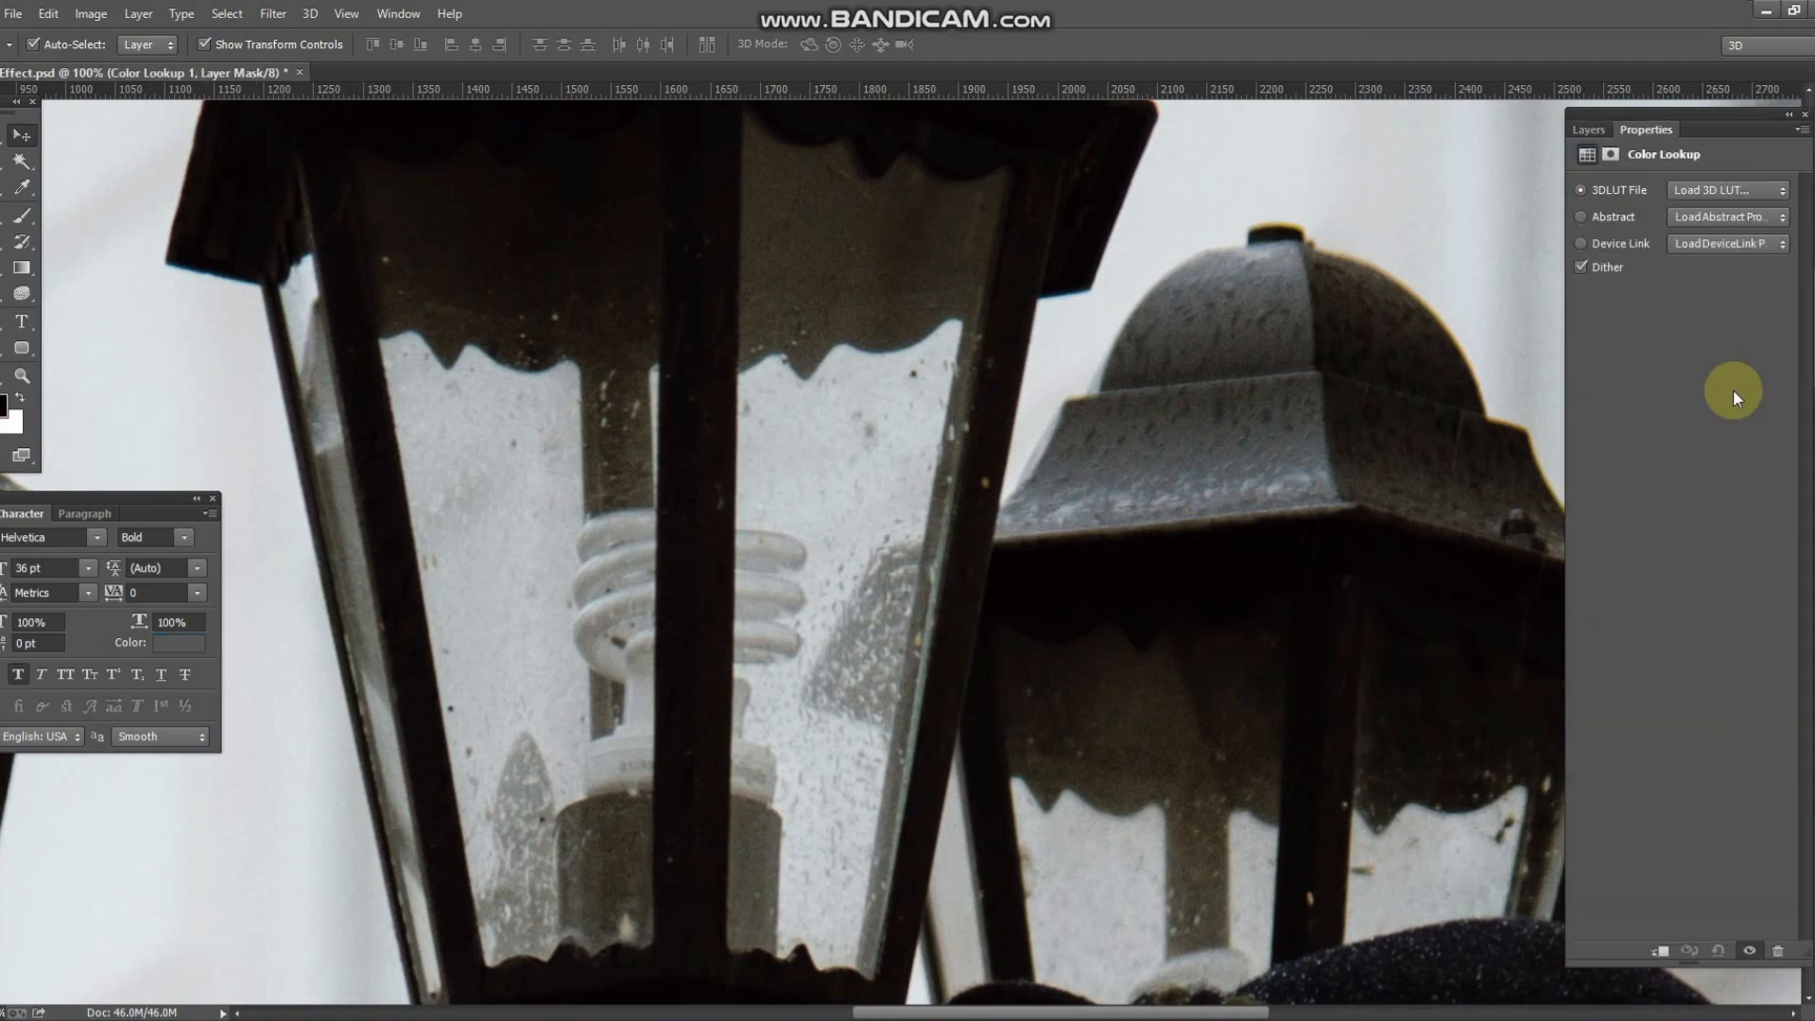
pyautogui.click(1724, 192)
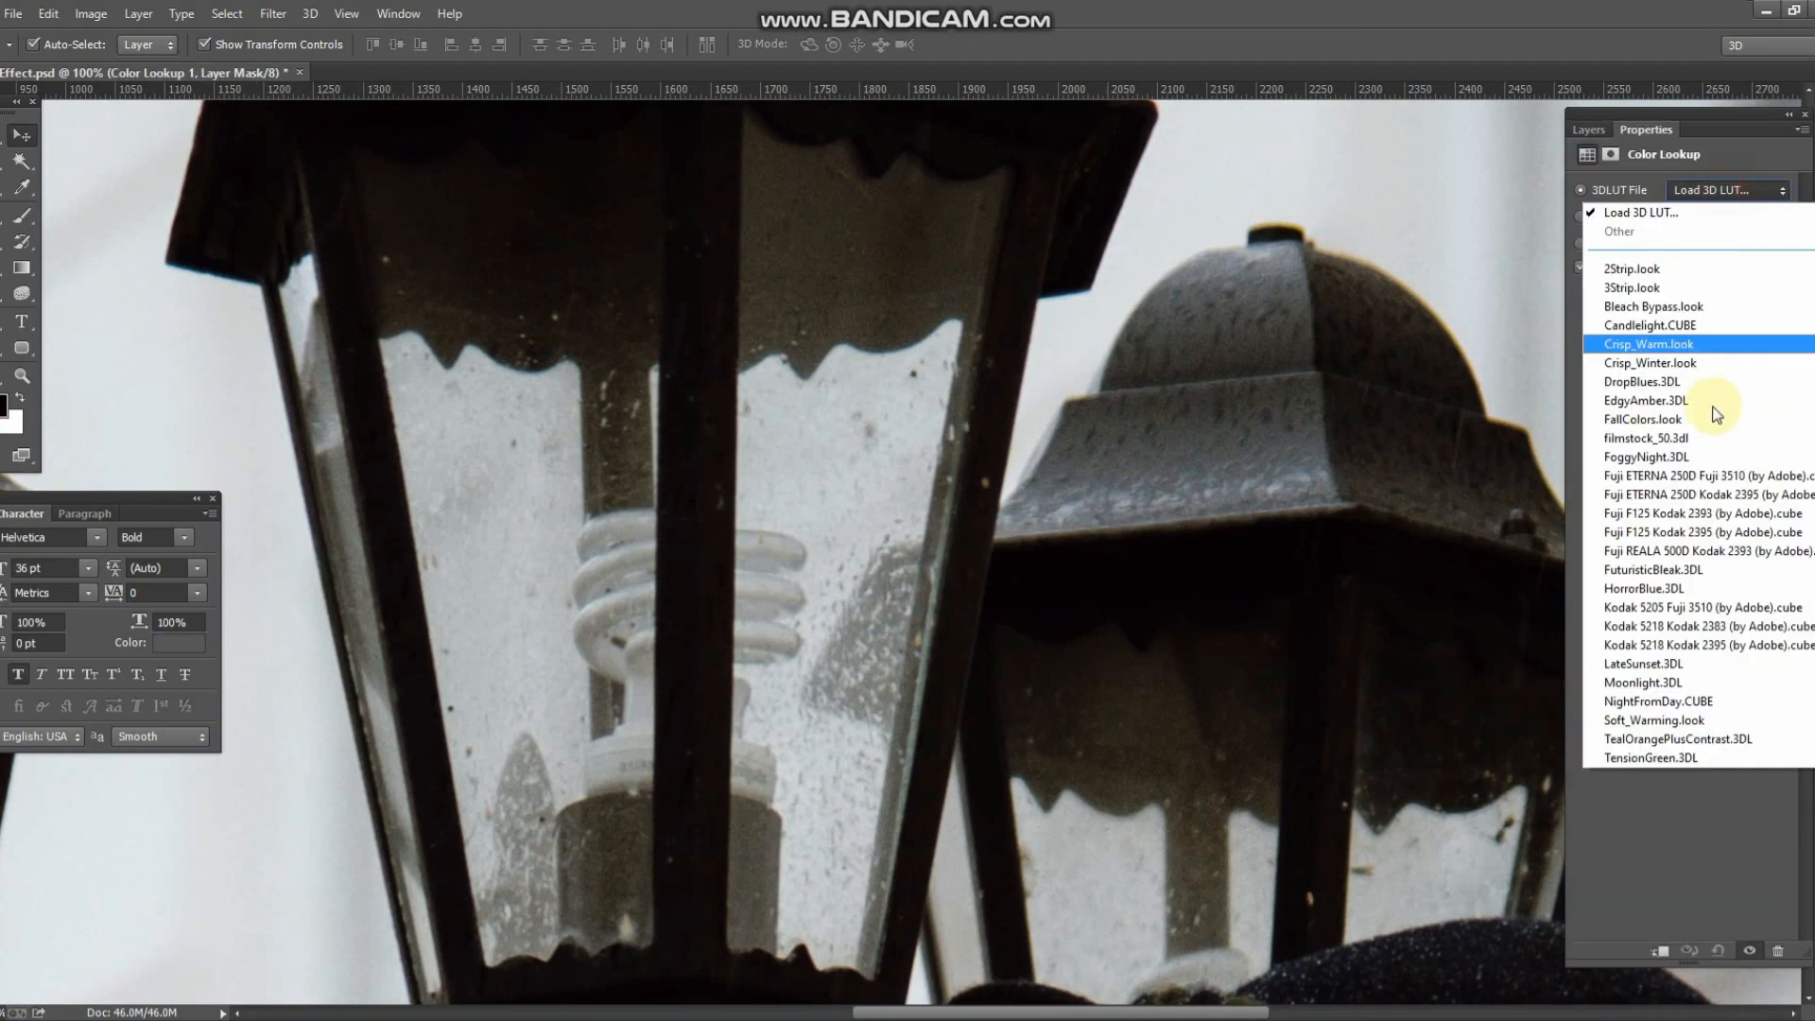
pyautogui.click(1692, 738)
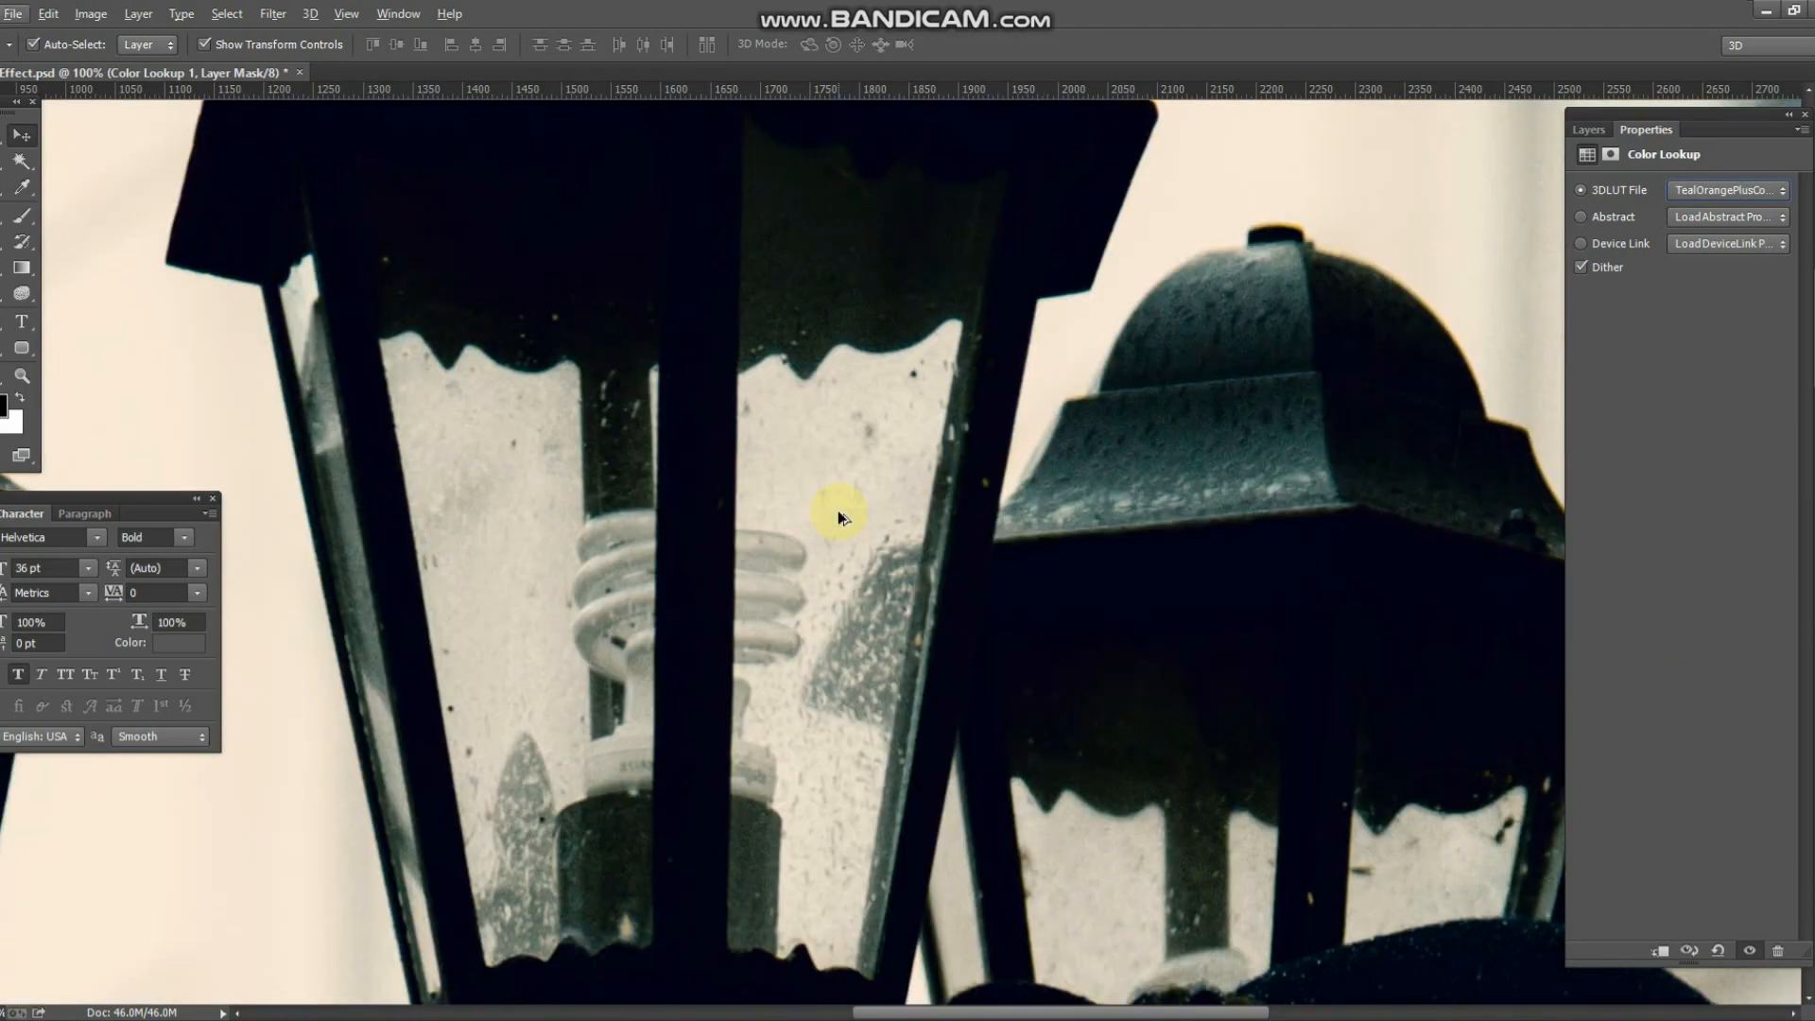
pyautogui.click(1747, 194)
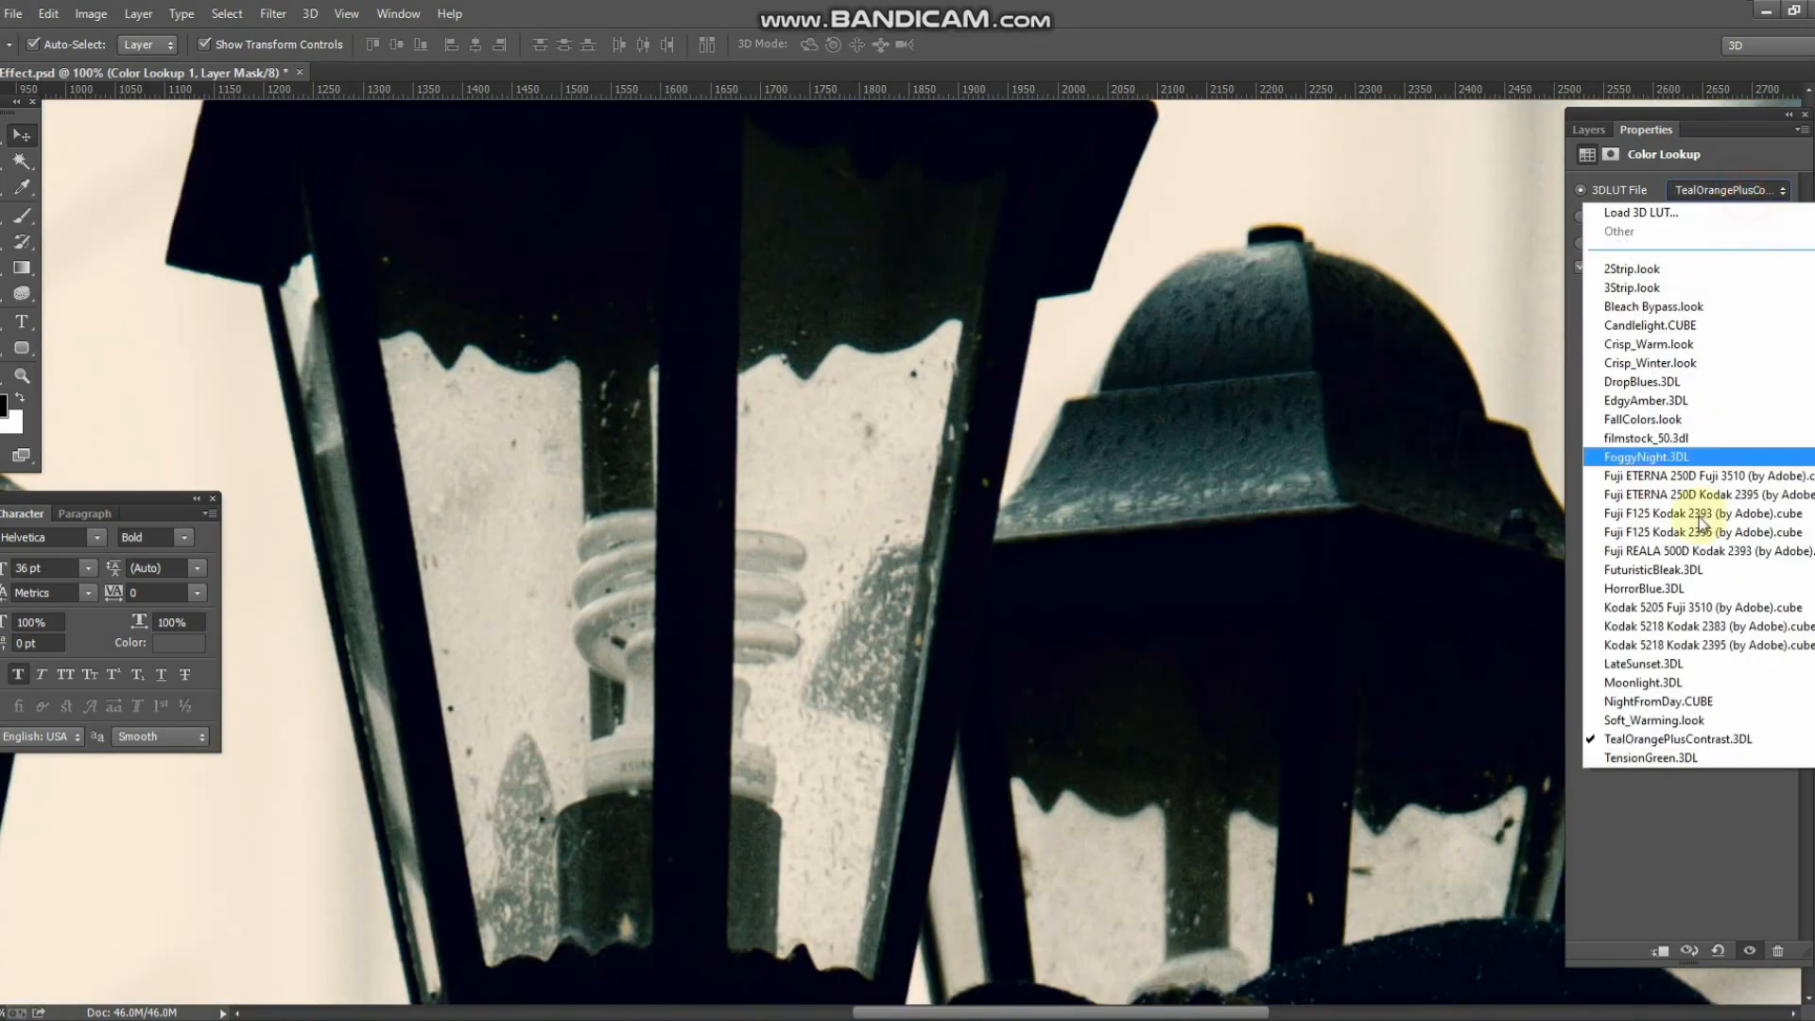
pyautogui.click(1665, 692)
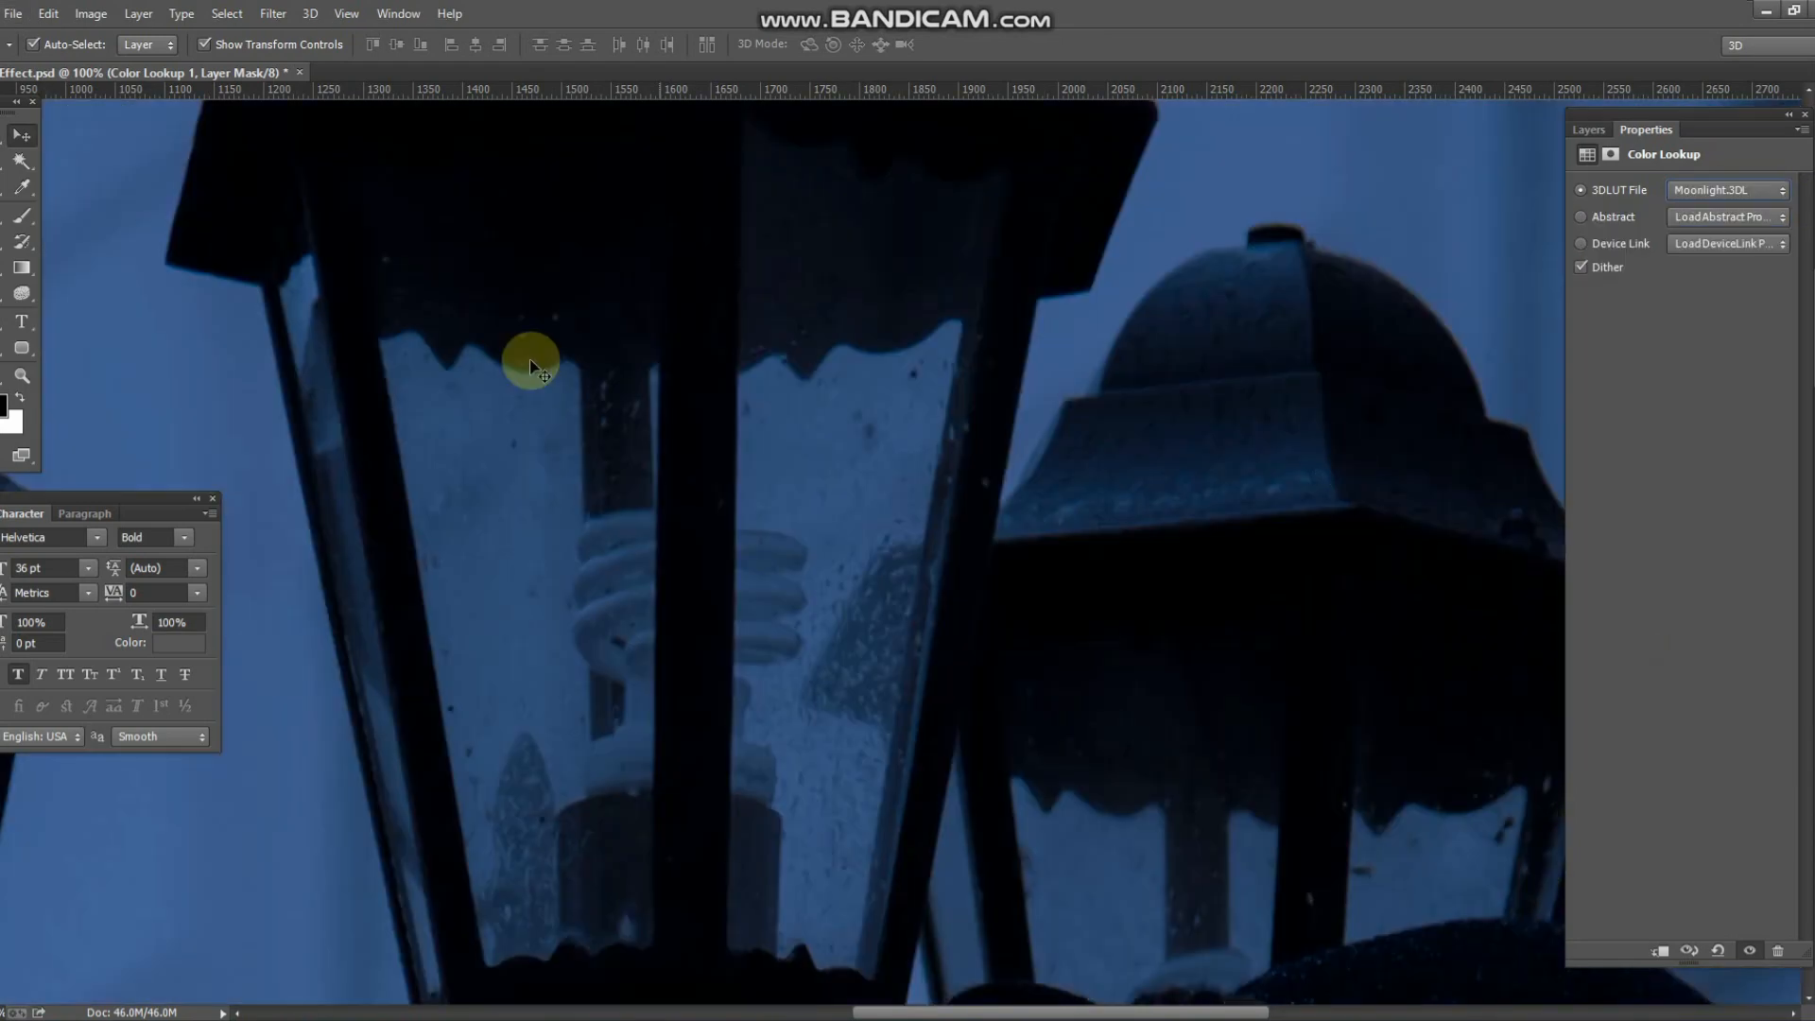
pyautogui.click(469, 277)
pyautogui.hotkey('ctrl', 's')
# - Darken Layer 0 with Levels by setting the midtones to 0.63, and save the file
pyautogui.hotkey('ctrl', '-')
pyautogui.hotkey('ctrl', '-')
pyautogui.hotkey('ctrl', '-')
pyautogui.hotkey('ctrl', '-')
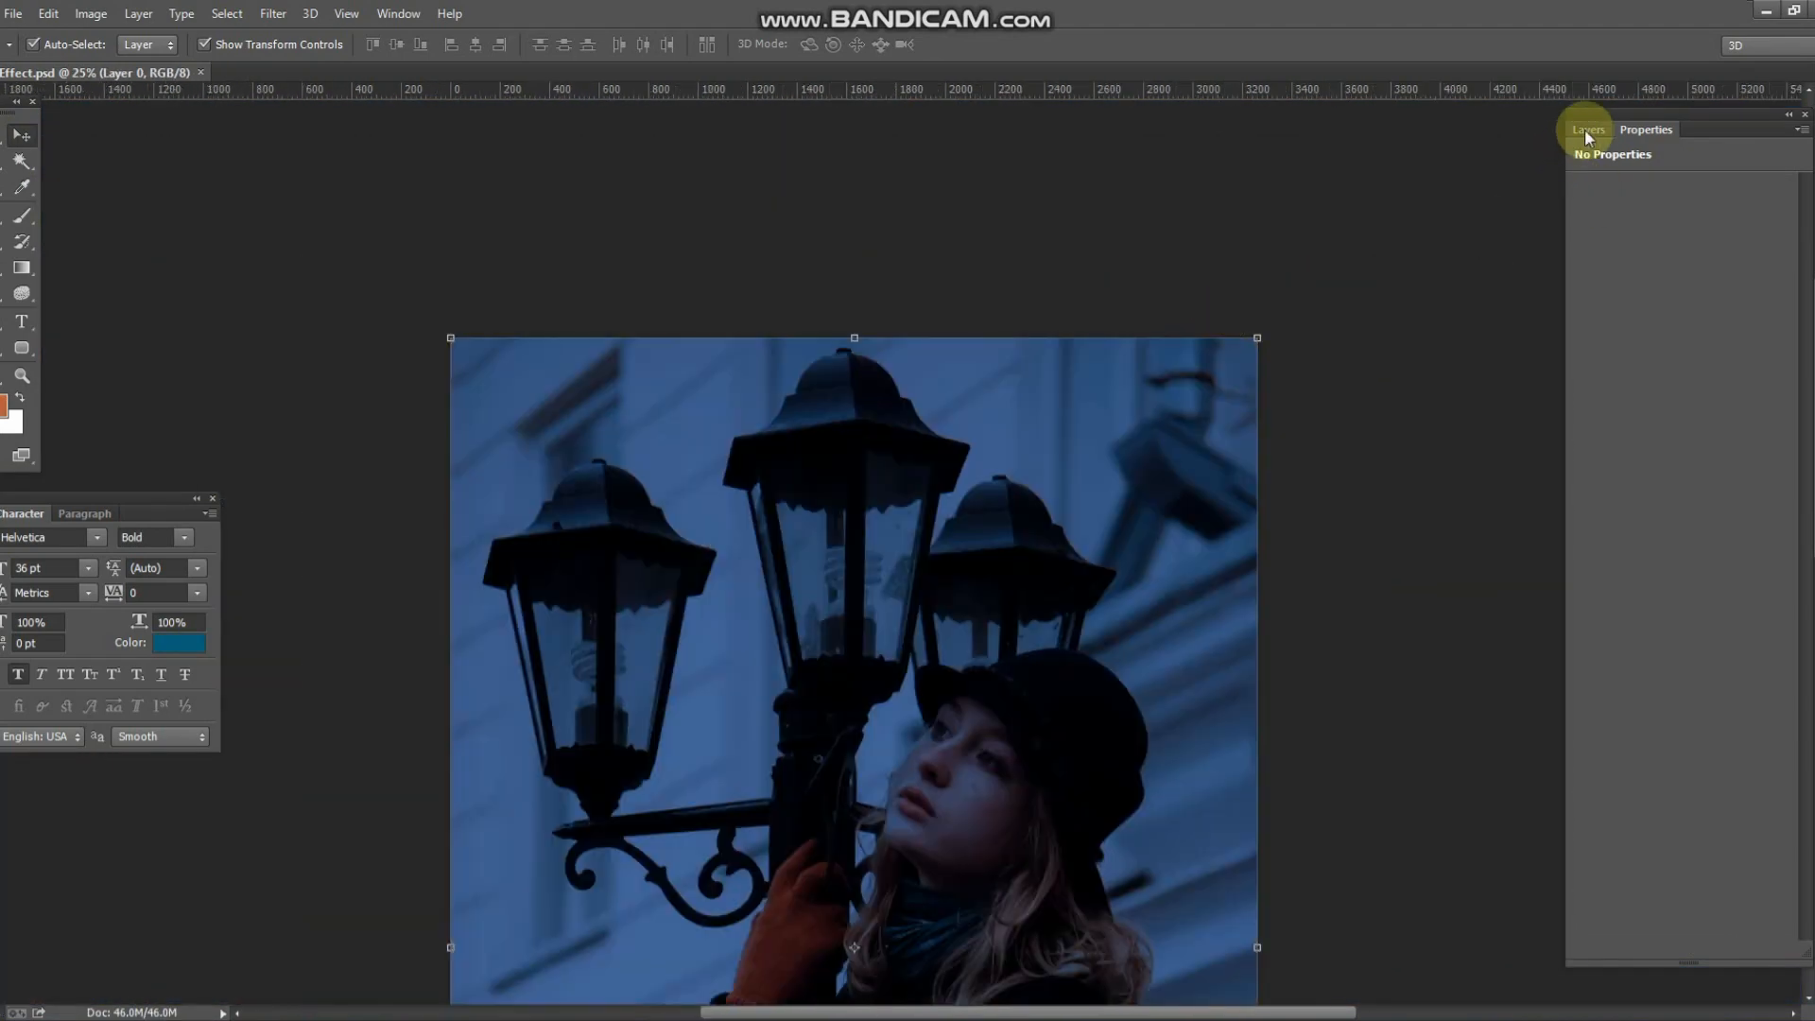
pyautogui.click(1585, 128)
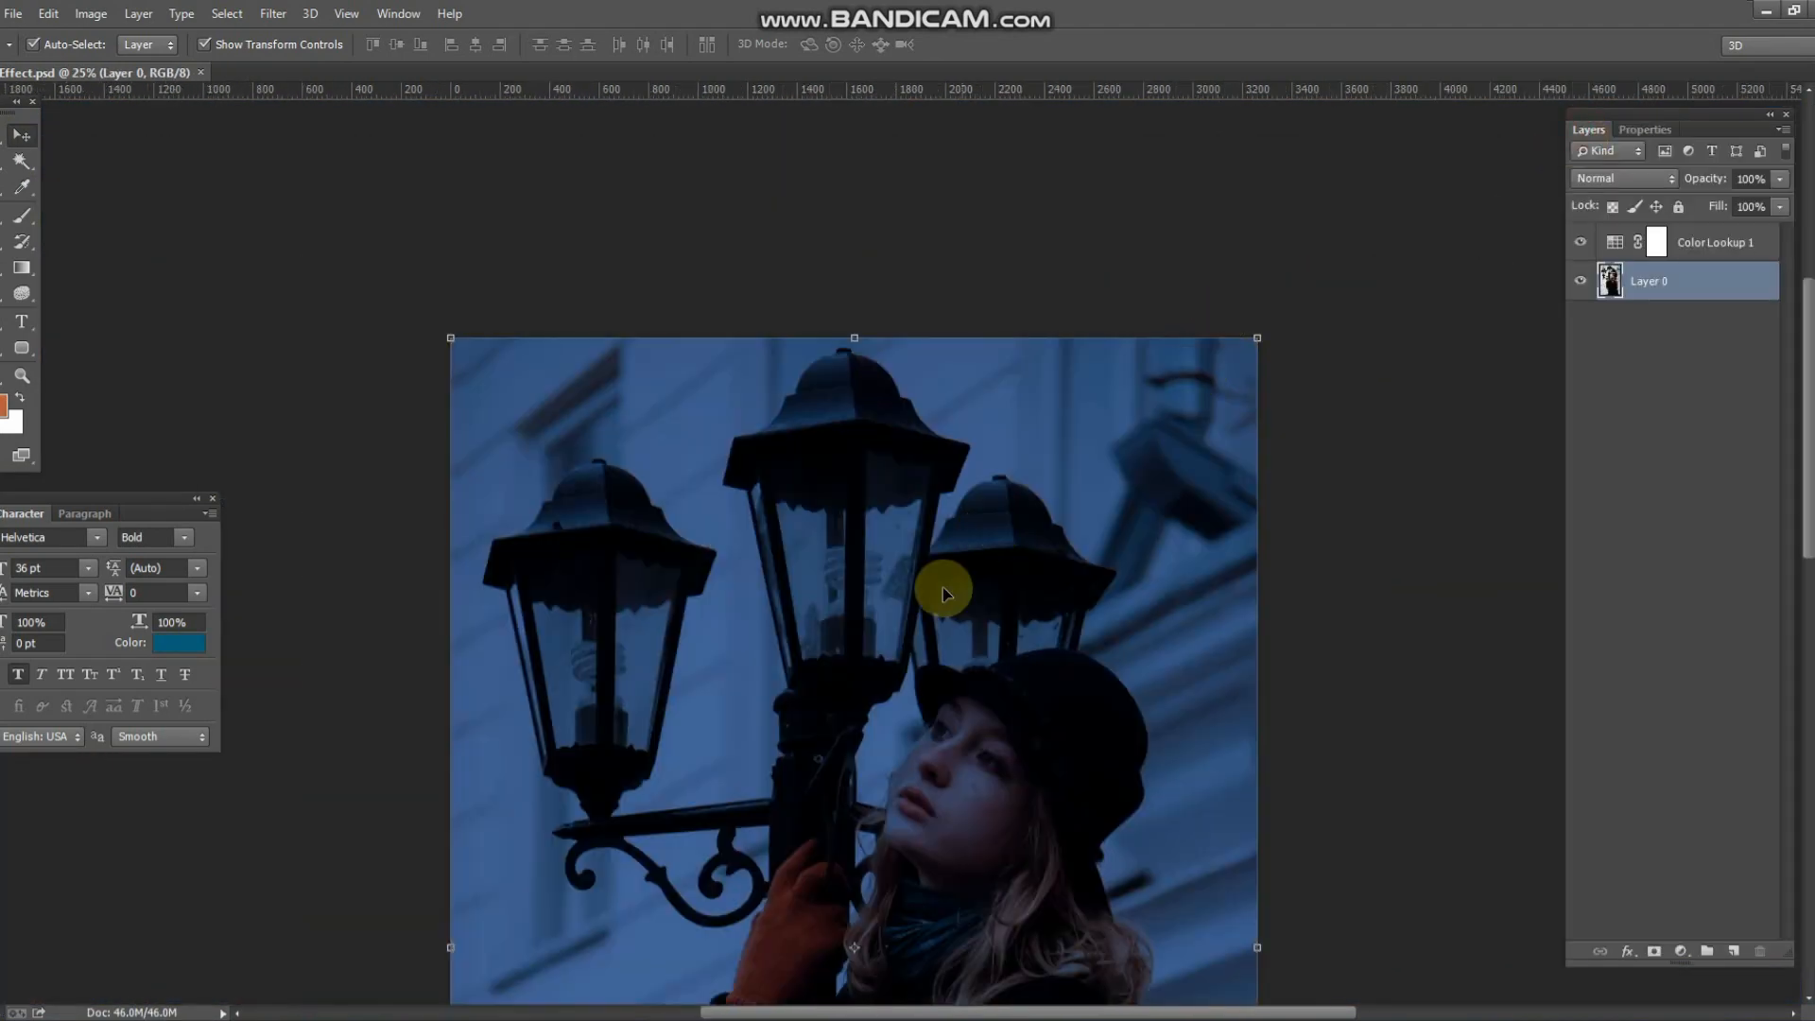
pyautogui.scroll(5, 944, 587)
pyautogui.scroll(5, 824, 350)
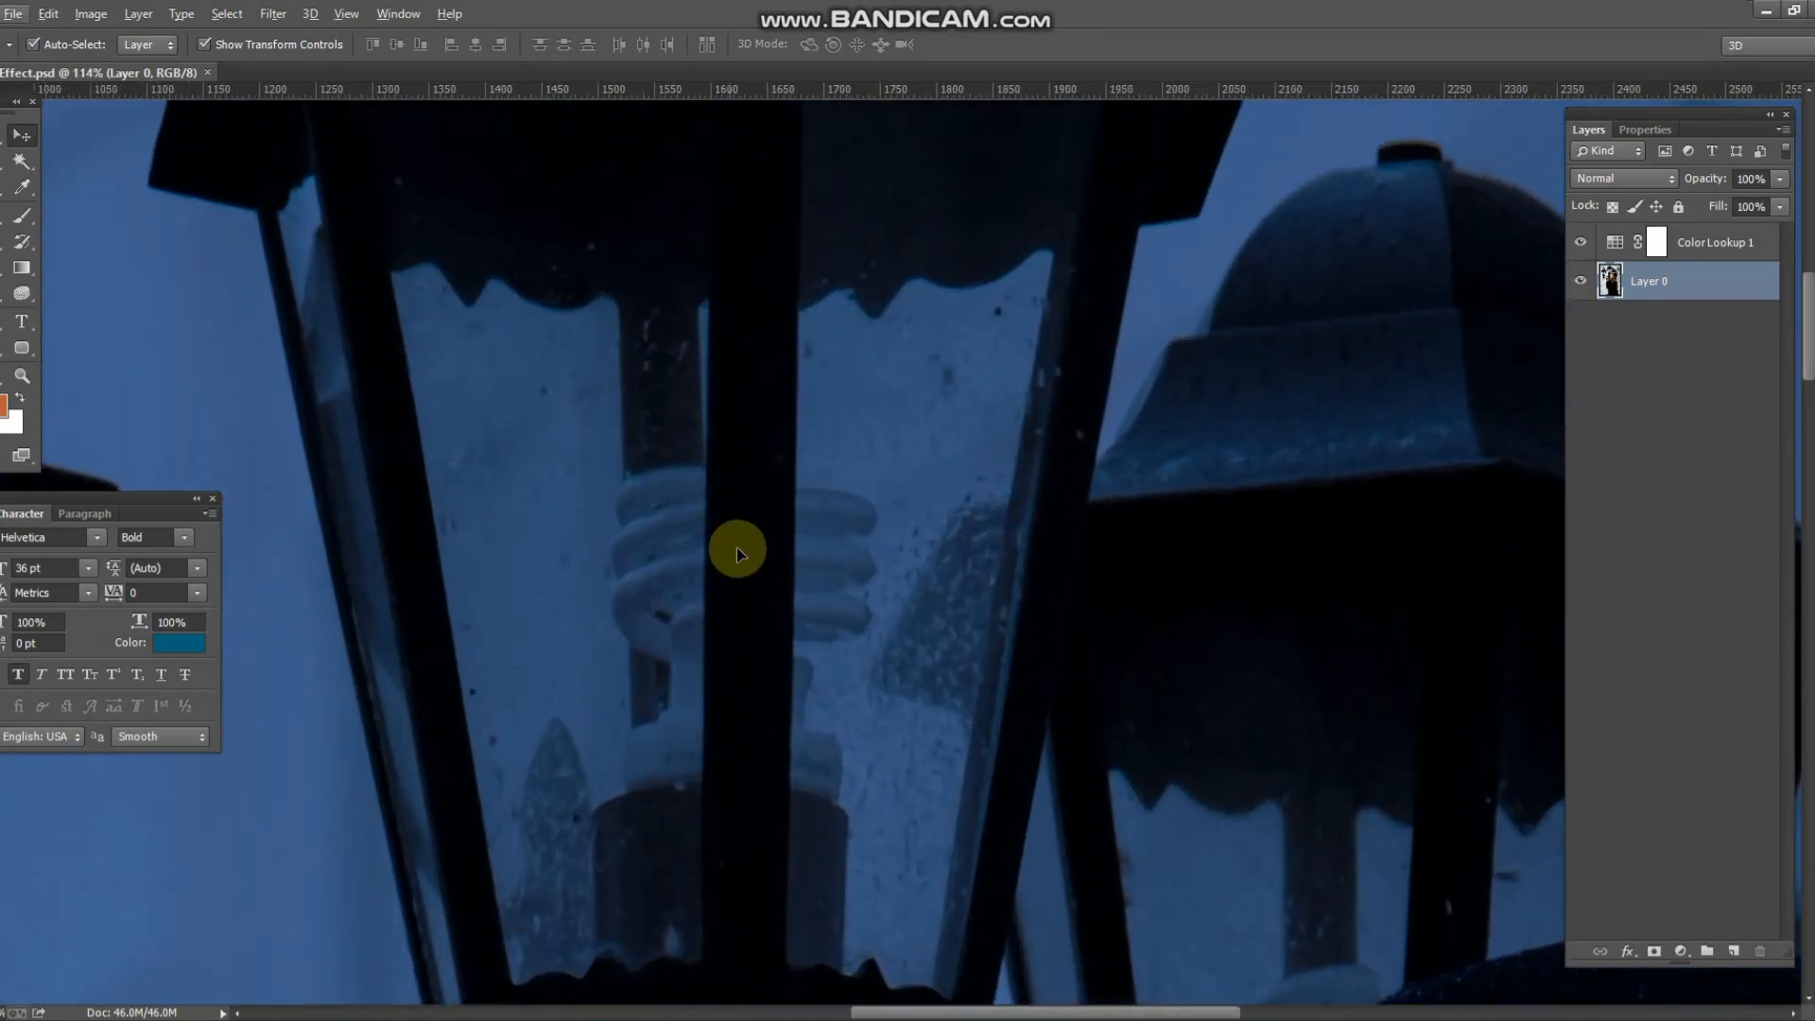
pyautogui.hotkey('ctrl', 'l')
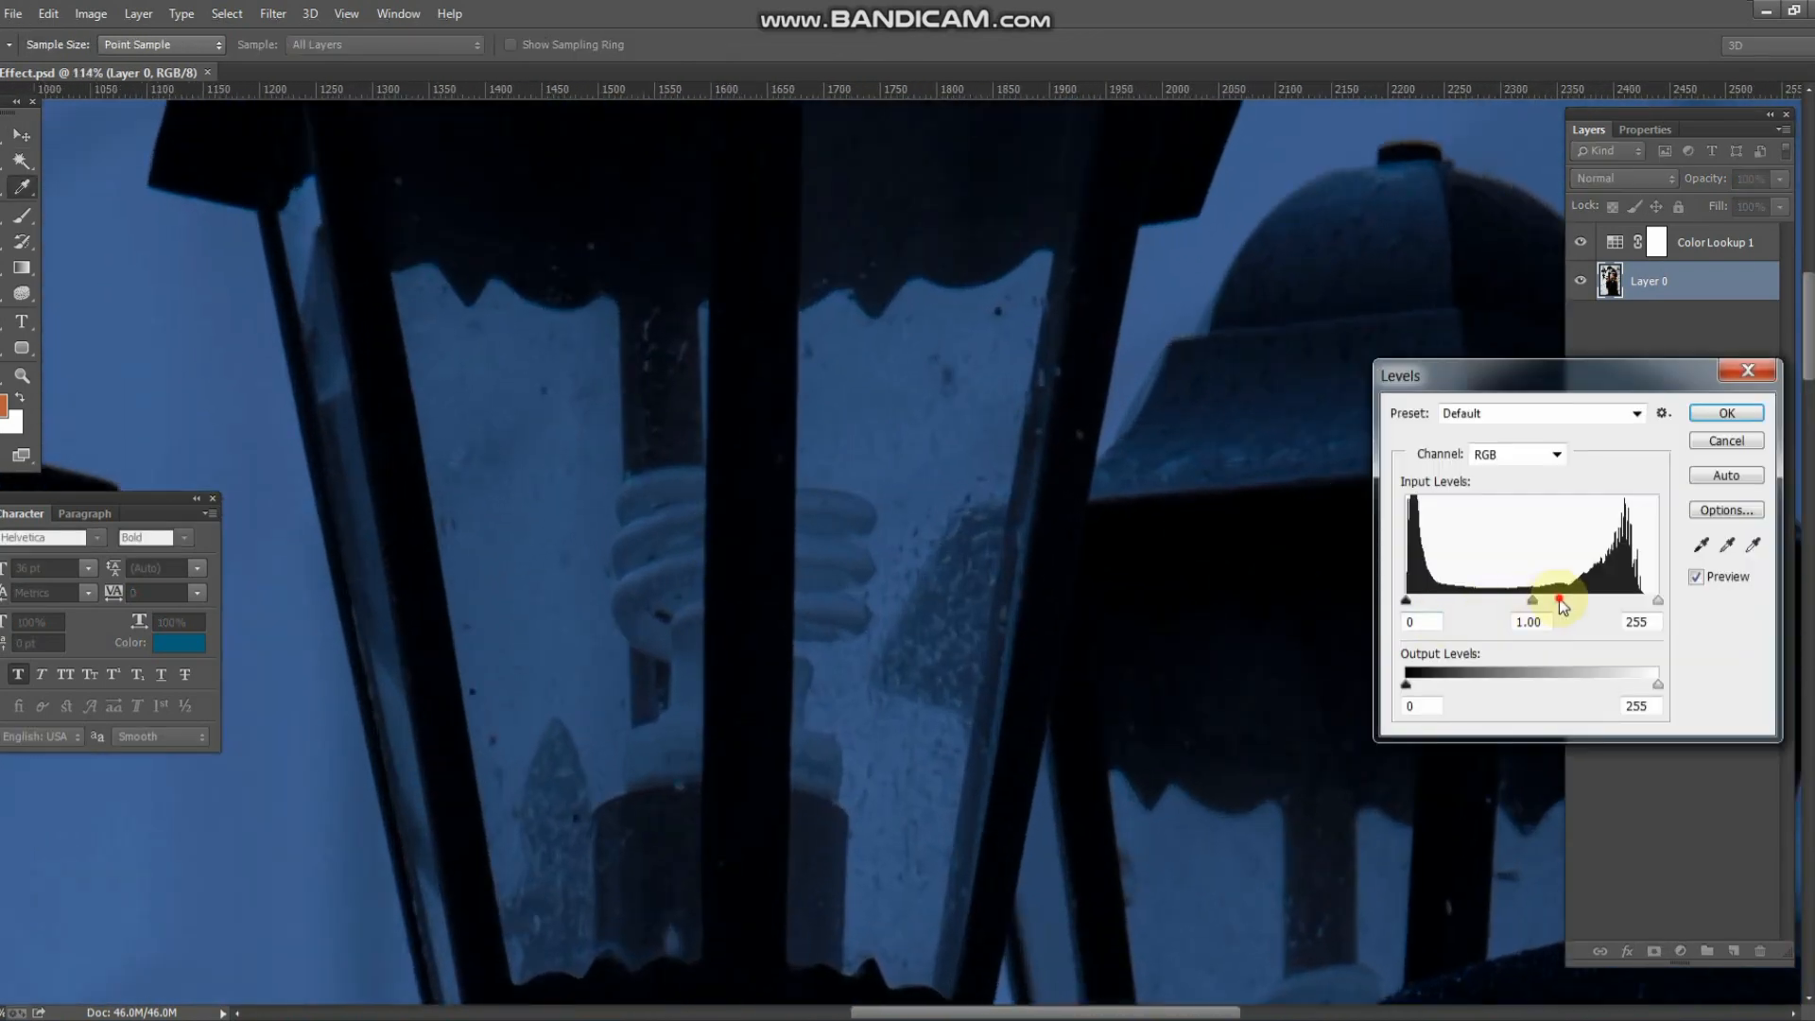
pyautogui.moveTo(1560, 599); pyautogui.dragTo(1567, 601)
pyautogui.click(1726, 414)
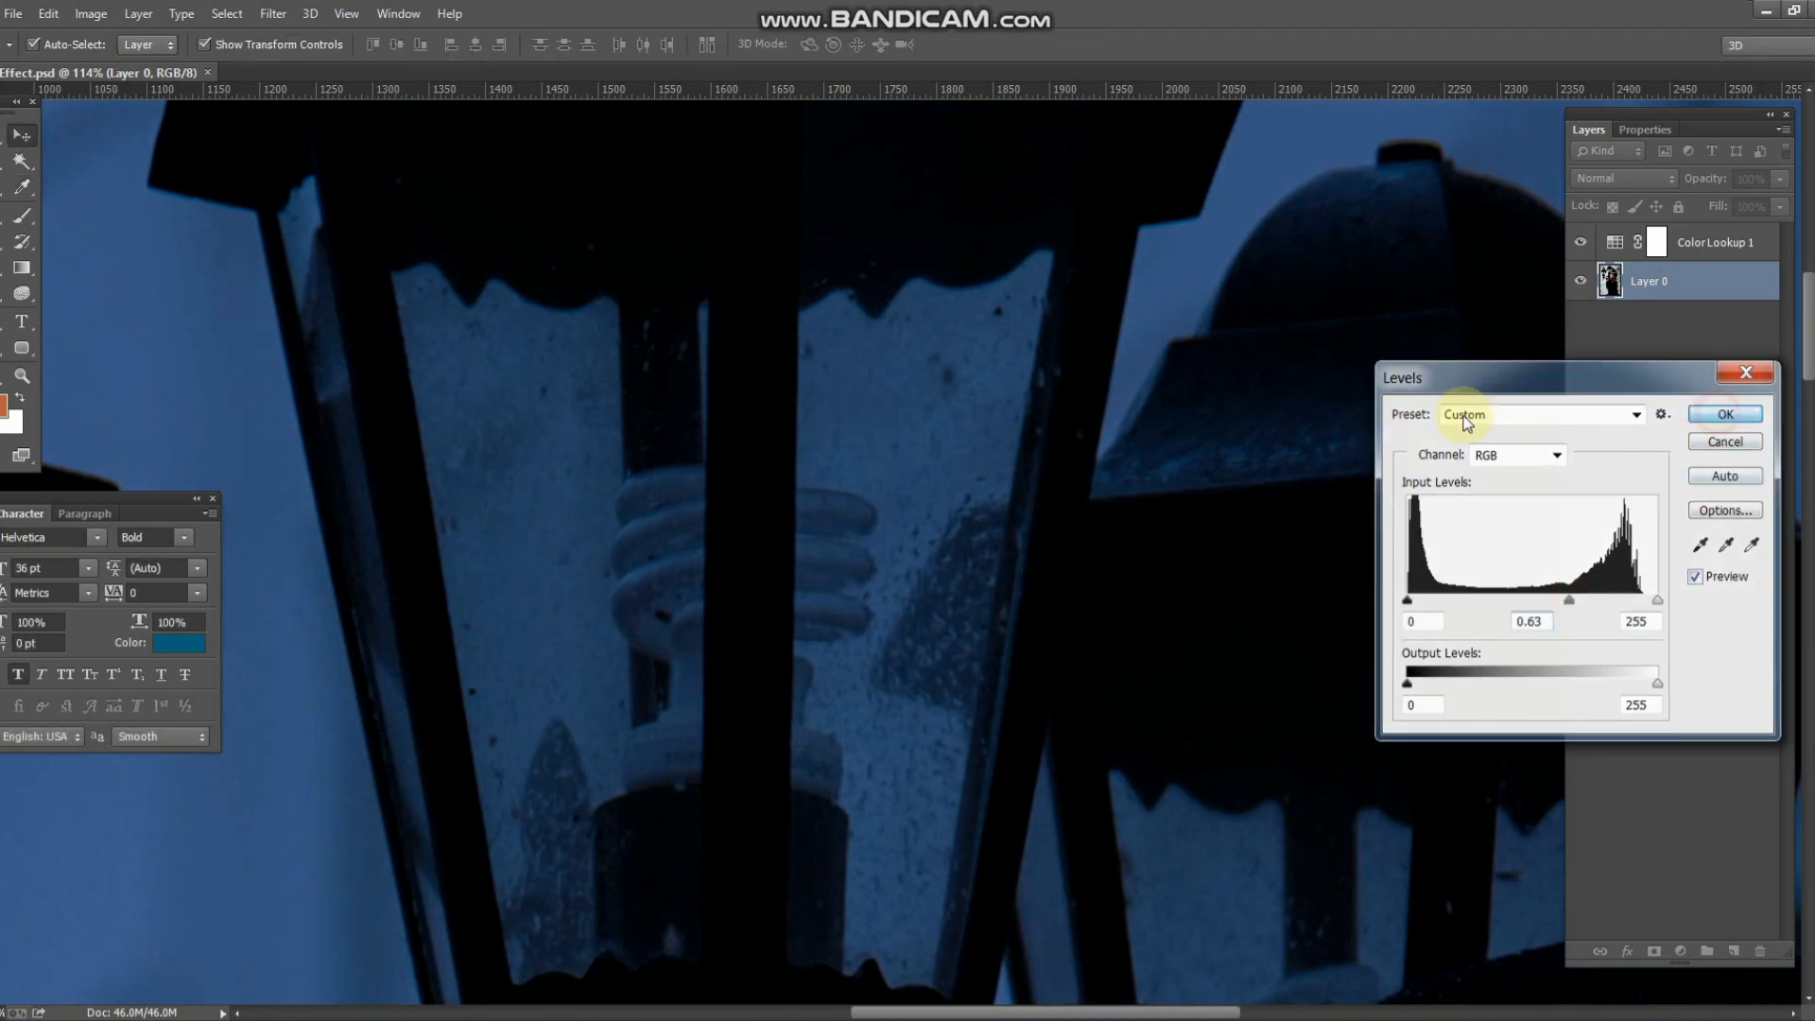
pyautogui.hotkey('ctrl', 's')
# - Examine the darkened moonlight look across the whole photo with no layer selected
pyautogui.hotkey('ctrl', '-')
pyautogui.hotkey('ctrl', '-')
pyautogui.hotkey('ctrl', '-')
pyautogui.hotkey('ctrl', '-')
pyautogui.hotkey('ctrl', '-')
pyautogui.hotkey('ctrl', '-')
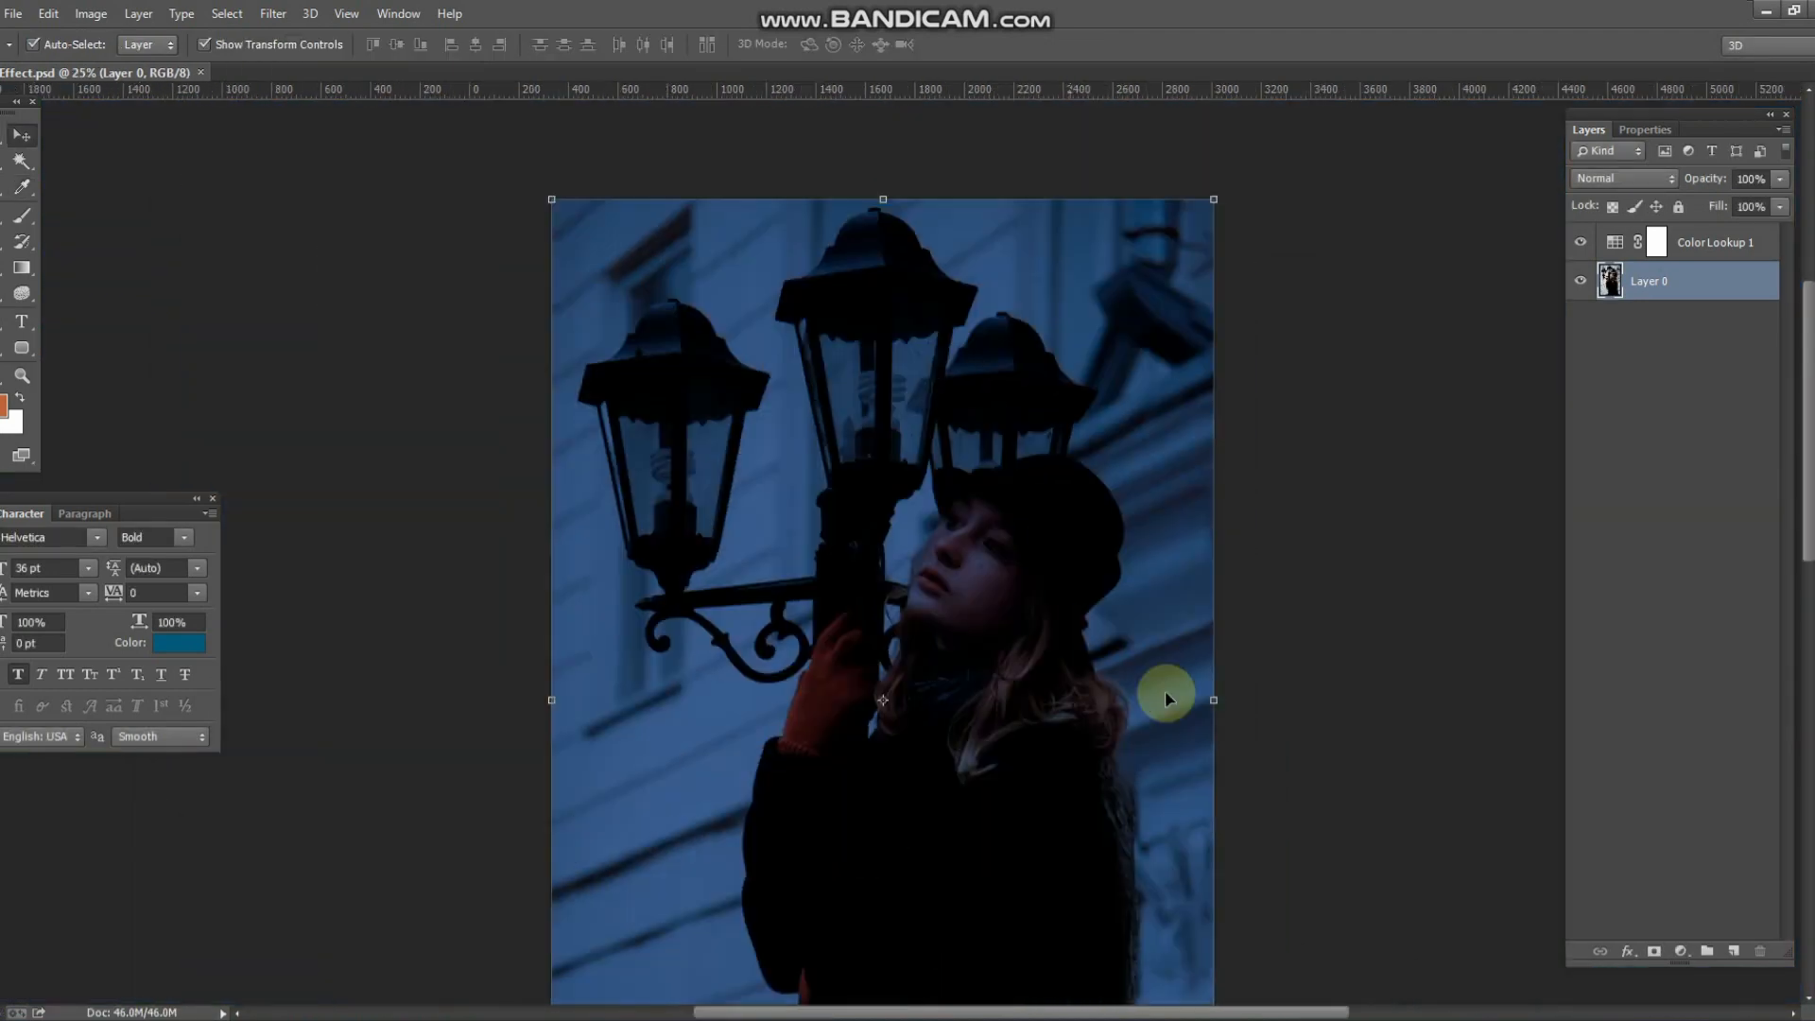
pyautogui.click(1425, 615)
pyautogui.hotkey('ctrl', '+')
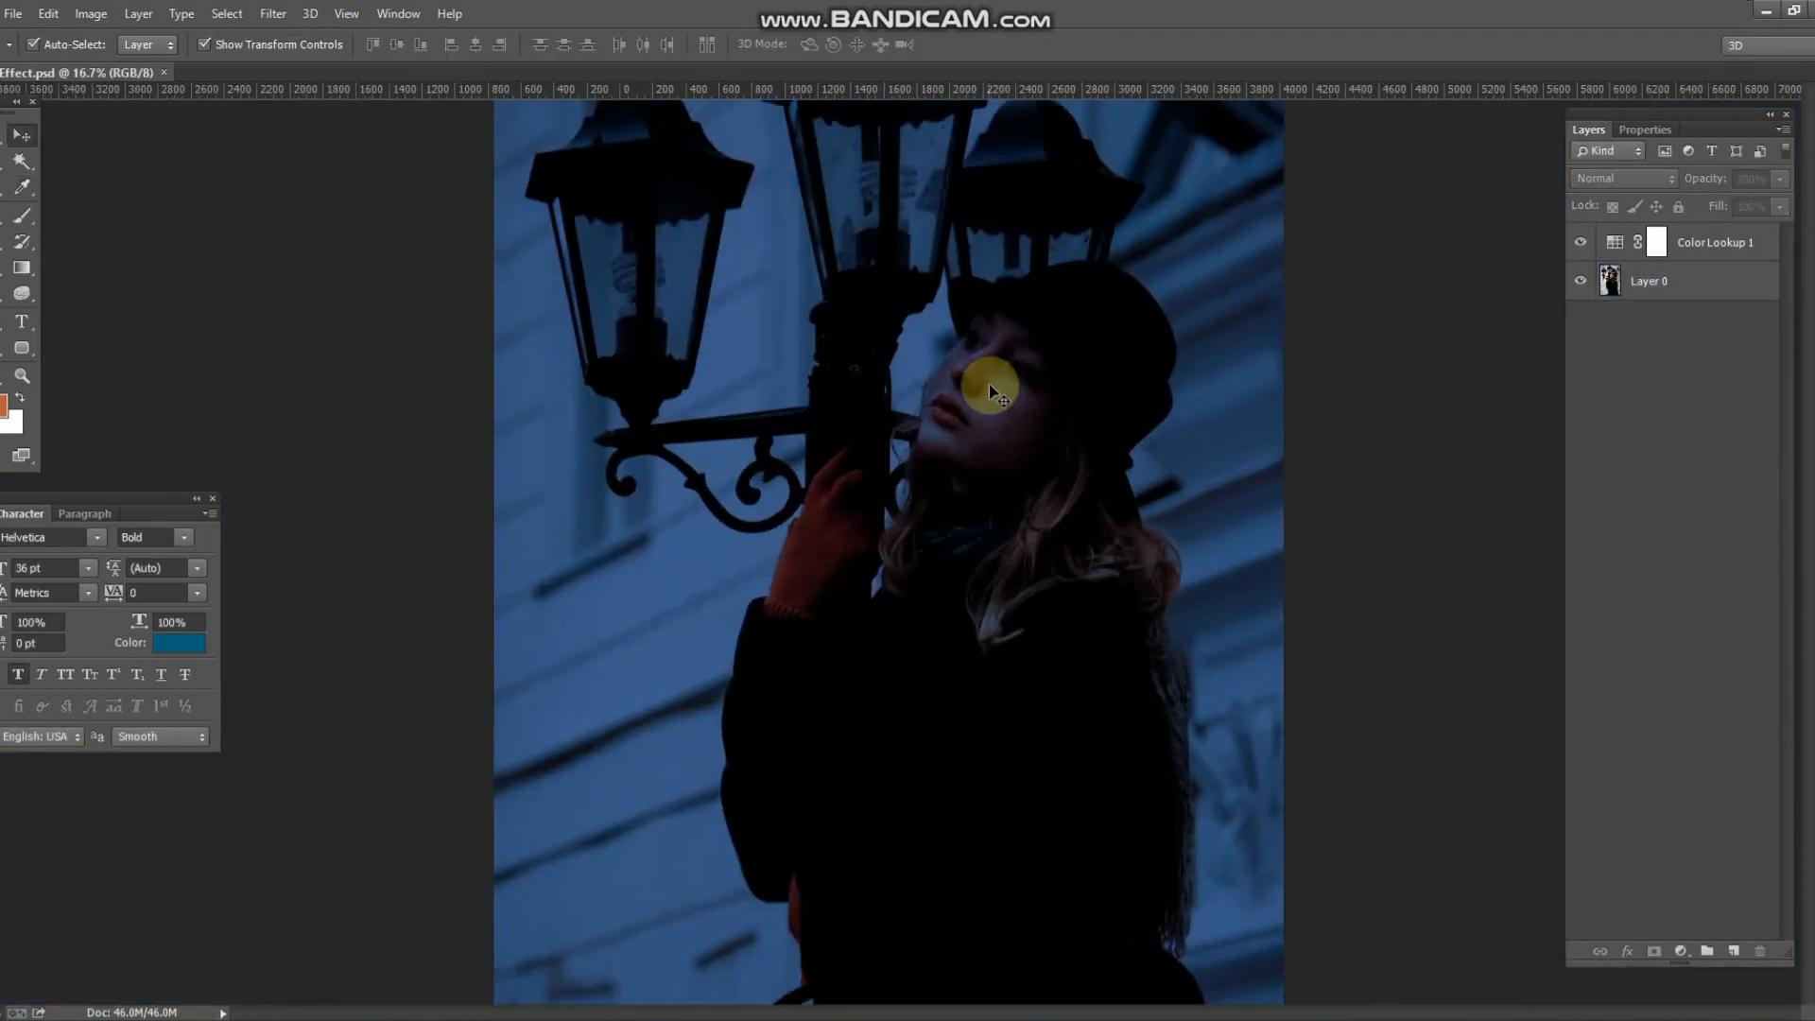
pyautogui.scroll(1, 1033, 374)
pyautogui.press('super')
pyautogui.press('super')
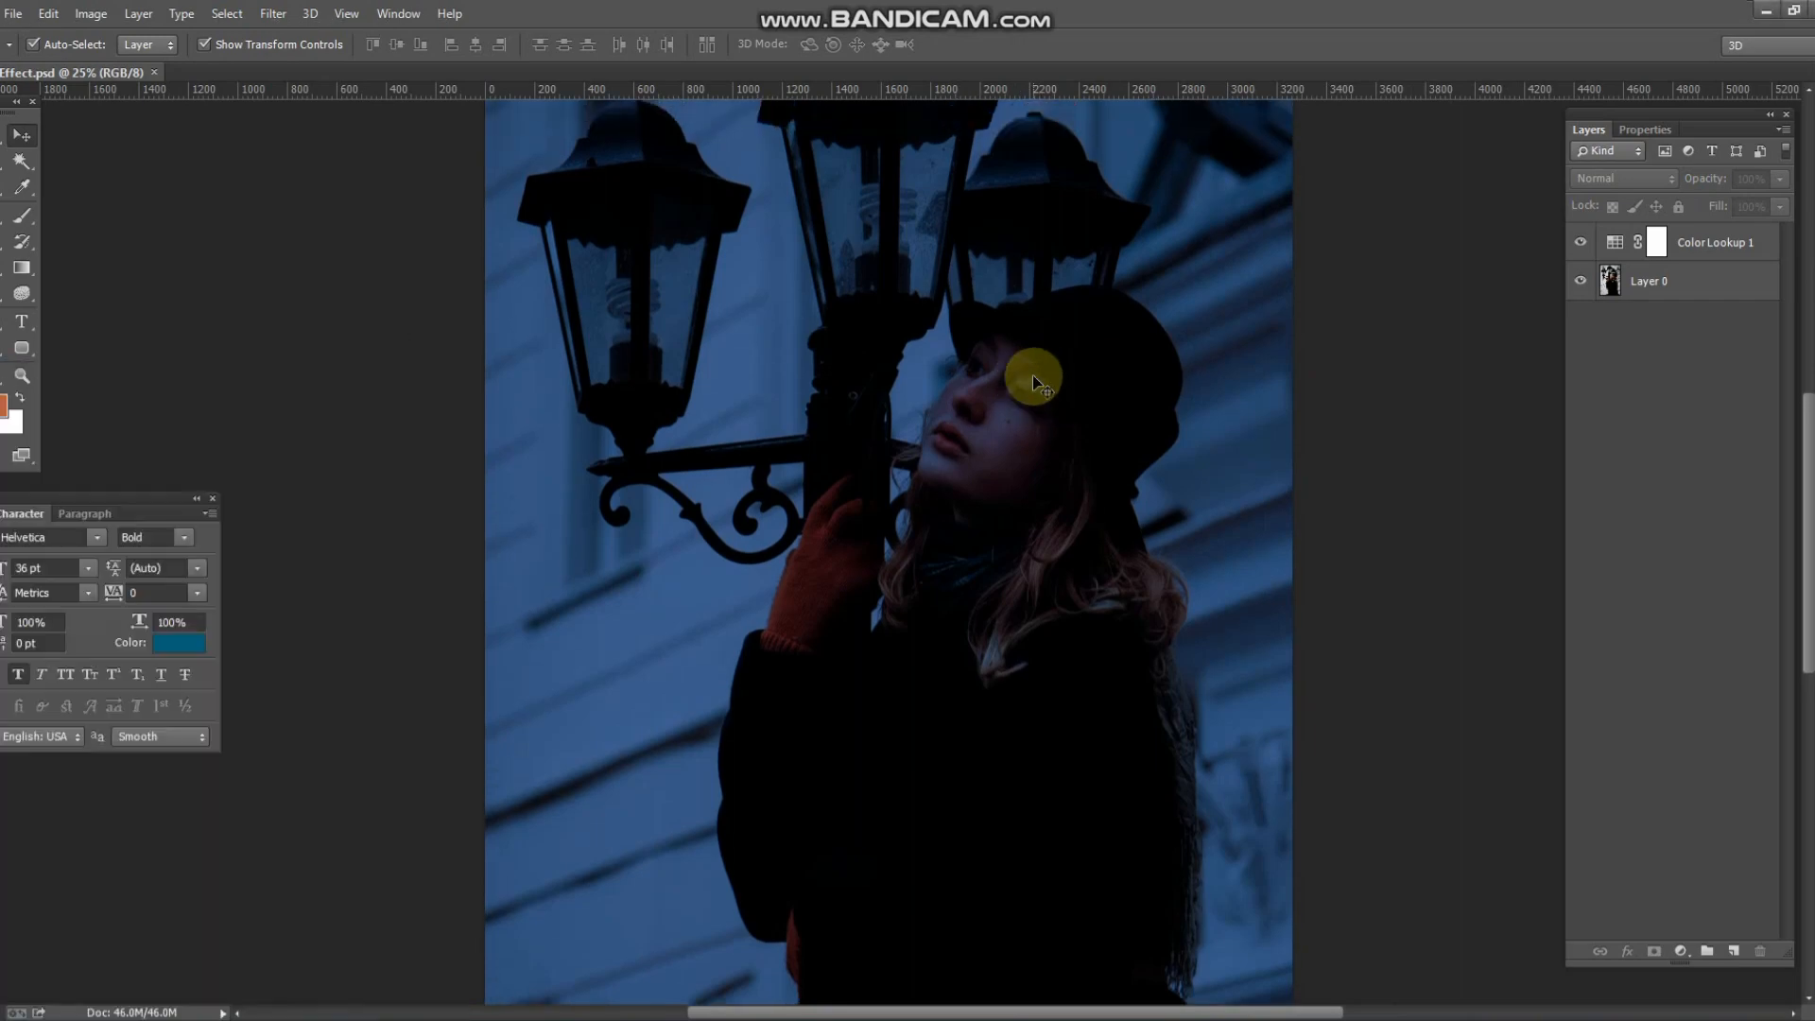
# - Trace a closed Pen path around the part of the spiral bulb left of the central lamp's middle bar
pyautogui.scroll(4, 1032, 375)
pyautogui.moveTo(1017, 371); pyautogui.dragTo(1017, 484)
pyautogui.scroll(5, 835, 337)
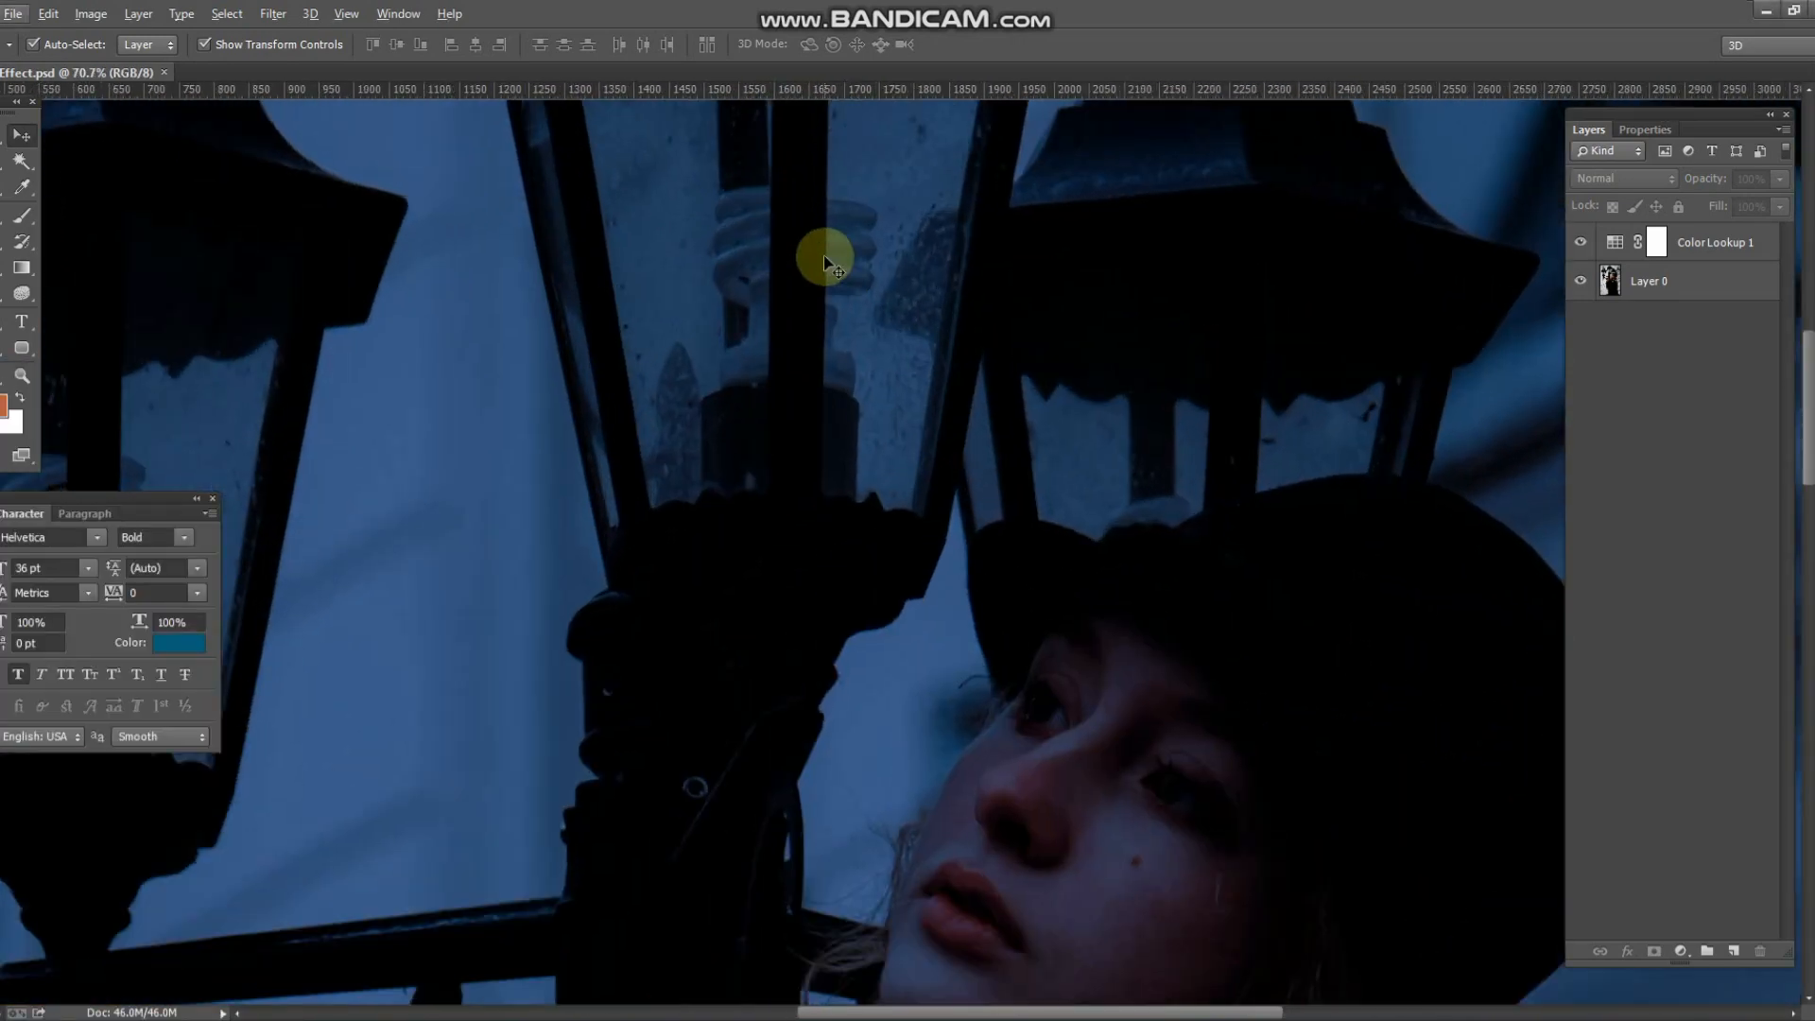
pyautogui.scroll(2, 749, 444)
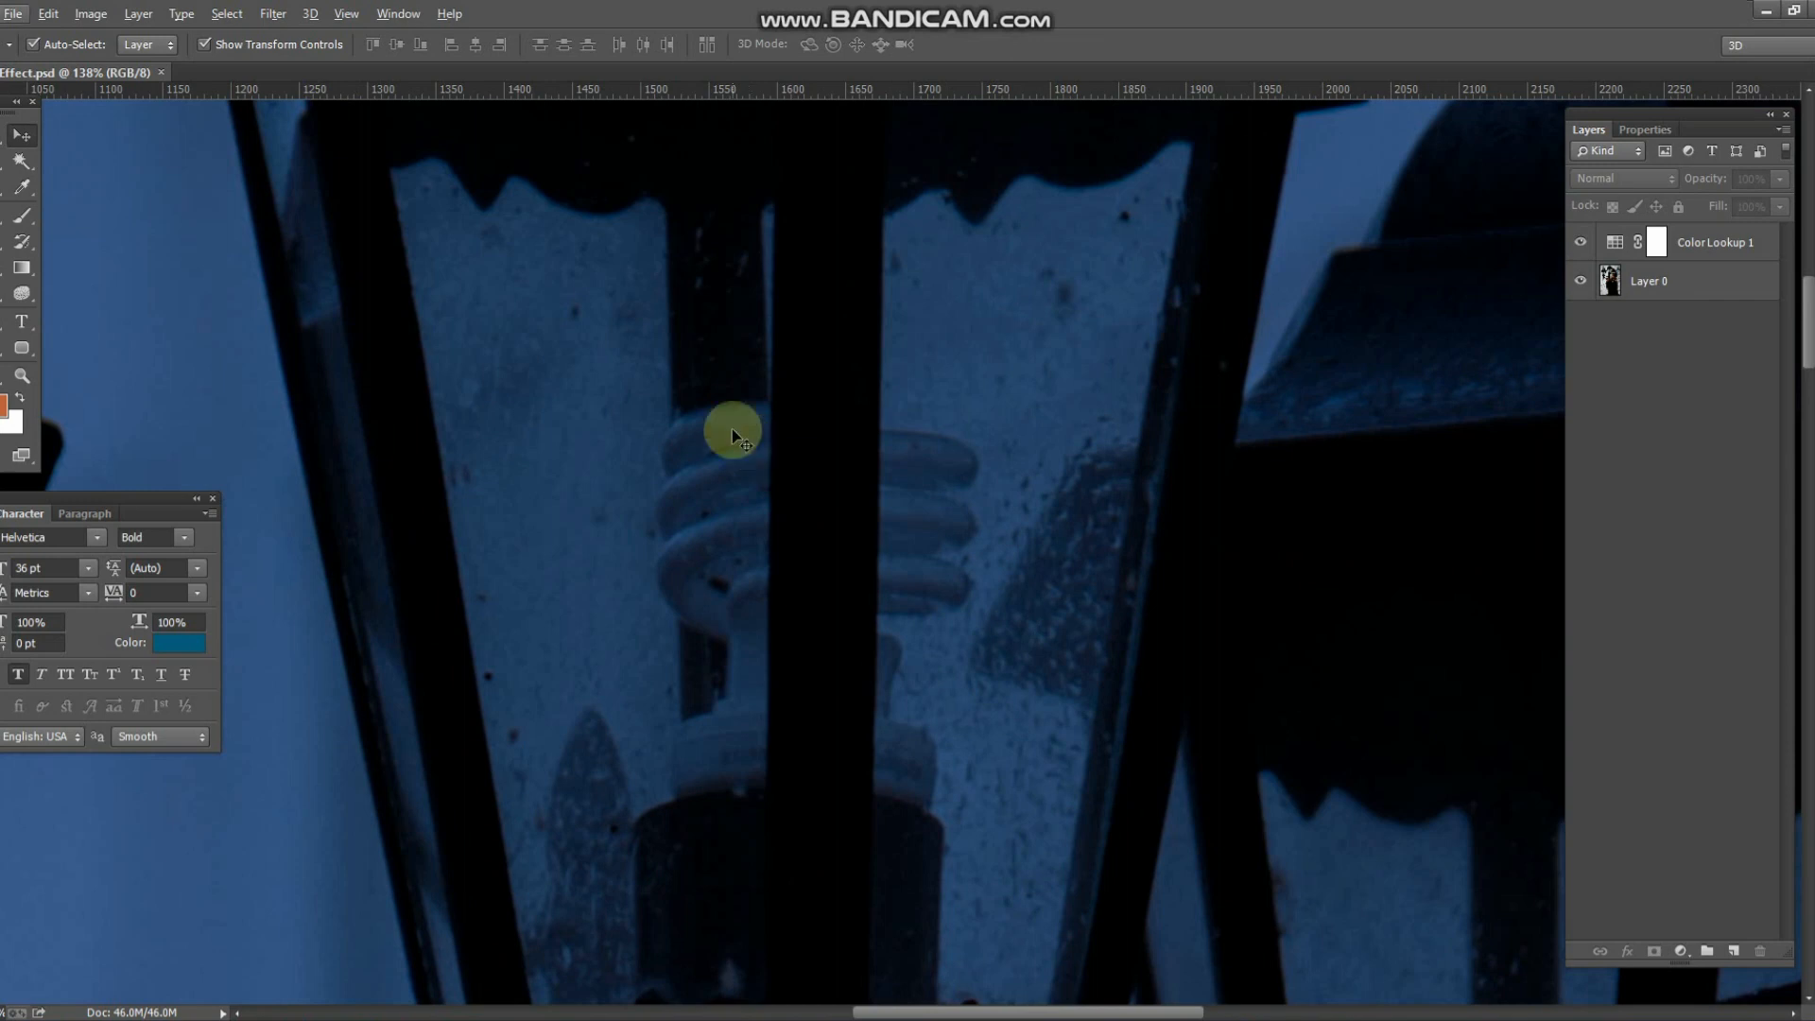
pyautogui.press('p')
pyautogui.click(764, 428)
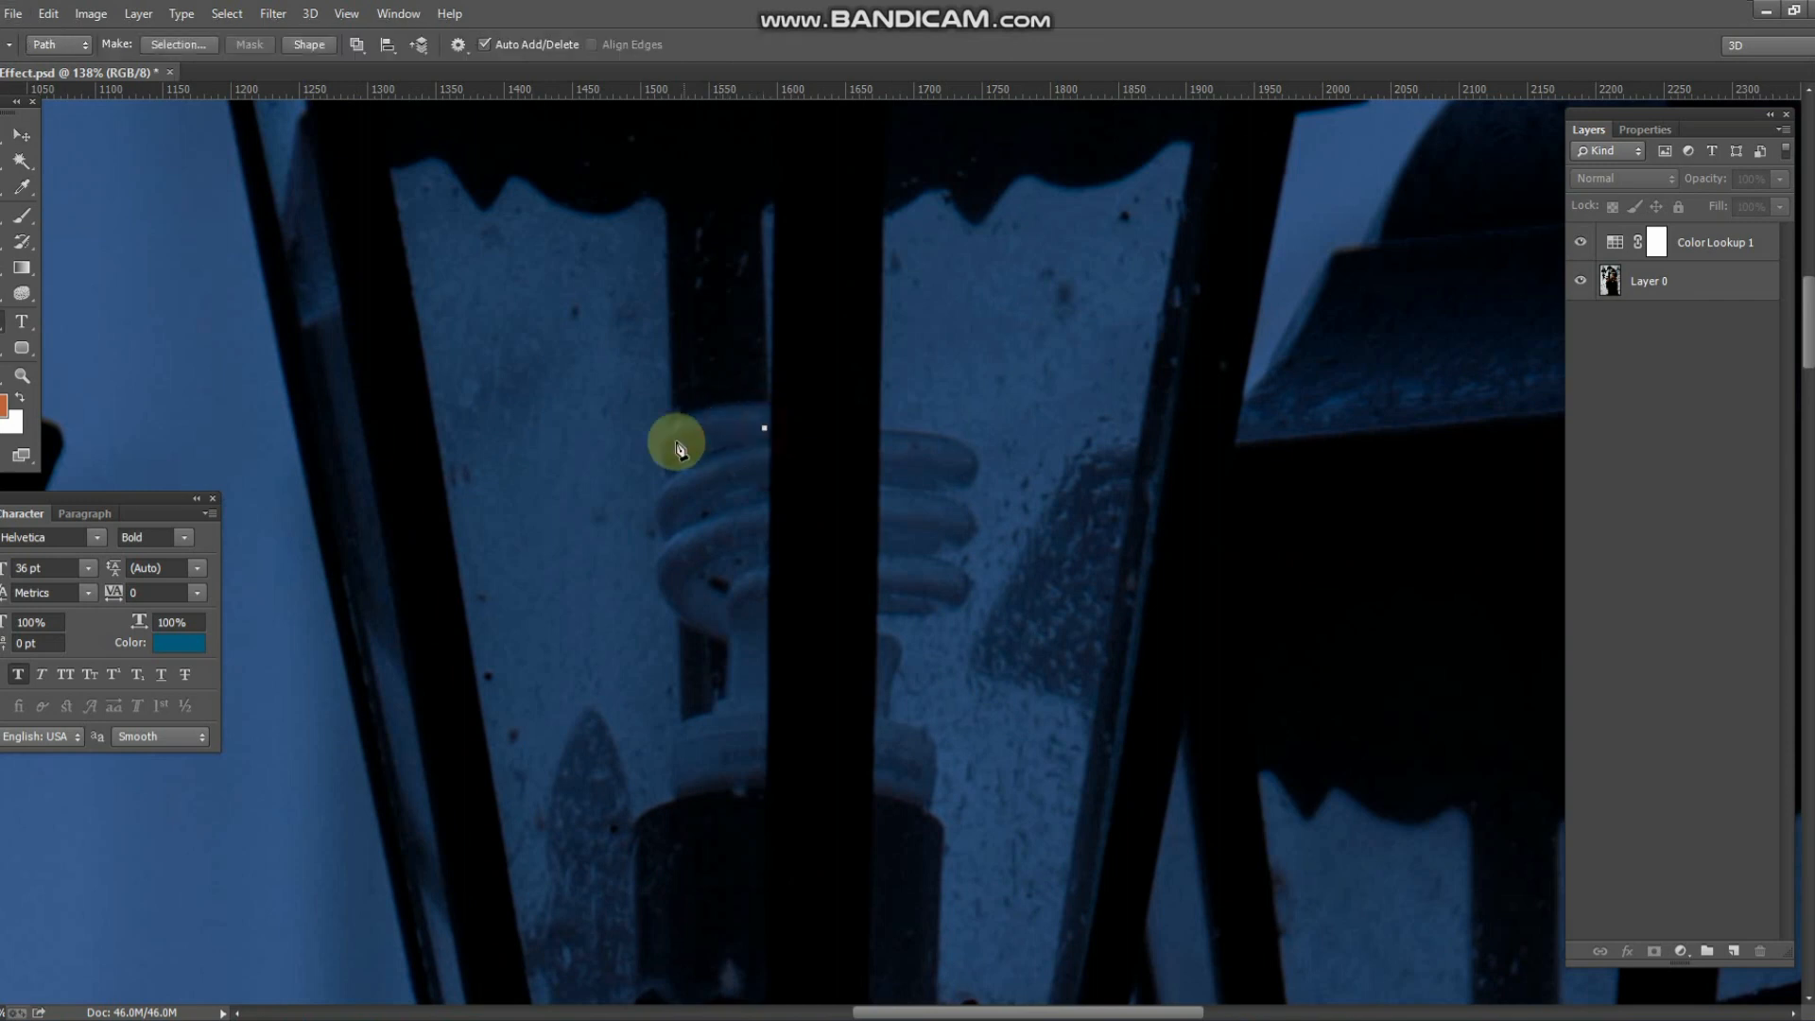
pyautogui.moveTo(671, 456); pyautogui.dragTo(642, 496)
pyautogui.click(765, 461)
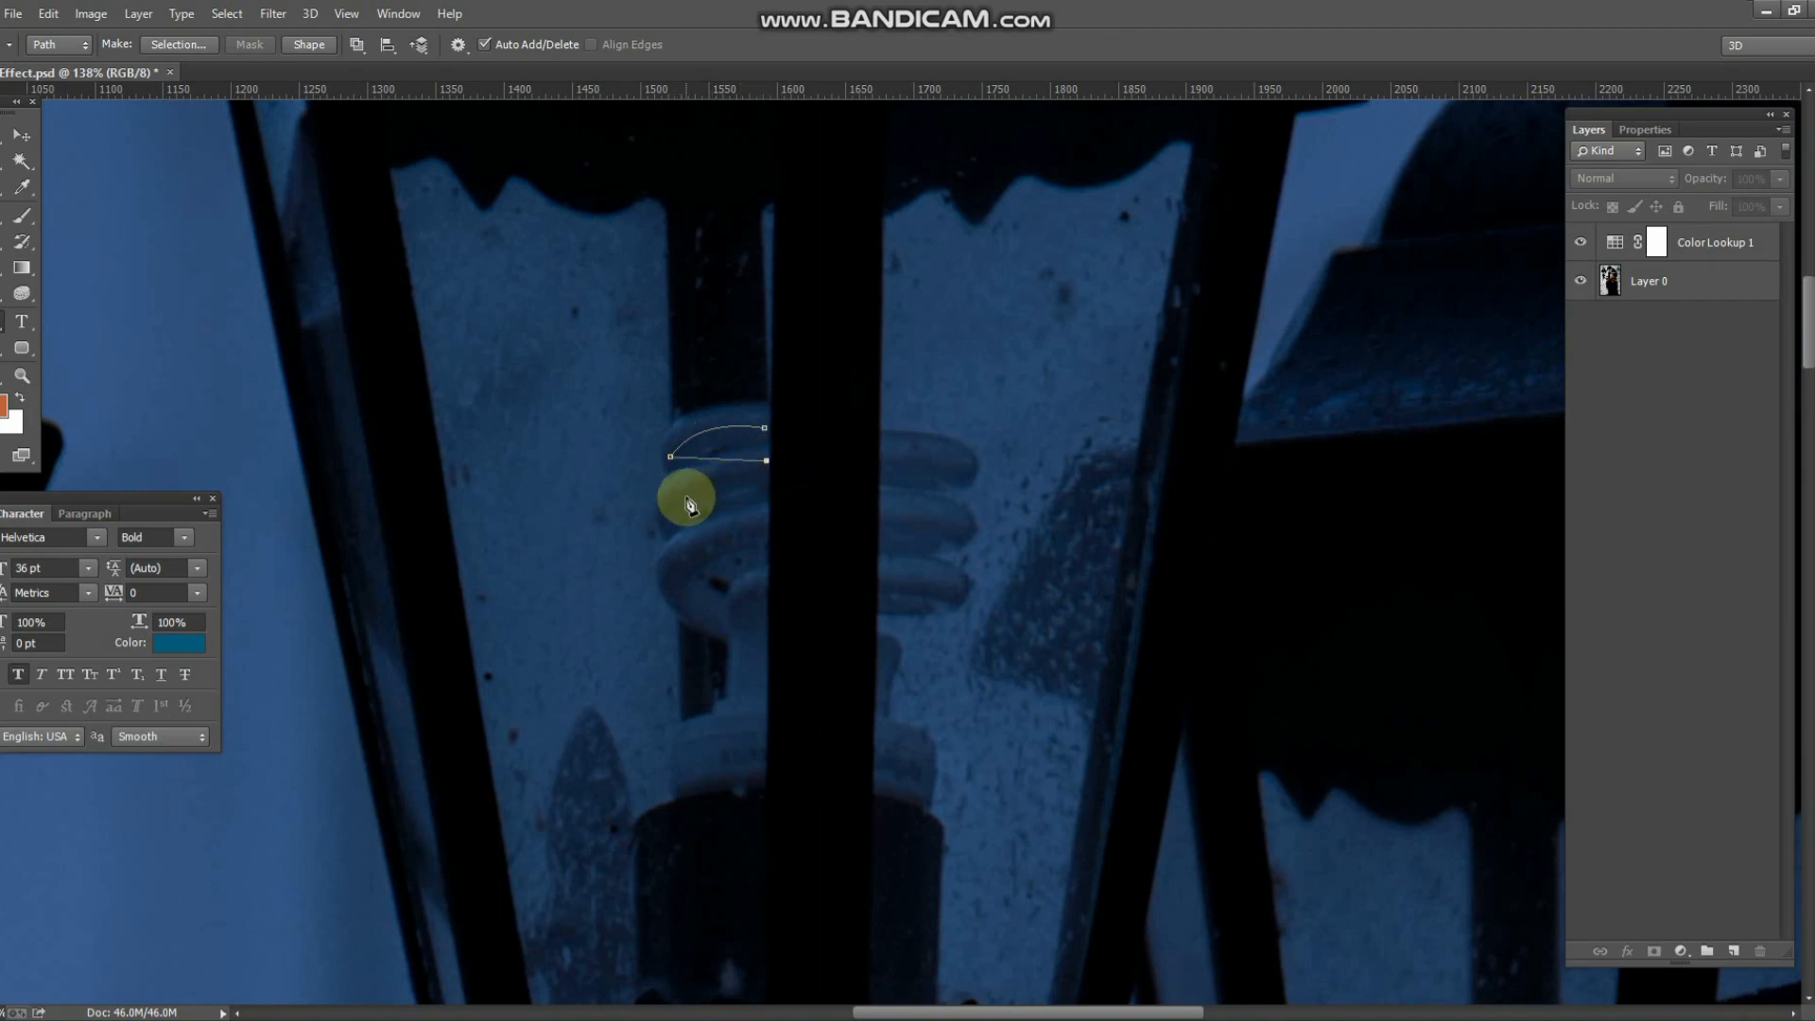
pyautogui.hotkey('ctrl', 'z')
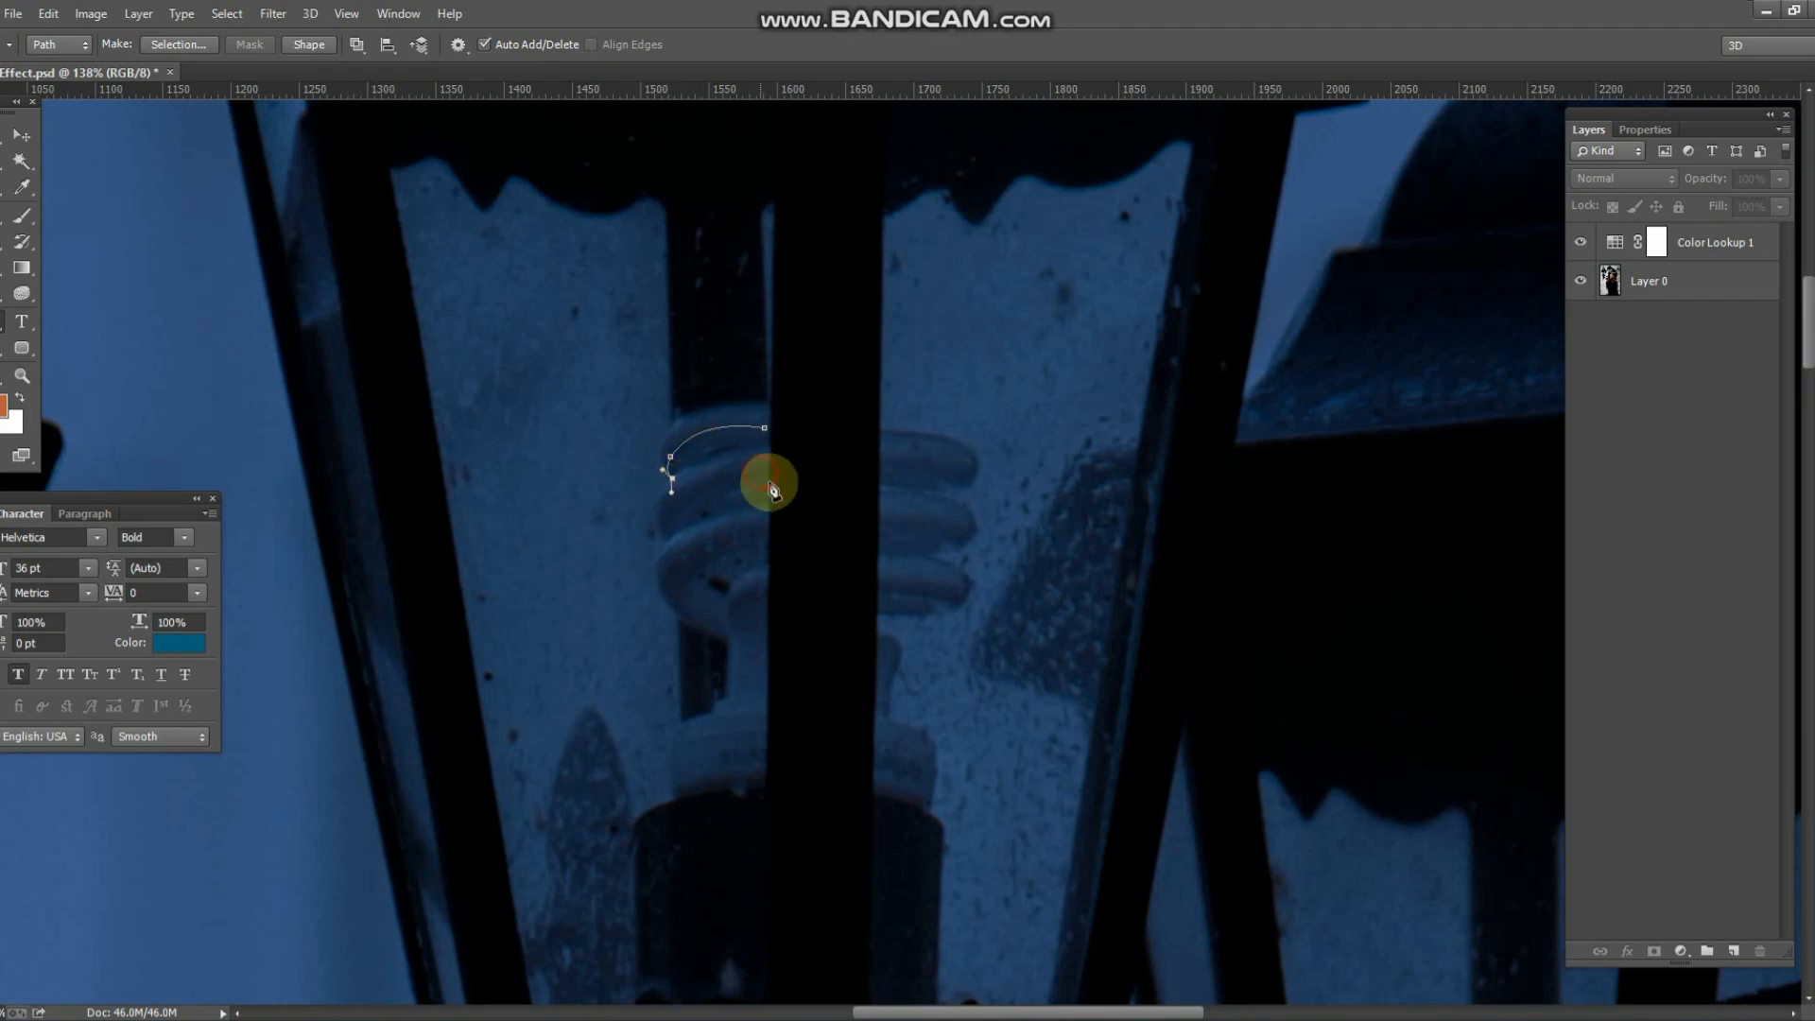
pyautogui.moveTo(760, 471); pyautogui.dragTo(771, 508)
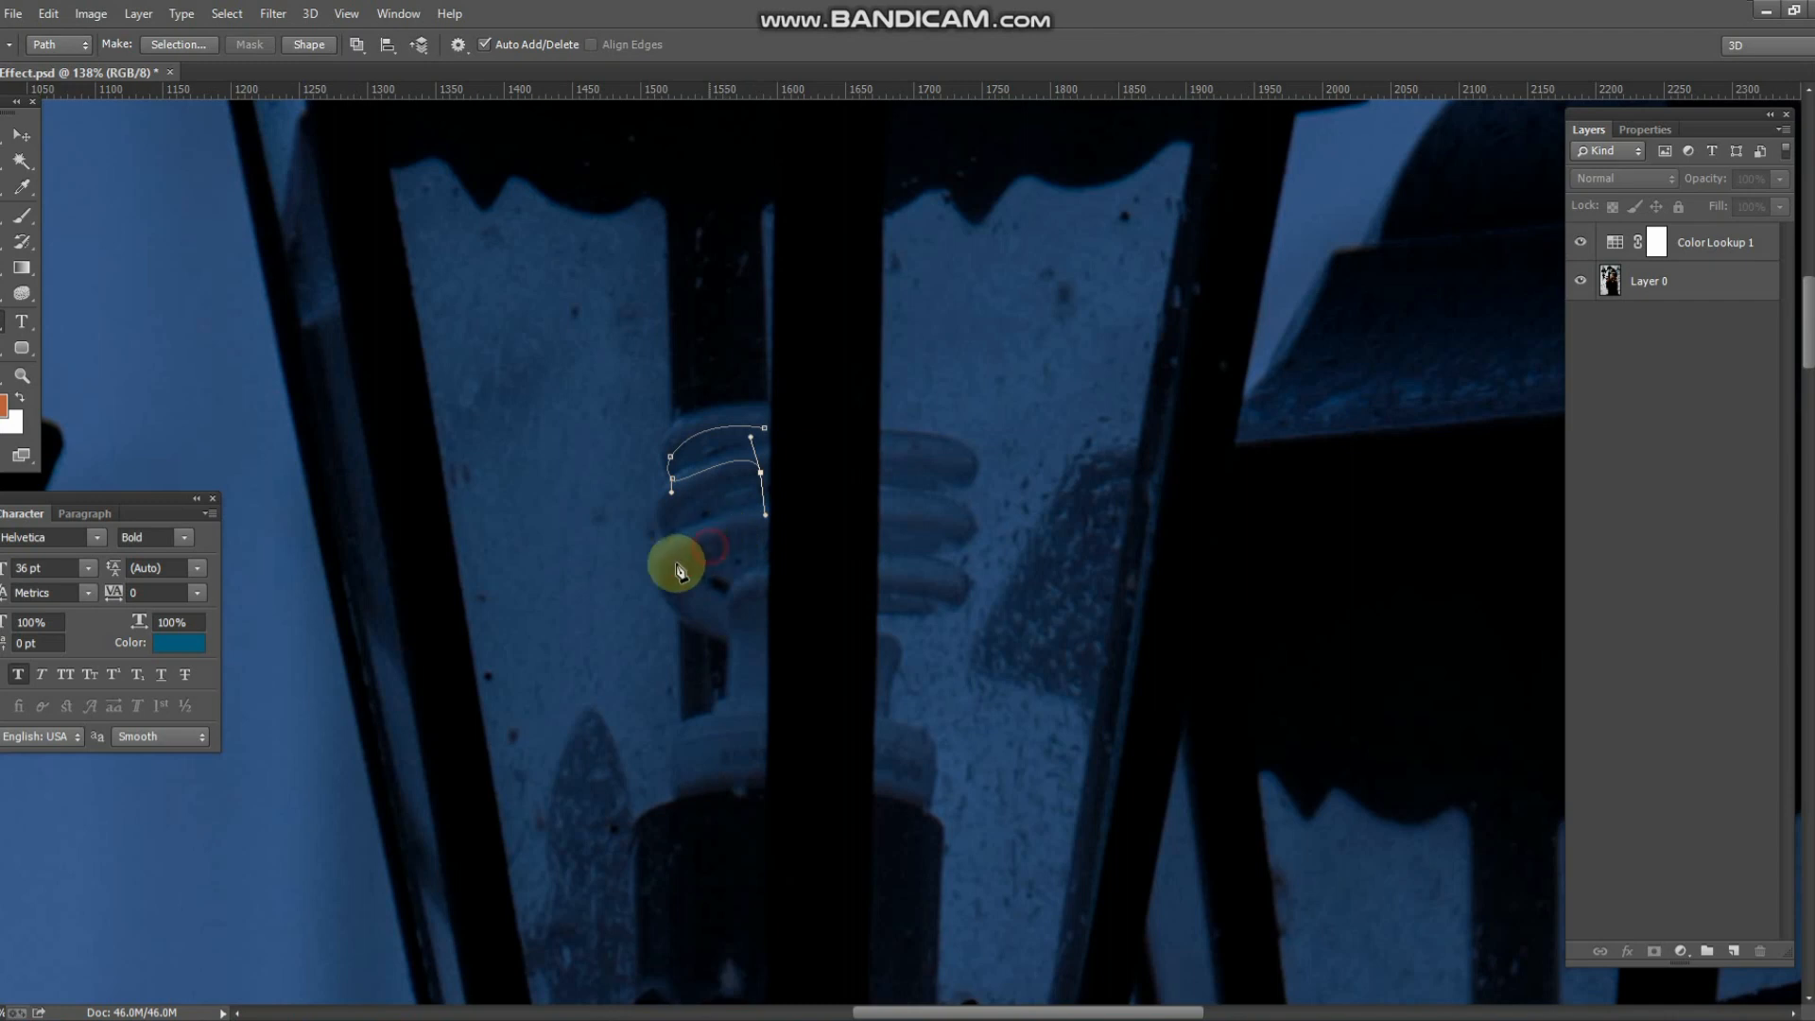
pyautogui.click(710, 547)
pyautogui.moveTo(718, 629); pyautogui.dragTo(794, 689)
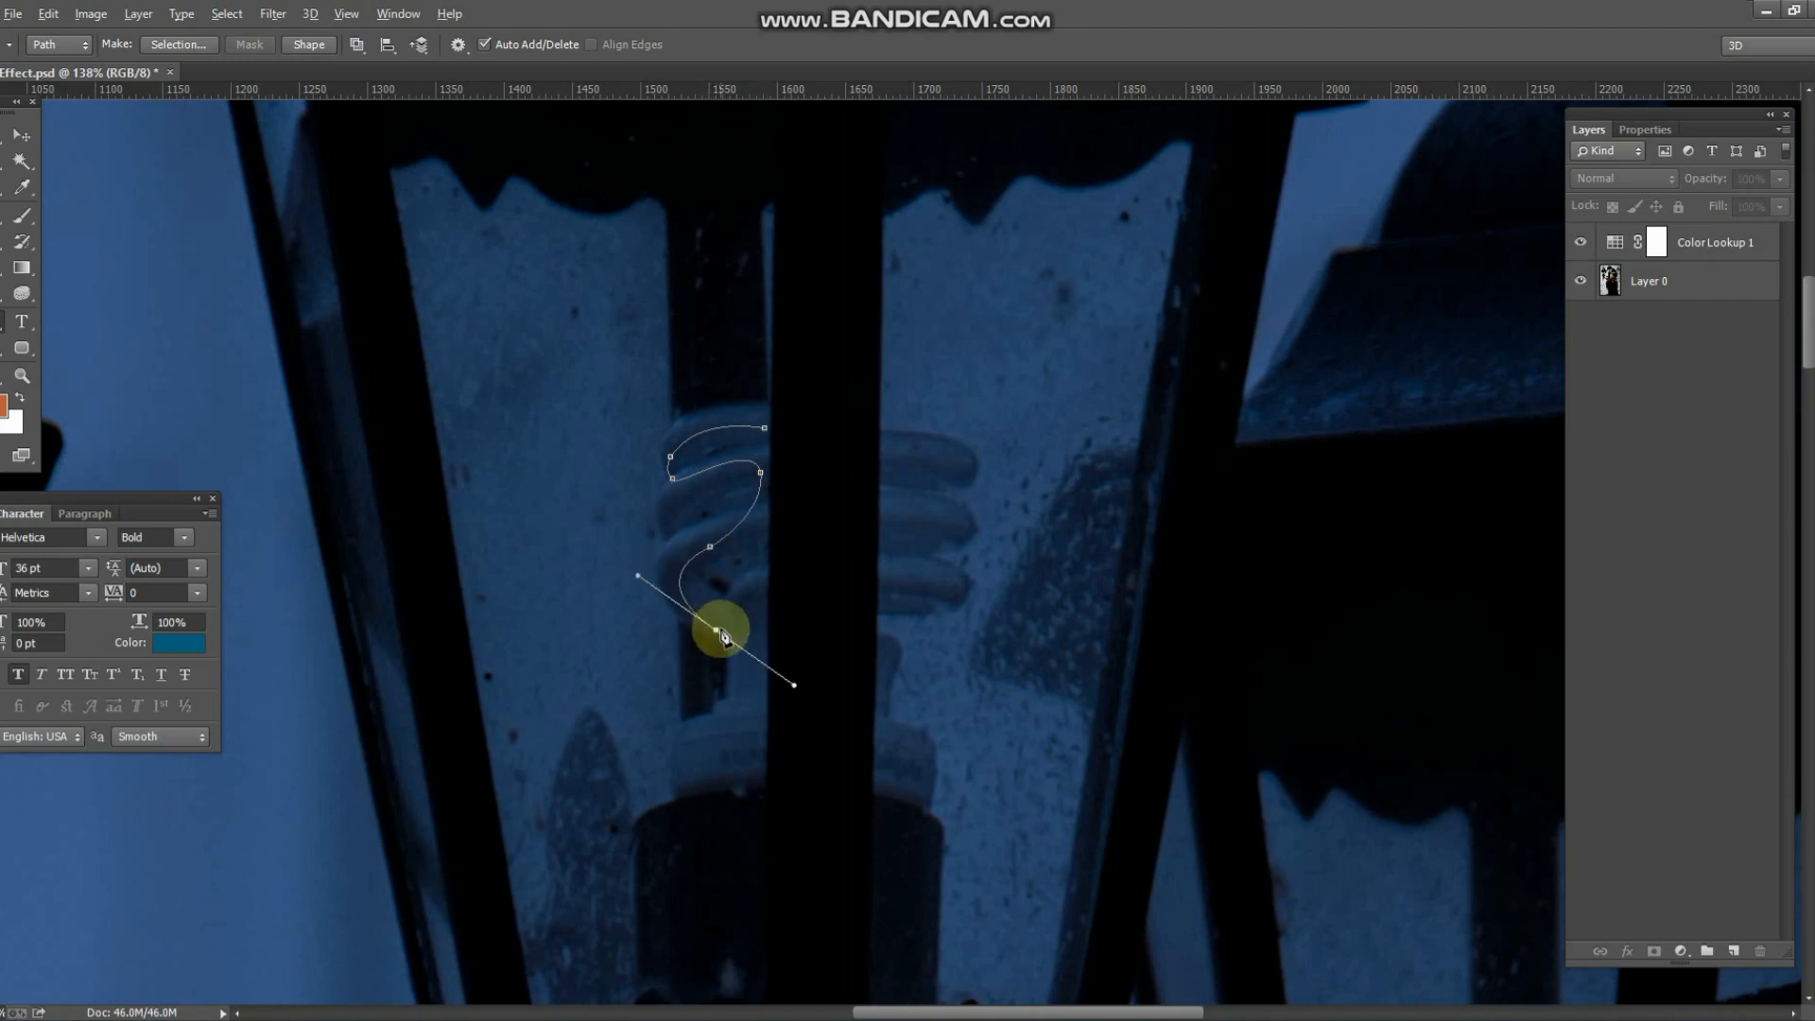
pyautogui.click(763, 634)
pyautogui.click(764, 428)
# - Trace an open curved Pen path along the spiral bulb's coils right of the central lamp's middle bar
pyautogui.click(886, 444)
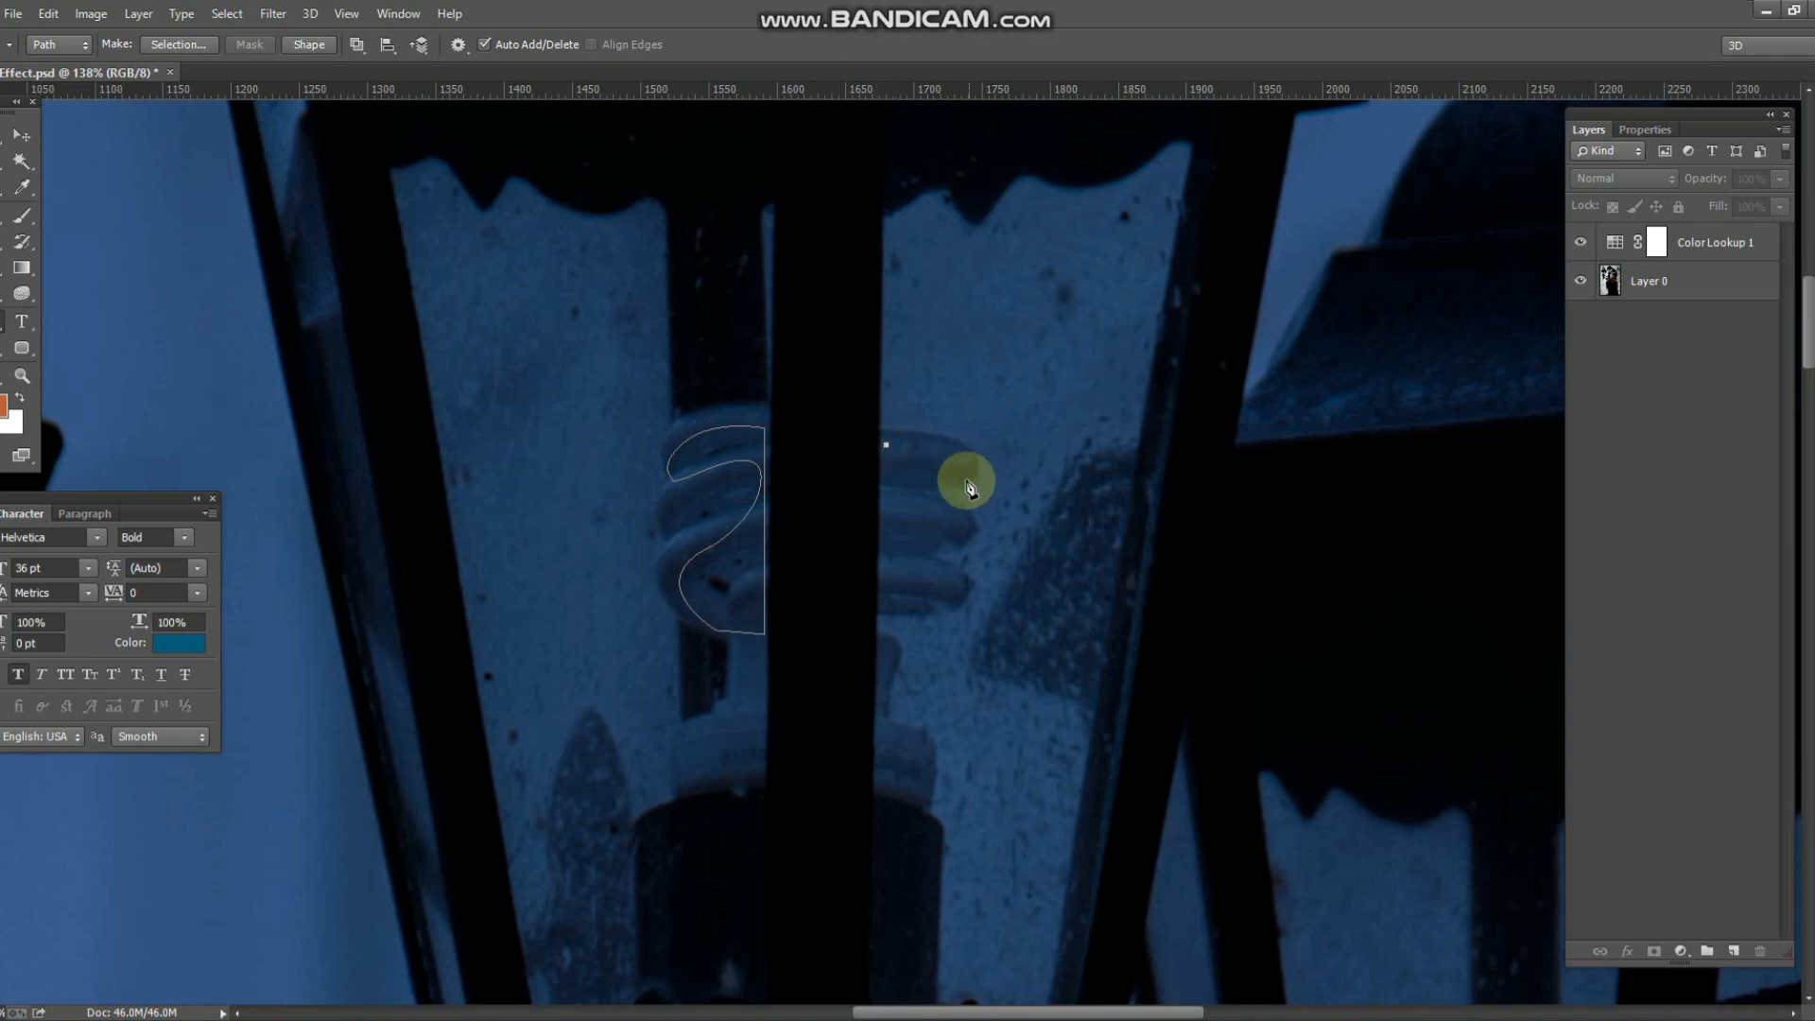
pyautogui.moveTo(961, 480)
pyautogui.mouseDown()
pyautogui.moveTo(936, 503)
pyautogui.moveTo(947, 493)
pyautogui.mouseUp()
pyautogui.click(936, 506)
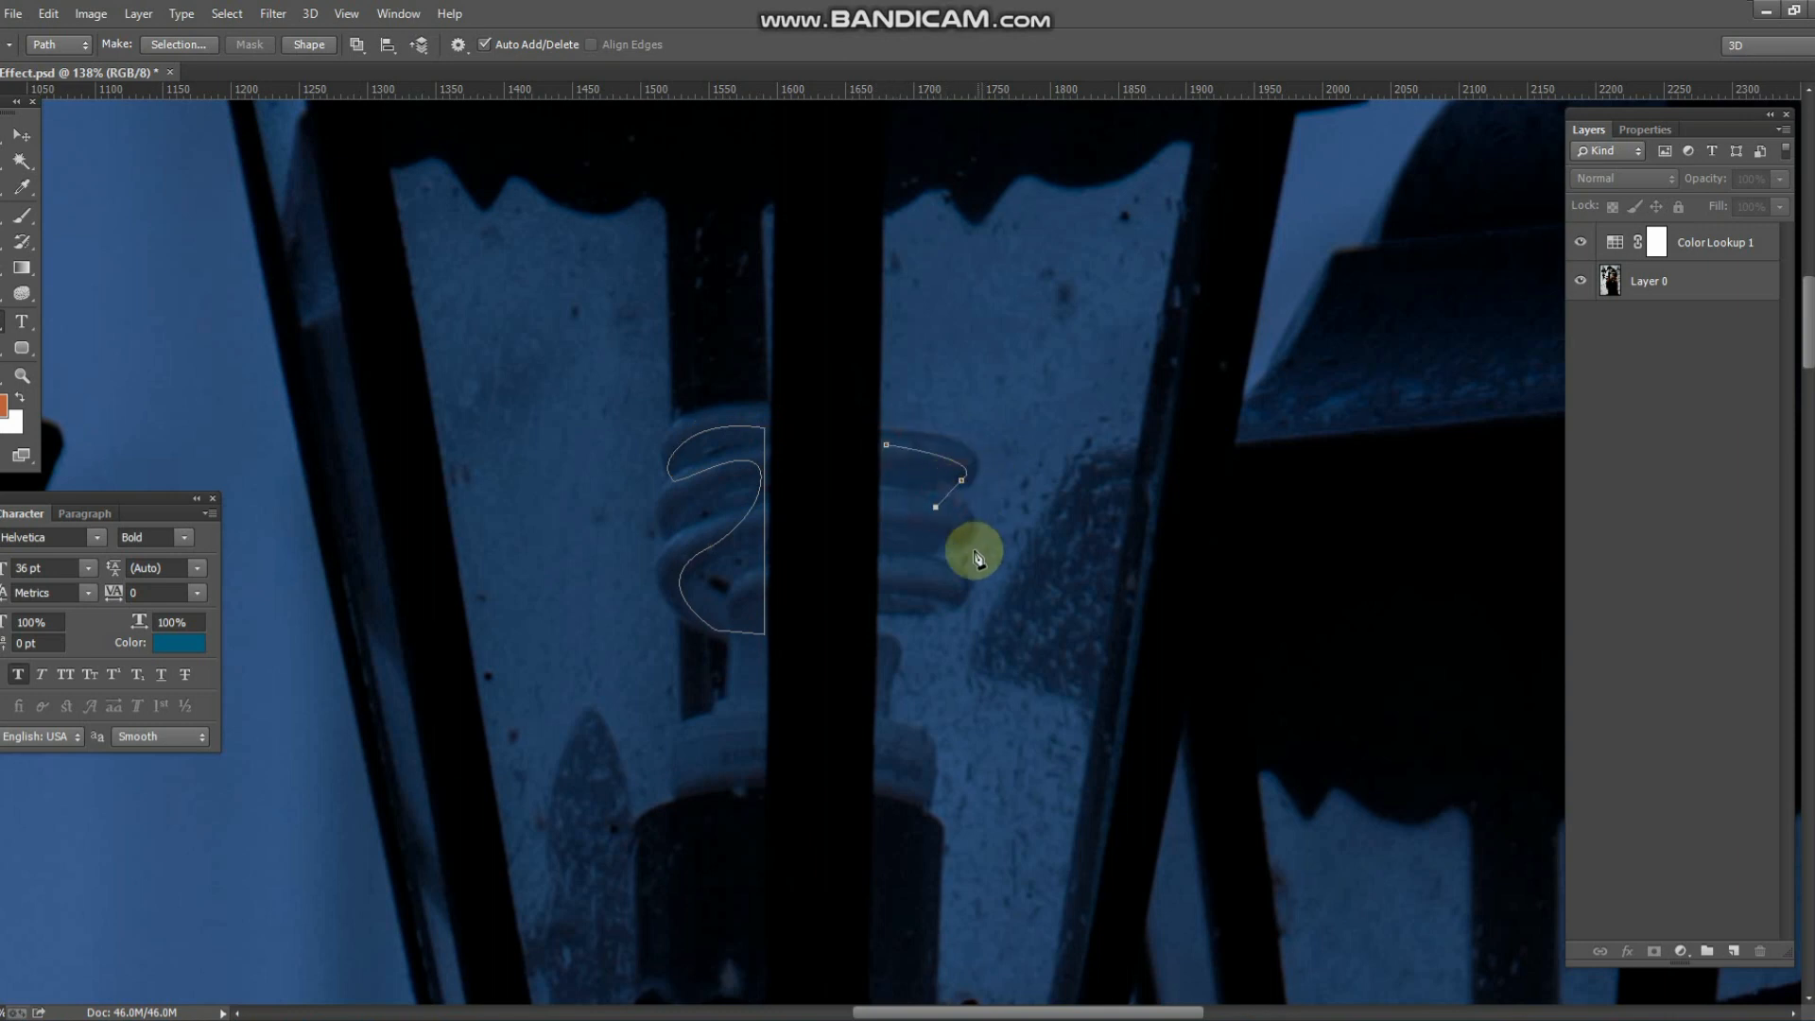
pyautogui.moveTo(936, 559); pyautogui.dragTo(851, 636)
pyautogui.click(894, 567)
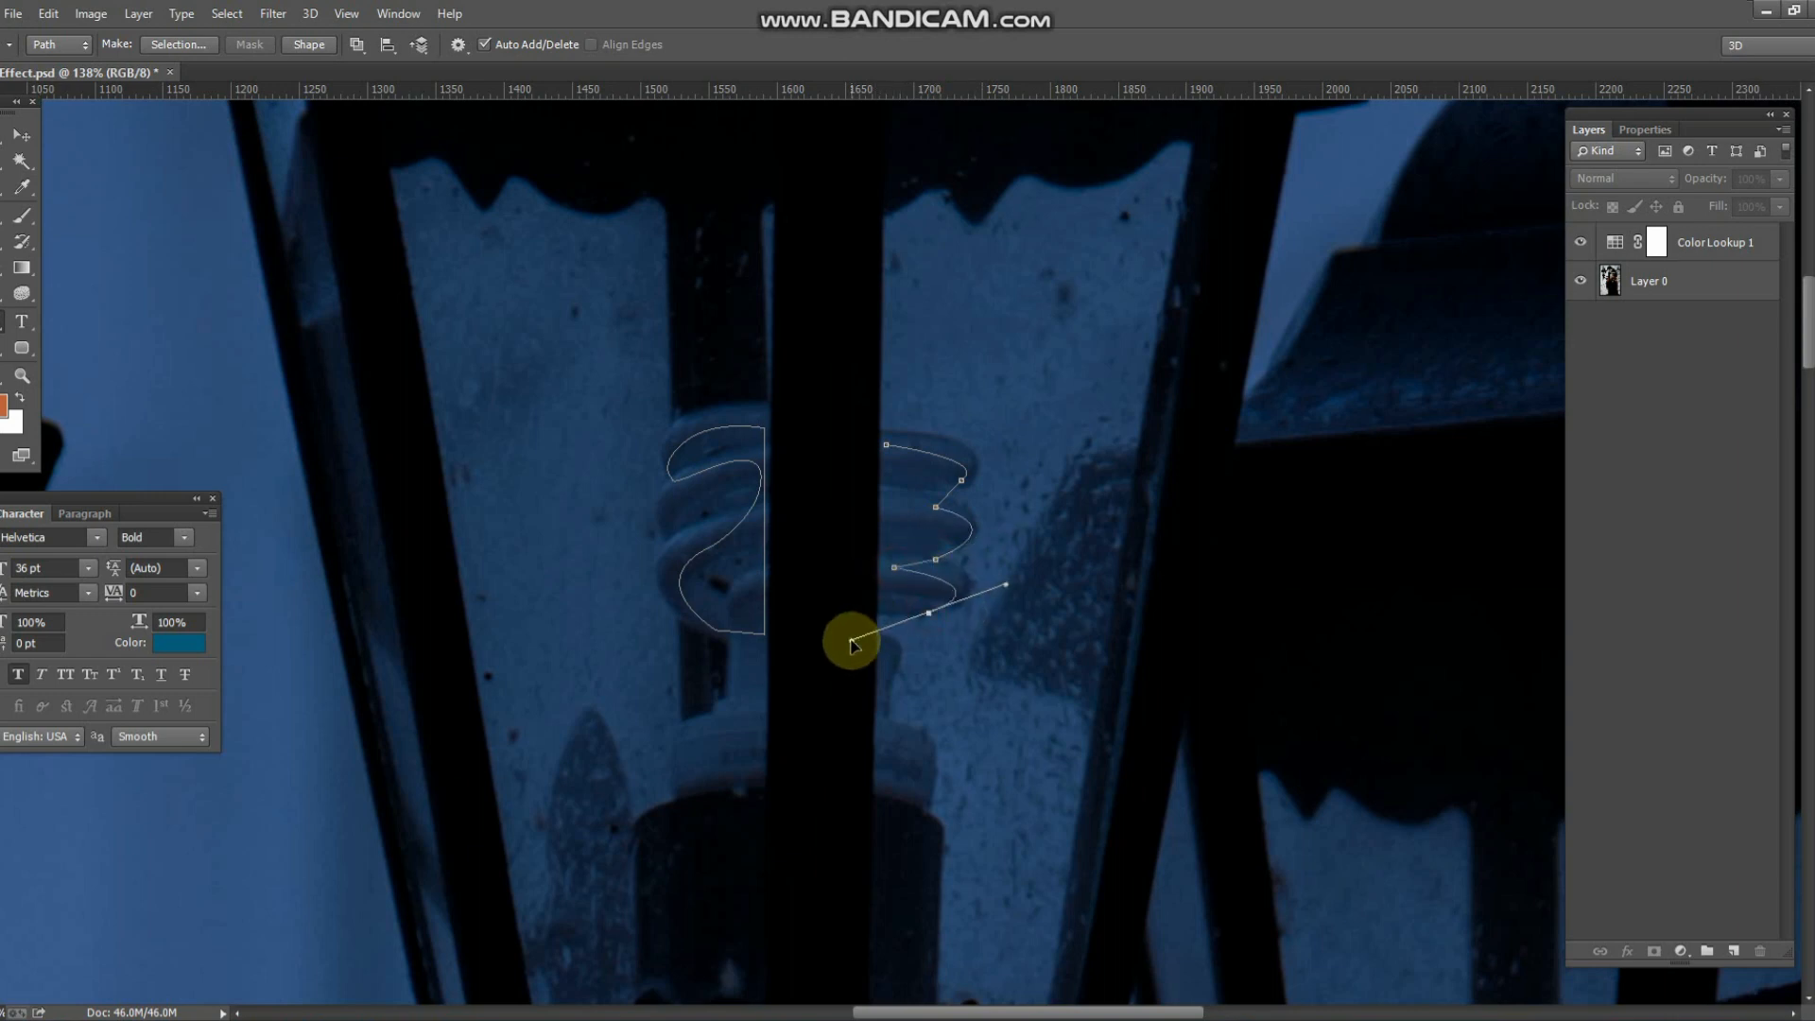
pyautogui.click(890, 611)
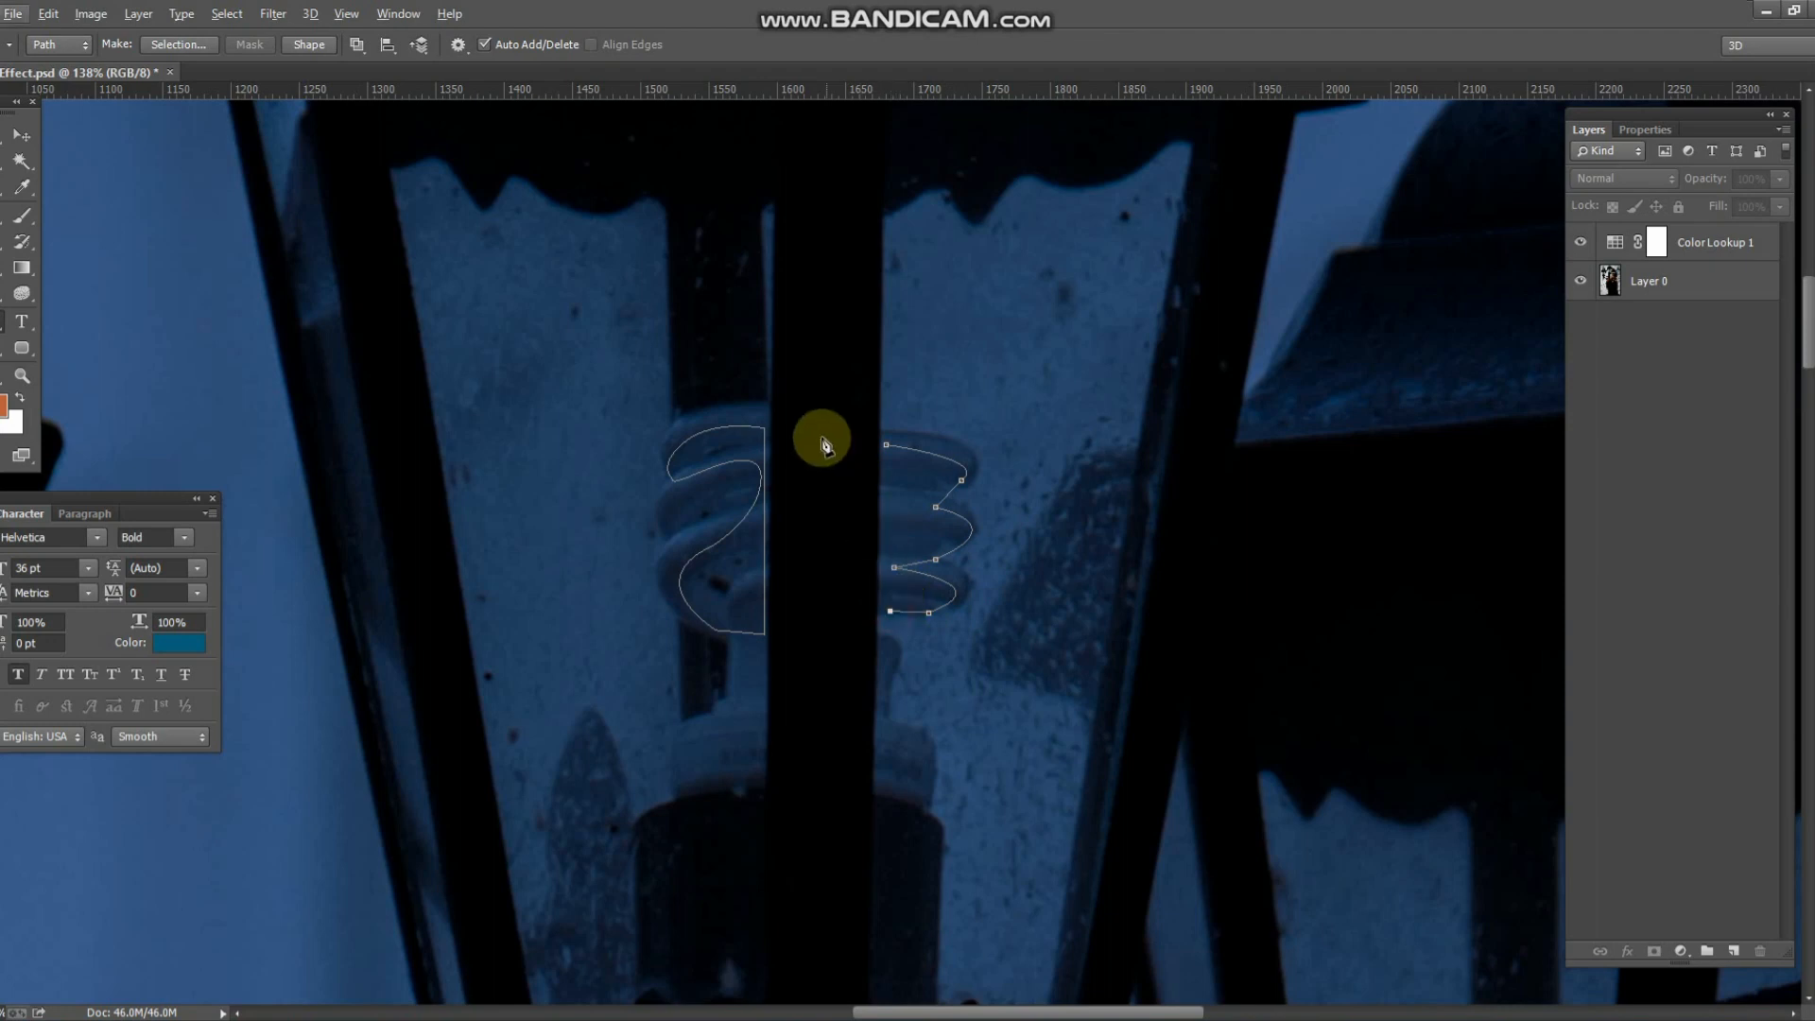
# - Try to stroke the bulb path right of the middle bar on Layer 0 with the large soft brush
pyautogui.hotkey('ctrl', '-')
pyautogui.hotkey('ctrl', '-')
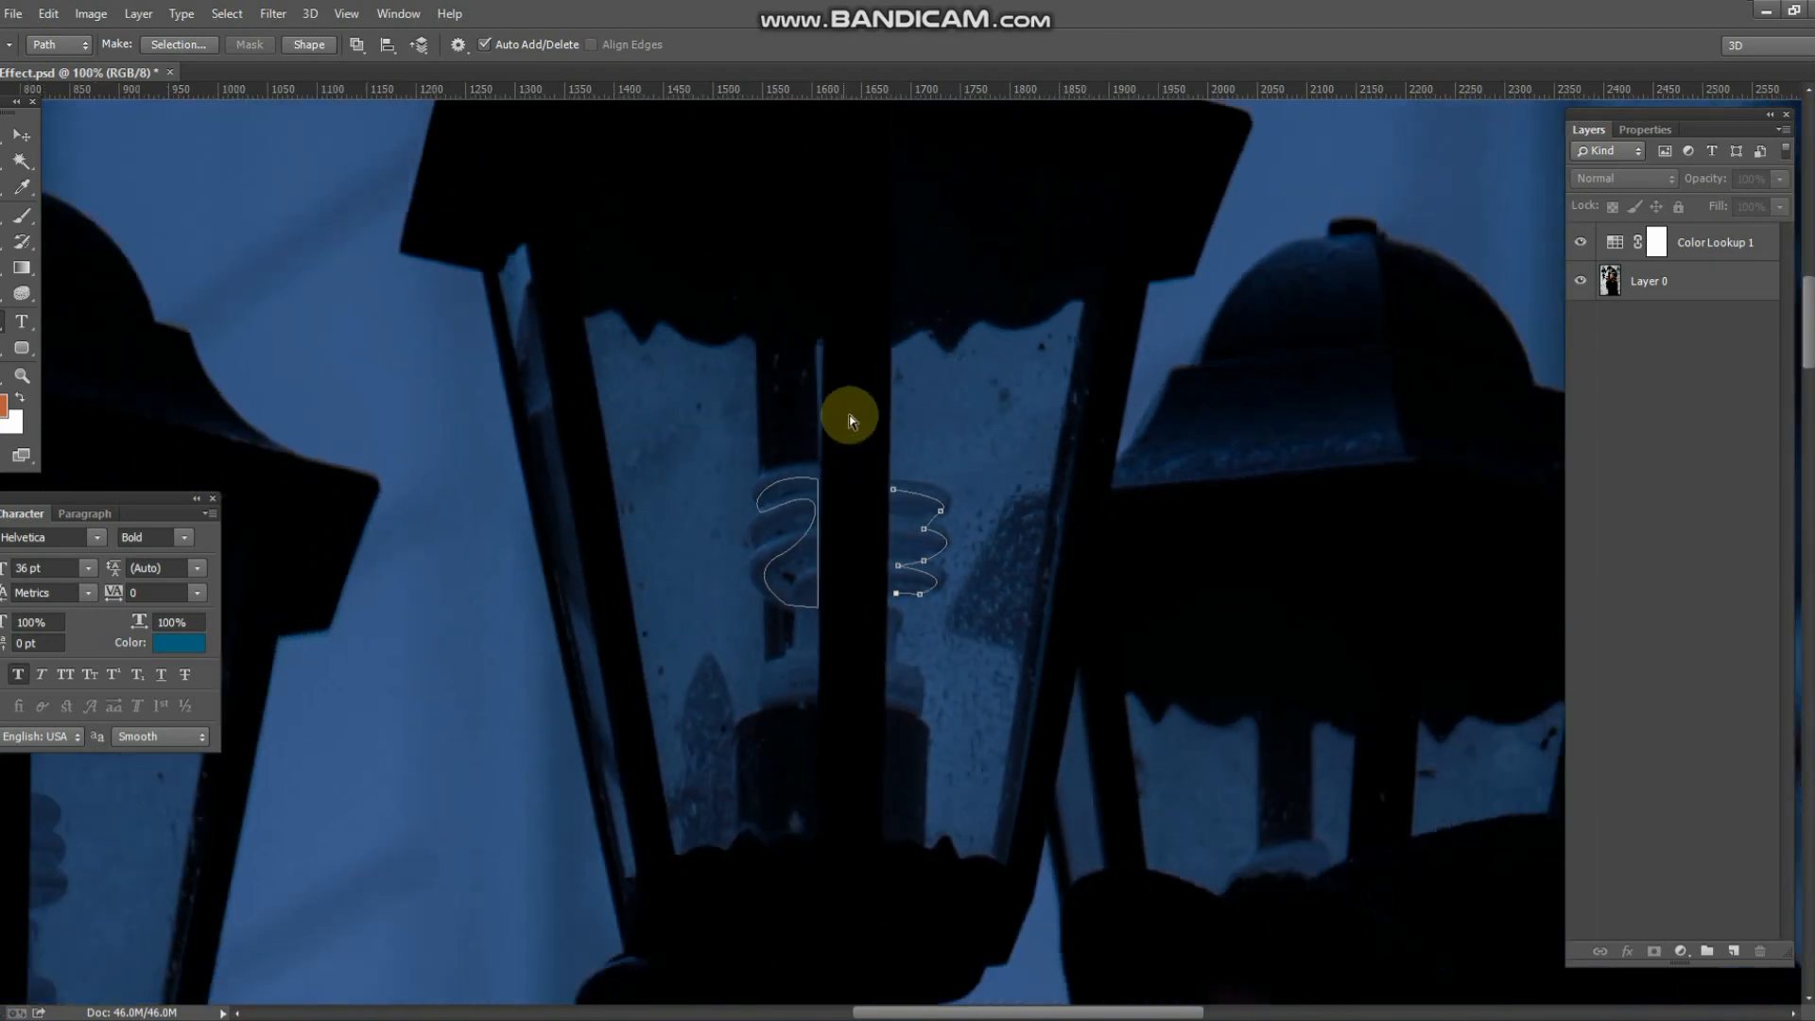
pyautogui.click(1664, 281)
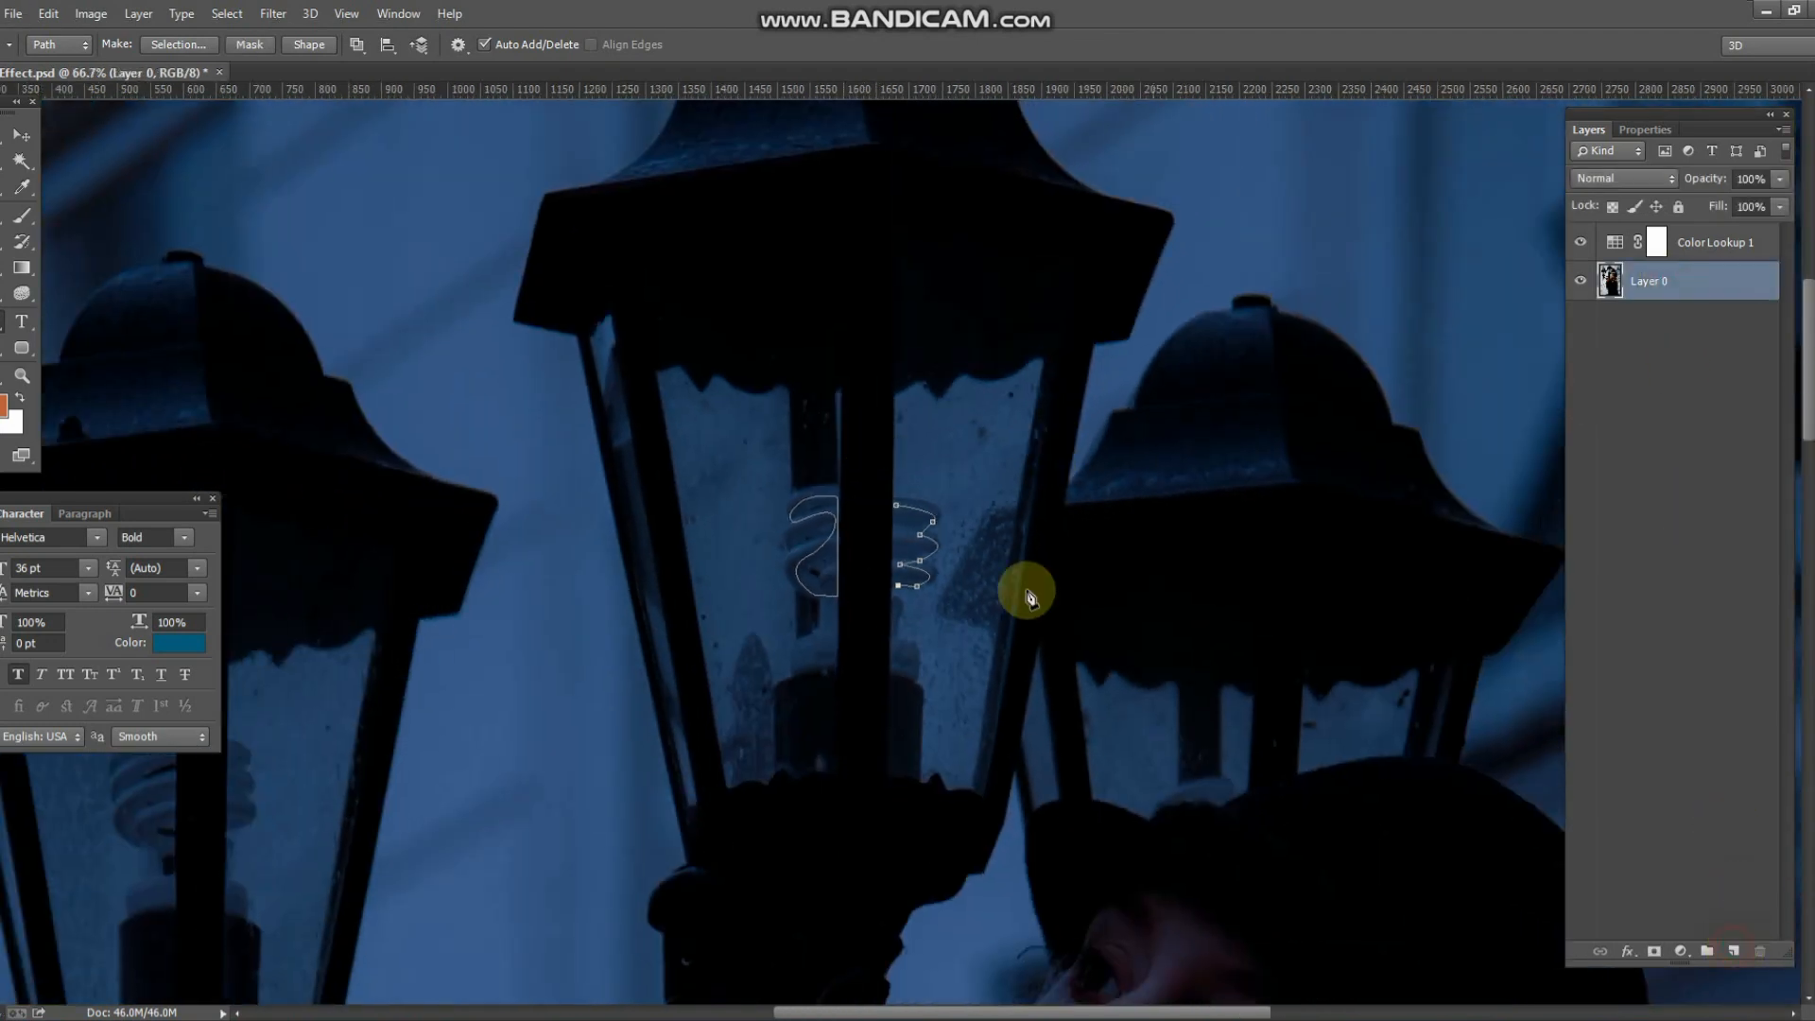
pyautogui.rightClick(899, 529)
pyautogui.click(976, 153)
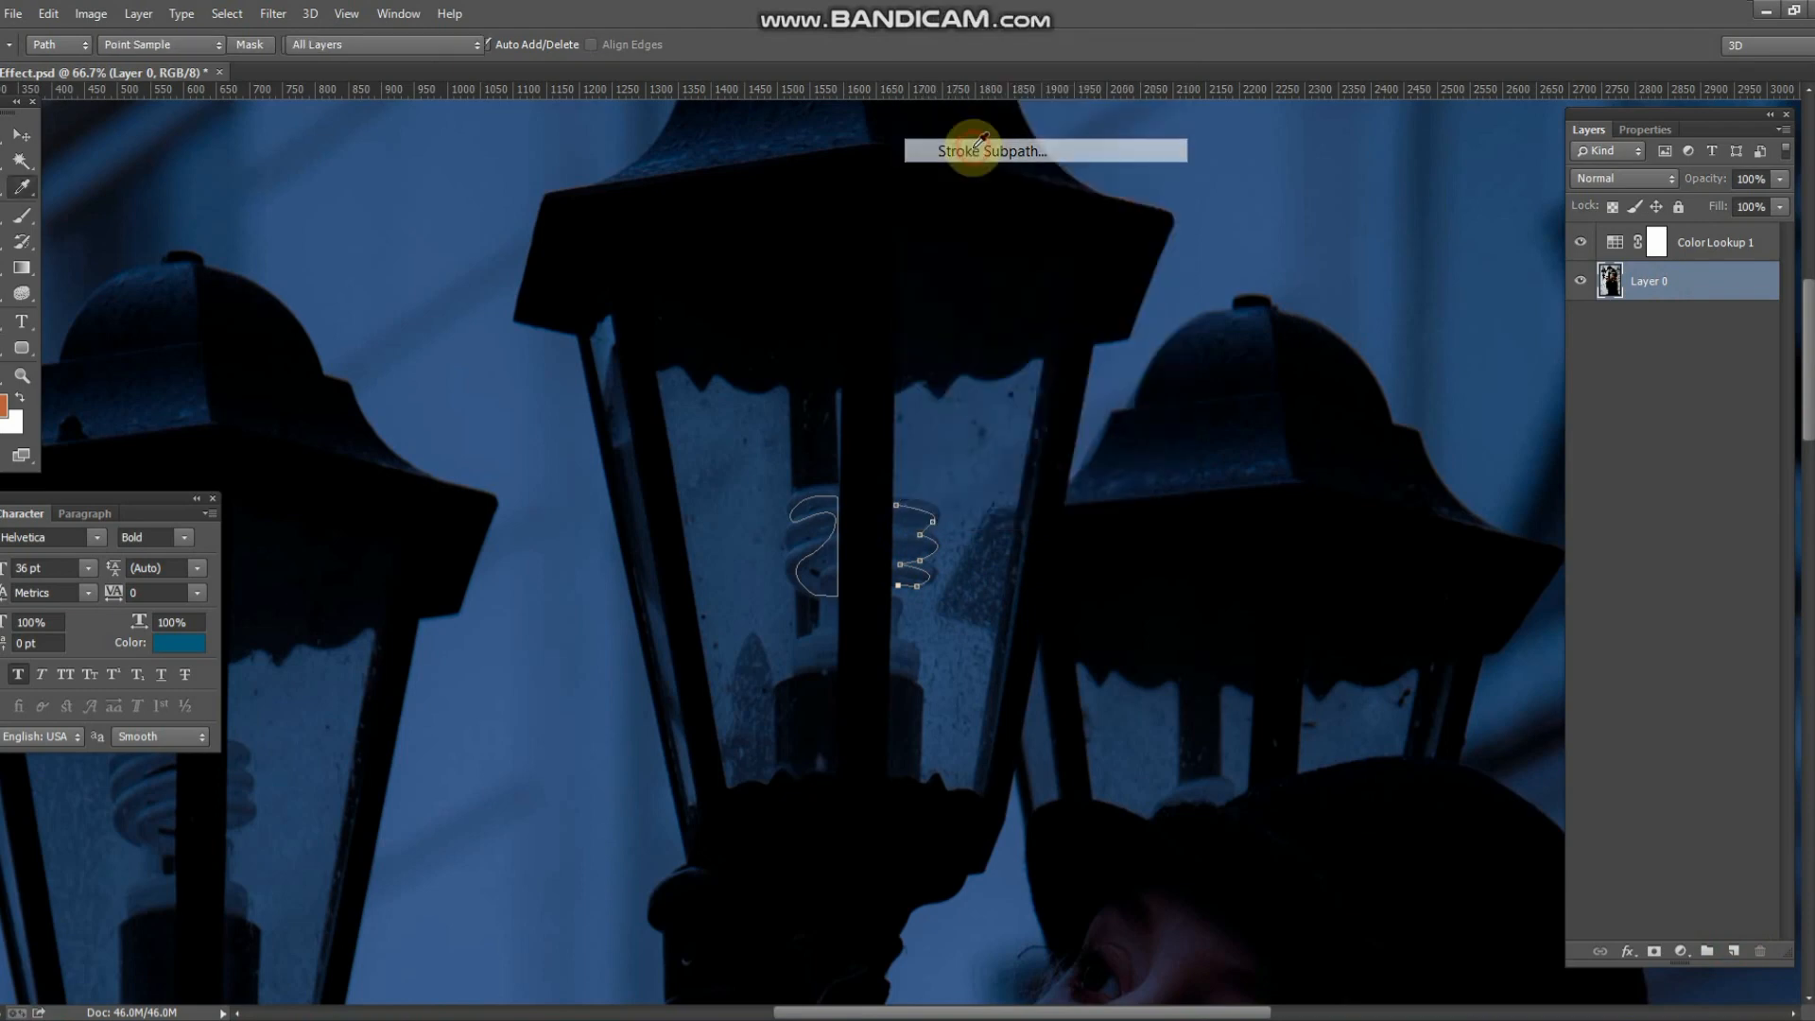
pyautogui.click(1044, 355)
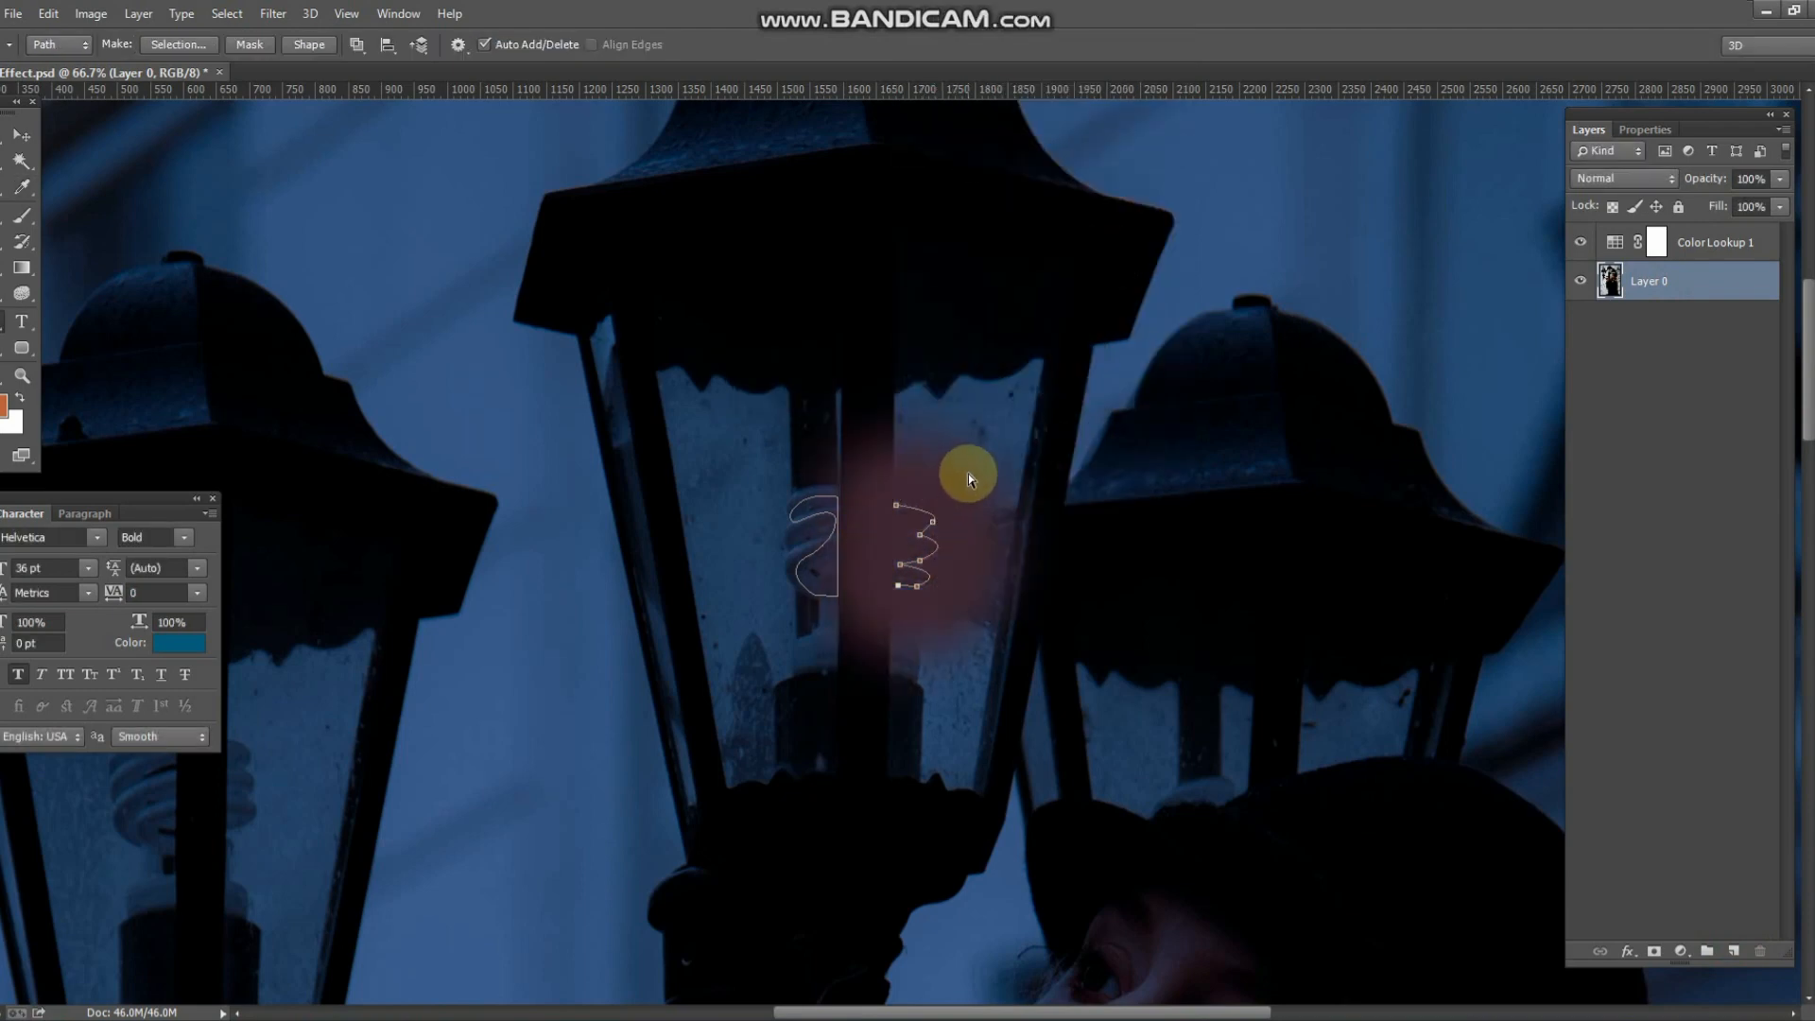
# - Set the Brush tool to a hard round tip with a size of 20 px
pyautogui.press('b')
pyautogui.press('[')
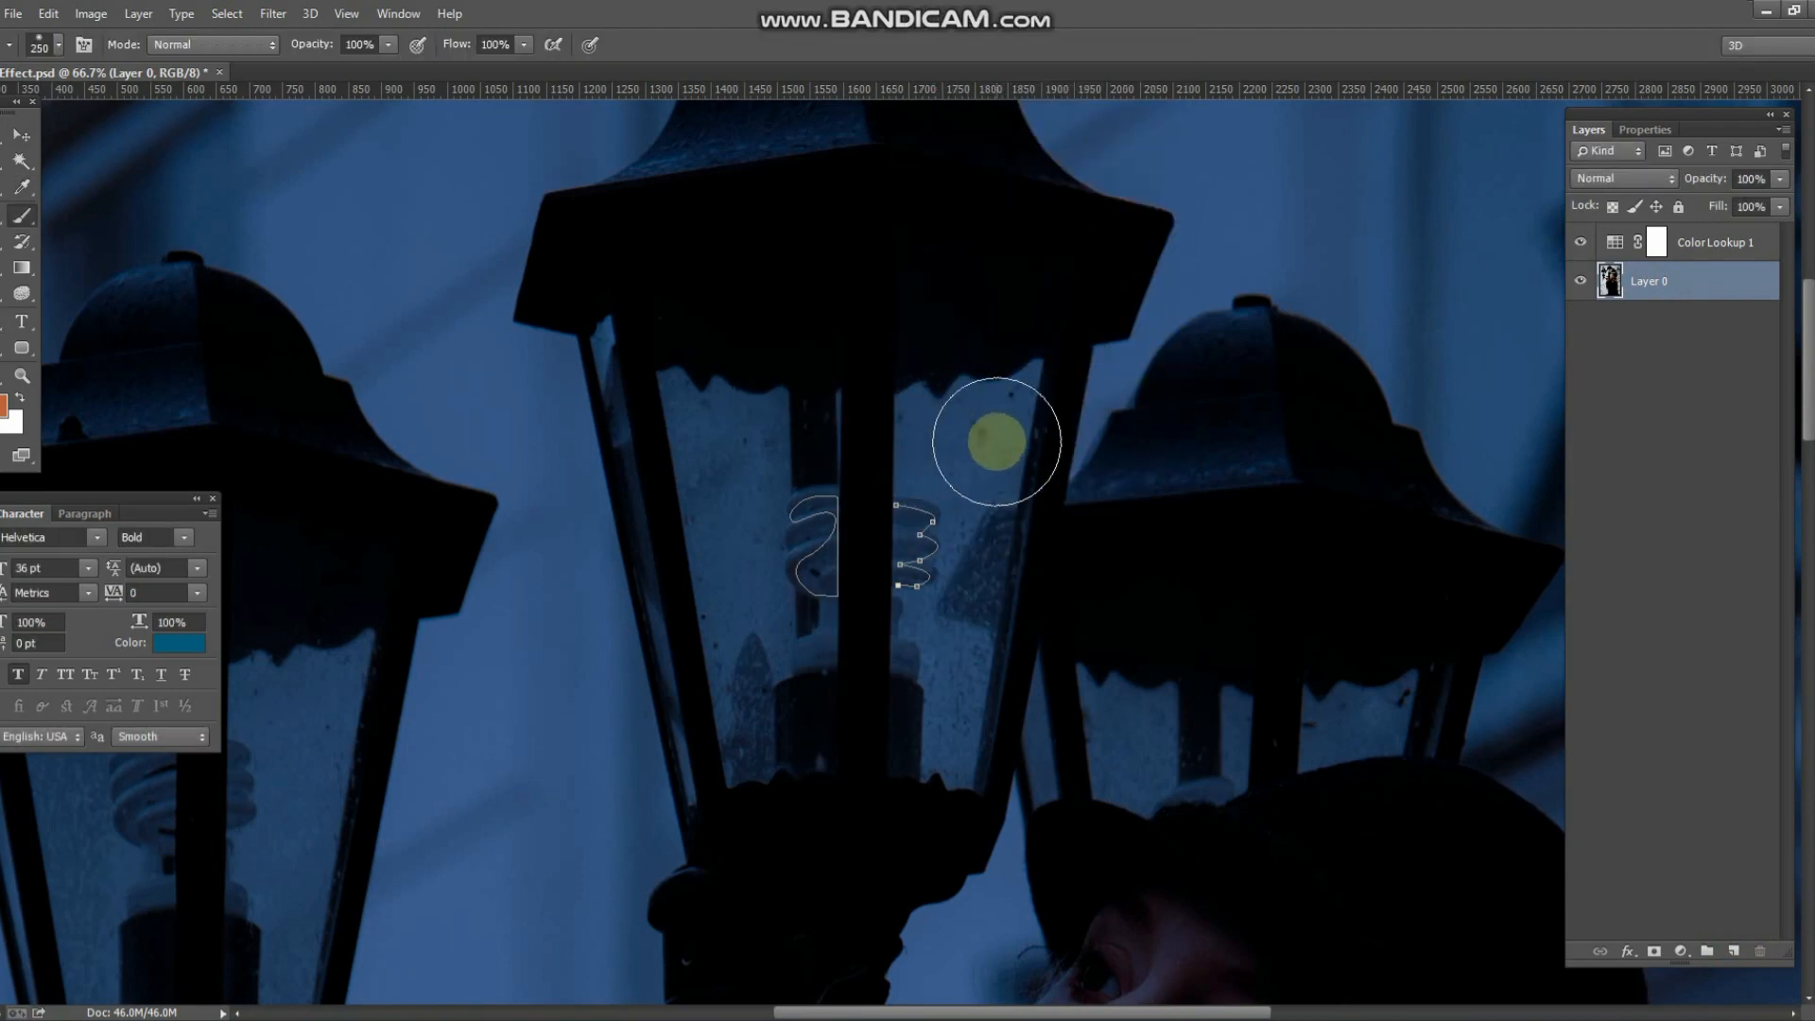
pyautogui.rightClick(996, 441)
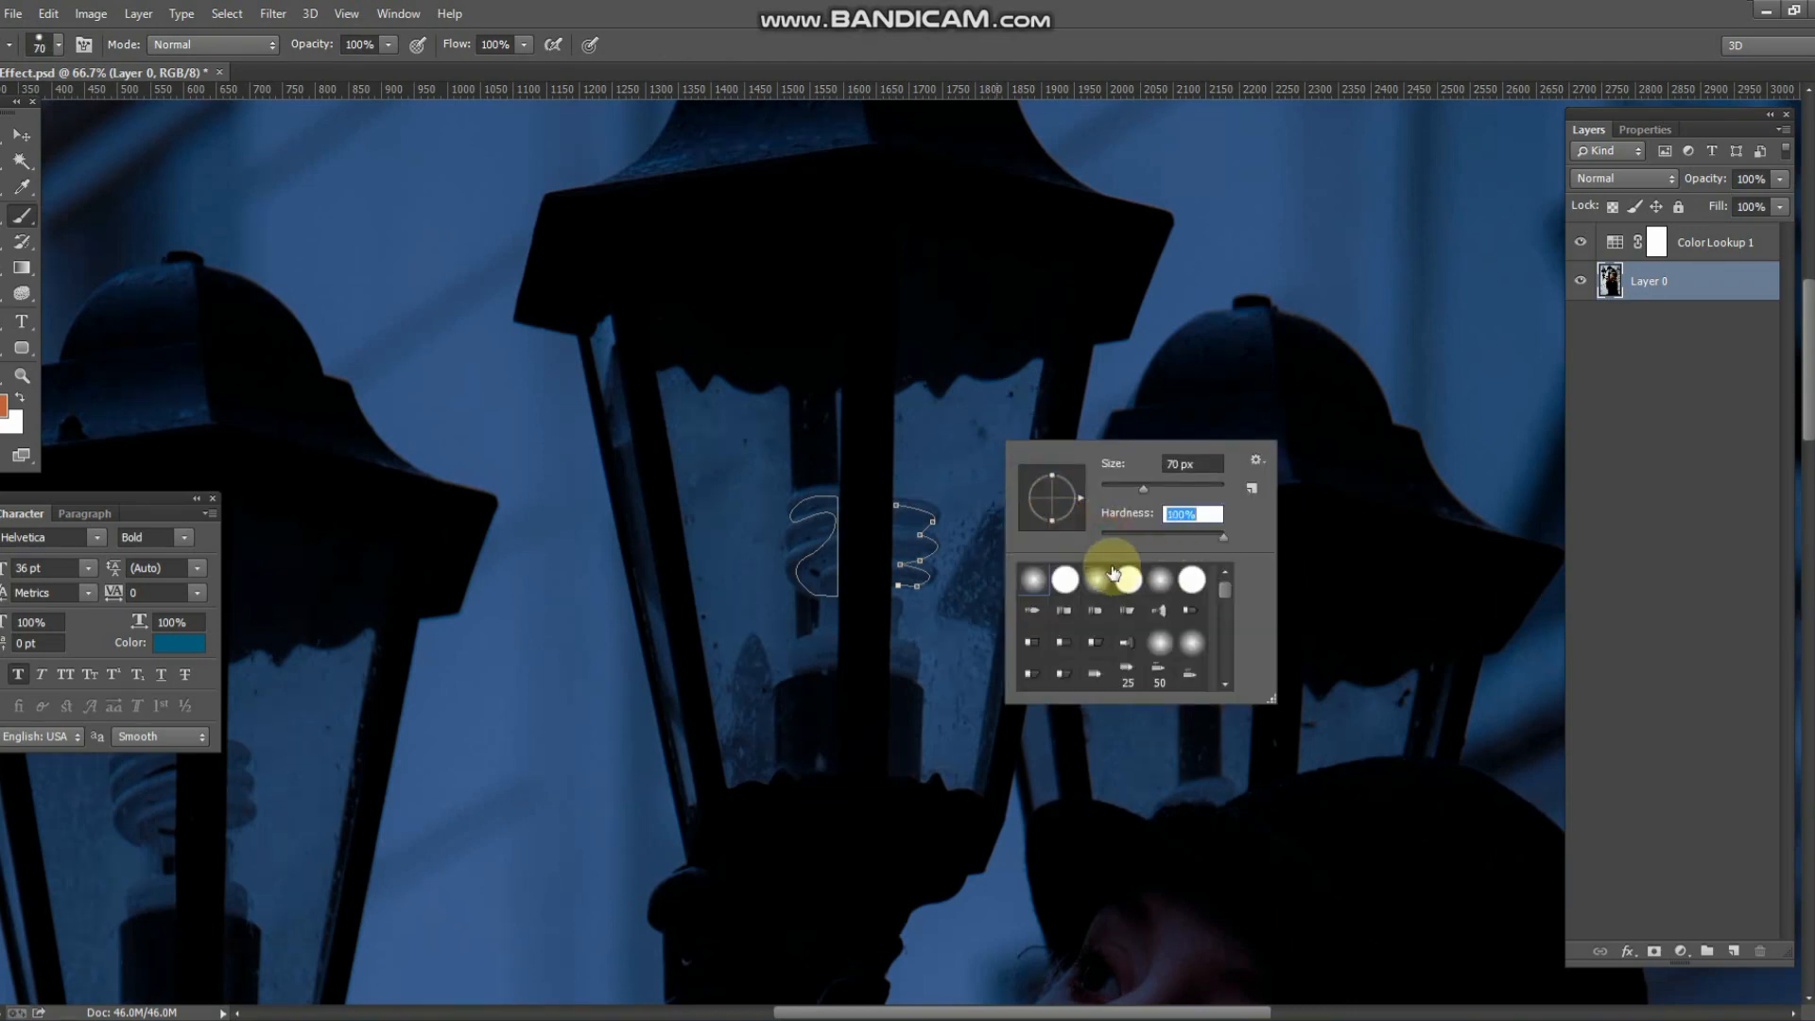
pyautogui.click(1064, 578)
pyautogui.click(926, 408)
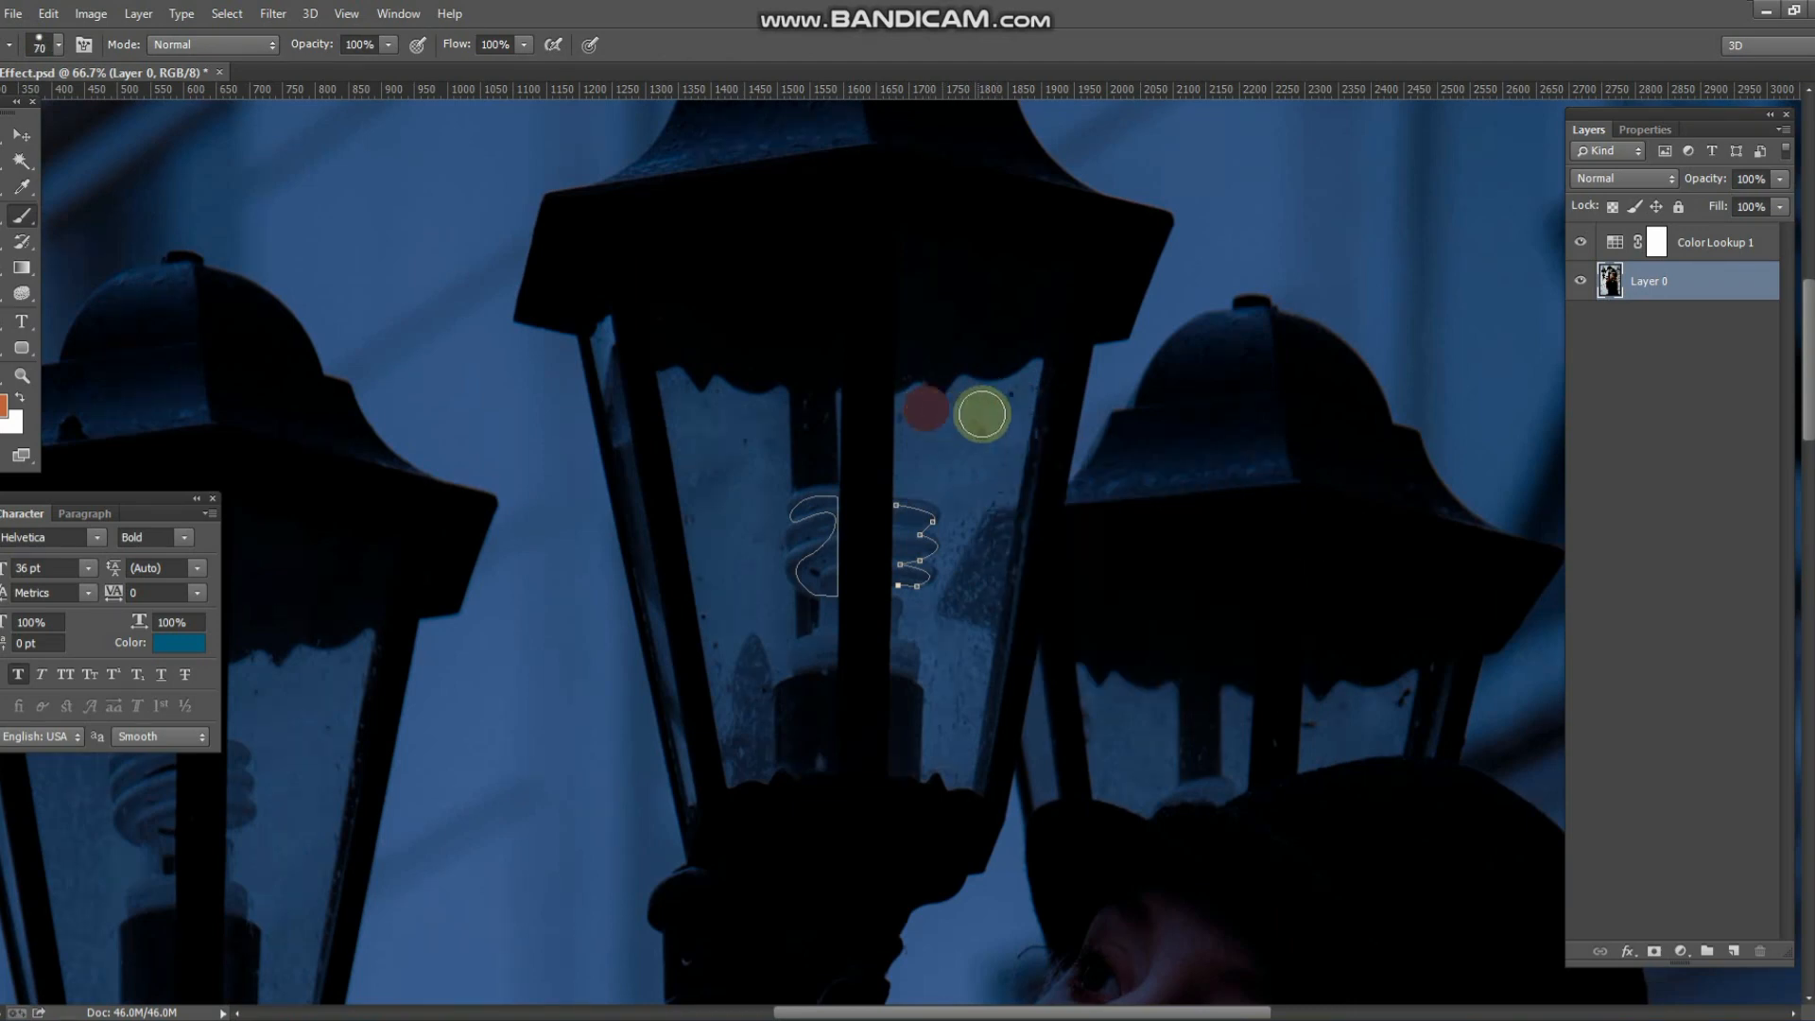
pyautogui.press('[')
pyautogui.press('[')
pyautogui.press('[')
pyautogui.press('[')
pyautogui.press('[')
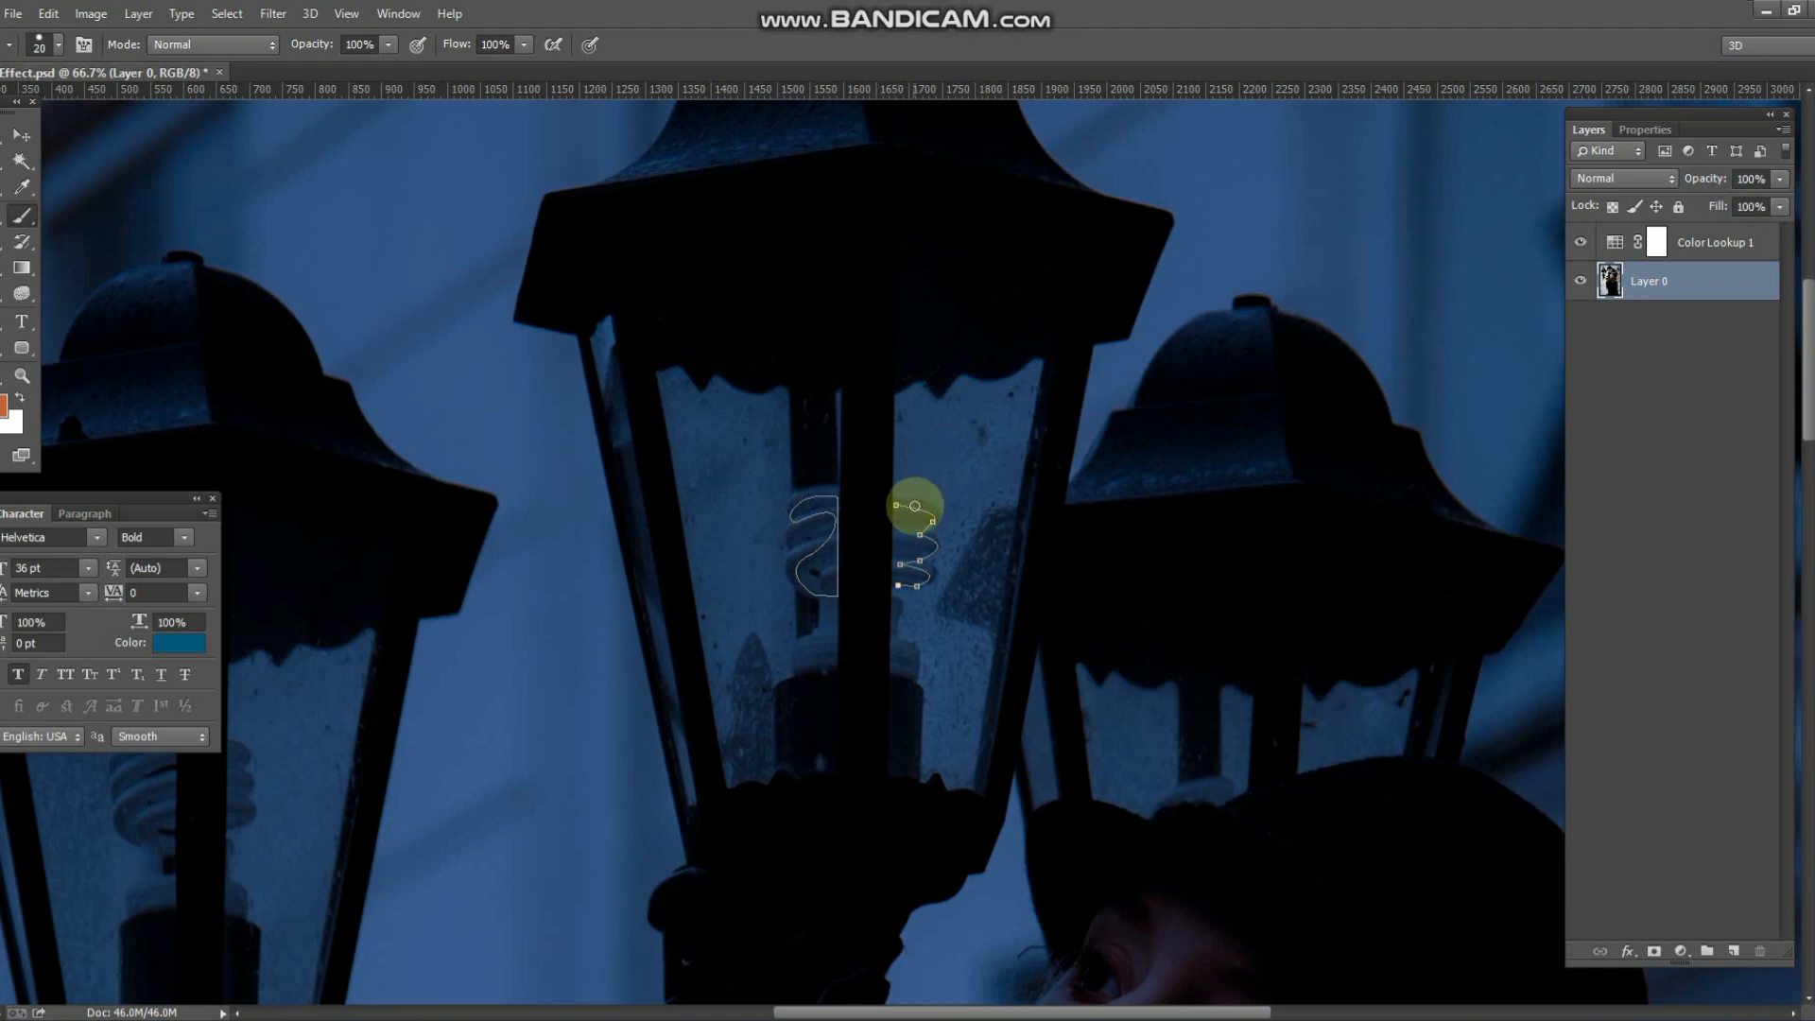
# - Try stroking the bulb path right of the middle bar directly on Layer 0 with the 20 px brush and deleting the path
pyautogui.press('p')
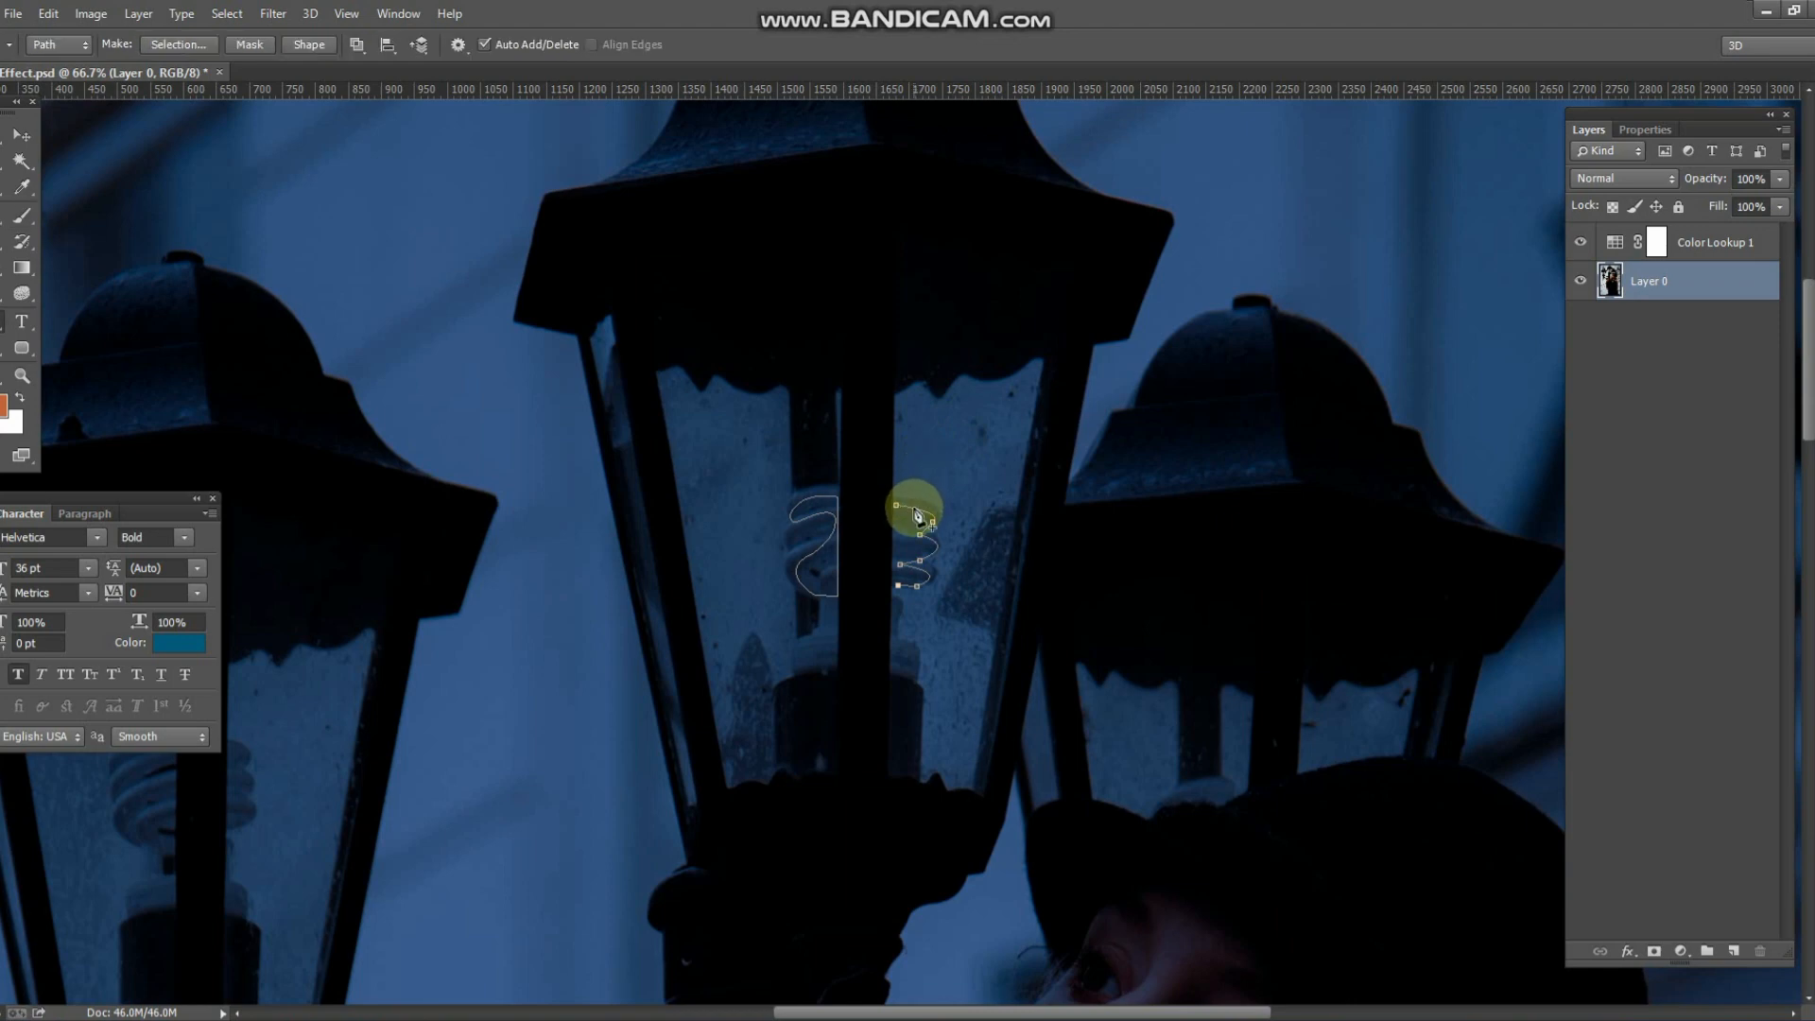
pyautogui.rightClick(914, 508)
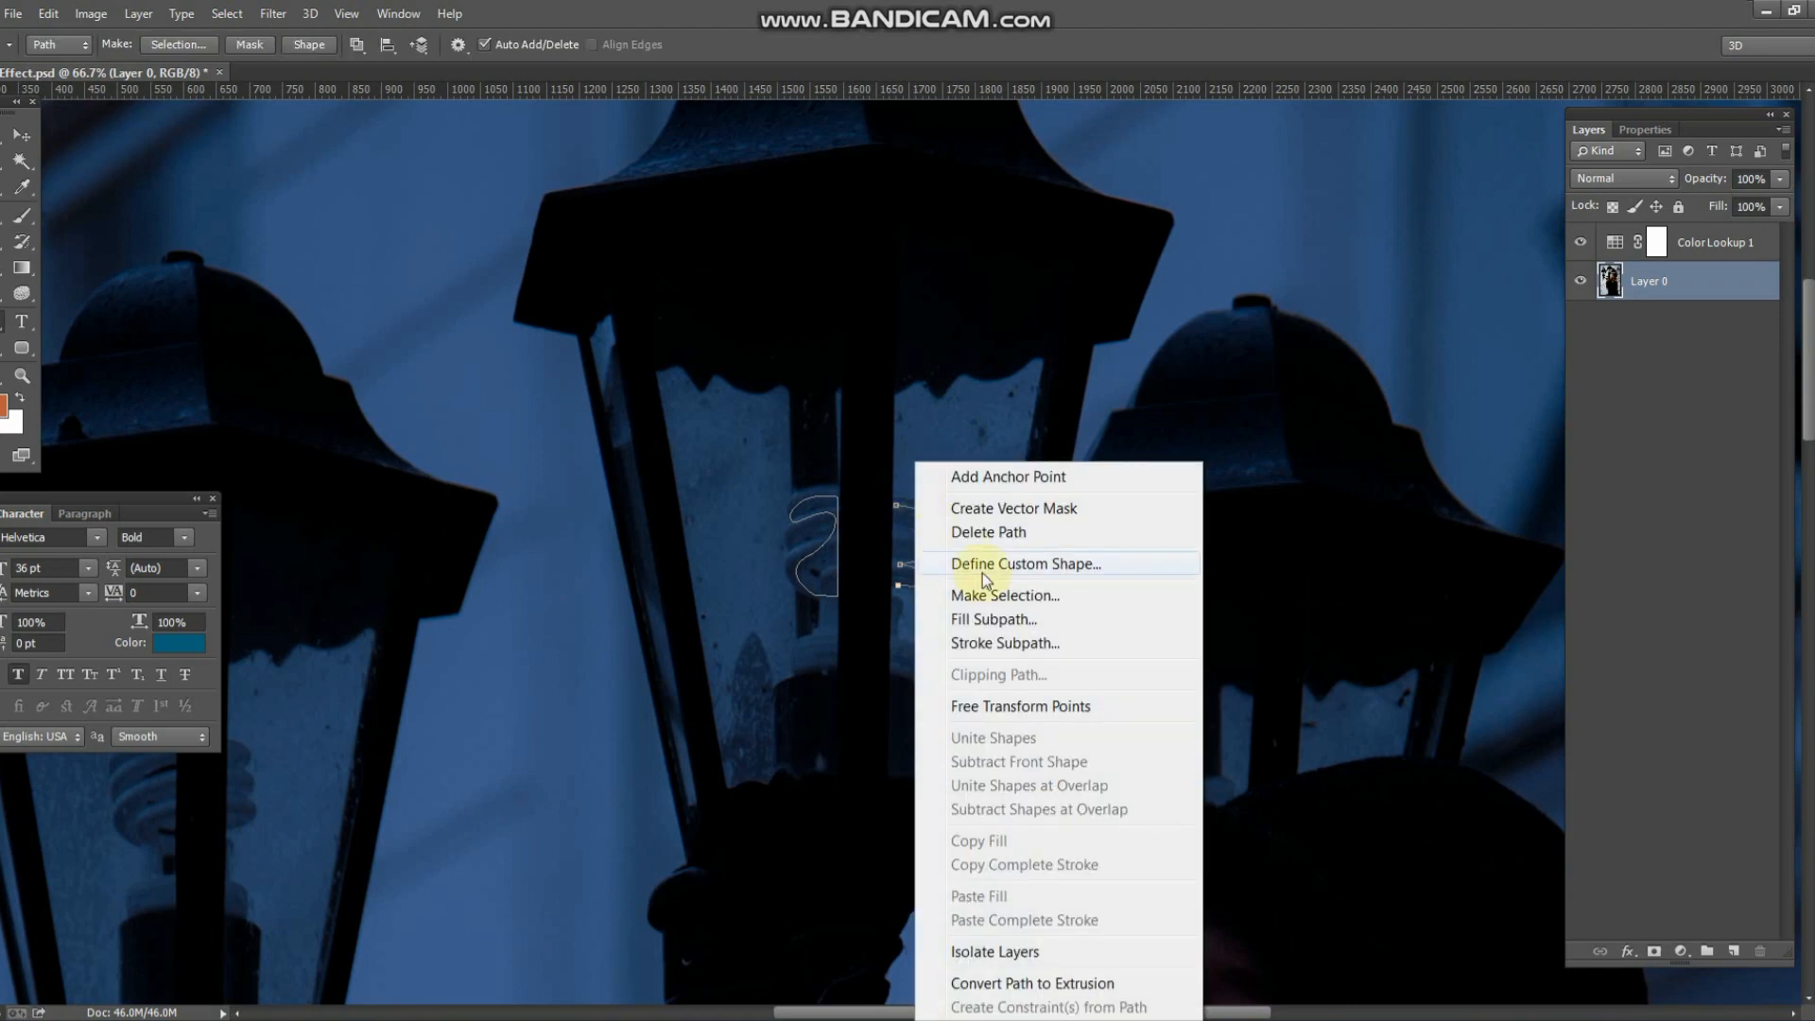
pyautogui.click(1027, 643)
pyautogui.click(1057, 353)
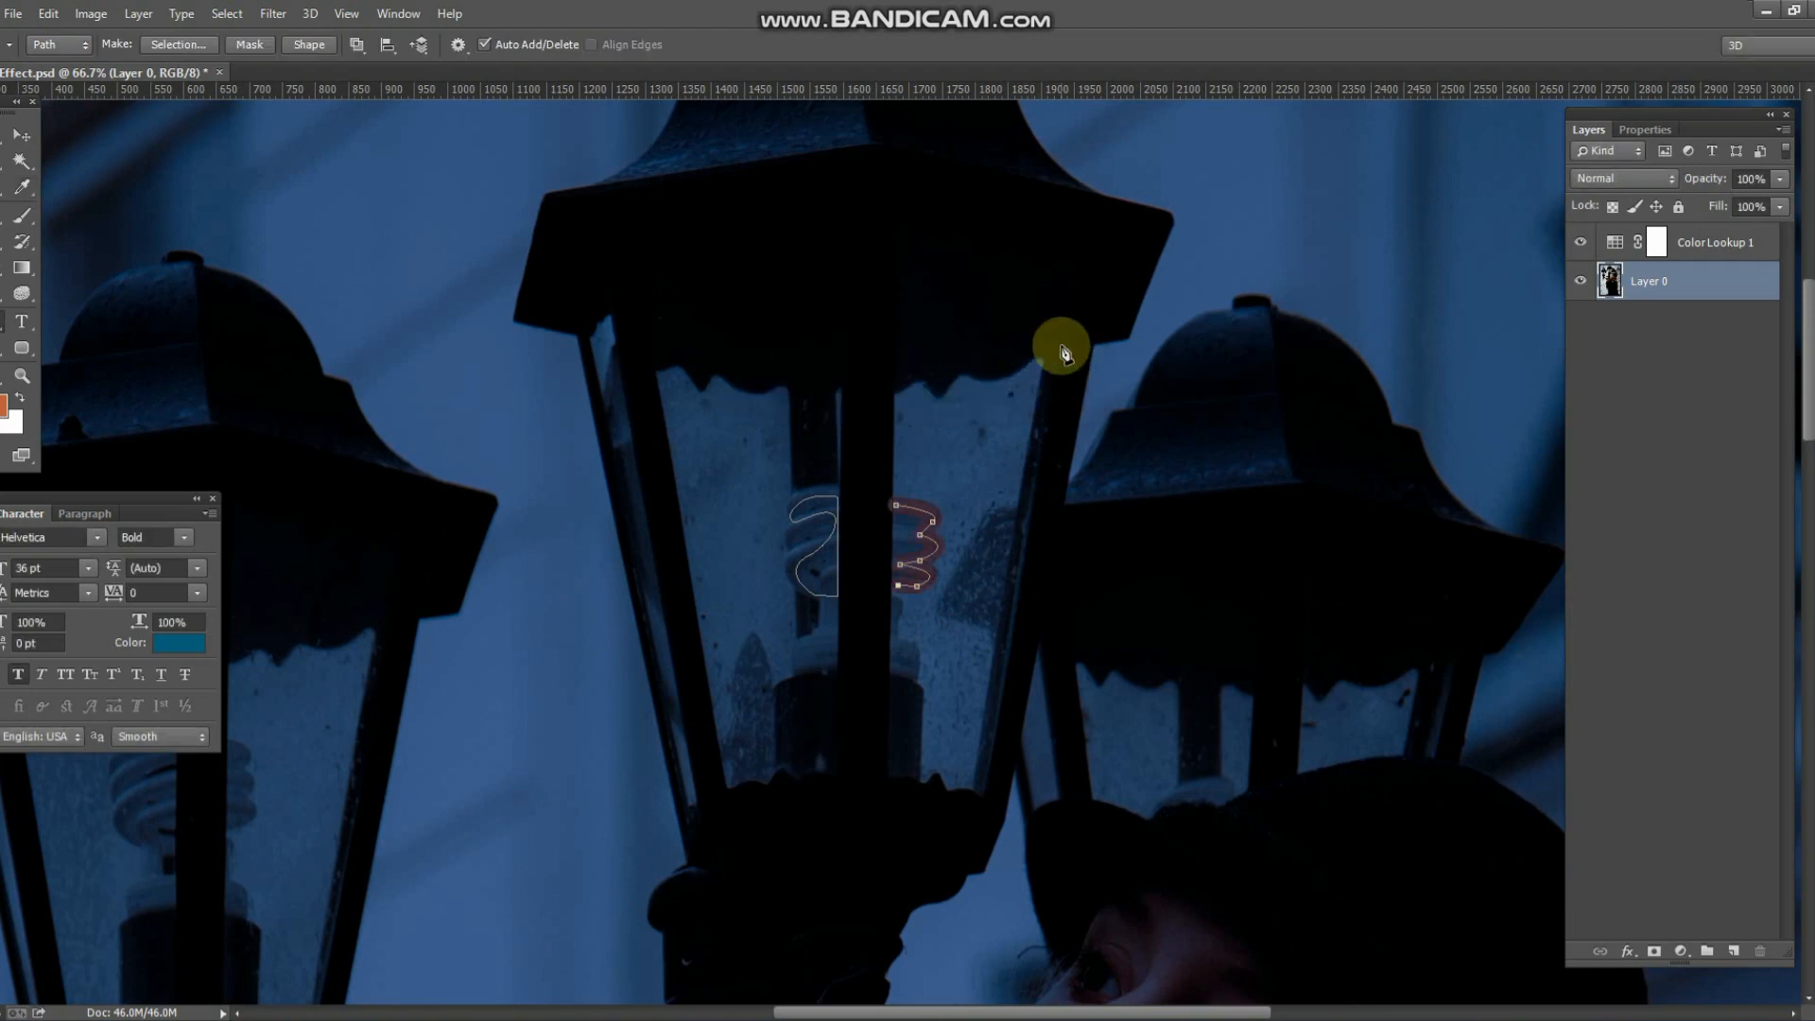
pyautogui.click(21, 136)
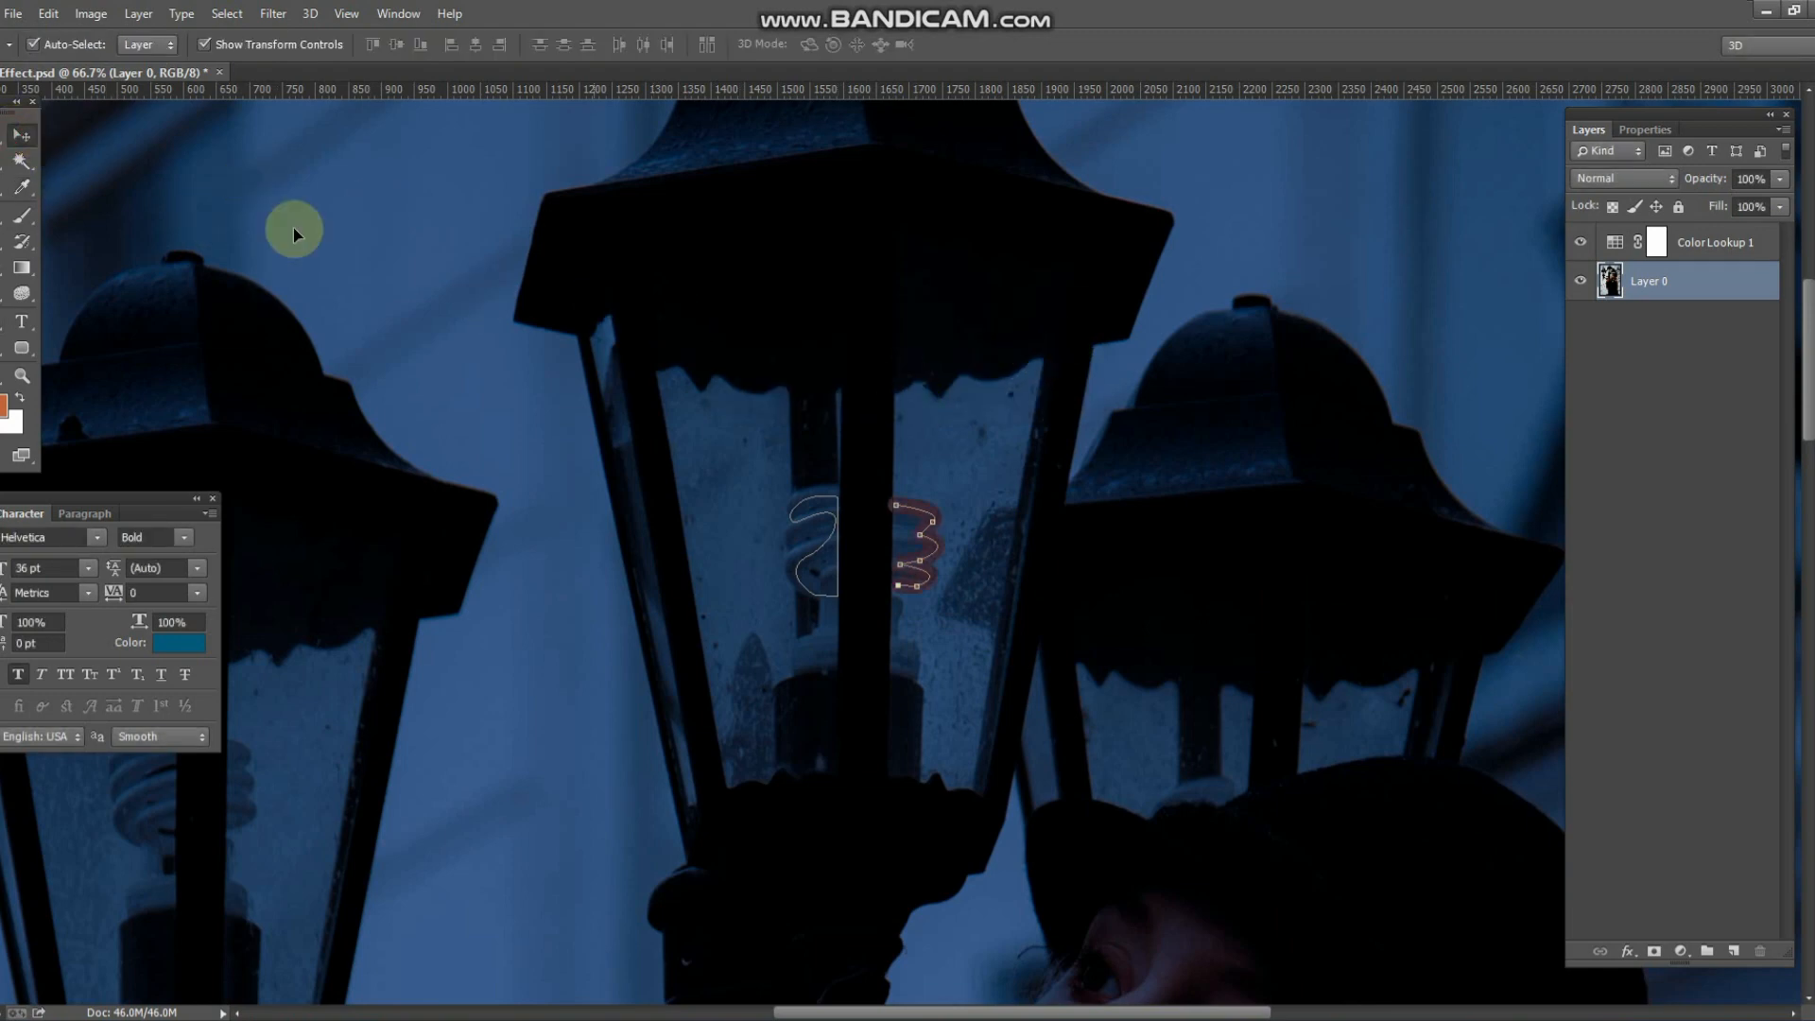
pyautogui.press('p')
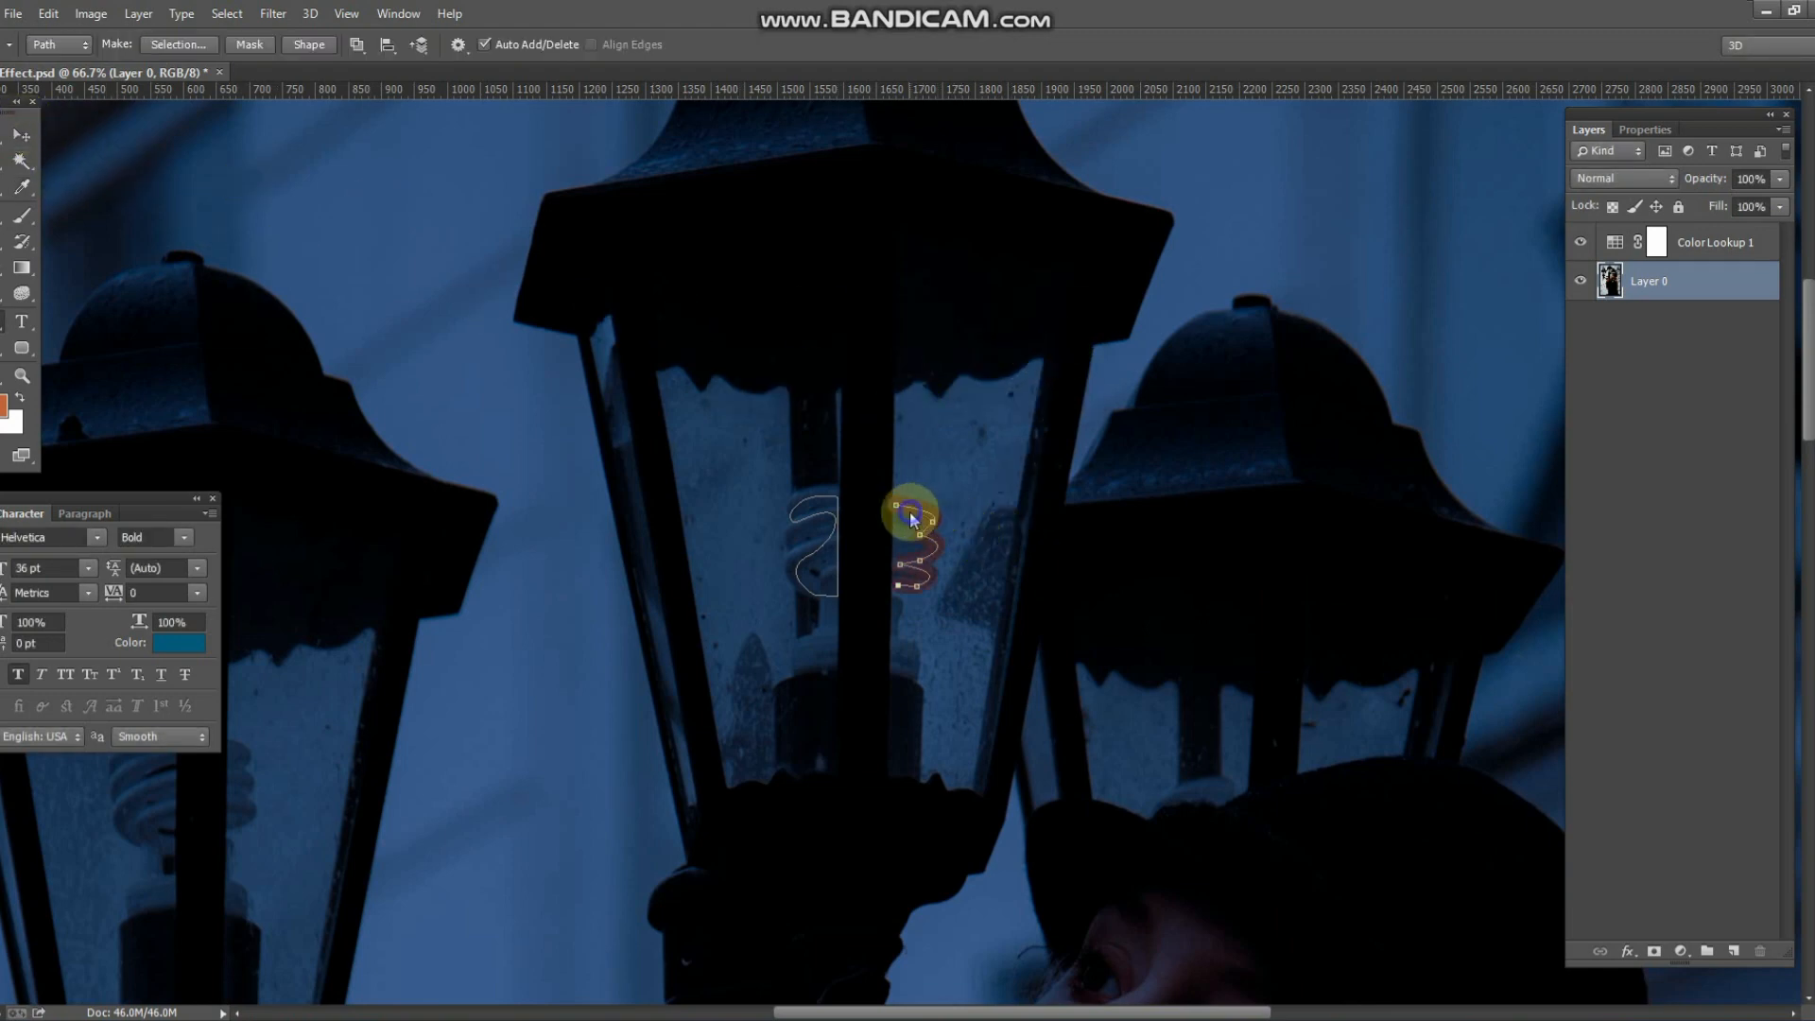
pyautogui.rightClick(912, 518)
pyautogui.click(989, 535)
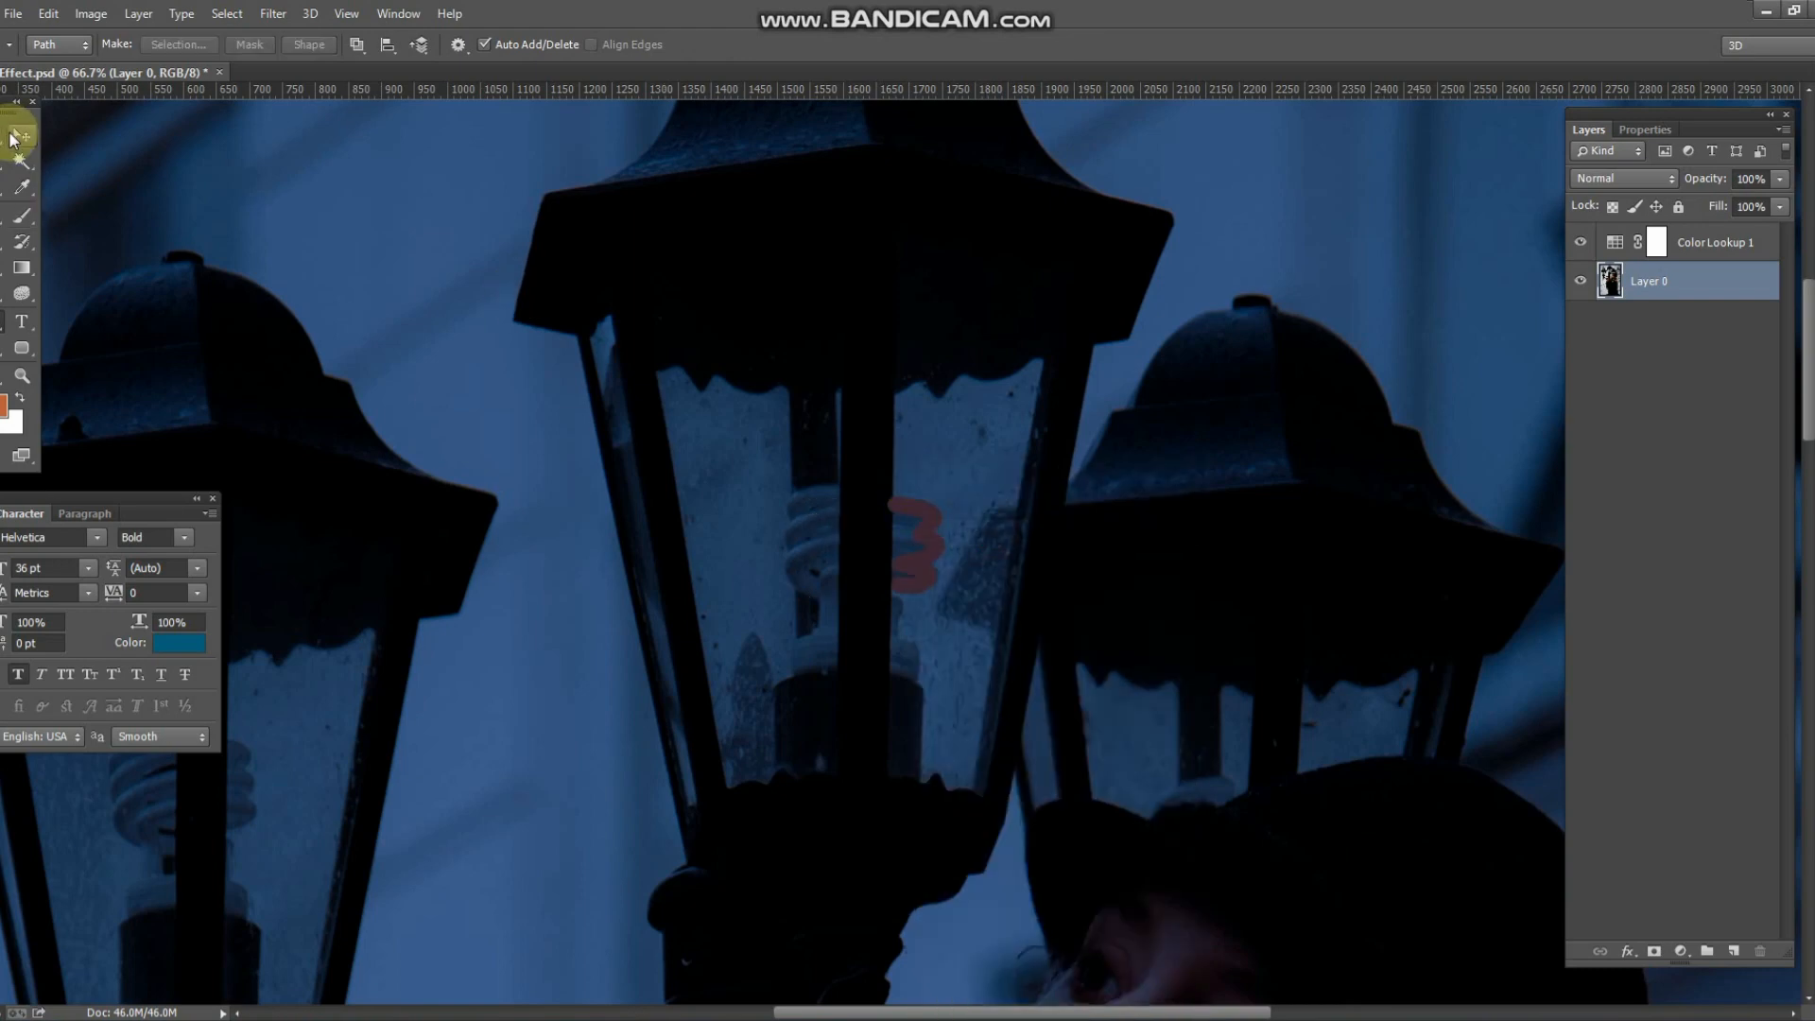
pyautogui.click(16, 138)
pyautogui.scroll(3, 934, 544)
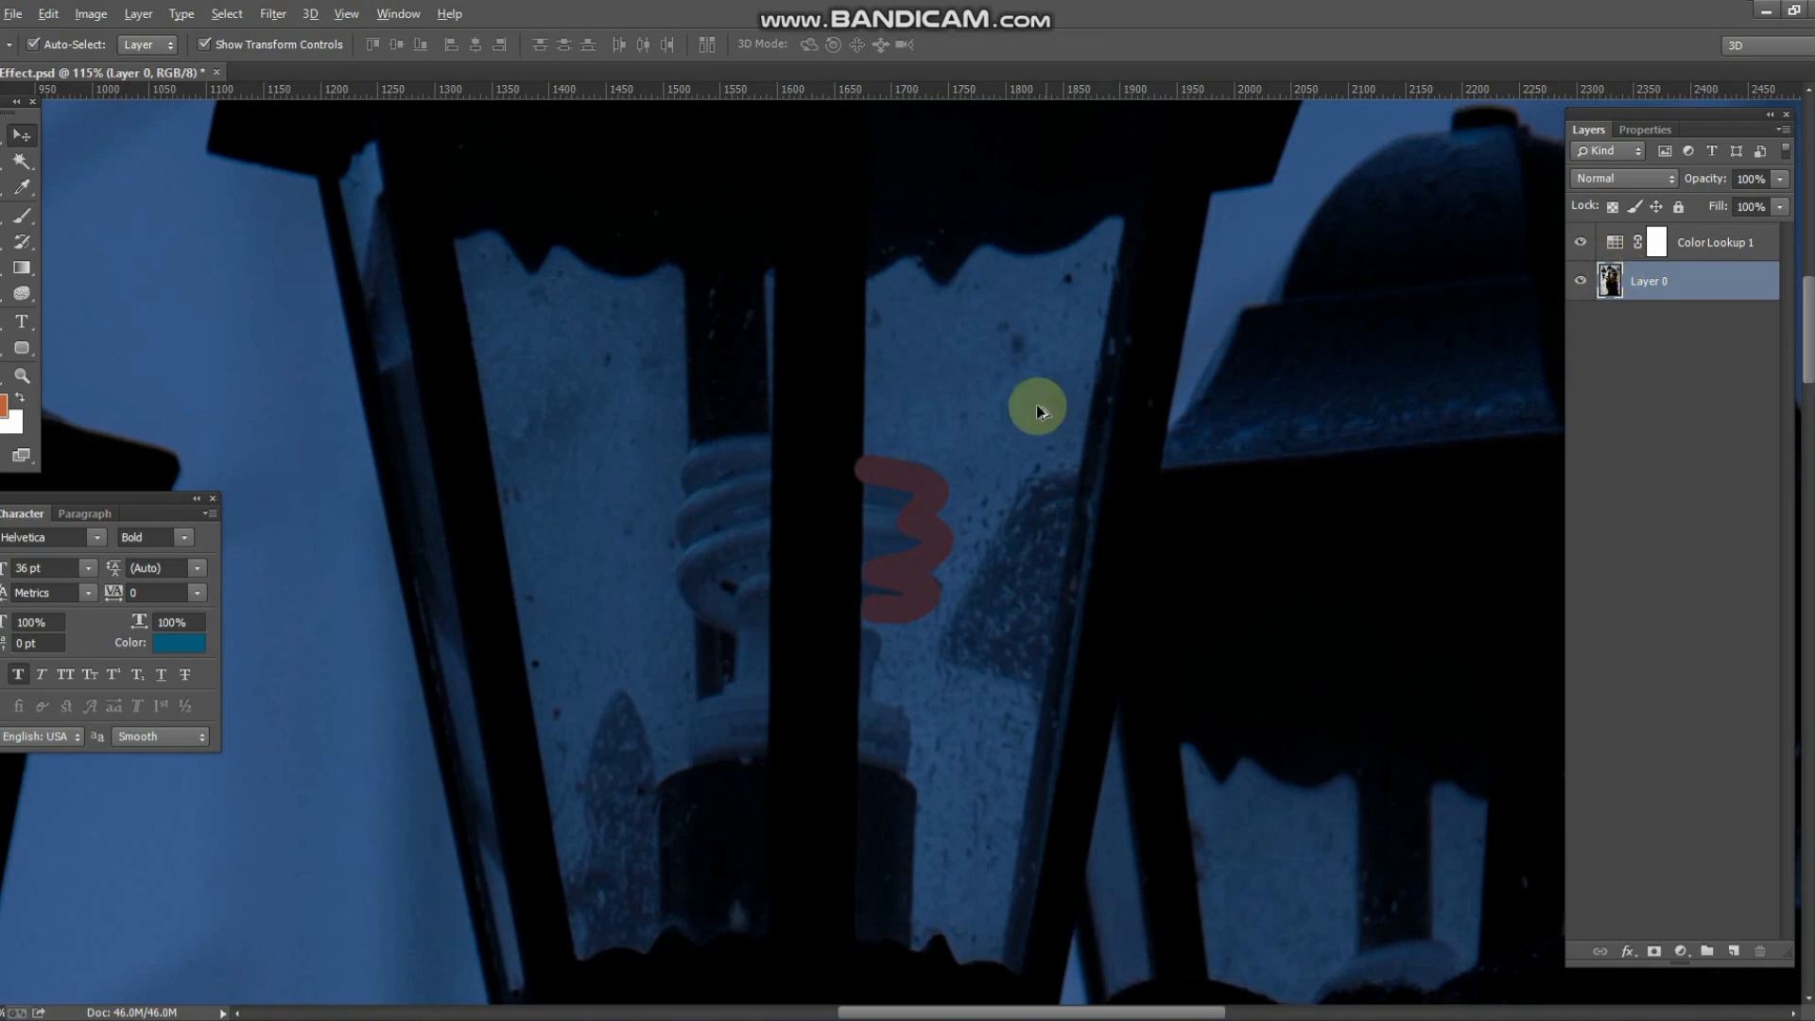
# - Undo the path deletion and the stroke on Layer 0, and add a new empty layer above it
pyautogui.hotkey('ctrl', 'alt', 'z')
pyautogui.hotkey('ctrl', 'alt', 'z')
pyautogui.click(1686, 280)
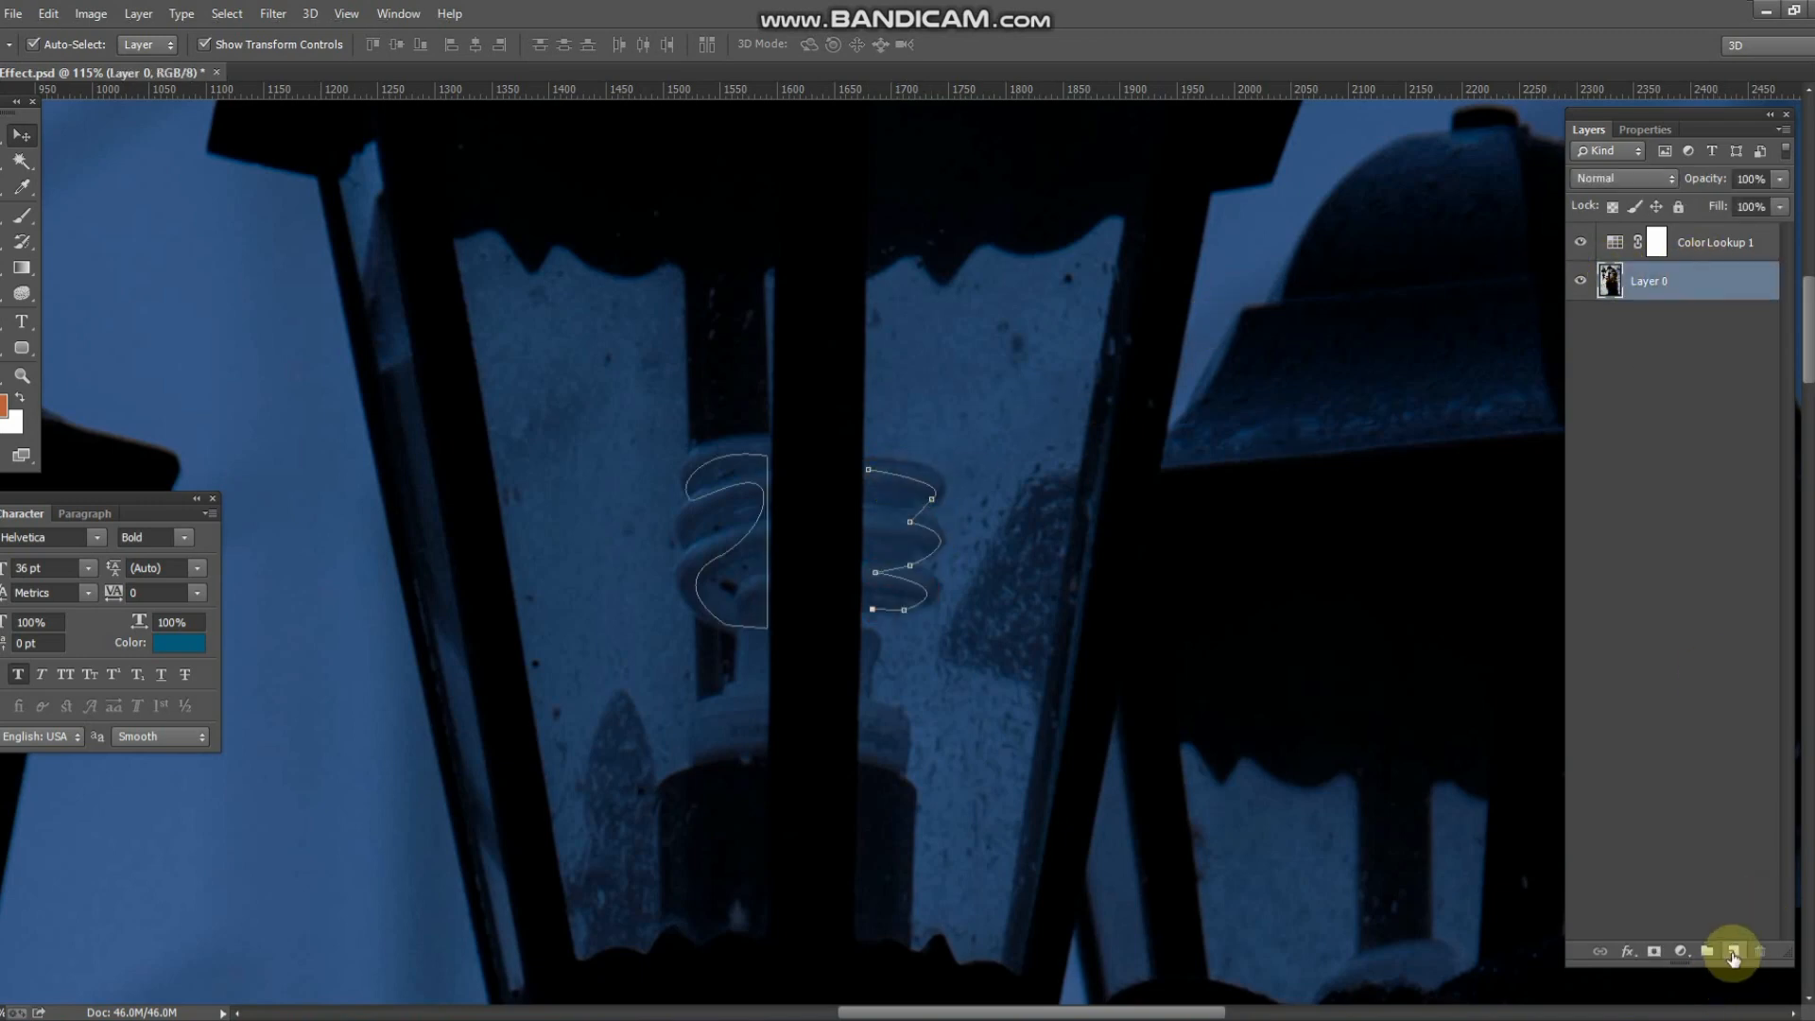
pyautogui.rightClick(869, 463)
pyautogui.click(1735, 953)
# - Stroke the bulb path right of the middle bar on Layer 1 with the Brush, with Simulate Pressure off
pyautogui.rightClick(859, 479)
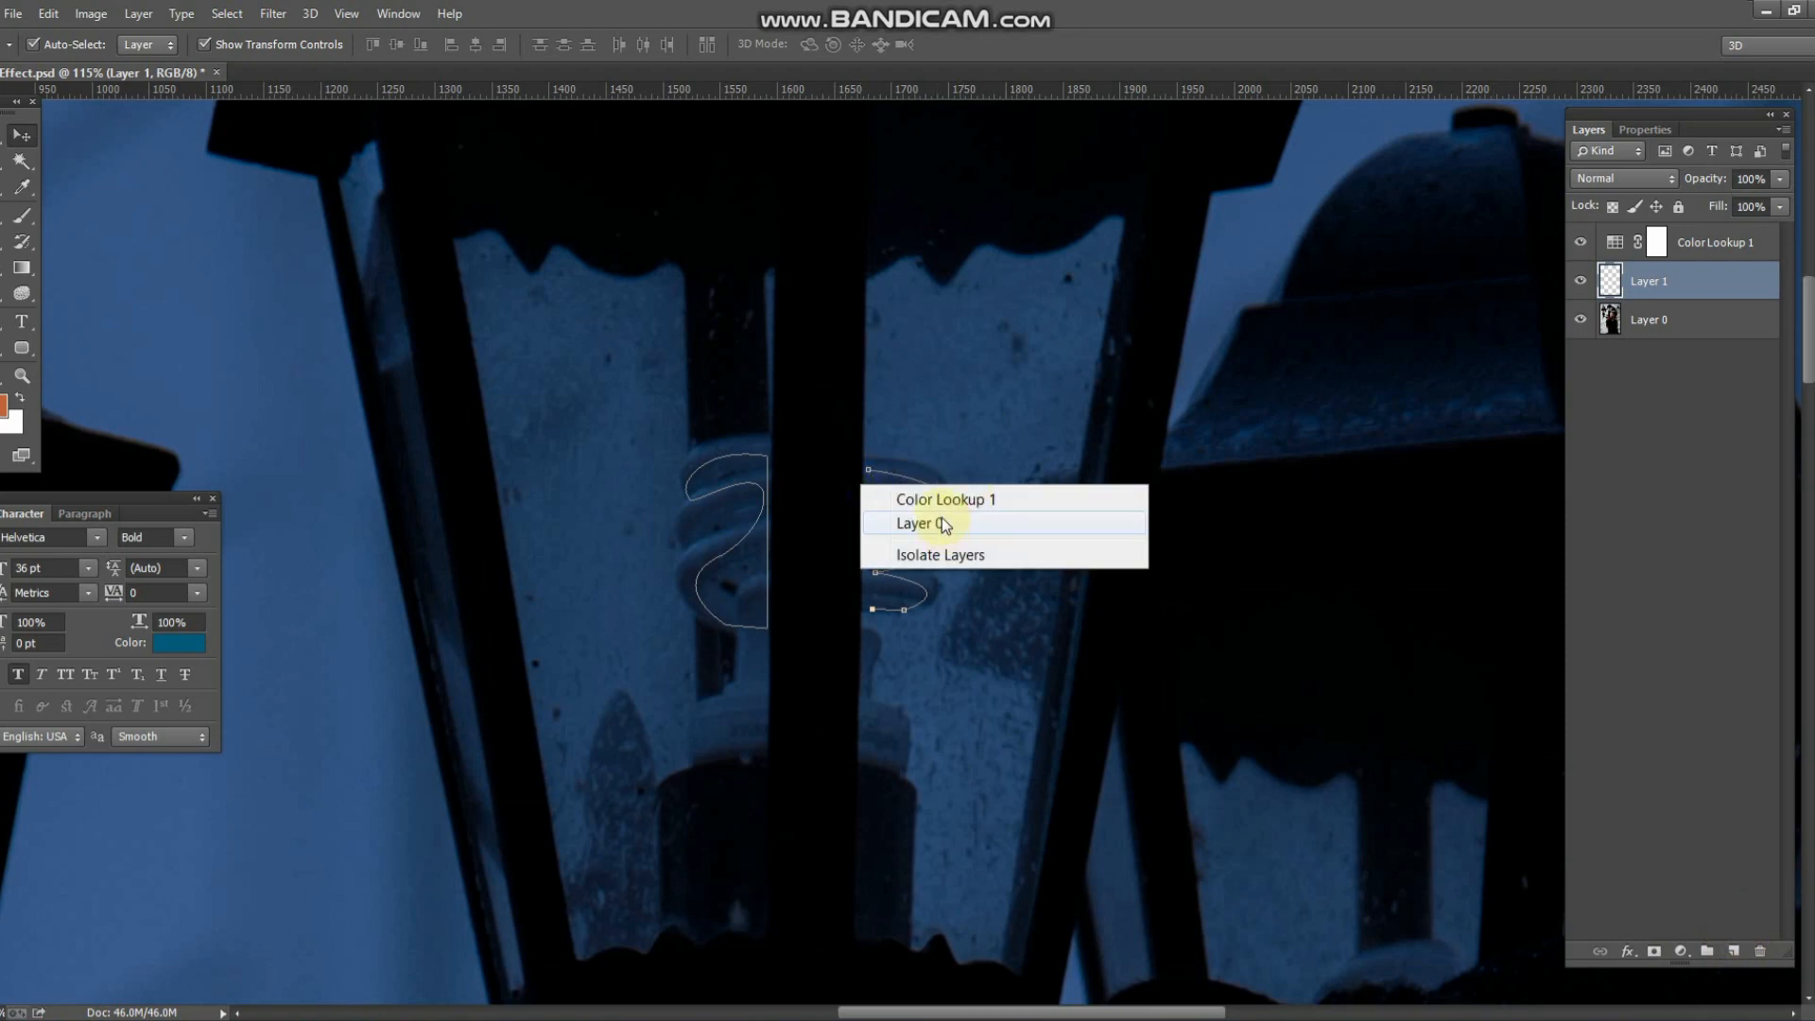
pyautogui.click(934, 521)
pyautogui.press('p')
pyautogui.rightClick(897, 470)
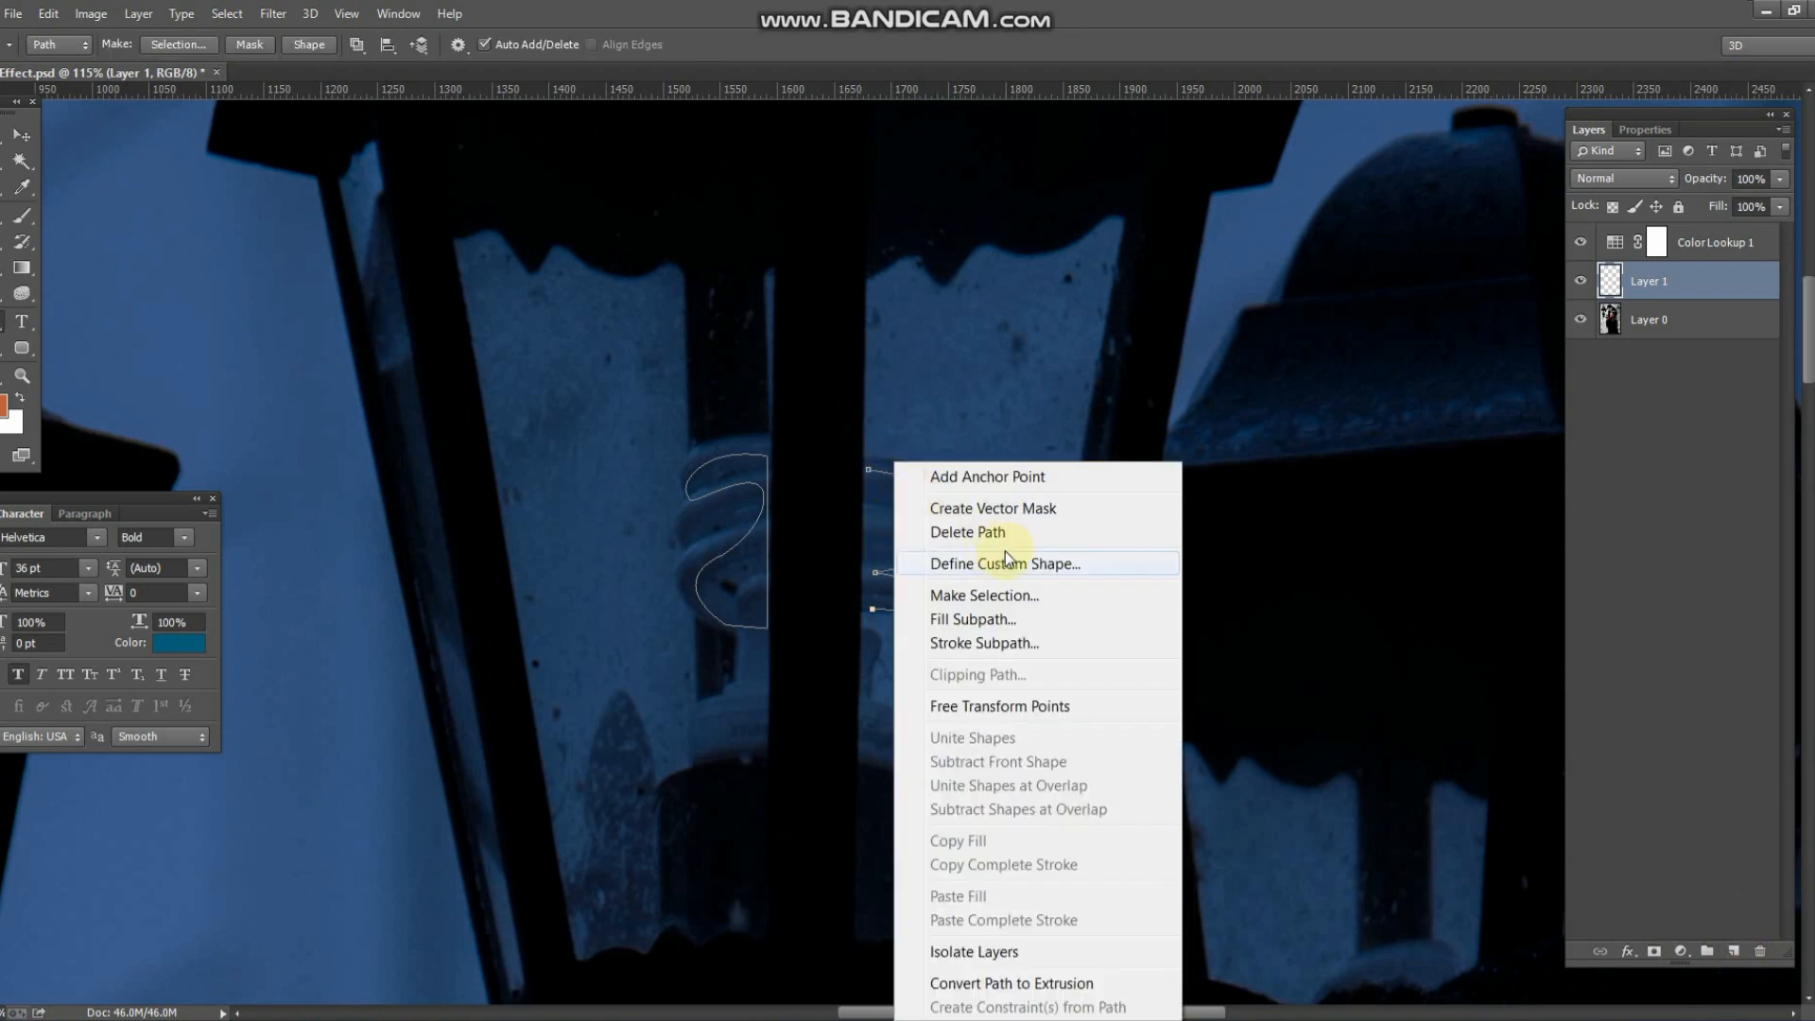
pyautogui.click(1018, 646)
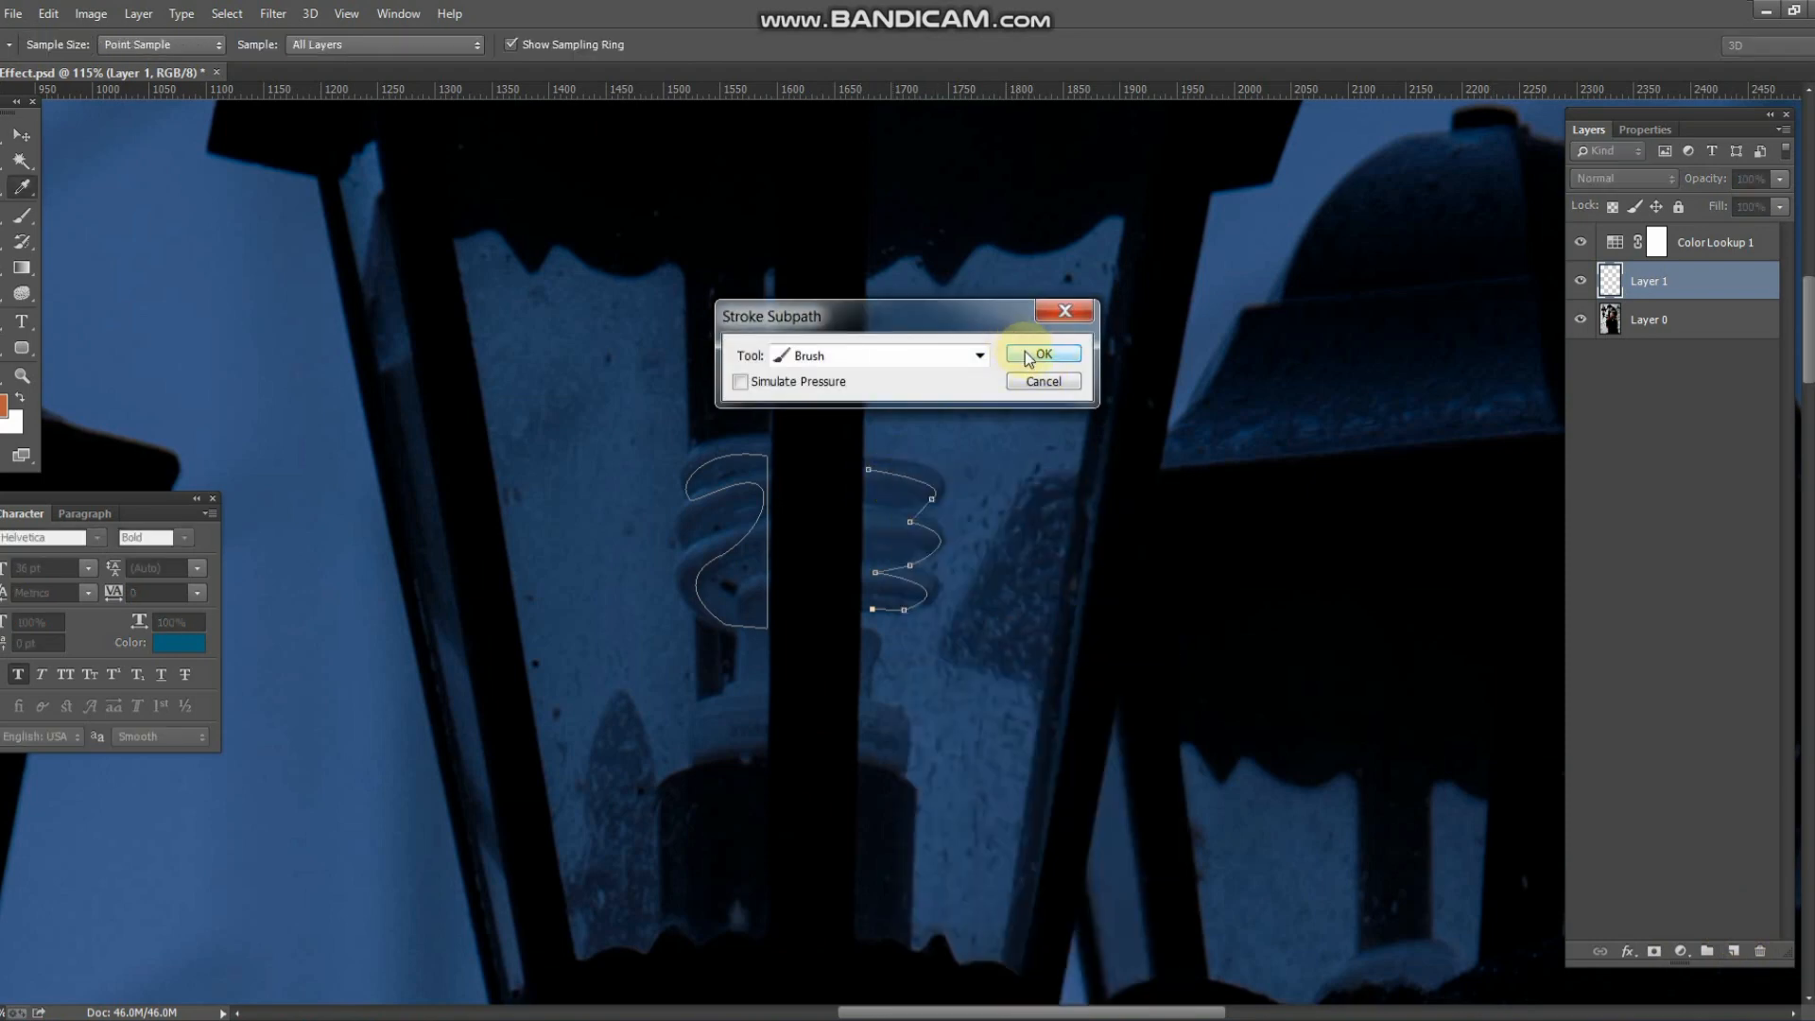
pyautogui.click(1028, 357)
# - Delete the bulb paths, keeping the brush stroke on Layer 1
pyautogui.click(21, 133)
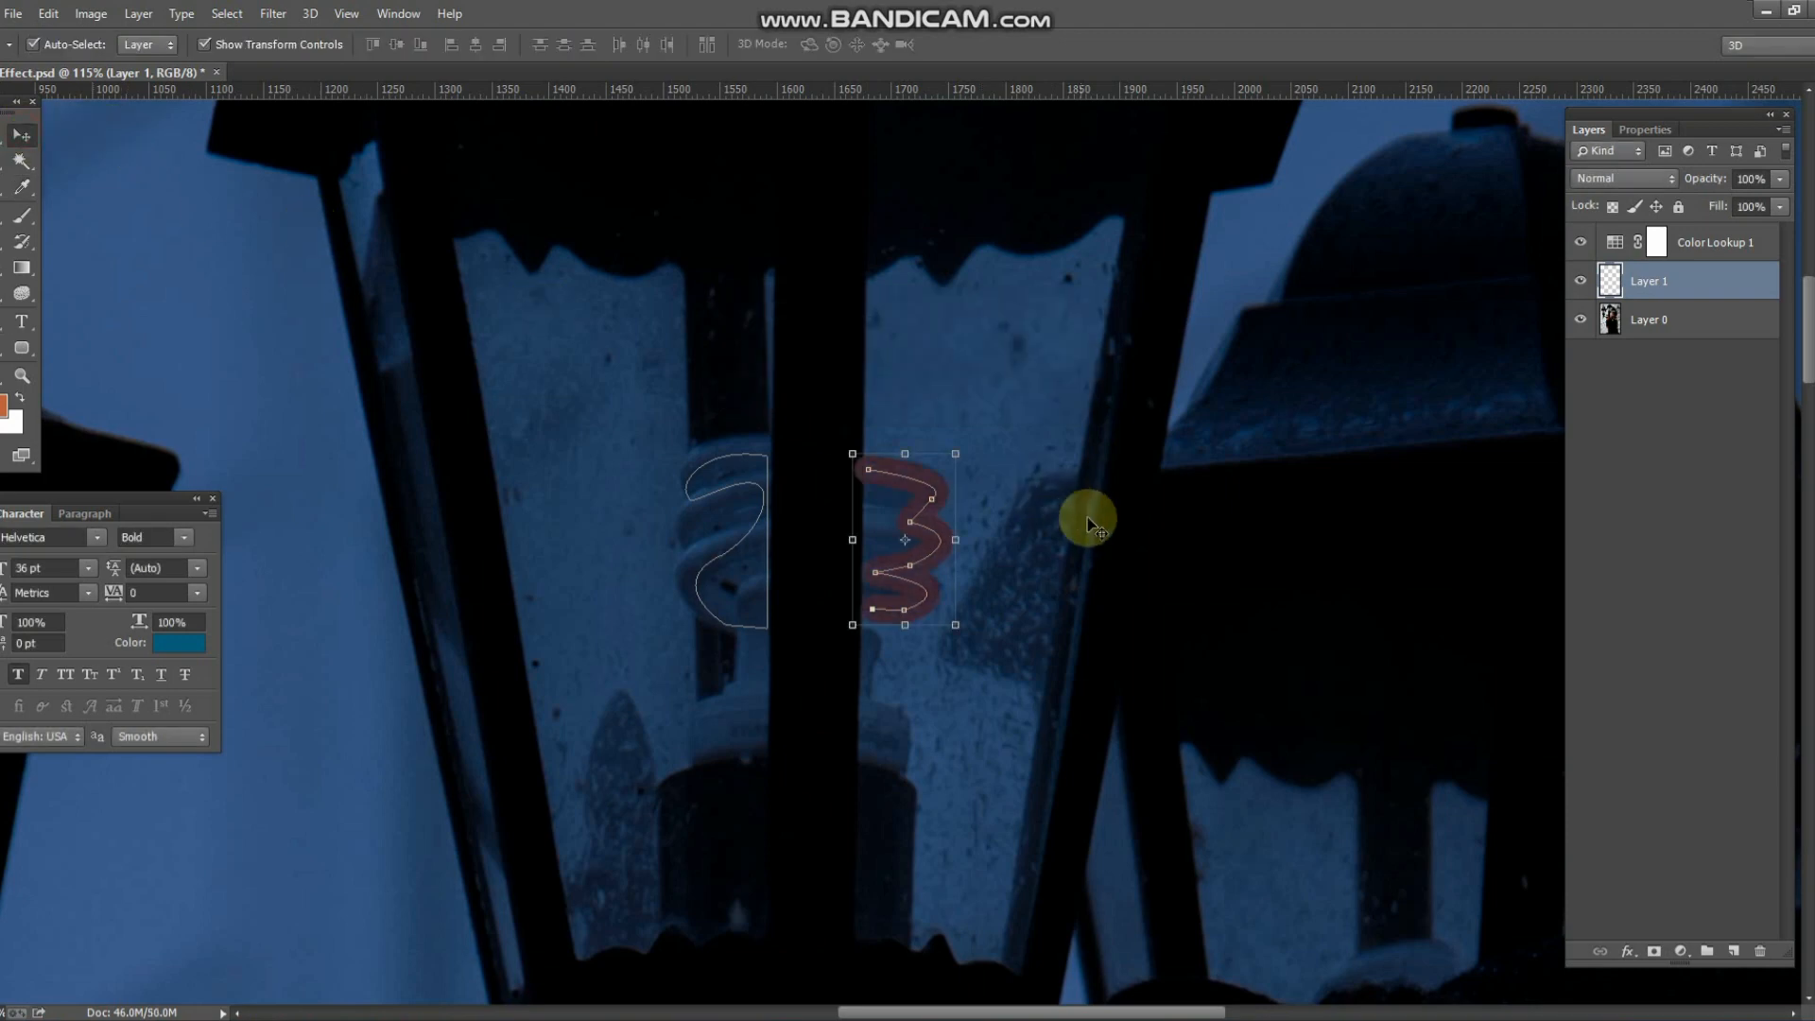
pyautogui.rightClick(936, 508)
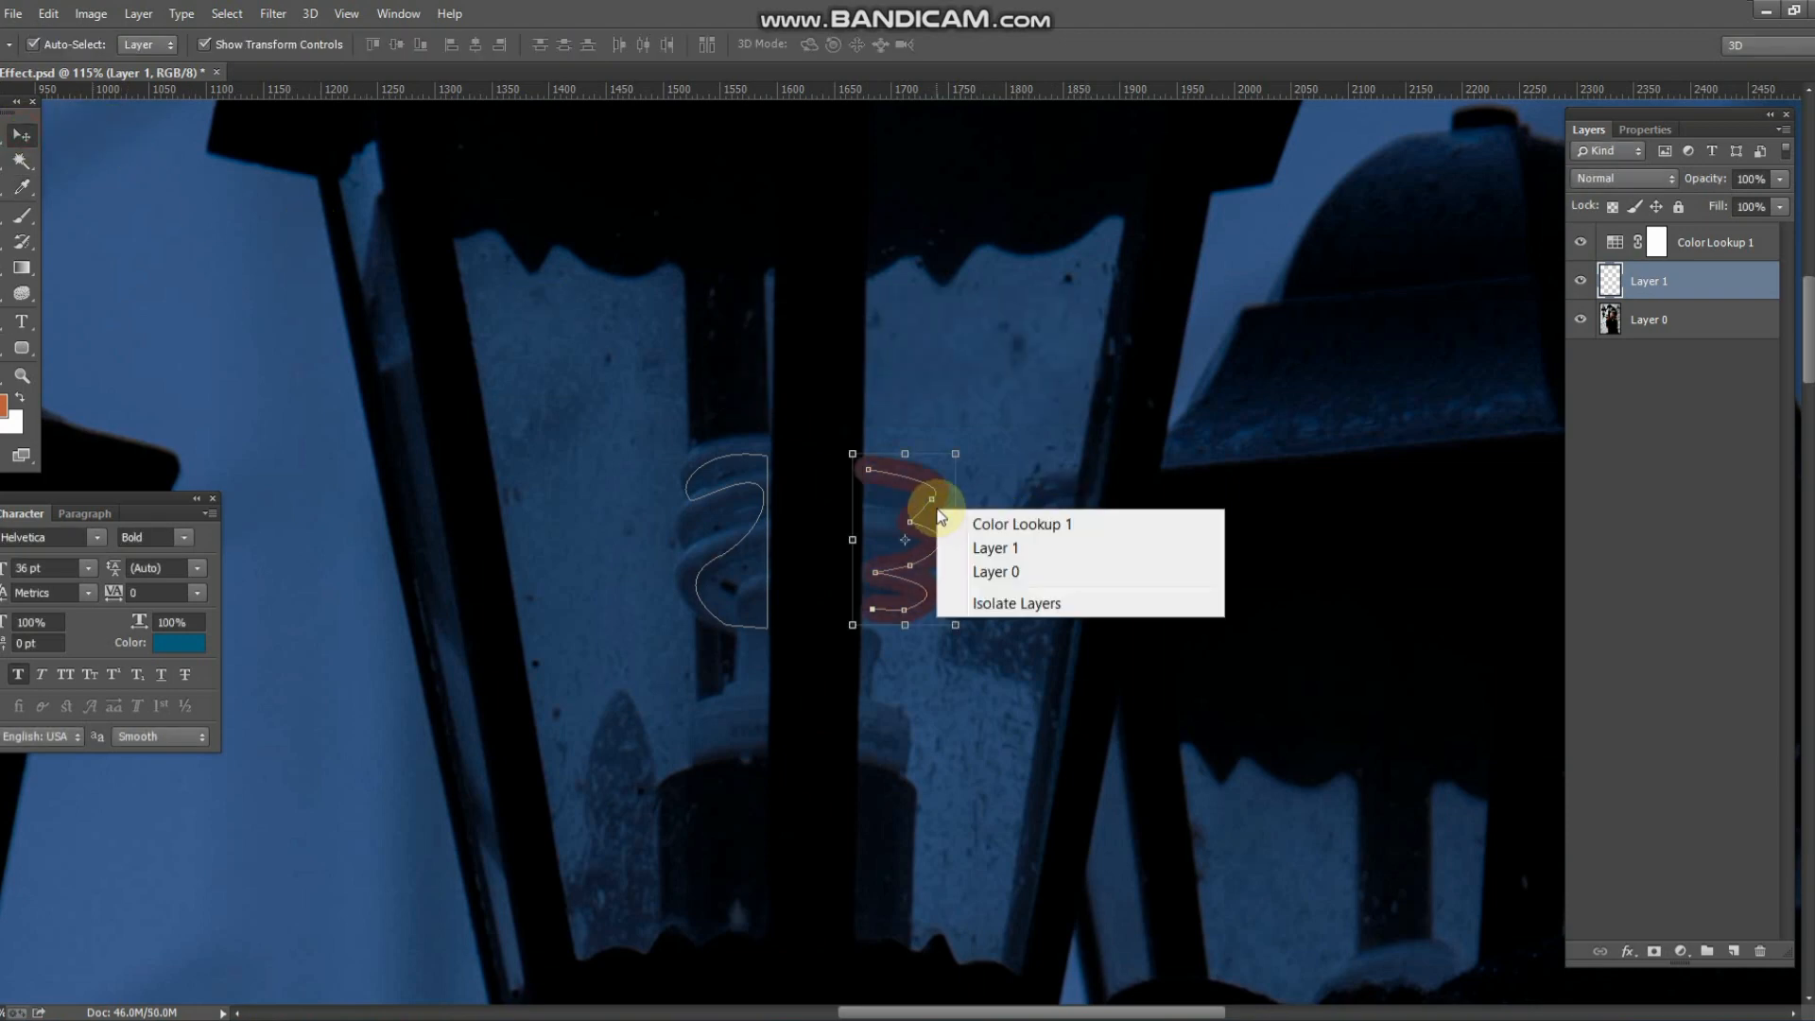
pyautogui.click(1042, 467)
pyautogui.press('p')
pyautogui.rightClick(906, 463)
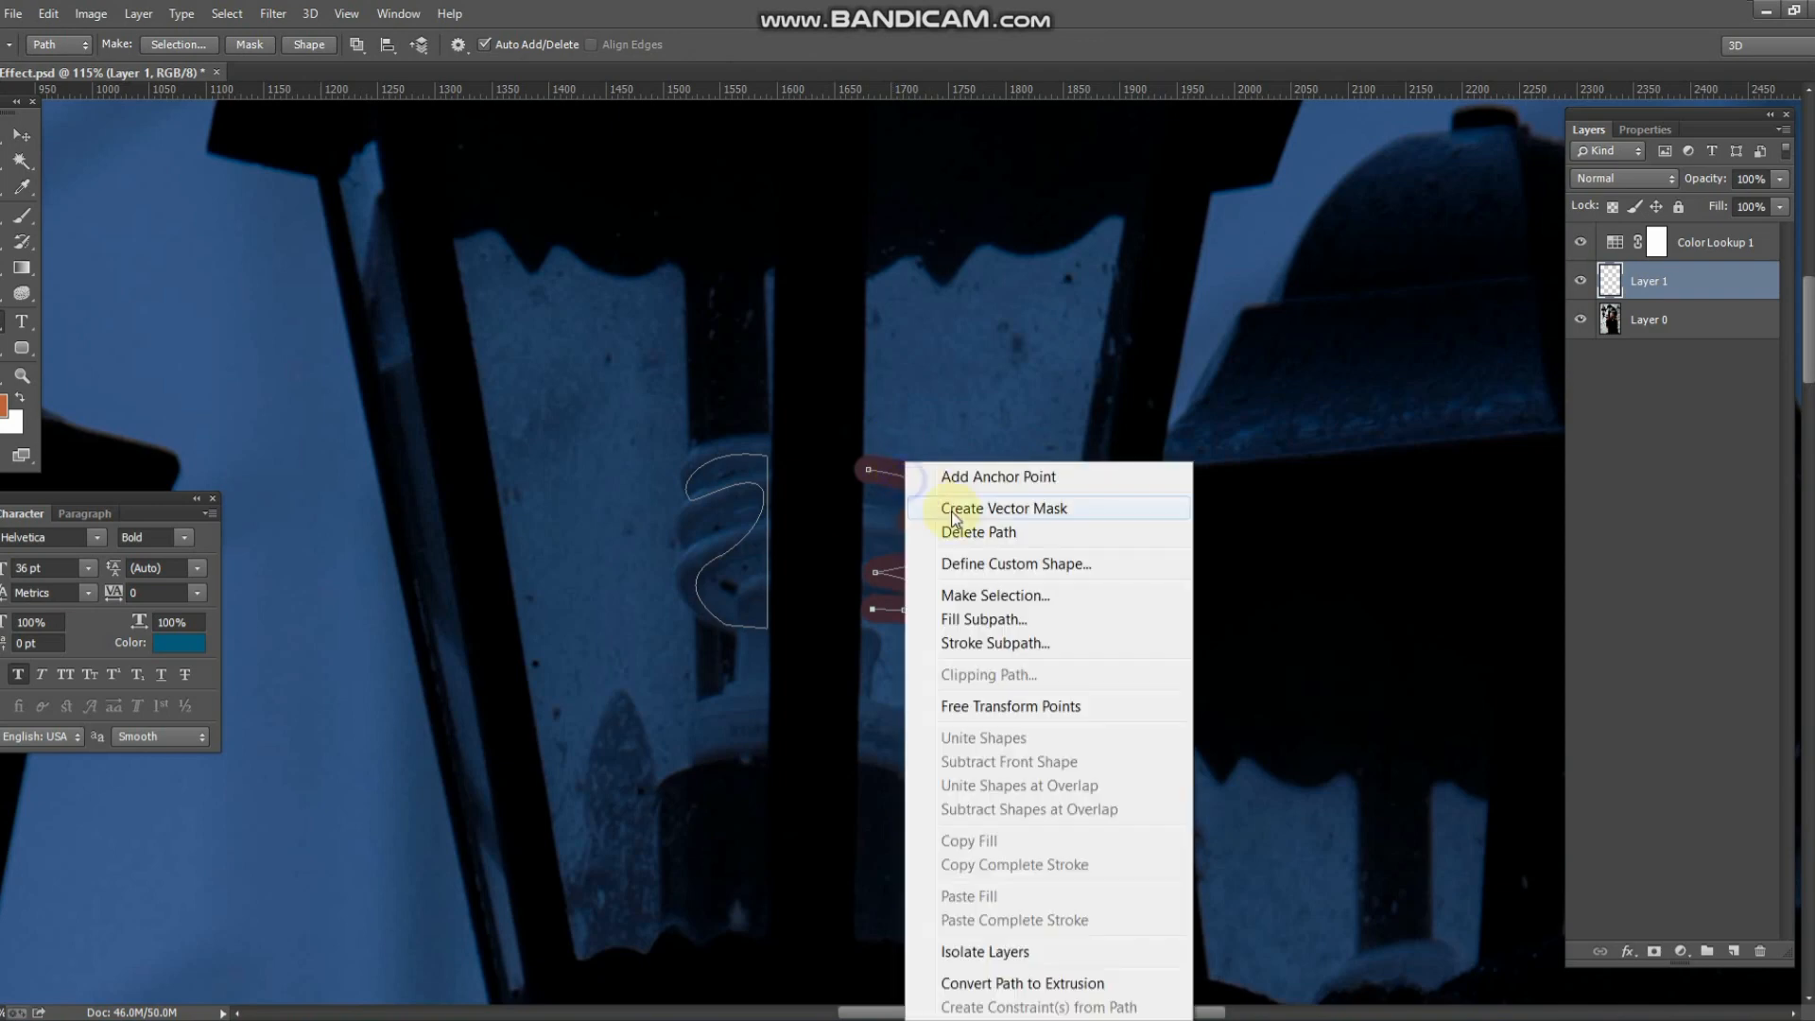
pyautogui.click(1022, 542)
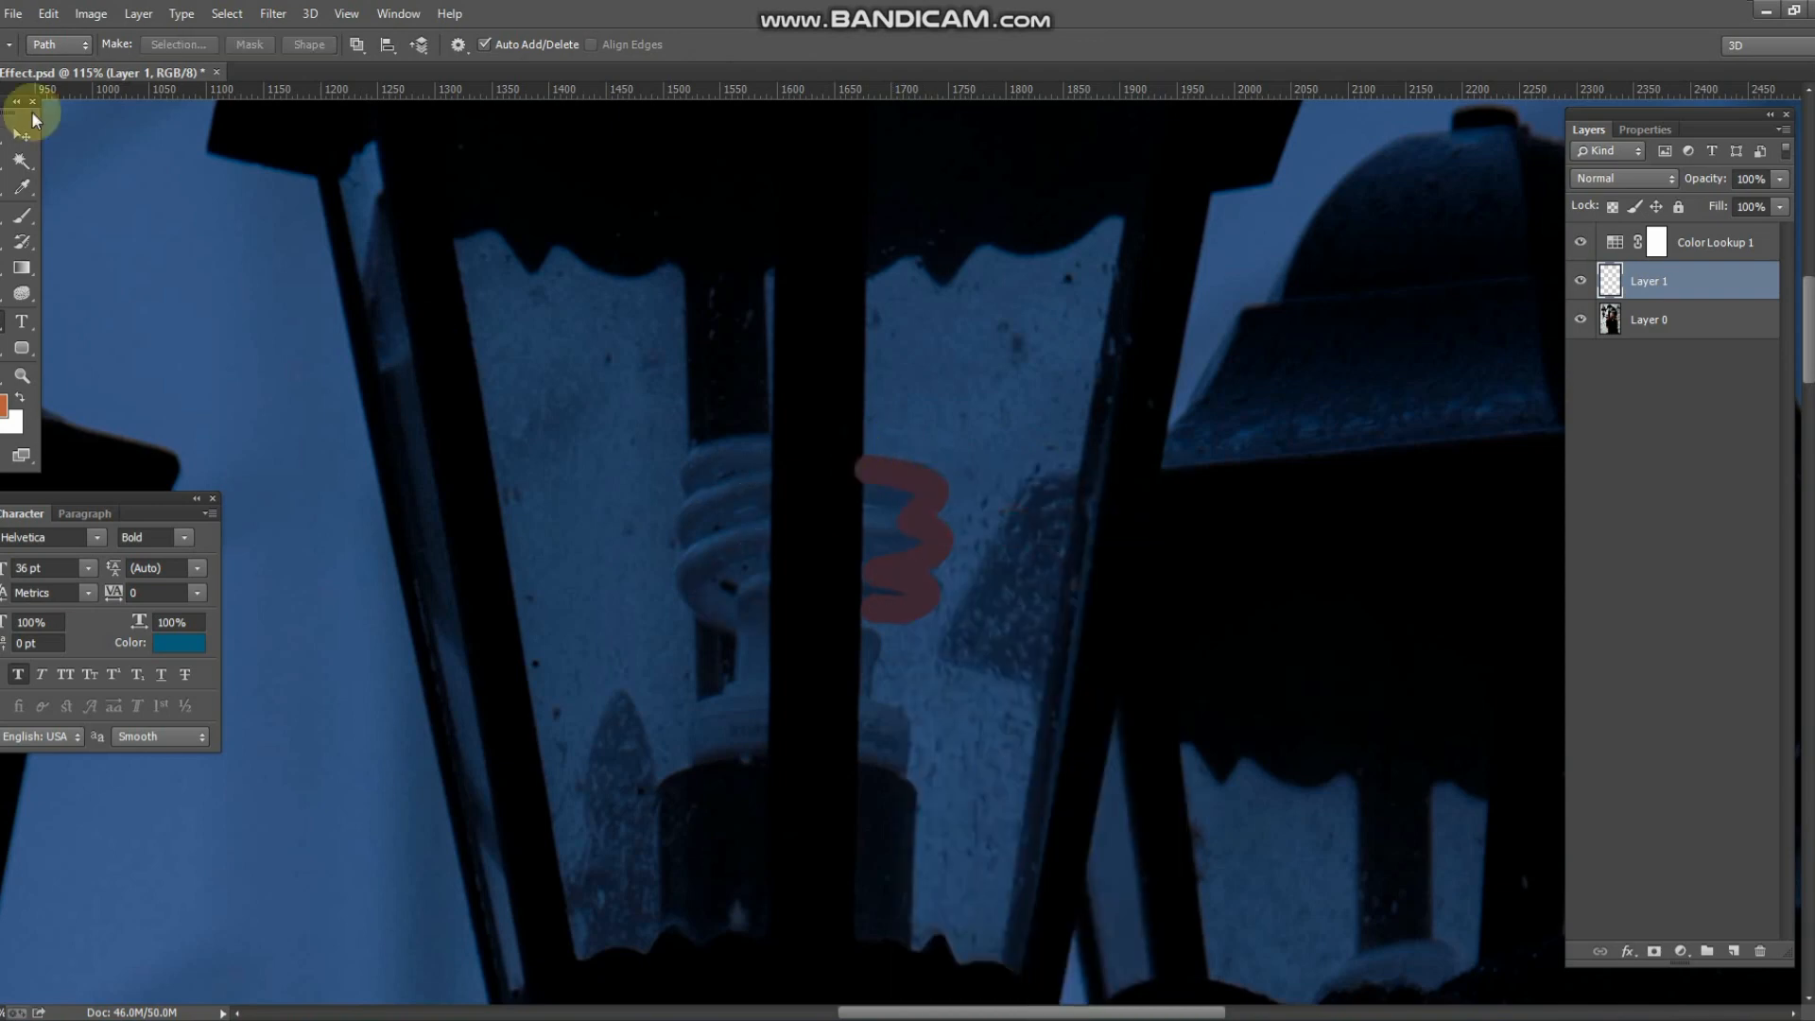
pyautogui.click(20, 133)
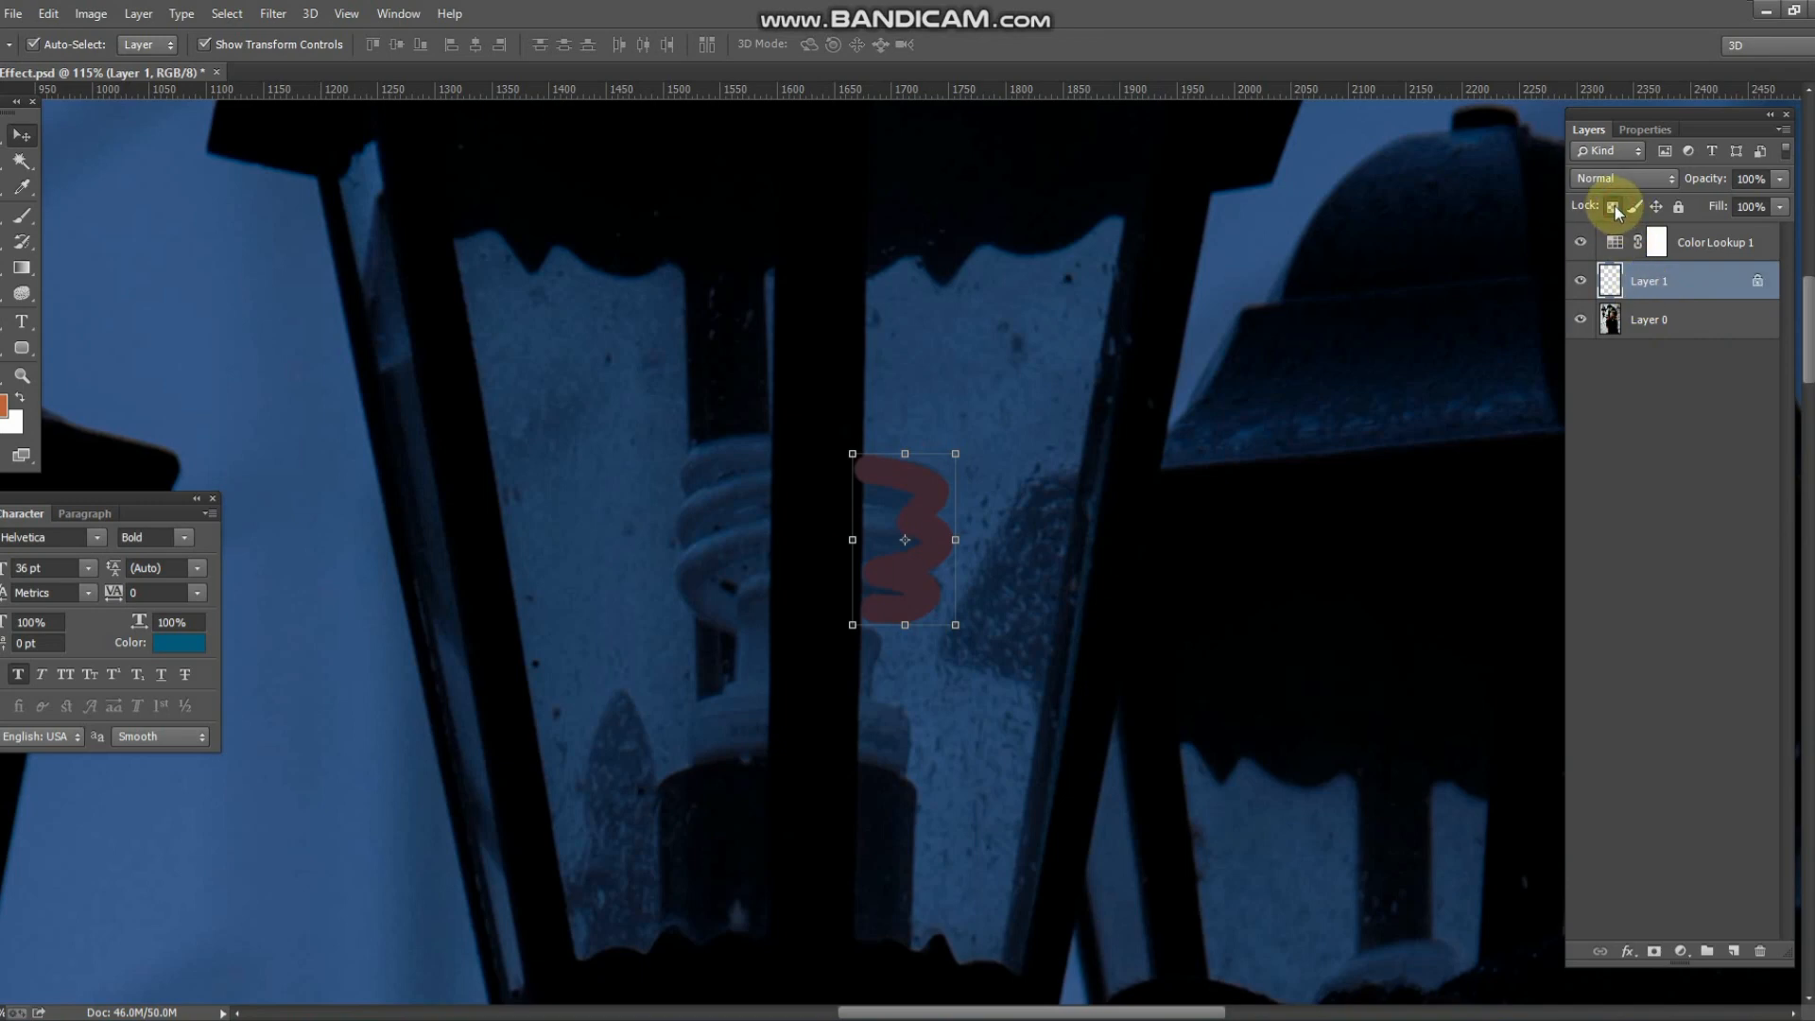
# - Lock Layer 1's transparent pixels, fill its bulb stroke with white, and move the layer above Color Lookup 1
pyautogui.hotkey('ctrl', 'BackSpace')
pyautogui.moveTo(1664, 281); pyautogui.dragTo(1661, 236)
# - Add a white (ffffff) Outer Glow to Layer 1 in Screen mode with a size of 62 px
pyautogui.doubleClick(1718, 243)
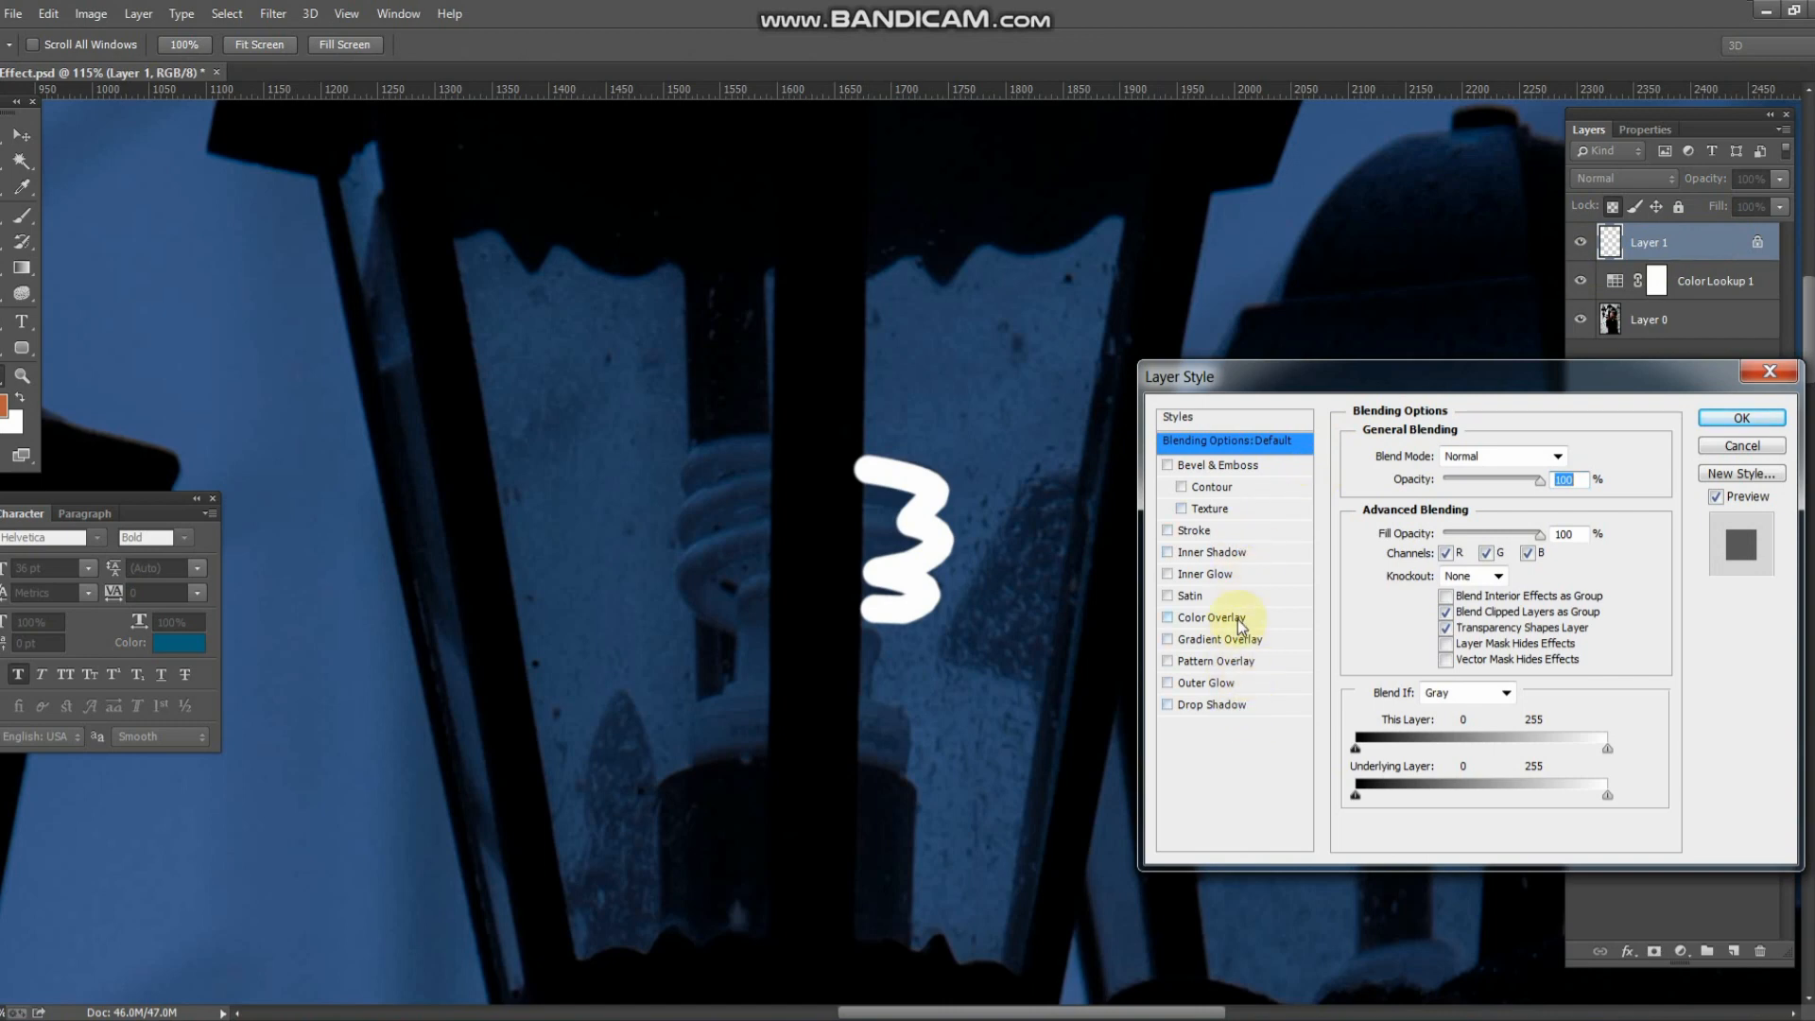
pyautogui.click(1238, 685)
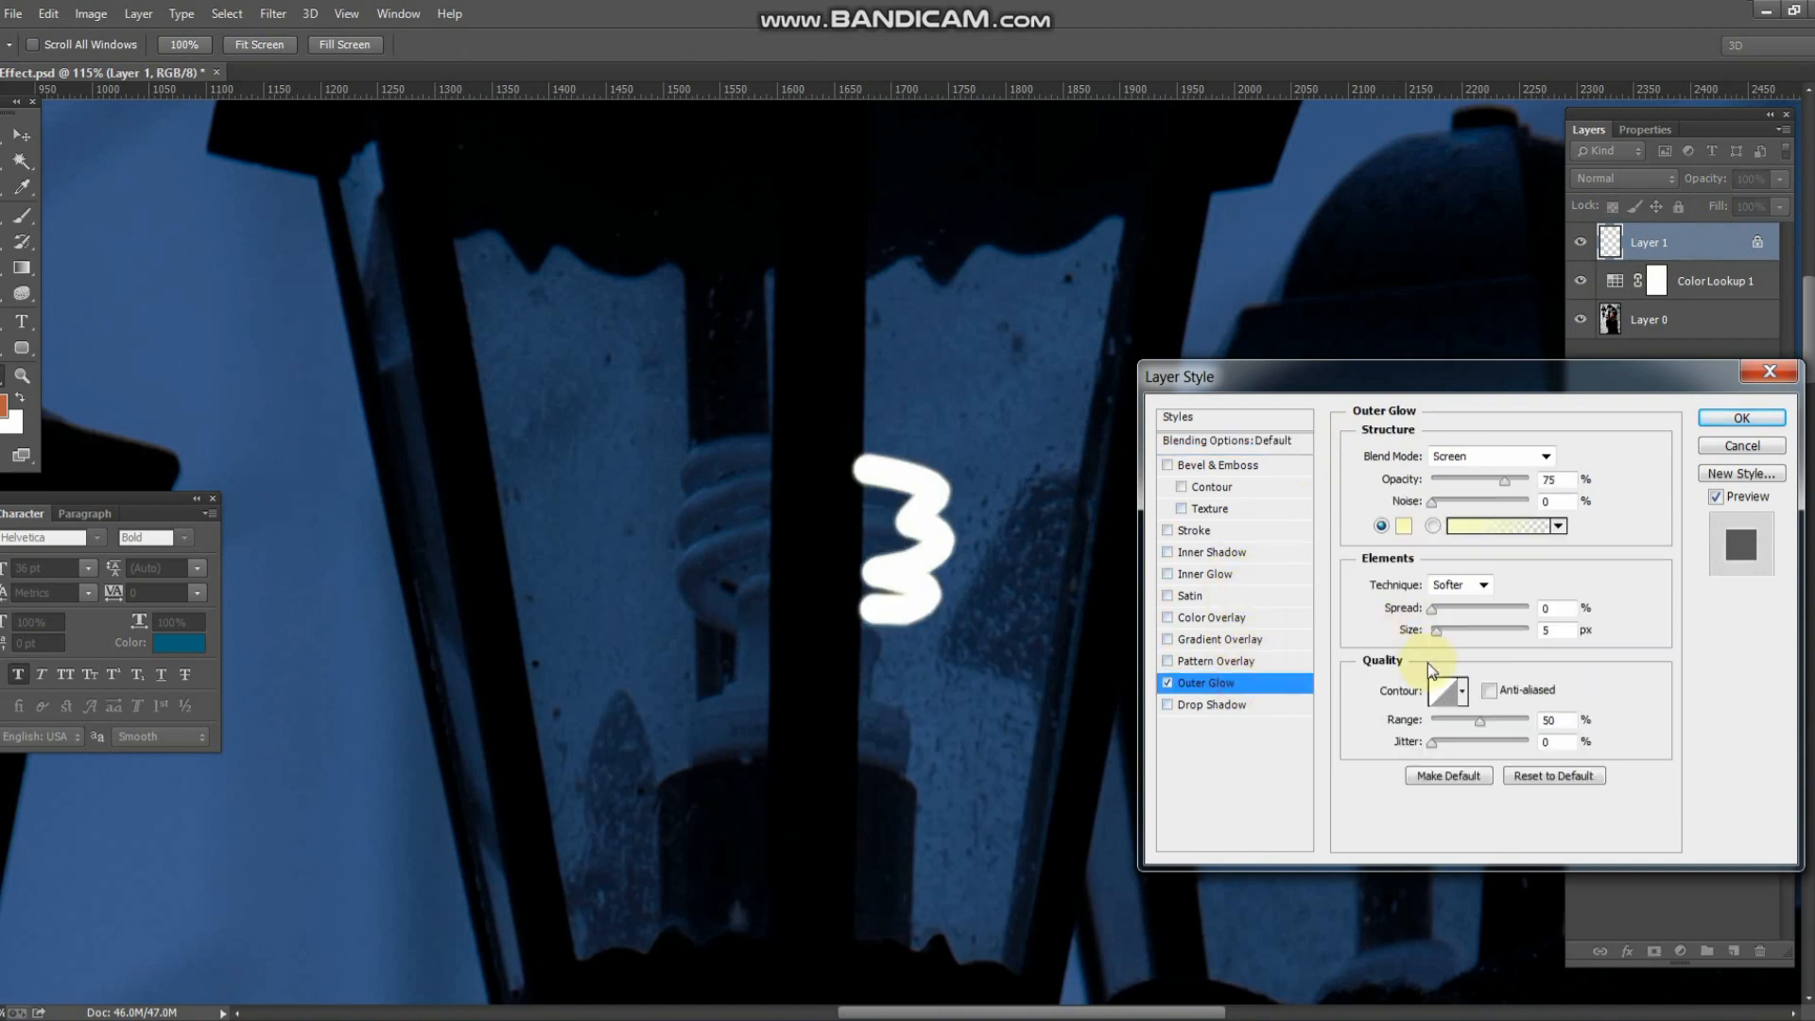
pyautogui.moveTo(1436, 630); pyautogui.dragTo(1460, 628)
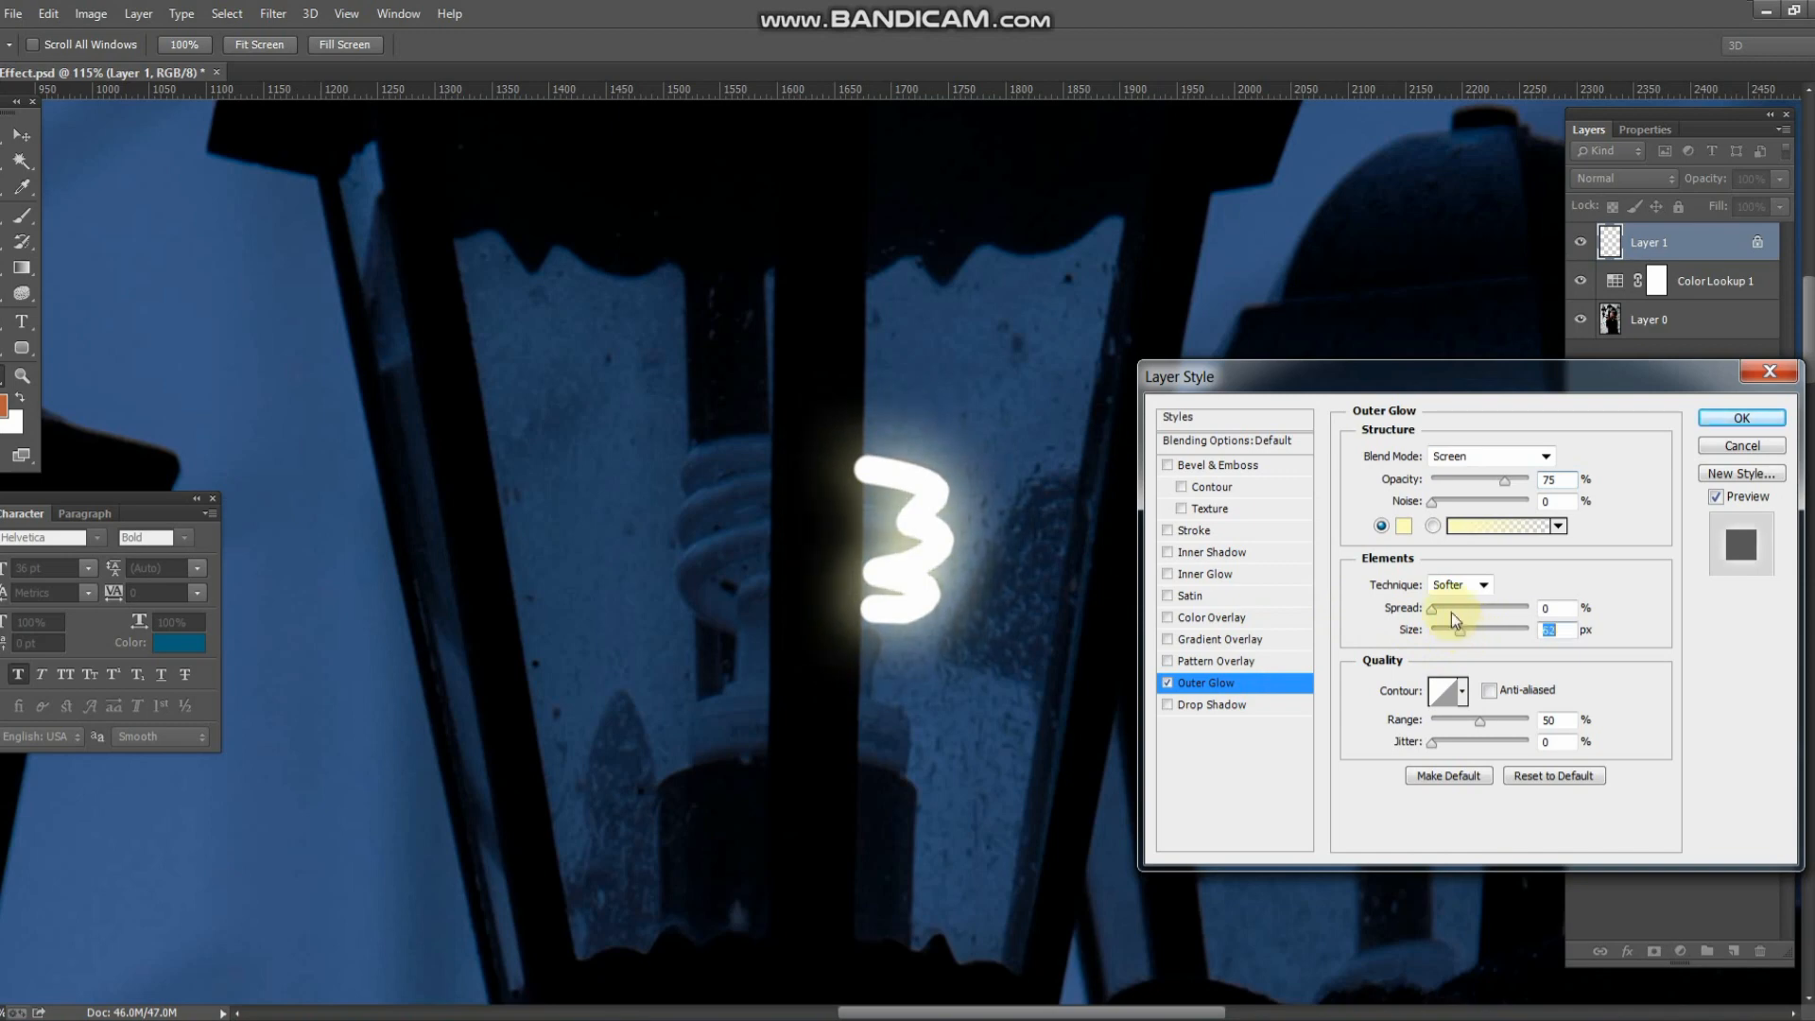
pyautogui.click(1403, 525)
pyautogui.moveTo(218, 658); pyautogui.dragTo(69, 495)
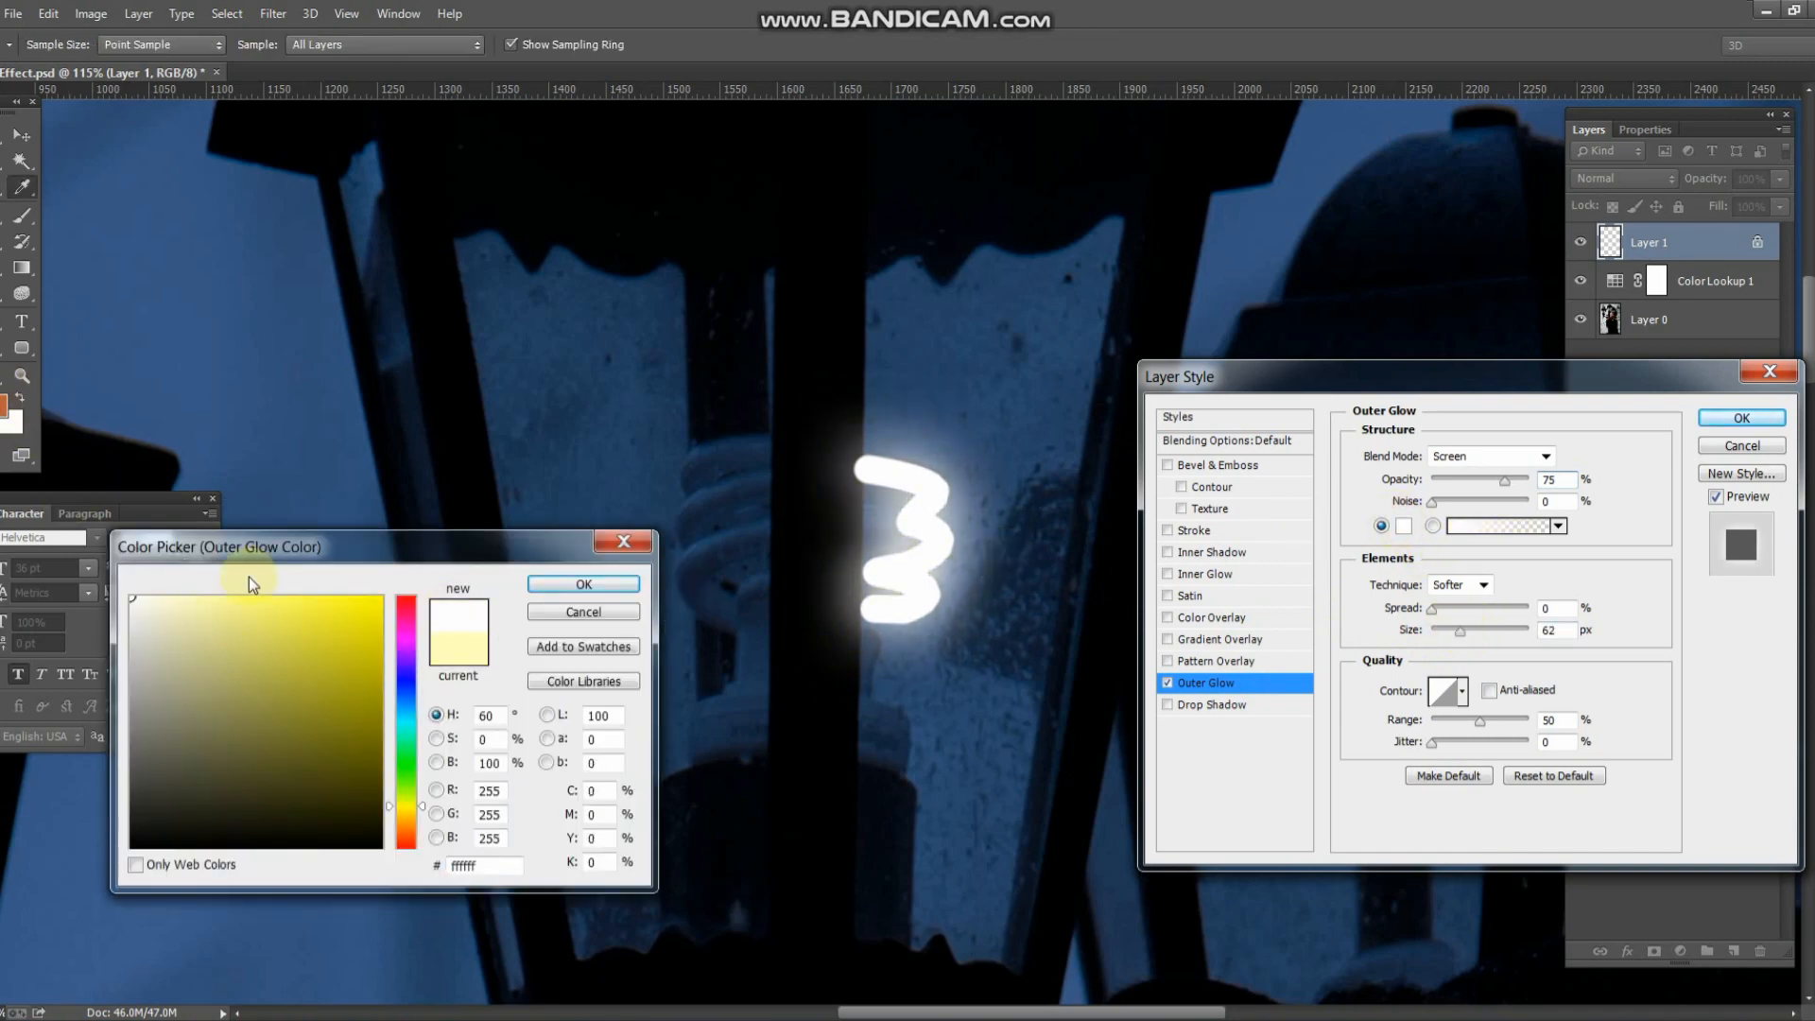
pyautogui.click(579, 592)
# - Add an Inner Shadow with reduced opacity to Layer 1, and set its Outer Glow to 16% spread and 95 px size
pyautogui.click(1220, 556)
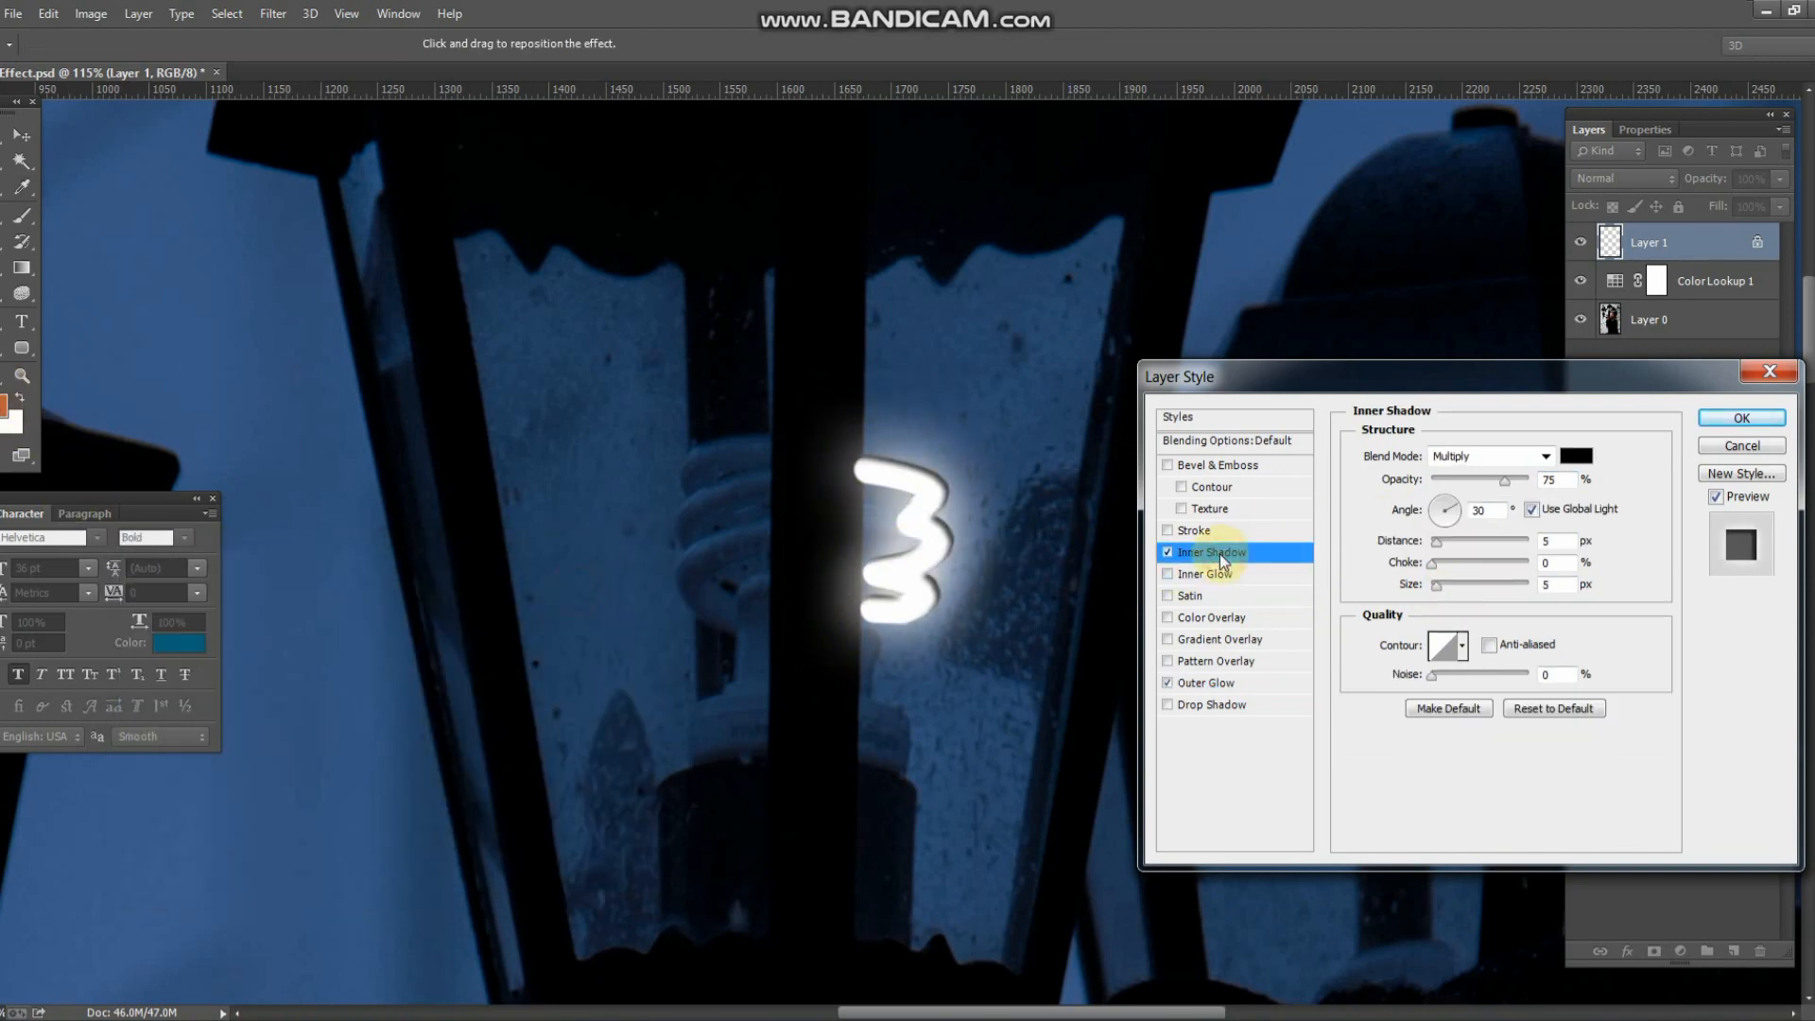
pyautogui.moveTo(1492, 470); pyautogui.dragTo(1460, 465)
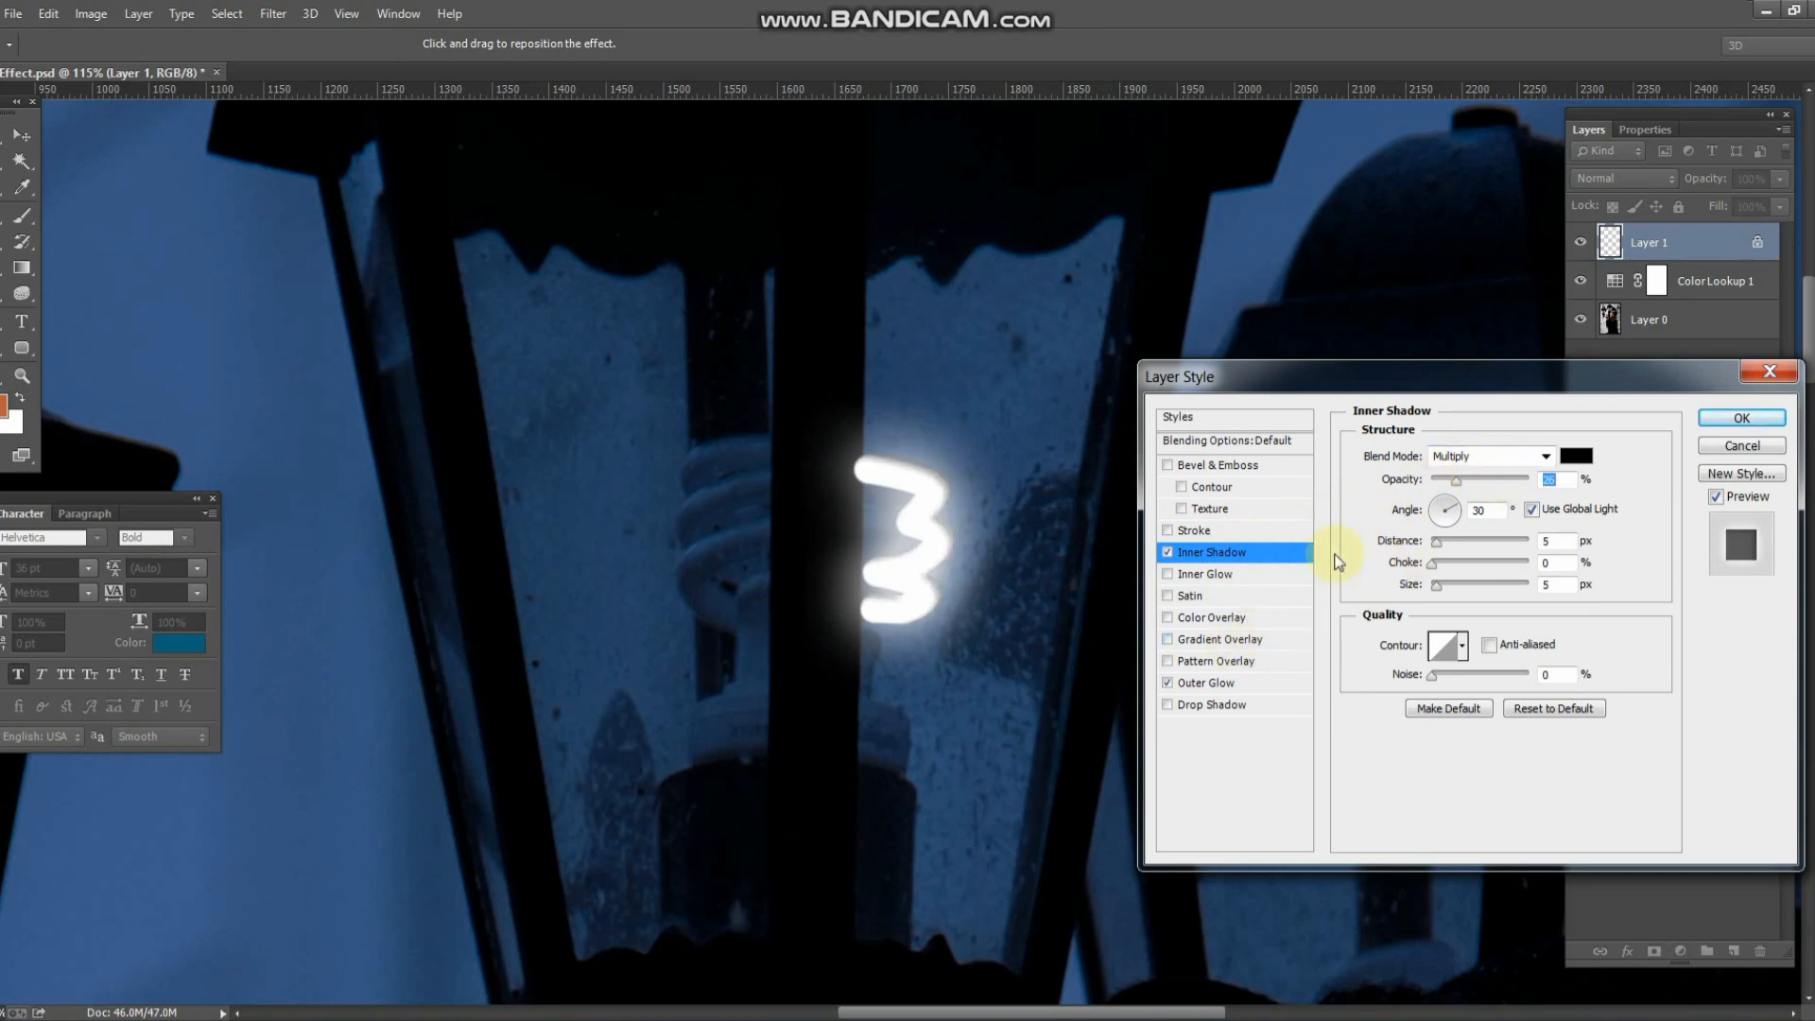
pyautogui.click(1246, 684)
pyautogui.moveTo(1432, 608); pyautogui.dragTo(1448, 608)
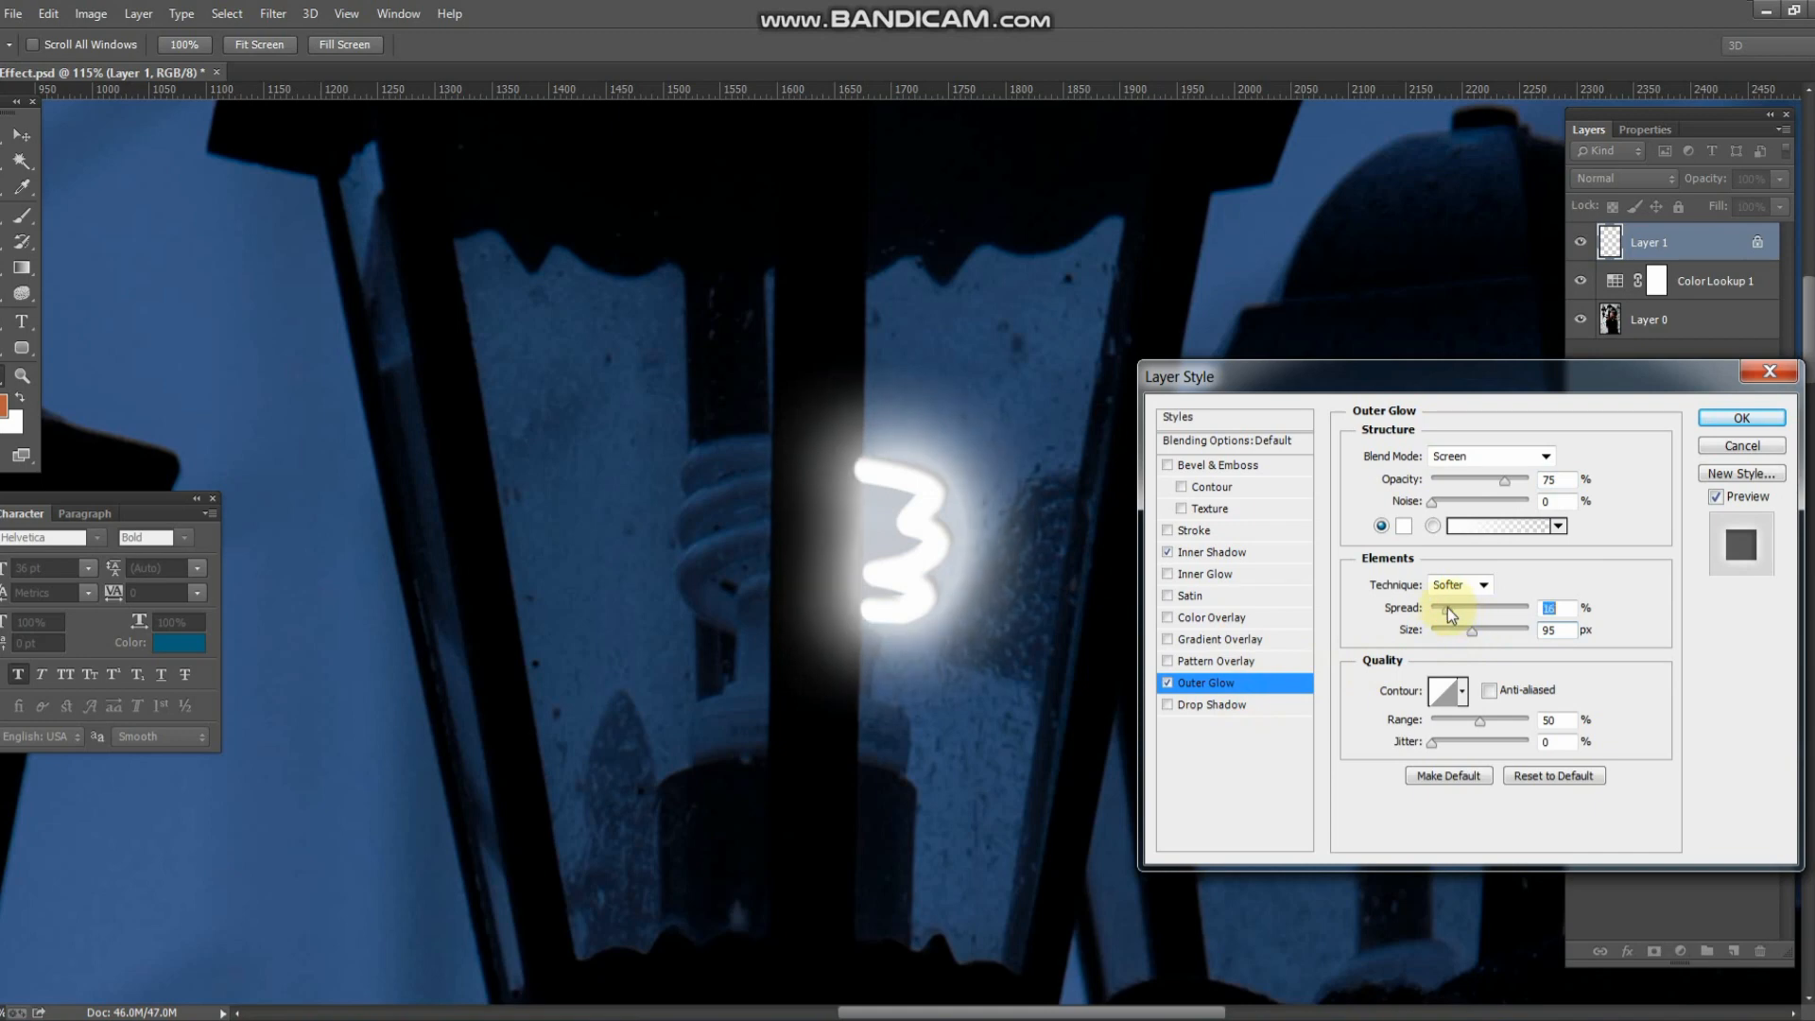
pyautogui.click(1741, 418)
pyautogui.scroll(-1, 964, 437)
pyautogui.scroll(-3, 965, 437)
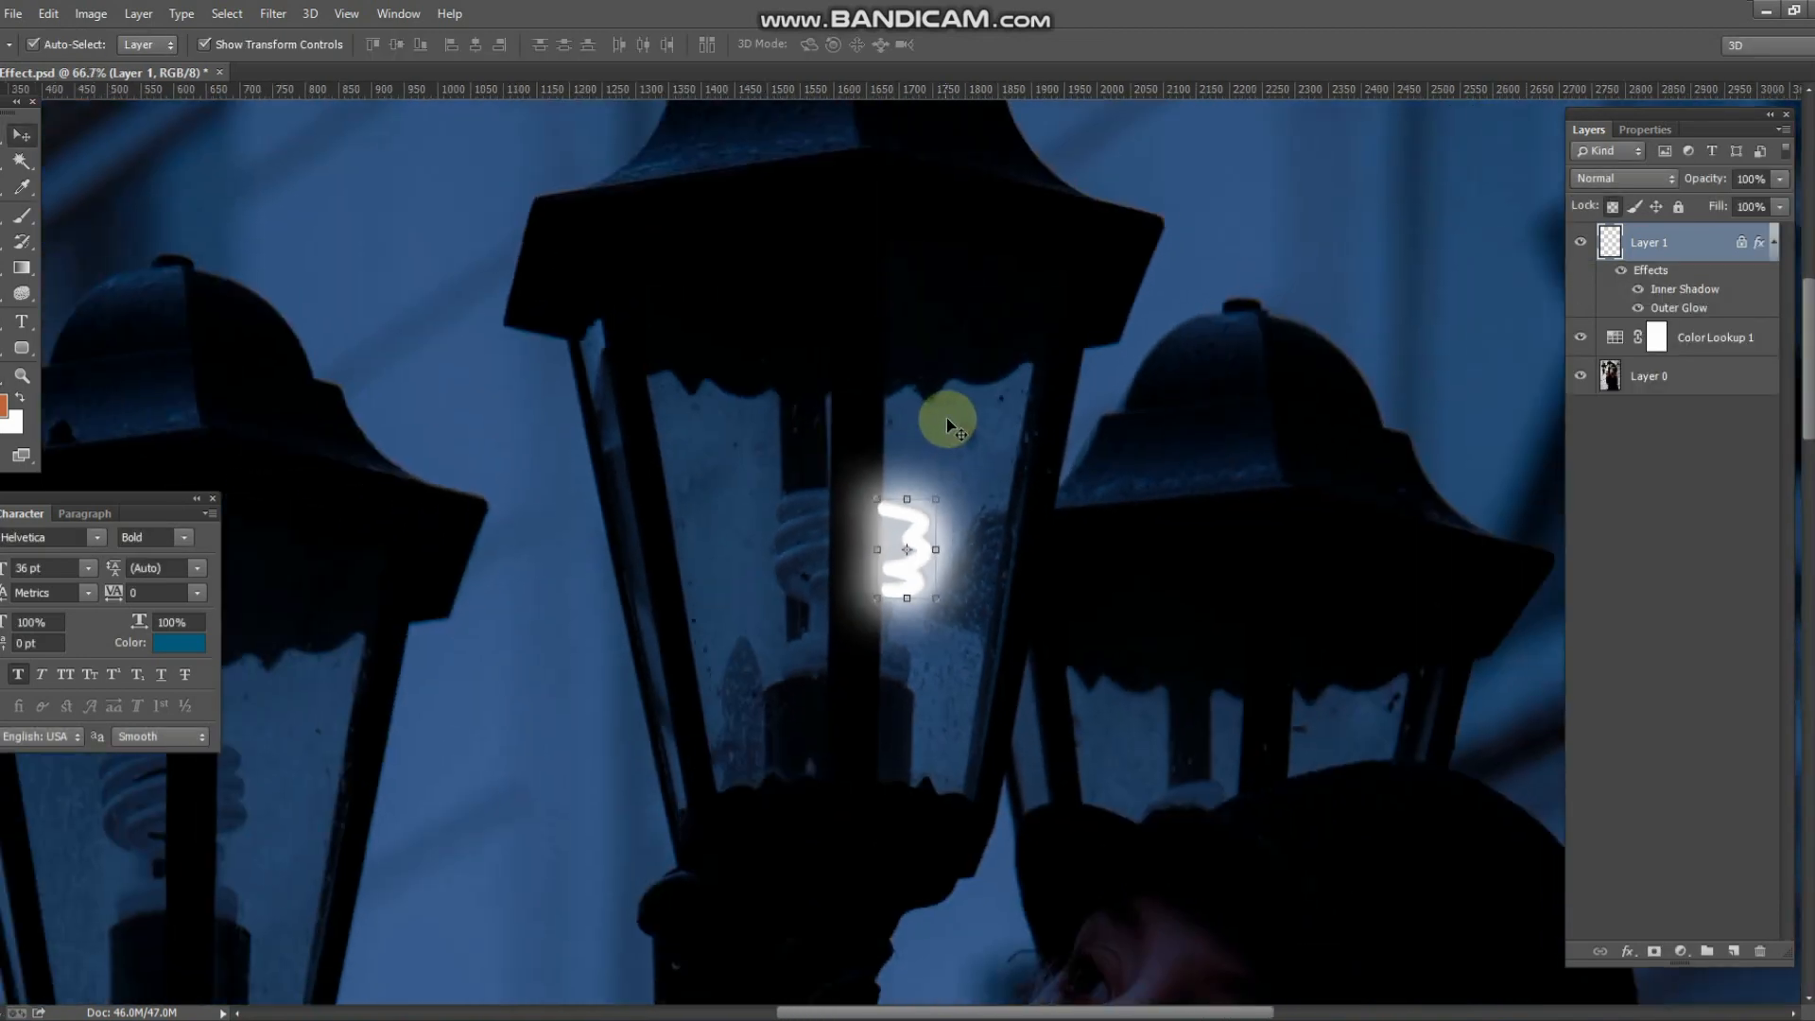
pyautogui.scroll(3, 912, 527)
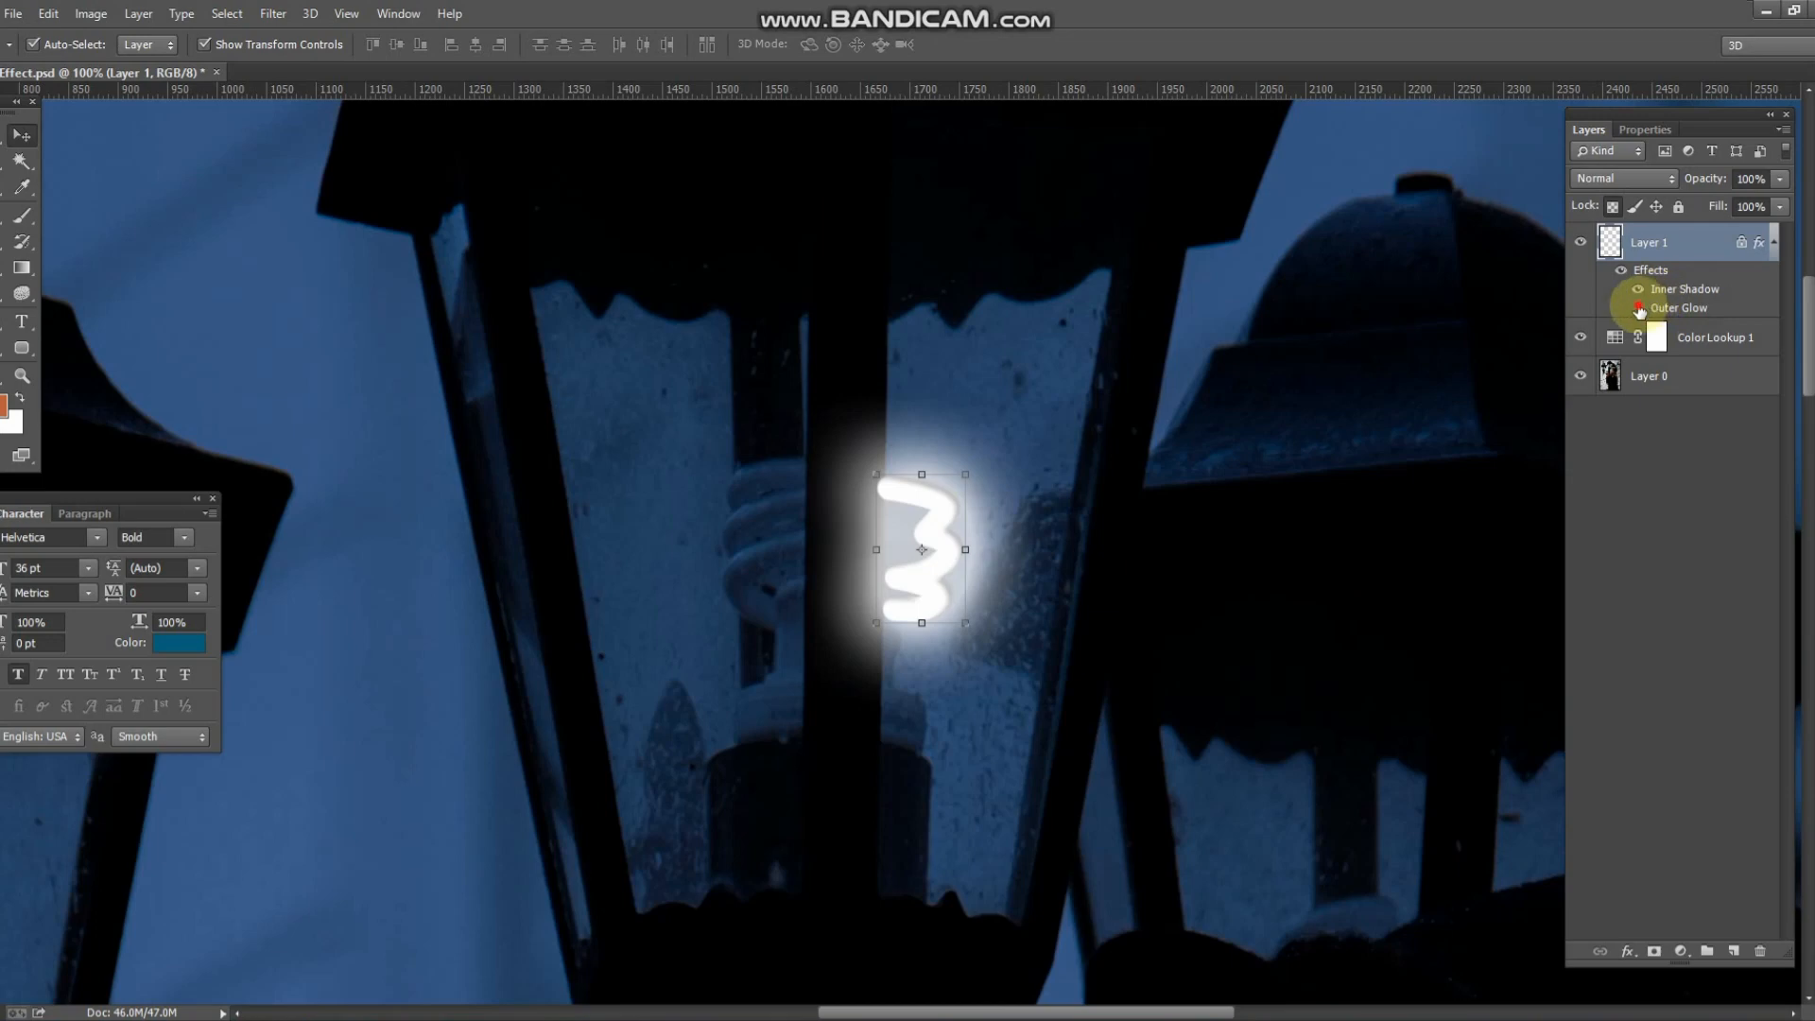
# - Change the color of Layer 1's Outer Glow from white to a bright orange
pyautogui.doubleClick(1681, 309)
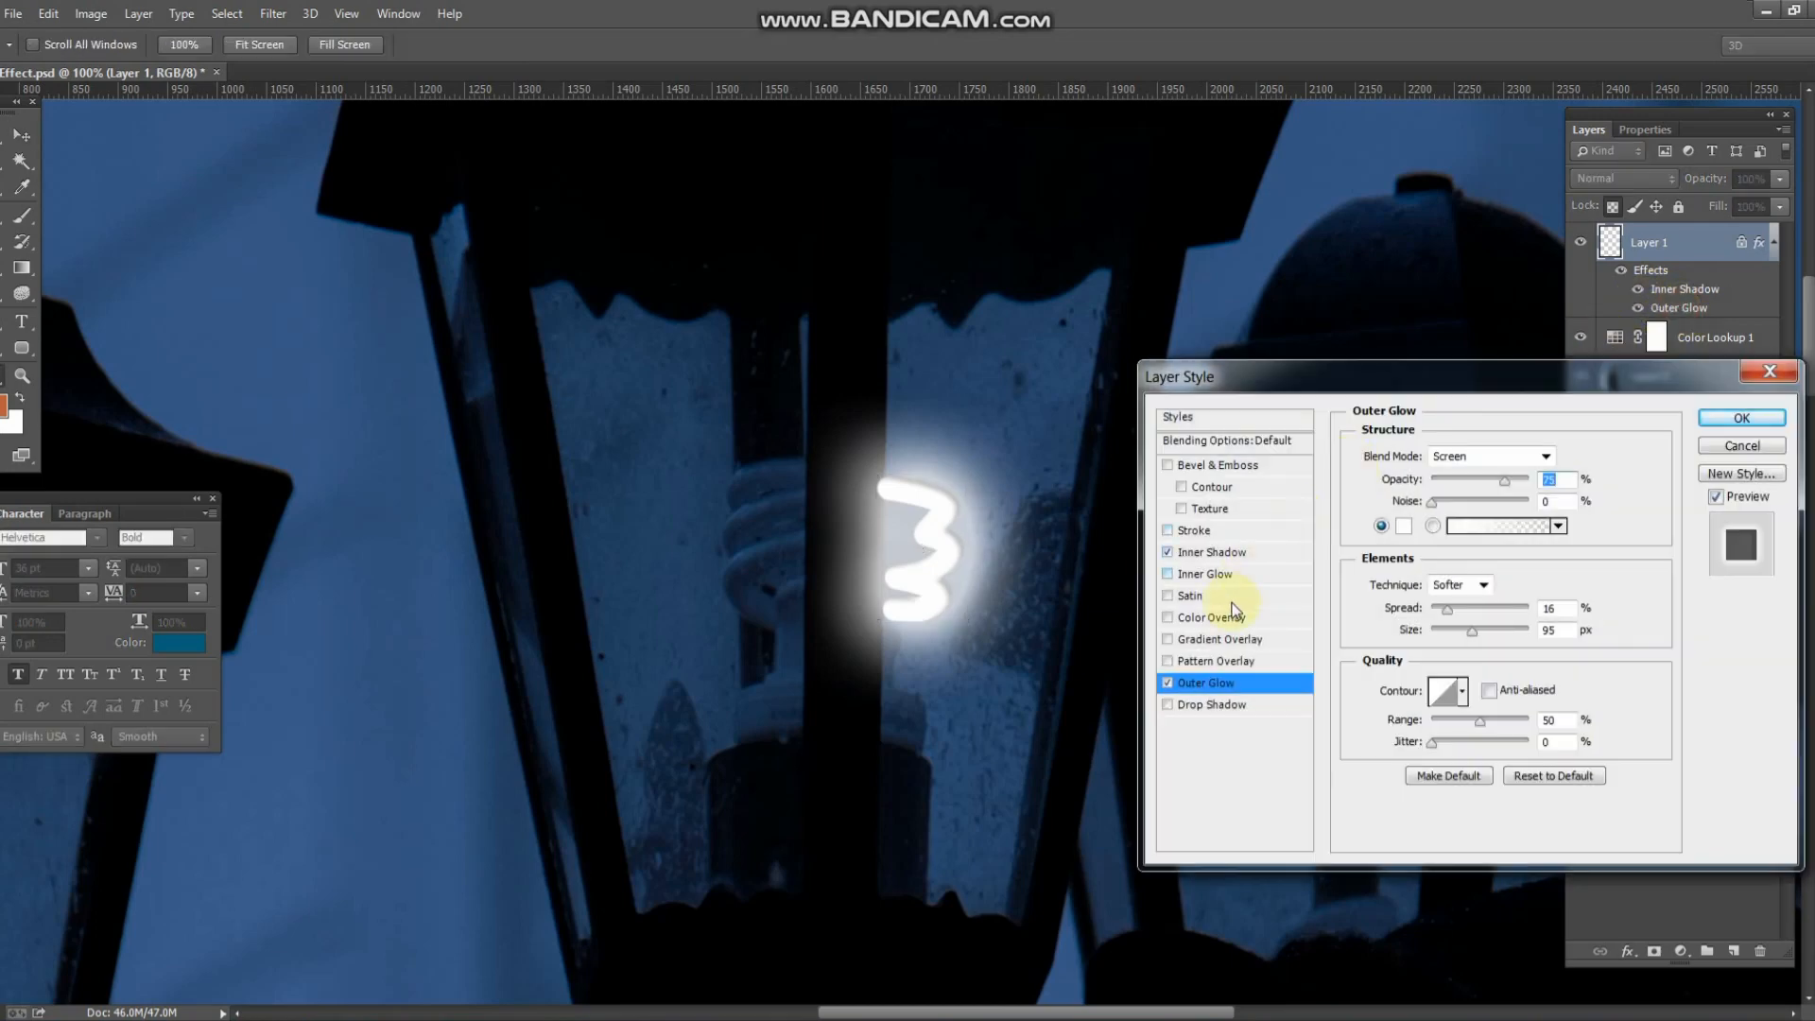
pyautogui.click(1403, 526)
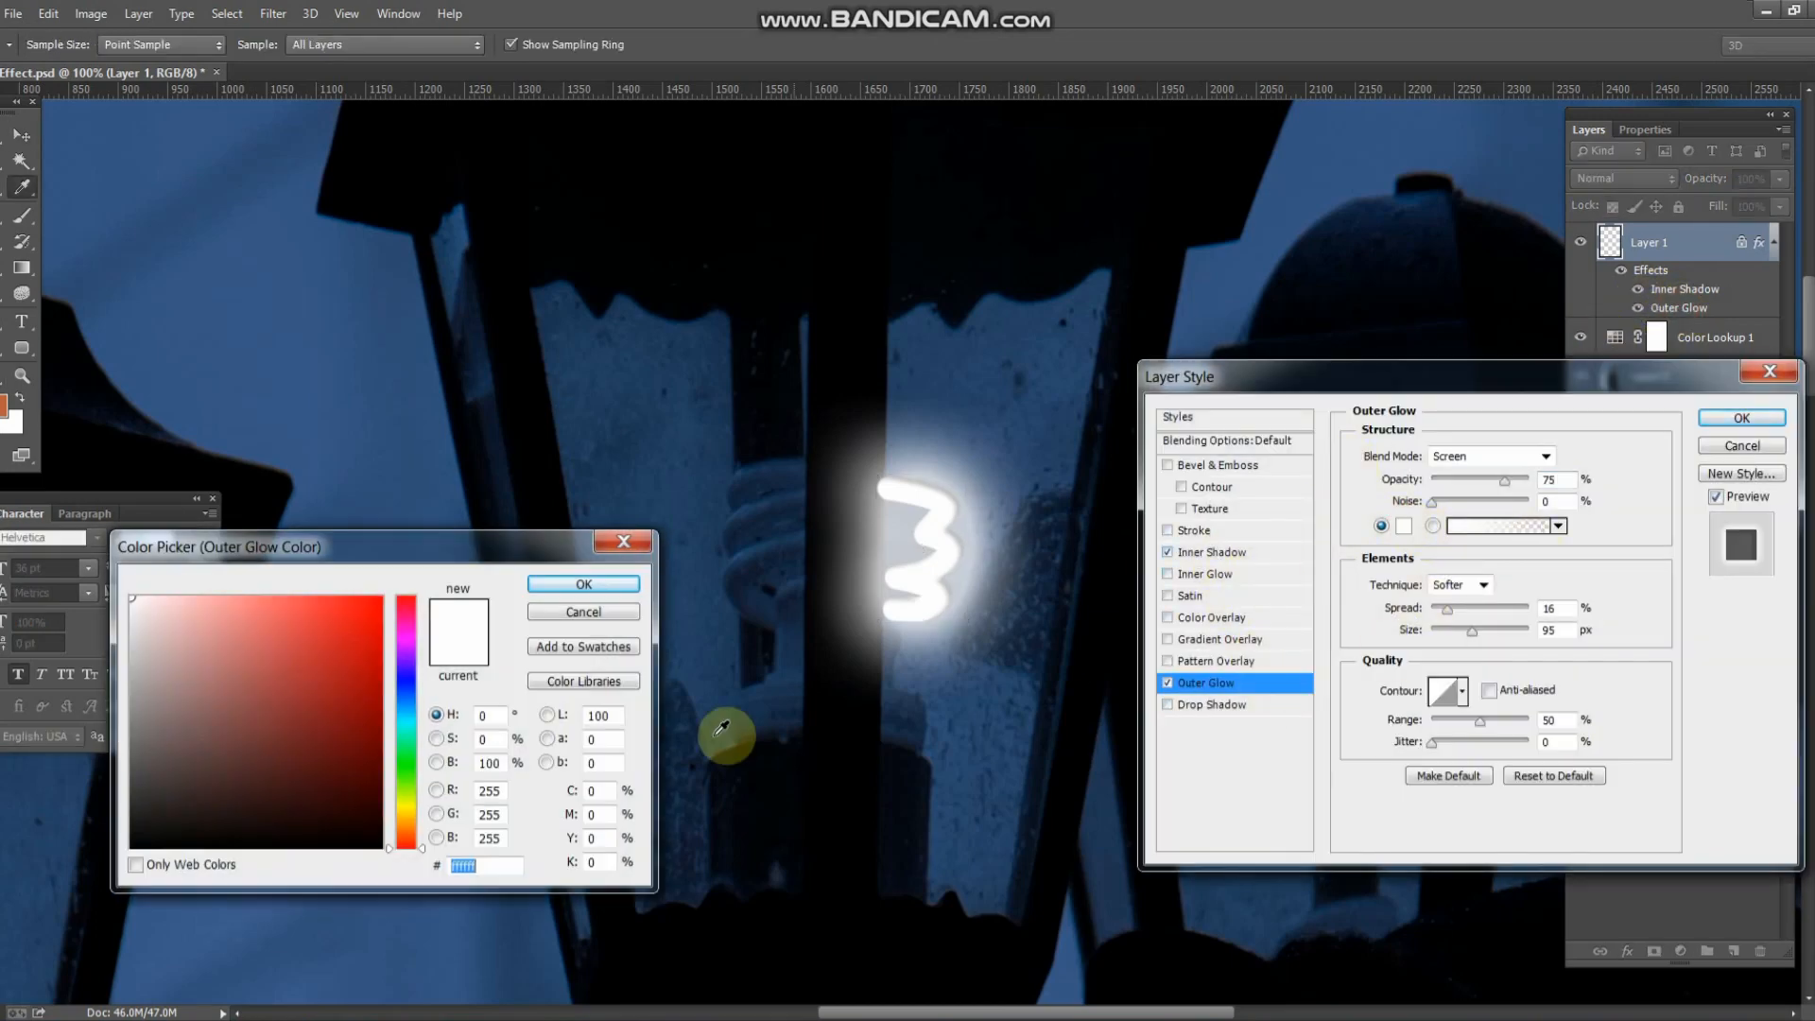
pyautogui.click(405, 828)
pyautogui.click(377, 617)
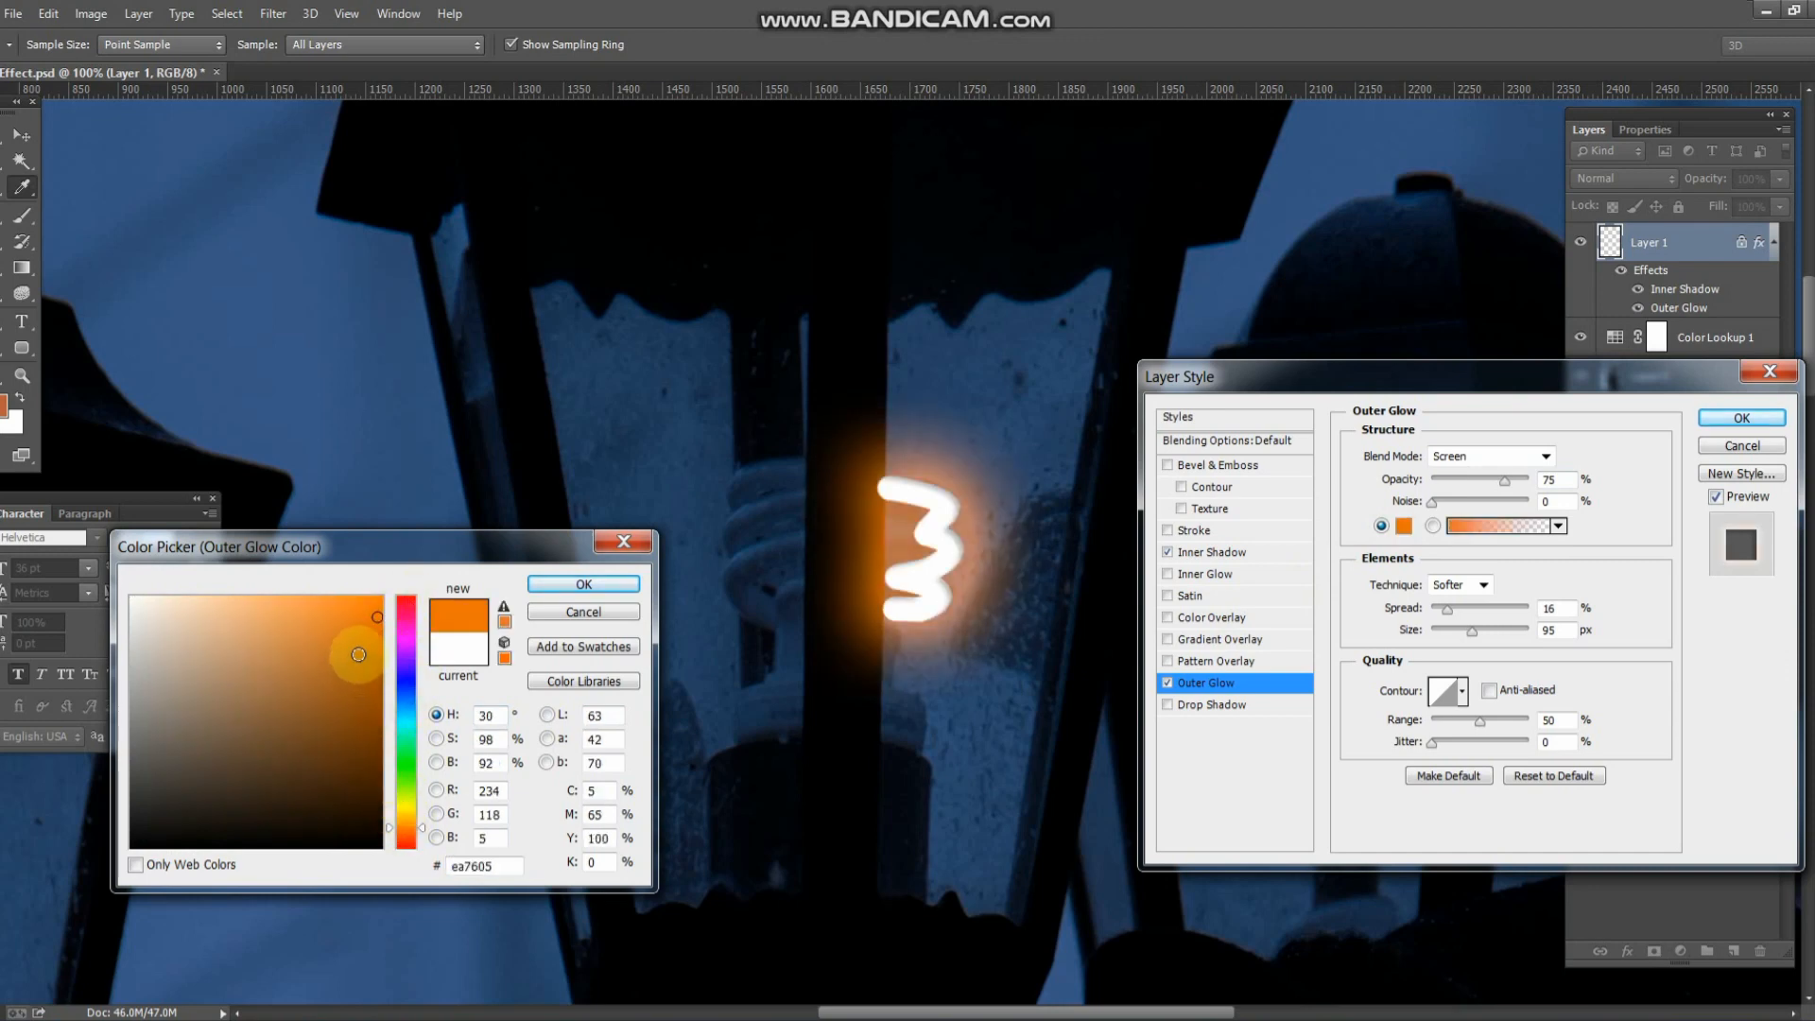
pyautogui.moveTo(360, 644); pyautogui.dragTo(546, 537)
pyautogui.click(582, 583)
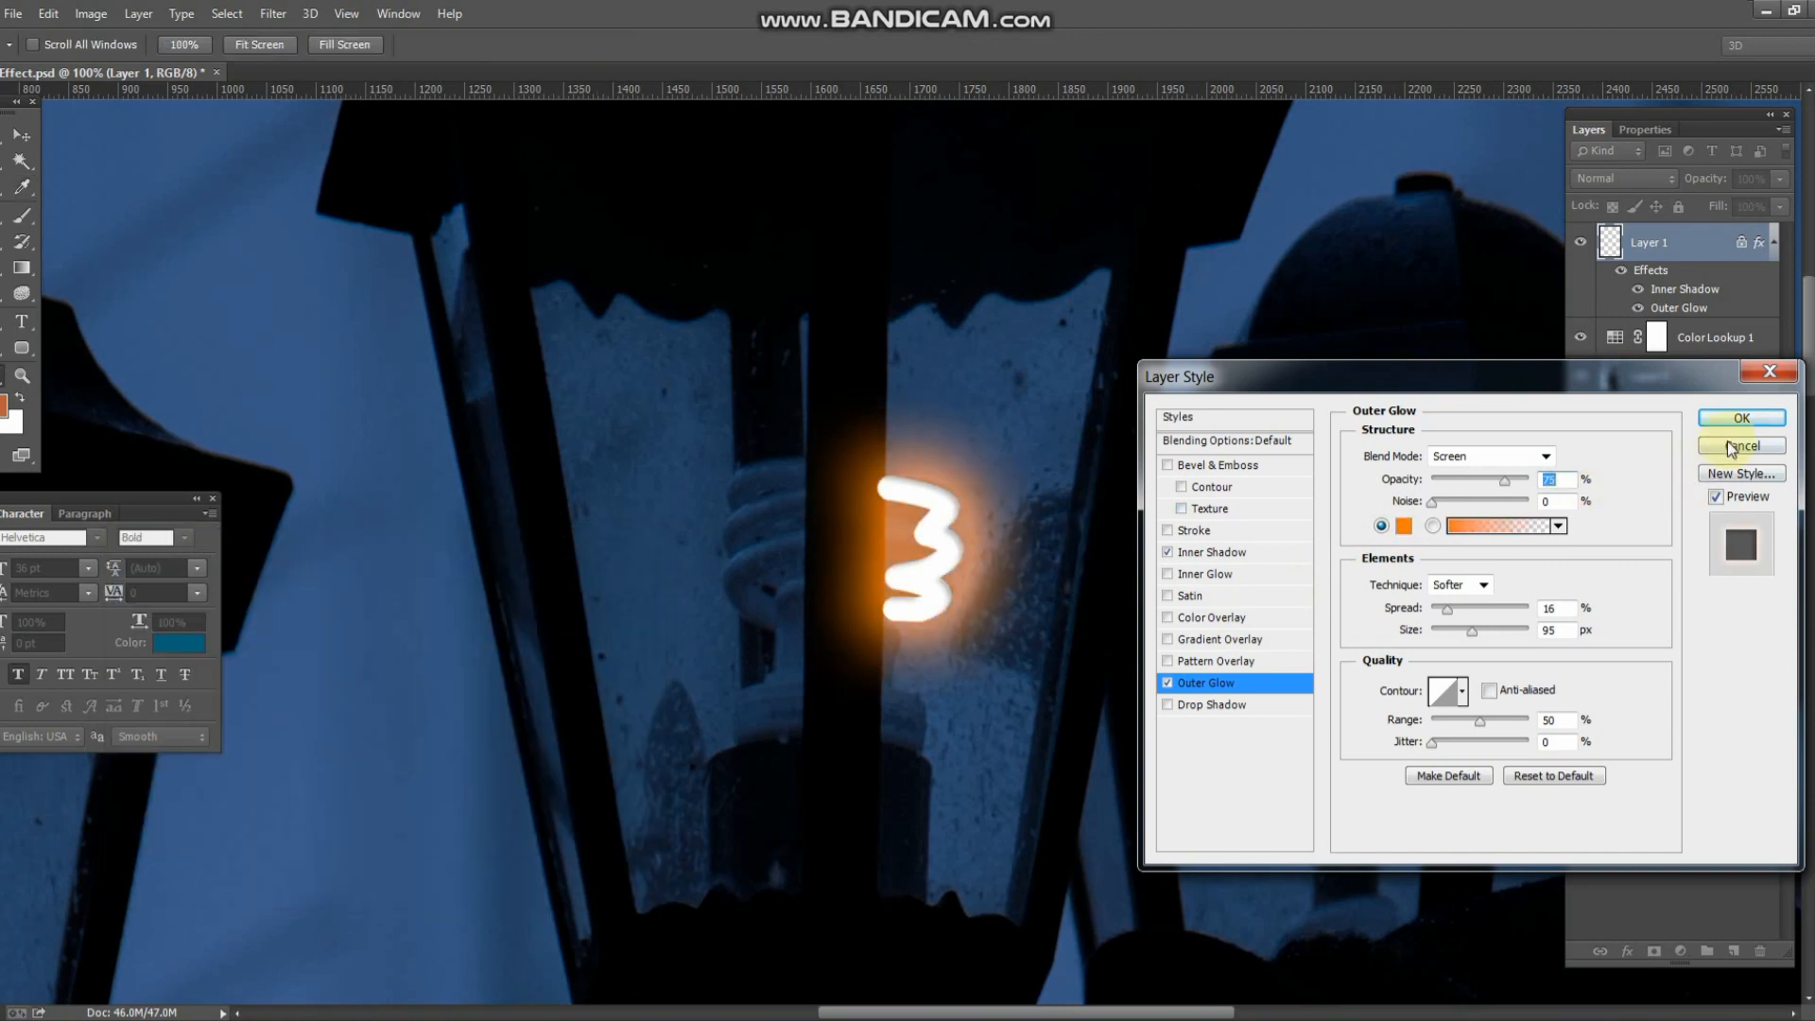
pyautogui.click(1741, 418)
pyautogui.click(3, 406)
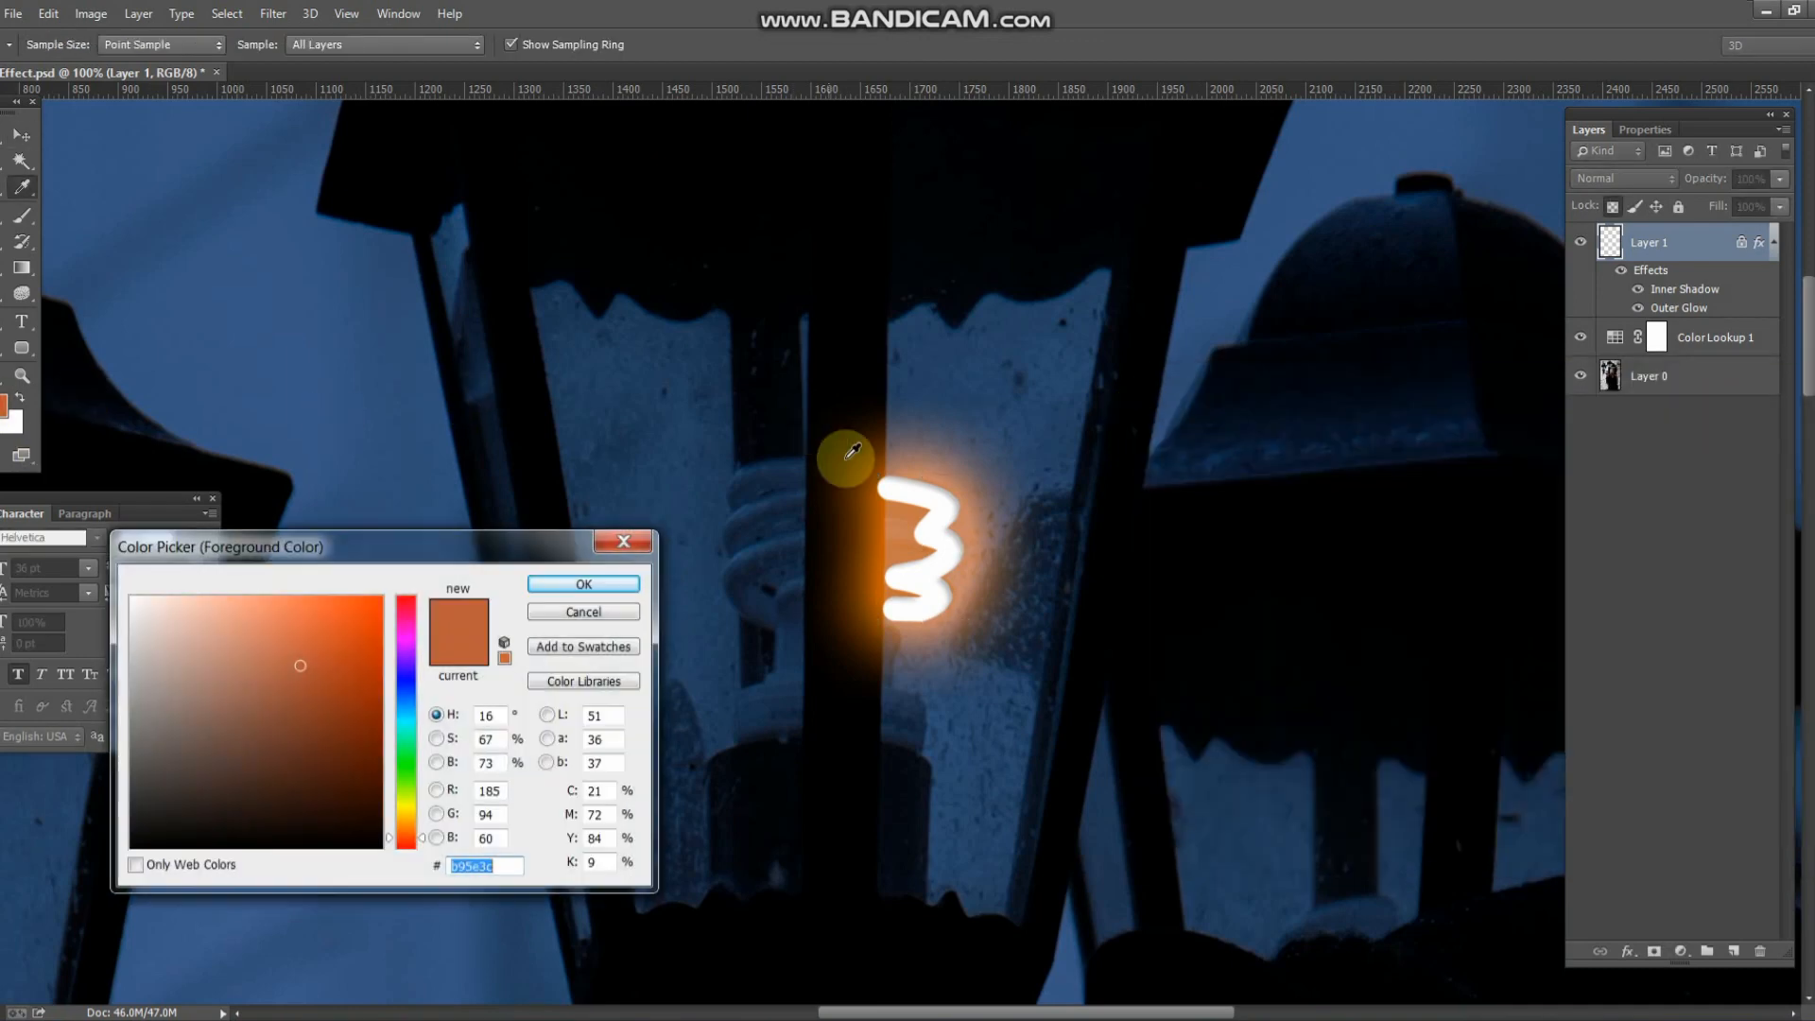
pyautogui.click(876, 504)
pyautogui.moveTo(264, 612); pyautogui.dragTo(231, 532)
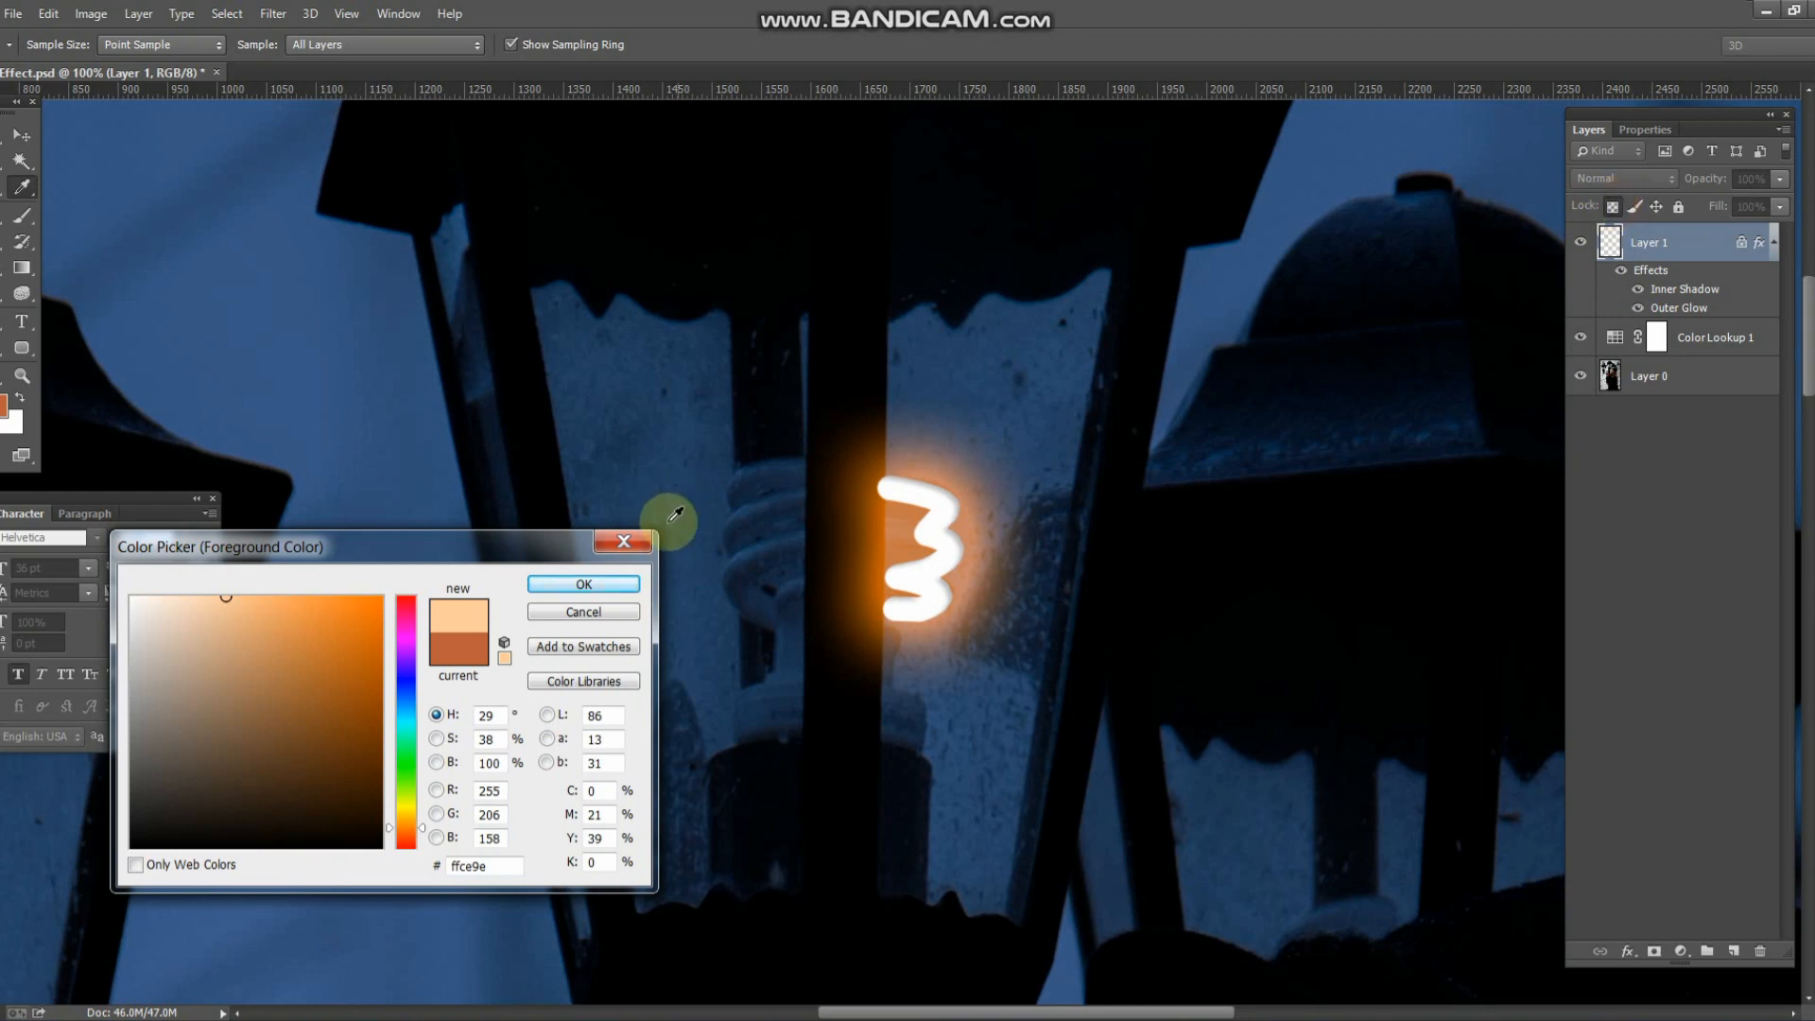
pyautogui.press('Escape')
# - Fill Layer 1's bulb stroke with the orange-brown foreground color, and place a horizontally flipped copy of it on the other side of the middle bar
pyautogui.press('v')
pyautogui.hotkey('alt', 'BackSpace')
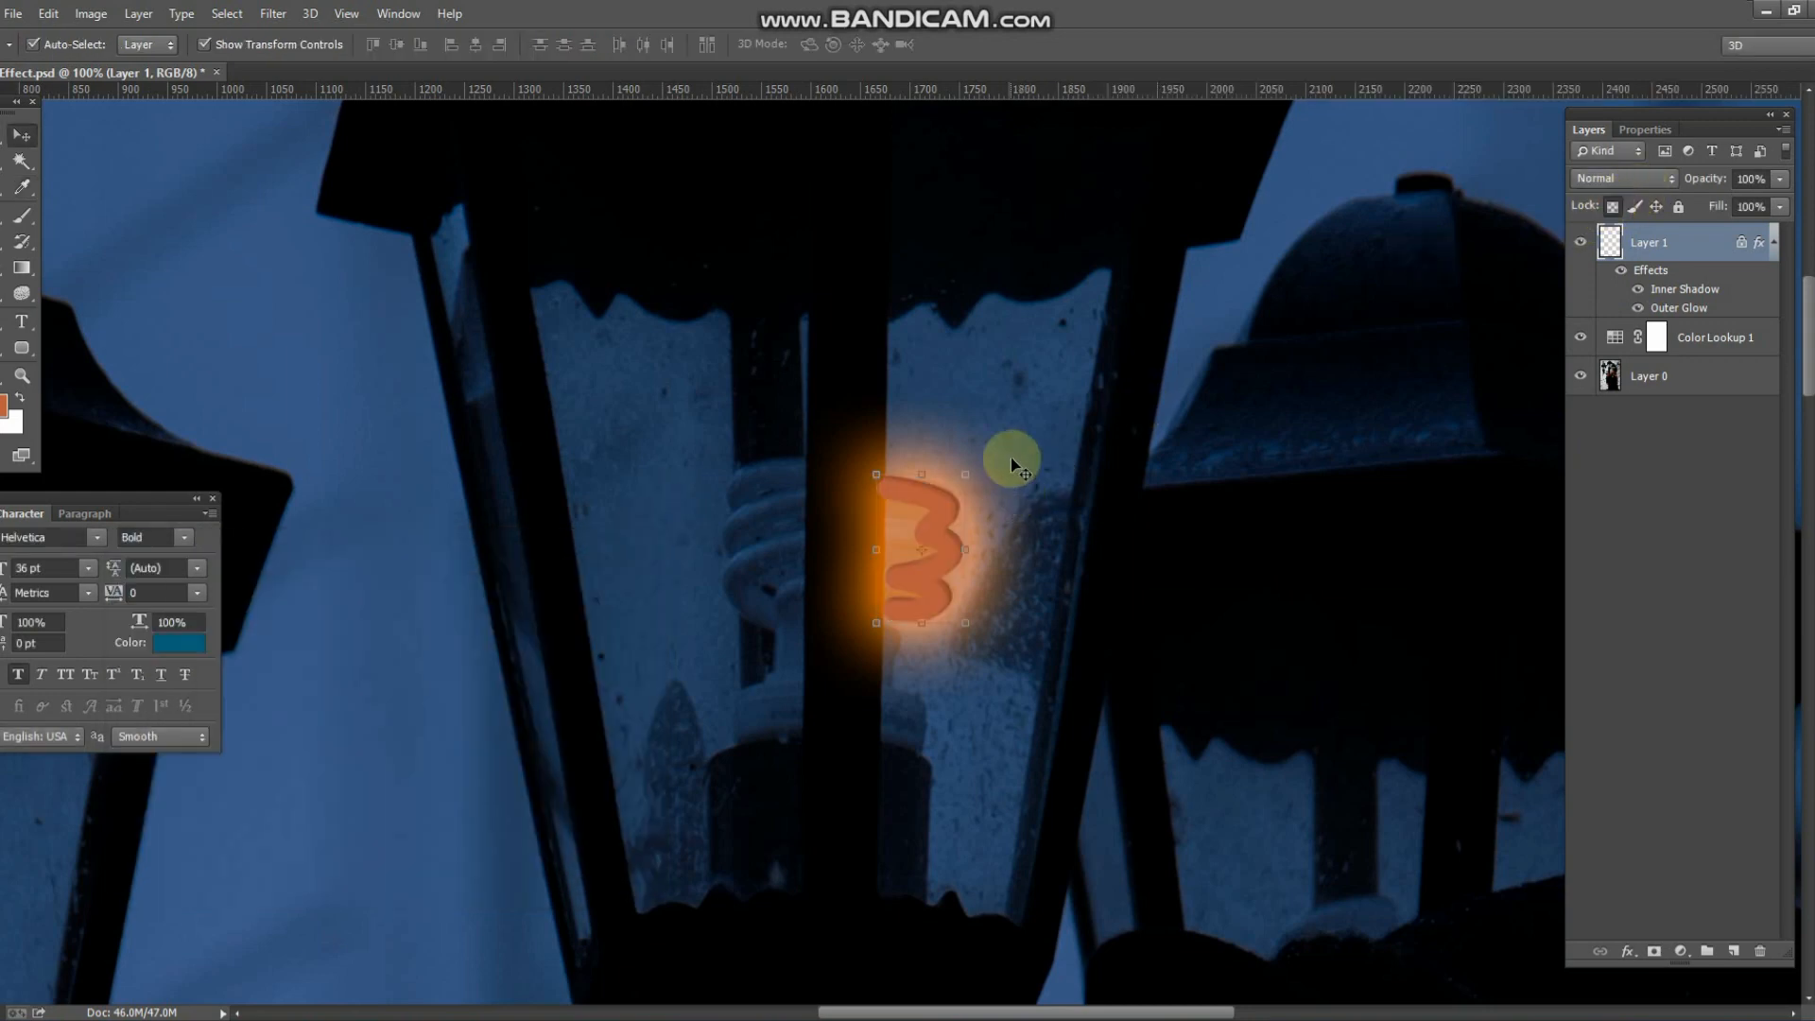
pyautogui.moveTo(929, 491); pyautogui.dragTo(790, 491)
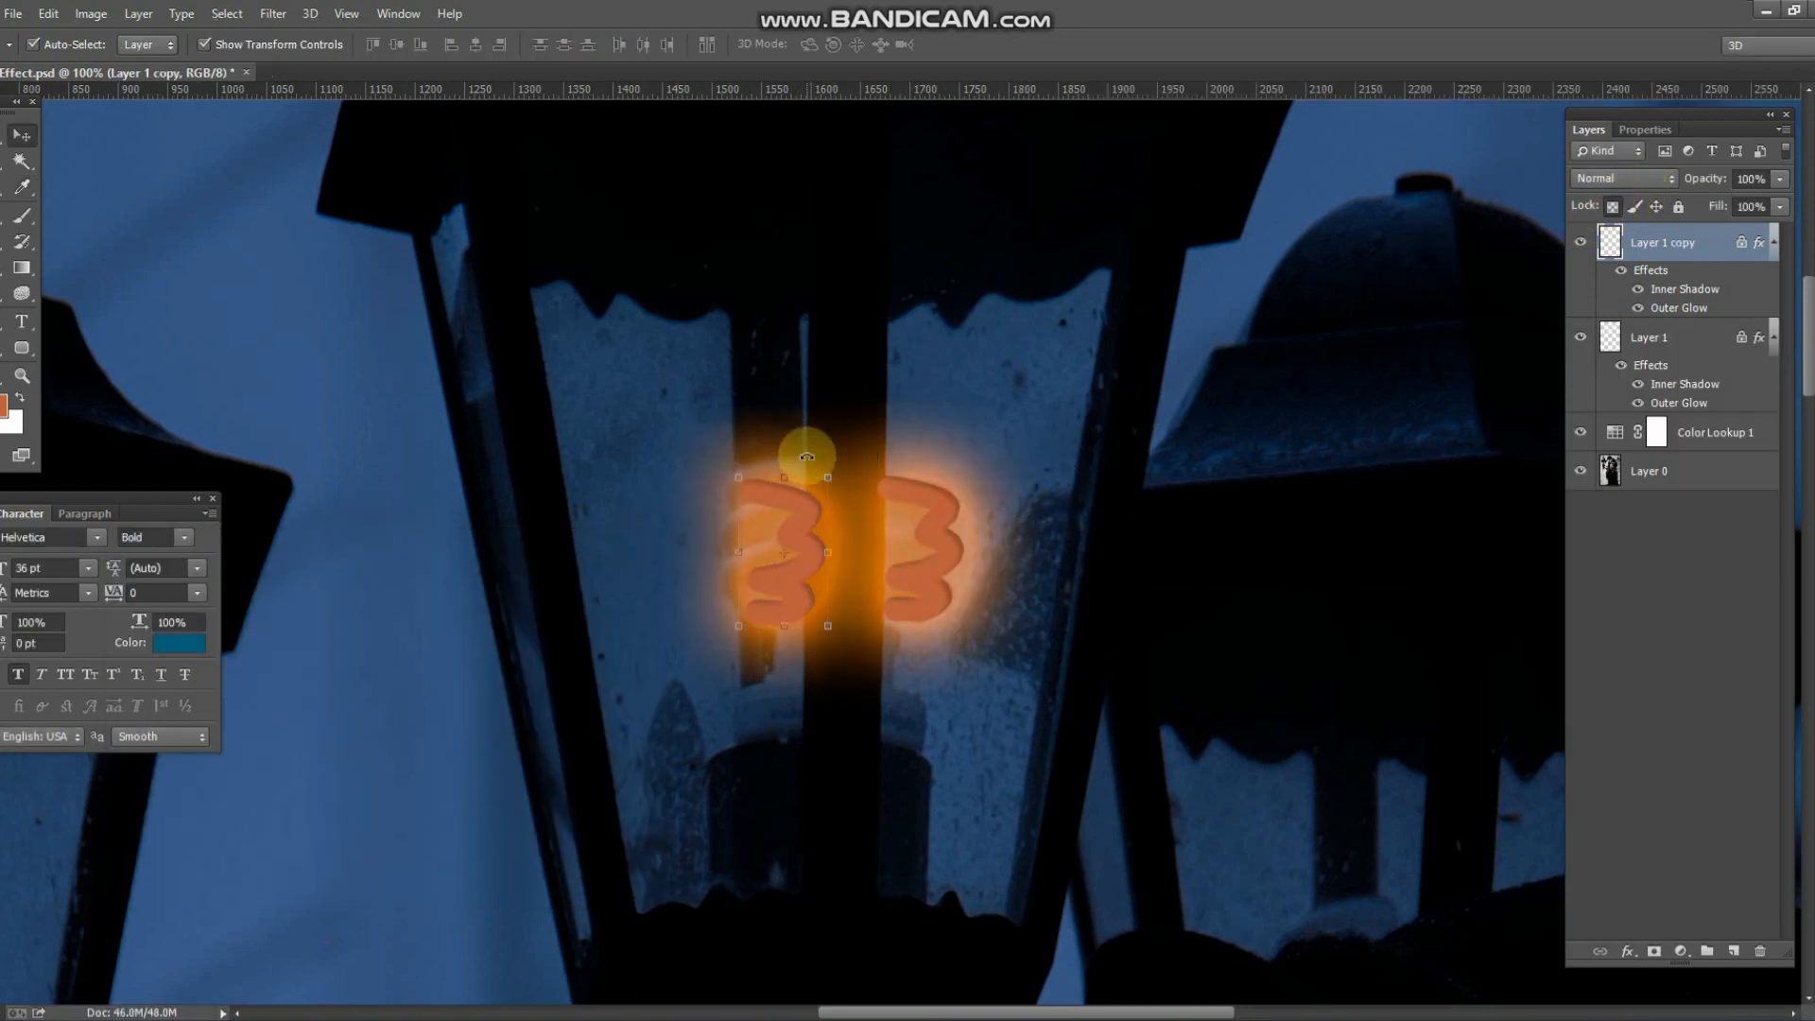
pyautogui.hotkey('ctrl', 't')
pyautogui.rightClick(800, 509)
pyautogui.click(881, 837)
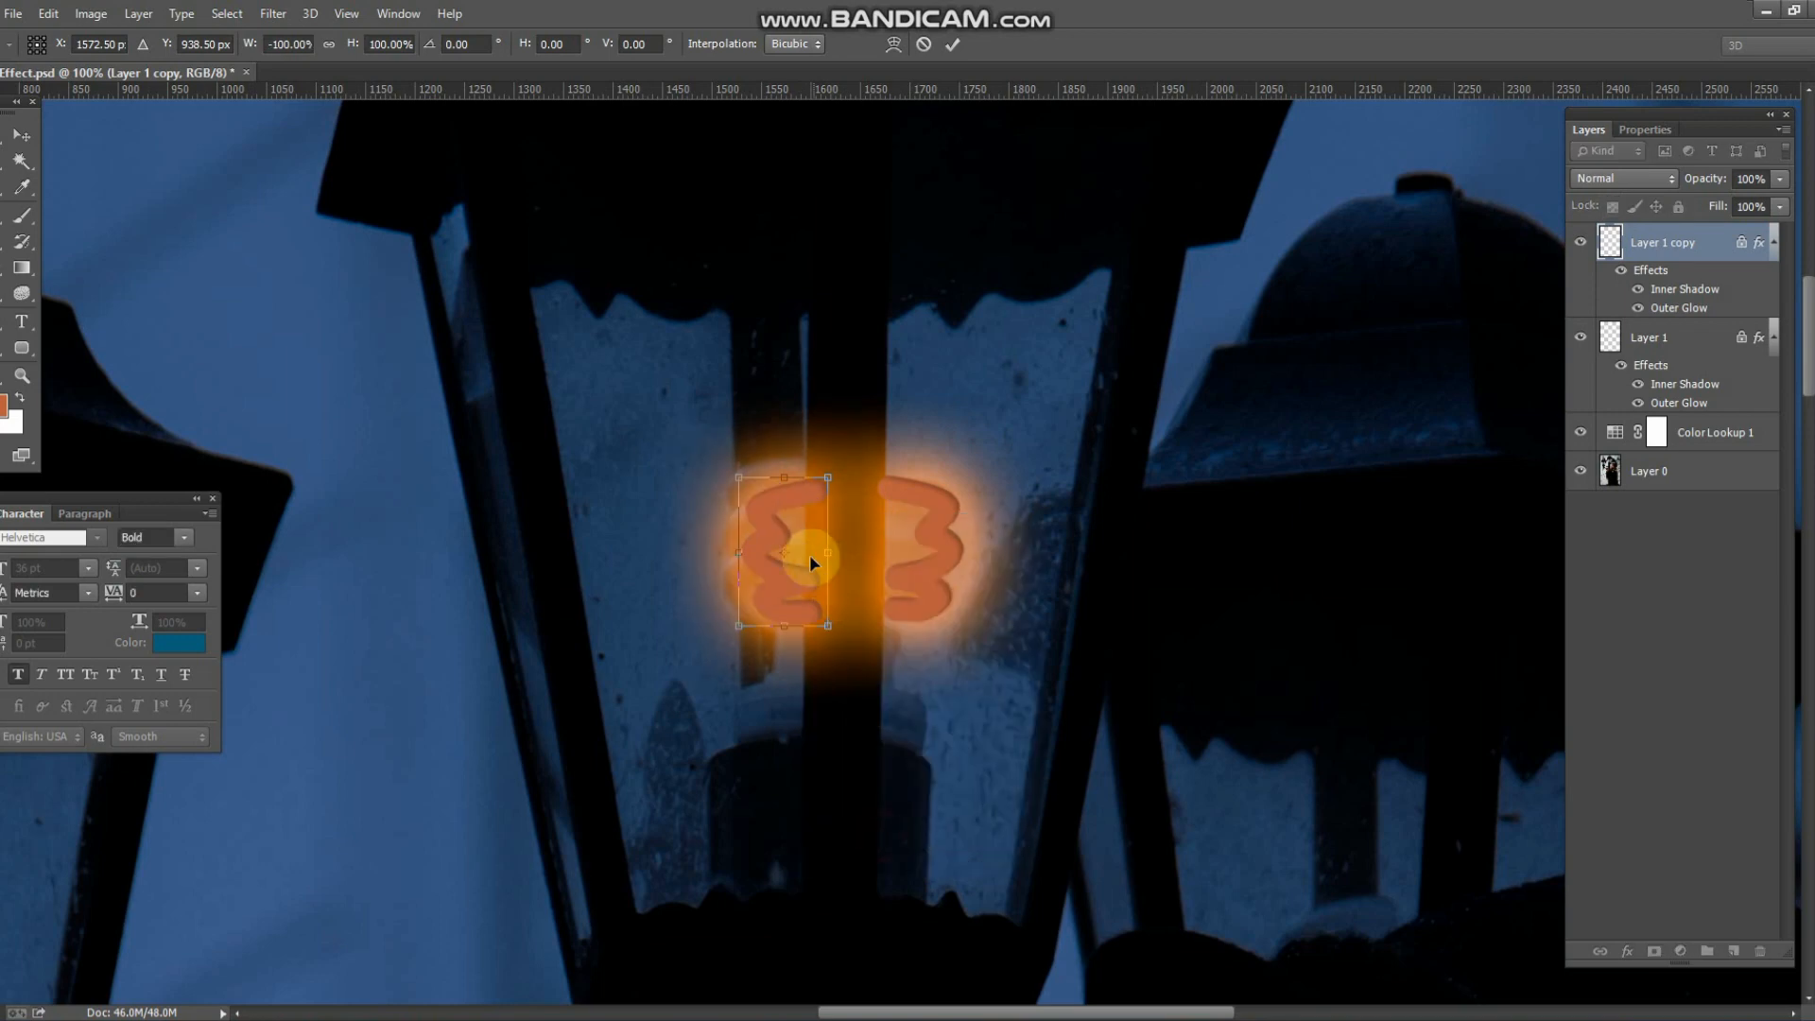
pyautogui.moveTo(779, 532); pyautogui.dragTo(768, 525)
pyautogui.doubleClick(767, 520)
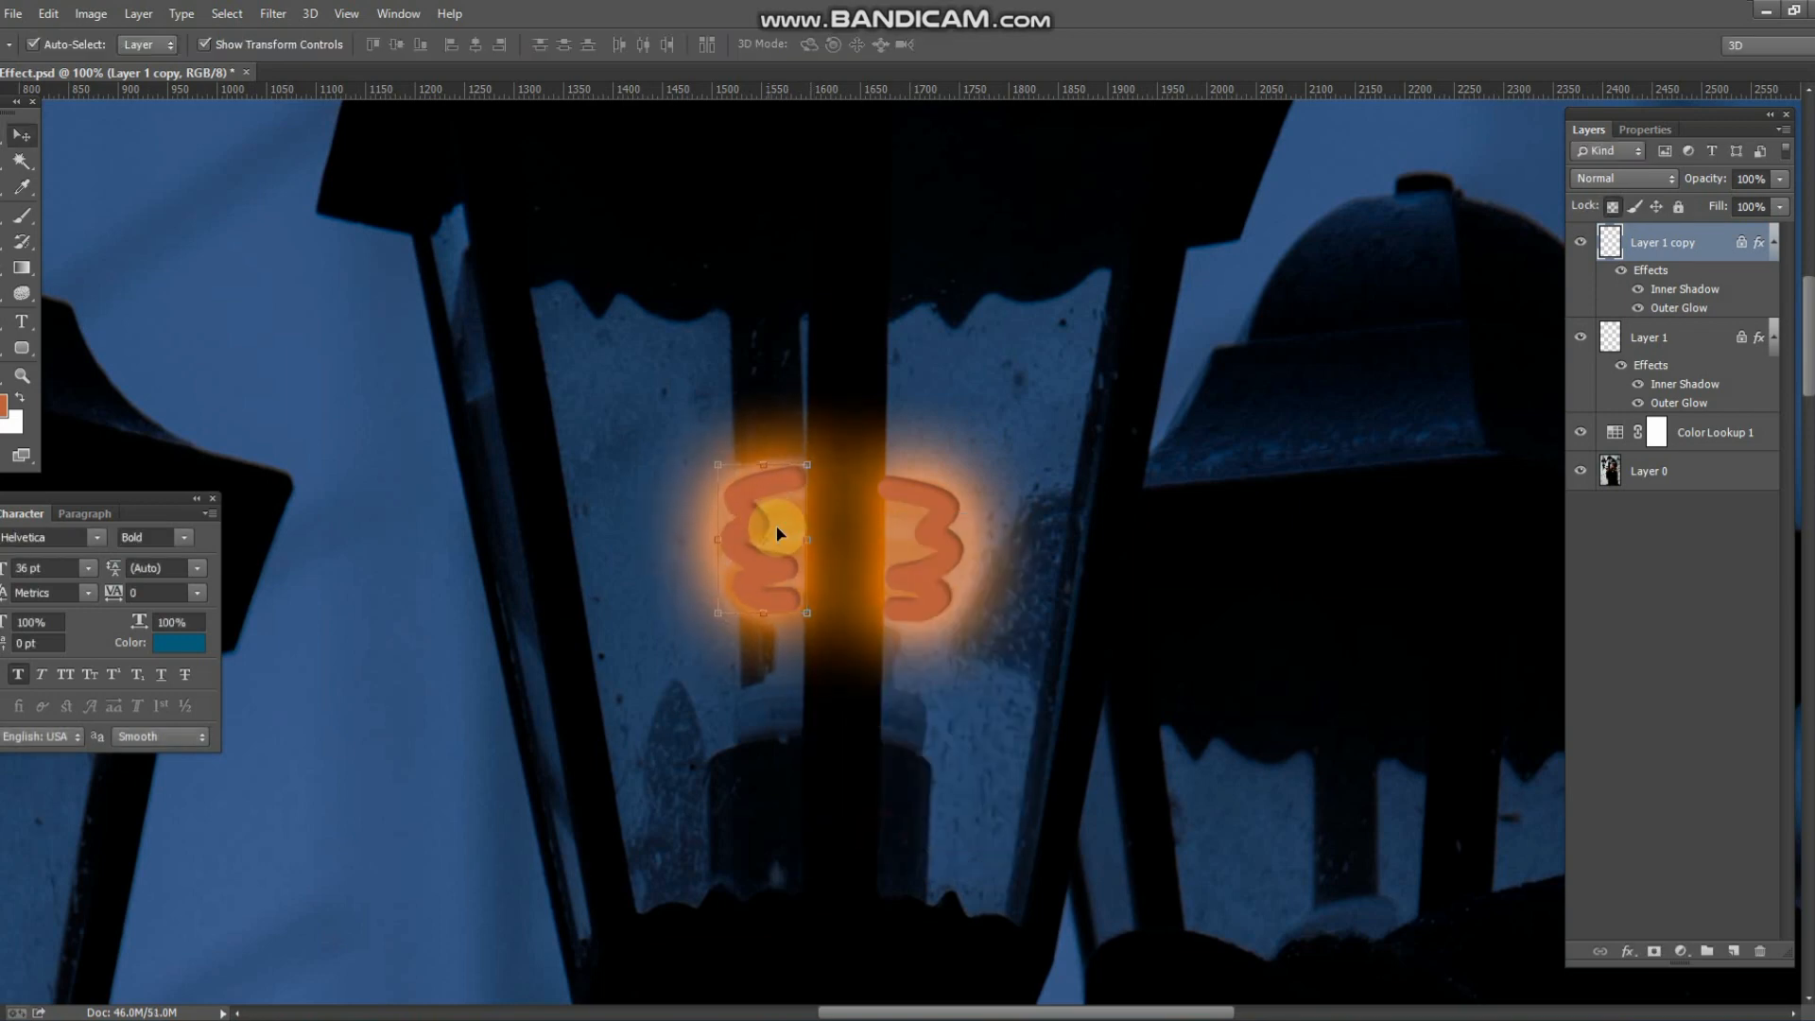
# - Copy both bulb strokes from the middle lamp into the left lamp, and save the document
pyautogui.hotkey('ctrl', '-')
pyautogui.hotkey('ctrl', '-')
pyautogui.hotkey('ctrl', '-')
pyautogui.hotkey('ctrl', '-')
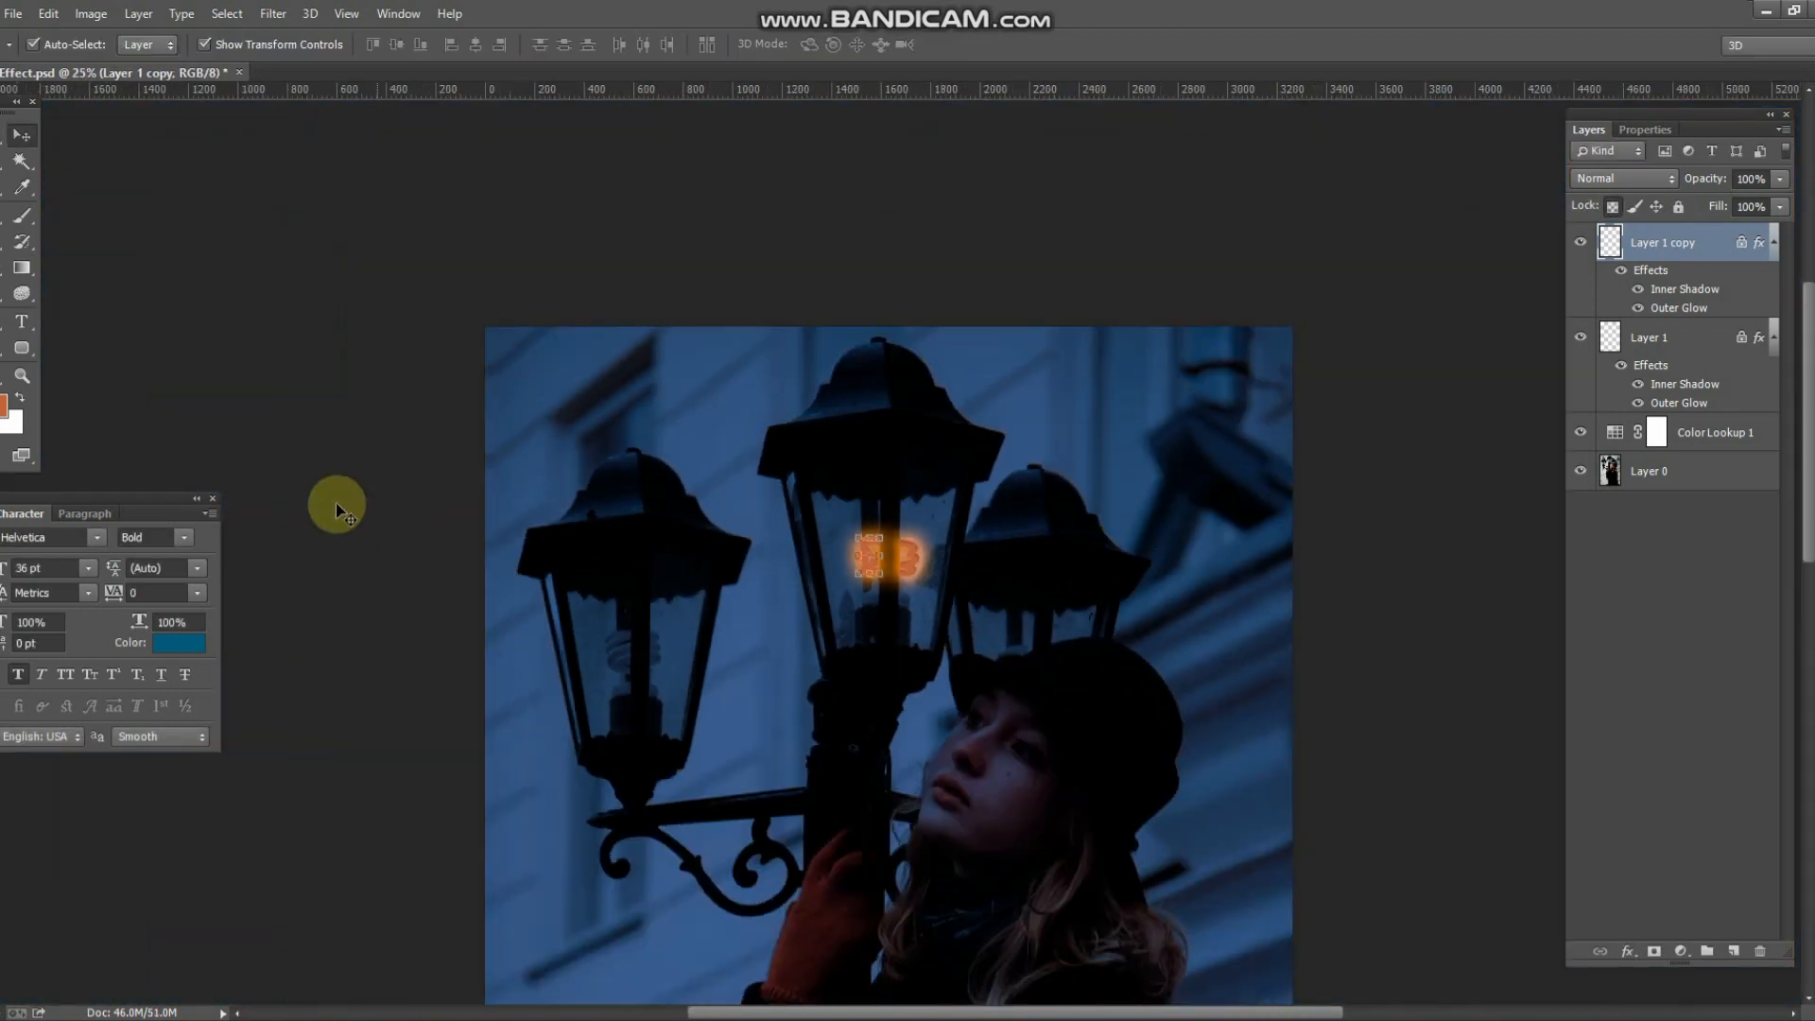
pyautogui.click(214, 449)
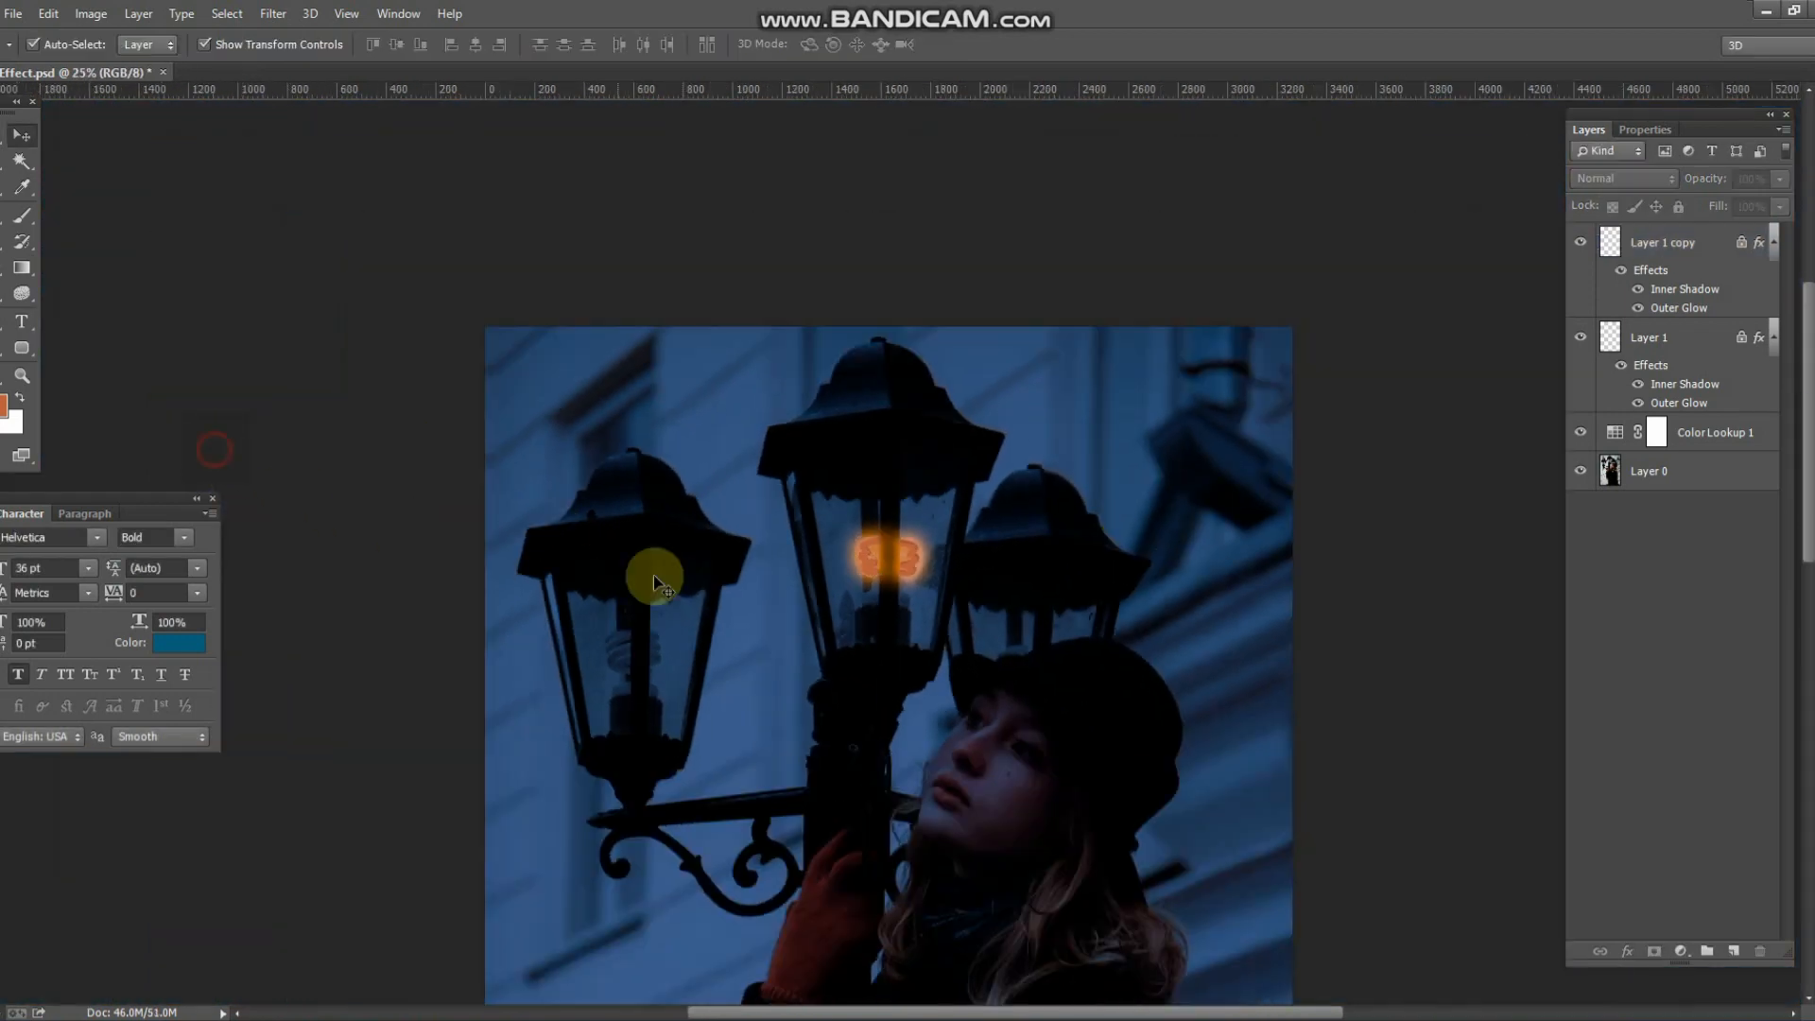
pyautogui.scroll(6, 673, 600)
pyautogui.click(1015, 529)
pyautogui.keyDown('shift'); pyautogui.click(1082, 518); pyautogui.keyUp('shift')
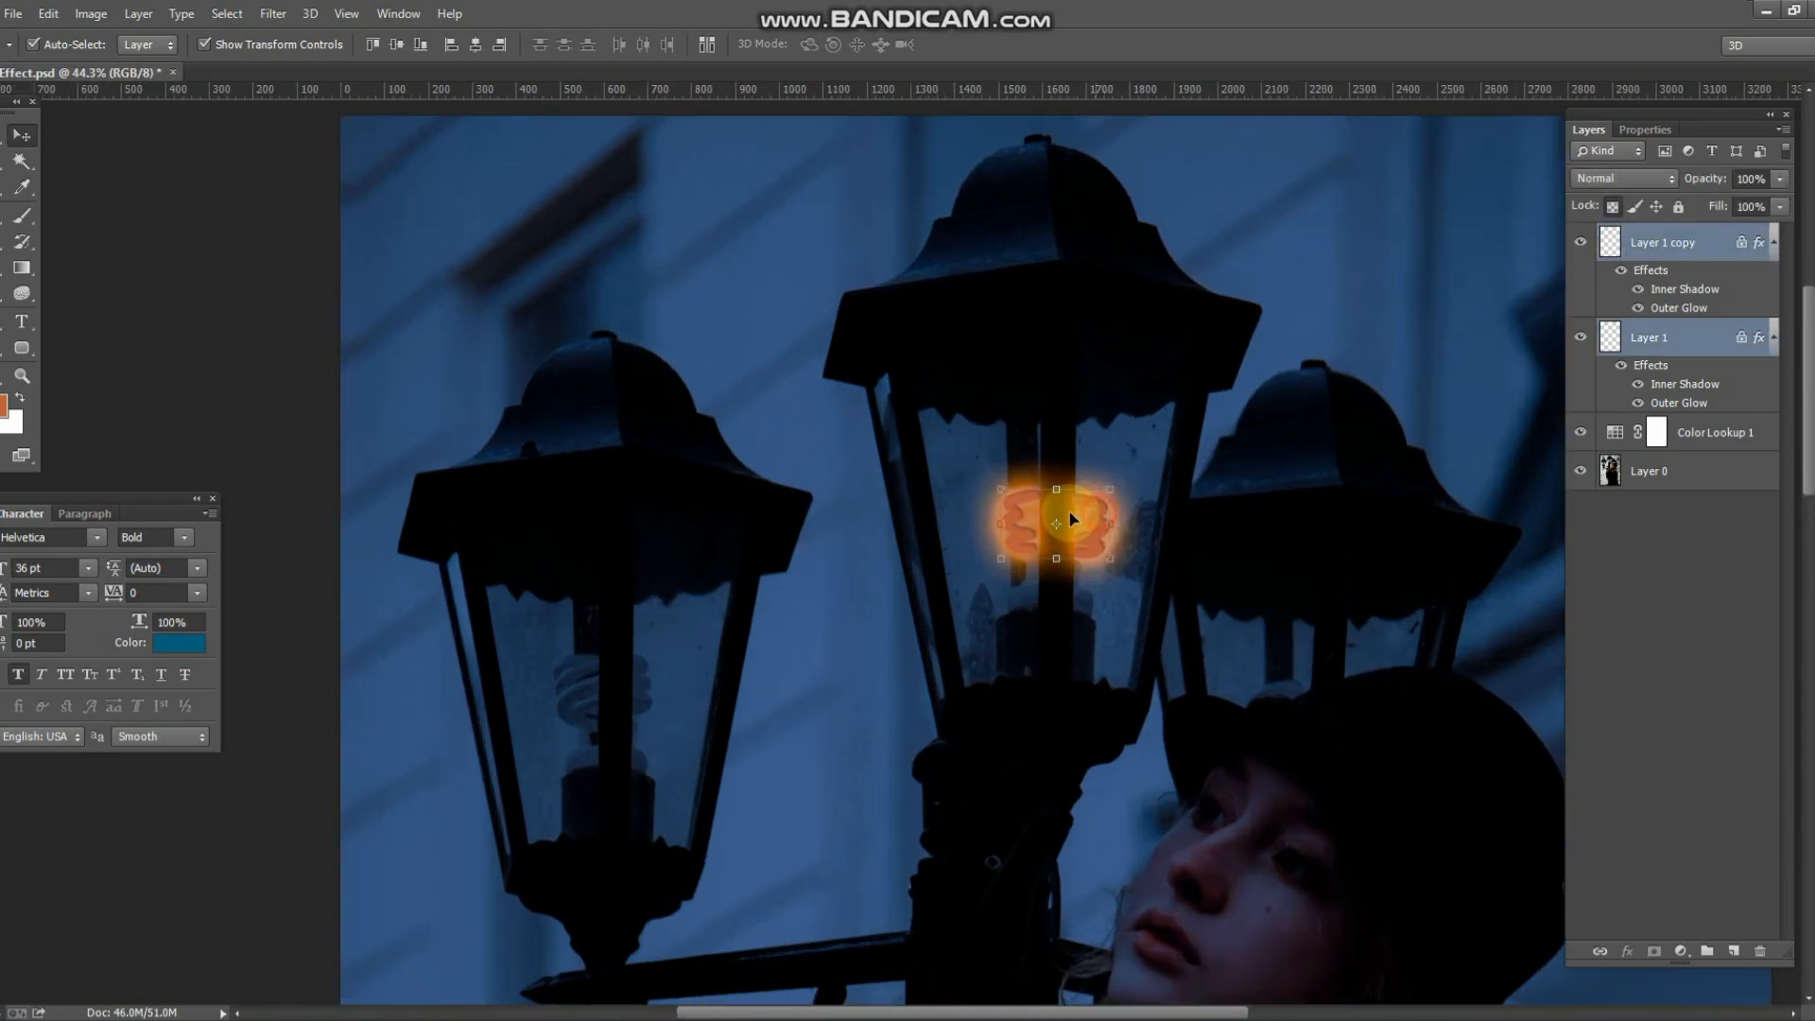
pyautogui.moveTo(1012, 512); pyautogui.dragTo(568, 673)
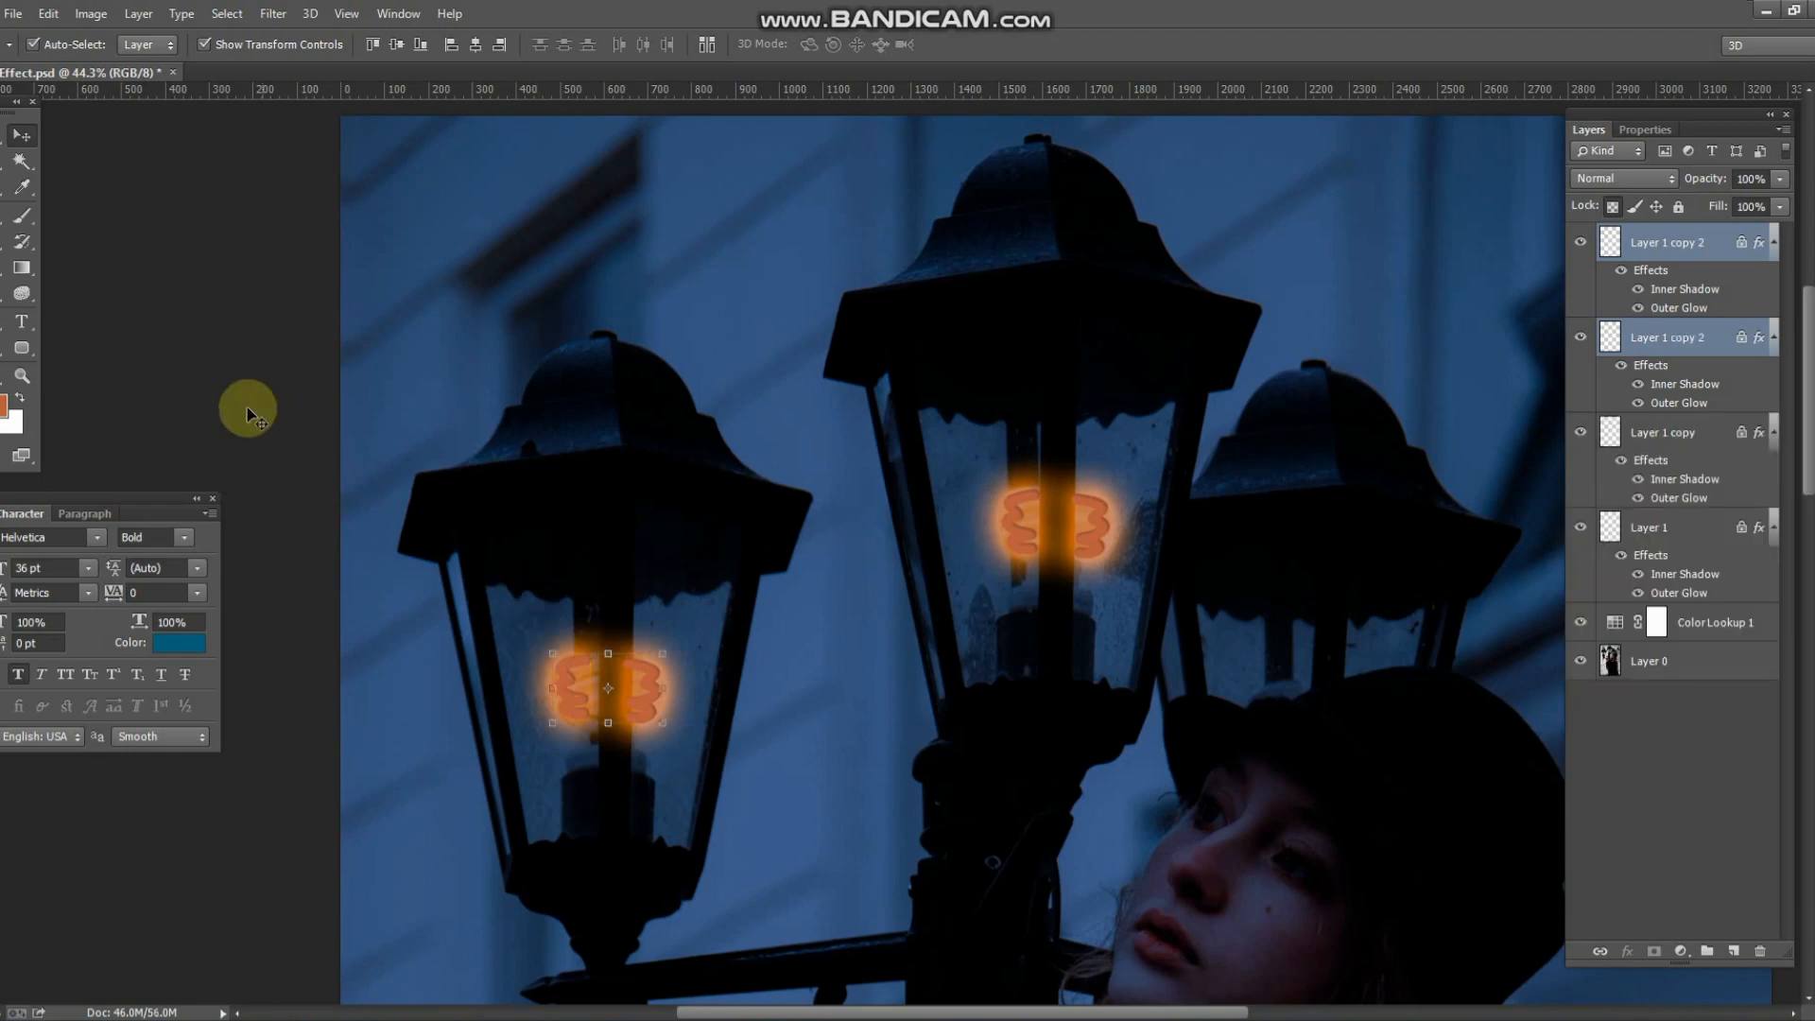
pyautogui.hotkey('ctrl', 's')
# - Add a new layer directly above Layer 1, and try a 600 px brush dab over the middle lamp's bulb
pyautogui.scroll(-3, 1026, 487)
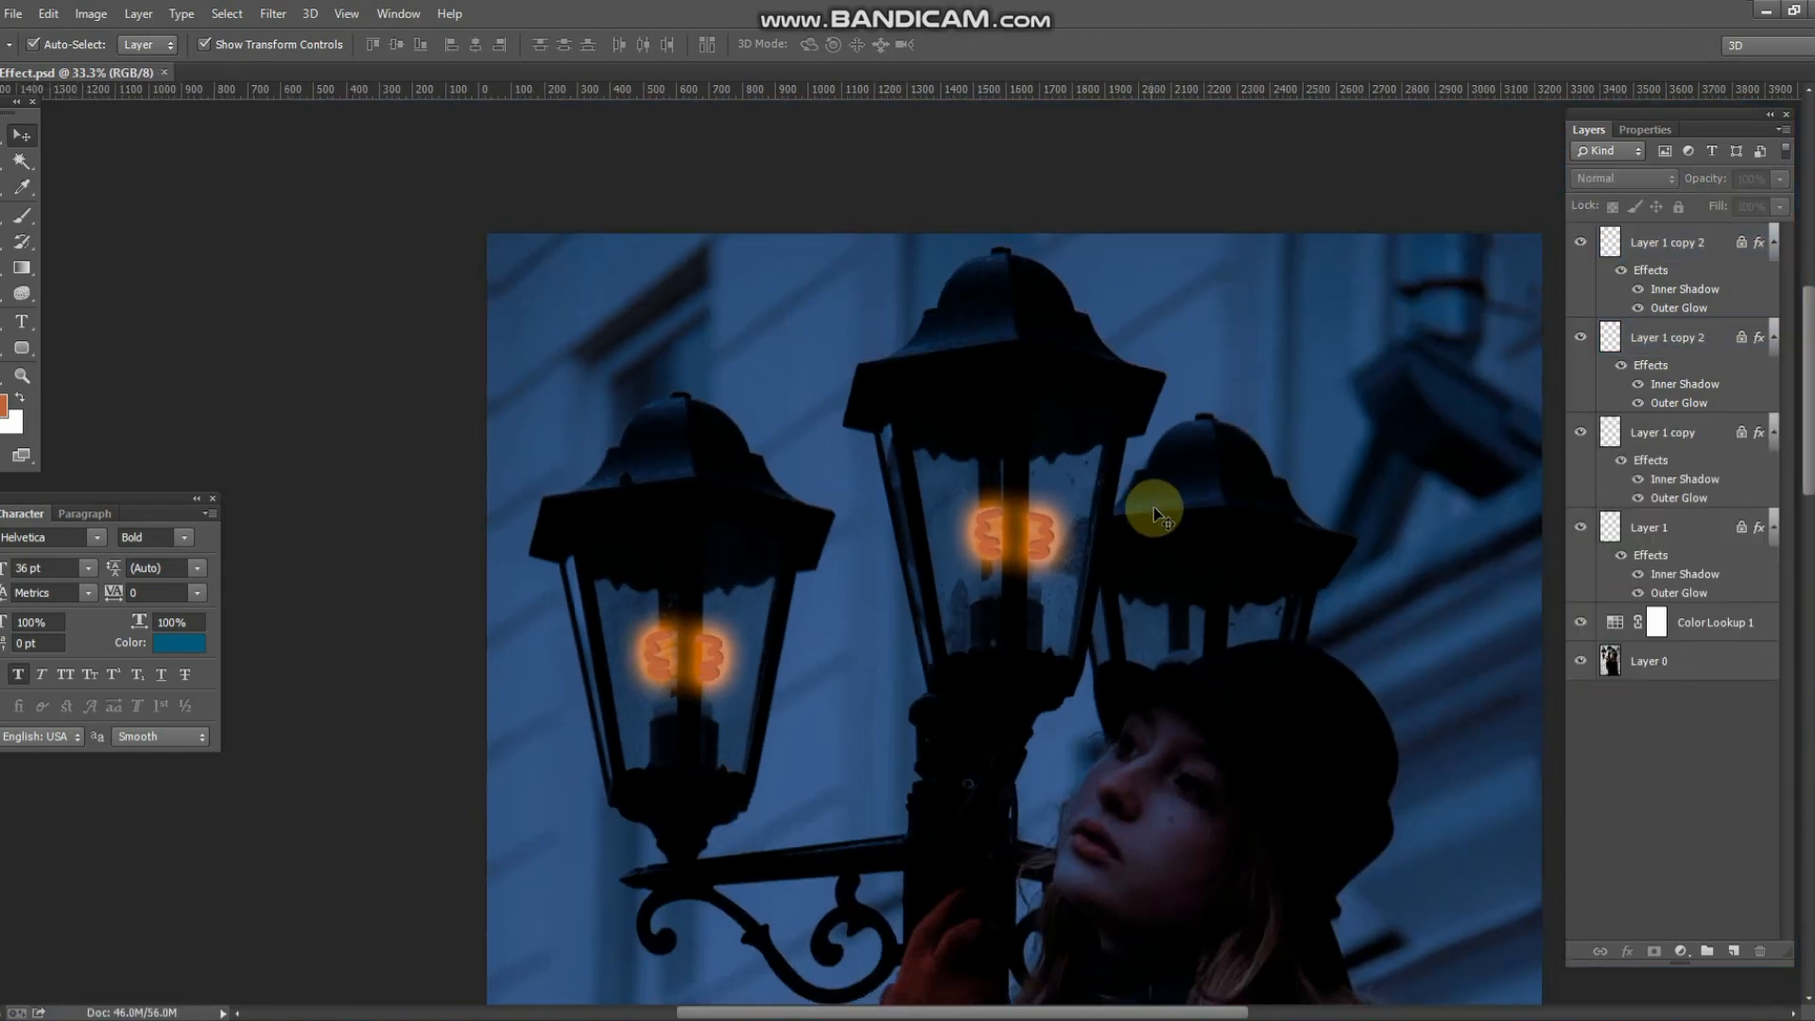
pyautogui.scroll(3, 1152, 507)
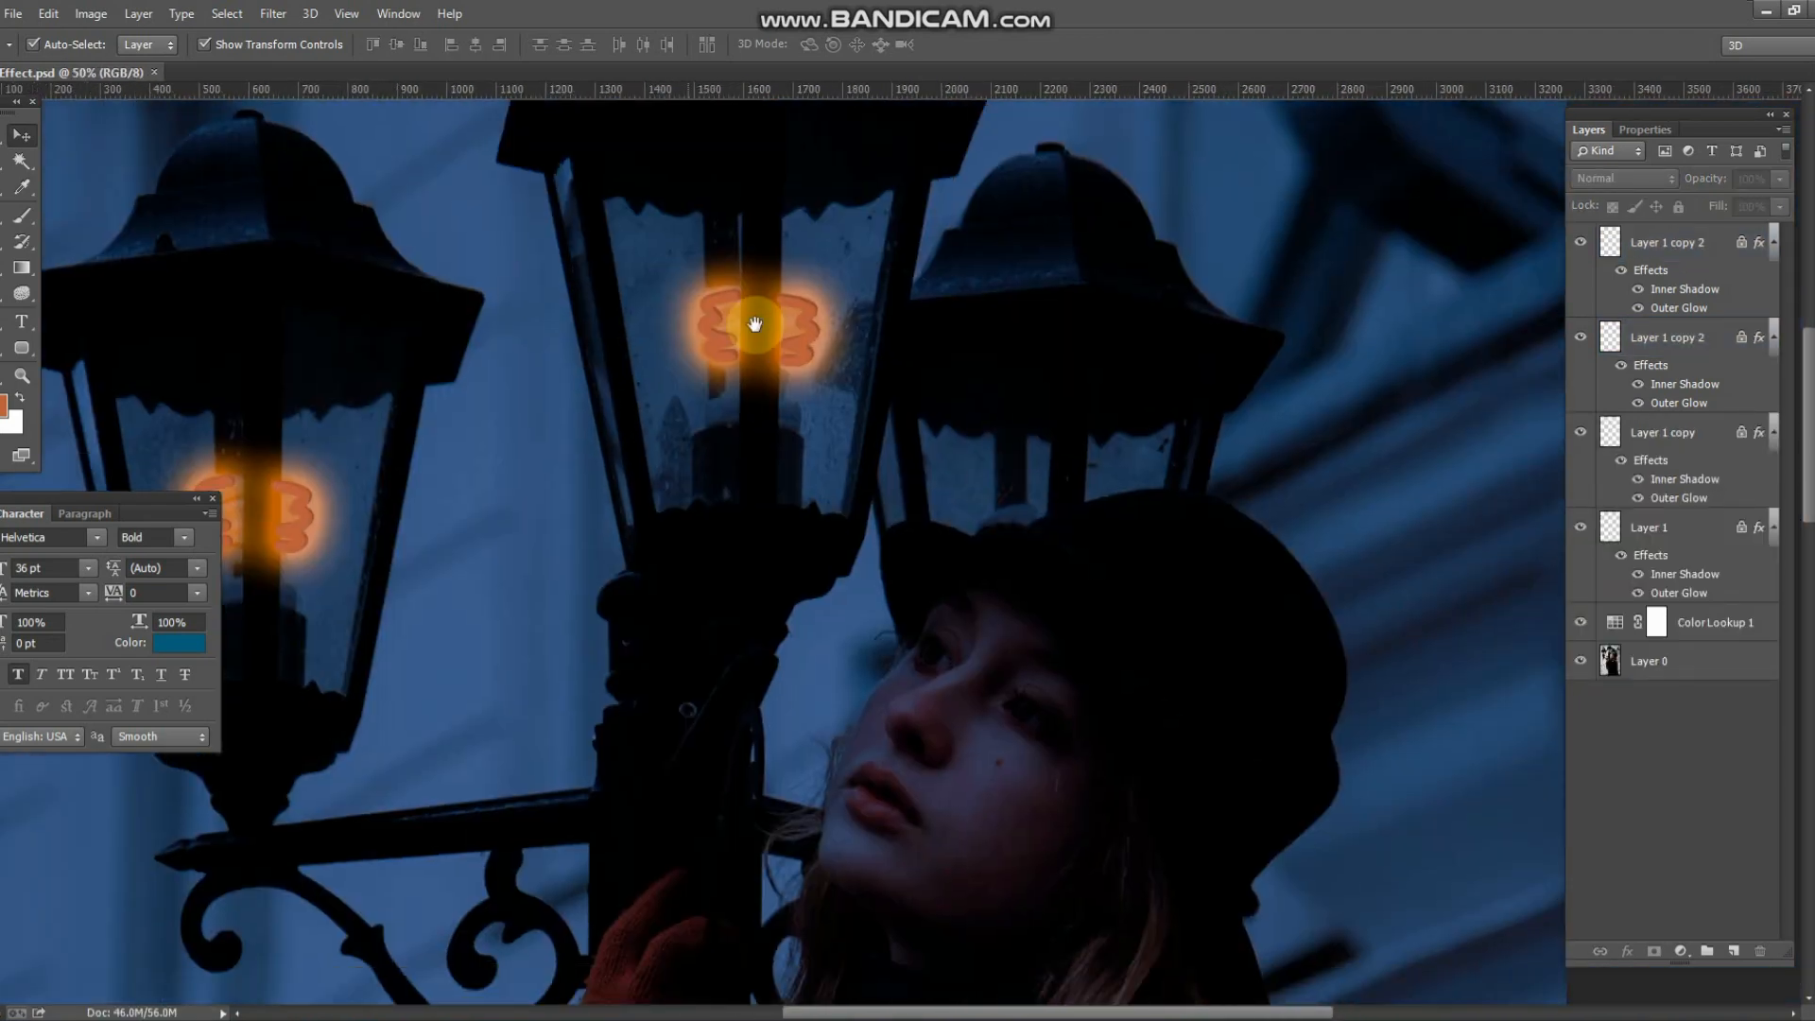
pyautogui.click(819, 341)
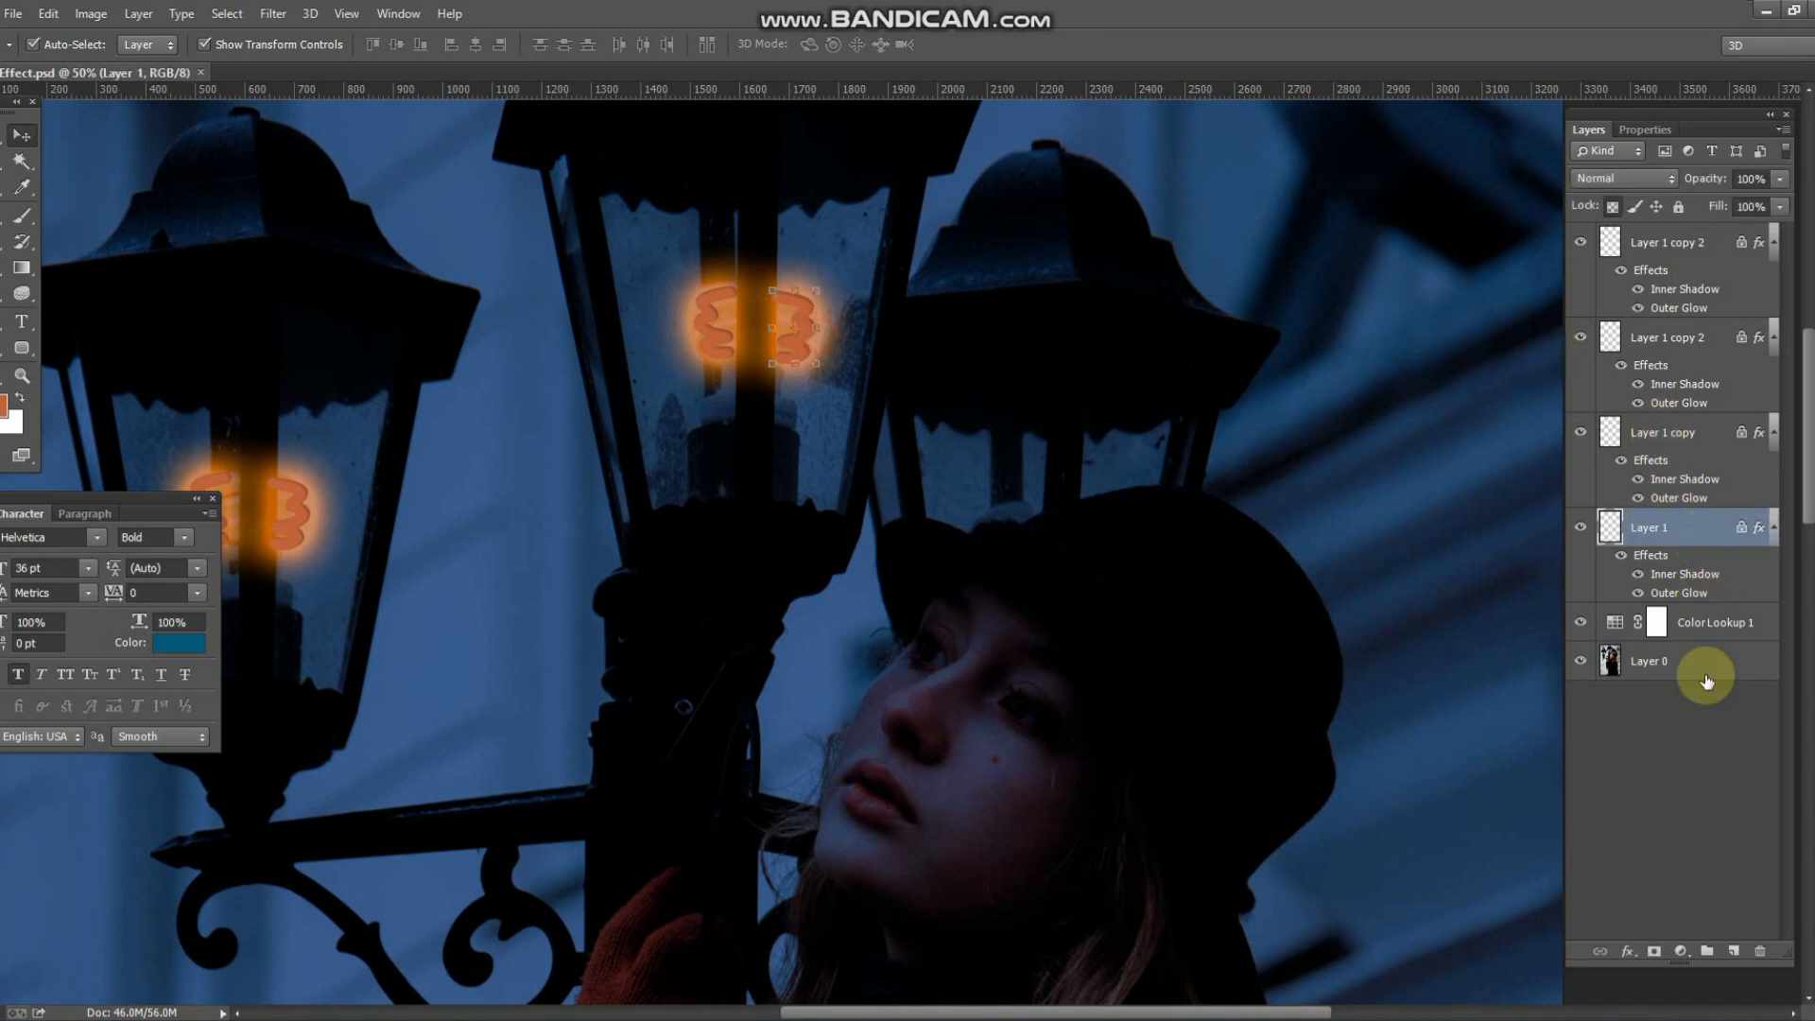
pyautogui.click(1739, 949)
pyautogui.press('b')
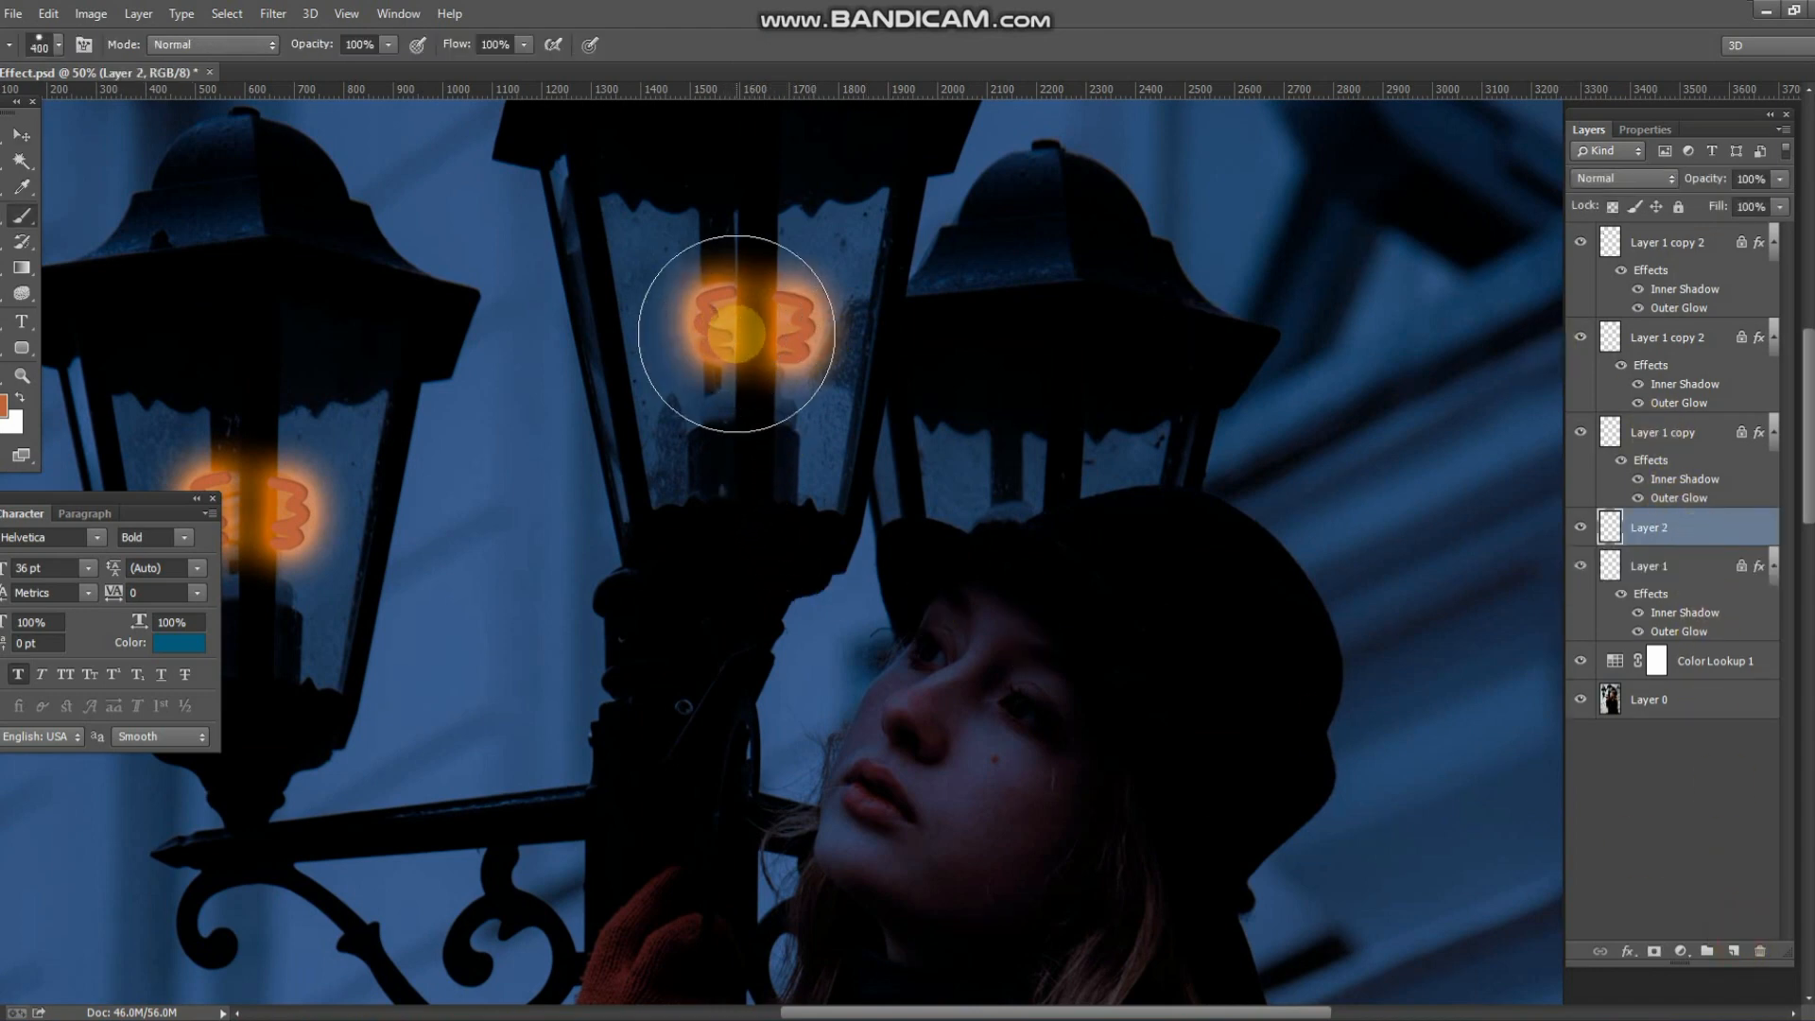
pyautogui.press(']')
pyautogui.press(']')
pyautogui.click(745, 331)
pyautogui.hotkey('ctrl', 'z')
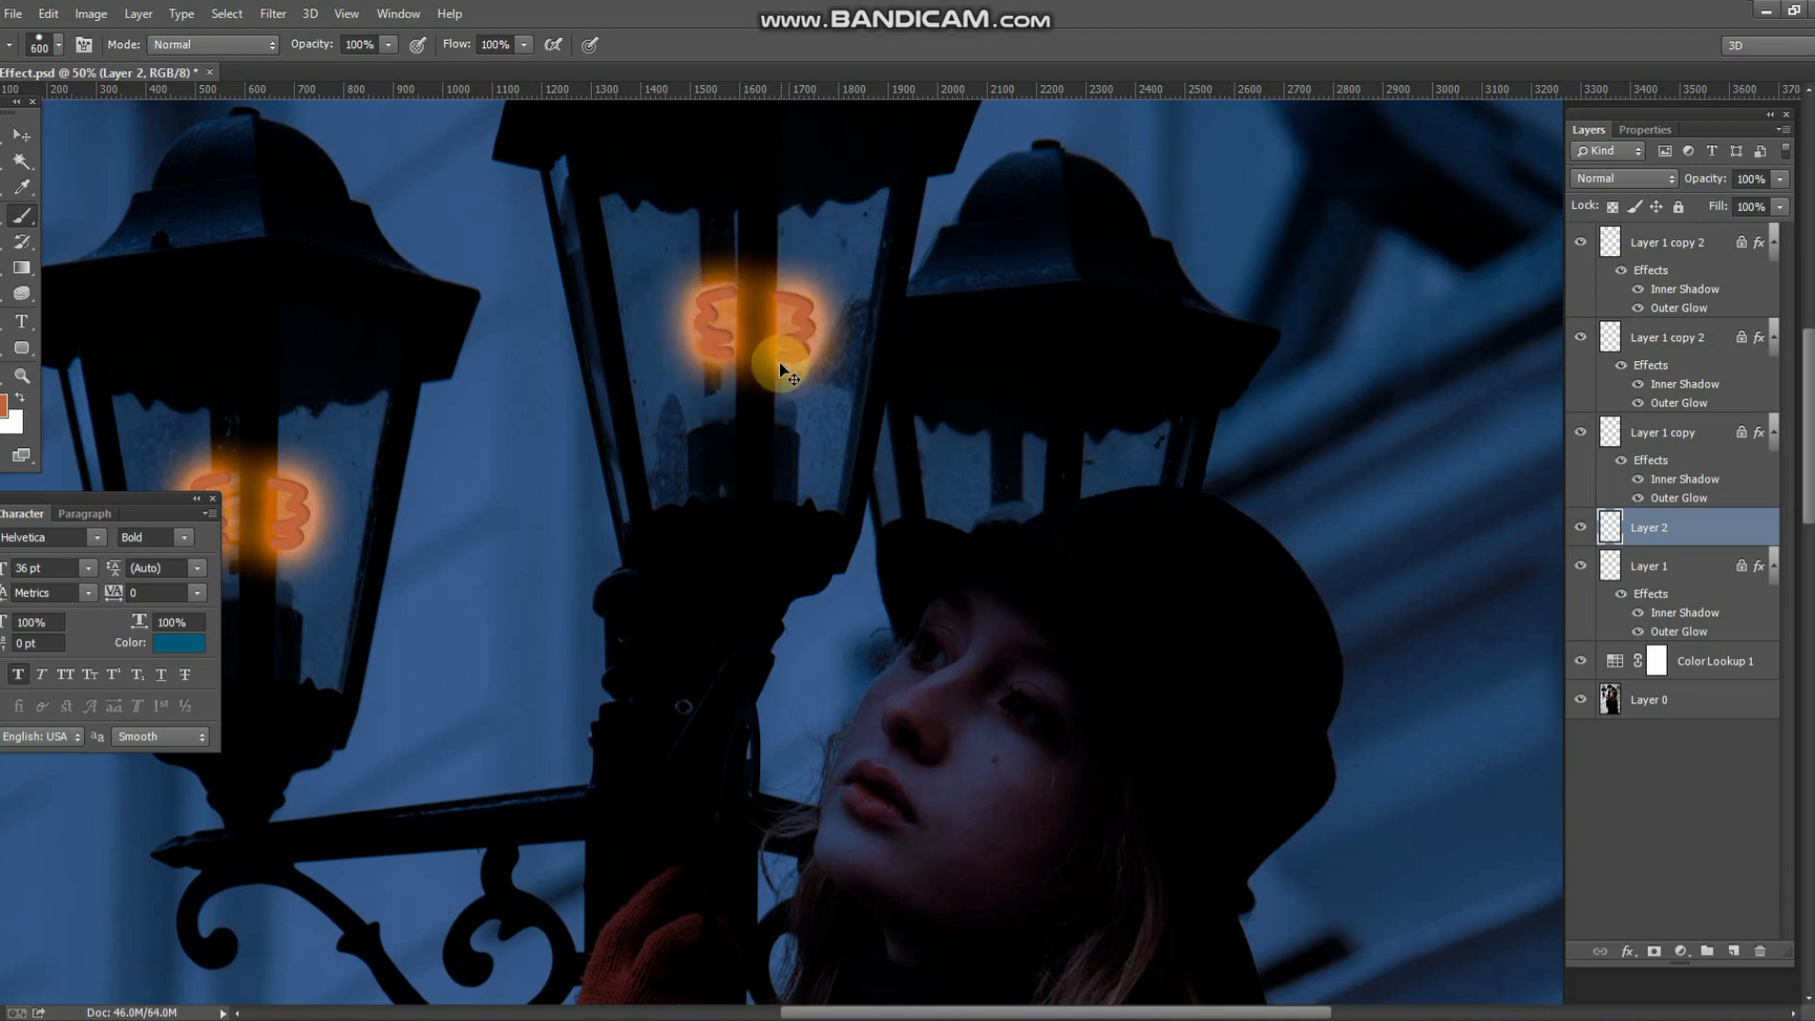
# - Set the brush hardness to 0% and paint soft orange glow dabs over the middle lamp's bulb on Layer 2
pyautogui.rightClick(781, 368)
pyautogui.moveTo(981, 457); pyautogui.dragTo(752, 452)
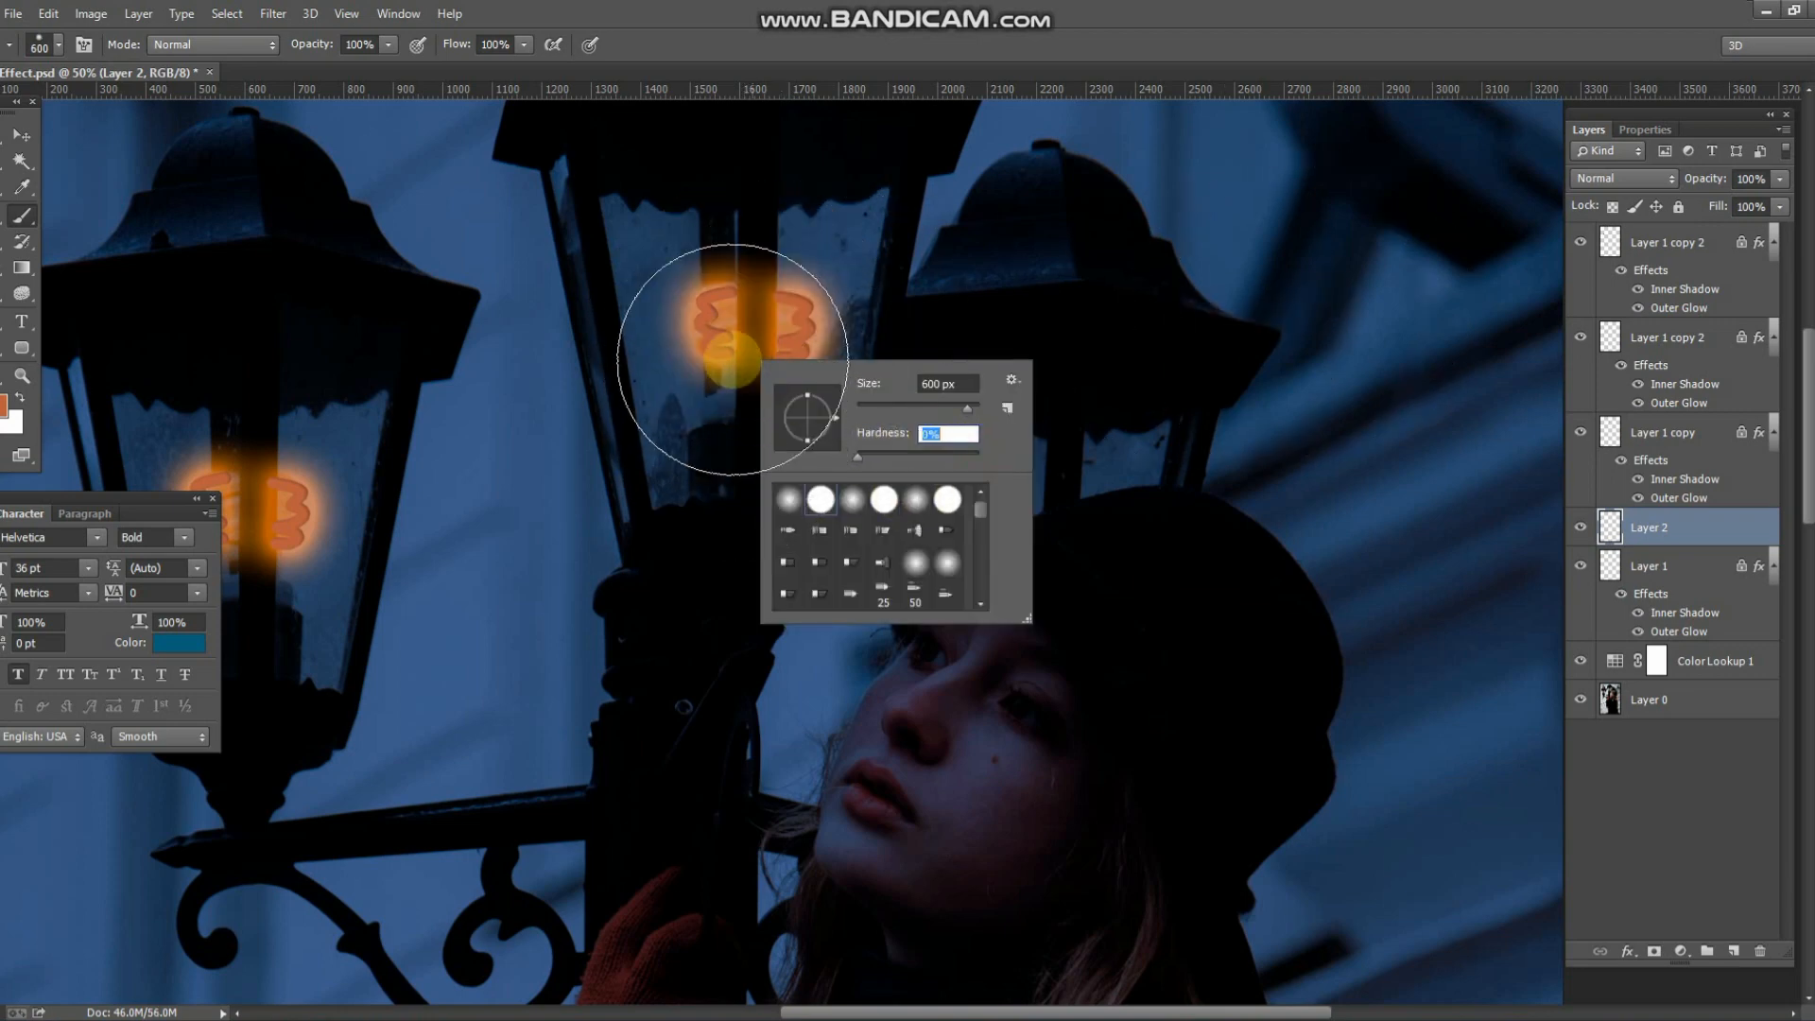
pyautogui.click(744, 352)
pyautogui.click(784, 334)
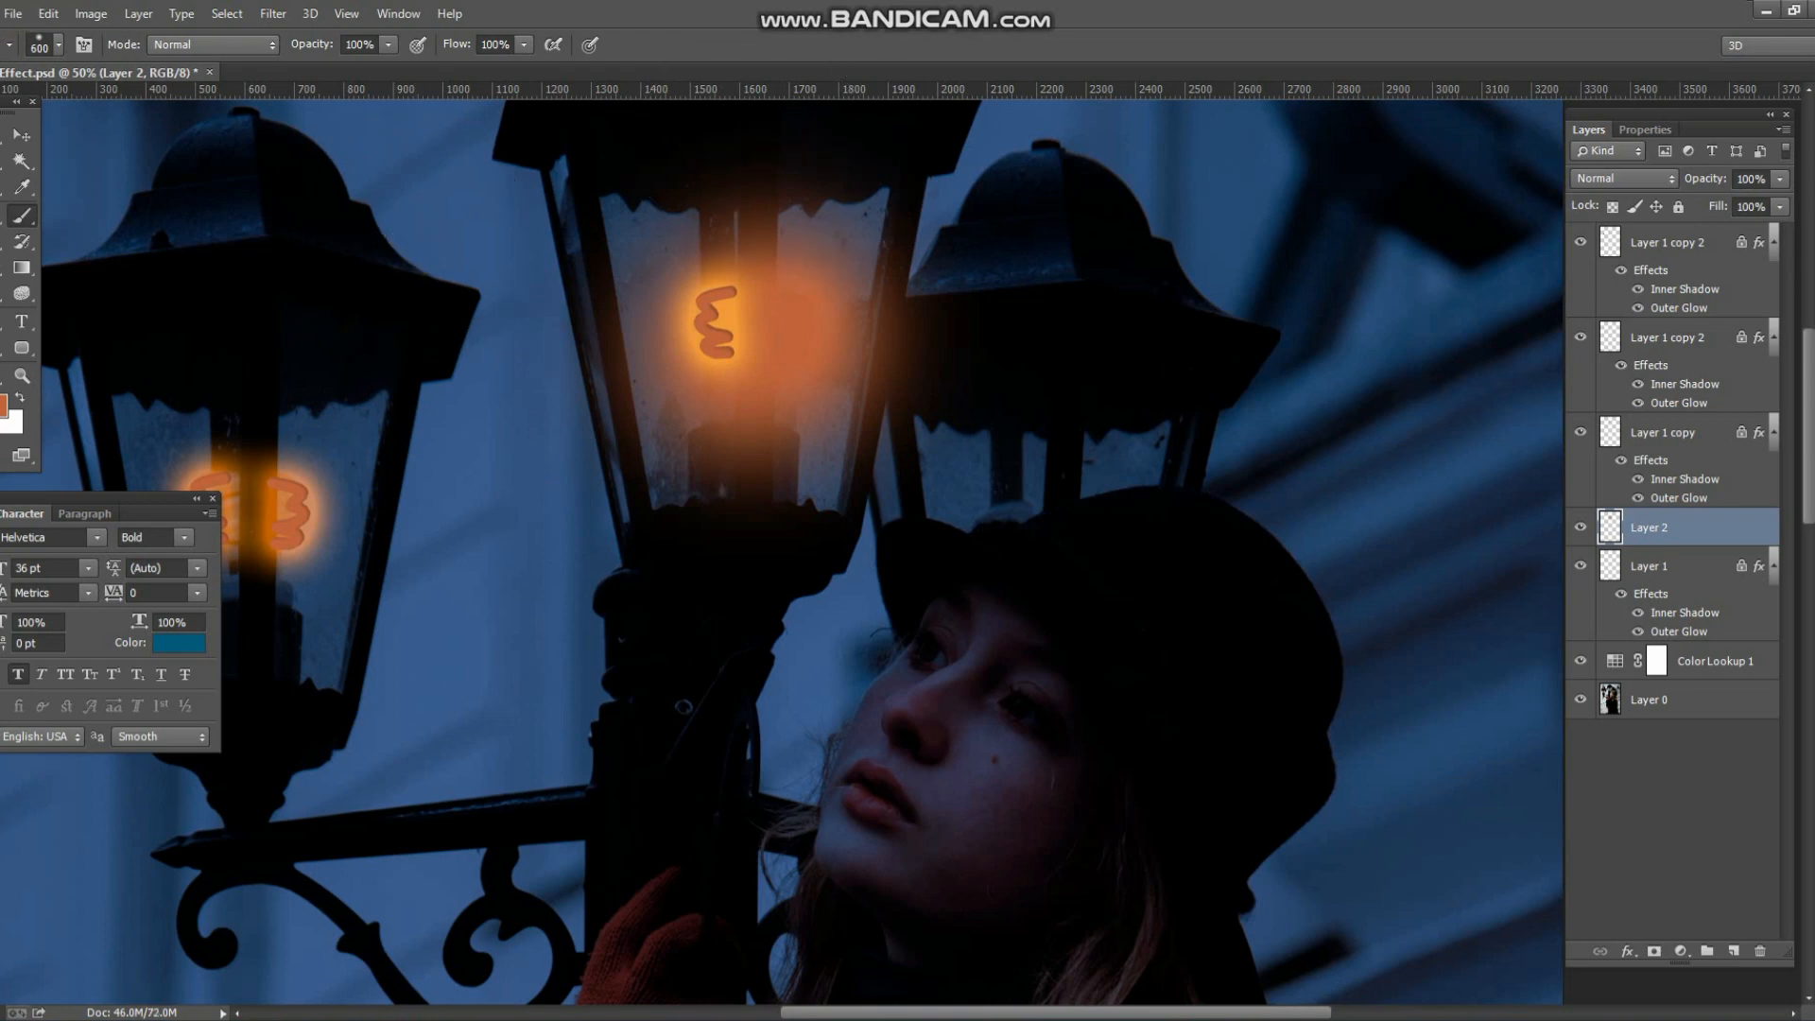
# - Set Layer 2's blend mode to Screen and slightly resize its glow around the middle lamp
pyautogui.click(17, 142)
pyautogui.doubleClick(1649, 186)
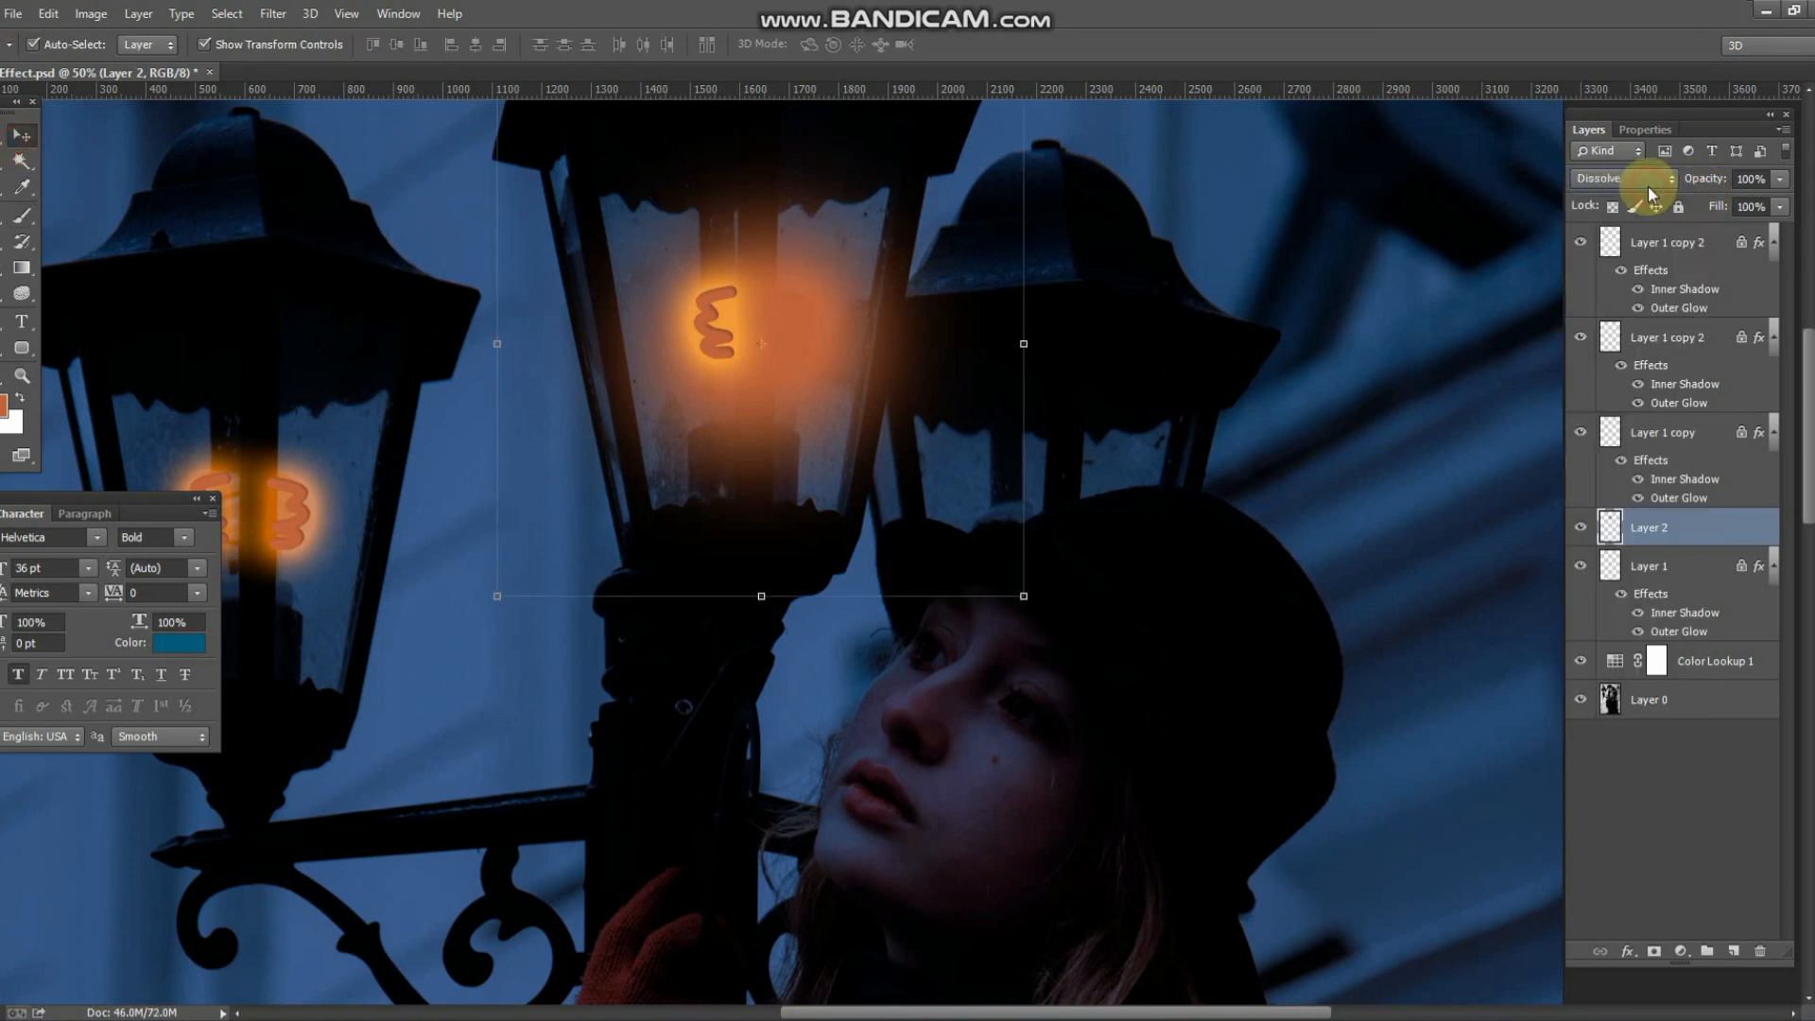
pyautogui.scroll(-7, 1646, 186)
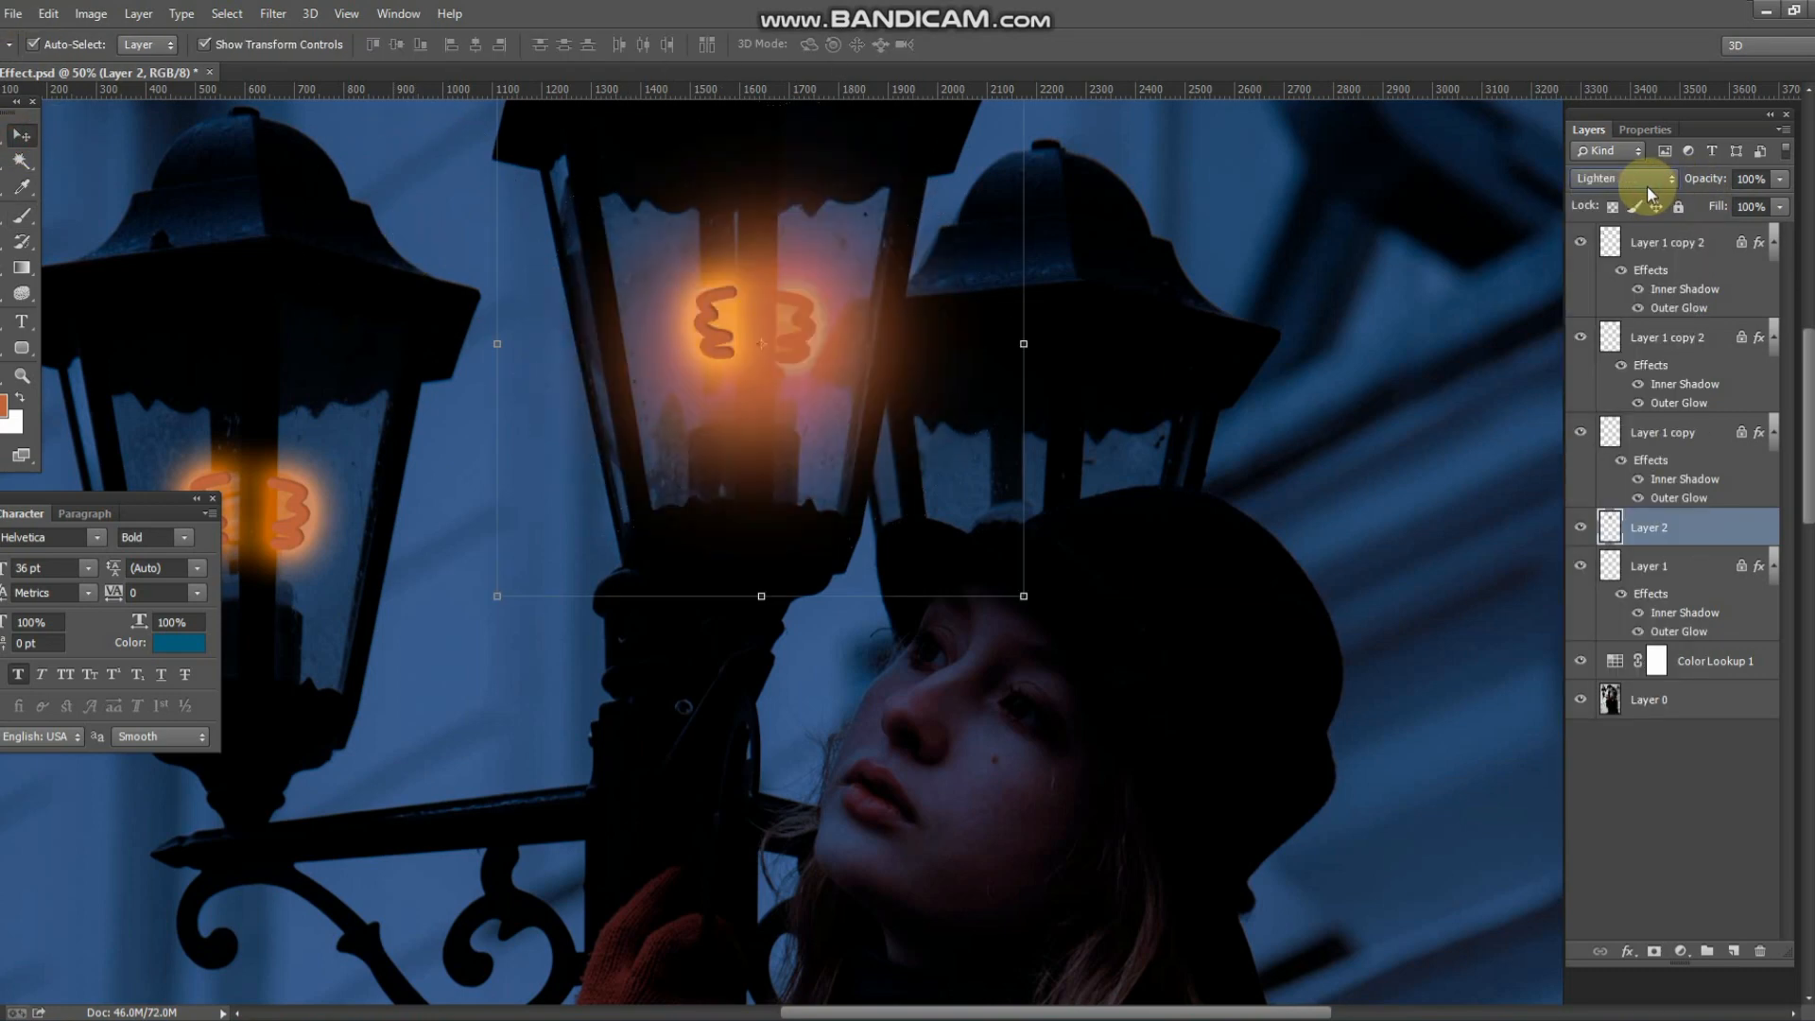
pyautogui.scroll(-1, 1647, 185)
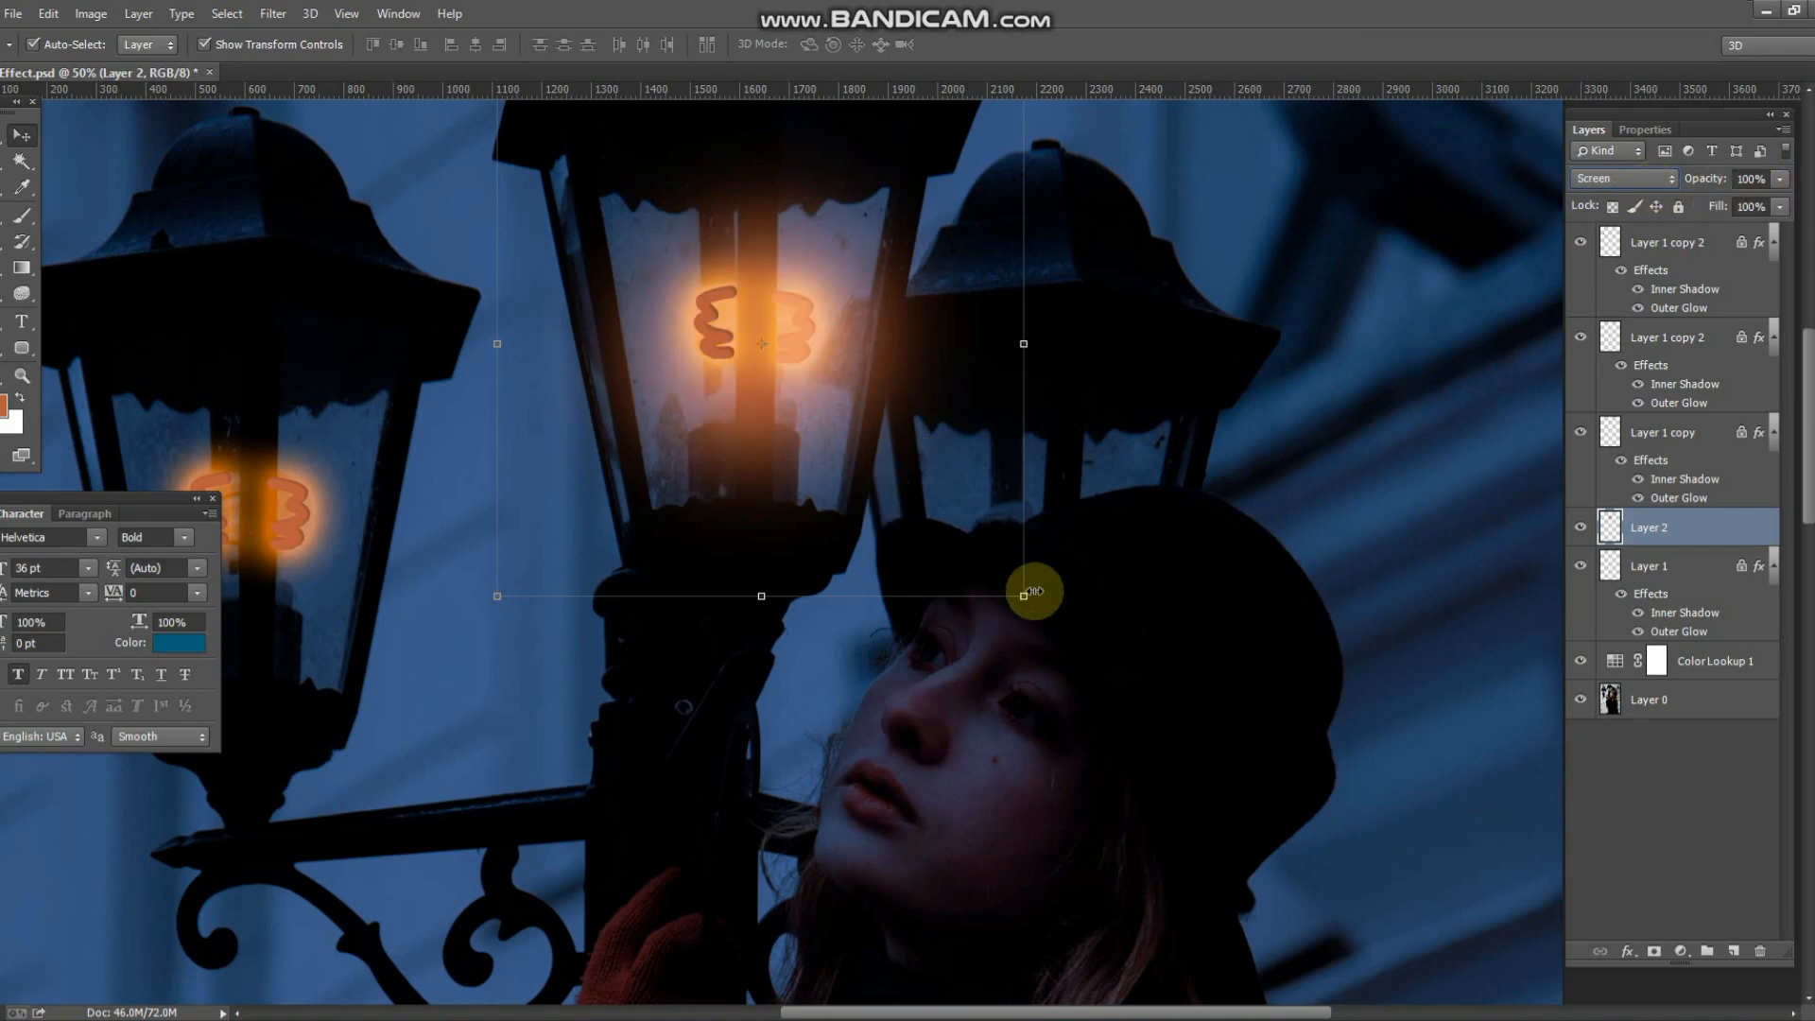
pyautogui.moveTo(1030, 592)
pyautogui.mouseDown()
pyautogui.moveTo(1122, 652)
pyautogui.moveTo(1029, 571)
pyautogui.mouseUp()
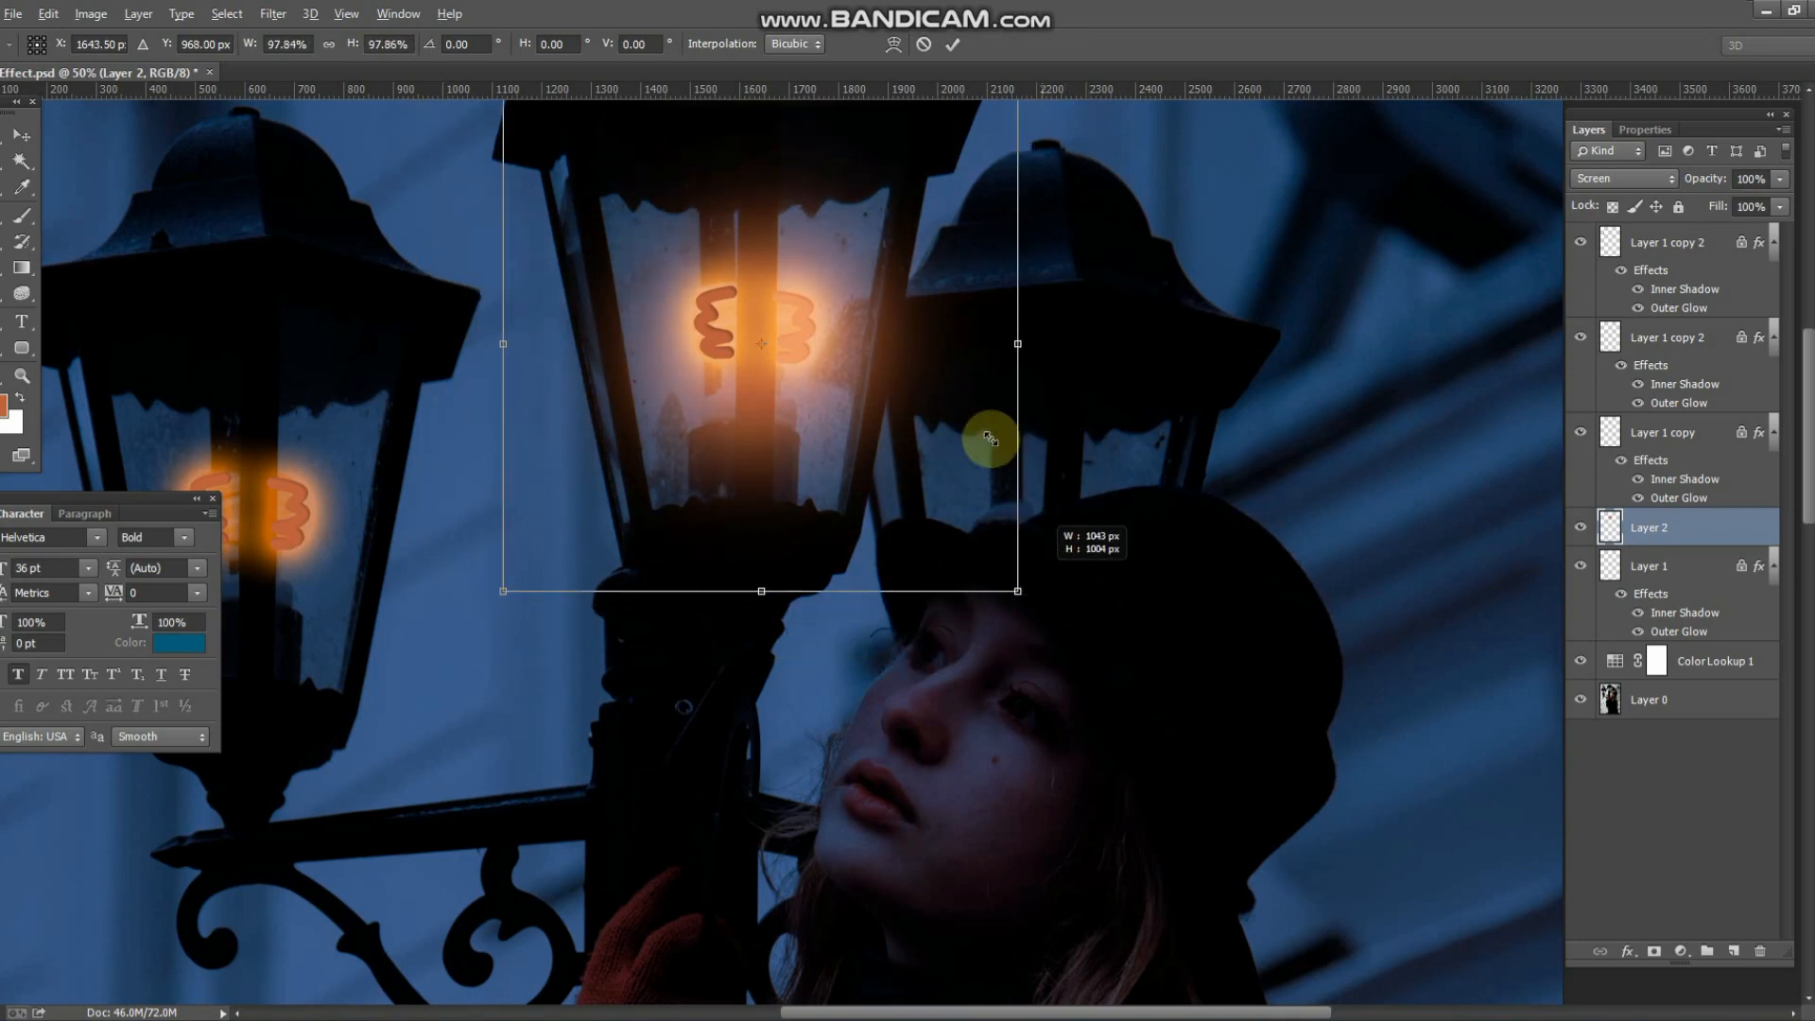
pyautogui.press('Return')
# - Duplicate Layer 2's glow, place the copy over the left lamp's bulb and scale it to about 88%
pyautogui.moveTo(746, 315); pyautogui.dragTo(567, 557)
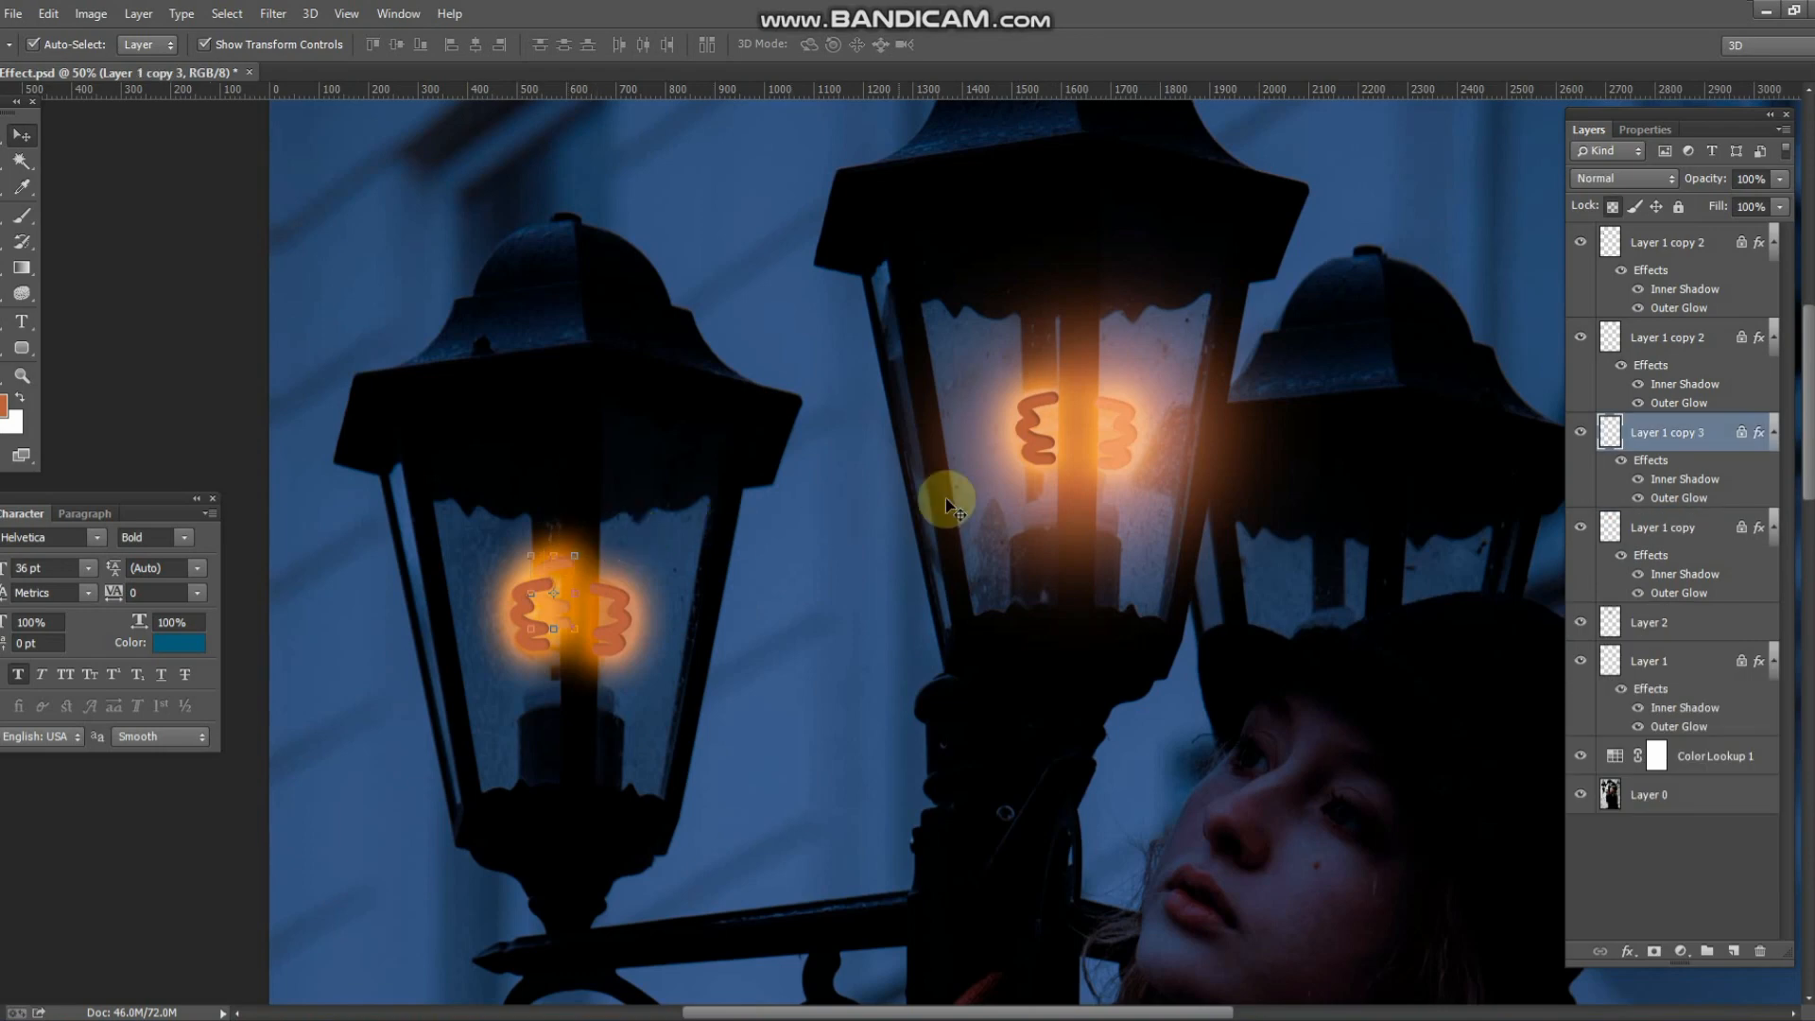
pyautogui.hotkey('ctrl', 'z')
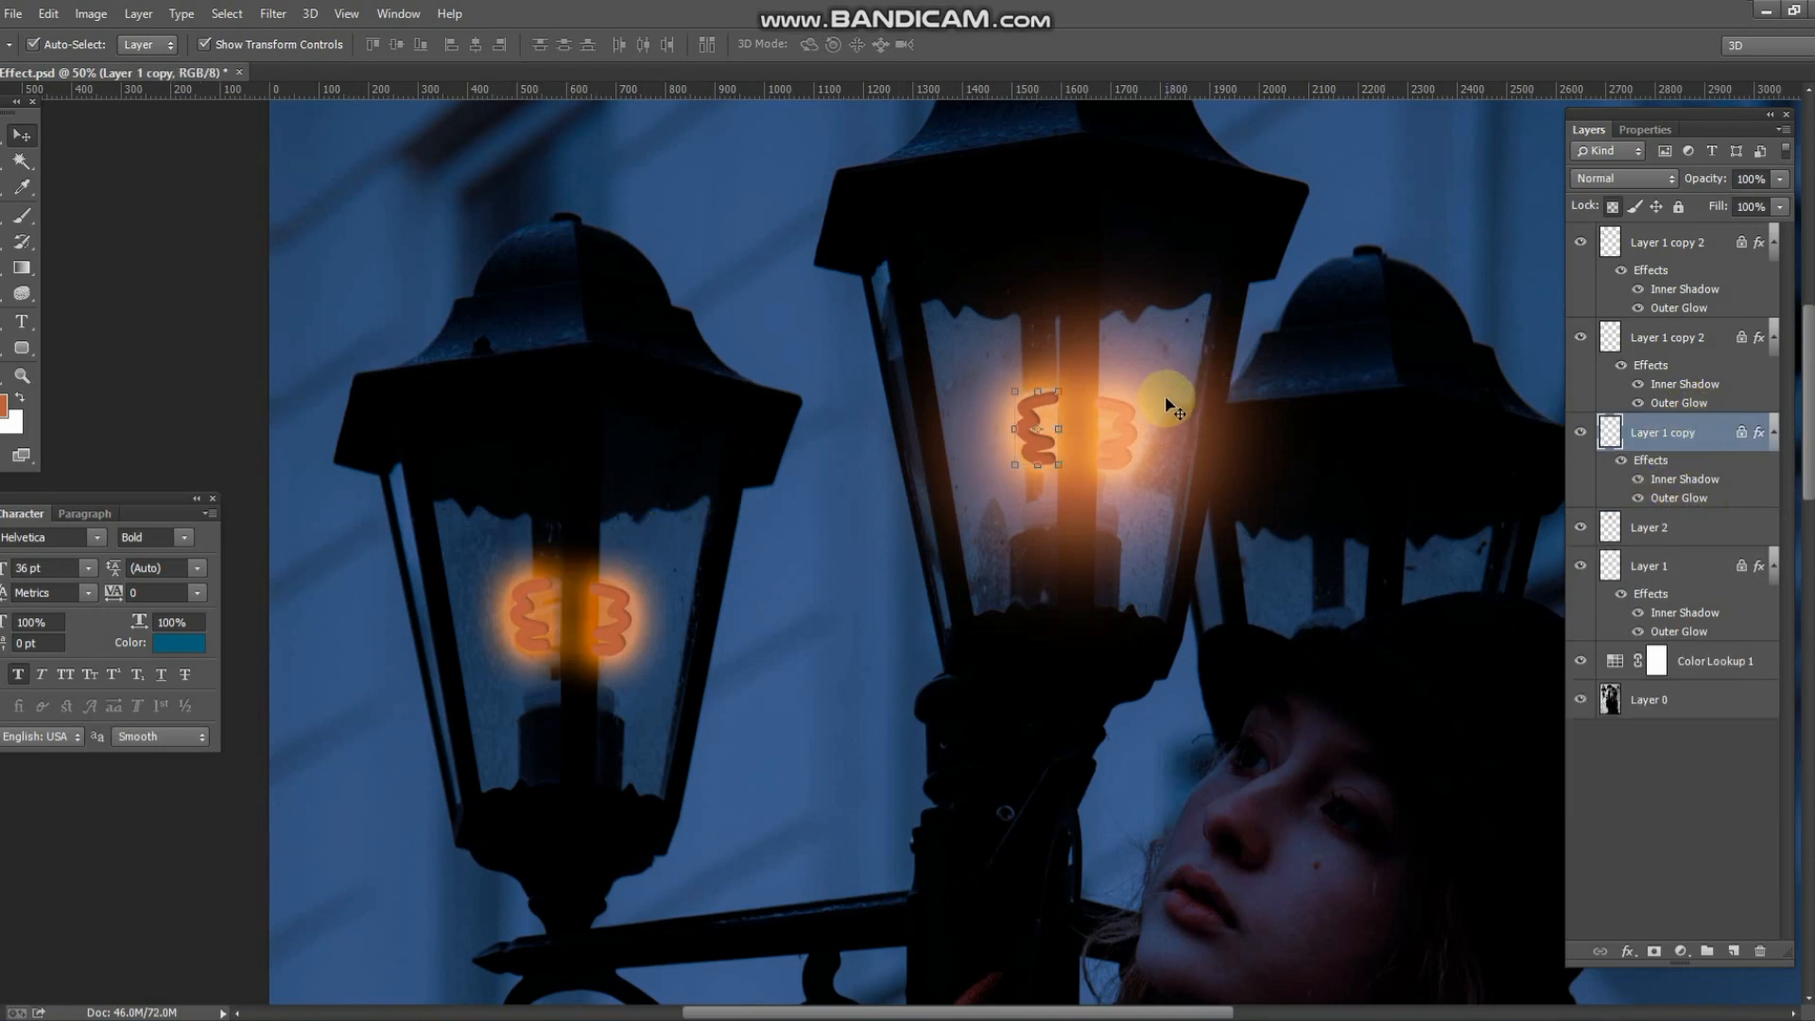
pyautogui.click(1155, 391)
pyautogui.hotkey('ctrl', 'j')
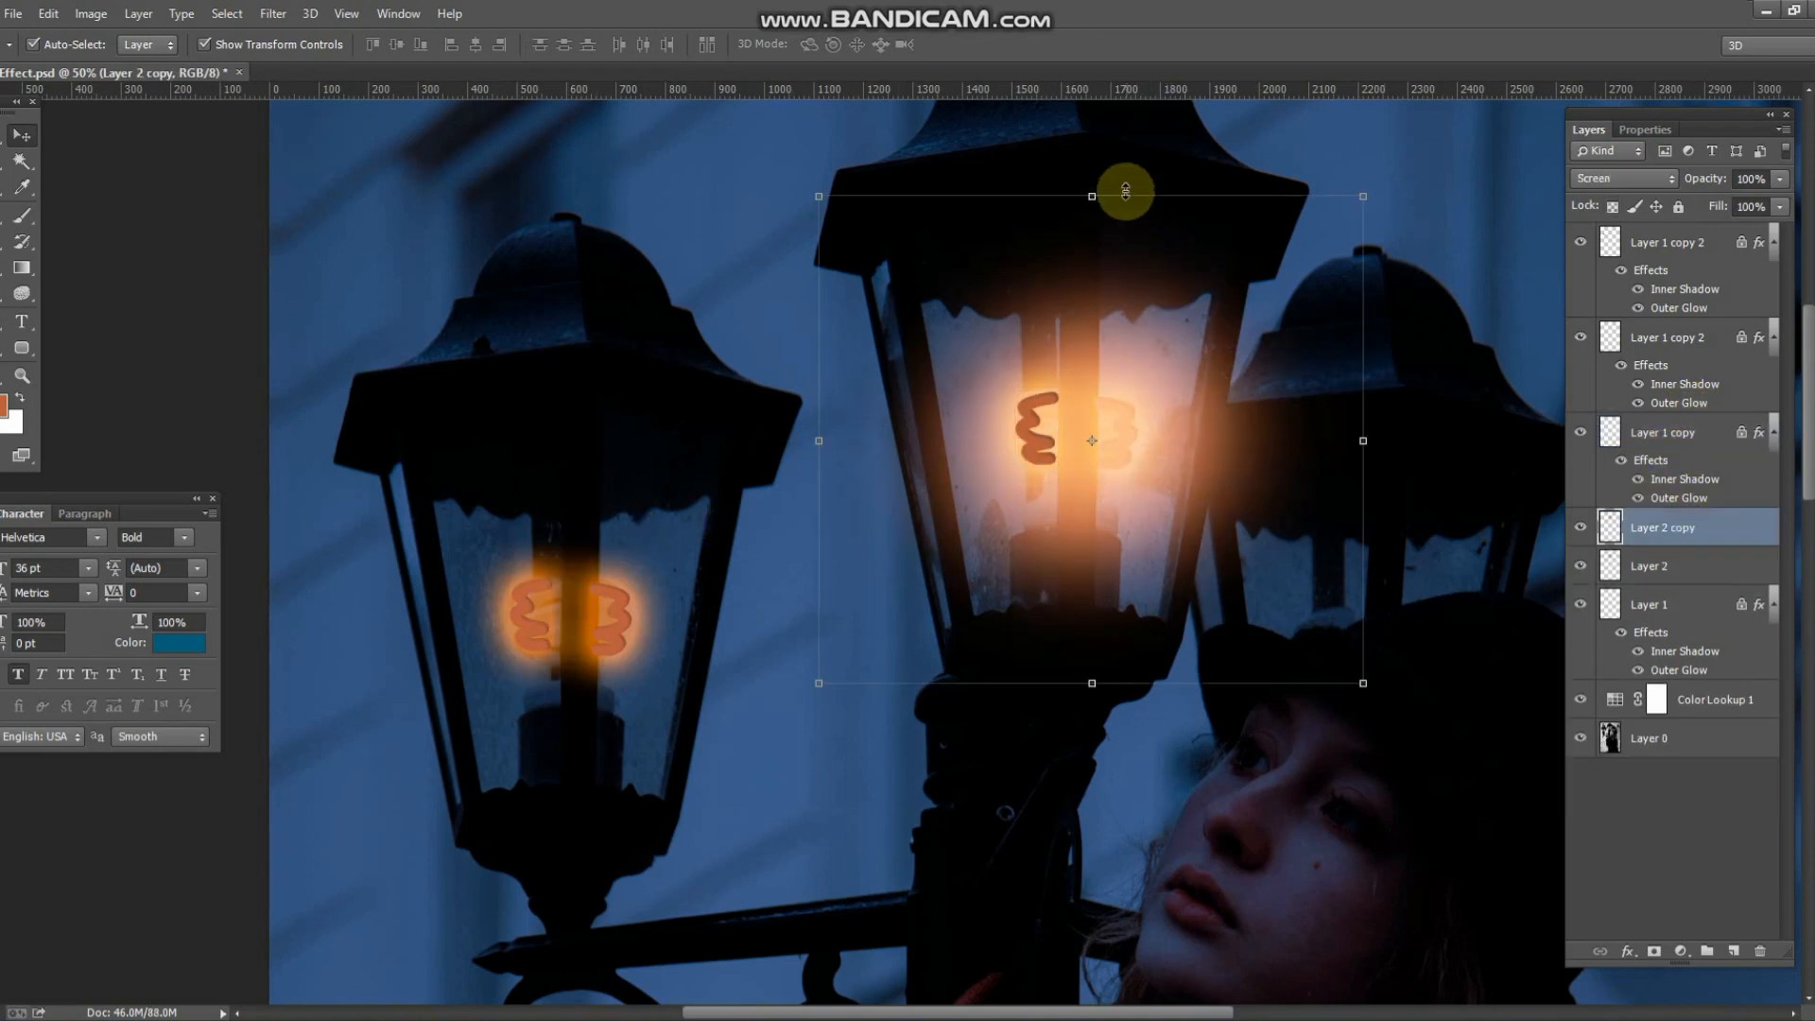
pyautogui.moveTo(1173, 381); pyautogui.dragTo(695, 570)
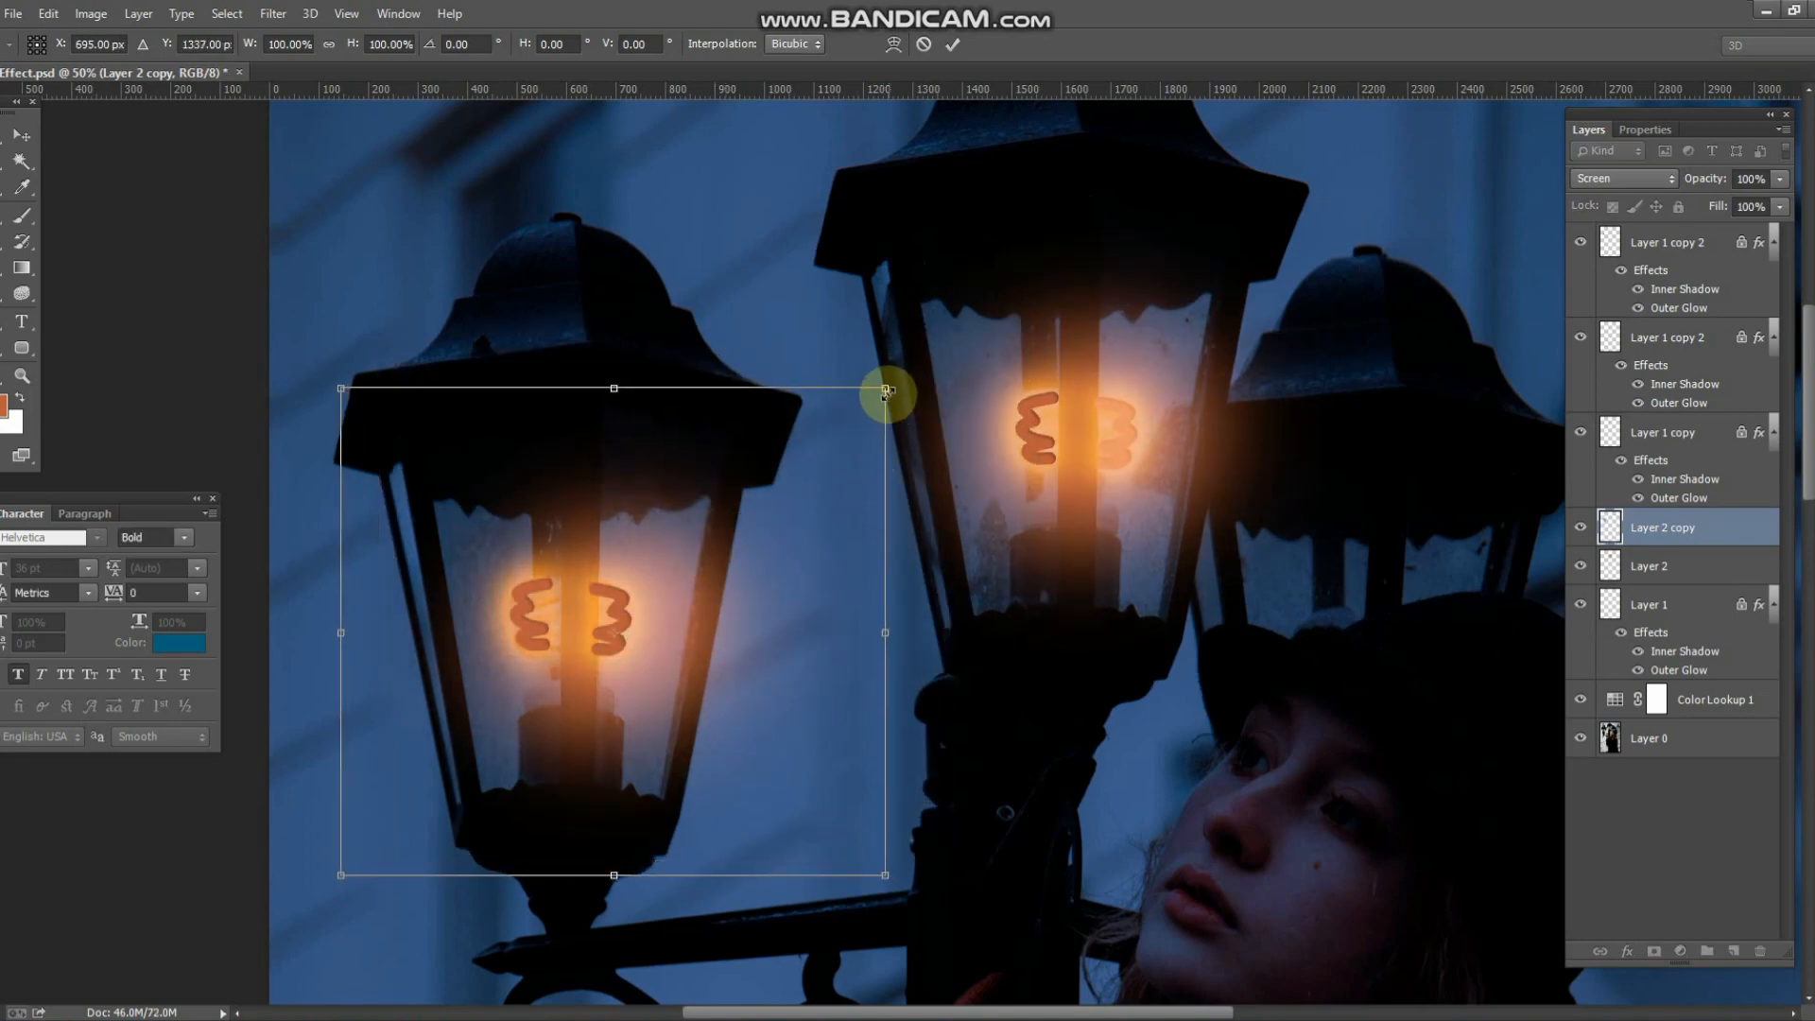
pyautogui.moveTo(886, 389); pyautogui.dragTo(821, 443)
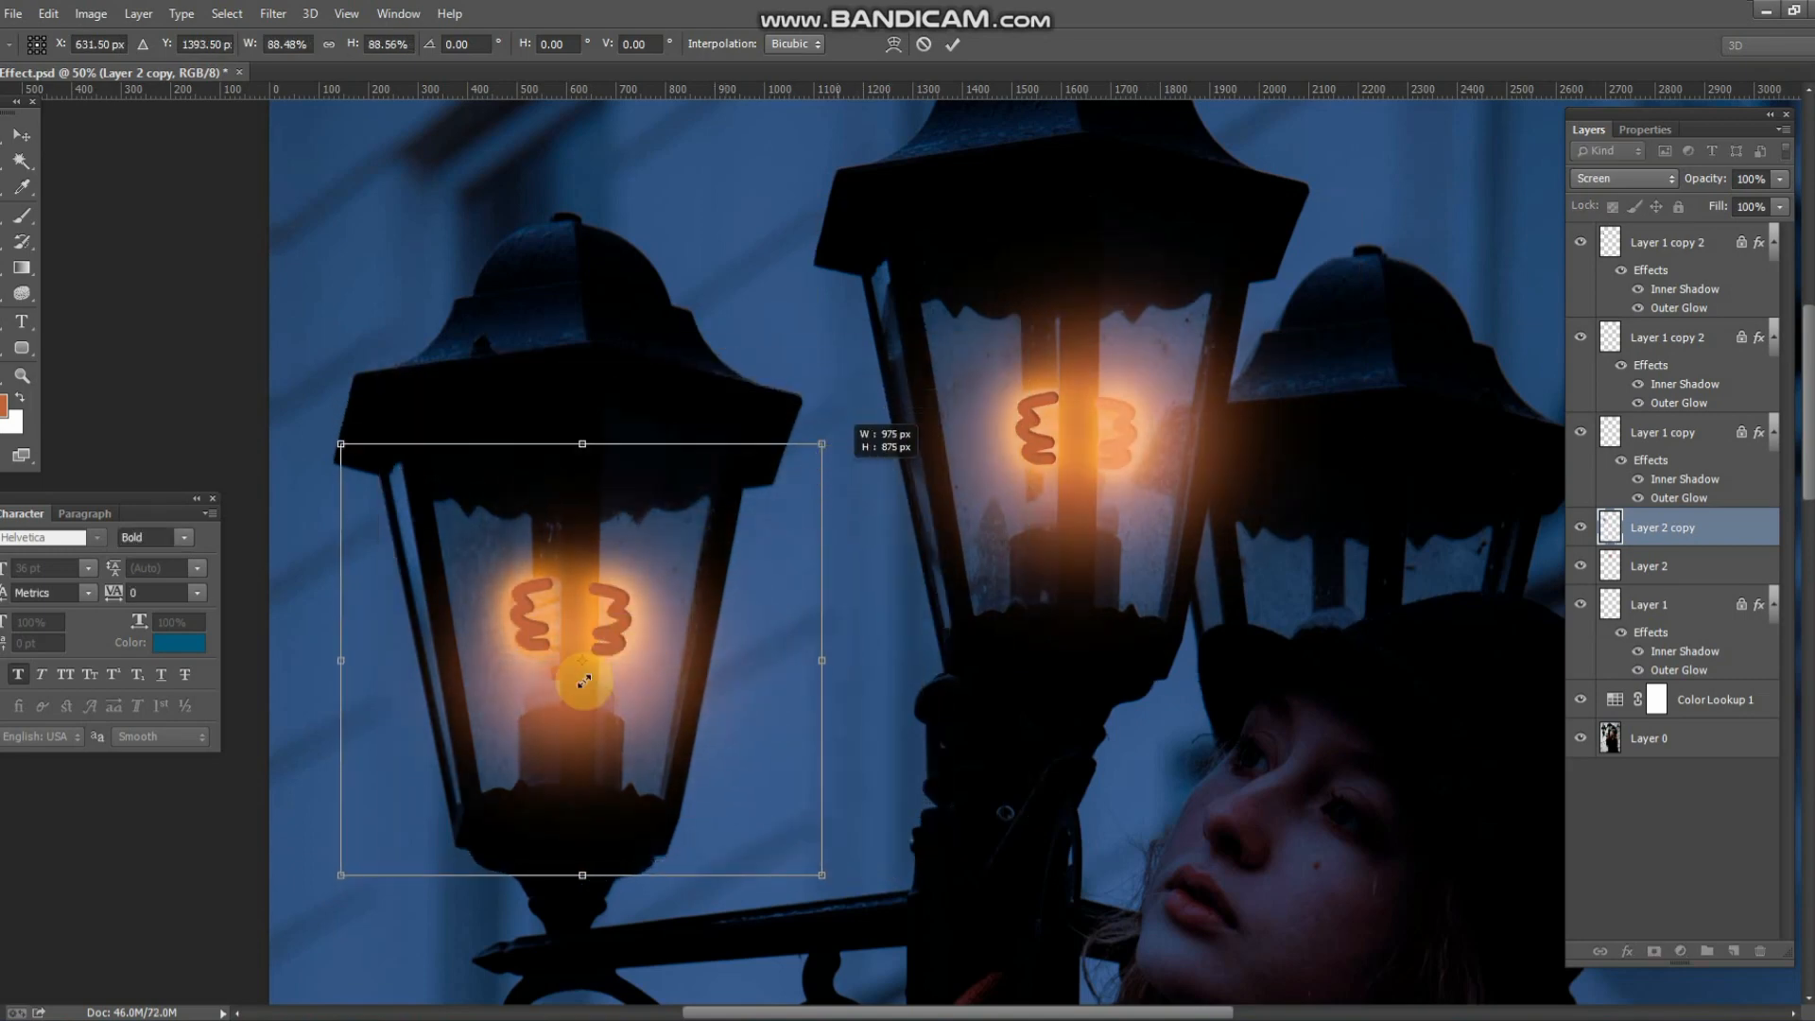
pyautogui.moveTo(611, 637); pyautogui.dragTo(610, 611)
pyautogui.press('Return')
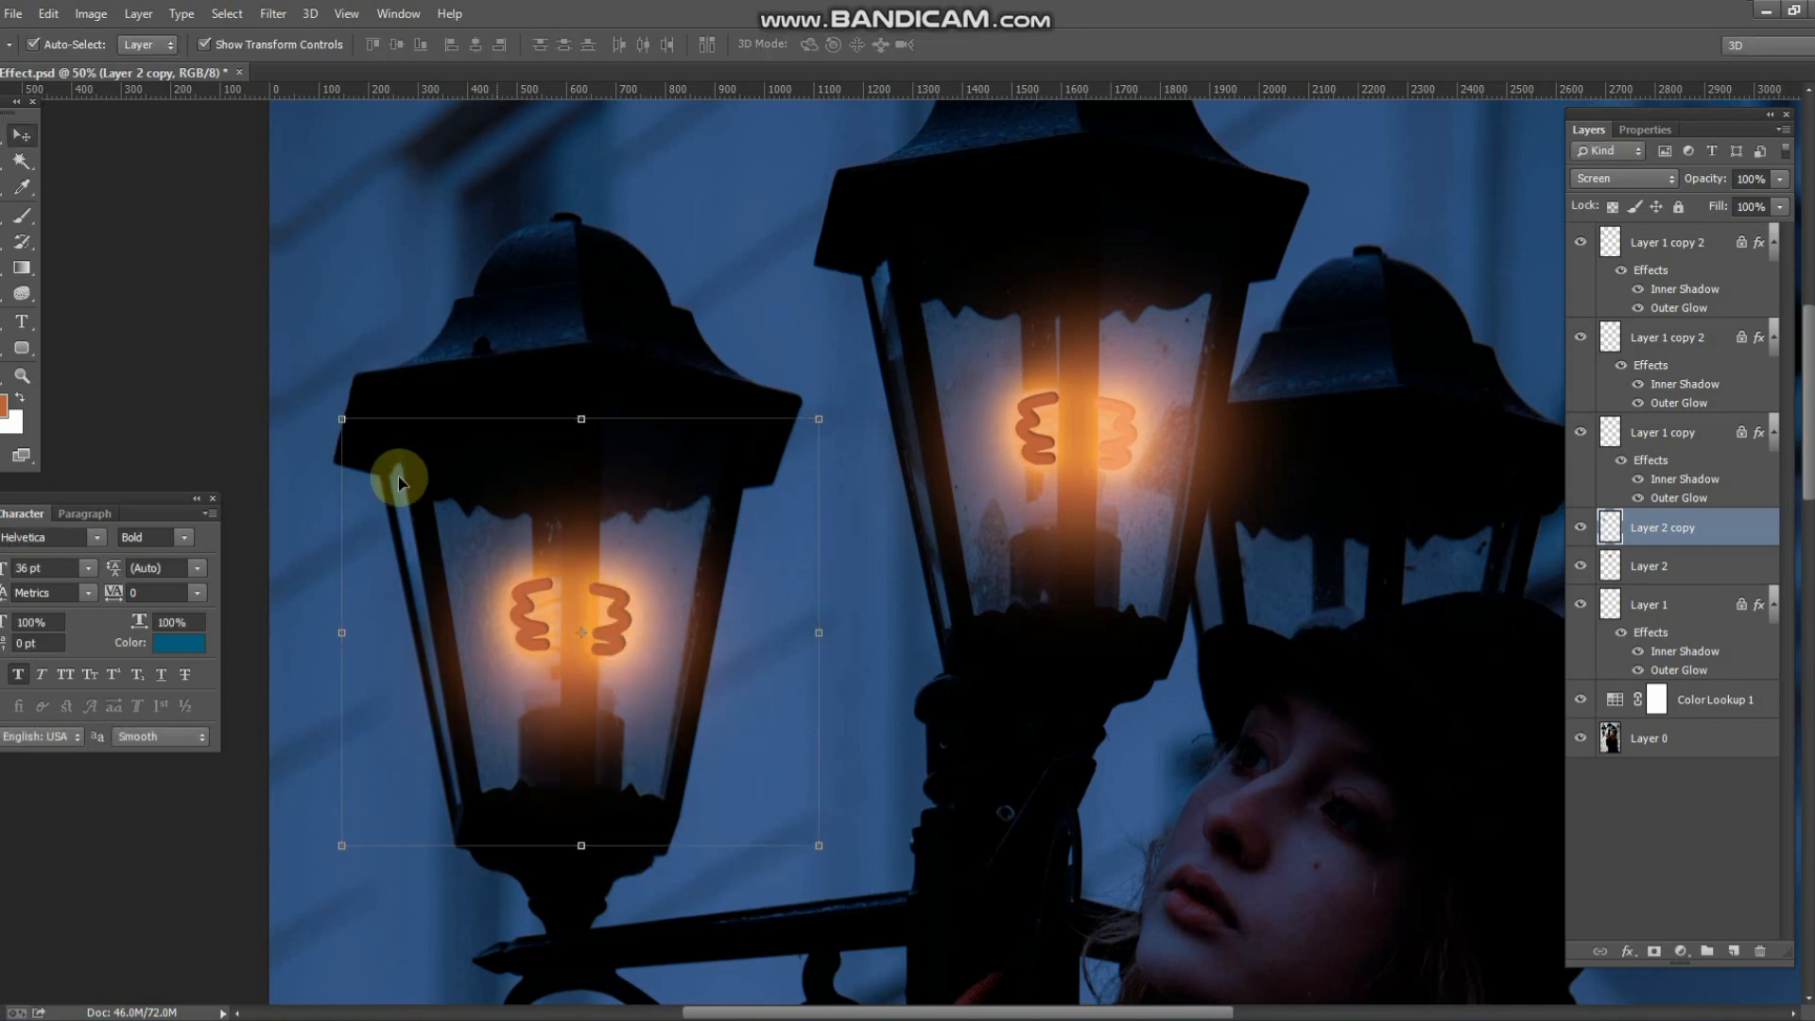
# - Deselect the glow layer and save the document
pyautogui.click(133, 296)
pyautogui.hotkey('ctrl', 's')
pyautogui.hotkey('ctrl', '-')
pyautogui.hotkey('ctrl', '-')
pyautogui.hotkey('ctrl', '-')
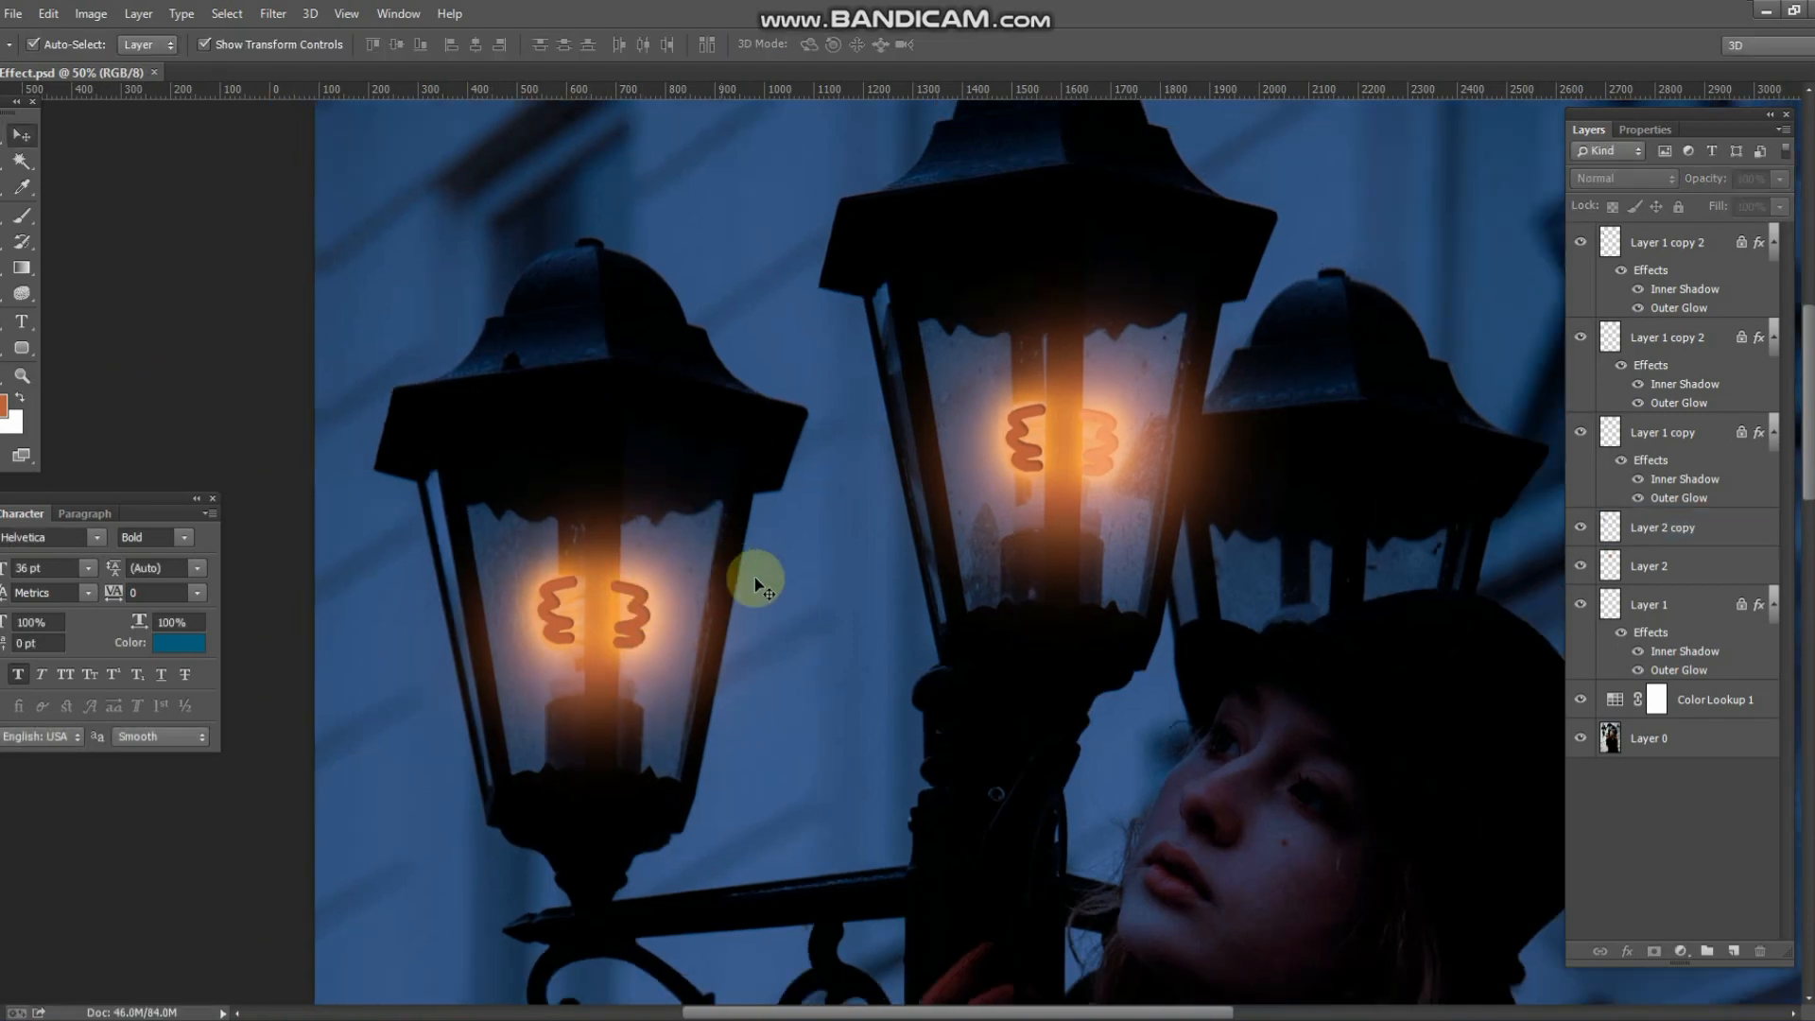
pyautogui.scroll(5, 884, 248)
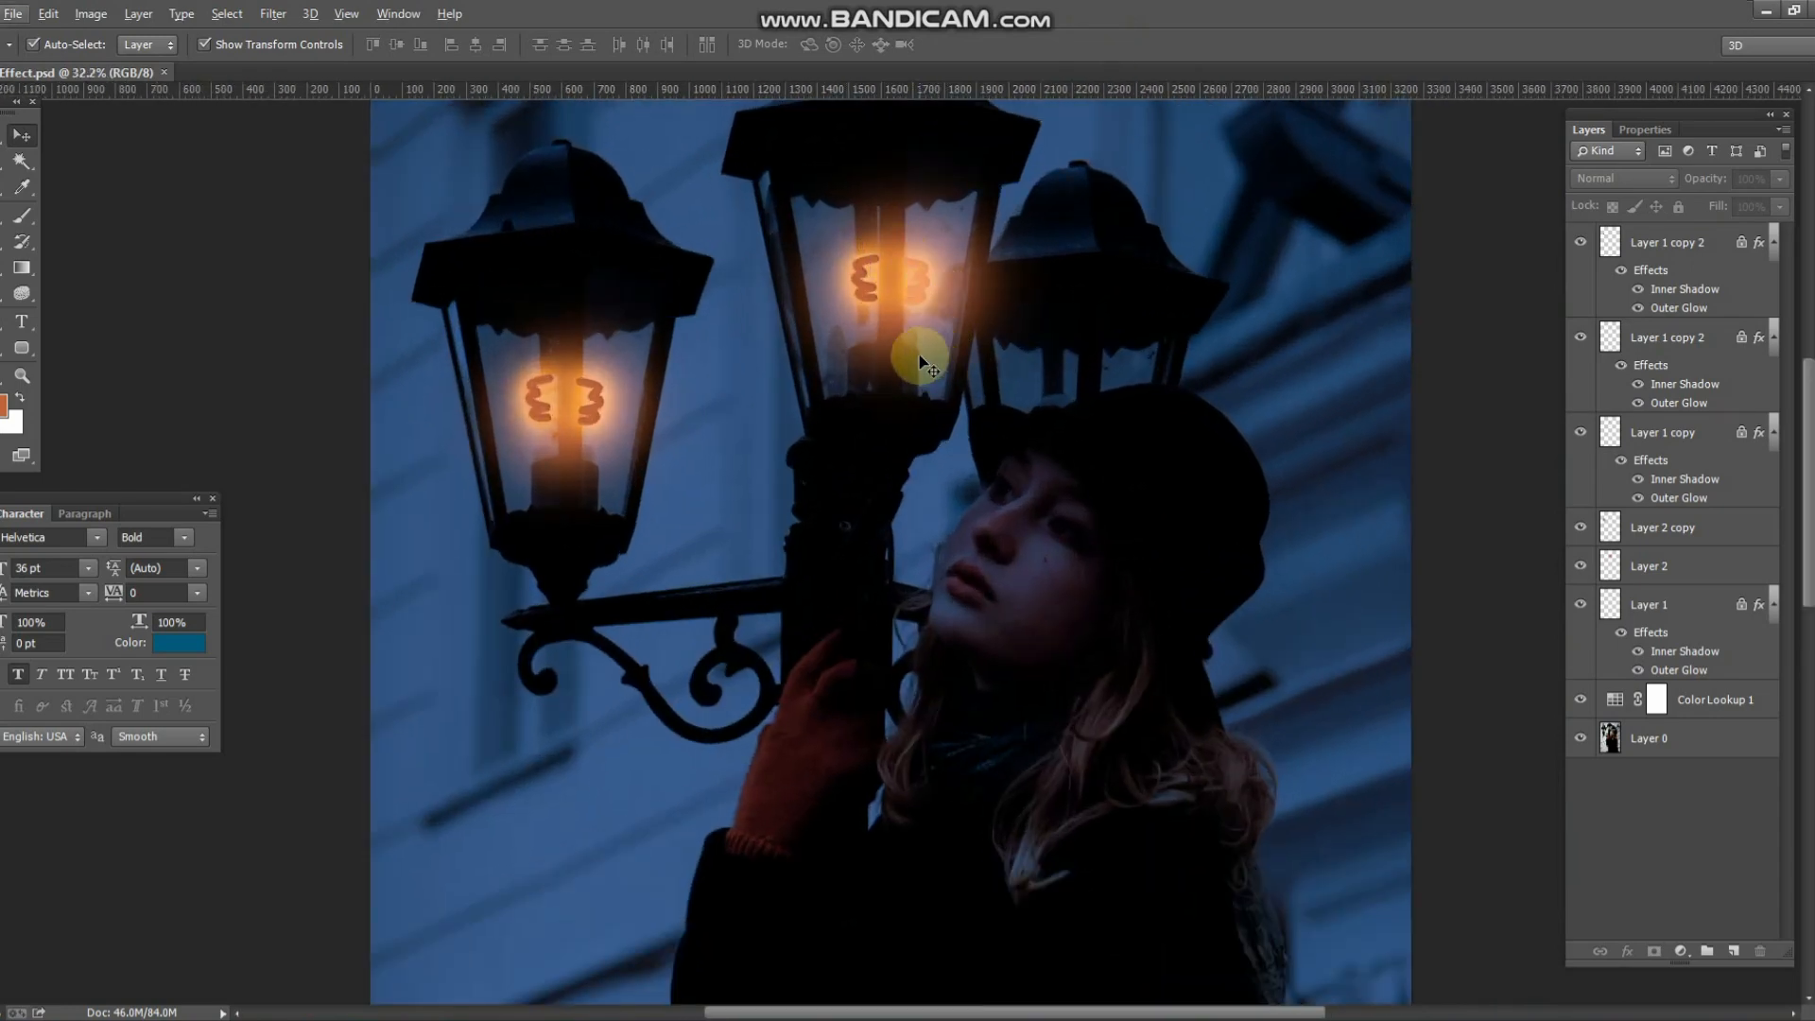
# - Add a new layer directly above Layer 1 copy and paint a 250 px orange stroke along the hat's upper edge
pyautogui.press('b')
pyautogui.click(1682, 437)
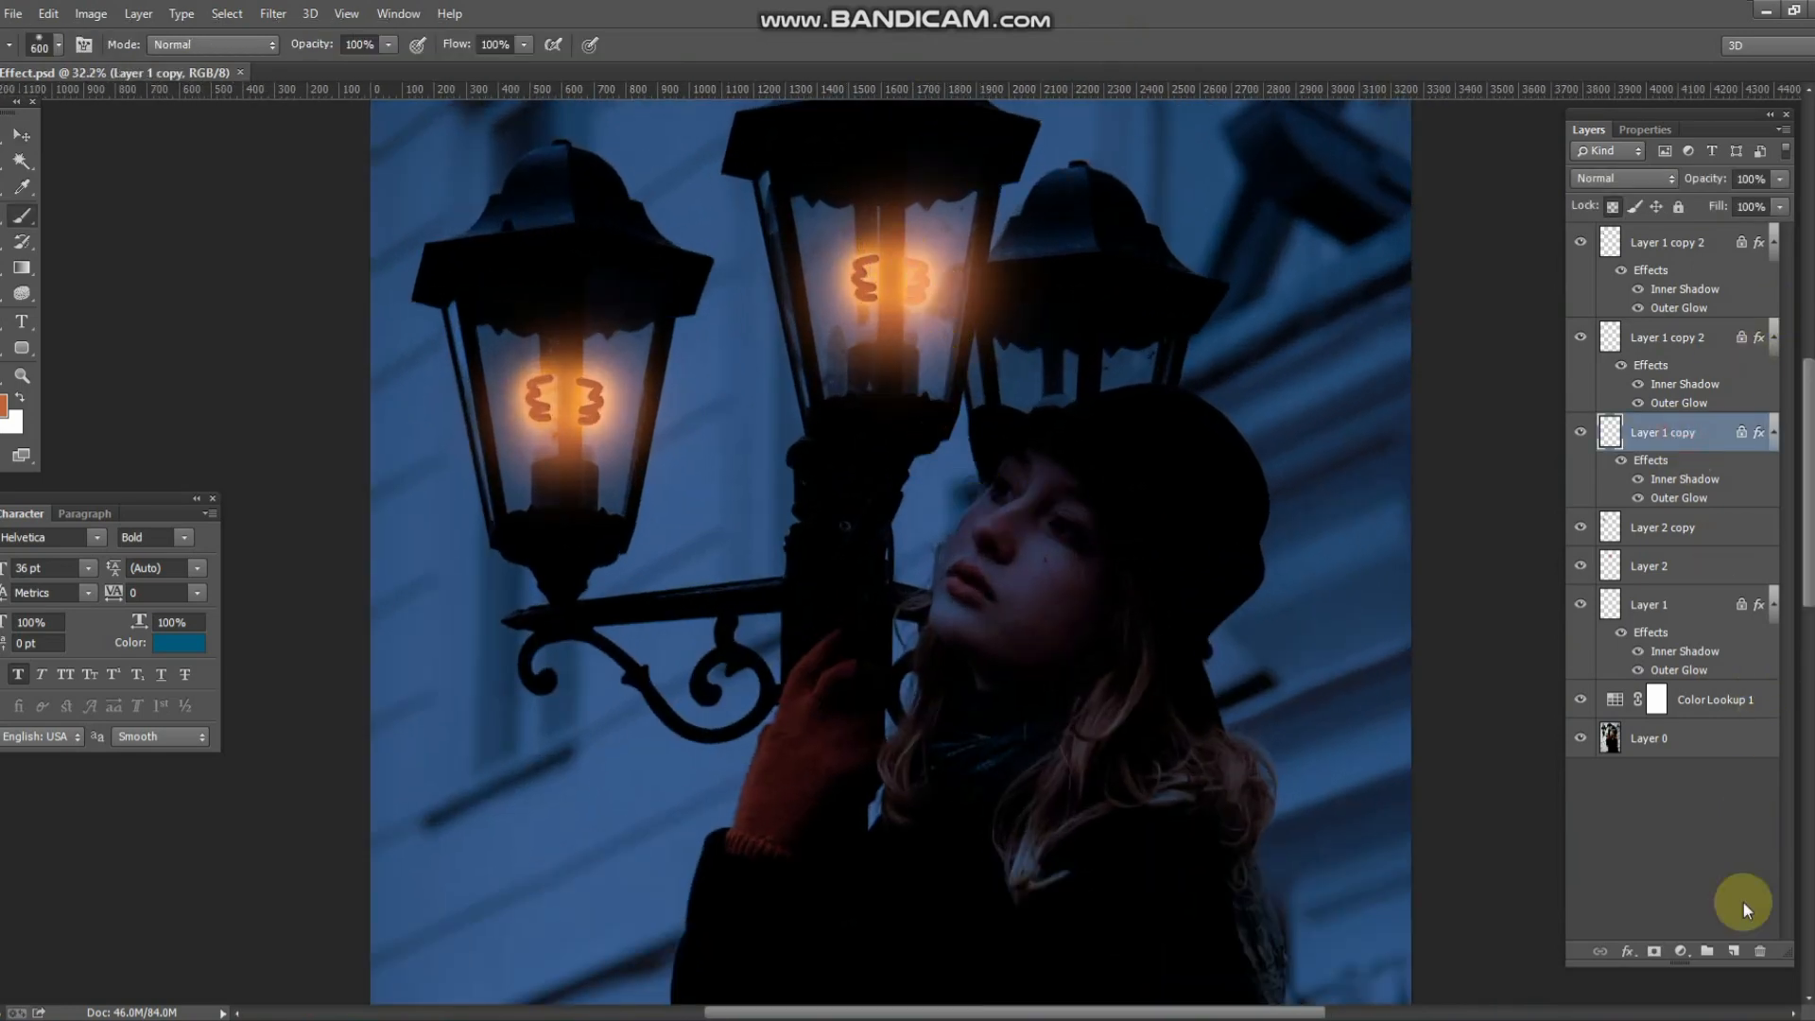
pyautogui.click(1735, 953)
pyautogui.scroll(3, 1000, 473)
pyautogui.scroll(1, 1018, 464)
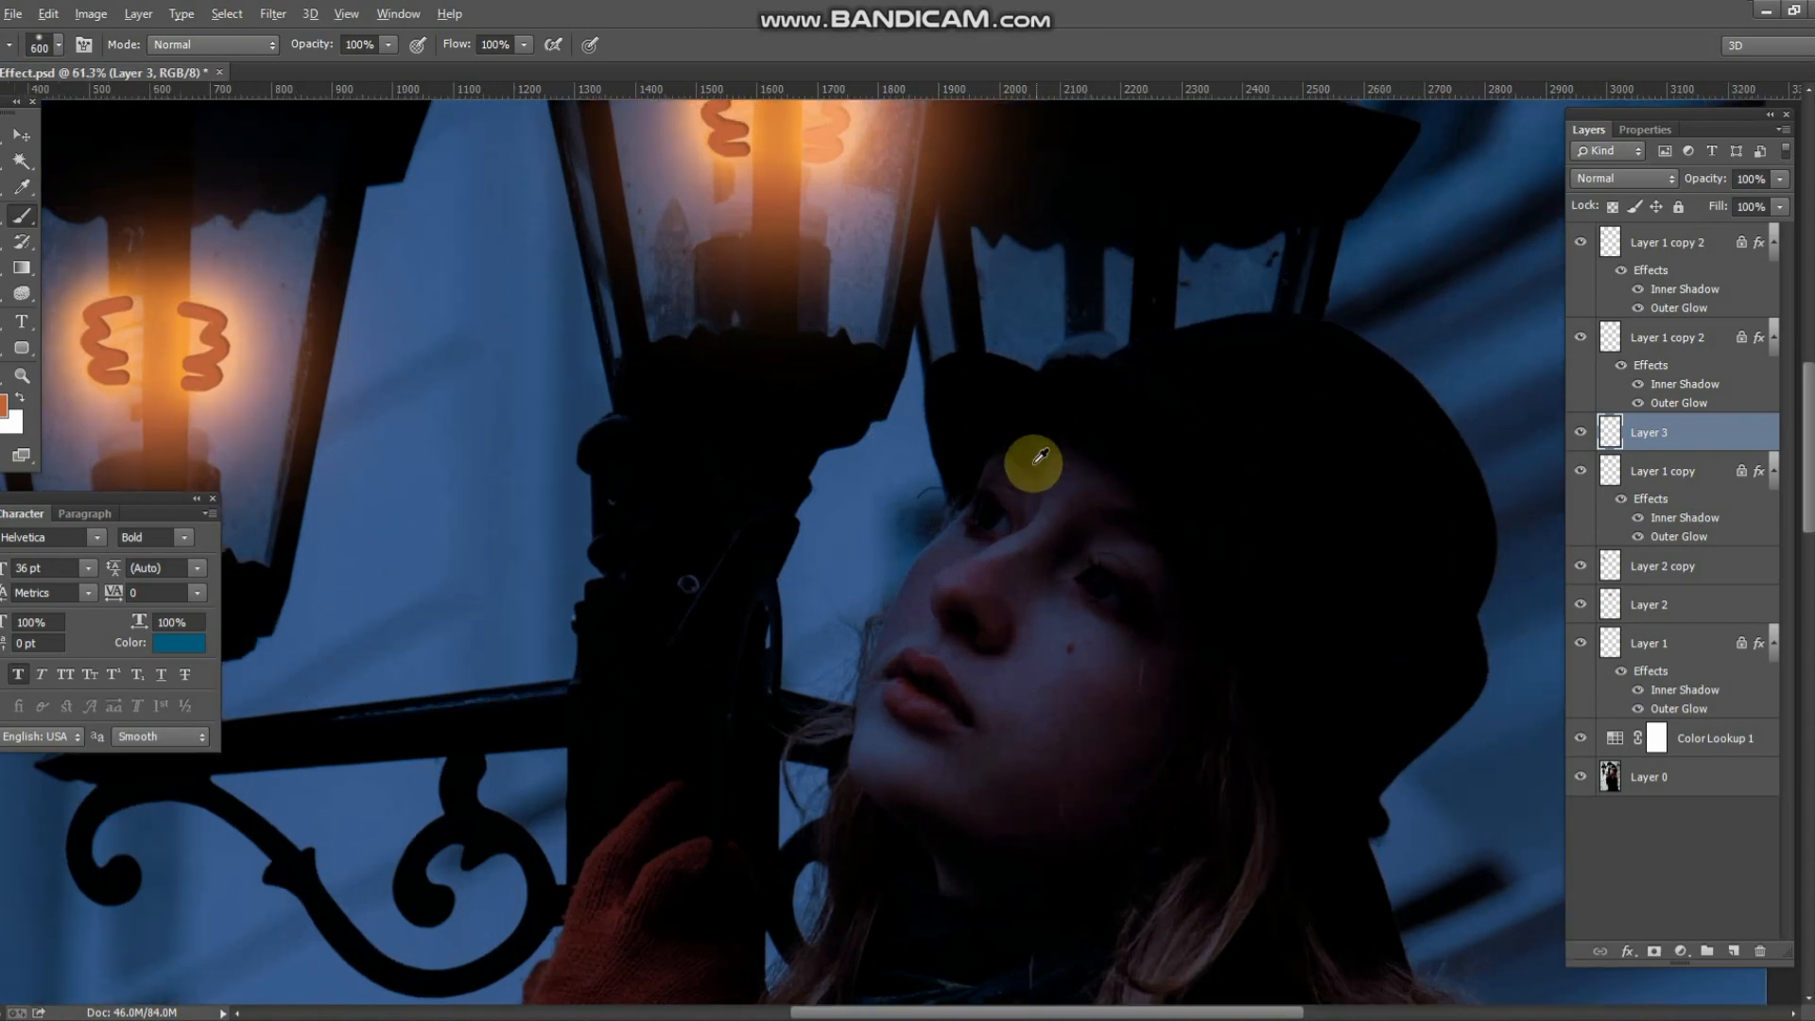
pyautogui.scroll(1, 1026, 434)
pyautogui.press('[')
pyautogui.press('[')
pyautogui.press('[')
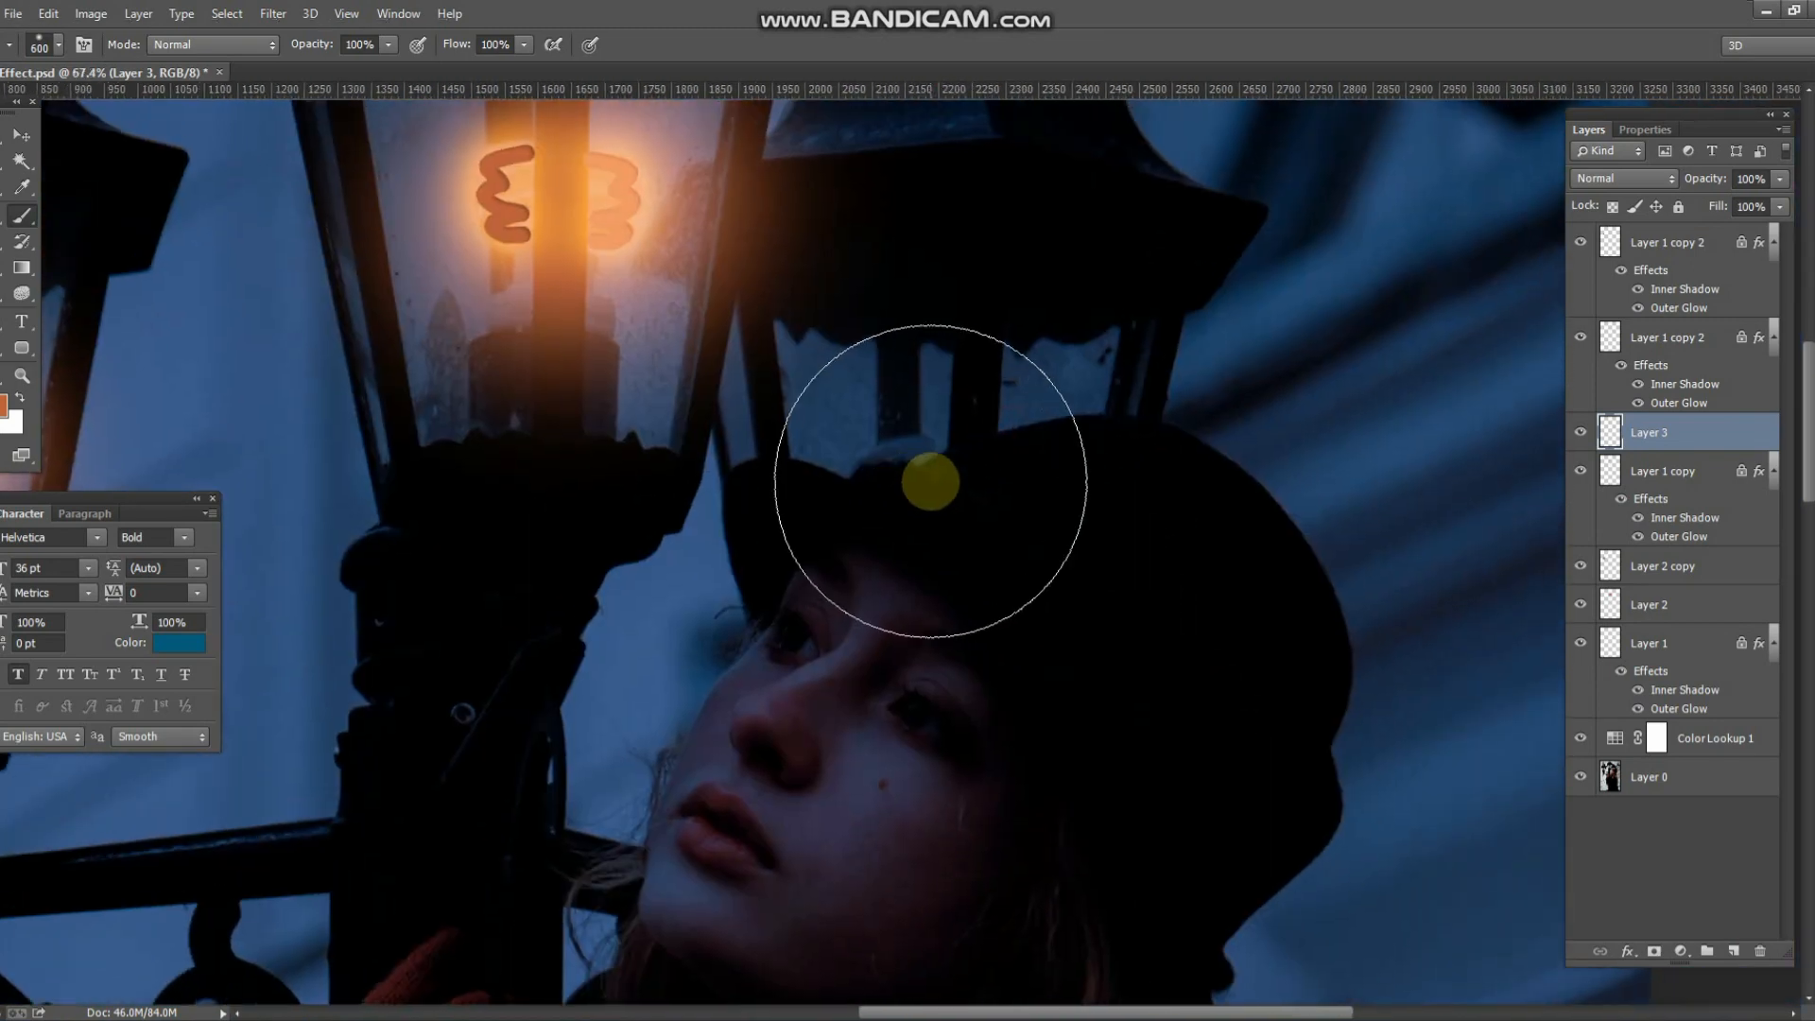
pyautogui.press('[')
pyautogui.click(1134, 364)
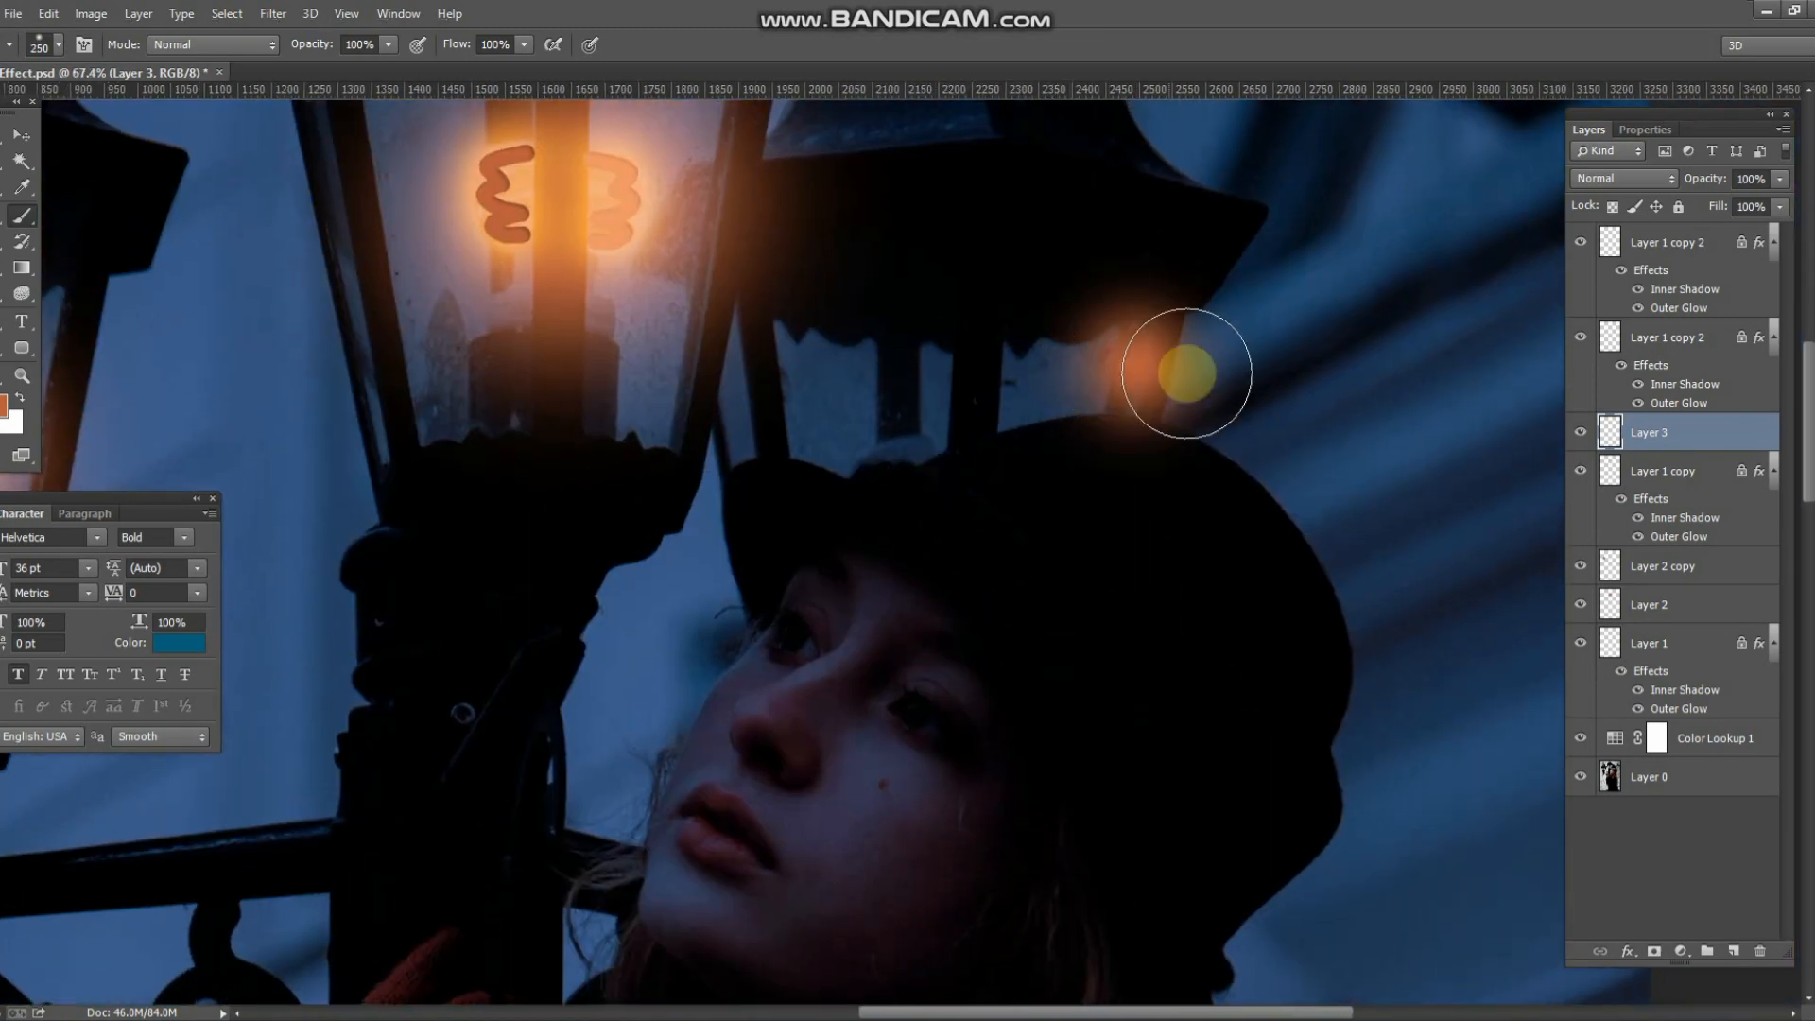
pyautogui.moveTo(1205, 402)
pyautogui.mouseDown()
pyautogui.moveTo(1053, 382)
pyautogui.moveTo(769, 446)
pyautogui.mouseUp()
# - Enlarge the brush to 500 px and paint orange over the lamp-facing side of the woman's face on Layer 3
pyautogui.press(']')
pyautogui.press(']')
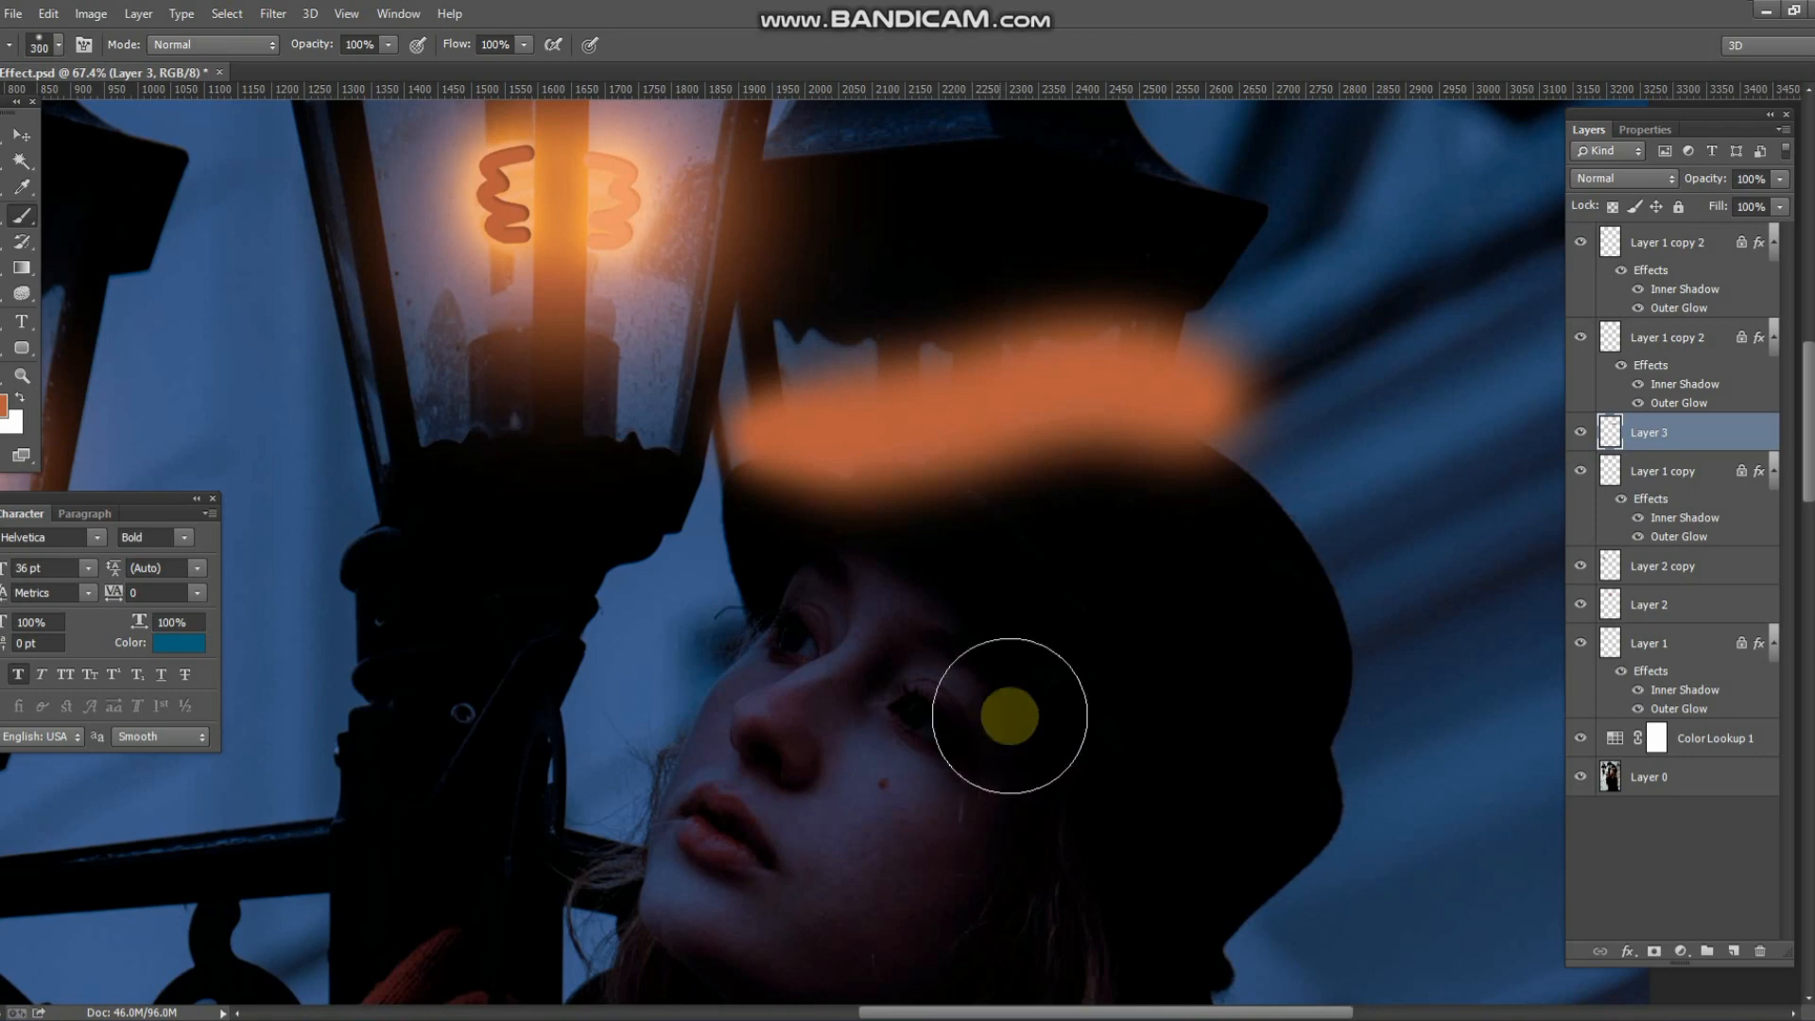
pyautogui.press(']')
pyautogui.press(']')
pyautogui.click(819, 556)
pyautogui.press('space')
pyautogui.moveTo(871, 680)
pyautogui.mouseDown()
pyautogui.moveTo(854, 283)
pyautogui.moveTo(771, 254)
pyautogui.moveTo(706, 270)
pyautogui.moveTo(637, 323)
pyautogui.moveTo(556, 509)
pyautogui.moveTo(570, 605)
pyautogui.mouseUp()
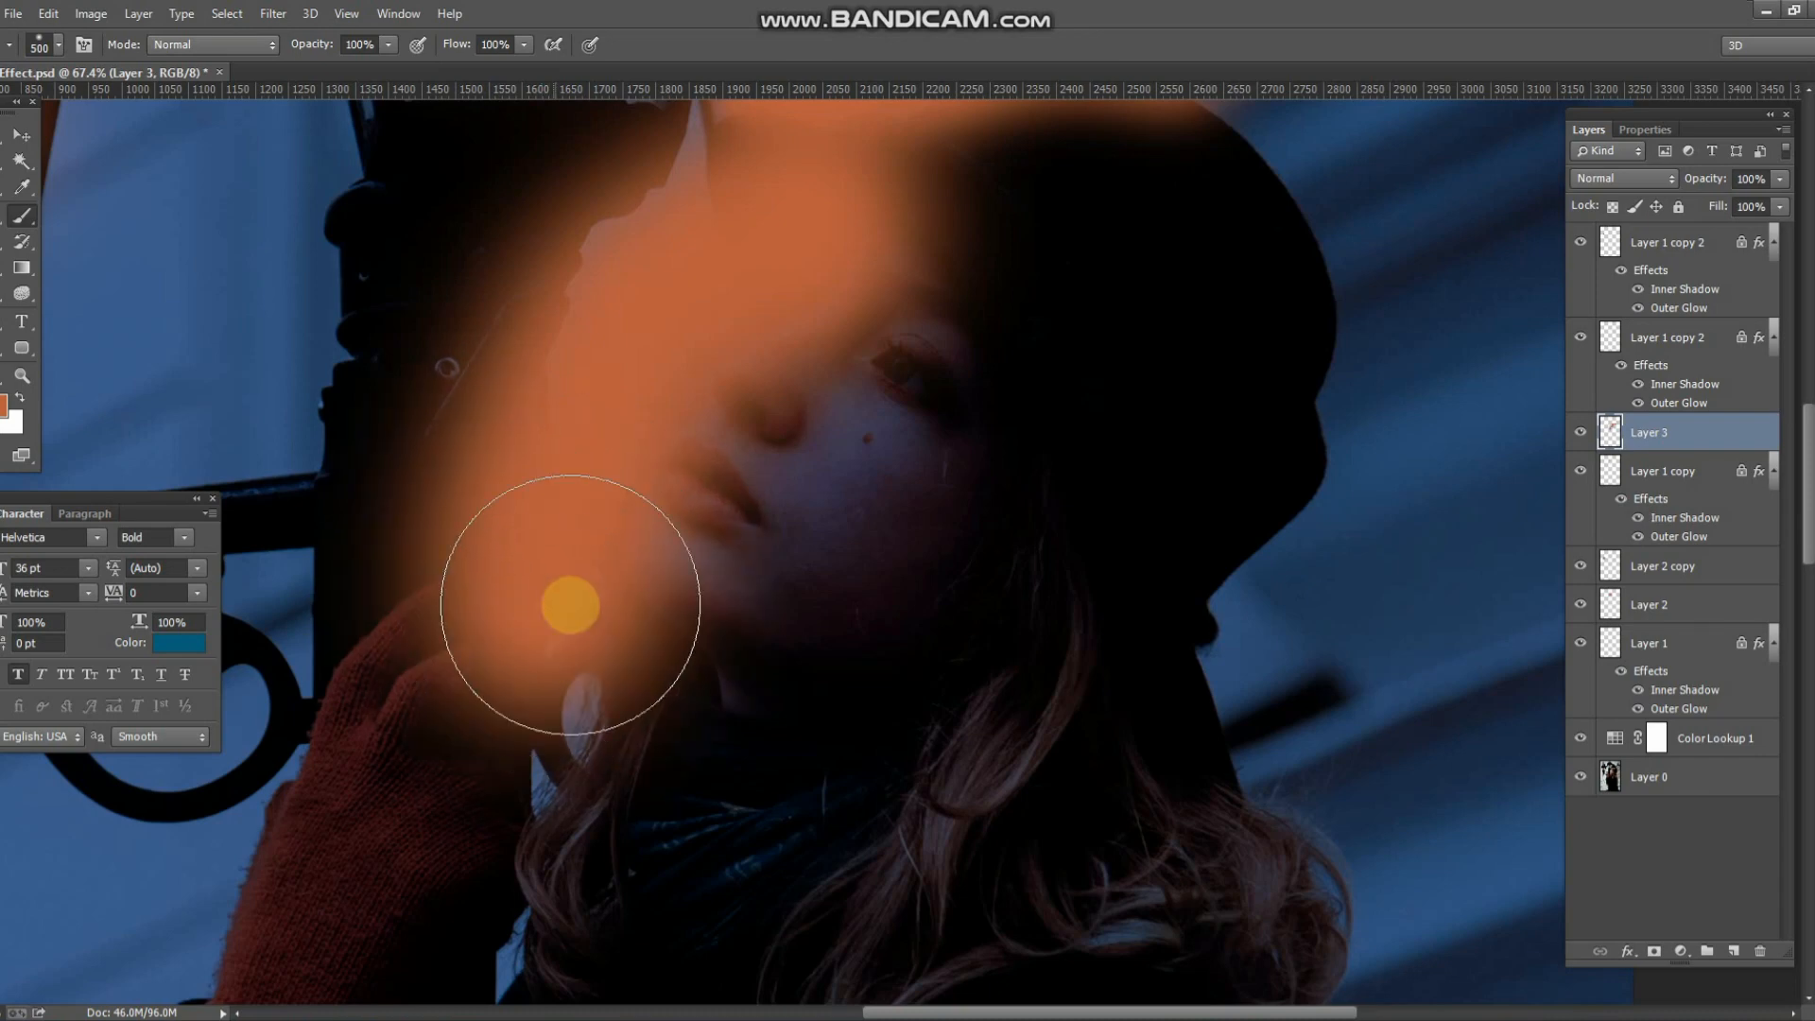
# - Try Color Burn and Screen on Layer 3, and settle on the Color Dodge blend mode
pyautogui.click(15, 130)
pyautogui.moveTo(879, 406); pyautogui.dragTo(862, 482)
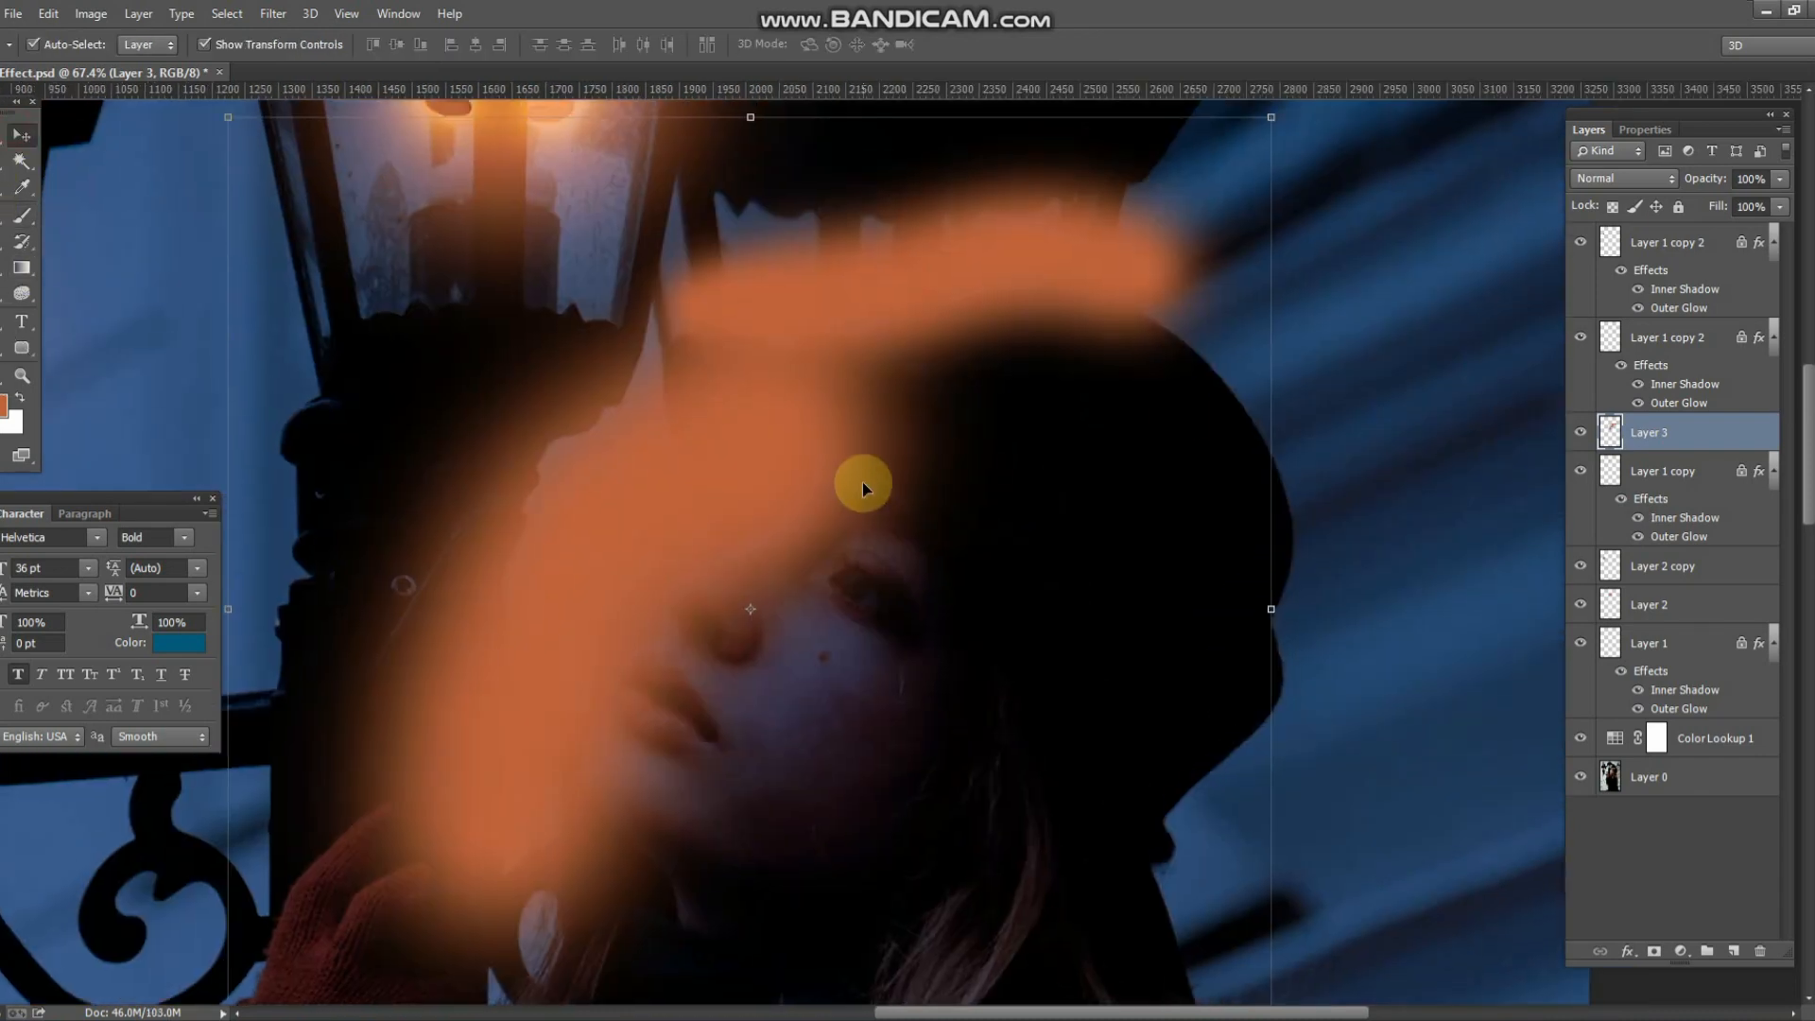
pyautogui.click(1624, 176)
pyautogui.click(1619, 173)
pyautogui.scroll(-3, 1618, 172)
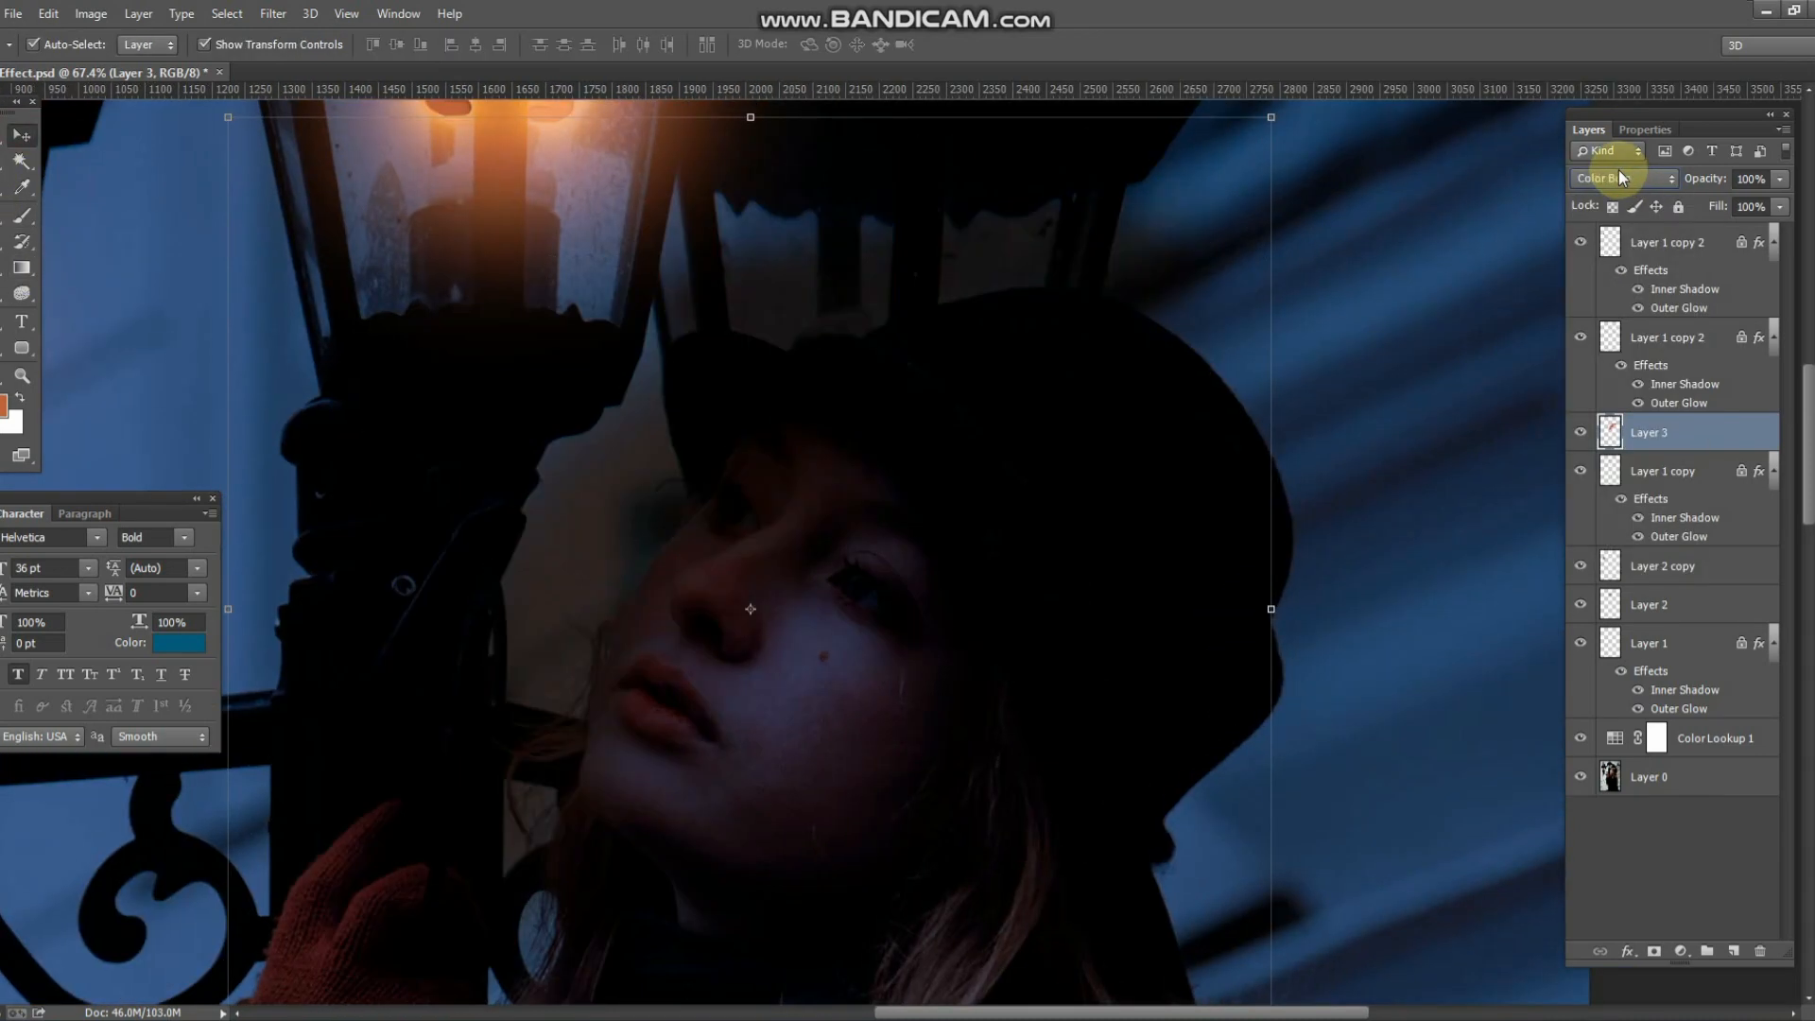
pyautogui.scroll(-3, 1619, 172)
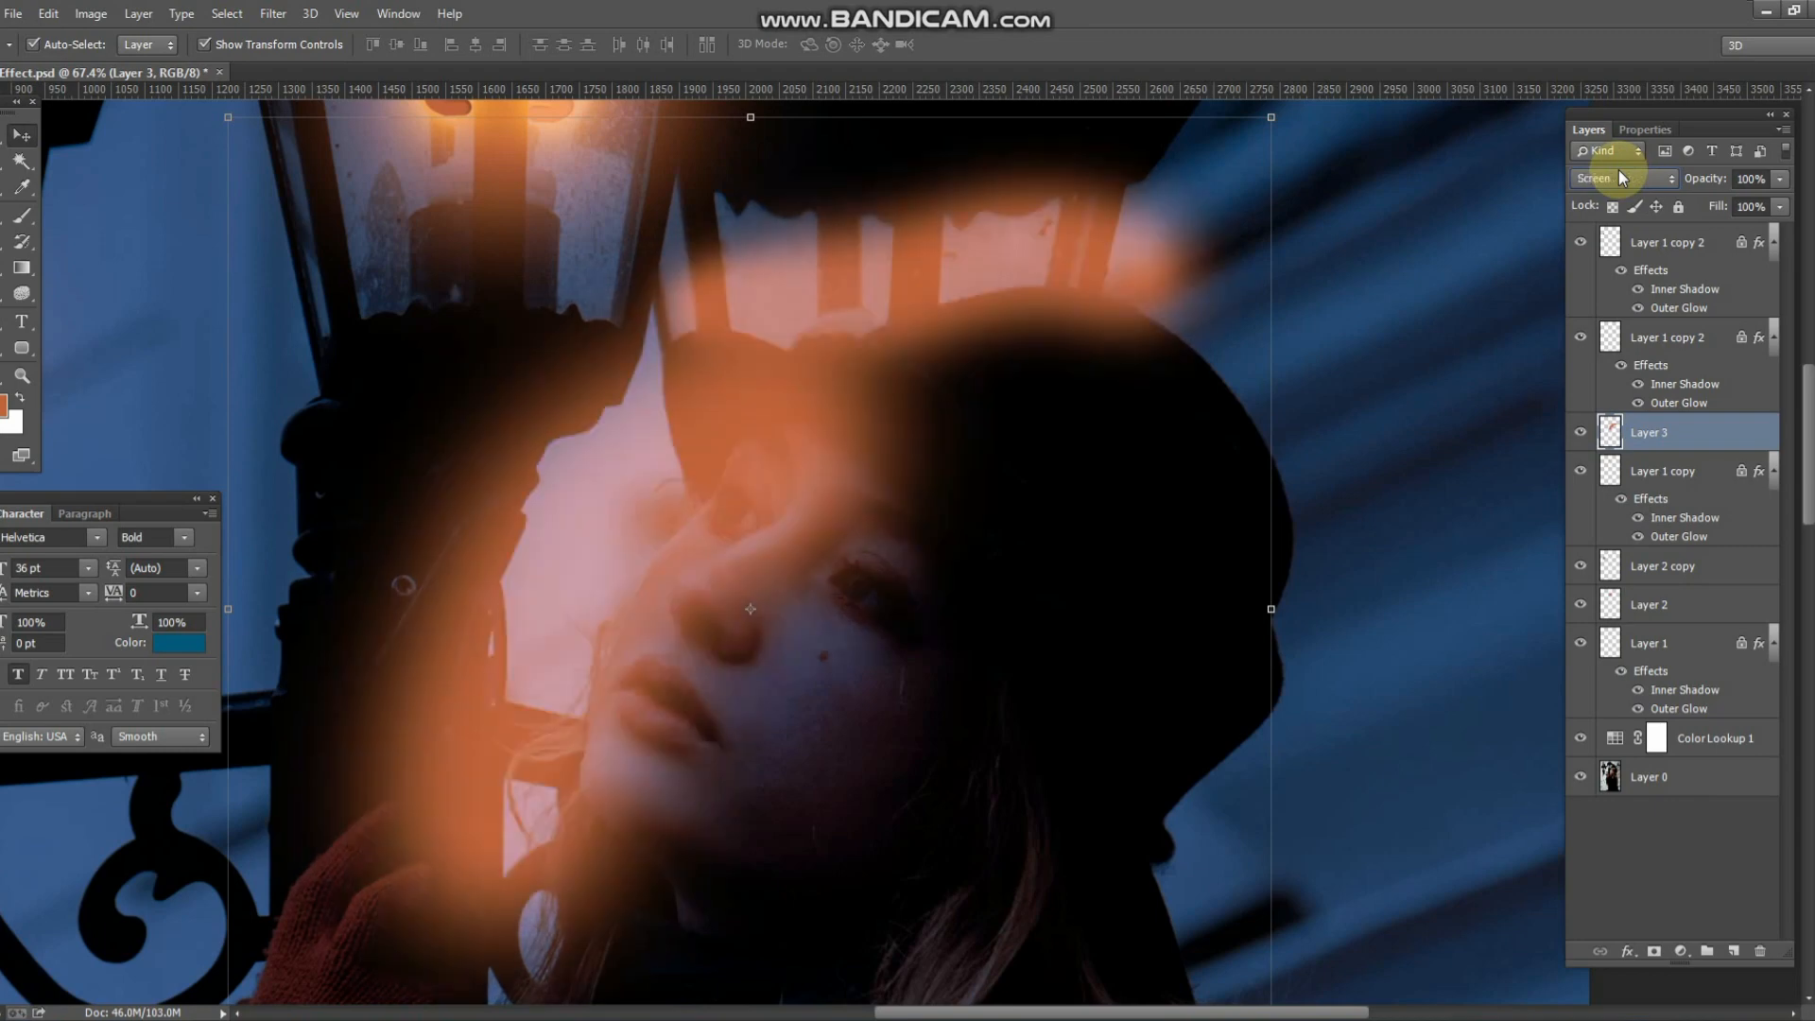
pyautogui.scroll(-1, 1619, 172)
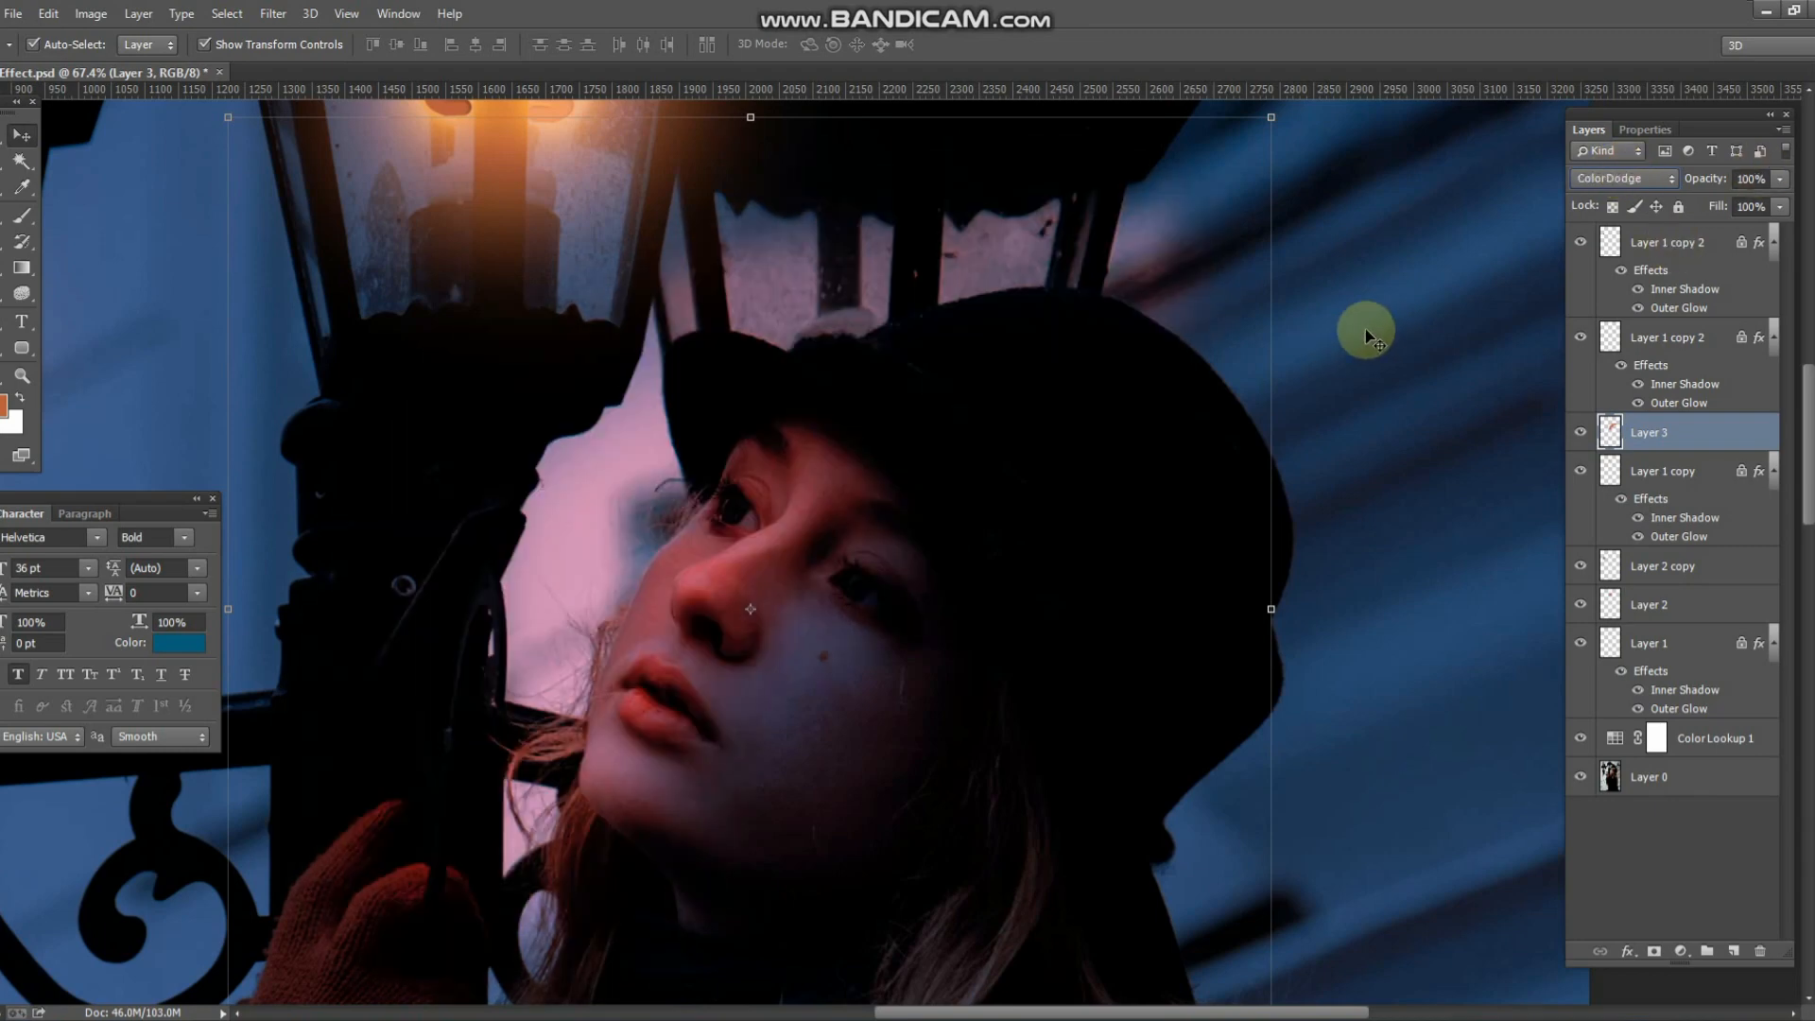
# - Add a layer mask to Layer 3 and paint it black with a 500 px brush over the rear lamp and the top of the hat
pyautogui.click(1652, 947)
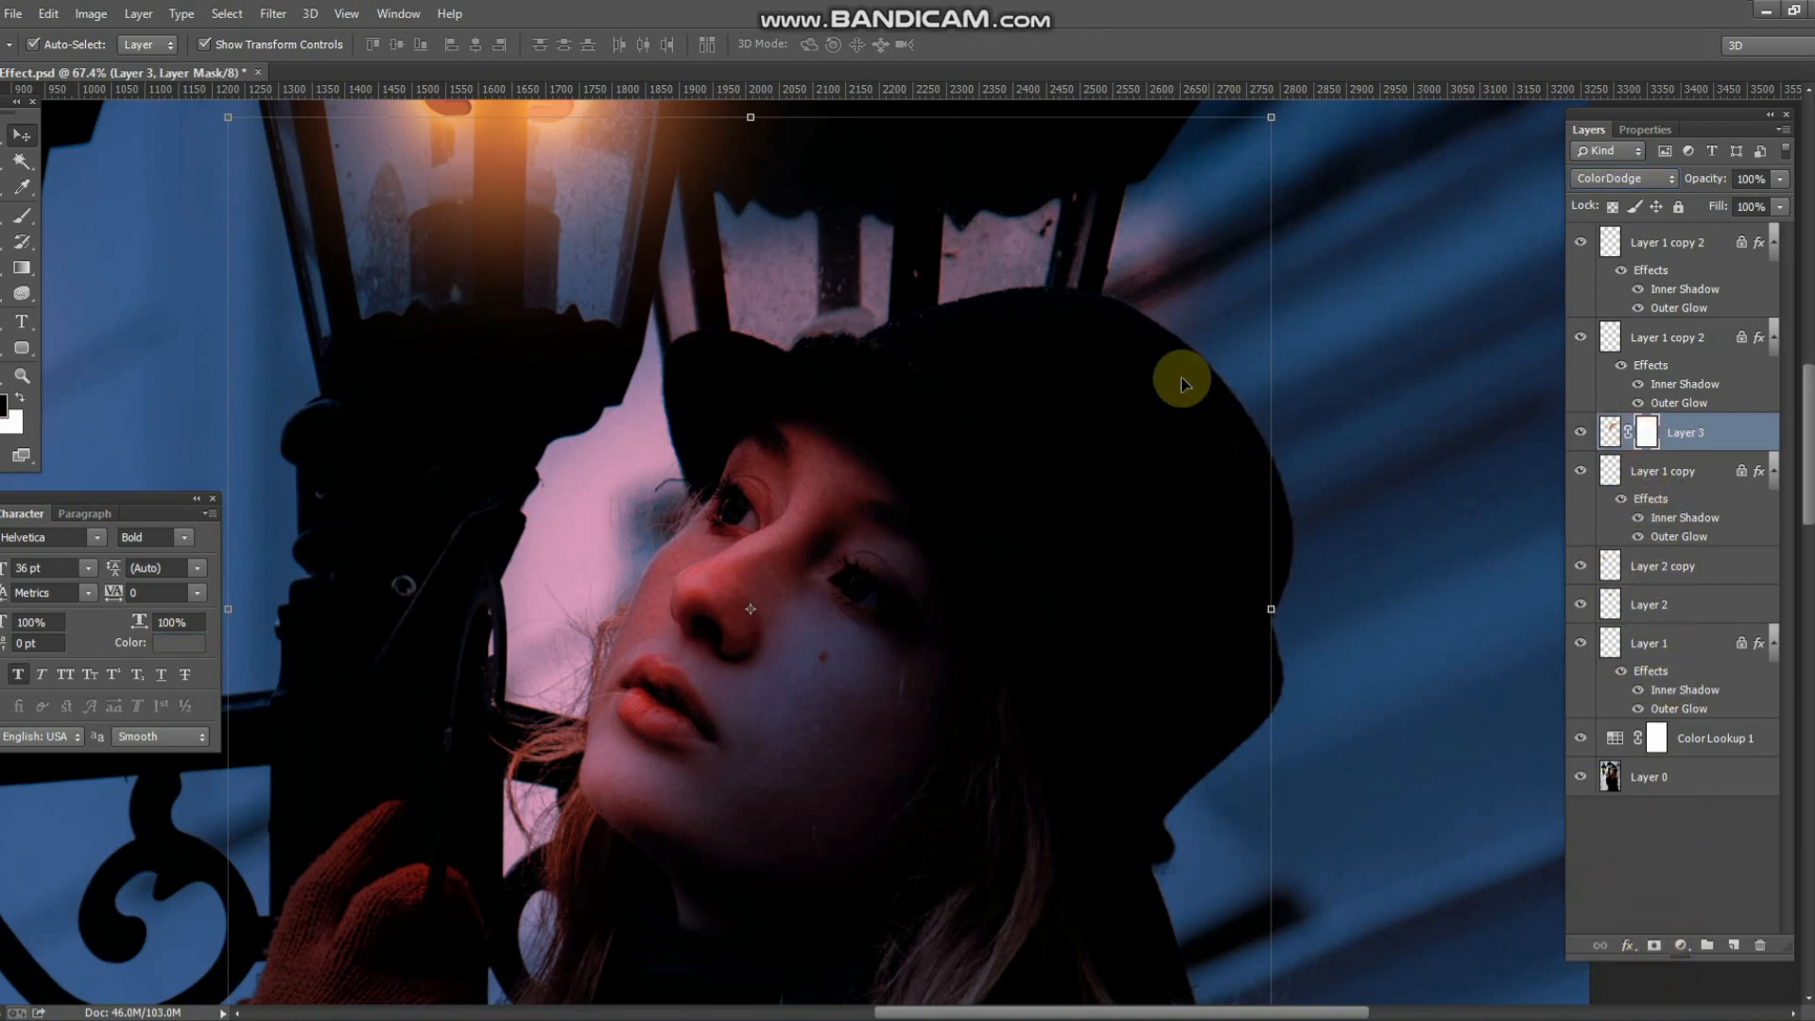
pyautogui.press('b')
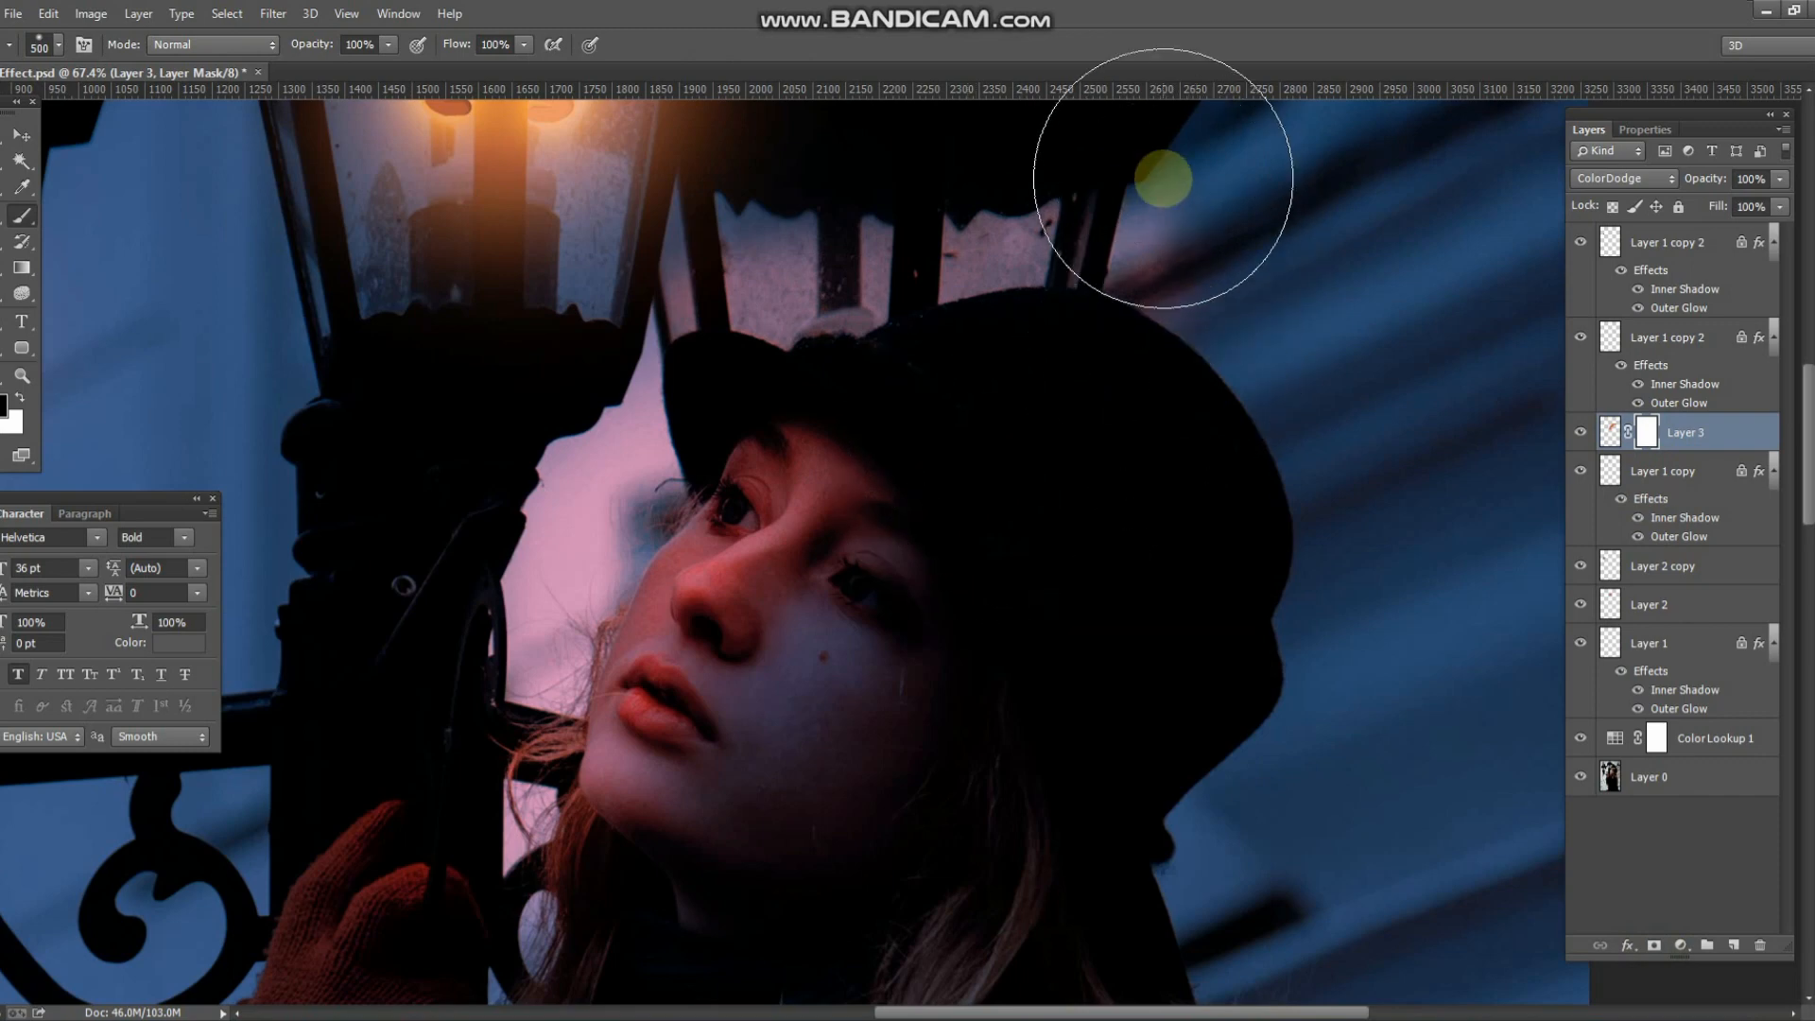
pyautogui.moveTo(1163, 178)
pyautogui.mouseDown()
pyautogui.moveTo(1056, 146)
pyautogui.moveTo(814, 188)
pyautogui.moveTo(1148, 171)
pyautogui.moveTo(1111, 304)
pyautogui.mouseUp()
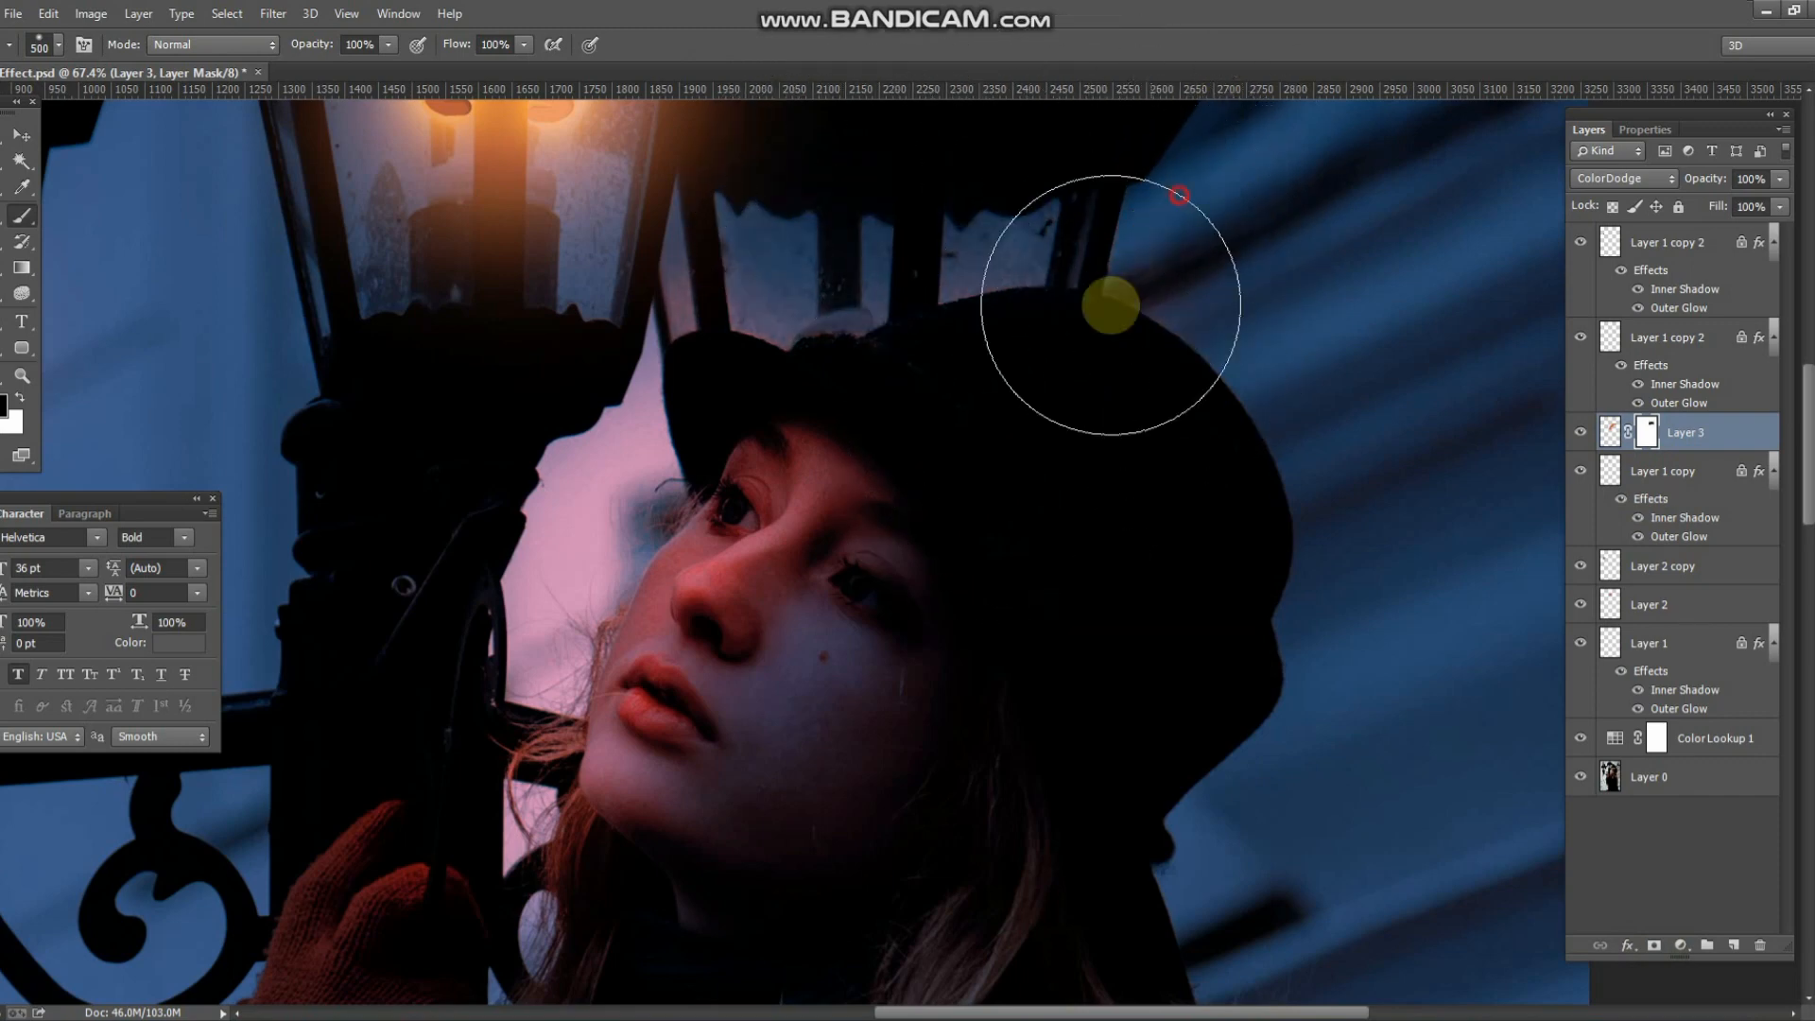
pyautogui.moveTo(1018, 588); pyautogui.dragTo(1081, 252)
pyautogui.moveTo(737, 608)
pyautogui.mouseDown()
pyautogui.moveTo(706, 633)
pyautogui.moveTo(835, 561)
pyautogui.mouseUp()
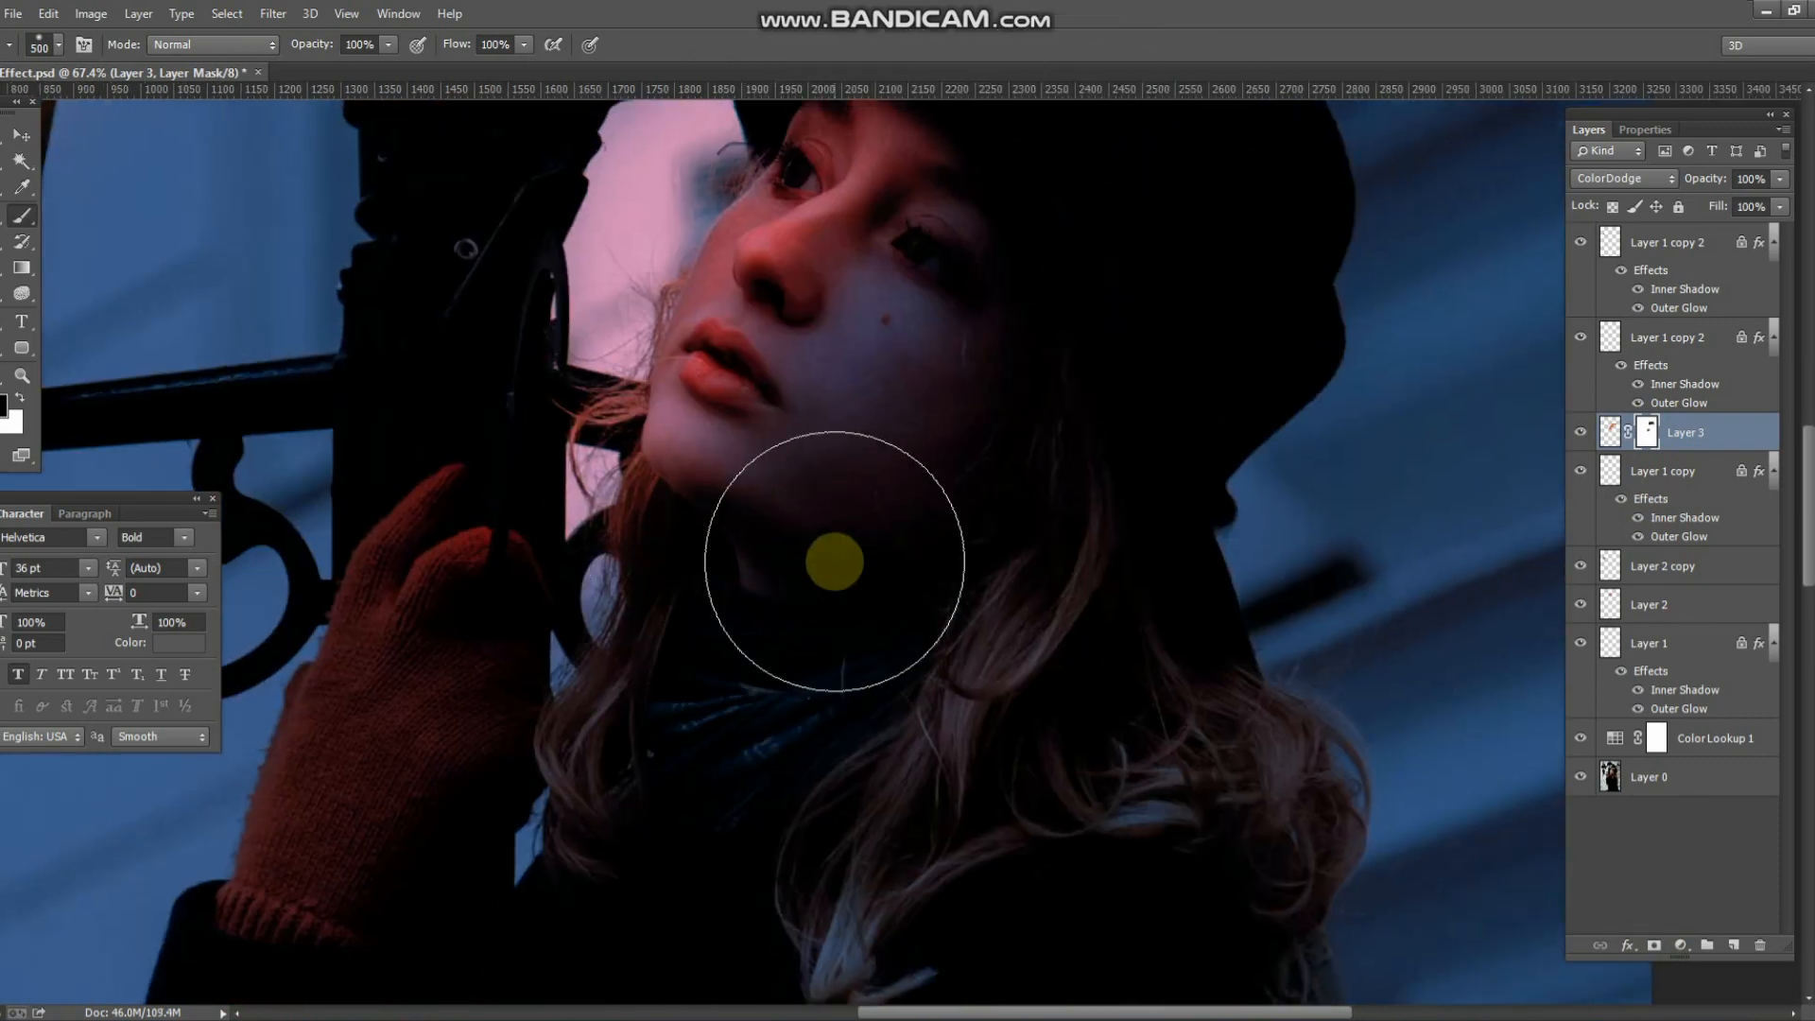
# - Deselect Layer 3 and save the document
pyautogui.scroll(-4, 1034, 516)
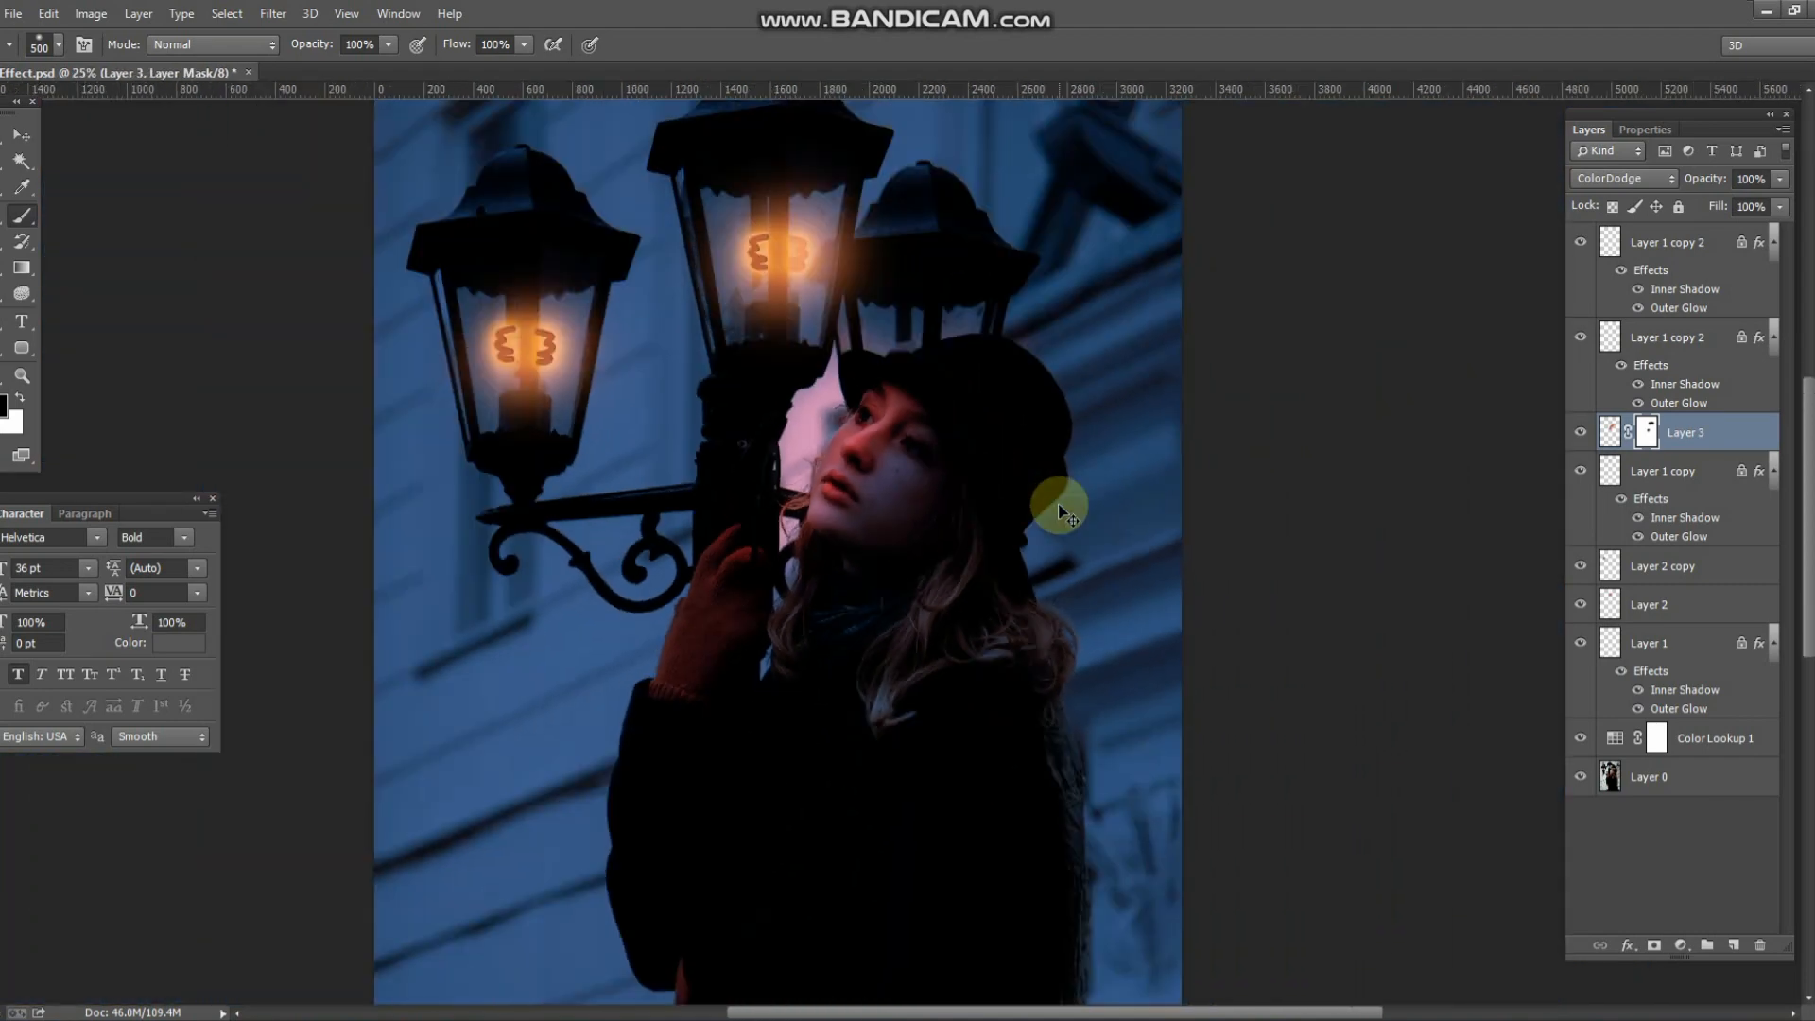
pyautogui.click(21, 135)
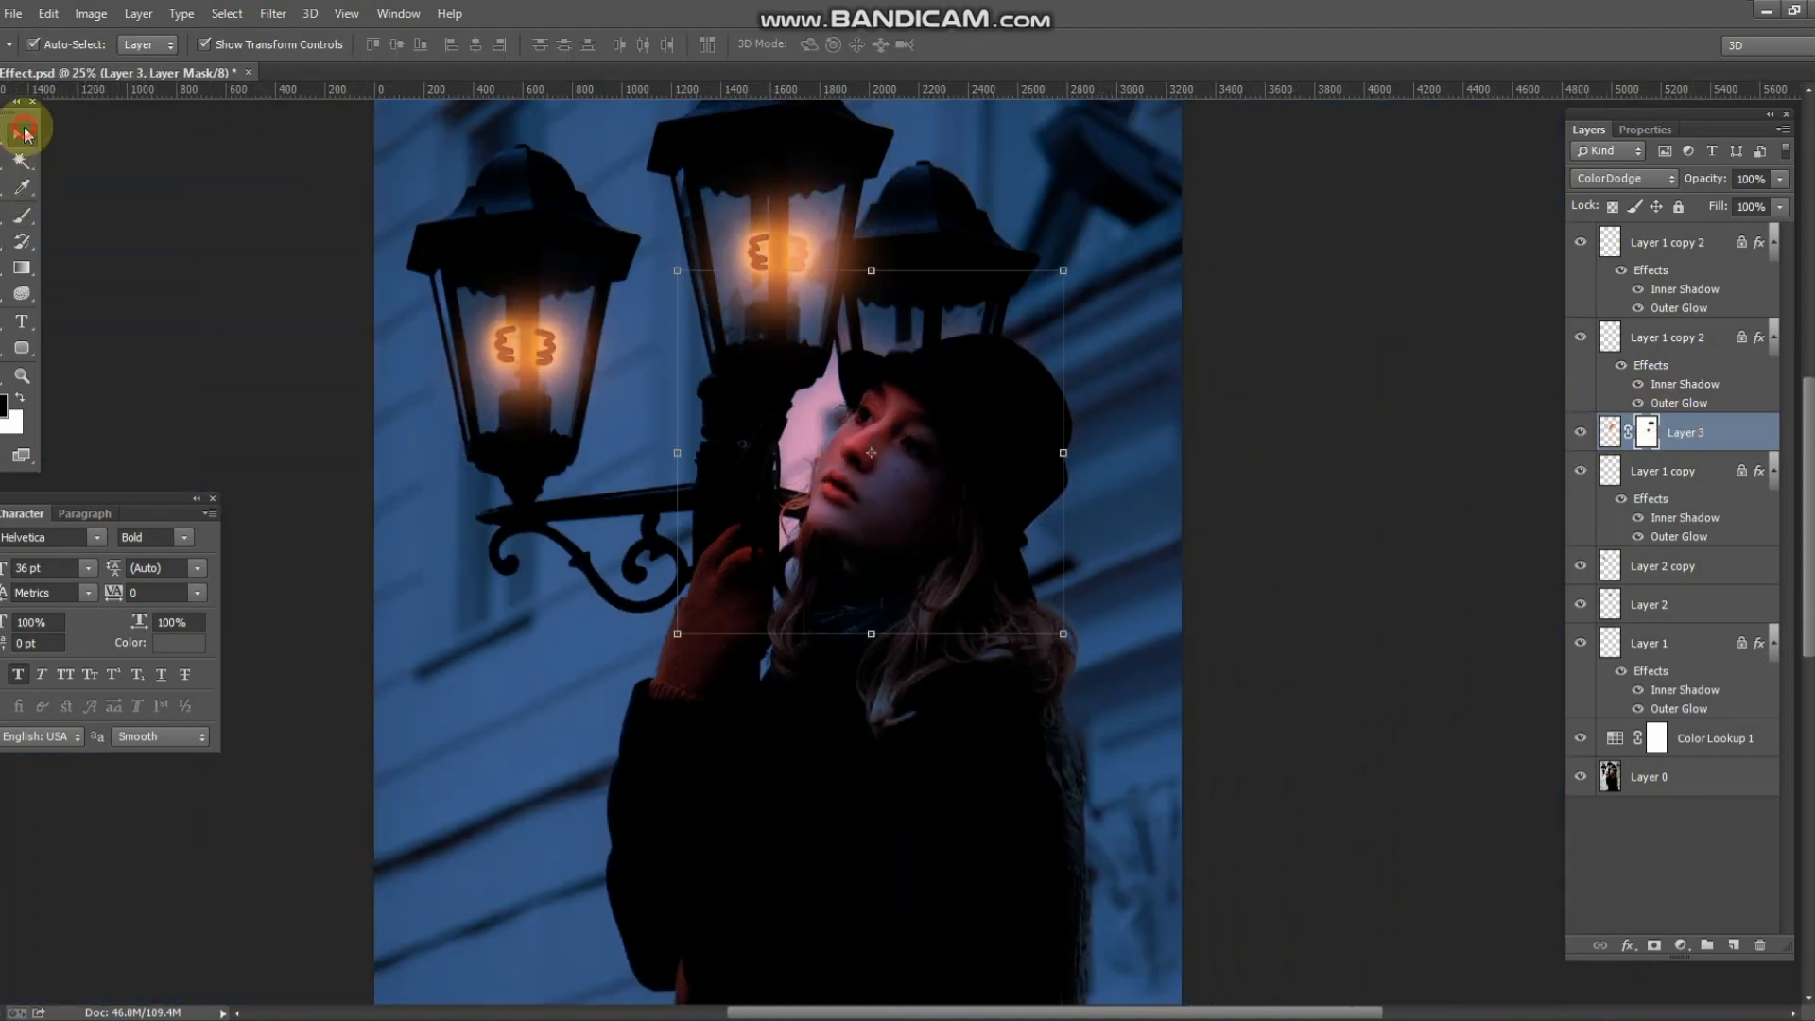
pyautogui.click(89, 146)
pyautogui.hotkey('ctrl', 's')
# - Add a new layer directly above Layer 1 copy and reduce the brush size to 250 px
pyautogui.scroll(3, 983, 430)
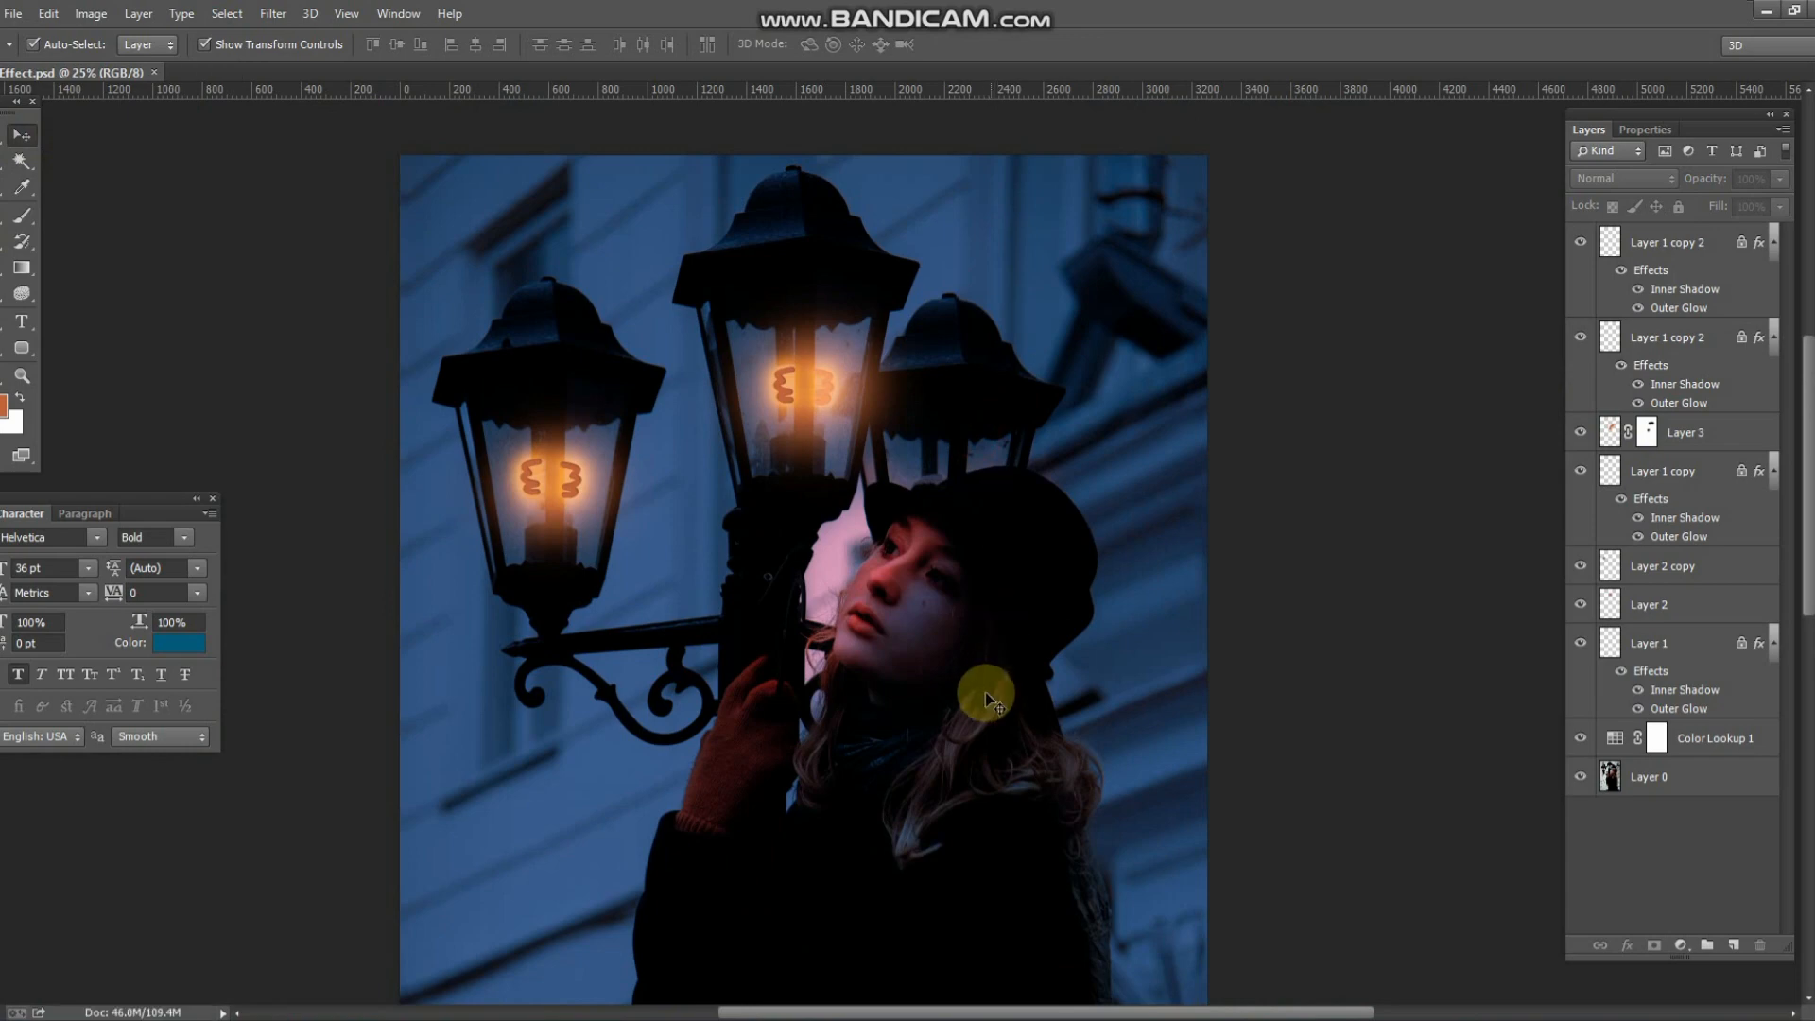
pyautogui.scroll(2, 979, 475)
pyautogui.press('b')
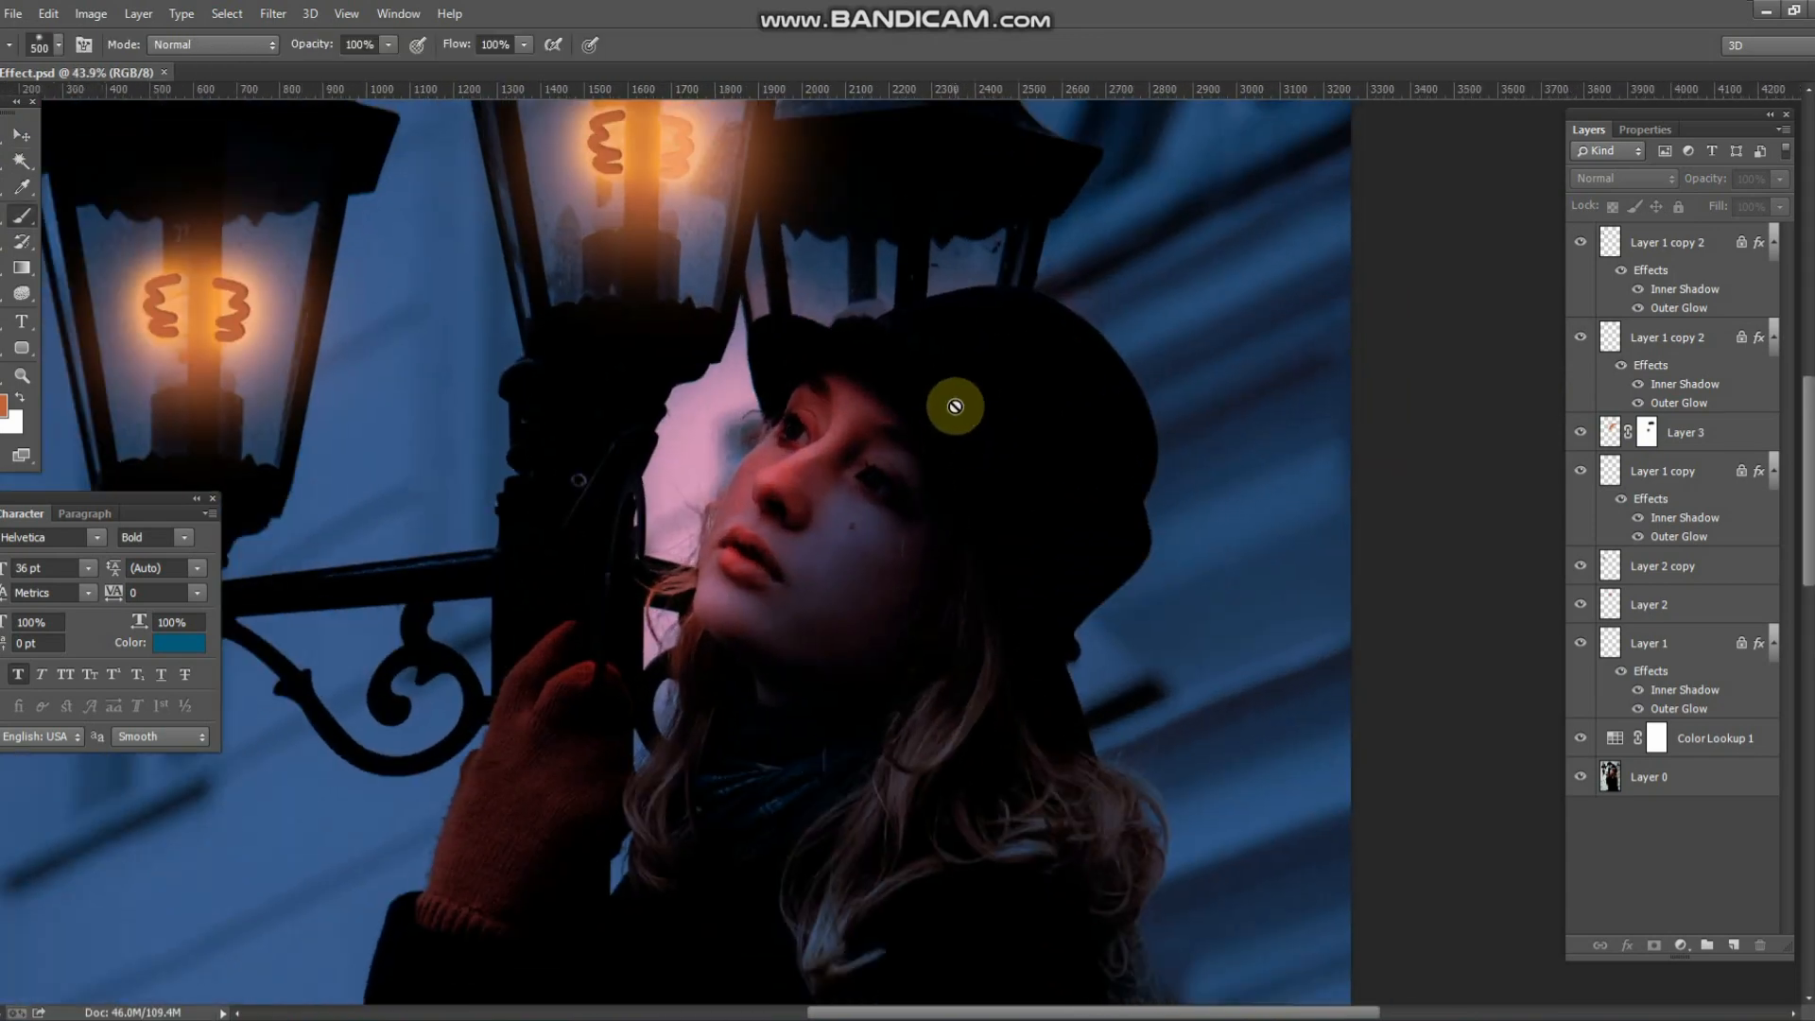
pyautogui.click(1668, 537)
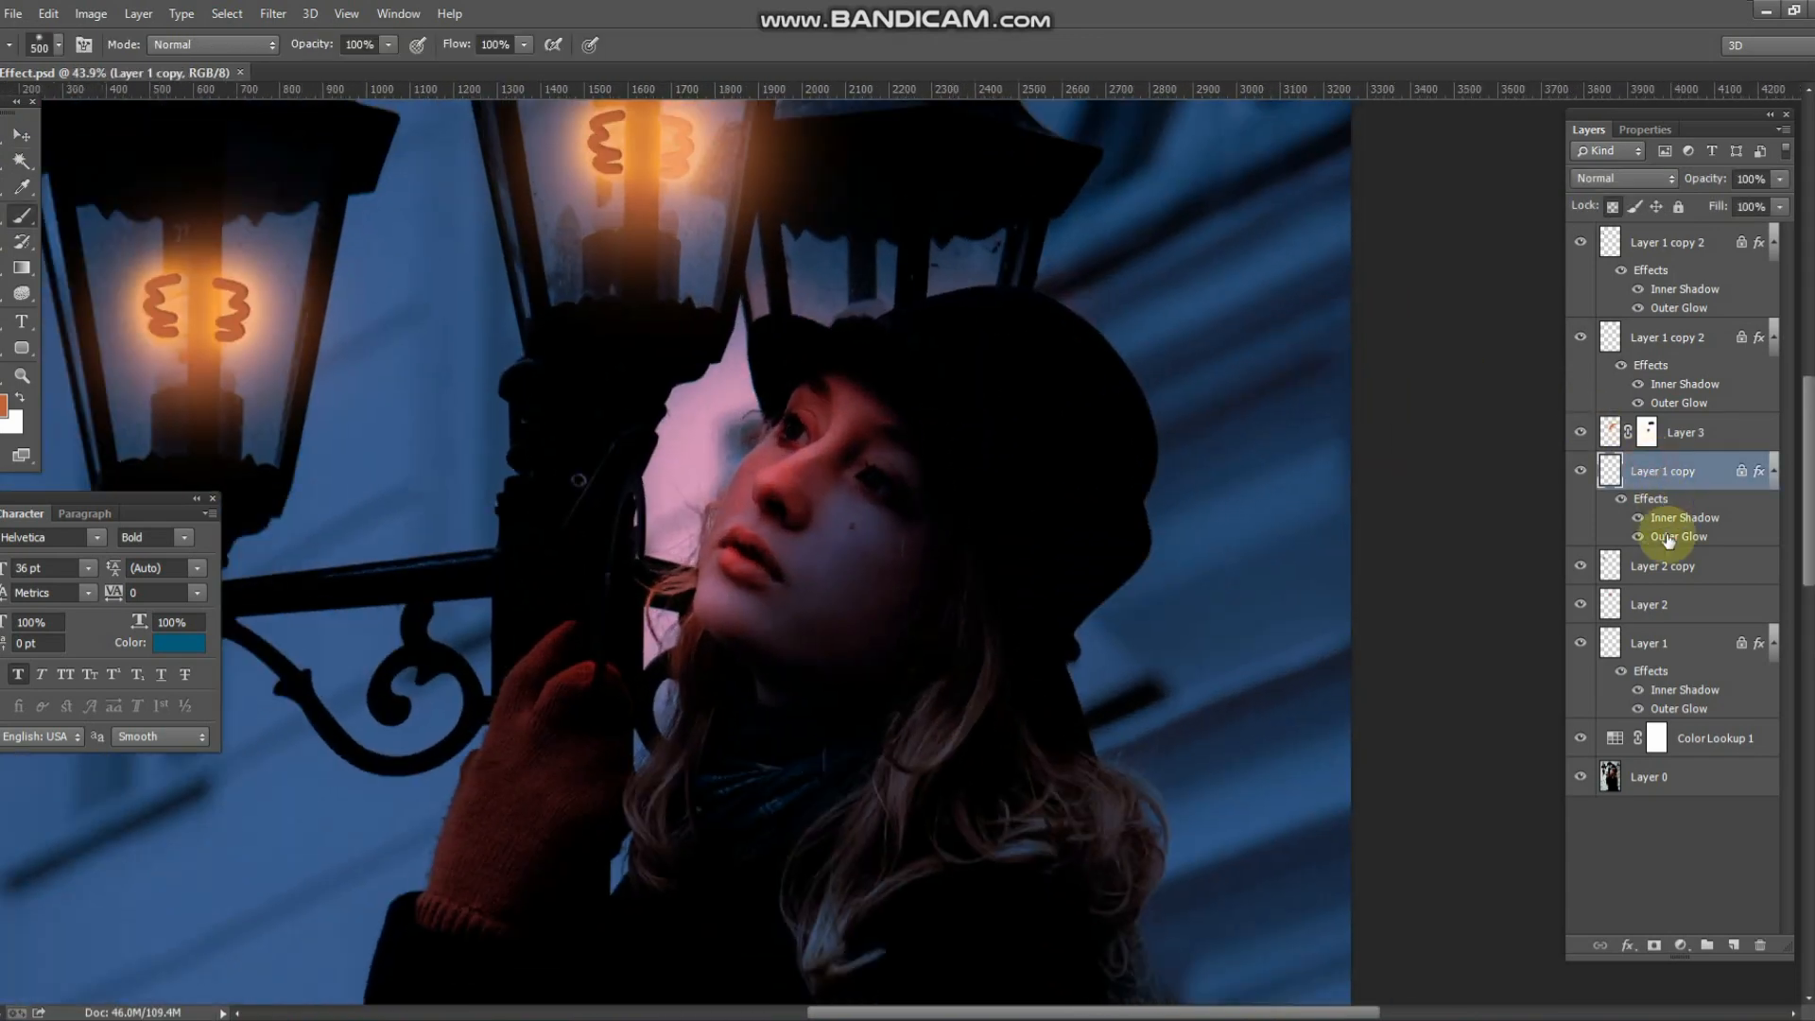
pyautogui.click(1730, 948)
pyautogui.press('[')
pyautogui.press('[')
pyautogui.press('[')
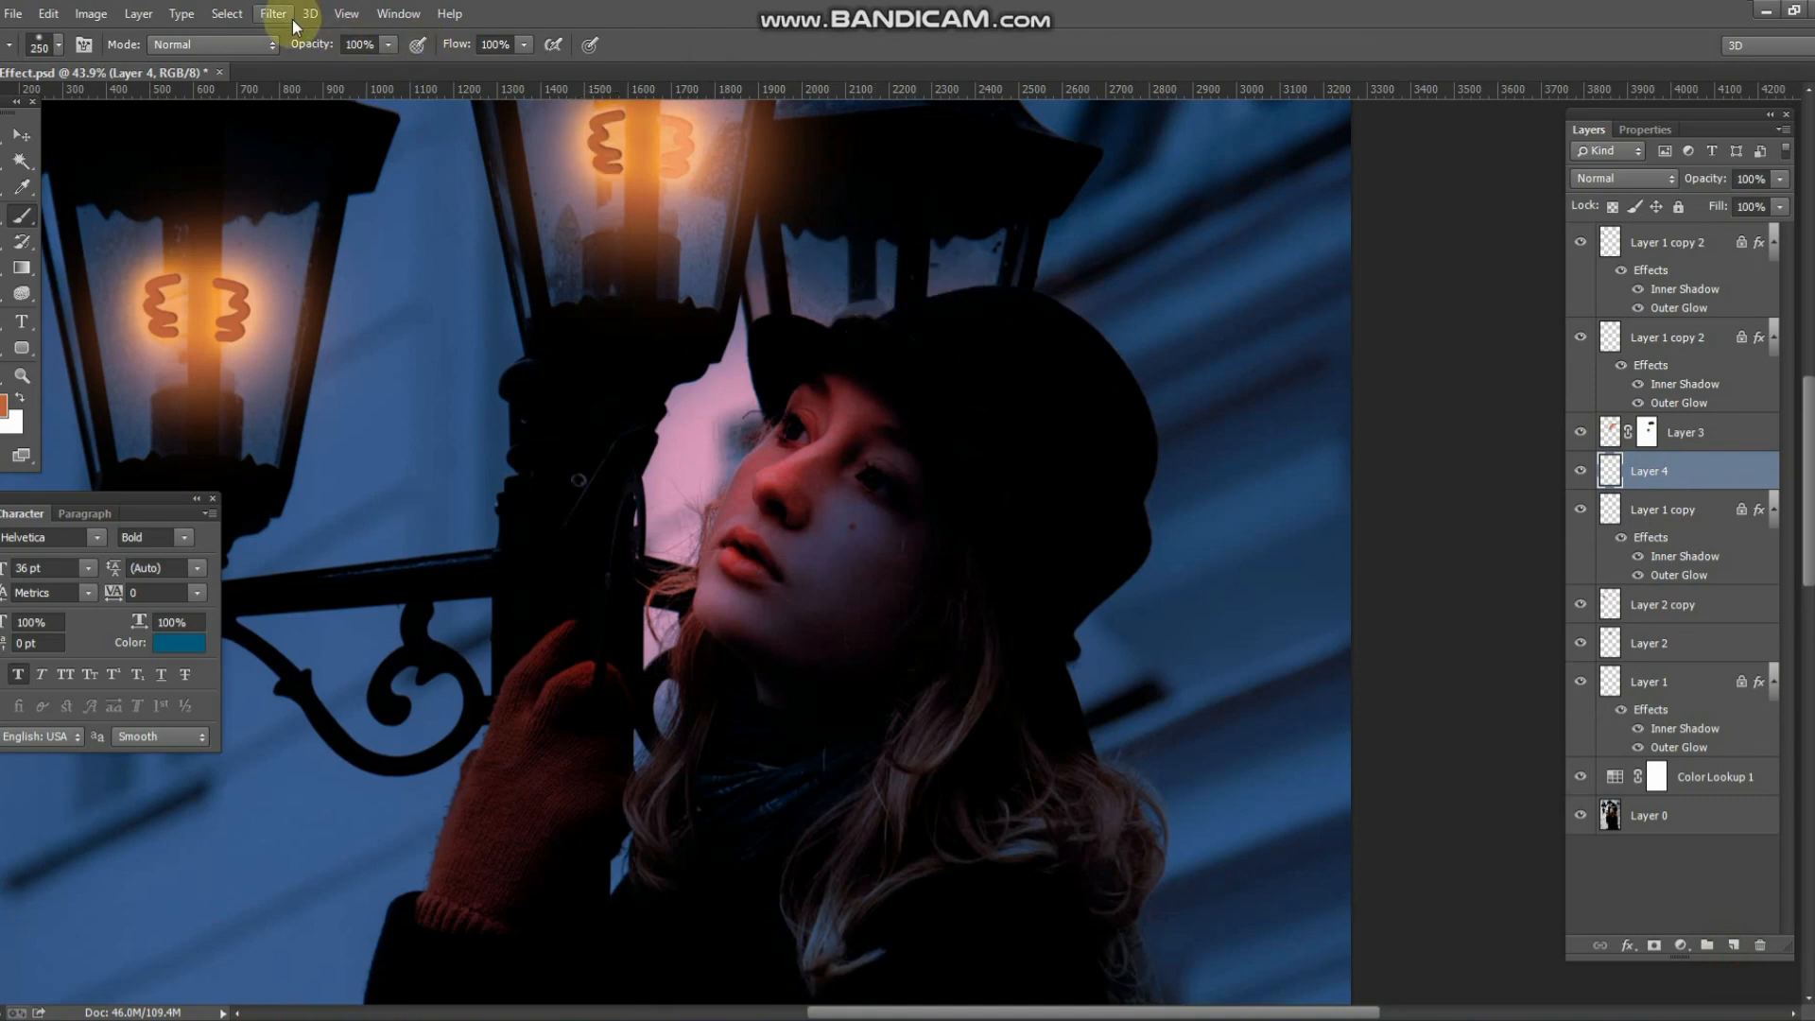
# - Set the brush opacity to 42% and paint an orange glow along the hat's upper edge on Layer 4
pyautogui.moveTo(272, 36); pyautogui.dragTo(256, 31)
pyautogui.moveTo(975, 301)
pyautogui.mouseDown()
pyautogui.moveTo(1101, 308)
pyautogui.moveTo(1021, 385)
pyautogui.mouseUp()
pyautogui.moveTo(1122, 365)
pyautogui.mouseDown()
pyautogui.moveTo(1040, 325)
pyautogui.moveTo(835, 312)
pyautogui.moveTo(632, 373)
pyautogui.moveTo(445, 372)
pyautogui.moveTo(416, 397)
pyautogui.mouseUp()
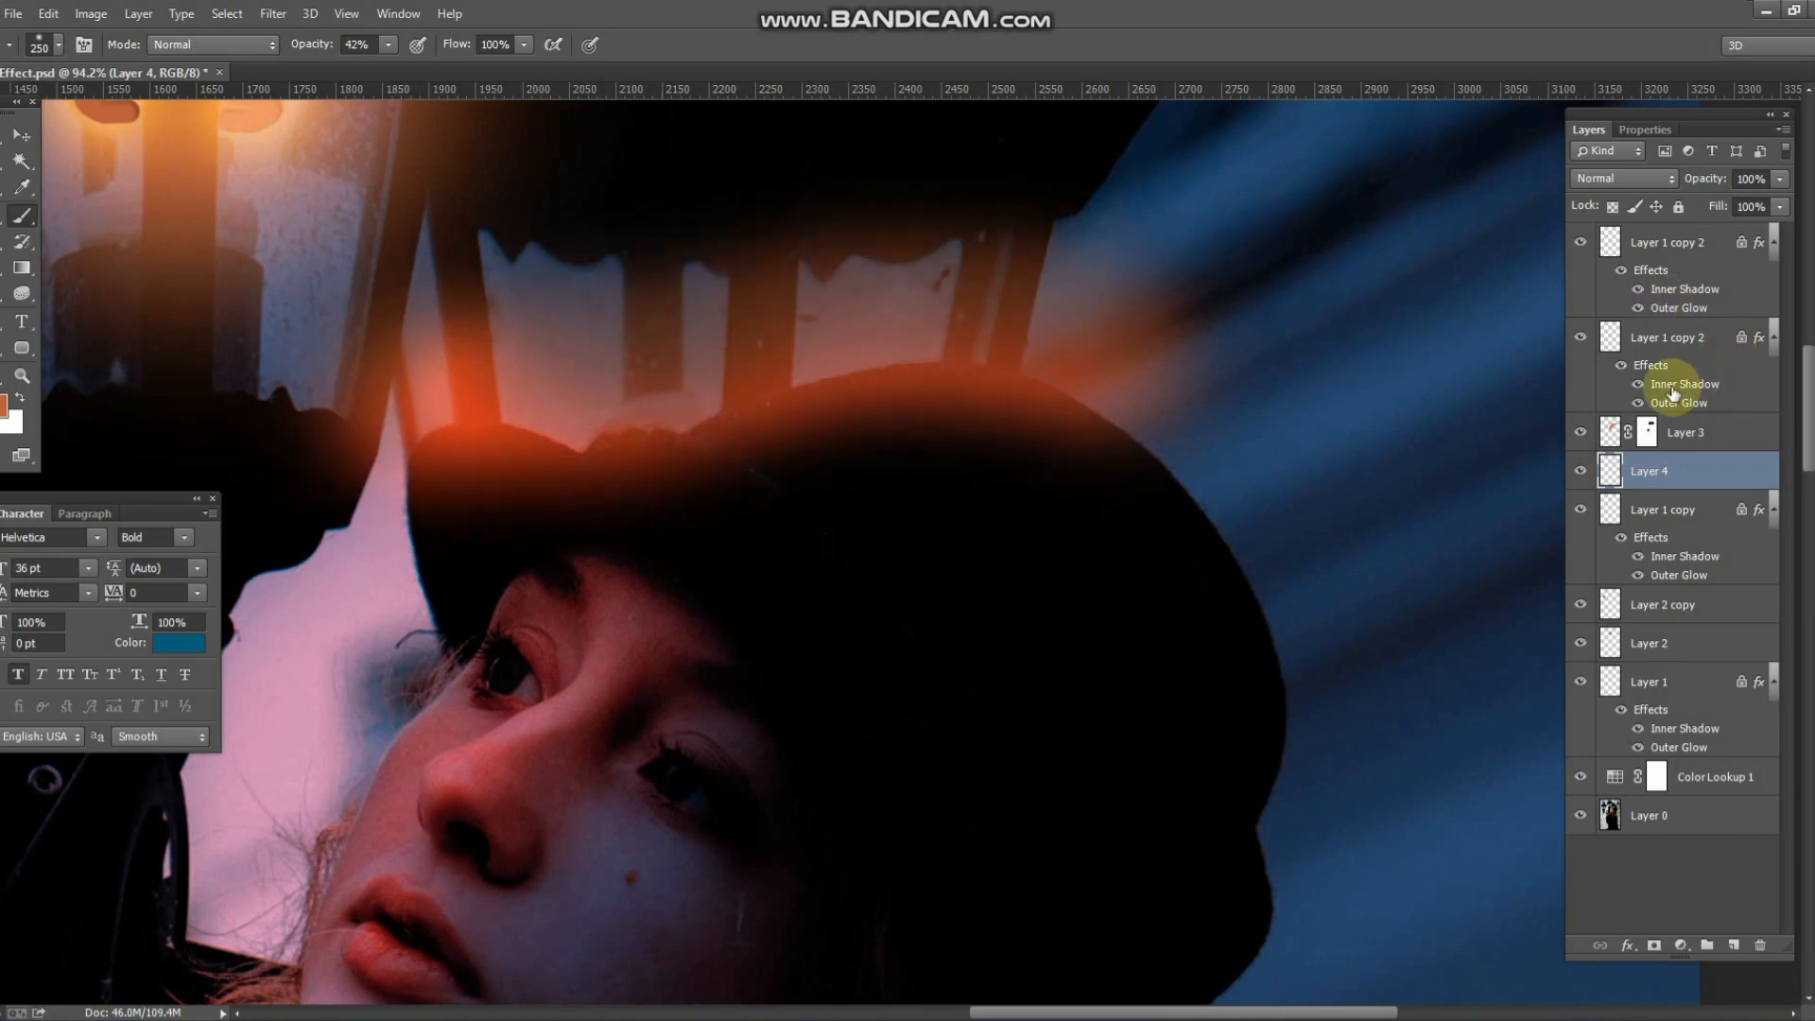
# - Add a layer mask to Layer 4 and brush away the orange spill above the hat and over the rear lamp at 42% brush opacity
pyautogui.press('e')
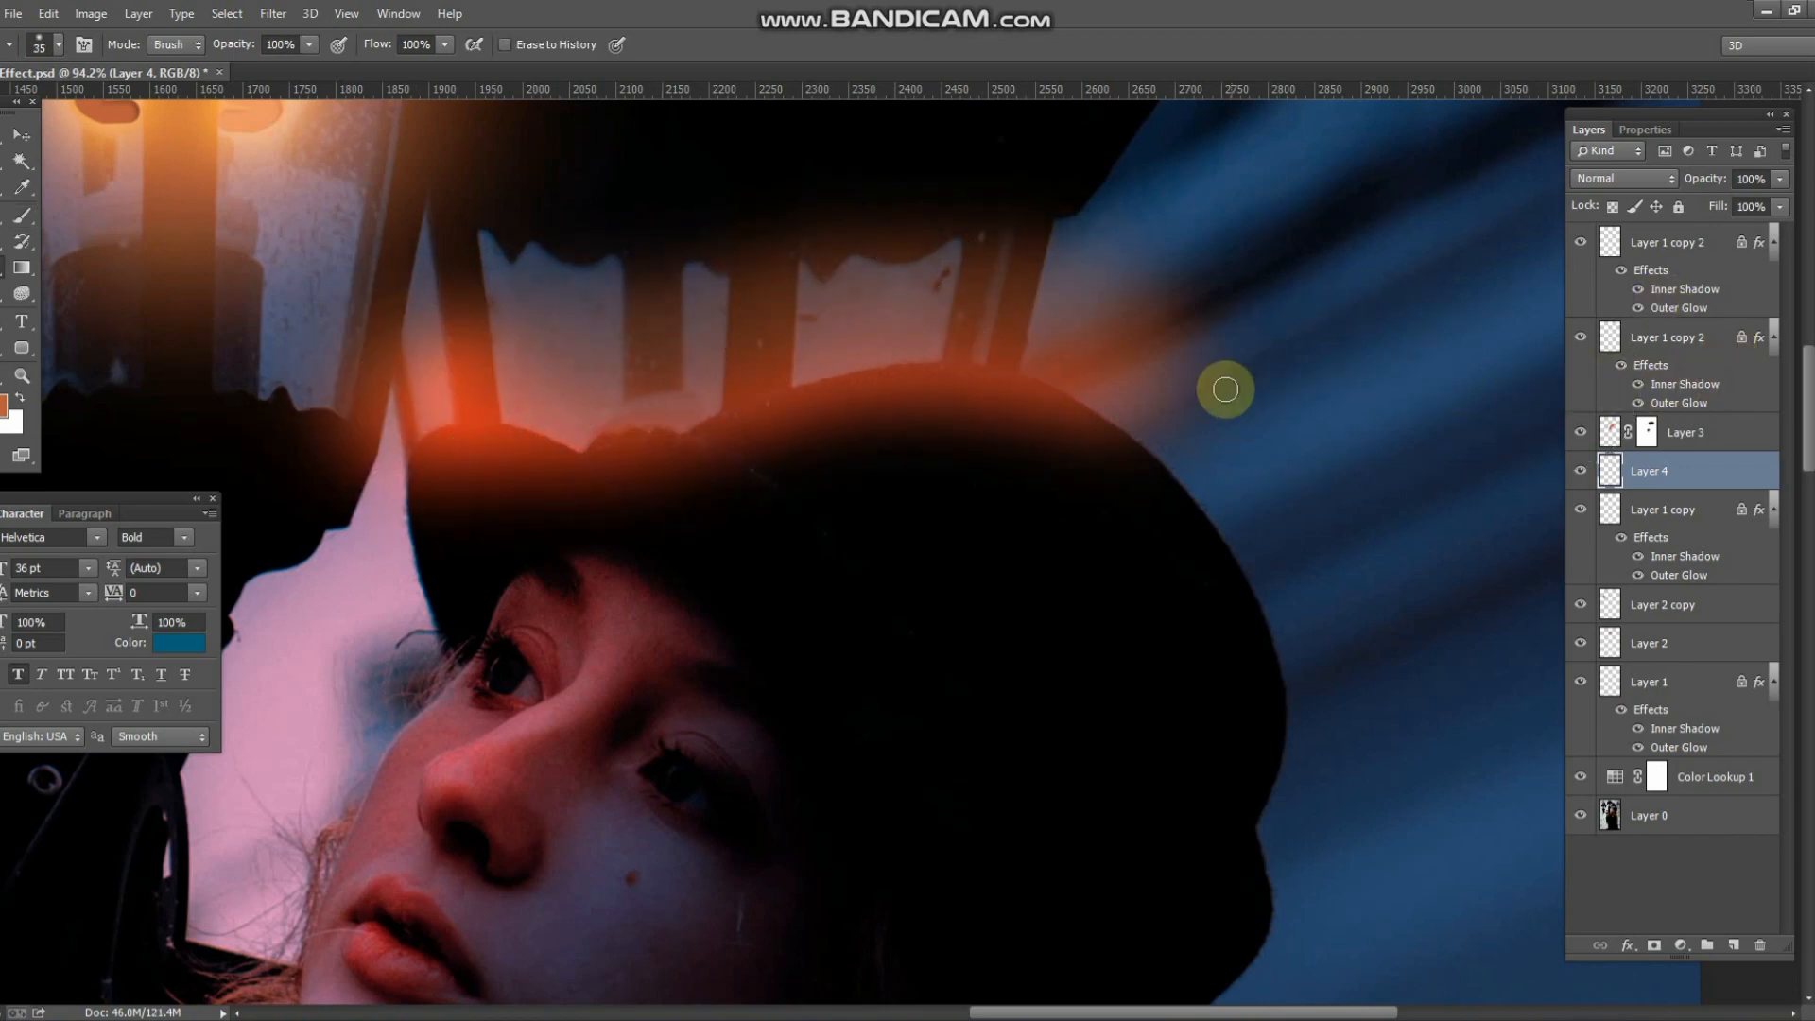
pyautogui.click(1649, 945)
pyautogui.press('b')
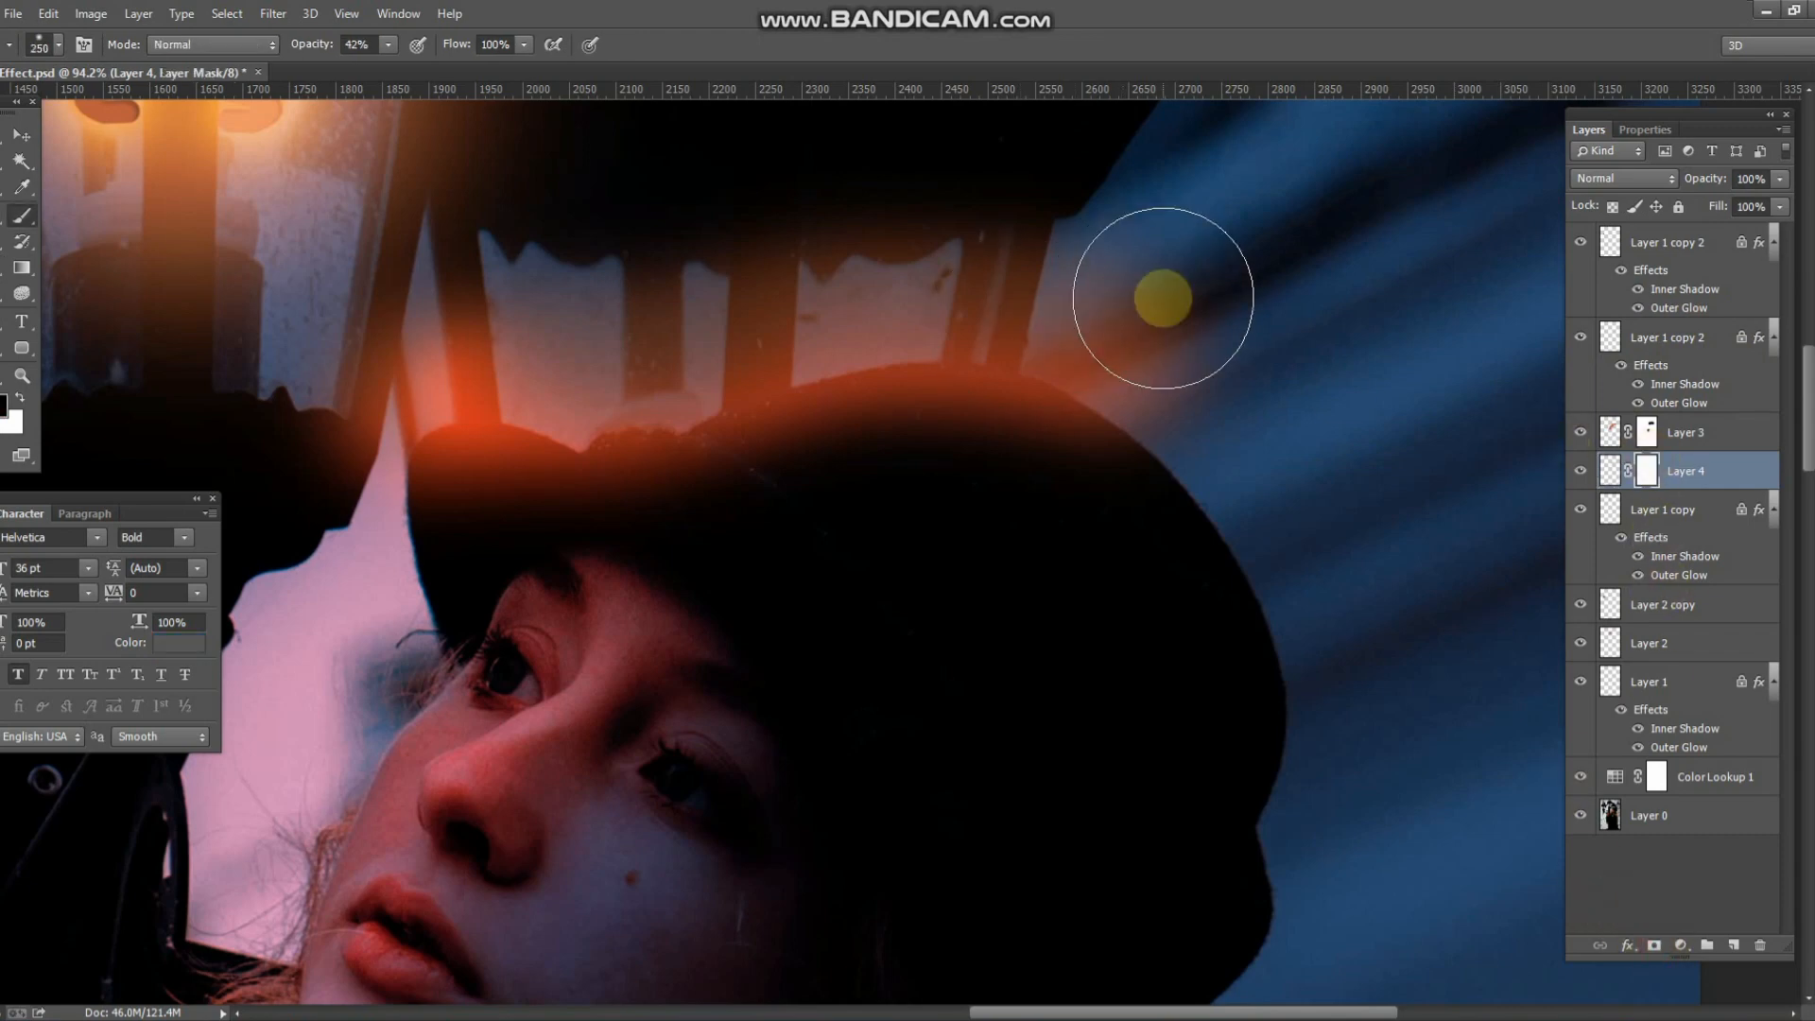
pyautogui.moveTo(1183, 332); pyautogui.dragTo(1045, 291)
pyautogui.moveTo(1088, 278)
pyautogui.mouseDown()
pyautogui.moveTo(818, 259)
pyautogui.moveTo(444, 350)
pyautogui.mouseUp()
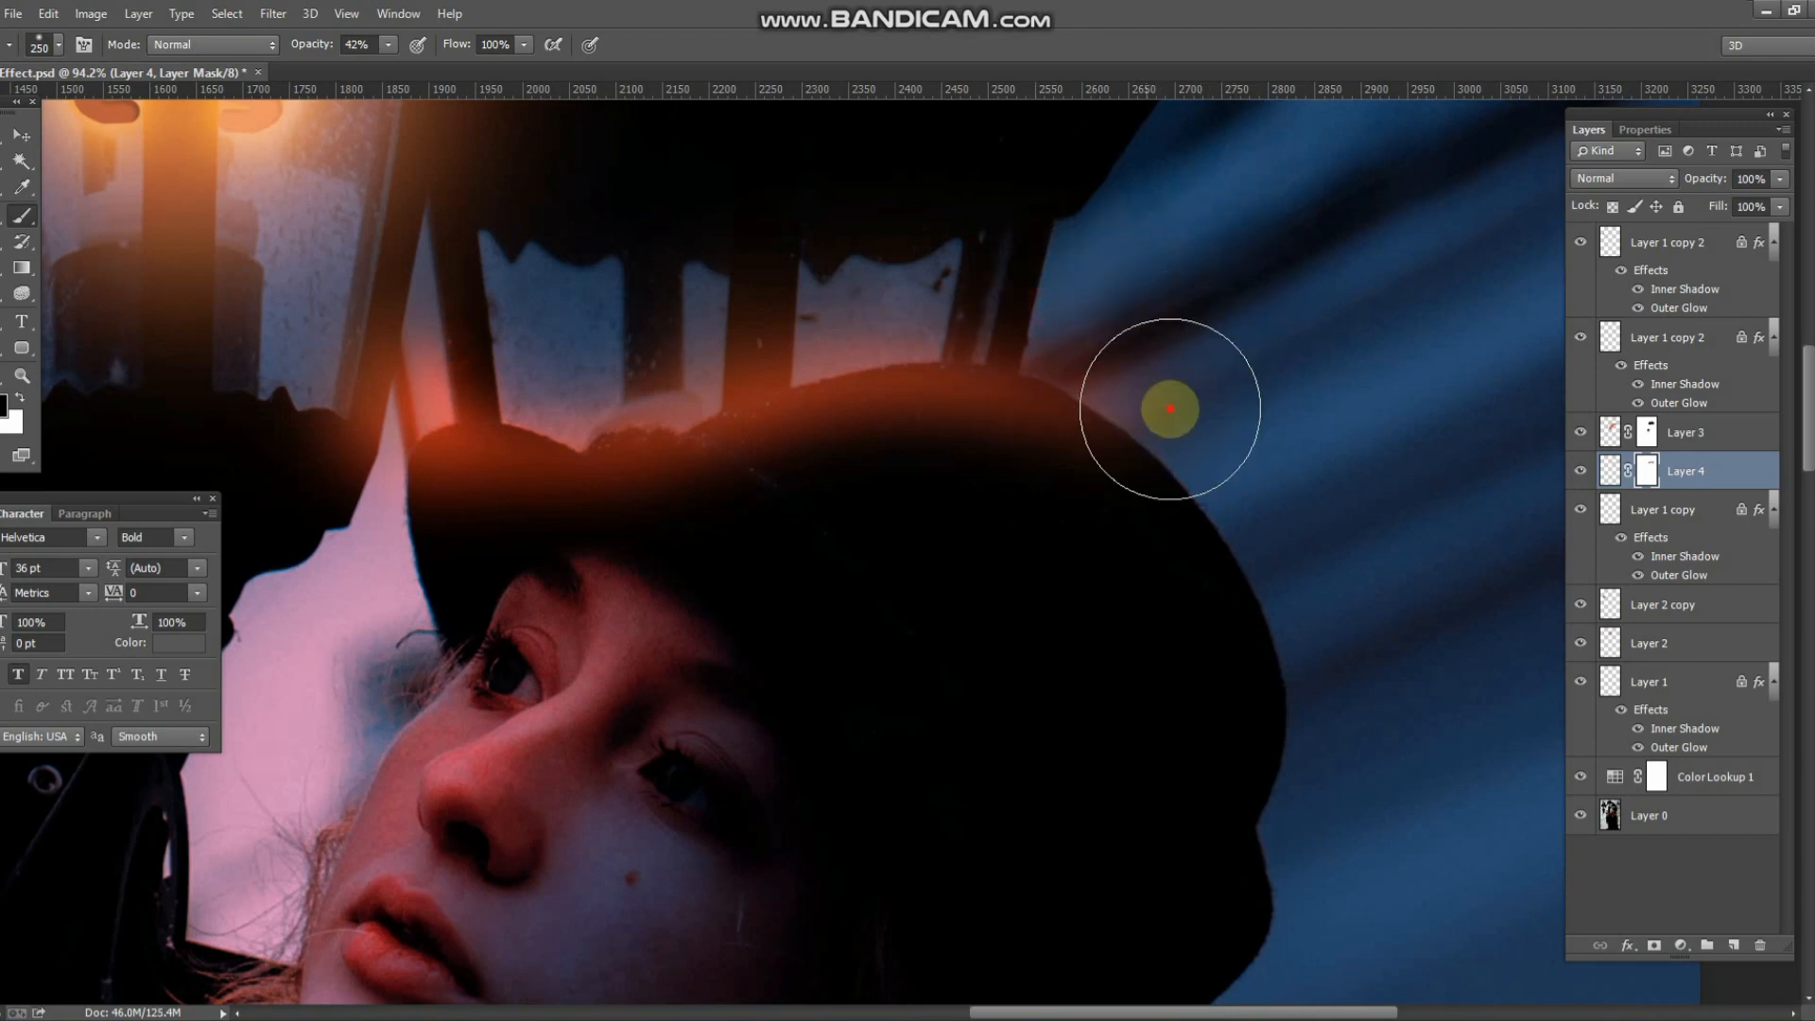
pyautogui.moveTo(998, 297)
pyautogui.mouseDown()
pyautogui.moveTo(1053, 261)
pyautogui.moveTo(417, 359)
pyautogui.mouseUp()
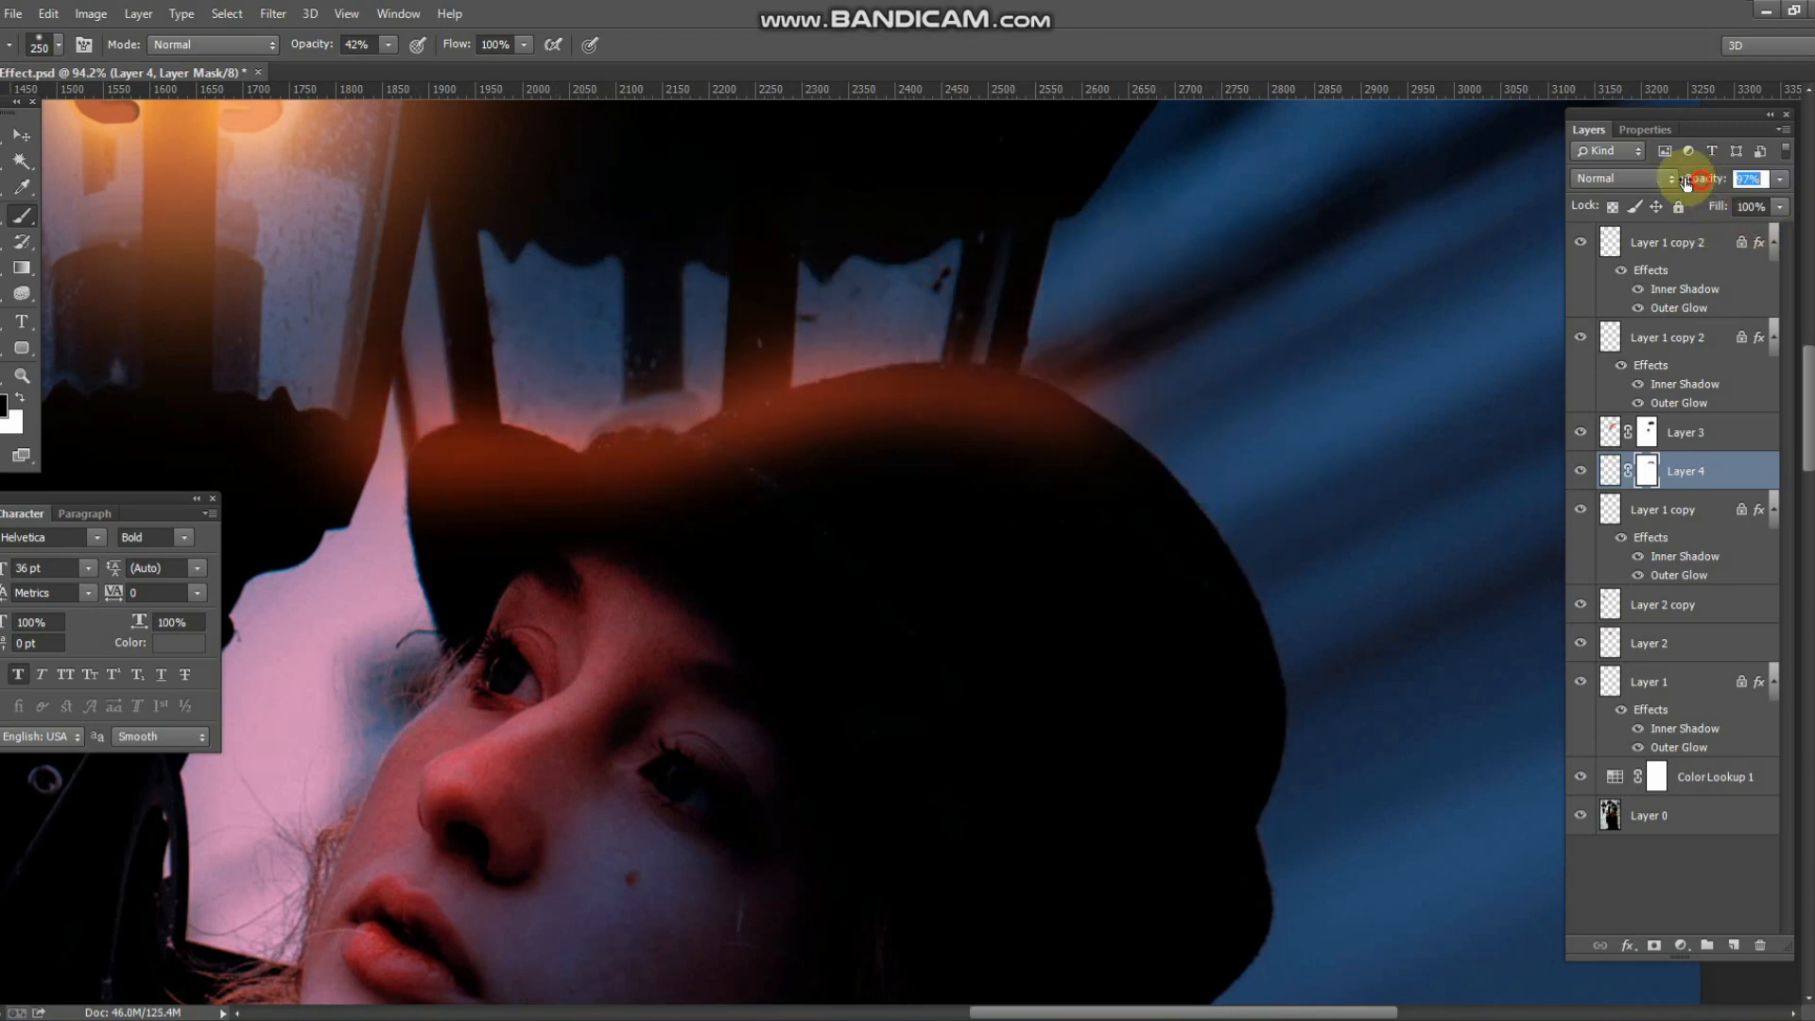
# - Set Layer 4's opacity to 51% and brush its mask once more over the rear lamp's glass
pyautogui.moveTo(1684, 178); pyautogui.dragTo(1671, 178)
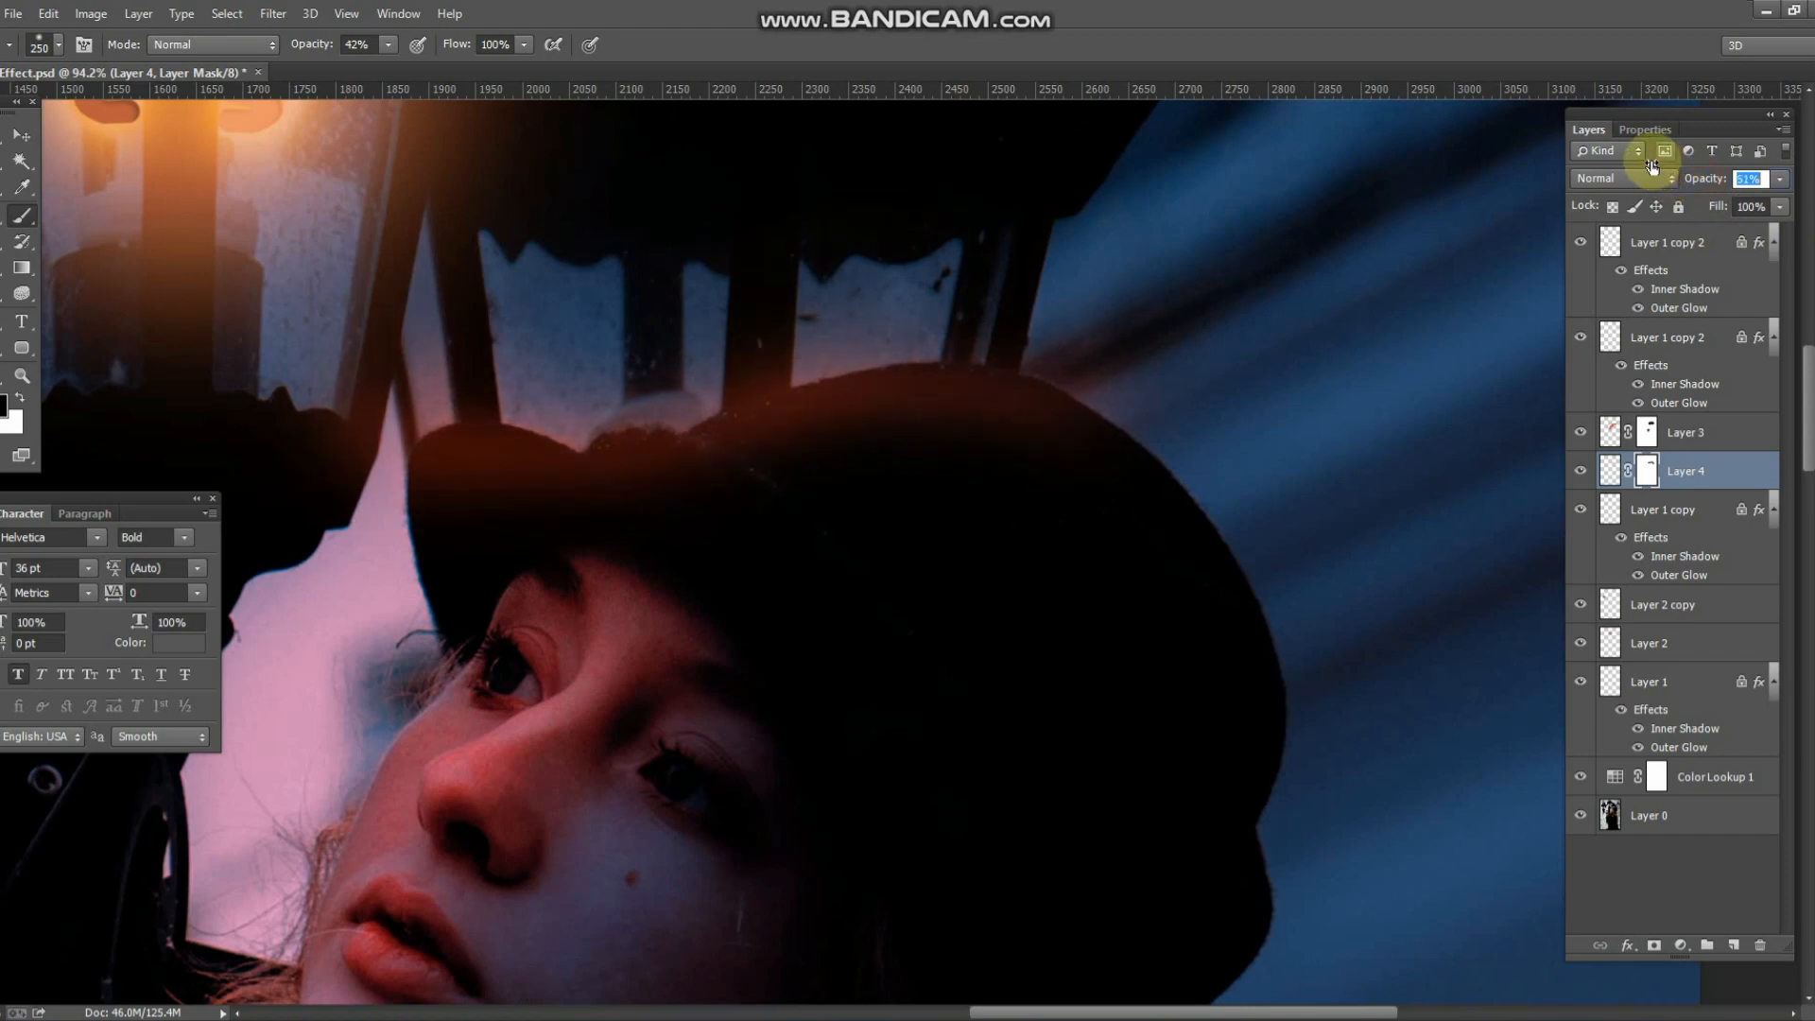
pyautogui.moveTo(858, 300); pyautogui.dragTo(665, 313)
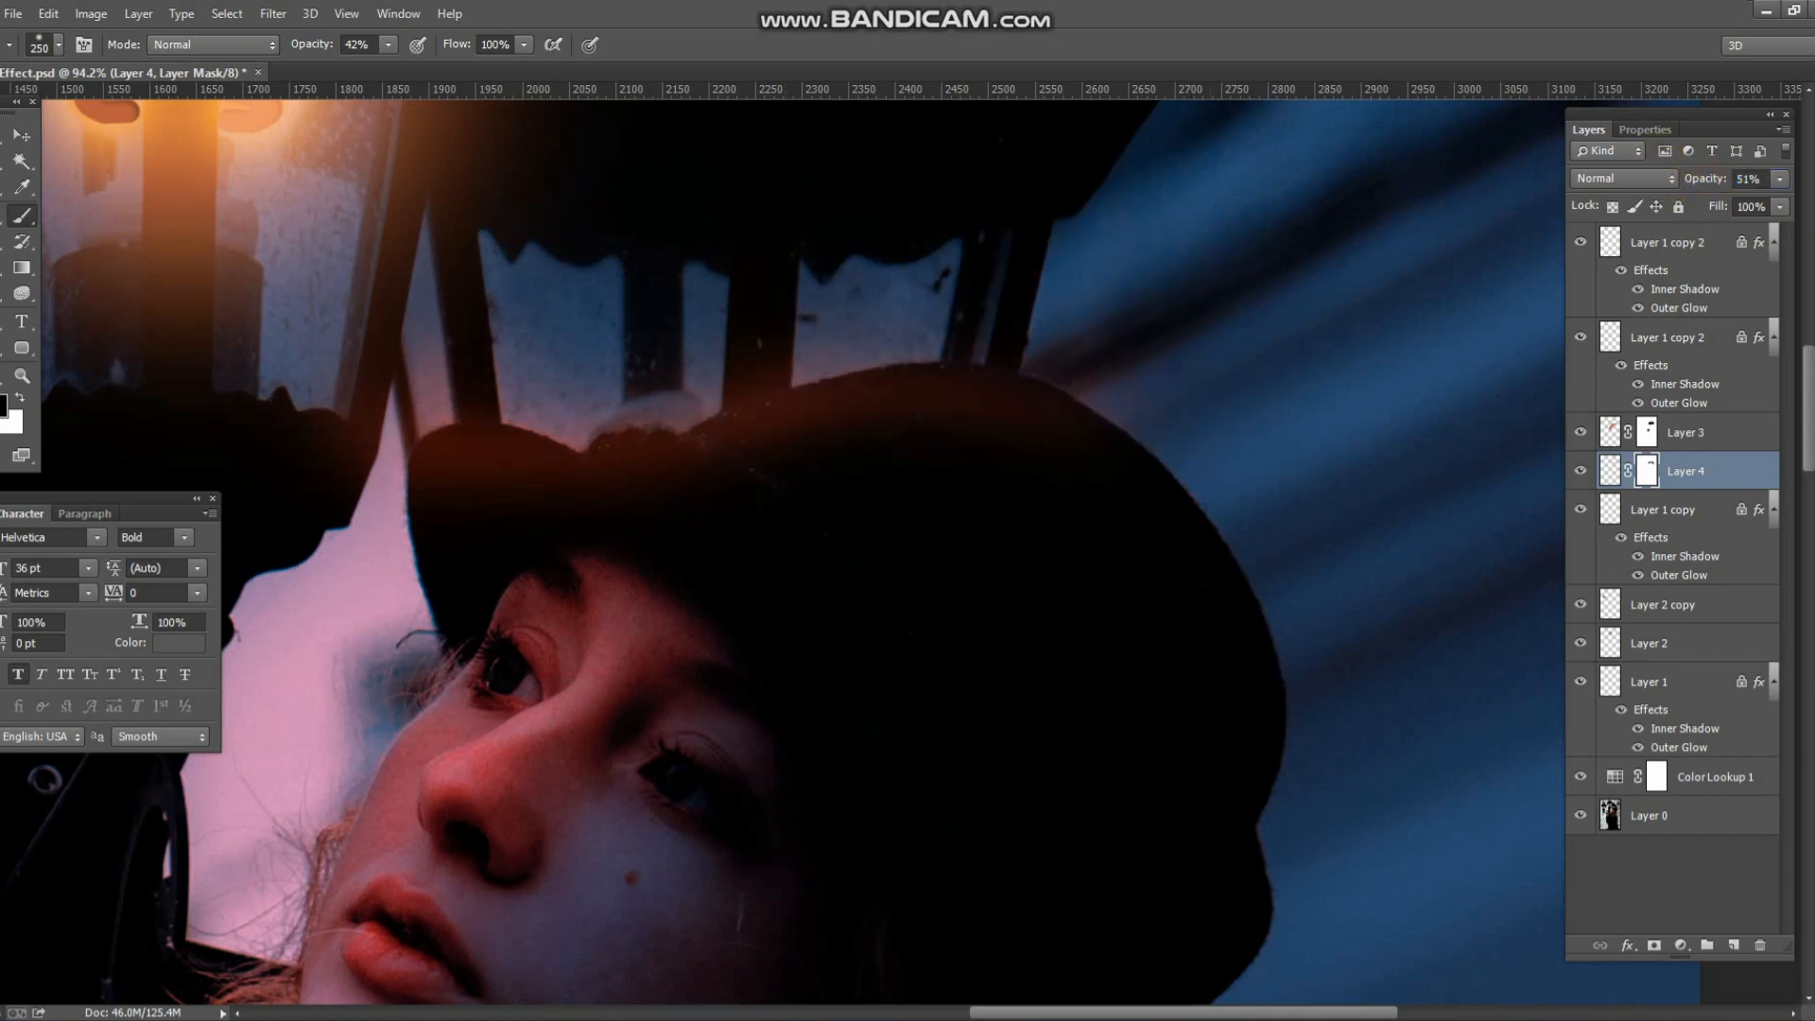
# - Deselect all layers and save the document
pyautogui.hotkey('ctrl', '-')
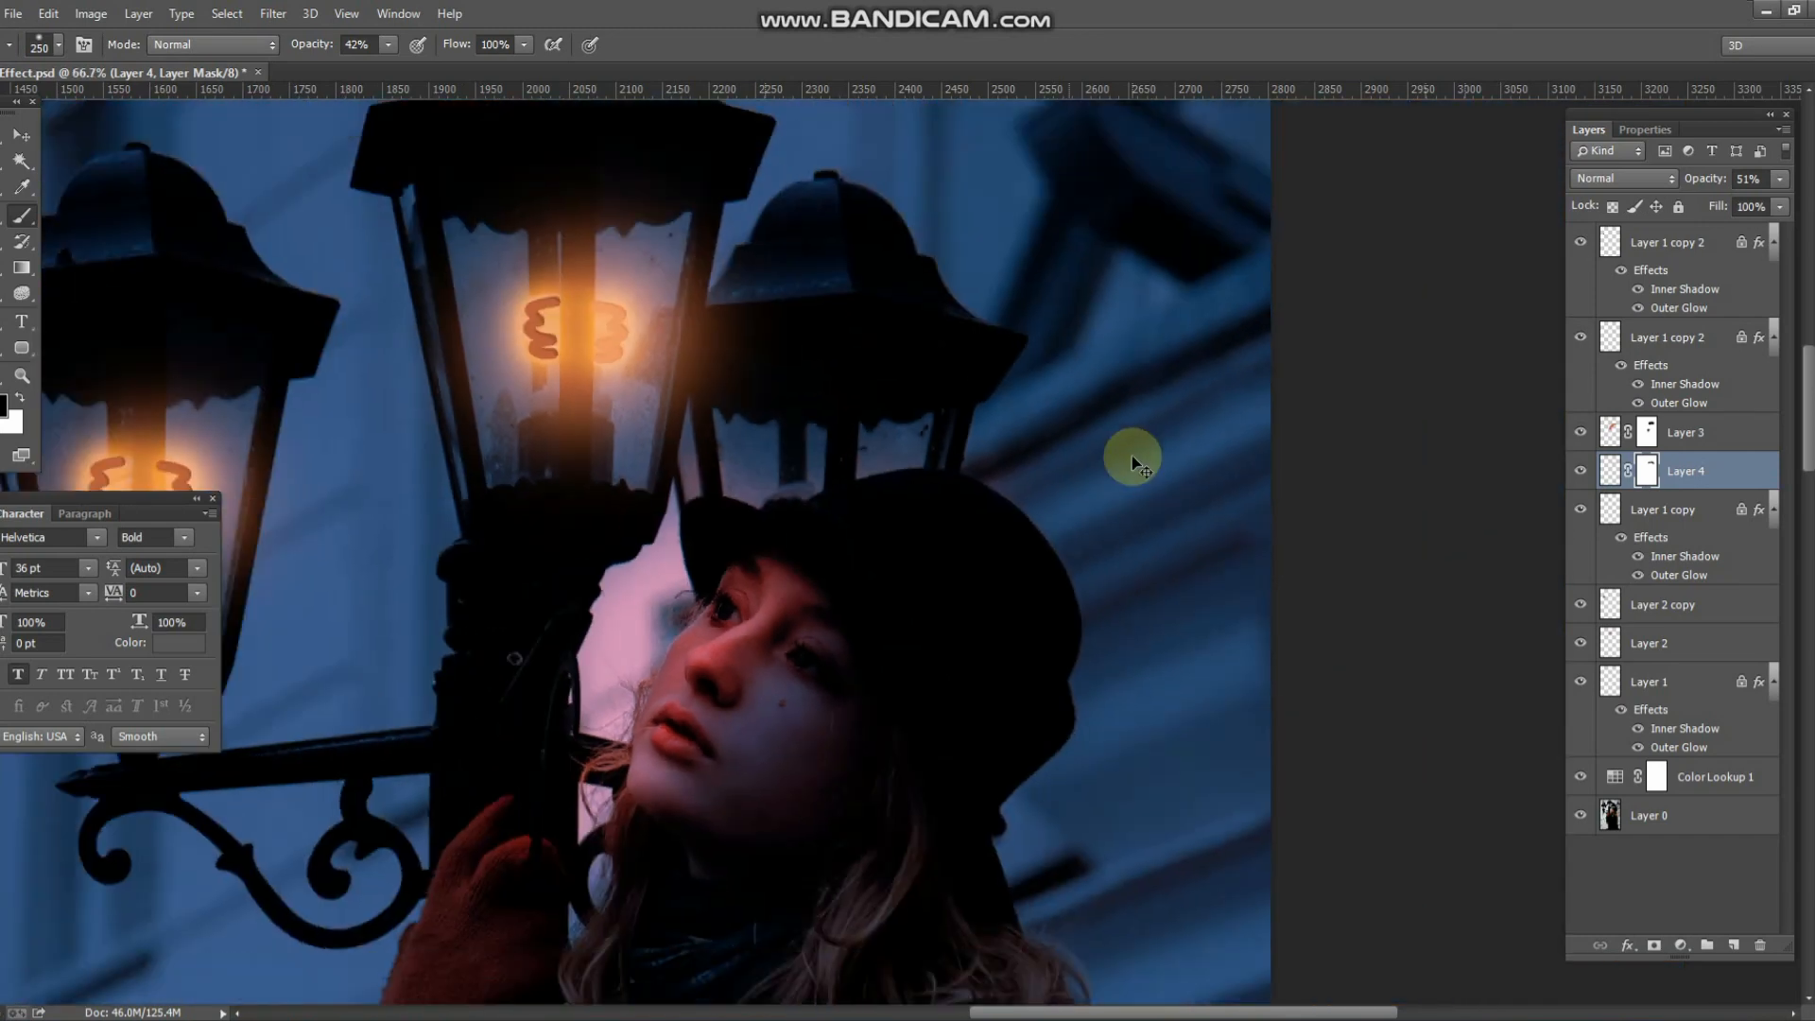
pyautogui.hotkey('ctrl', '-')
pyautogui.hotkey('ctrl', '-')
pyautogui.hotkey('ctrl', '-')
pyautogui.hotkey('ctrl', '-')
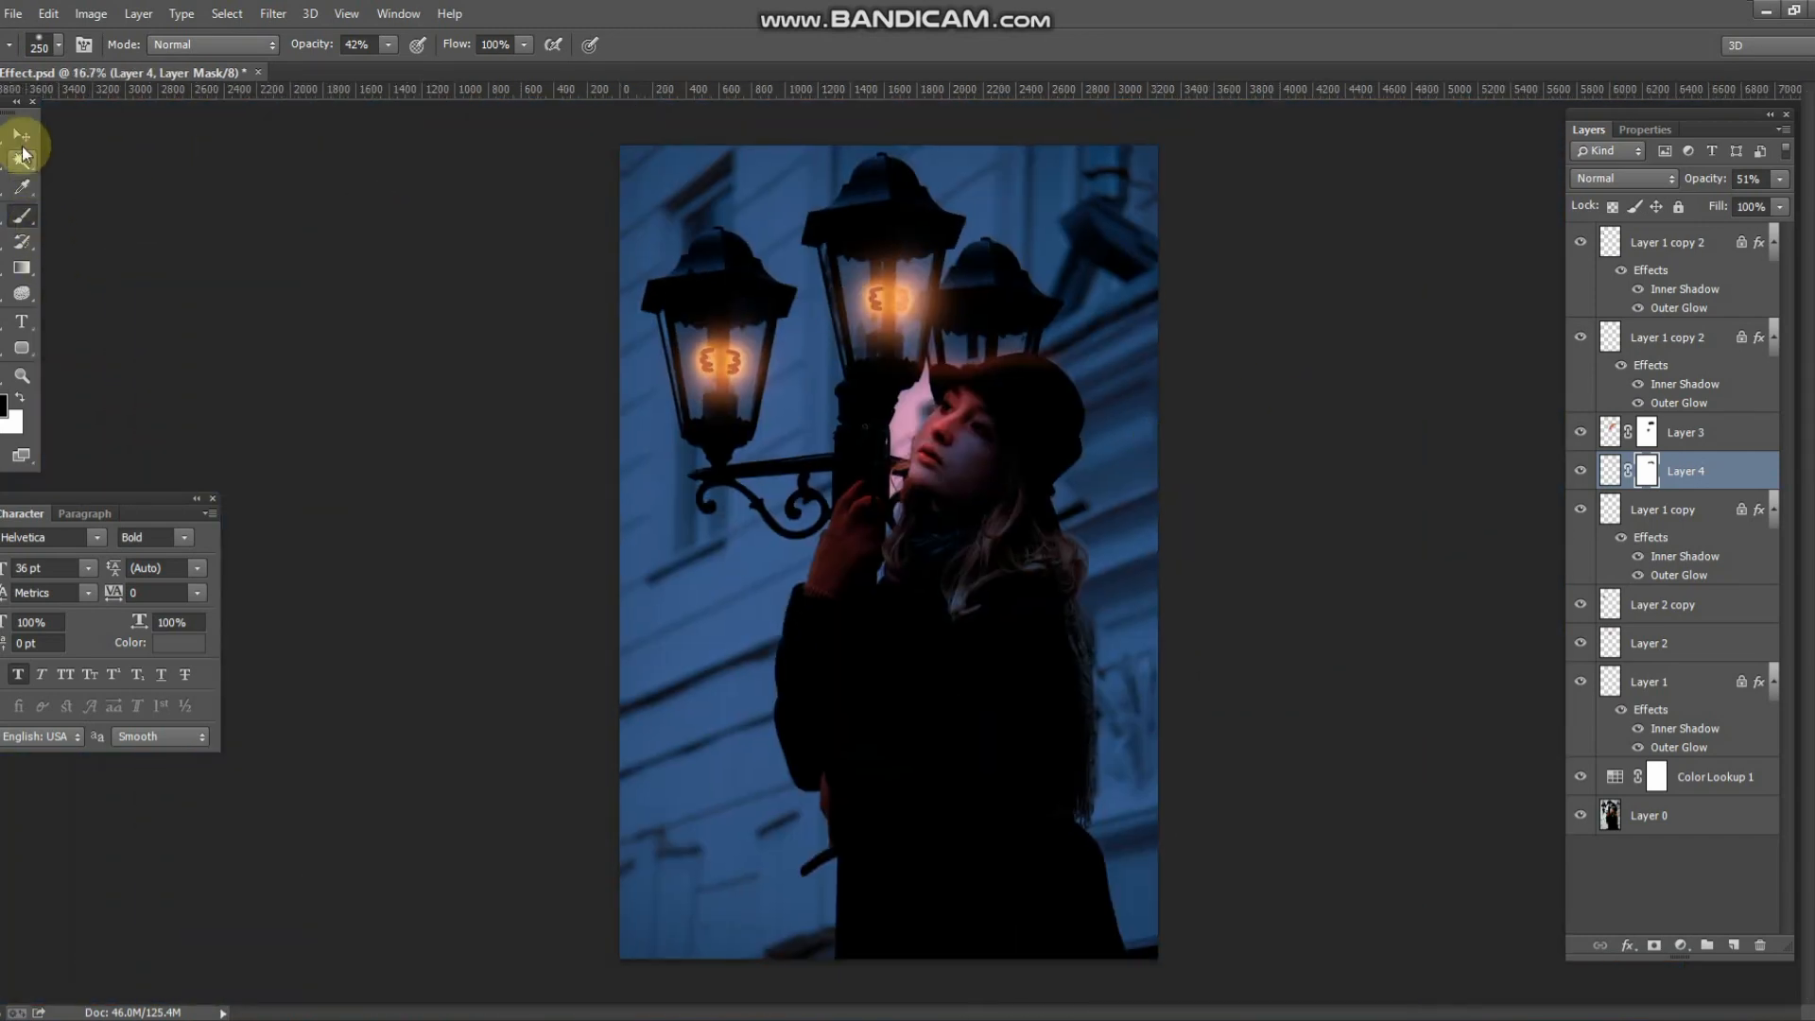
pyautogui.click(22, 136)
pyautogui.click(133, 191)
pyautogui.hotkey('ctrl', 's')
# - Add a new layer above Layer 1 copy and paint orange light along the left lamp's glass edges with a 100 px brush at 42% opacity
pyautogui.scroll(8, 905, 369)
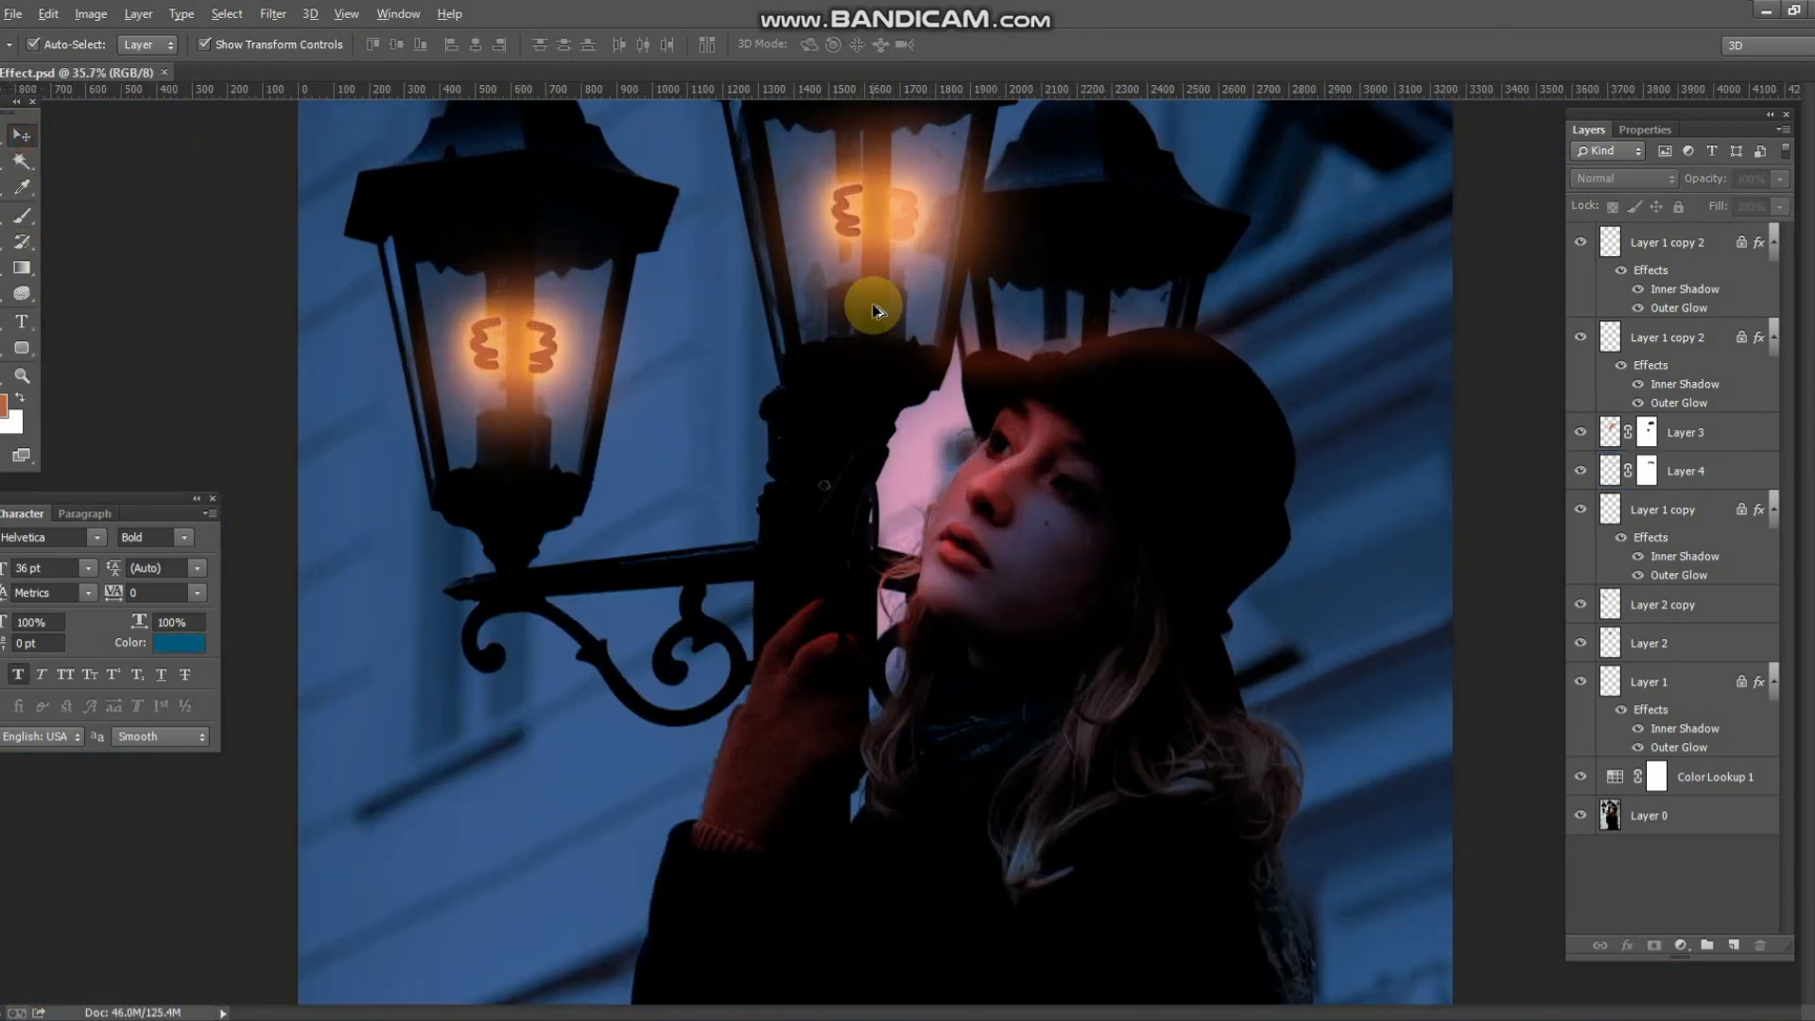
pyautogui.scroll(2, 830, 439)
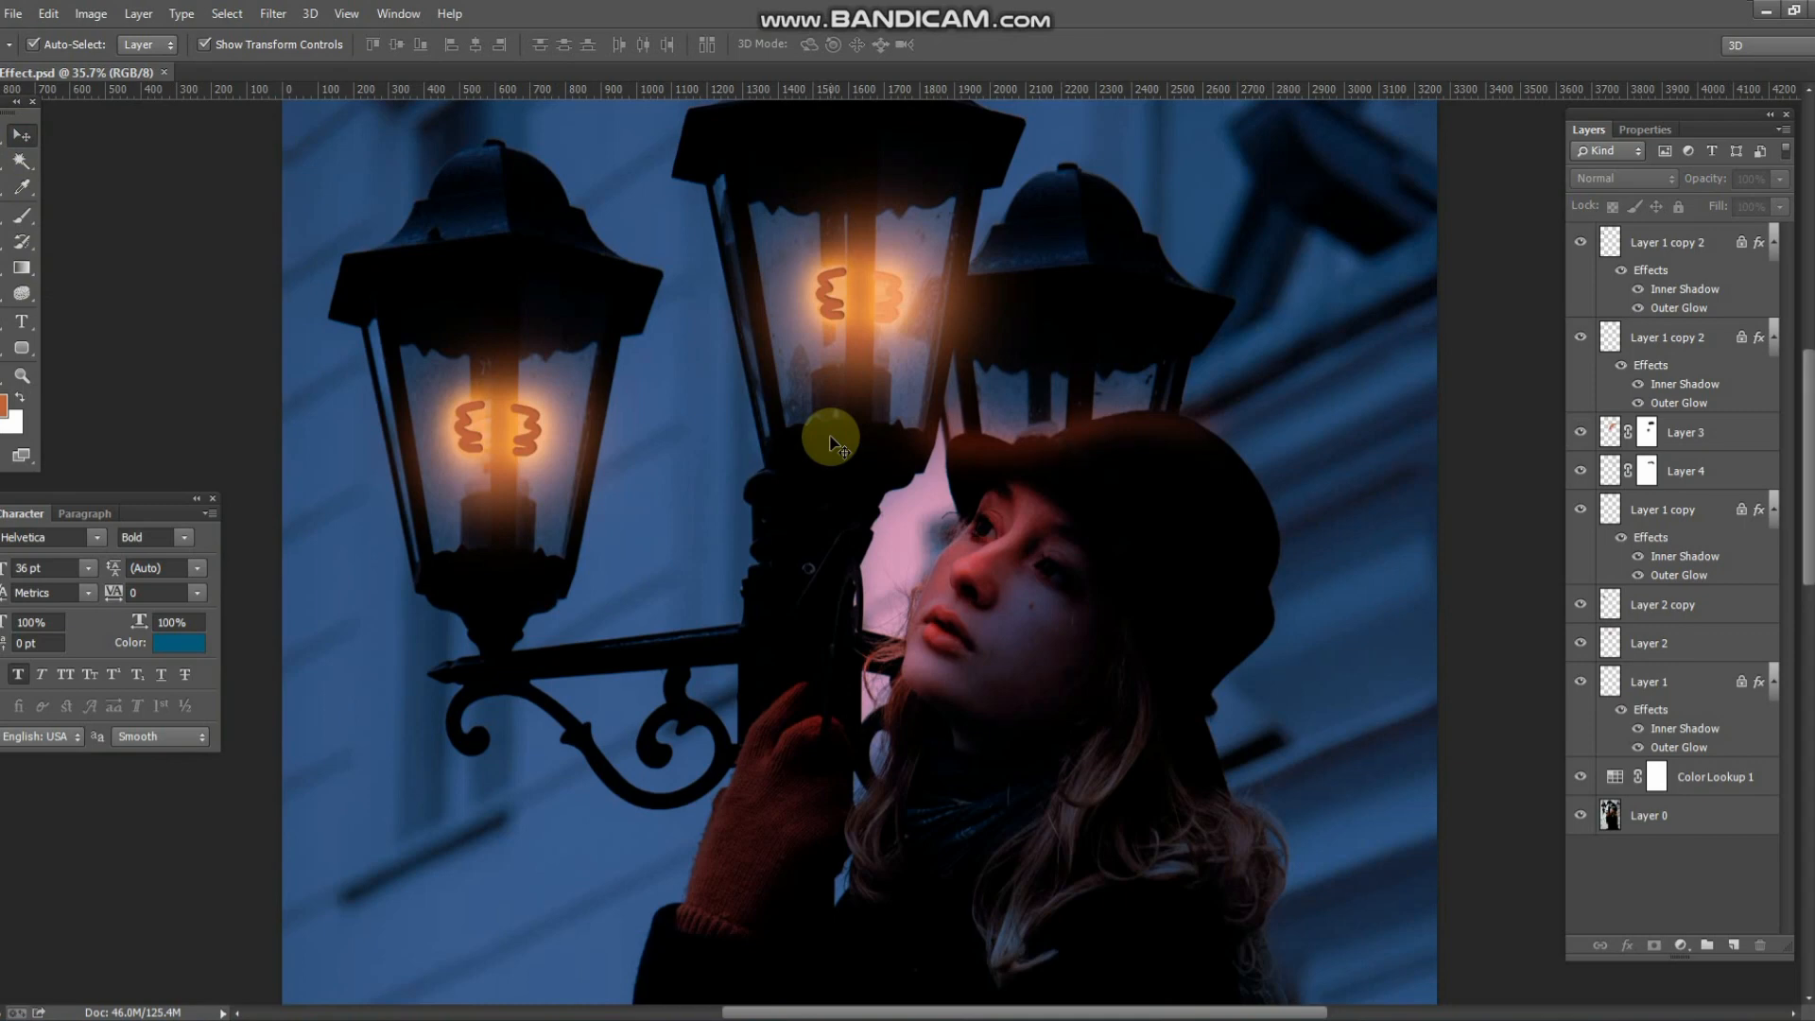
pyautogui.scroll(1, 397, 423)
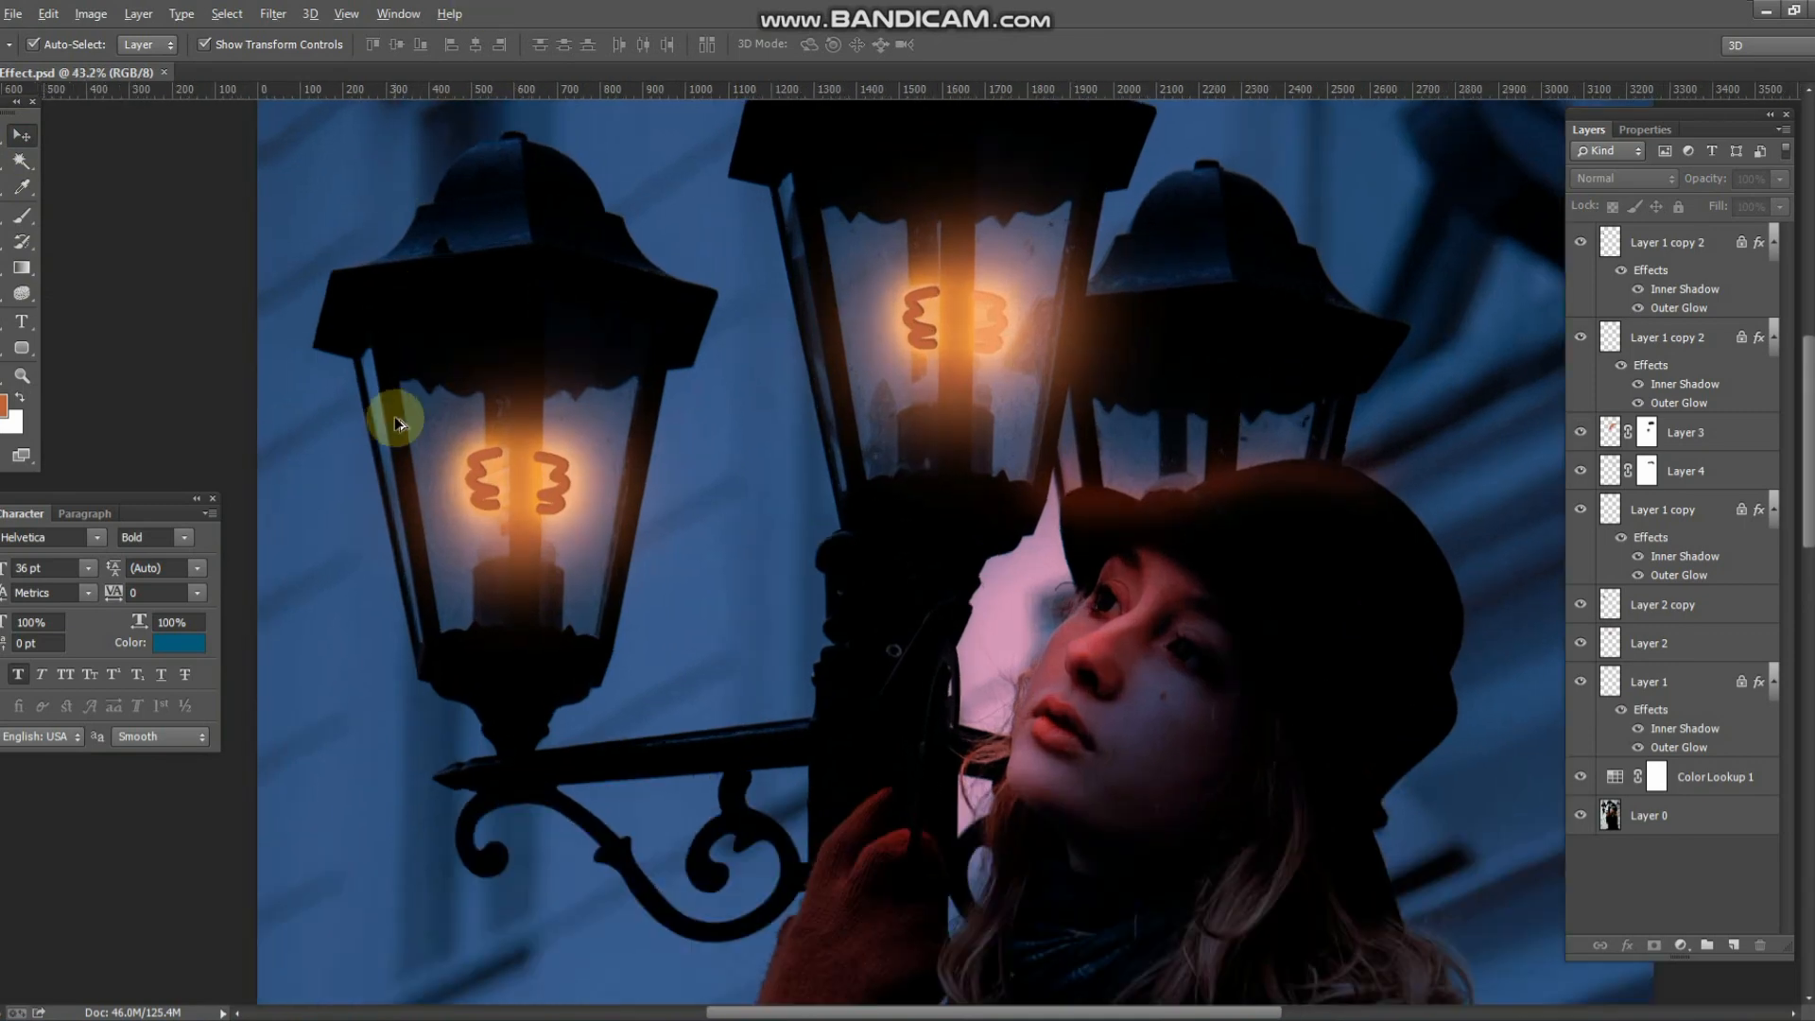
pyautogui.press('b')
pyautogui.scroll(1, 519, 620)
pyautogui.click(1709, 556)
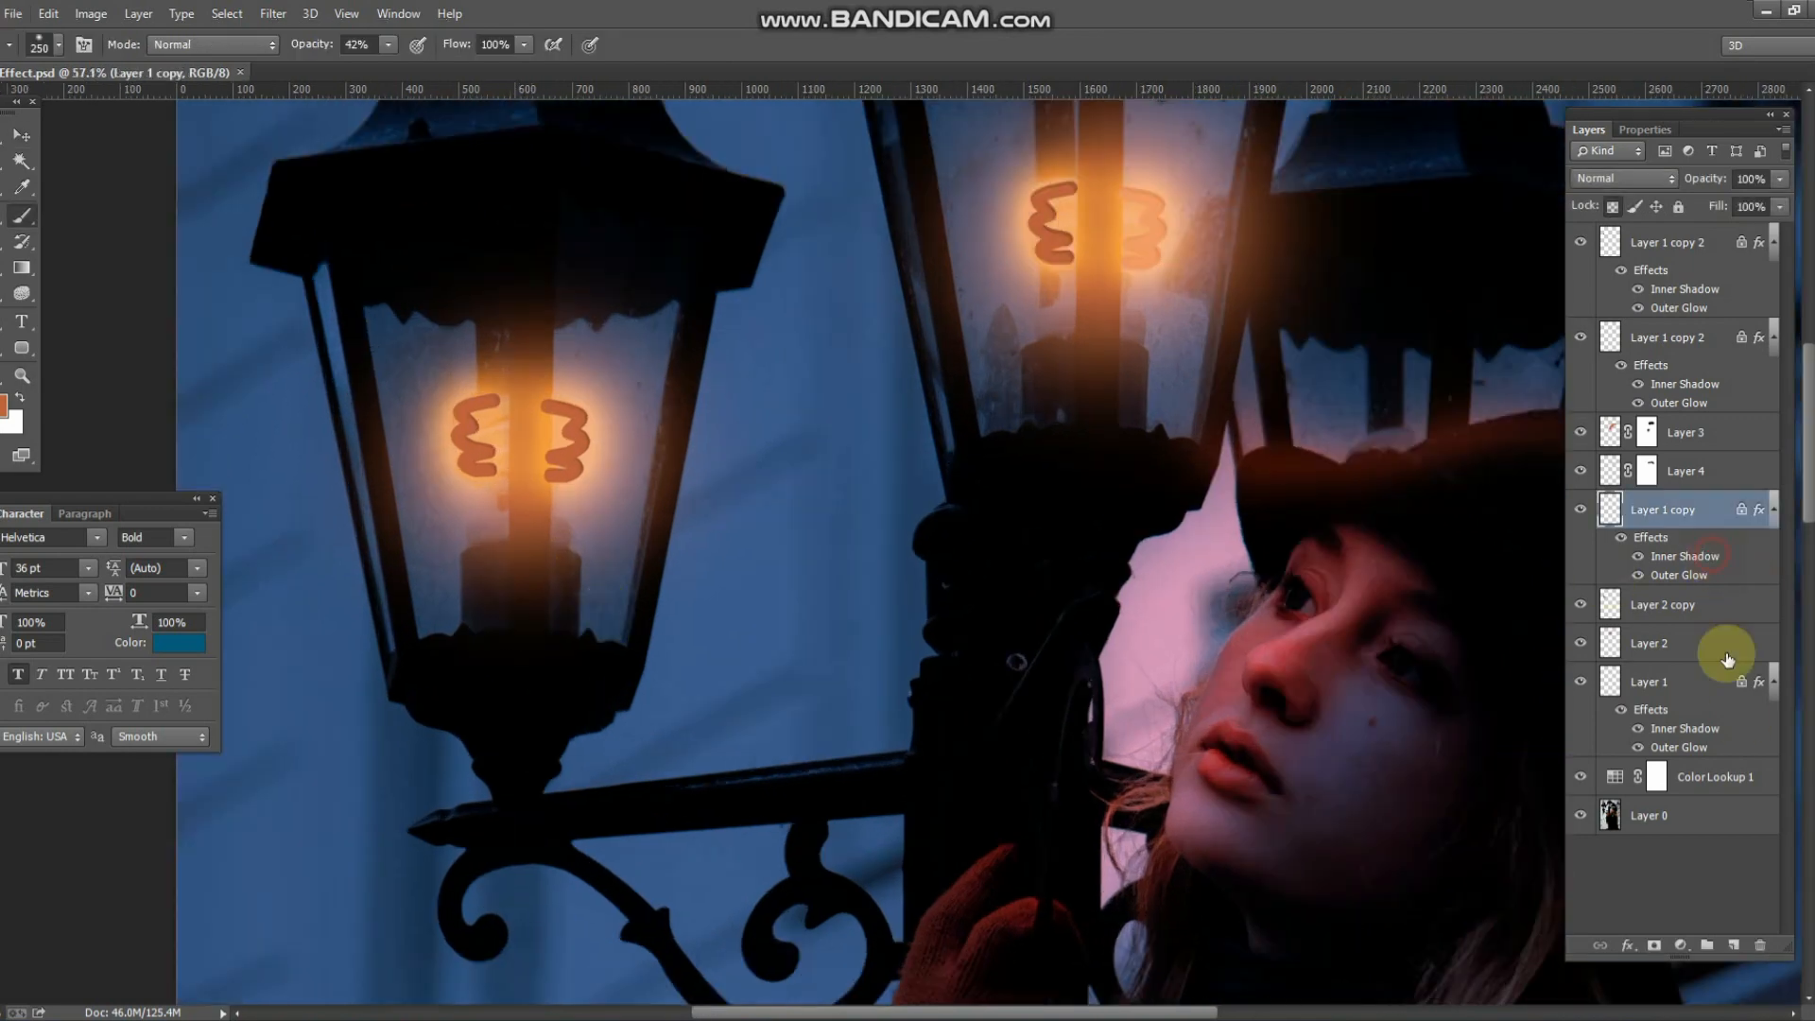
pyautogui.click(1728, 943)
pyautogui.scroll(1, 264, 450)
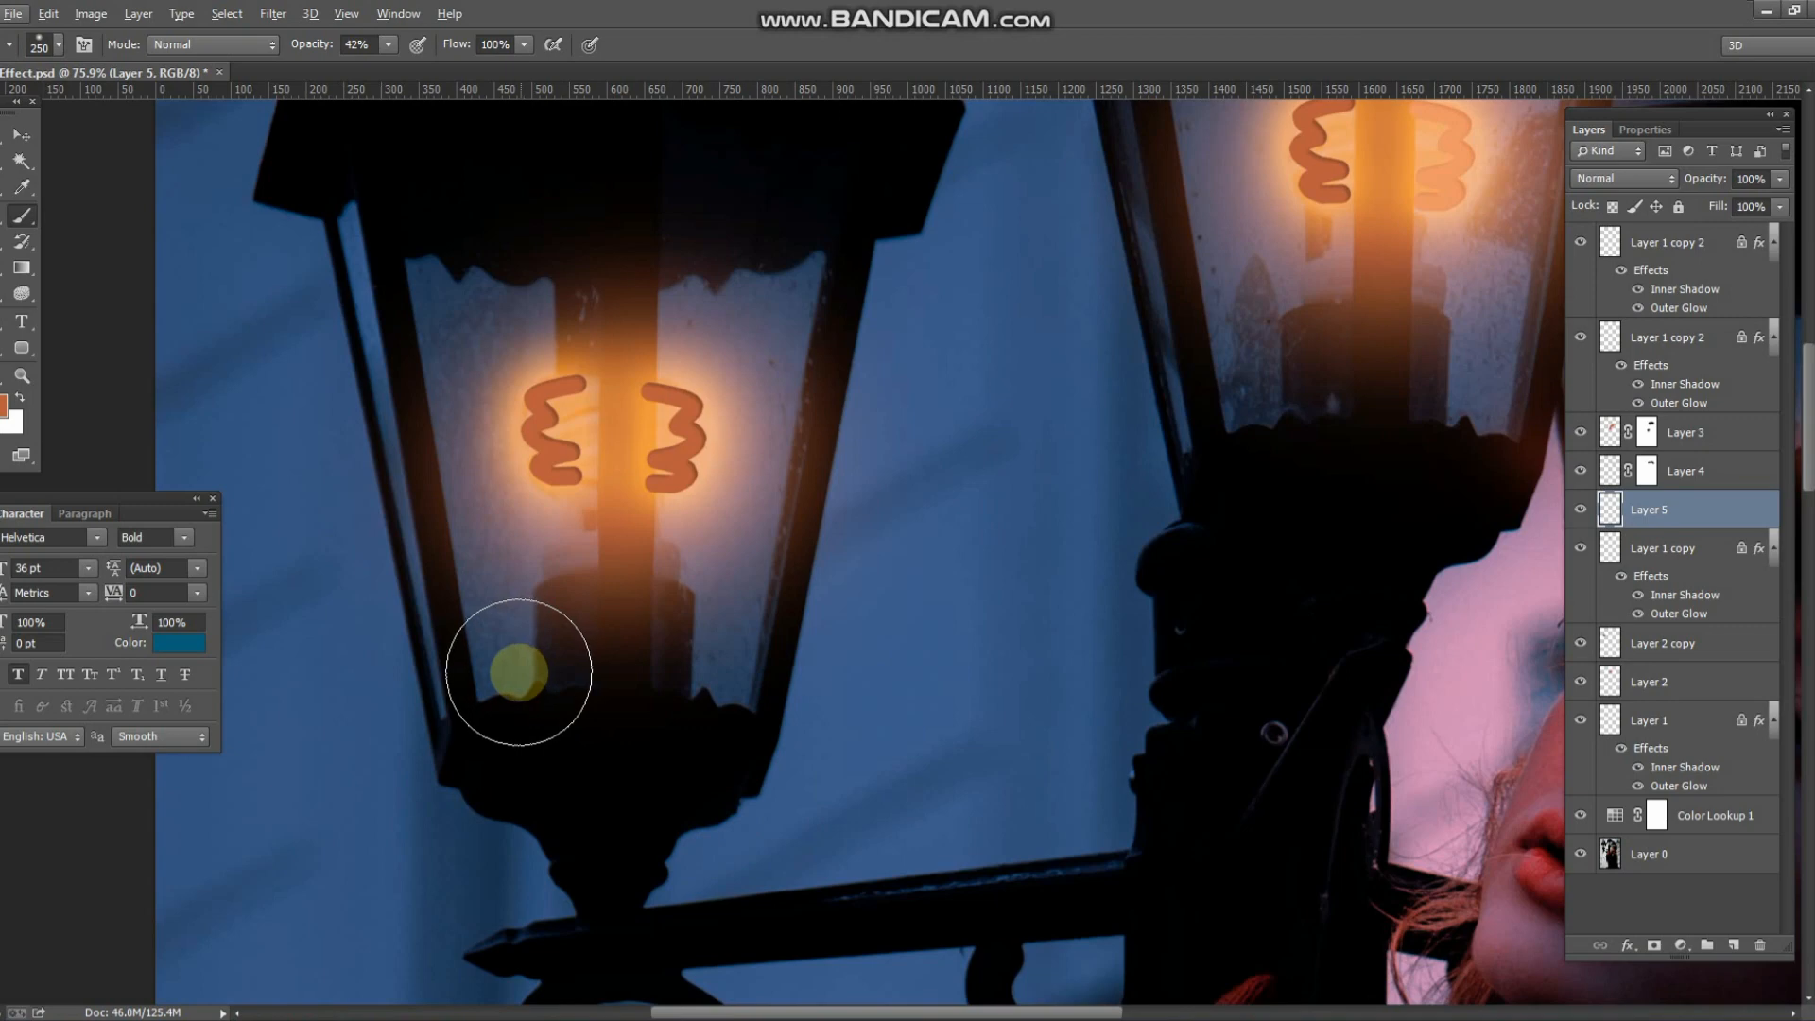
pyautogui.moveTo(487, 699)
pyautogui.mouseDown()
pyautogui.moveTo(648, 682)
pyautogui.moveTo(745, 616)
pyautogui.moveTo(810, 343)
pyautogui.mouseUp()
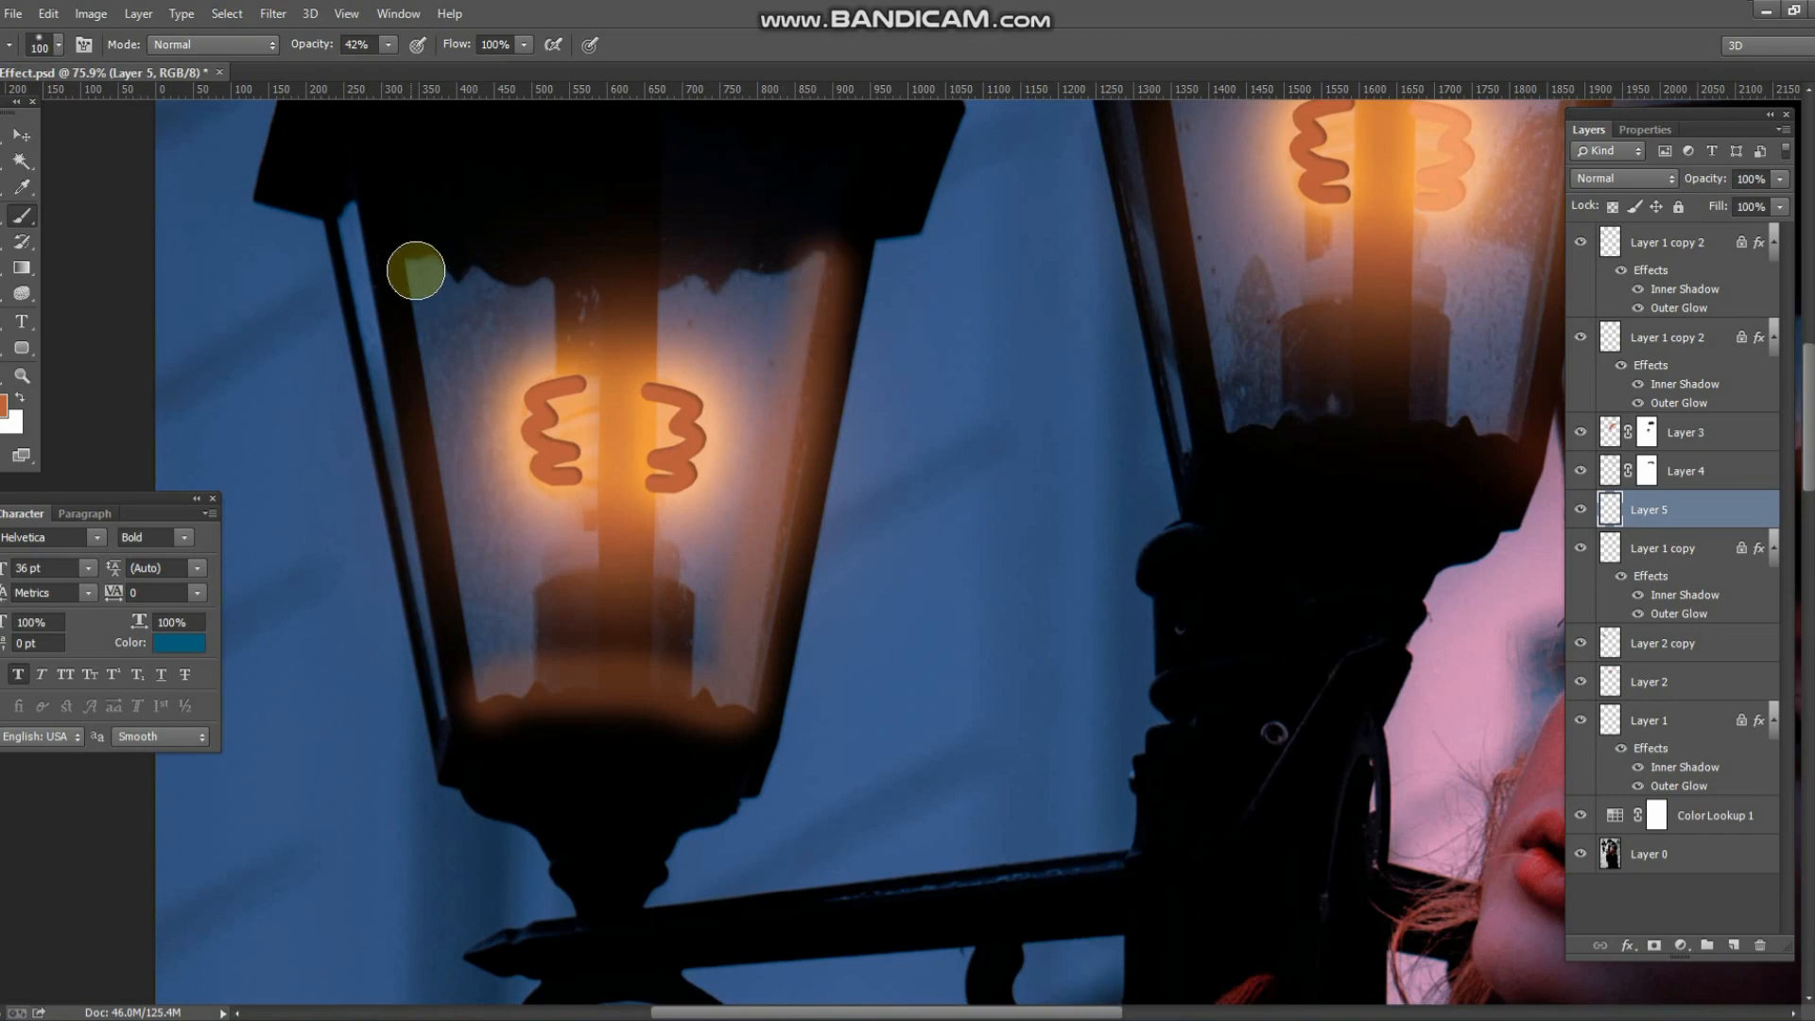
pyautogui.moveTo(427, 316); pyautogui.dragTo(488, 686)
# - Paint the same orange light along the side, upper and lower glass edges of the middle lamp on Layer 5
pyautogui.moveTo(578, 762); pyautogui.dragTo(198, 1004)
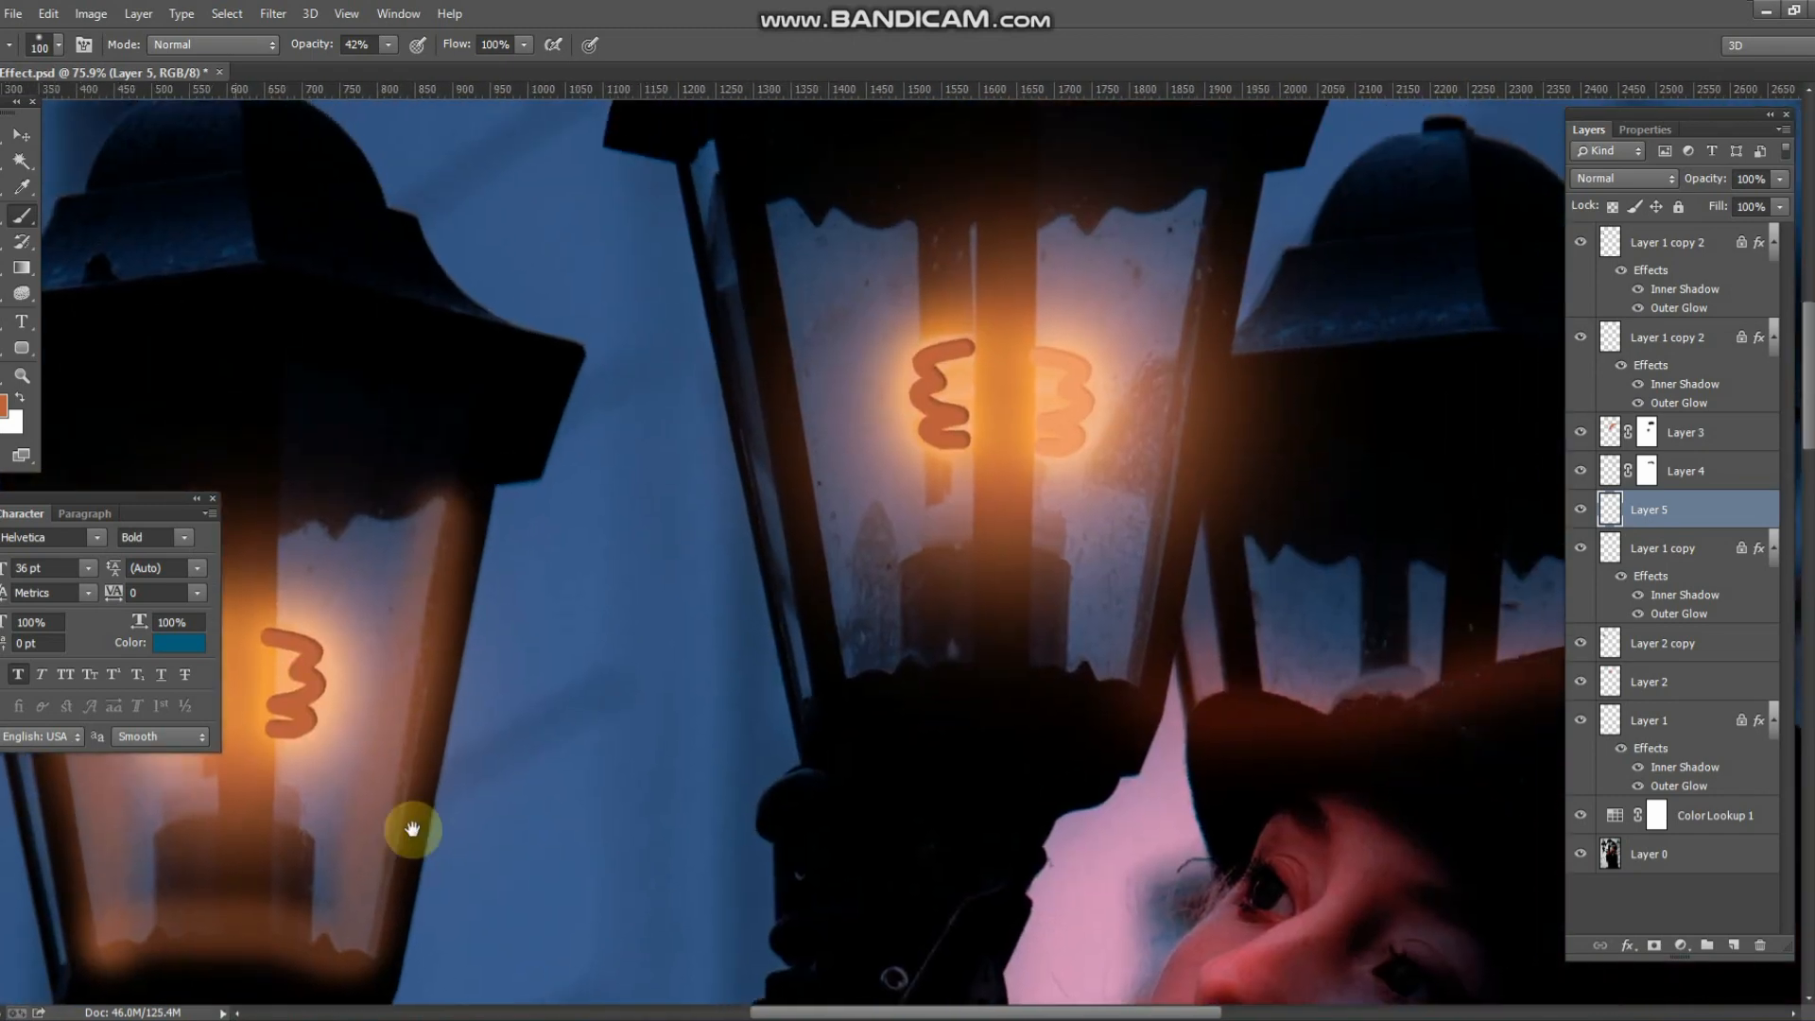
pyautogui.moveTo(789, 243); pyautogui.dragTo(848, 587)
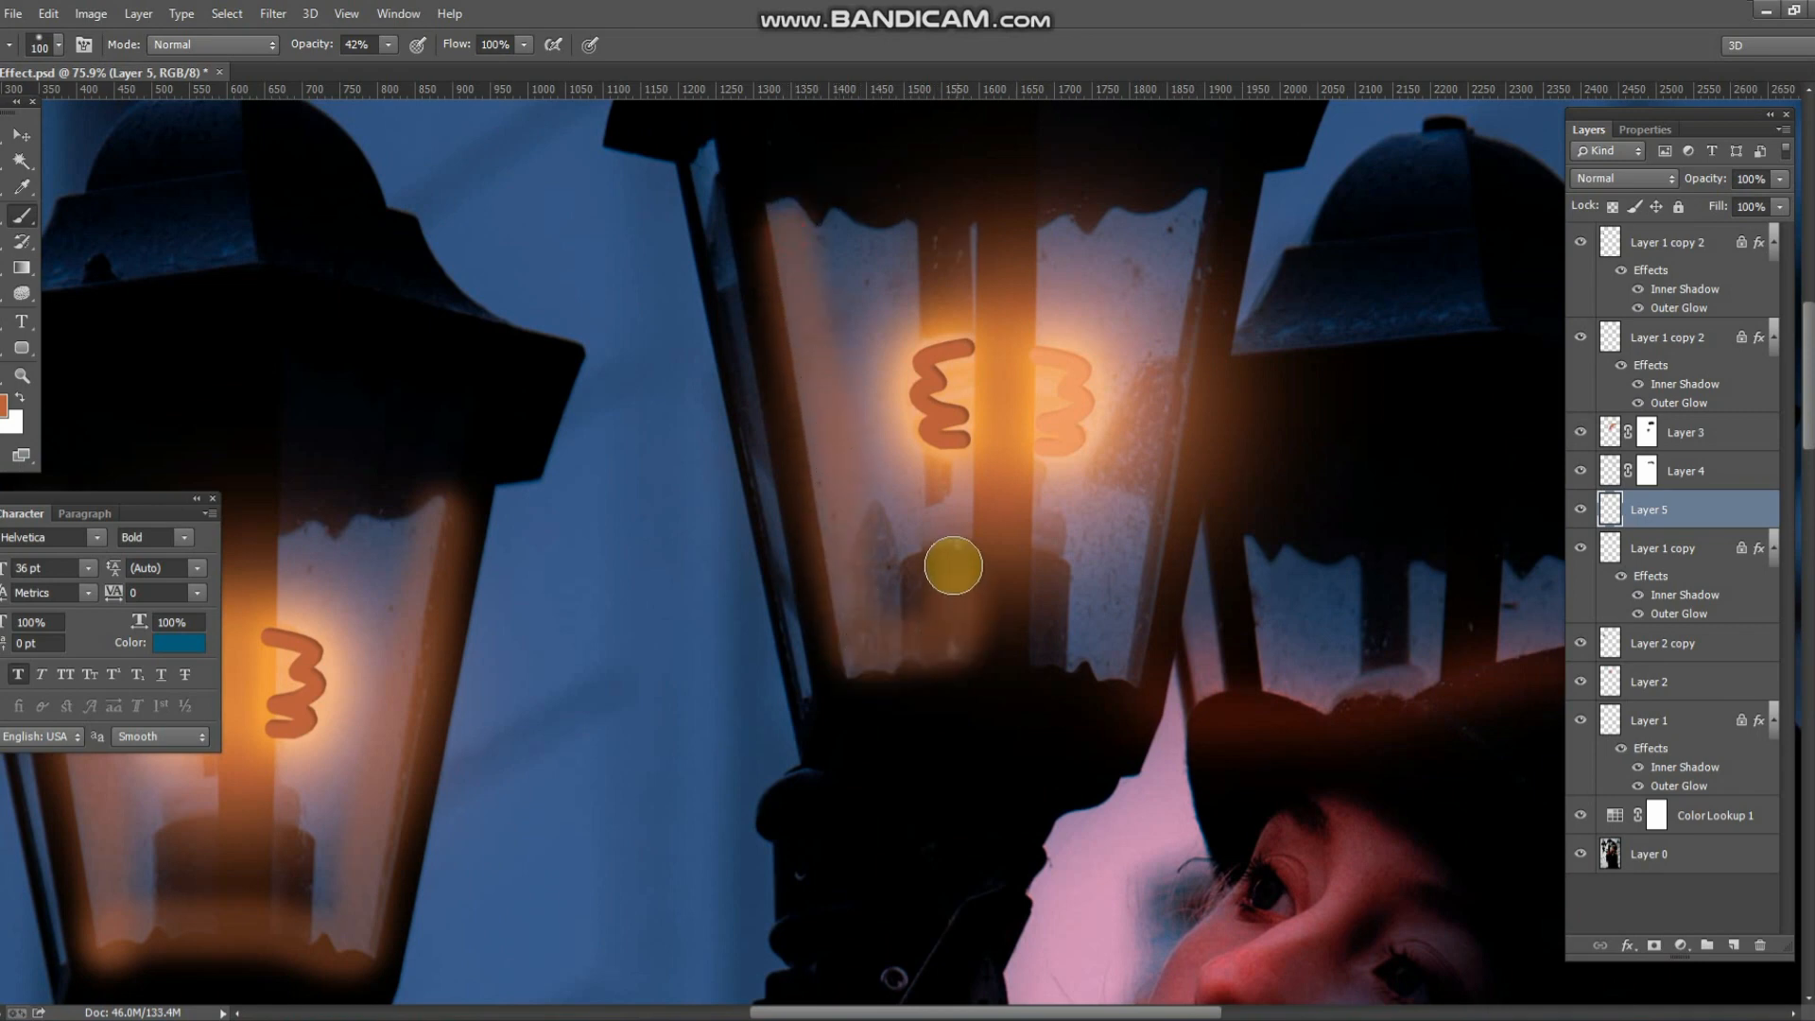
pyautogui.moveTo(1191, 209); pyautogui.dragTo(1127, 652)
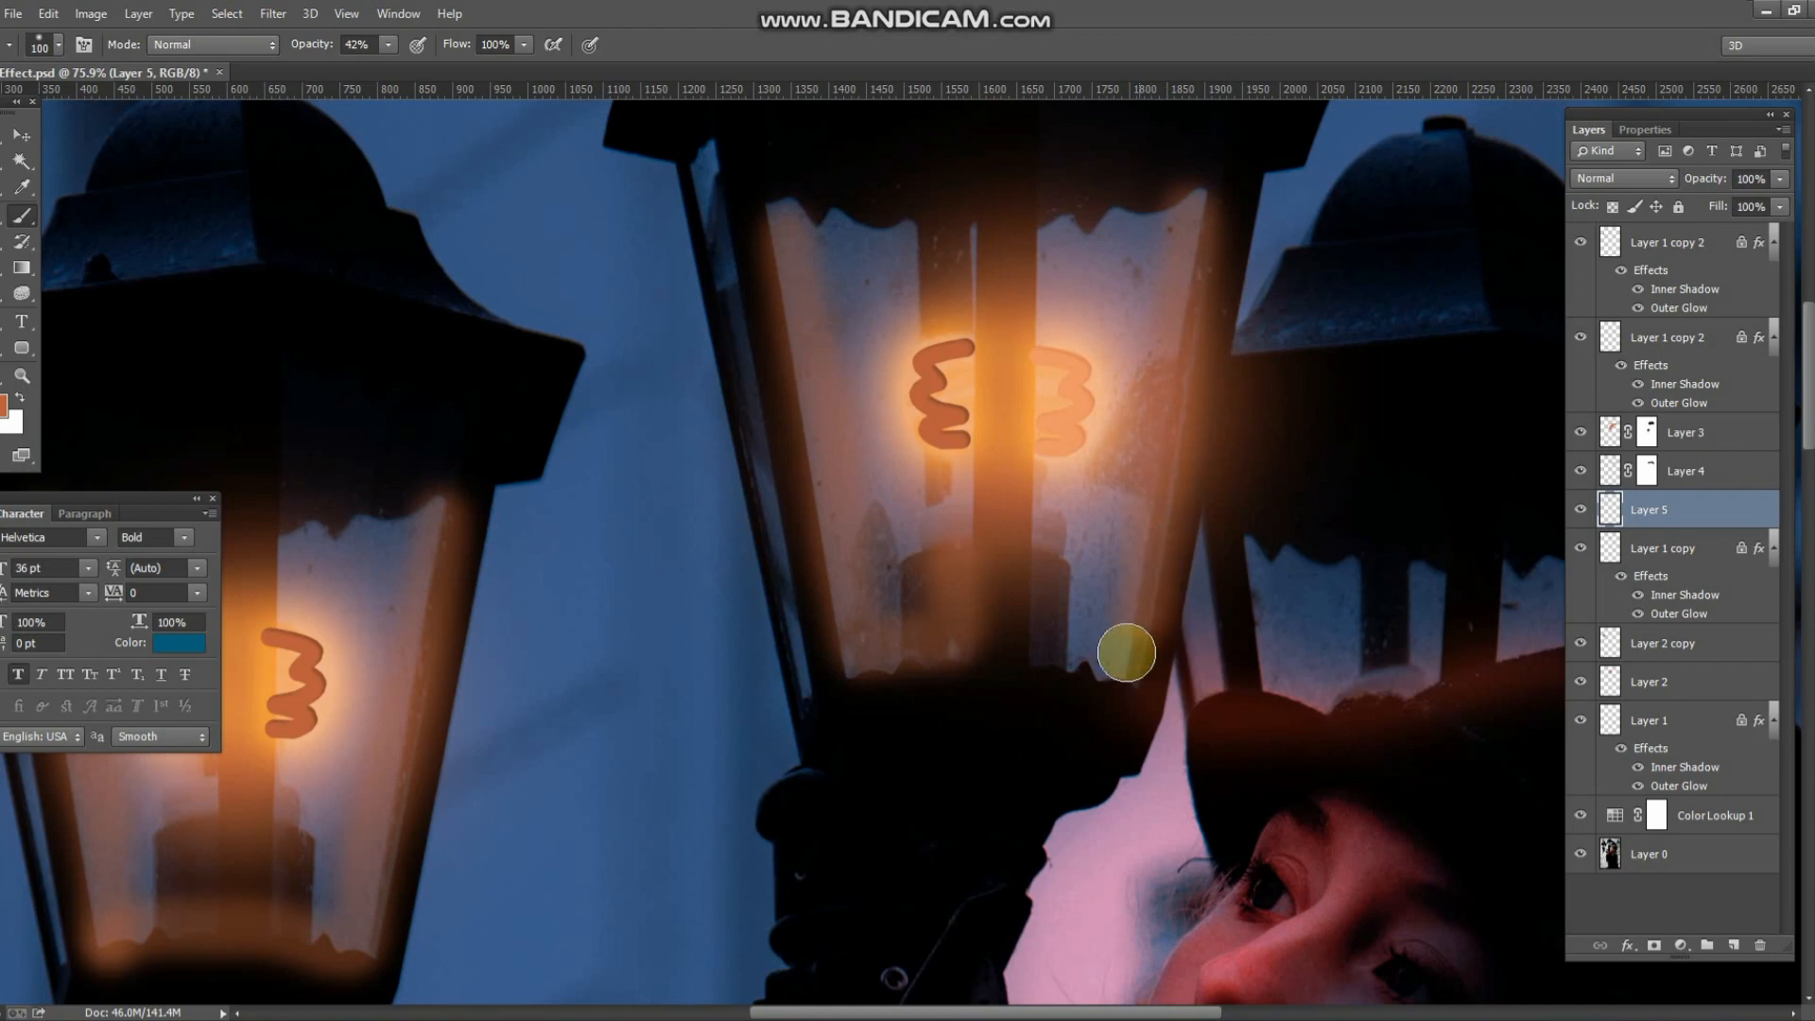
pyautogui.moveTo(1096, 391); pyautogui.dragTo(1095, 392)
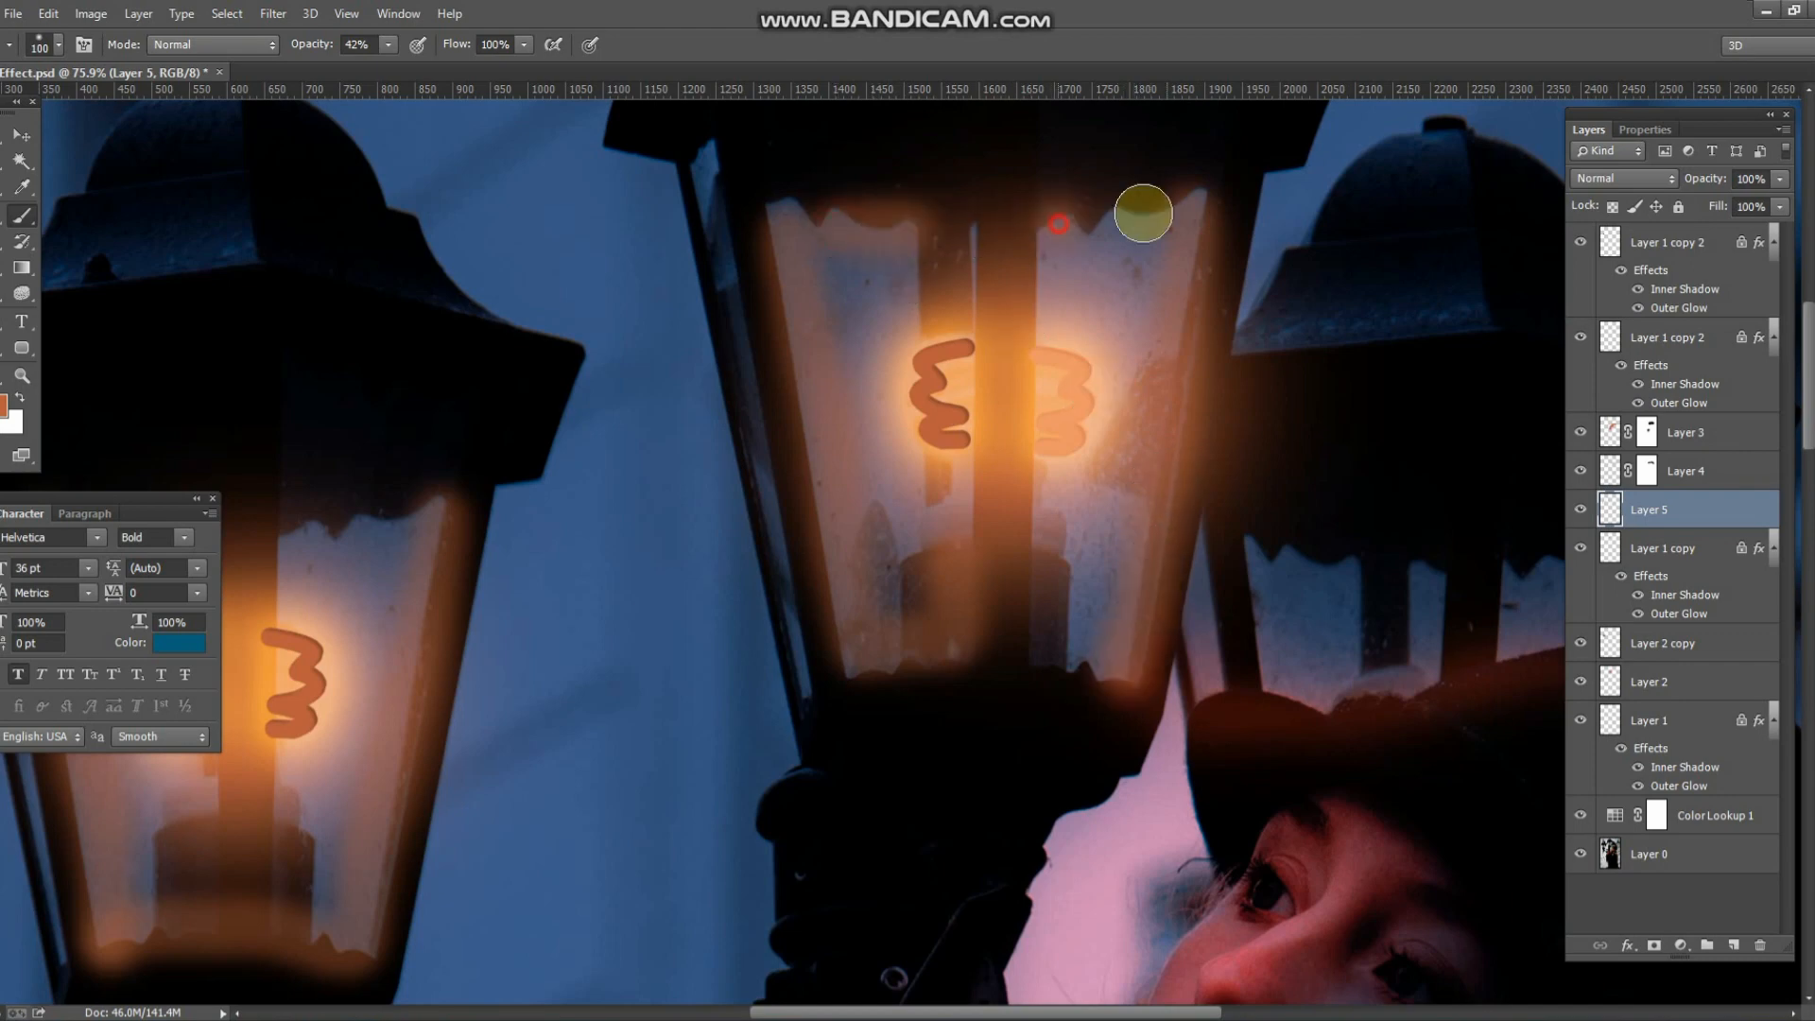
# - Try Dissolve, Color Dodge and Overlay on Layer 5, settle on the Lighten blend mode and set its opacity to 65%
pyautogui.press('v')
pyautogui.scroll(-5, 951, 371)
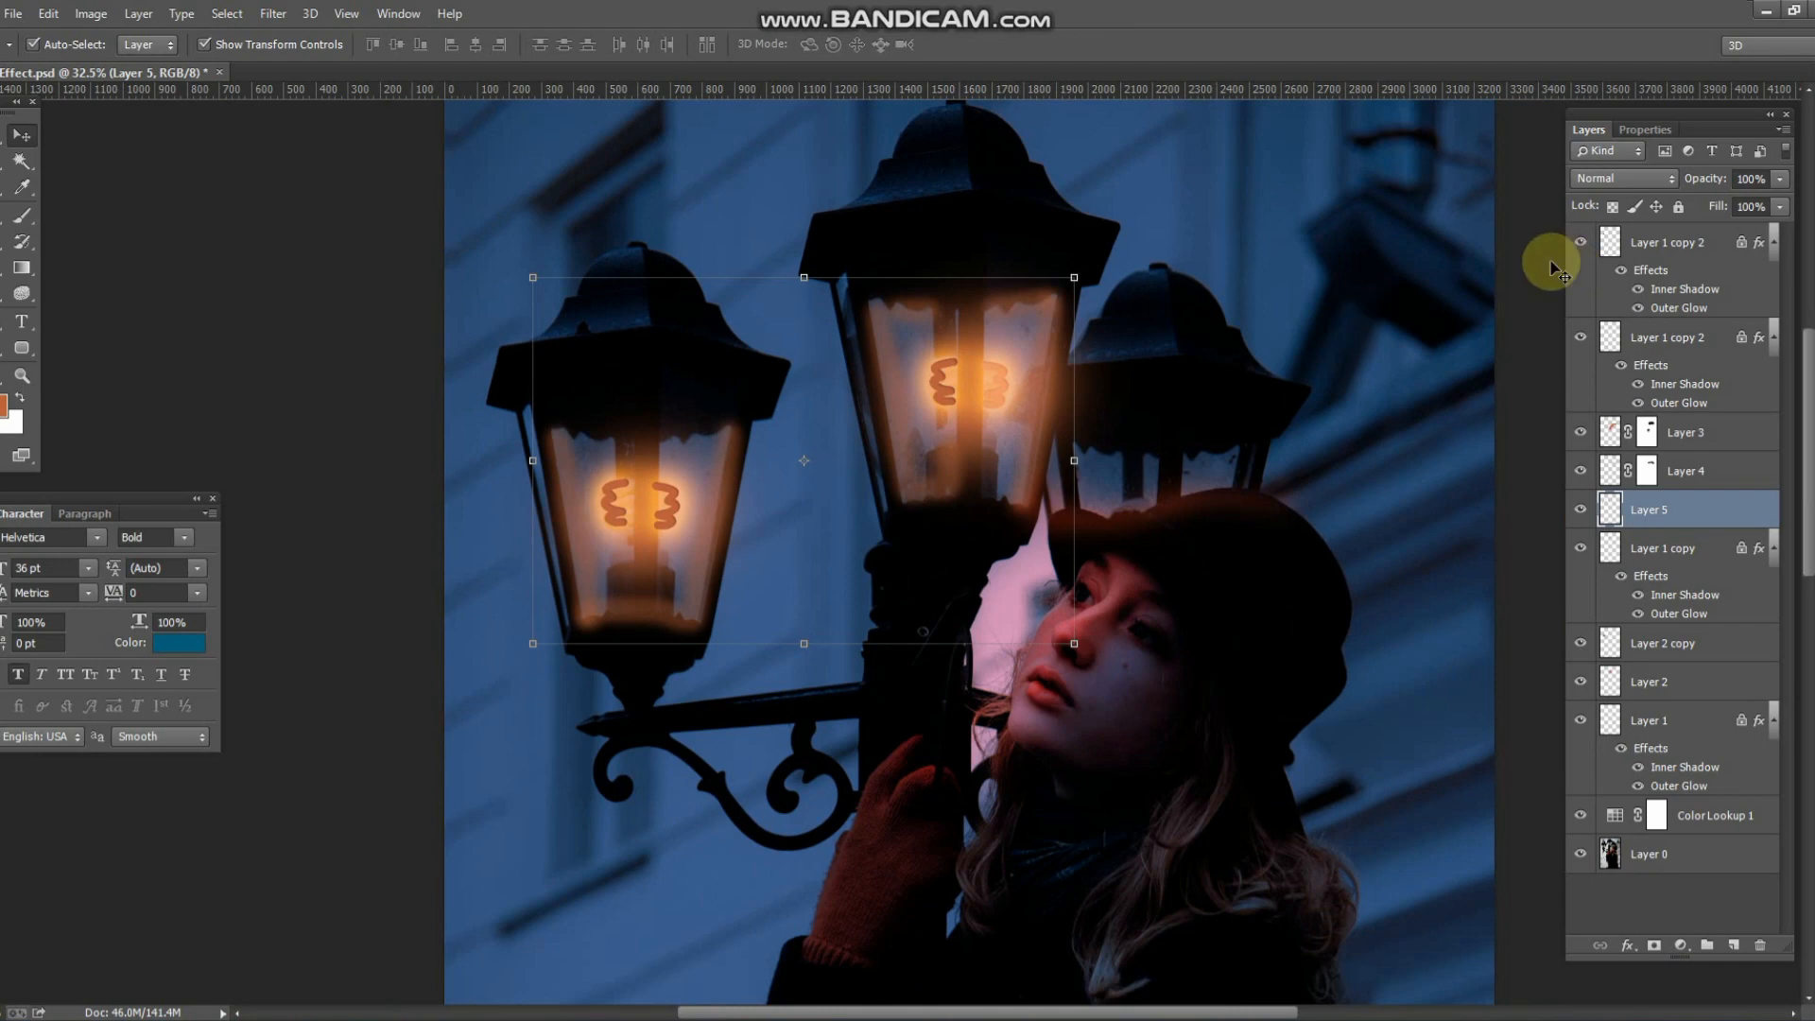
pyautogui.doubleClick(1619, 180)
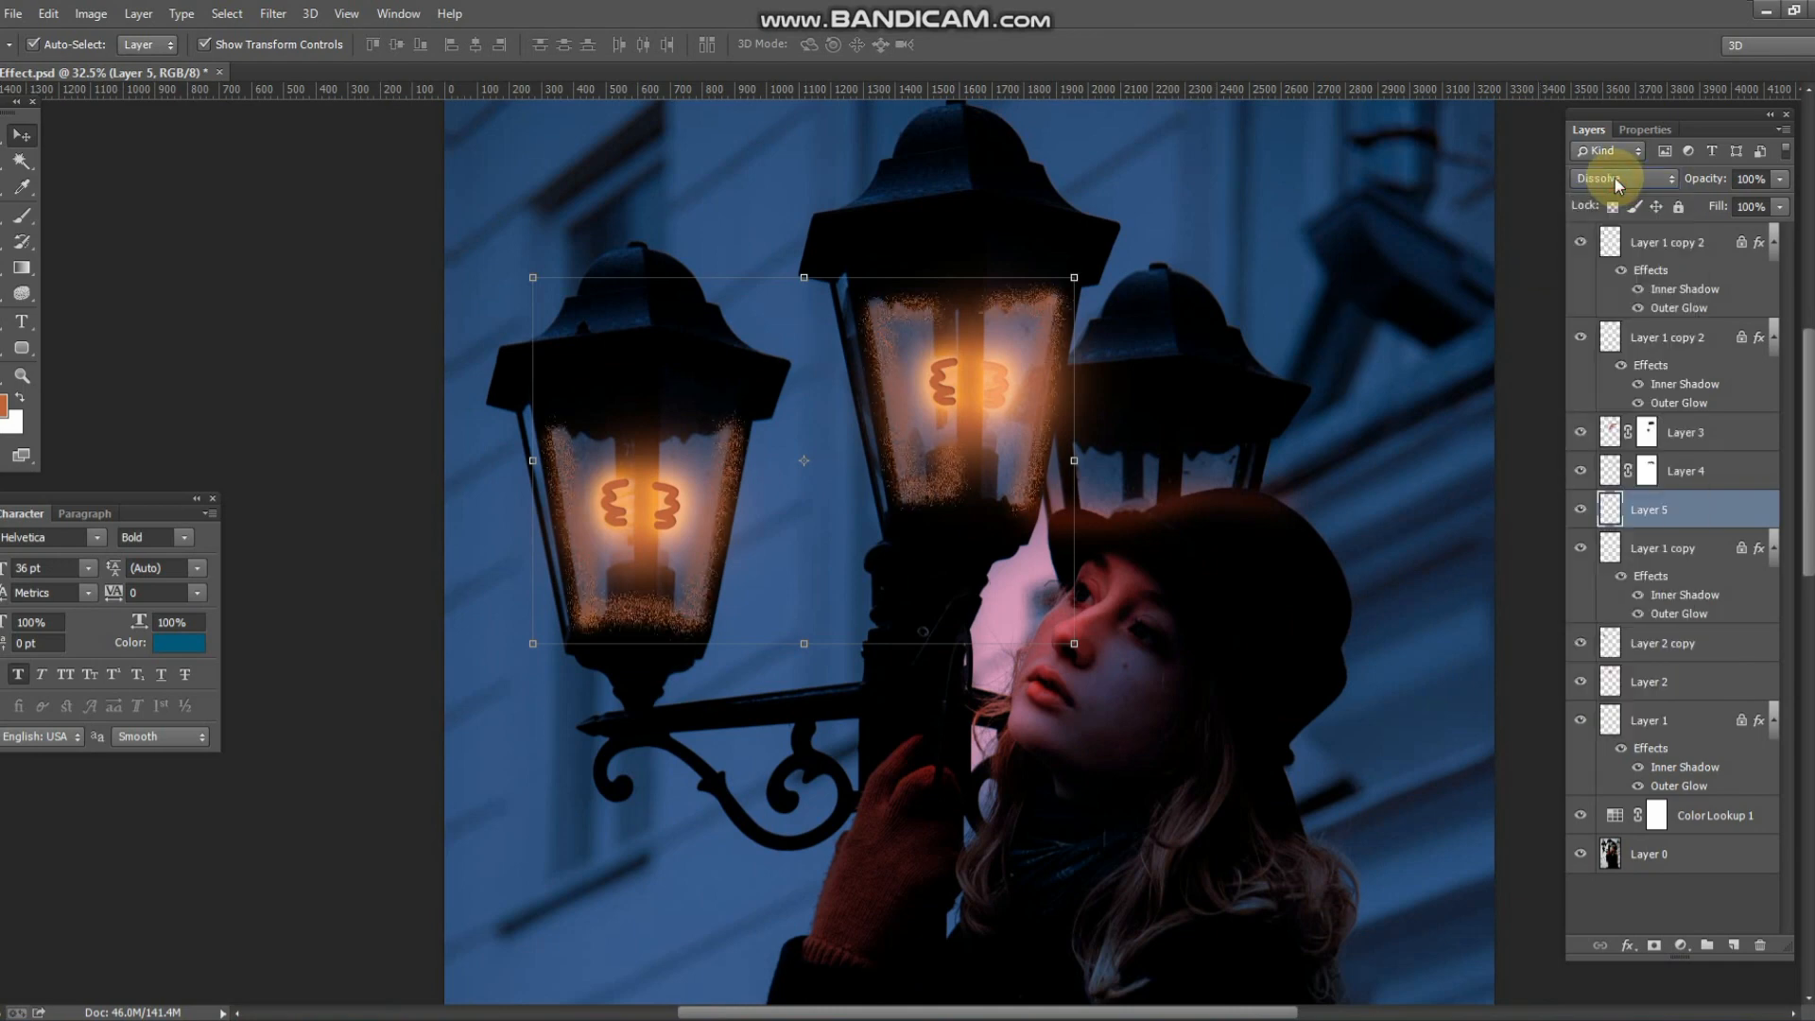
pyautogui.scroll(-4, 1614, 179)
pyautogui.scroll(-5, 1617, 180)
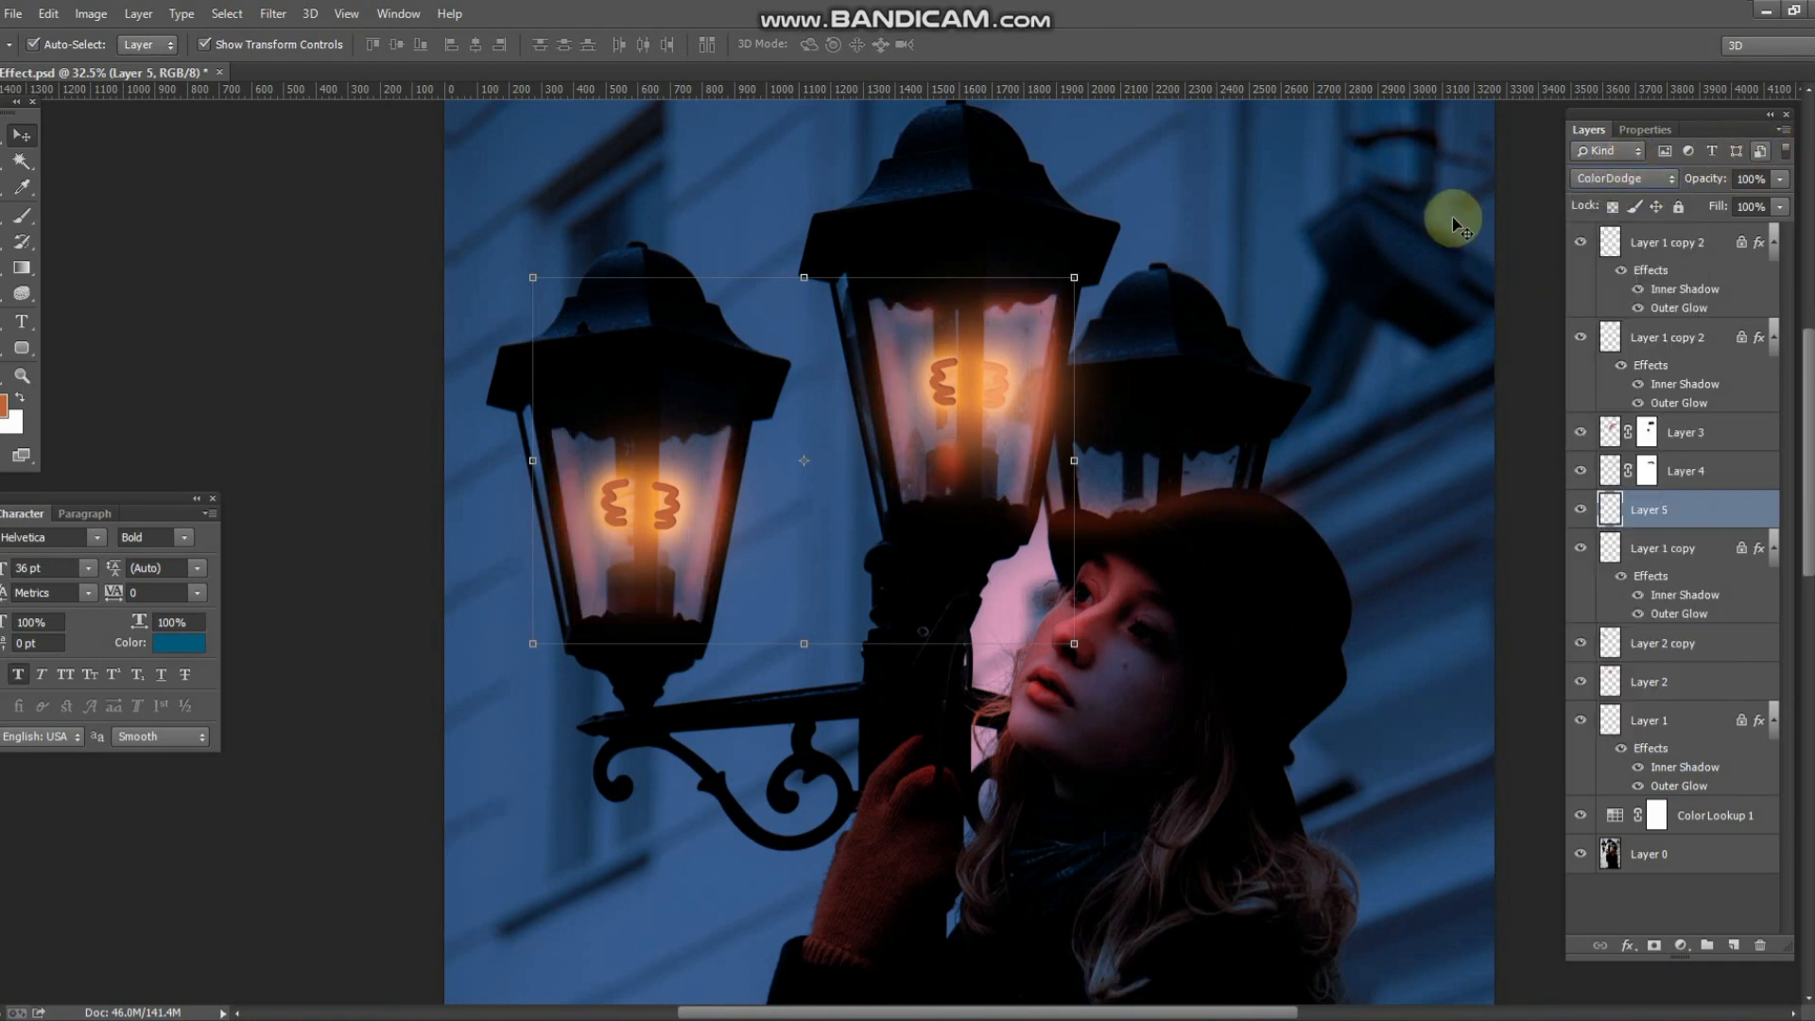
pyautogui.press('Down')
pyautogui.press('Down')
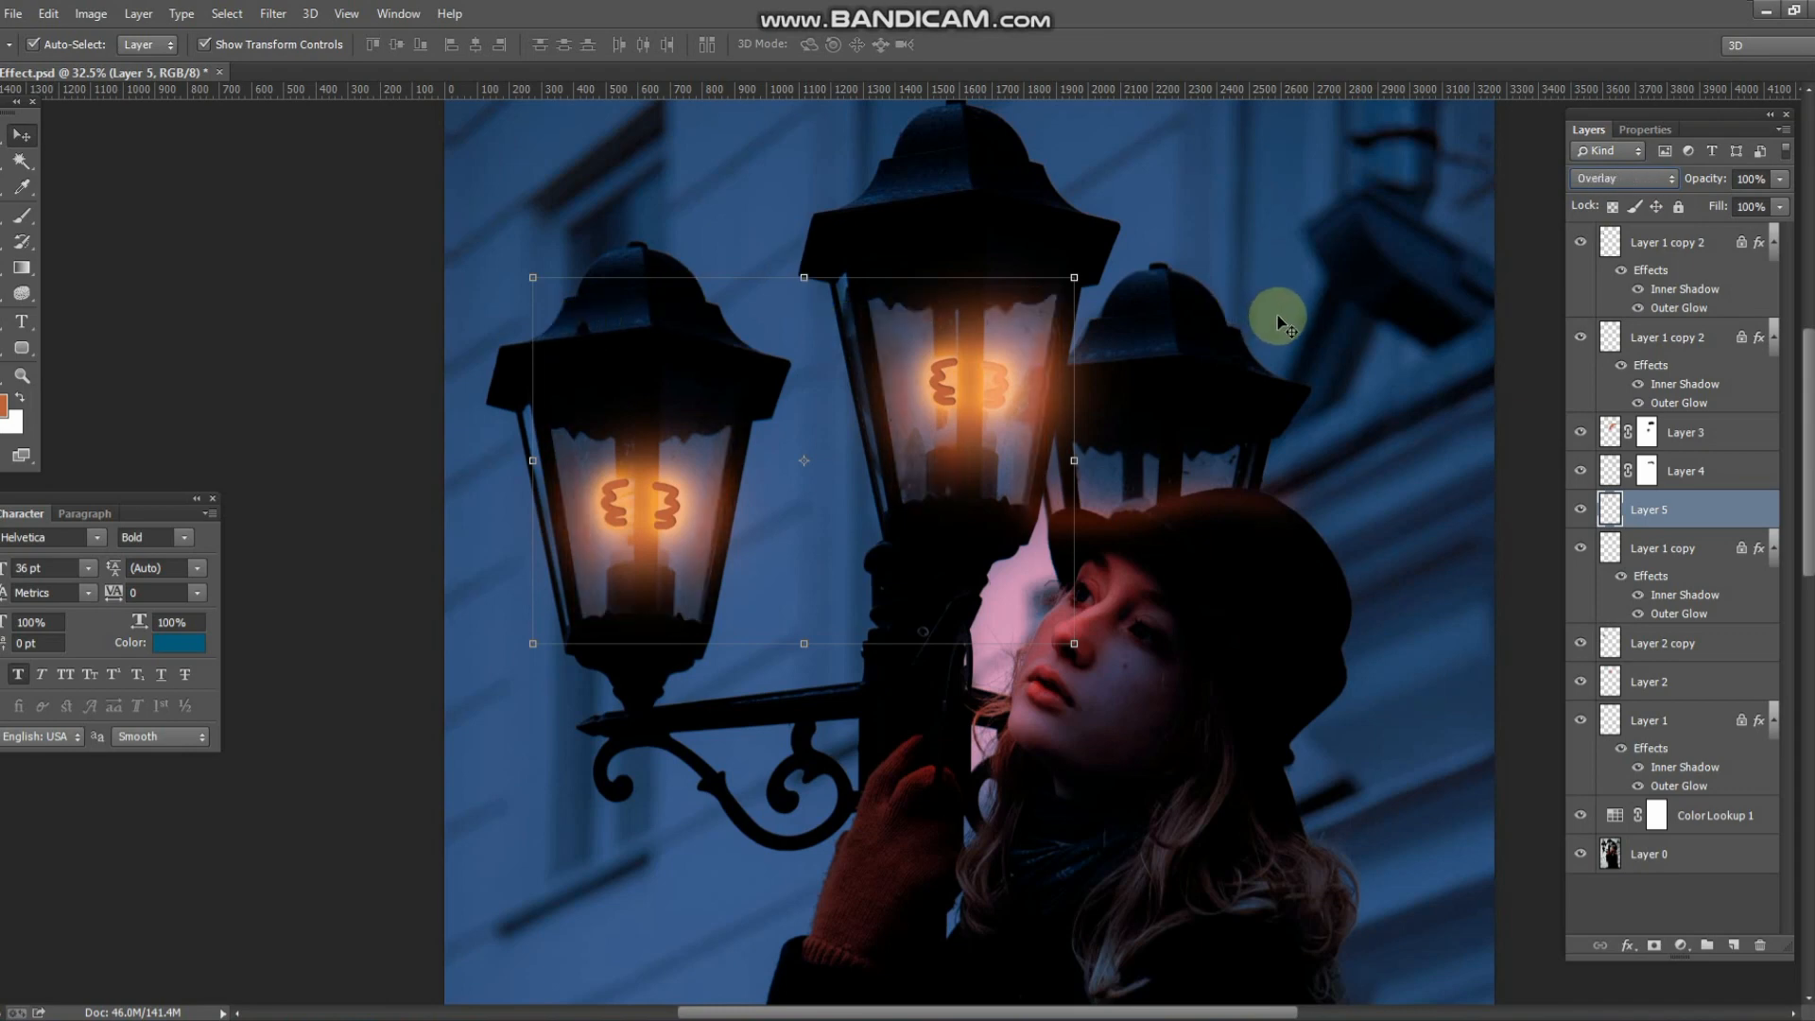
pyautogui.press('Up')
pyautogui.press('Down')
pyautogui.press('Down')
pyautogui.press('Down')
pyautogui.press('Up')
pyautogui.press('Up')
pyautogui.press('Up')
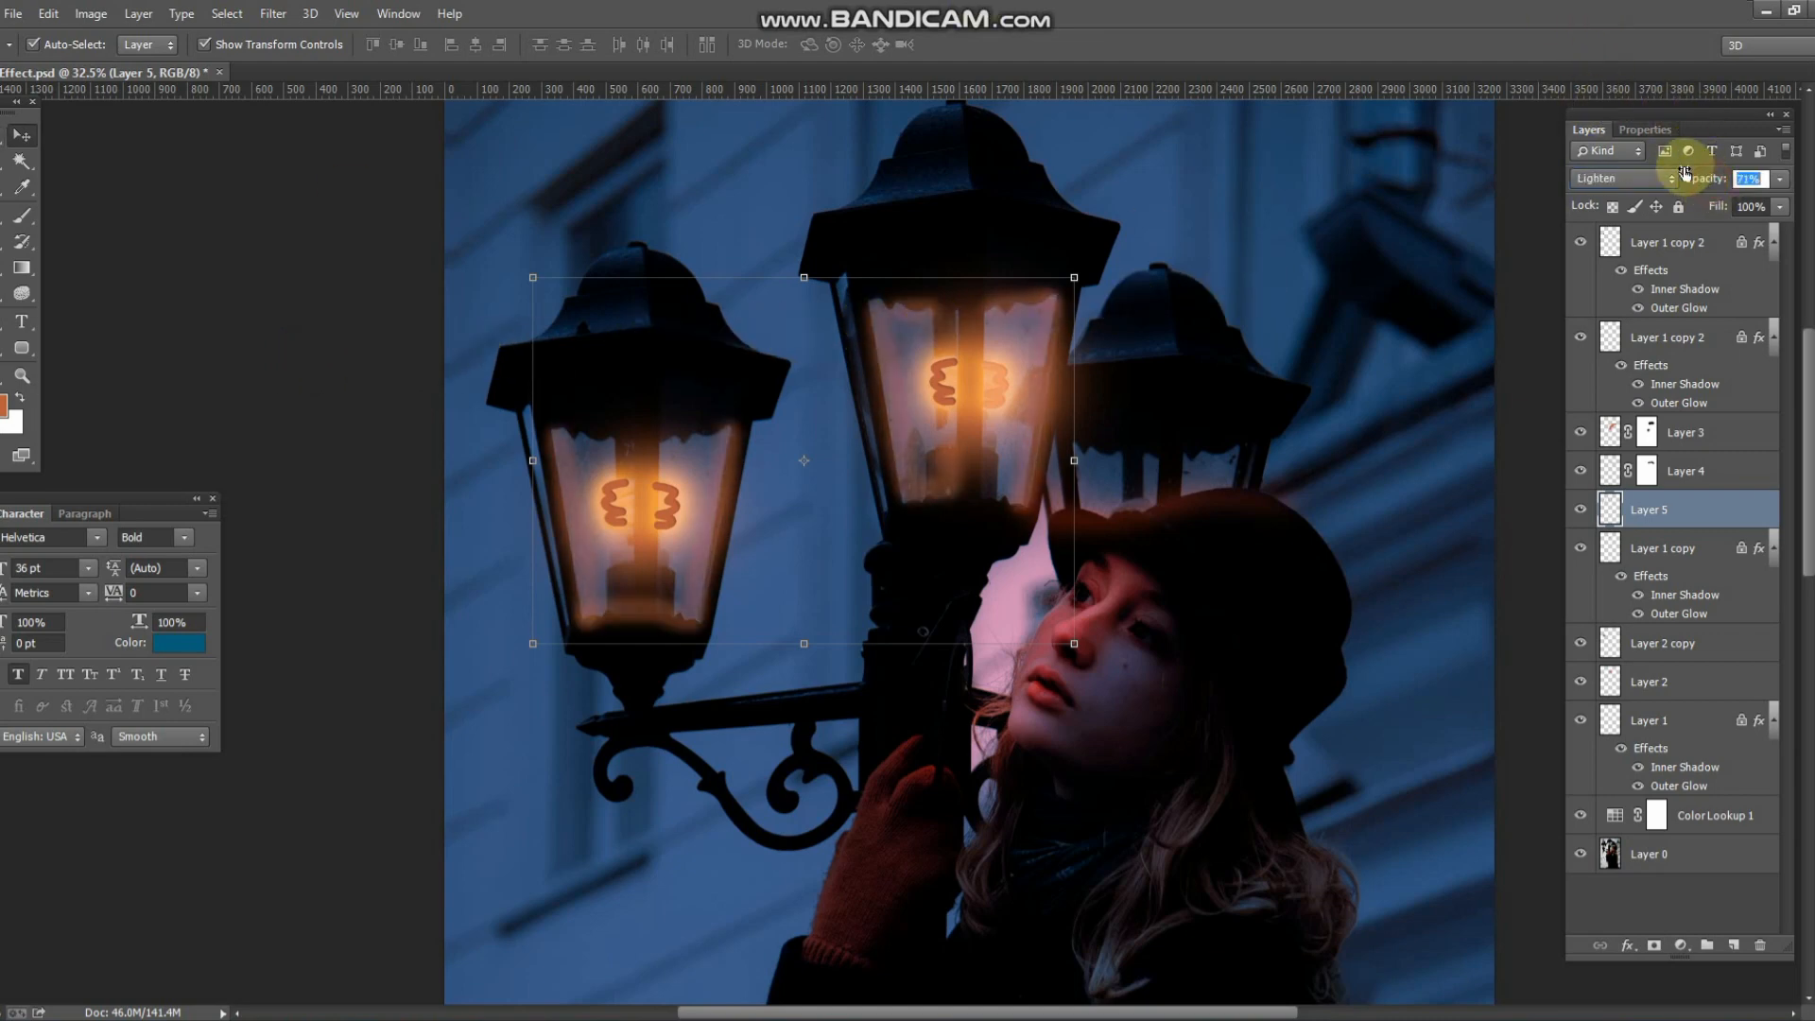
pyautogui.moveTo(1684, 171); pyautogui.dragTo(1679, 170)
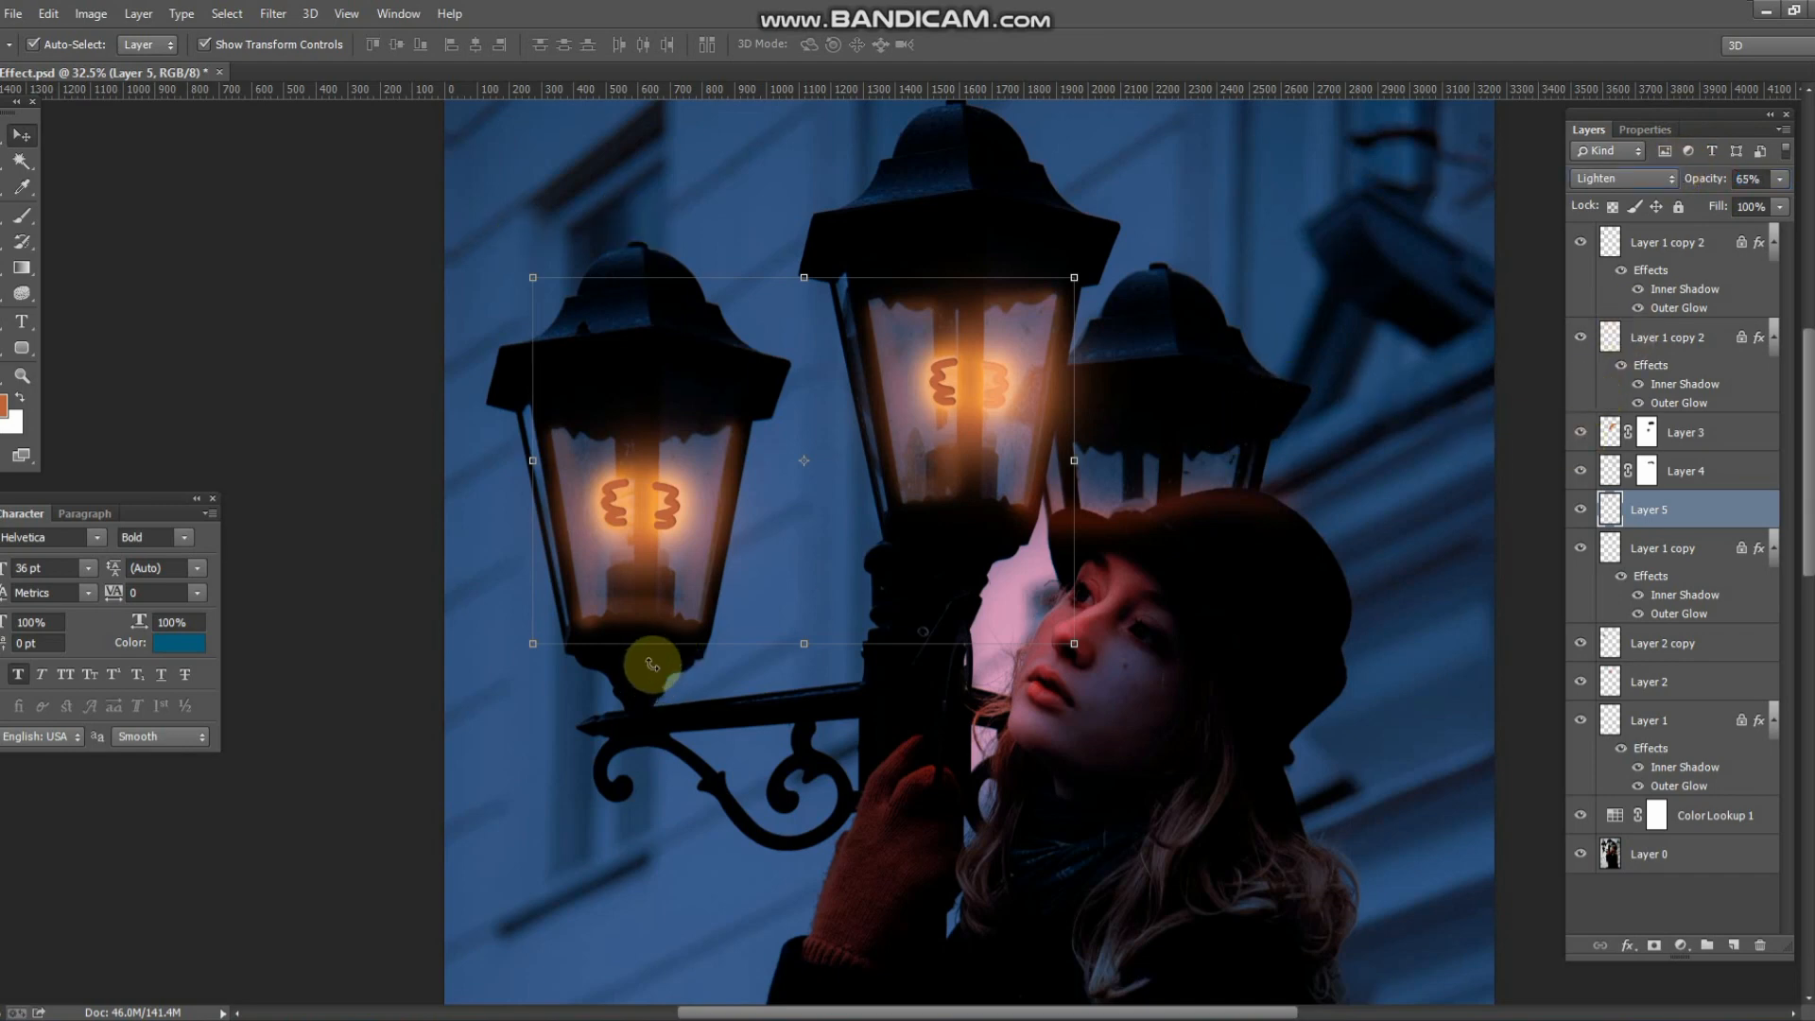
# - Add a layer mask to Layer 5
pyautogui.click(332, 486)
pyautogui.press('e')
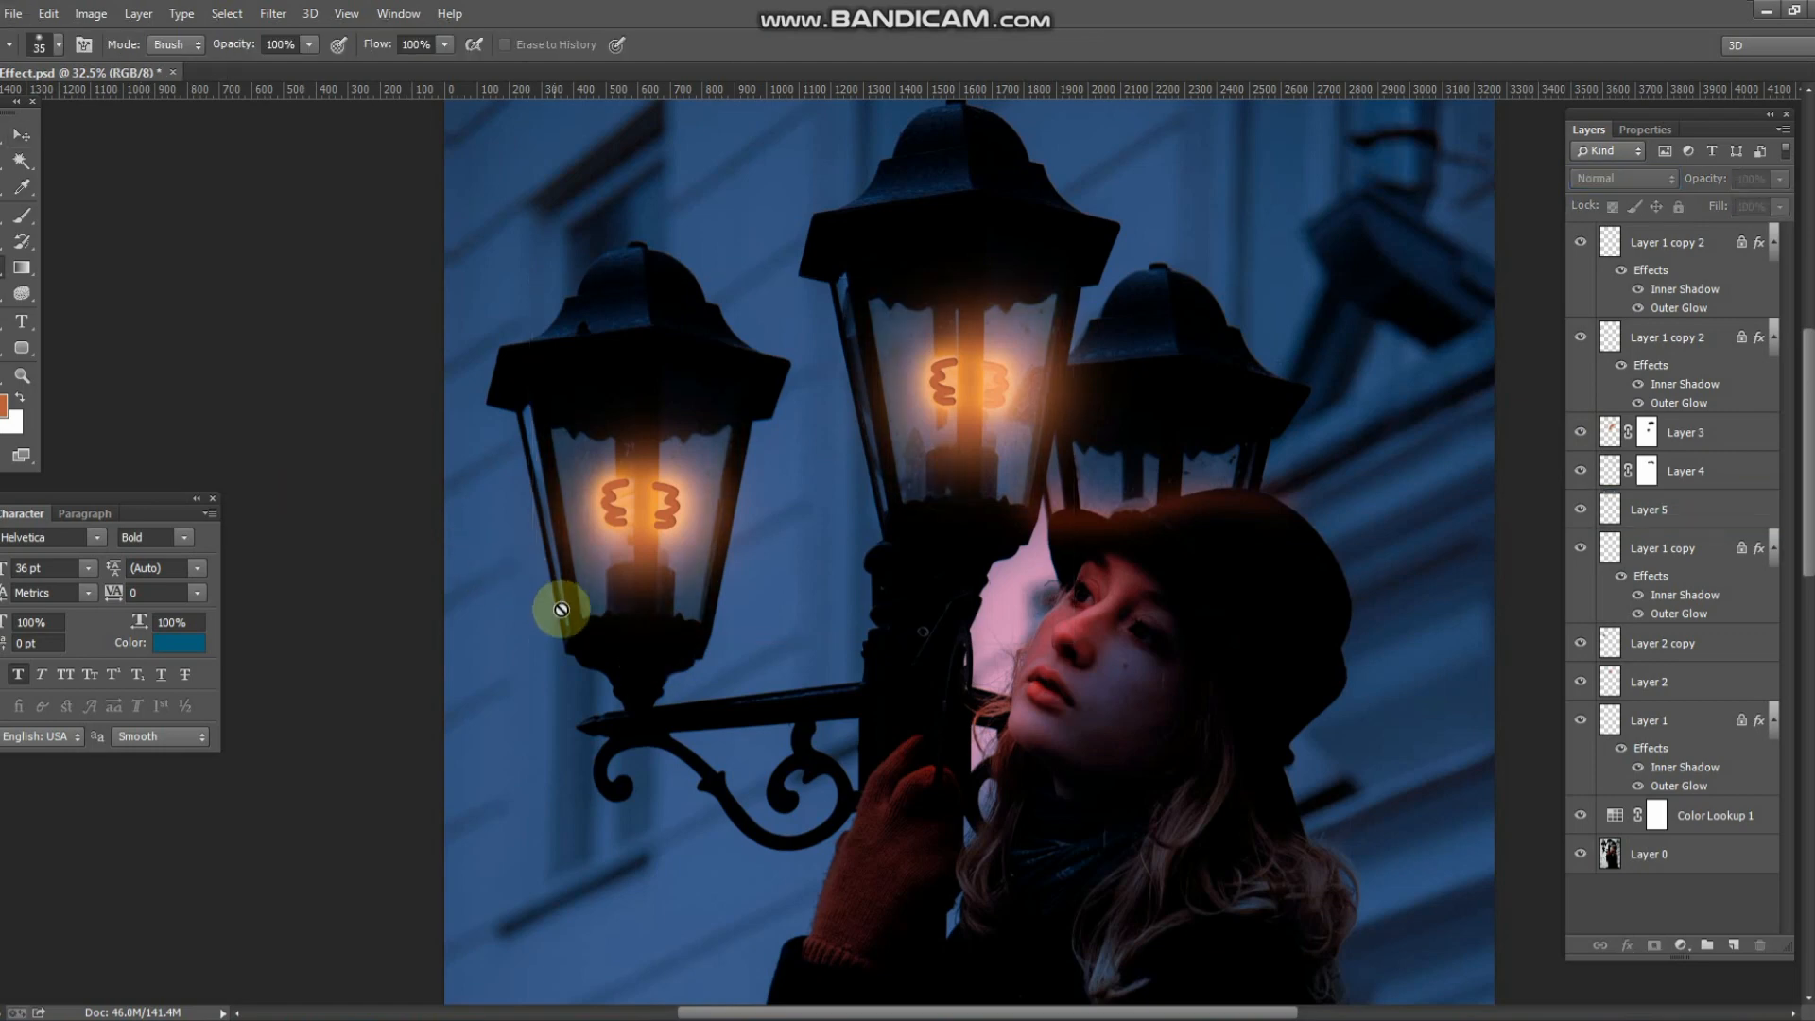
pyautogui.click(1678, 506)
pyautogui.click(17, 137)
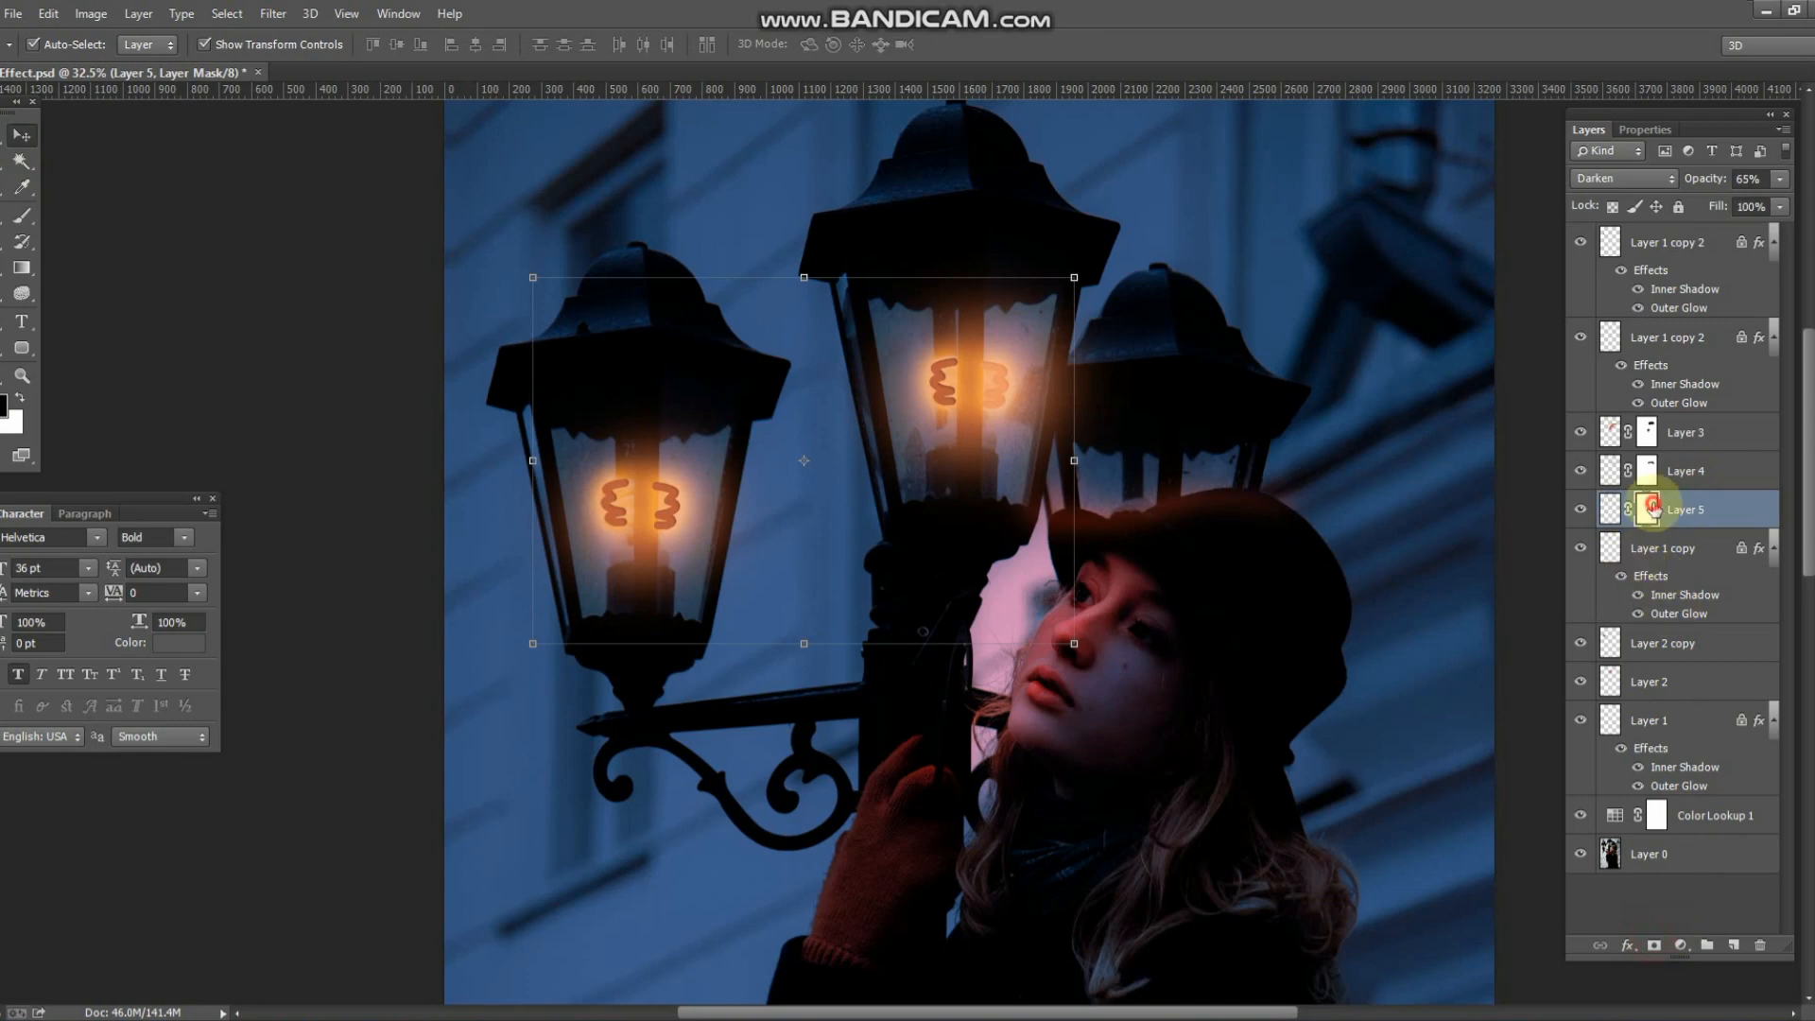
# - Cycle through Layer 5's blend modes and set it back to Lighten
pyautogui.scroll(4, 753, 627)
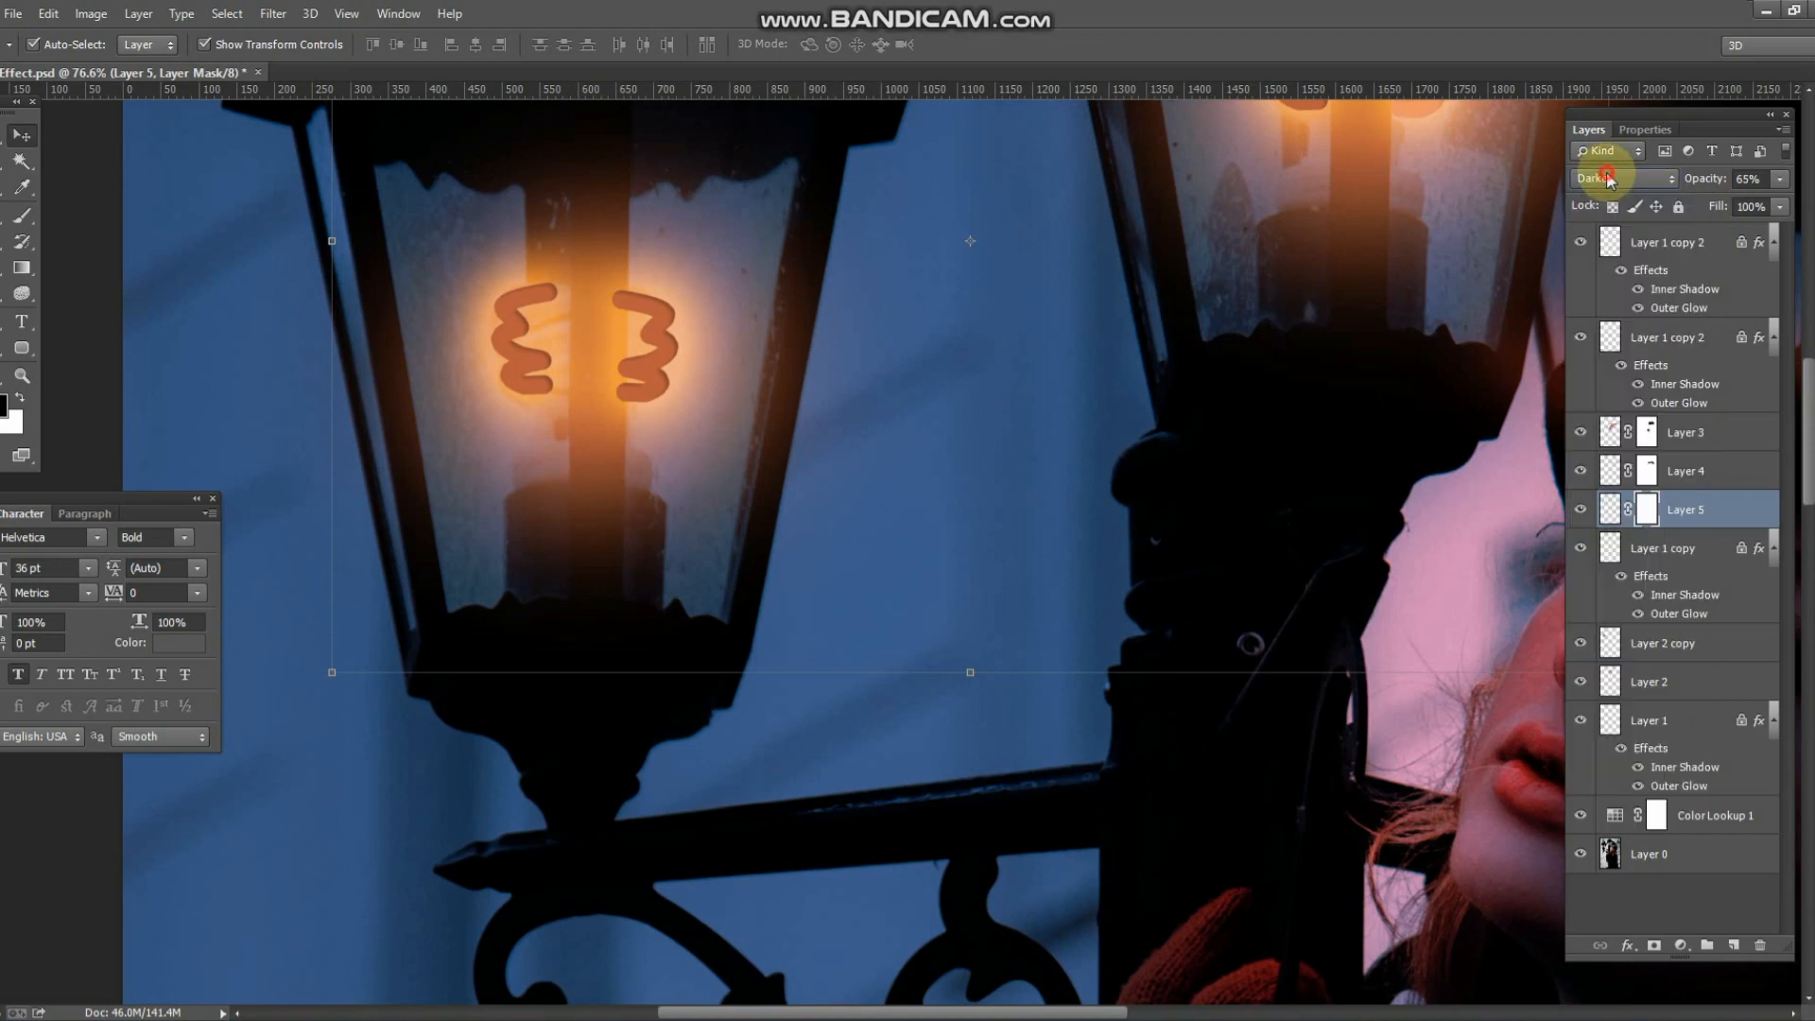
pyautogui.press('Down')
pyautogui.press('Up')
pyautogui.press('Up')
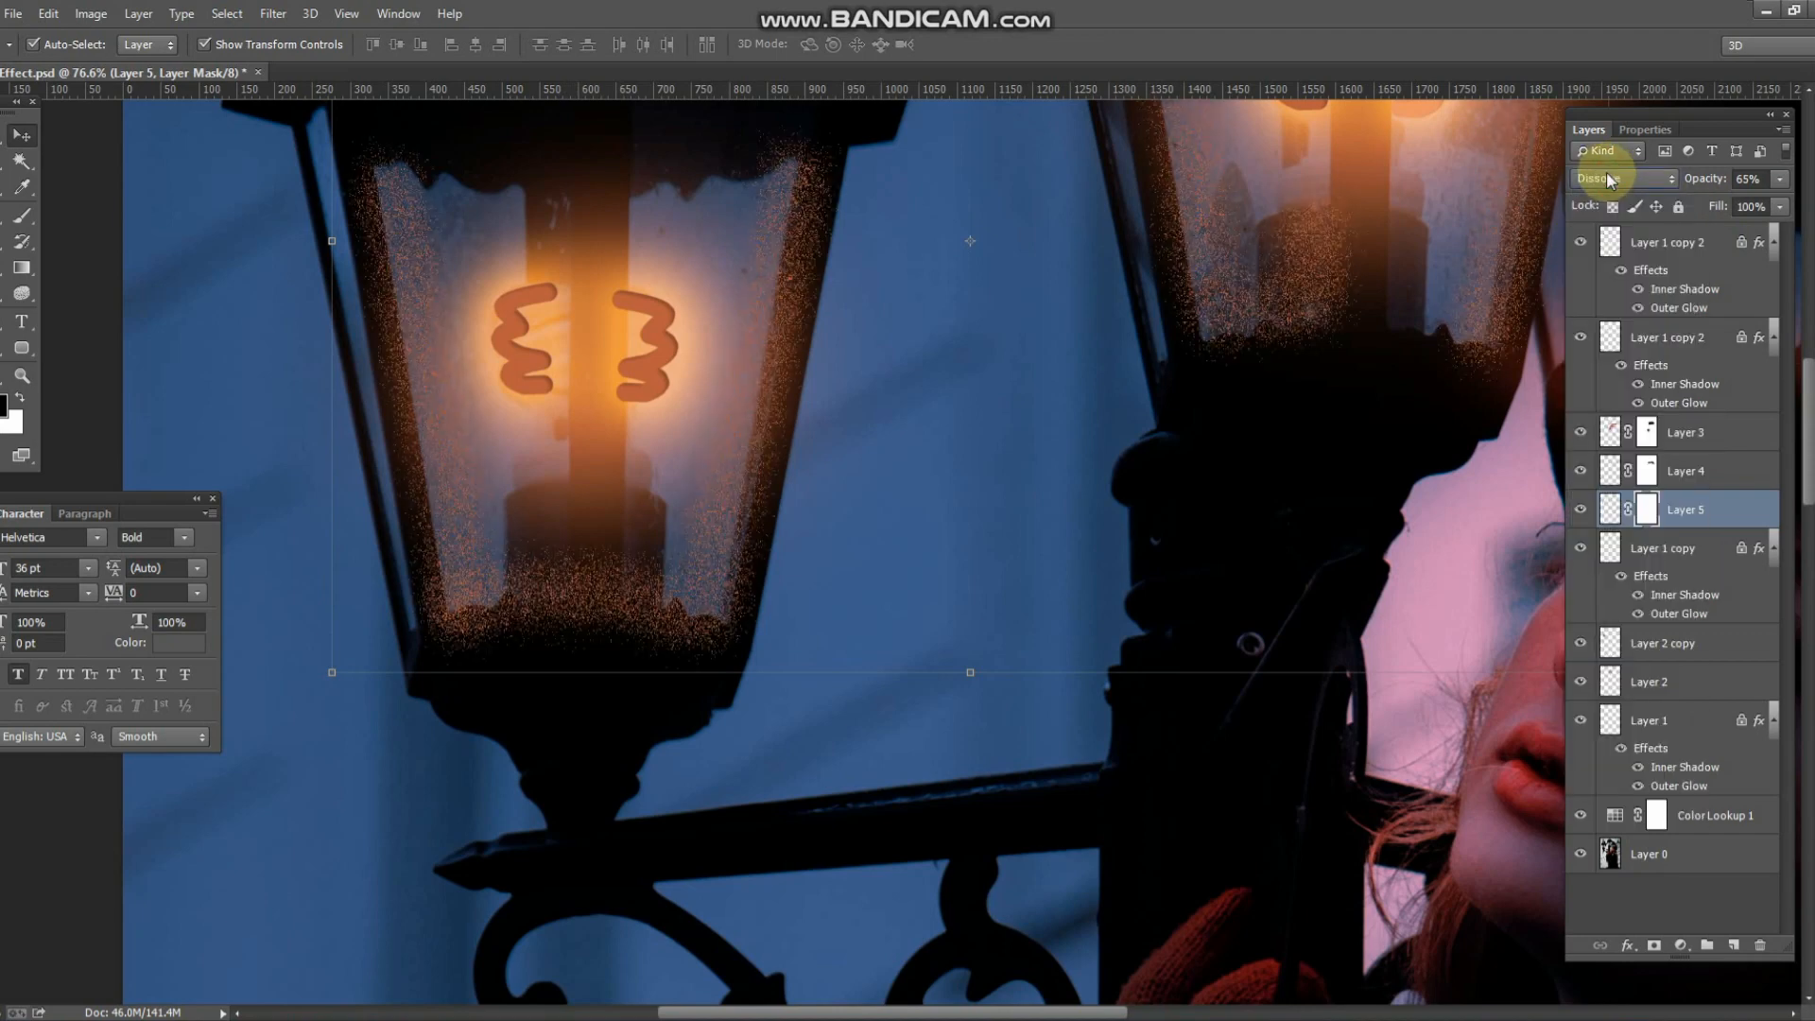
pyautogui.press('Down')
pyautogui.press('Down')
pyautogui.press('Down')
pyautogui.press('Down')
pyautogui.press('Down')
pyautogui.press('Down')
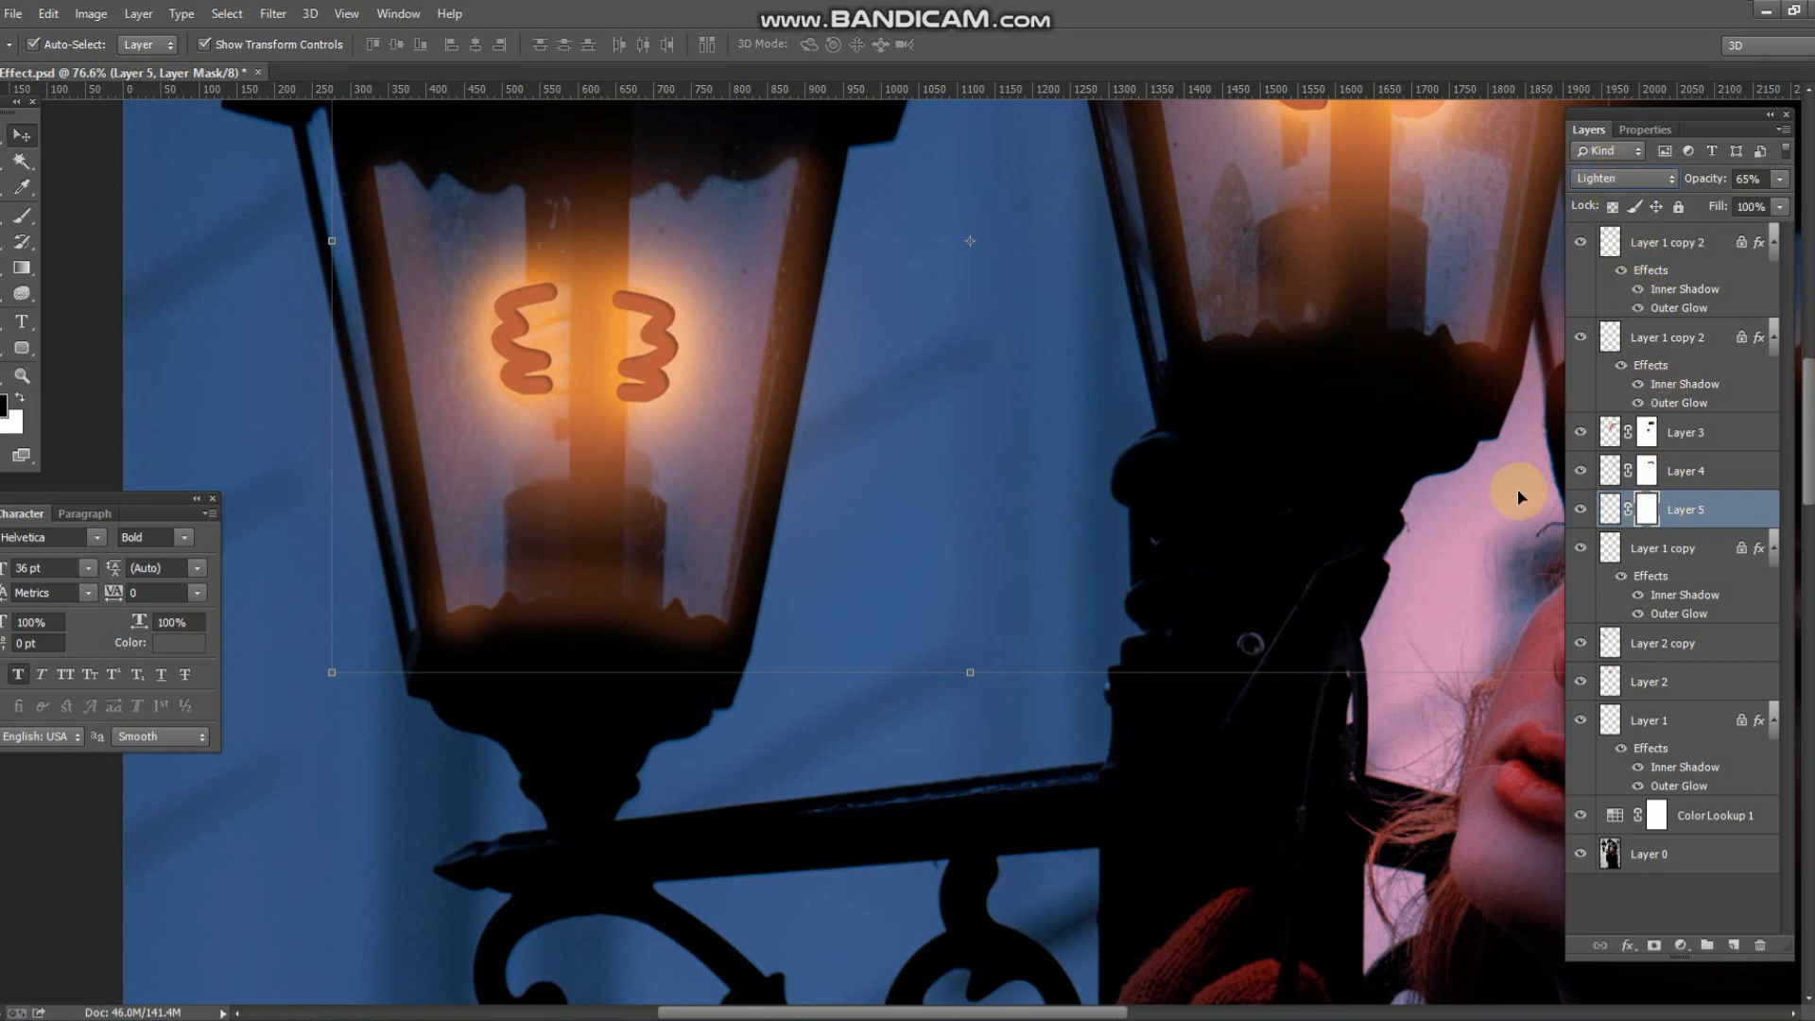
# - Compare the image with Layer 5 hidden, and brush its mask at 150 px along the left lamp's outer frame and base to remove orange spill
pyautogui.click(77, 334)
pyautogui.click(22, 217)
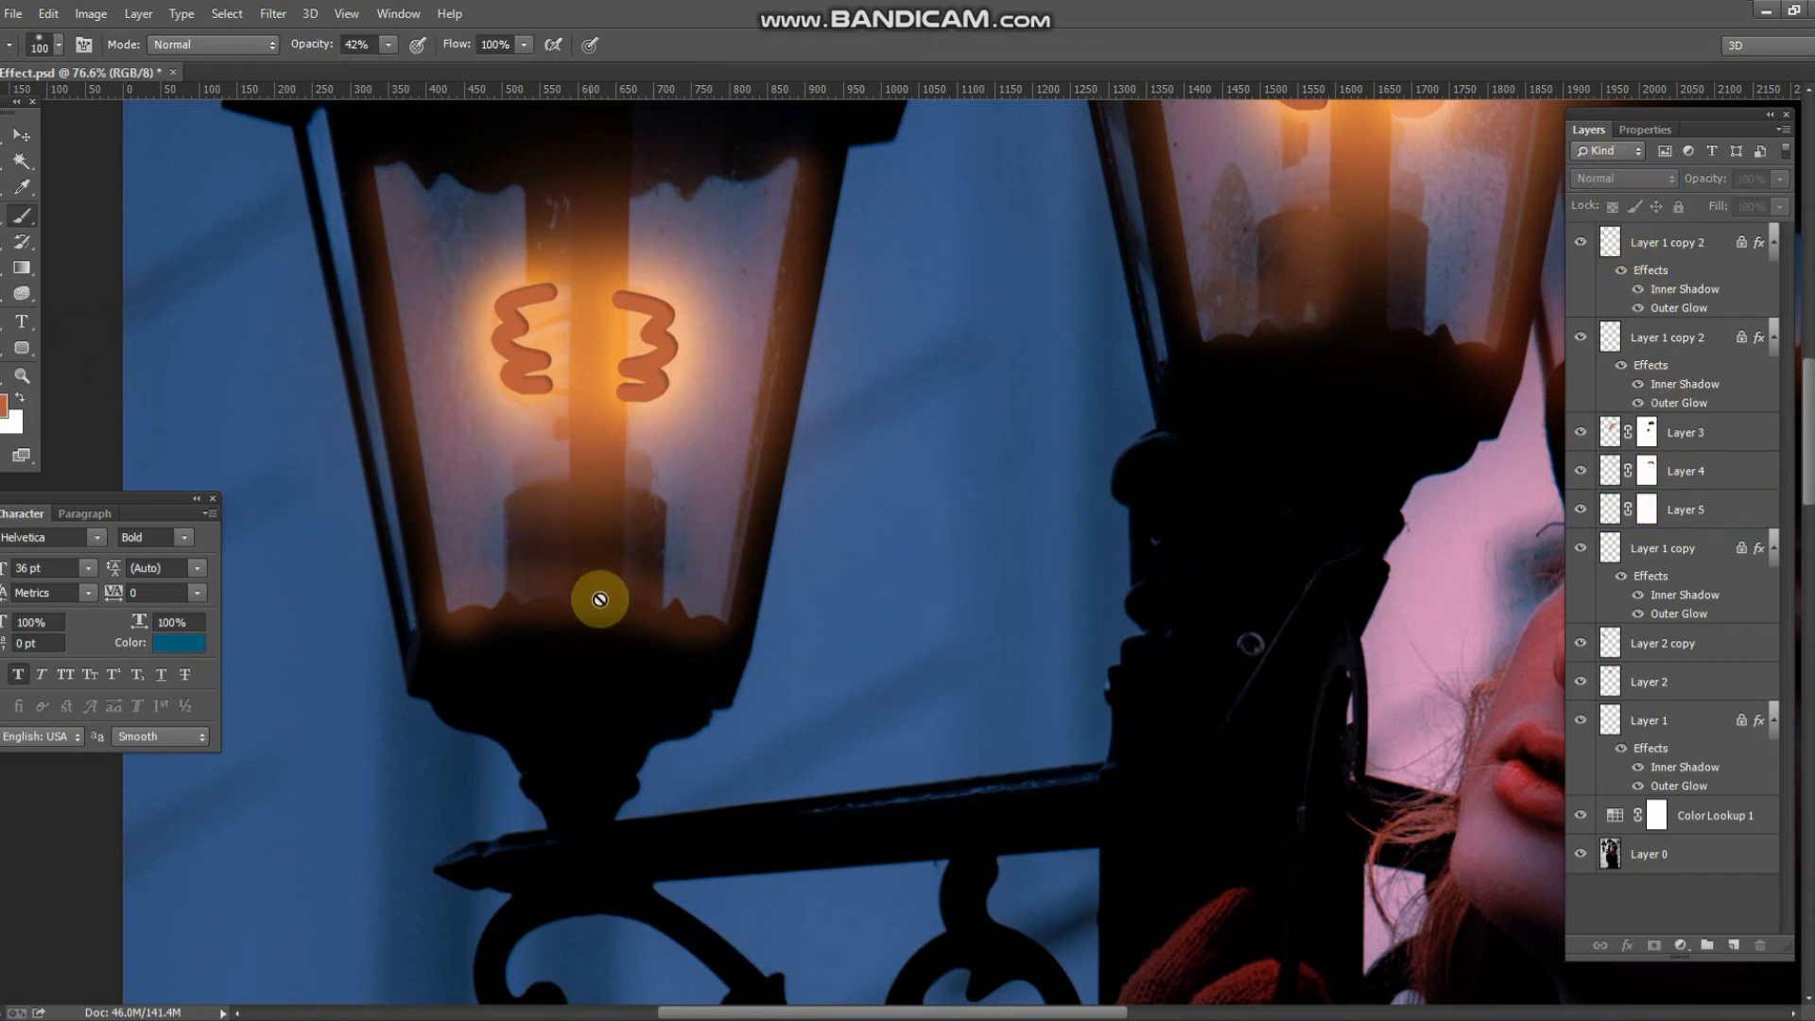
pyautogui.click(1648, 514)
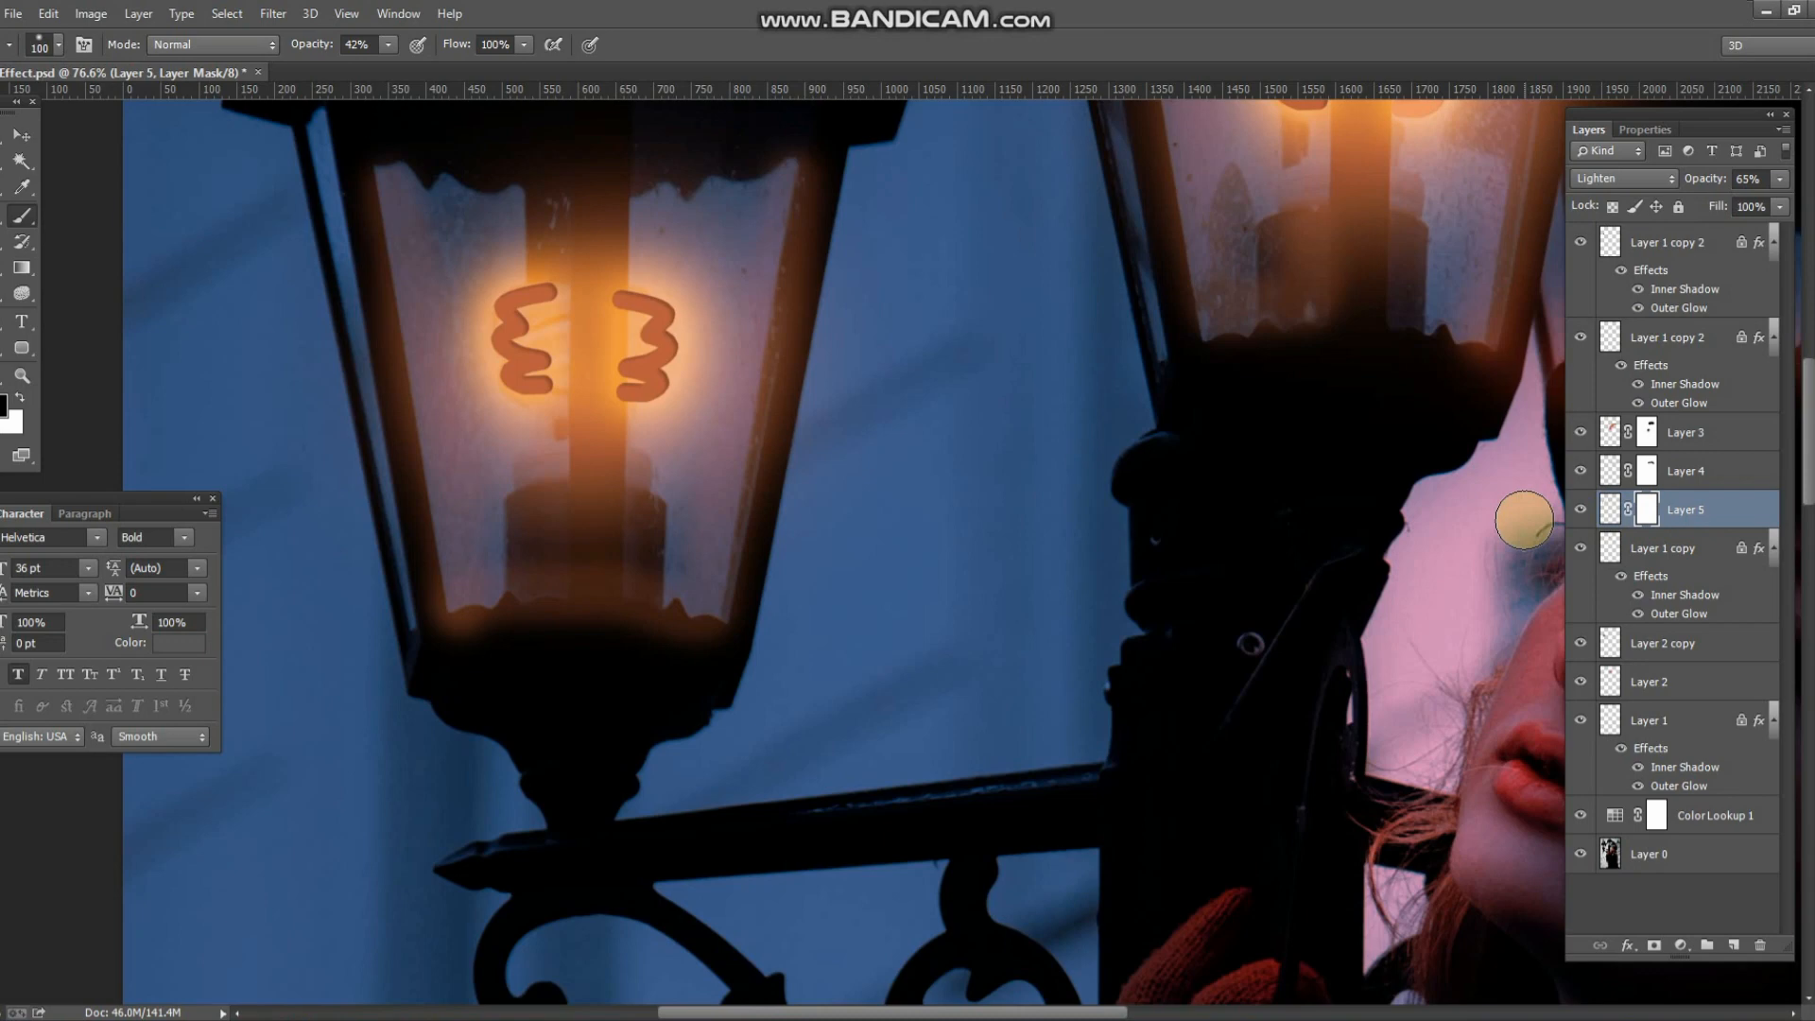
pyautogui.click(1581, 511)
pyautogui.click(1580, 511)
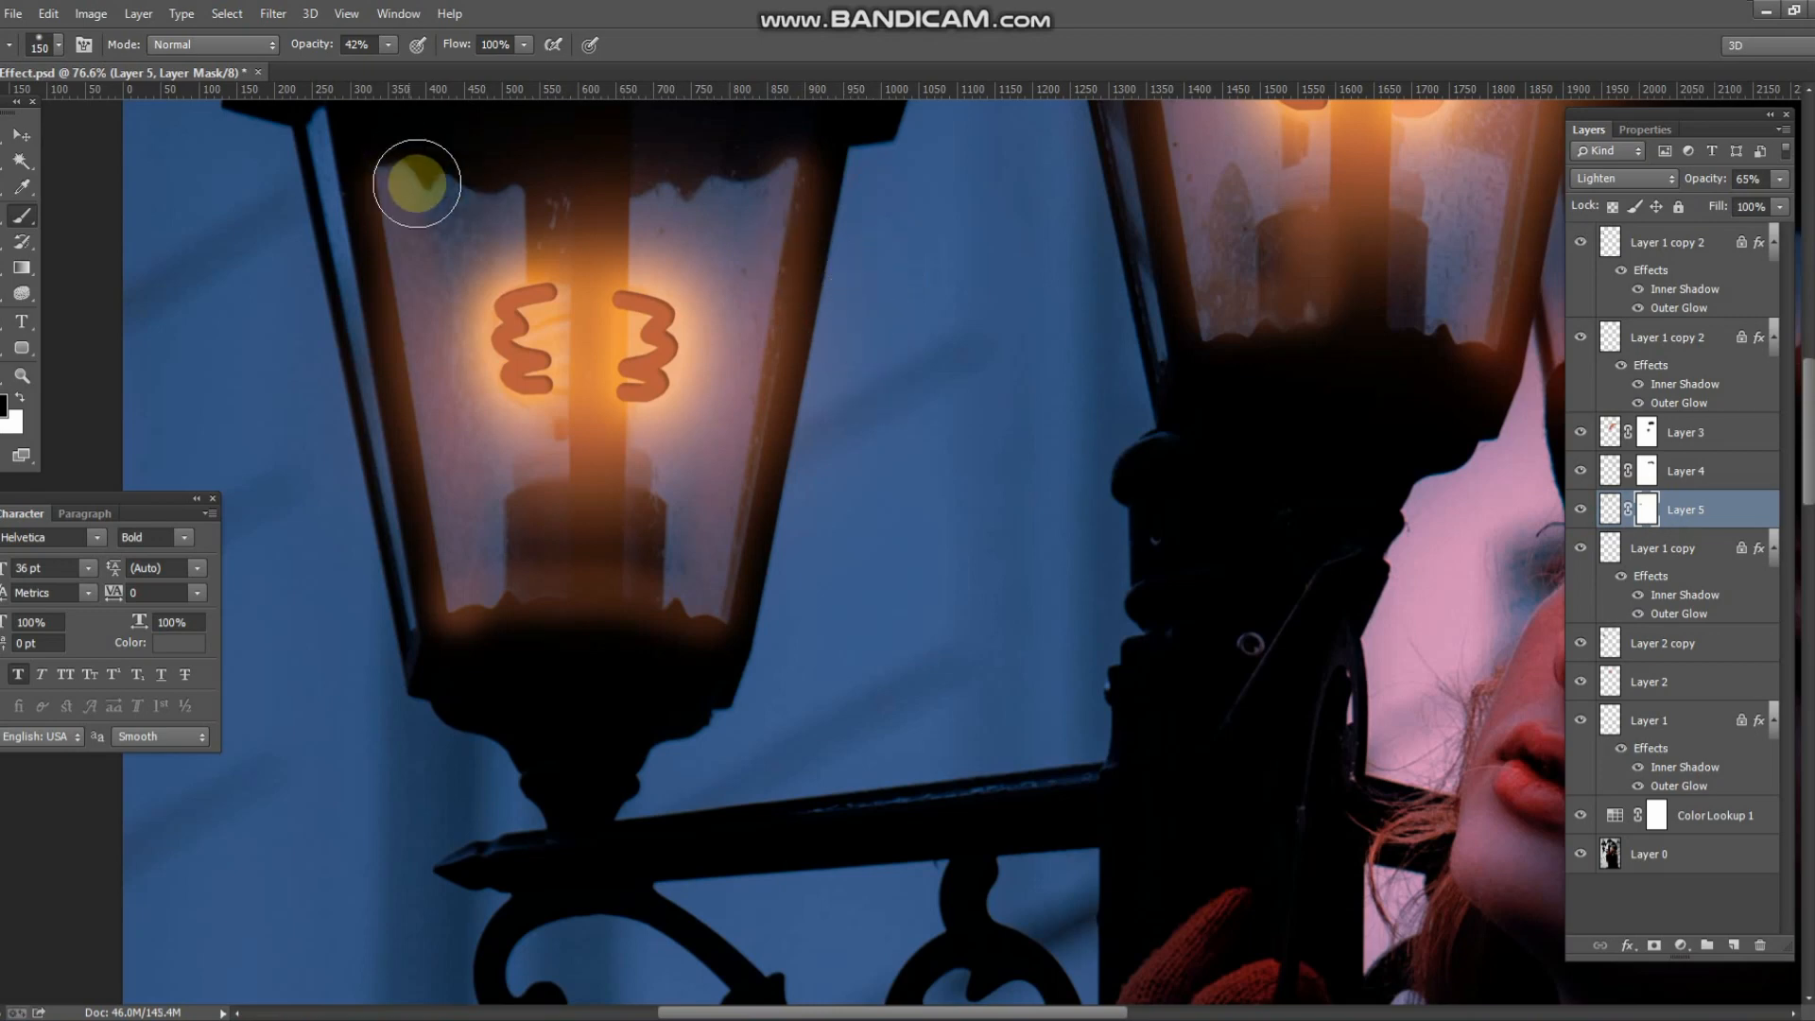
pyautogui.moveTo(324, 223)
pyautogui.mouseDown()
pyautogui.moveTo(377, 580)
pyautogui.moveTo(400, 652)
pyautogui.moveTo(457, 676)
pyautogui.mouseUp()
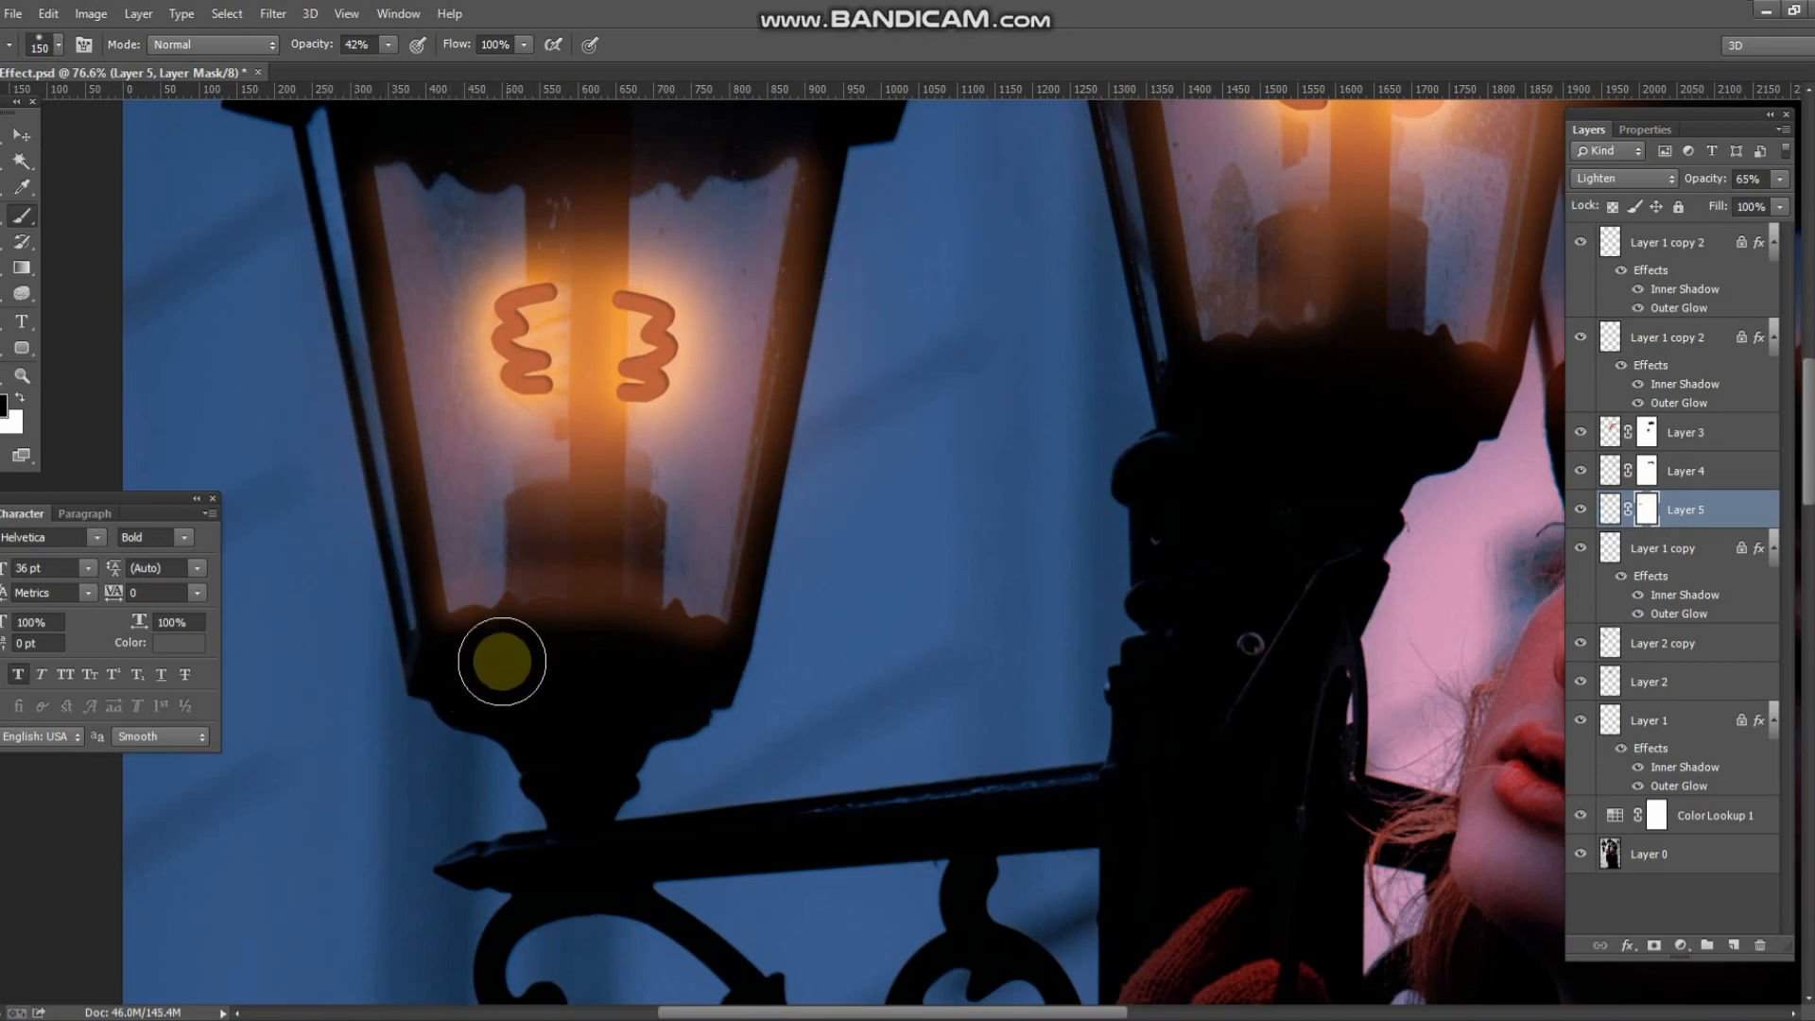
pyautogui.moveTo(677, 661)
pyautogui.mouseDown()
pyautogui.moveTo(725, 661)
pyautogui.moveTo(650, 664)
pyautogui.mouseUp()
# - Brush Layer 5's mask along the middle lamp's left frame to remove the orange spill, and deselect the layer
pyautogui.moveTo(1283, 372); pyautogui.dragTo(1031, 496)
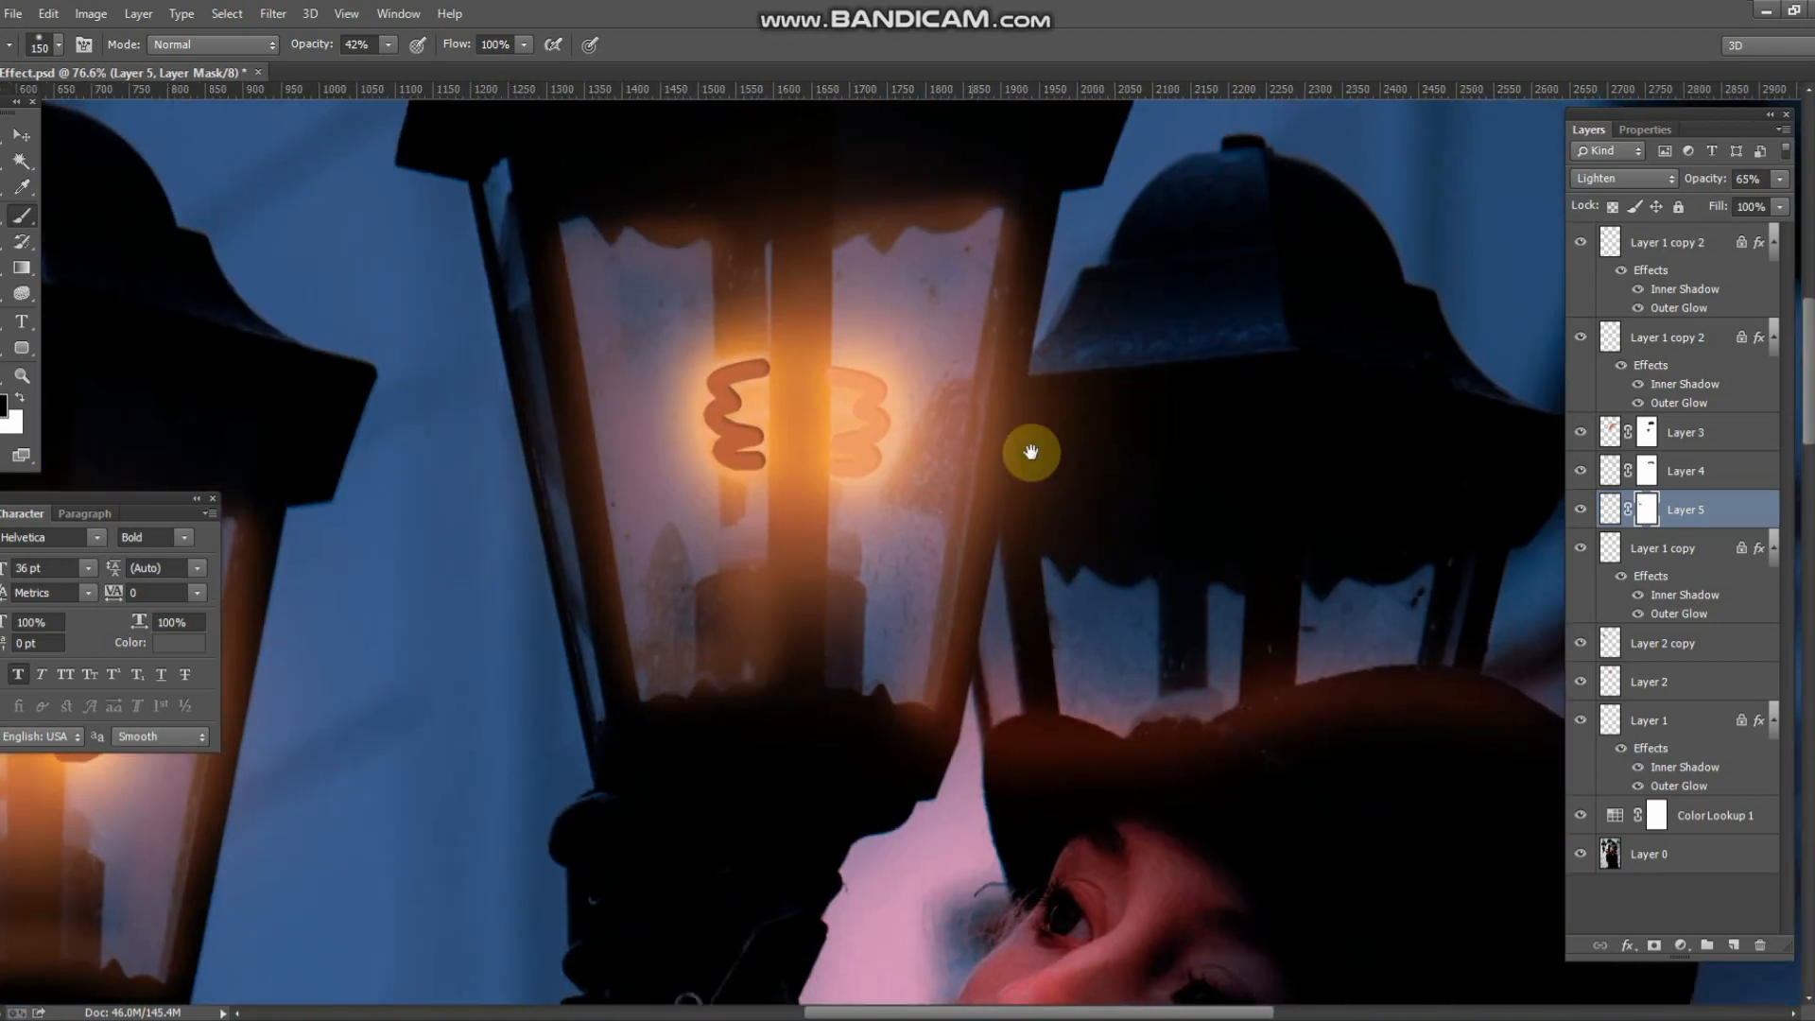
pyautogui.moveTo(474, 295); pyautogui.dragTo(608, 766)
pyautogui.scroll(-5, 834, 310)
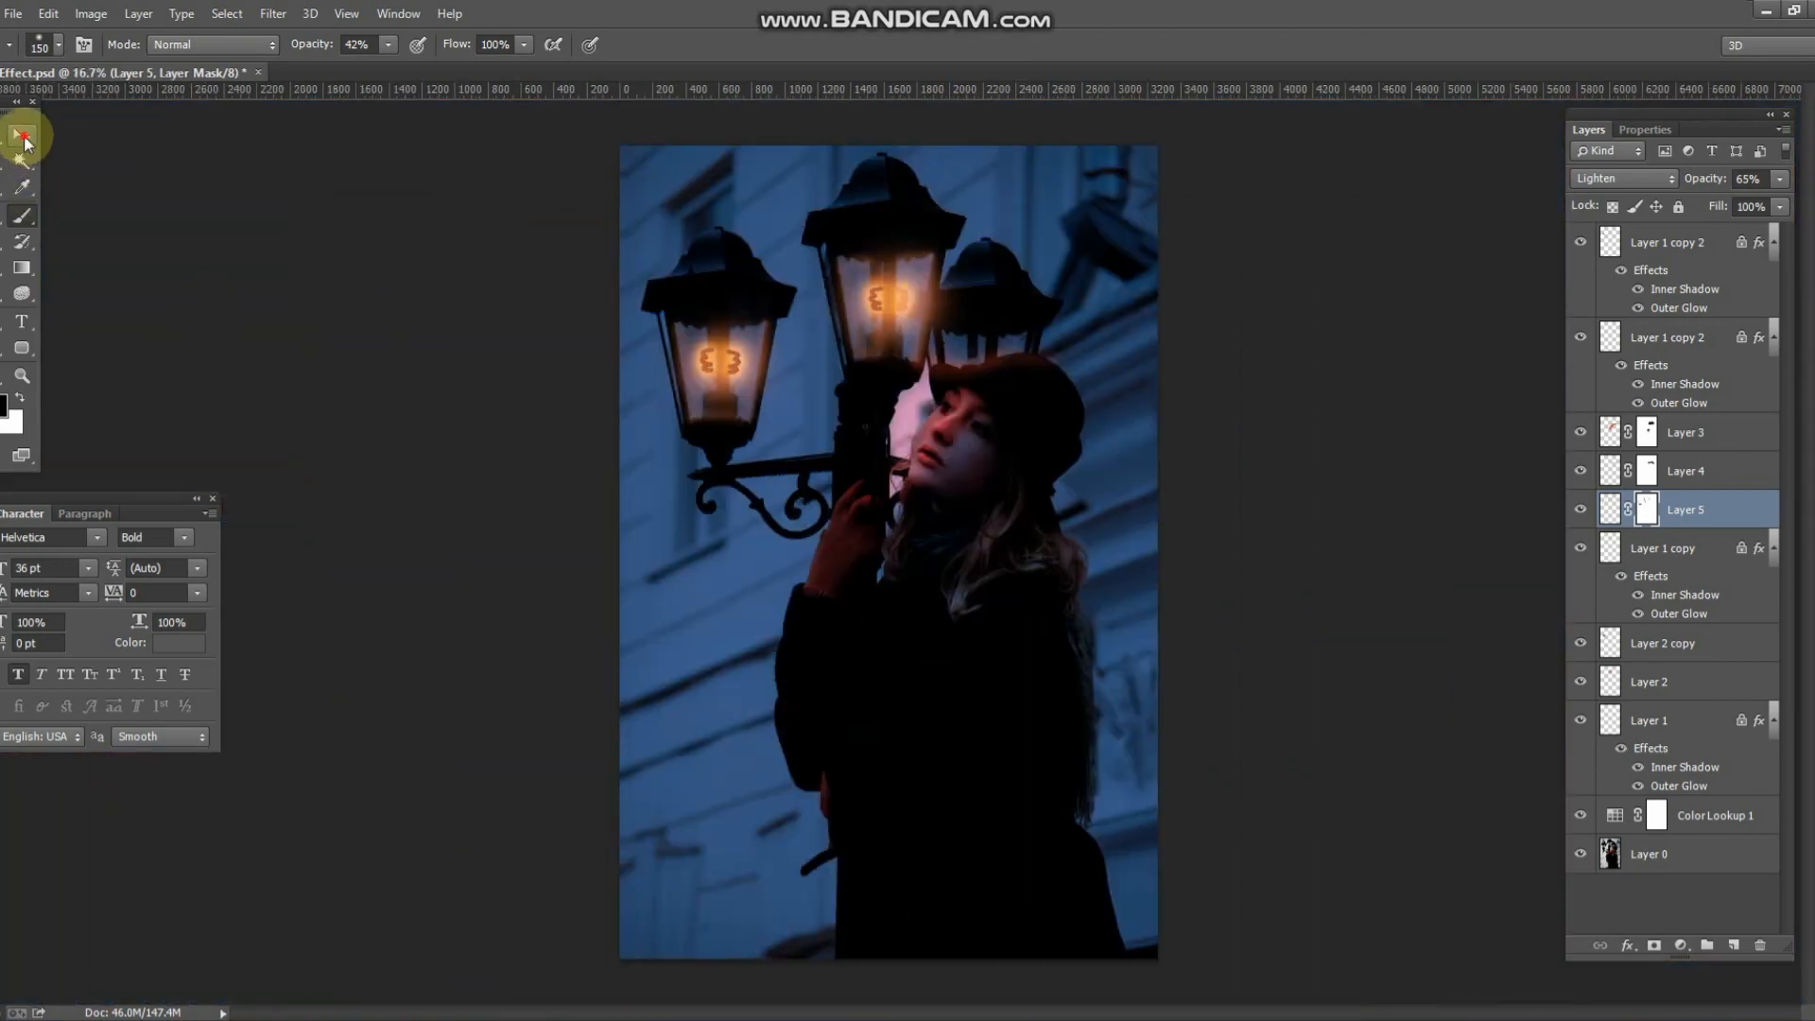
pyautogui.click(22, 136)
pyautogui.click(507, 252)
# - Add a new empty layer directly above Layer 3
pyautogui.scroll(4, 1049, 359)
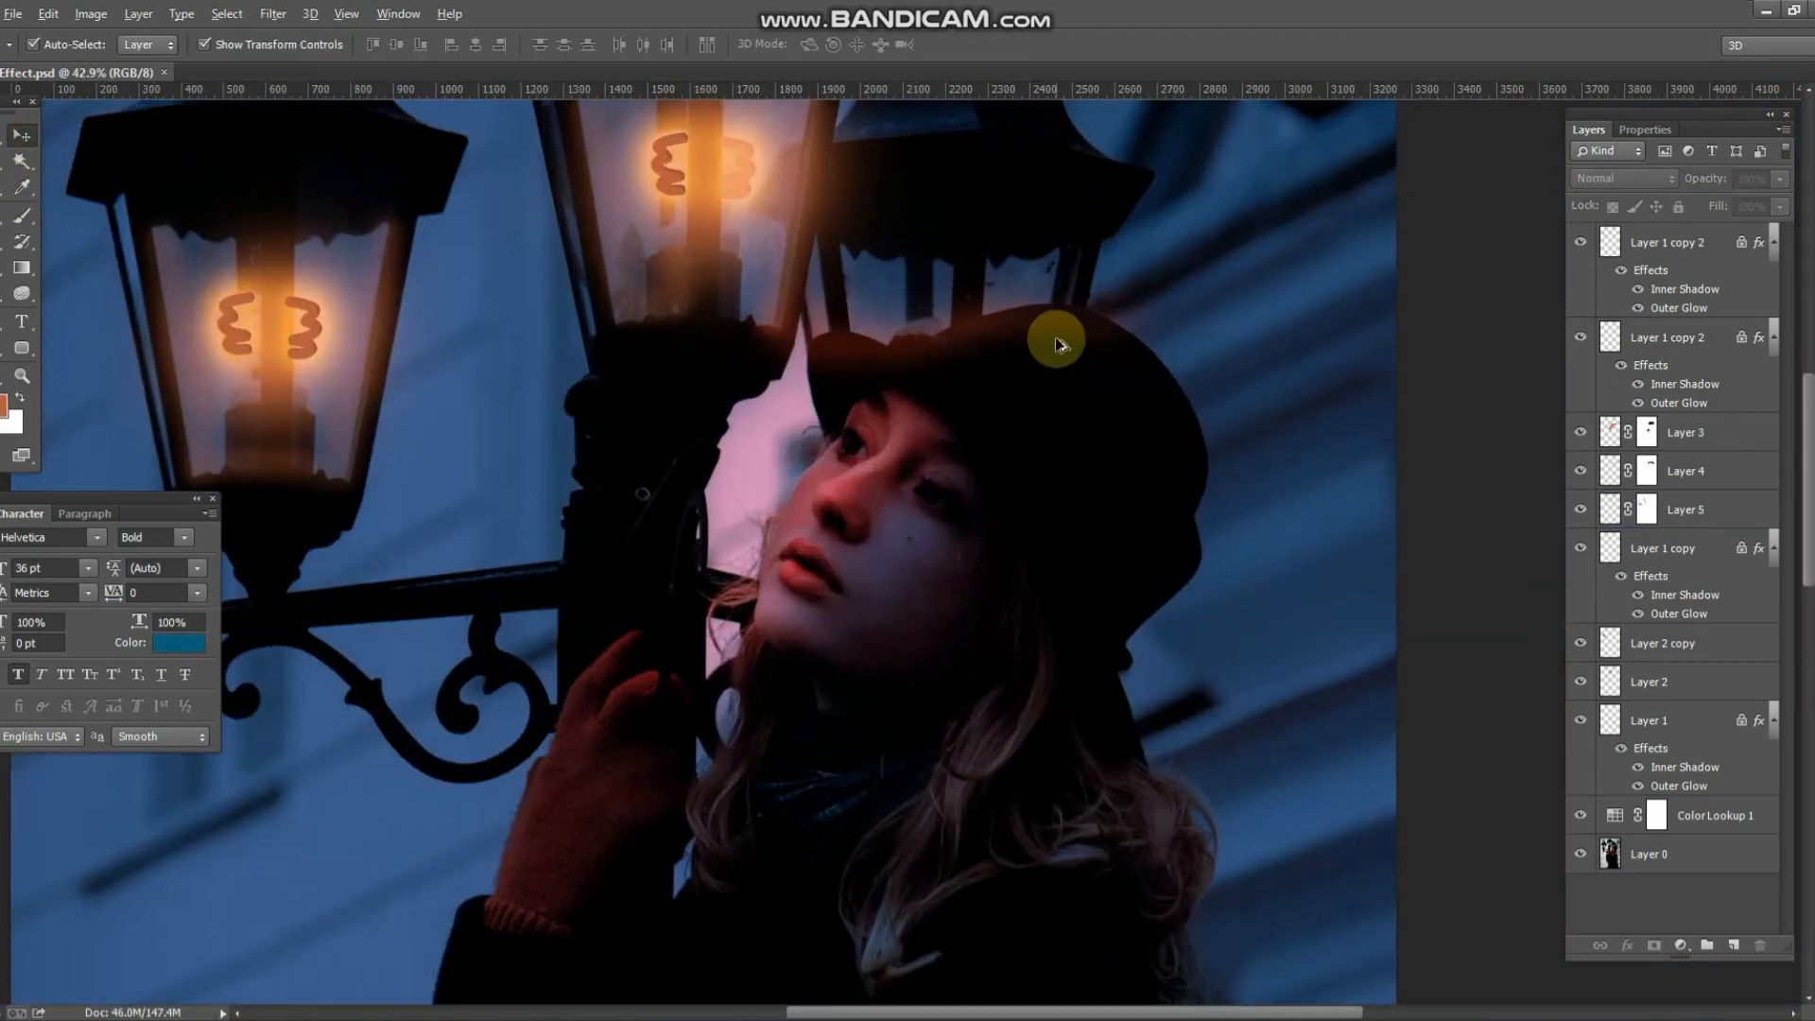
pyautogui.scroll(2, 964, 387)
pyautogui.click(771, 610)
pyautogui.click(1733, 944)
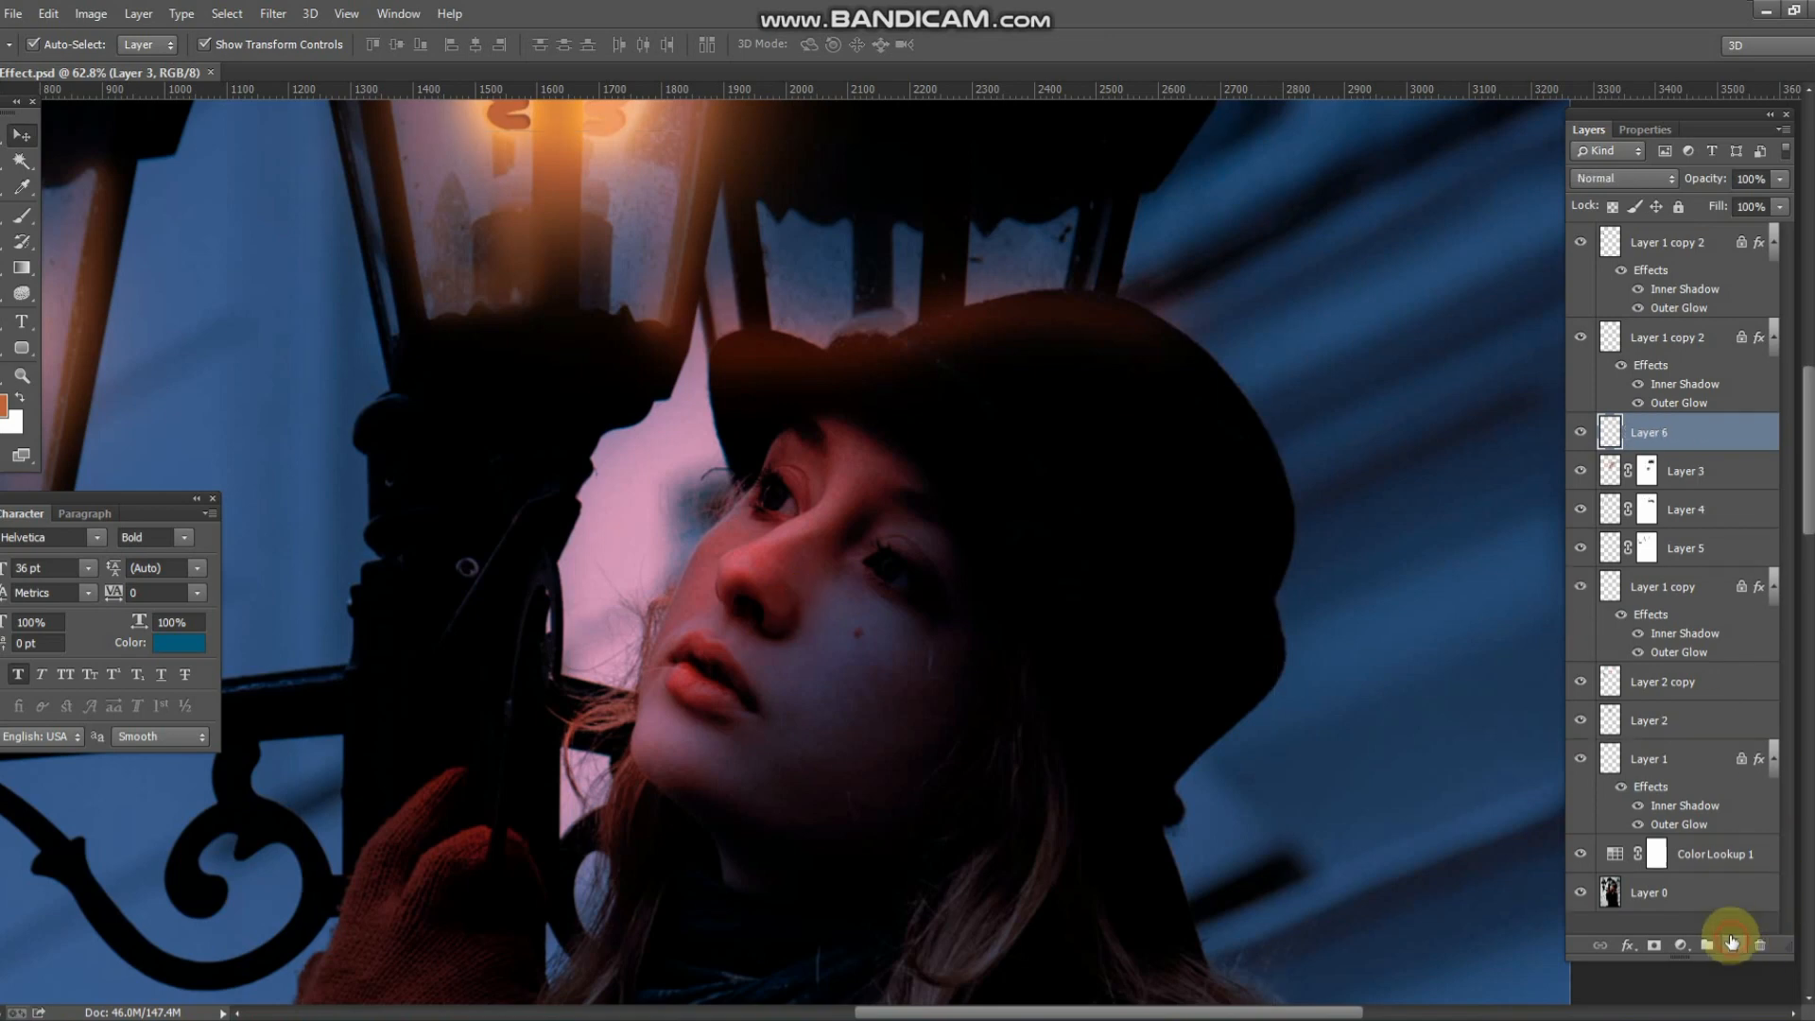
# - Duplicate Layer 3 and set the copy's opacity to 45%
pyautogui.click(750, 610)
pyautogui.hotkey('ctrl', 'j')
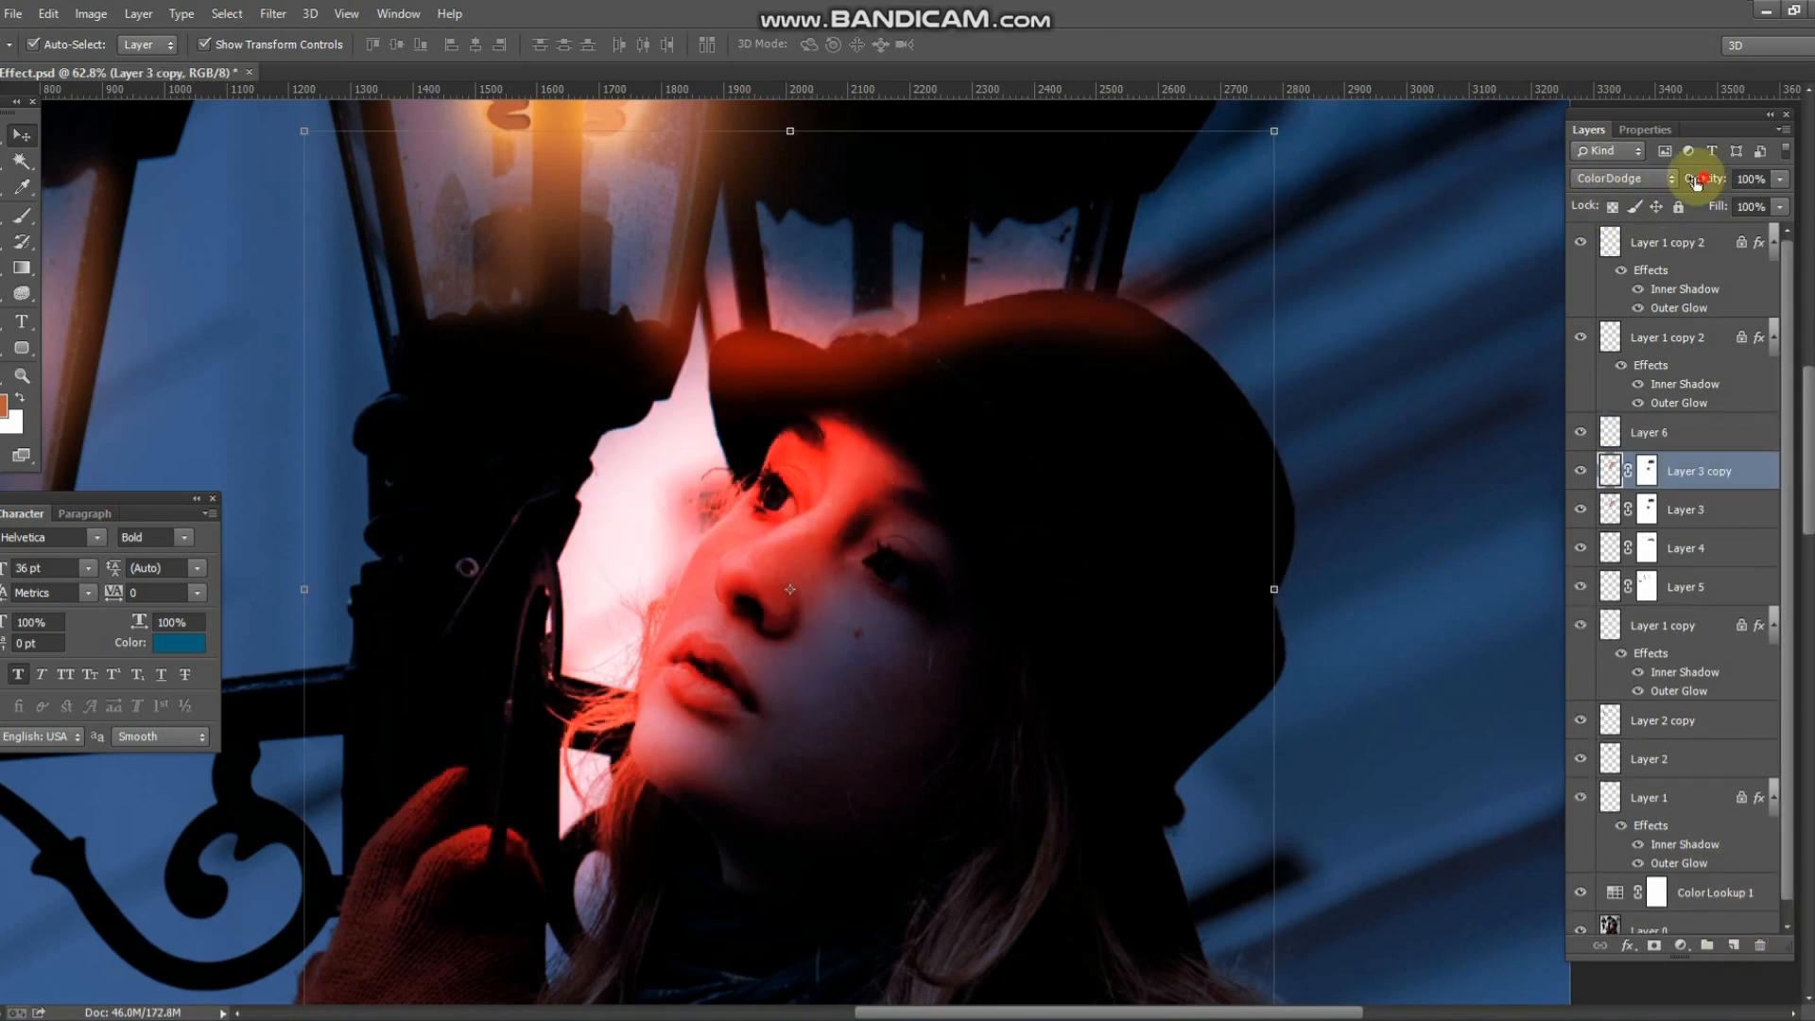
pyautogui.moveTo(1697, 181); pyautogui.dragTo(1650, 176)
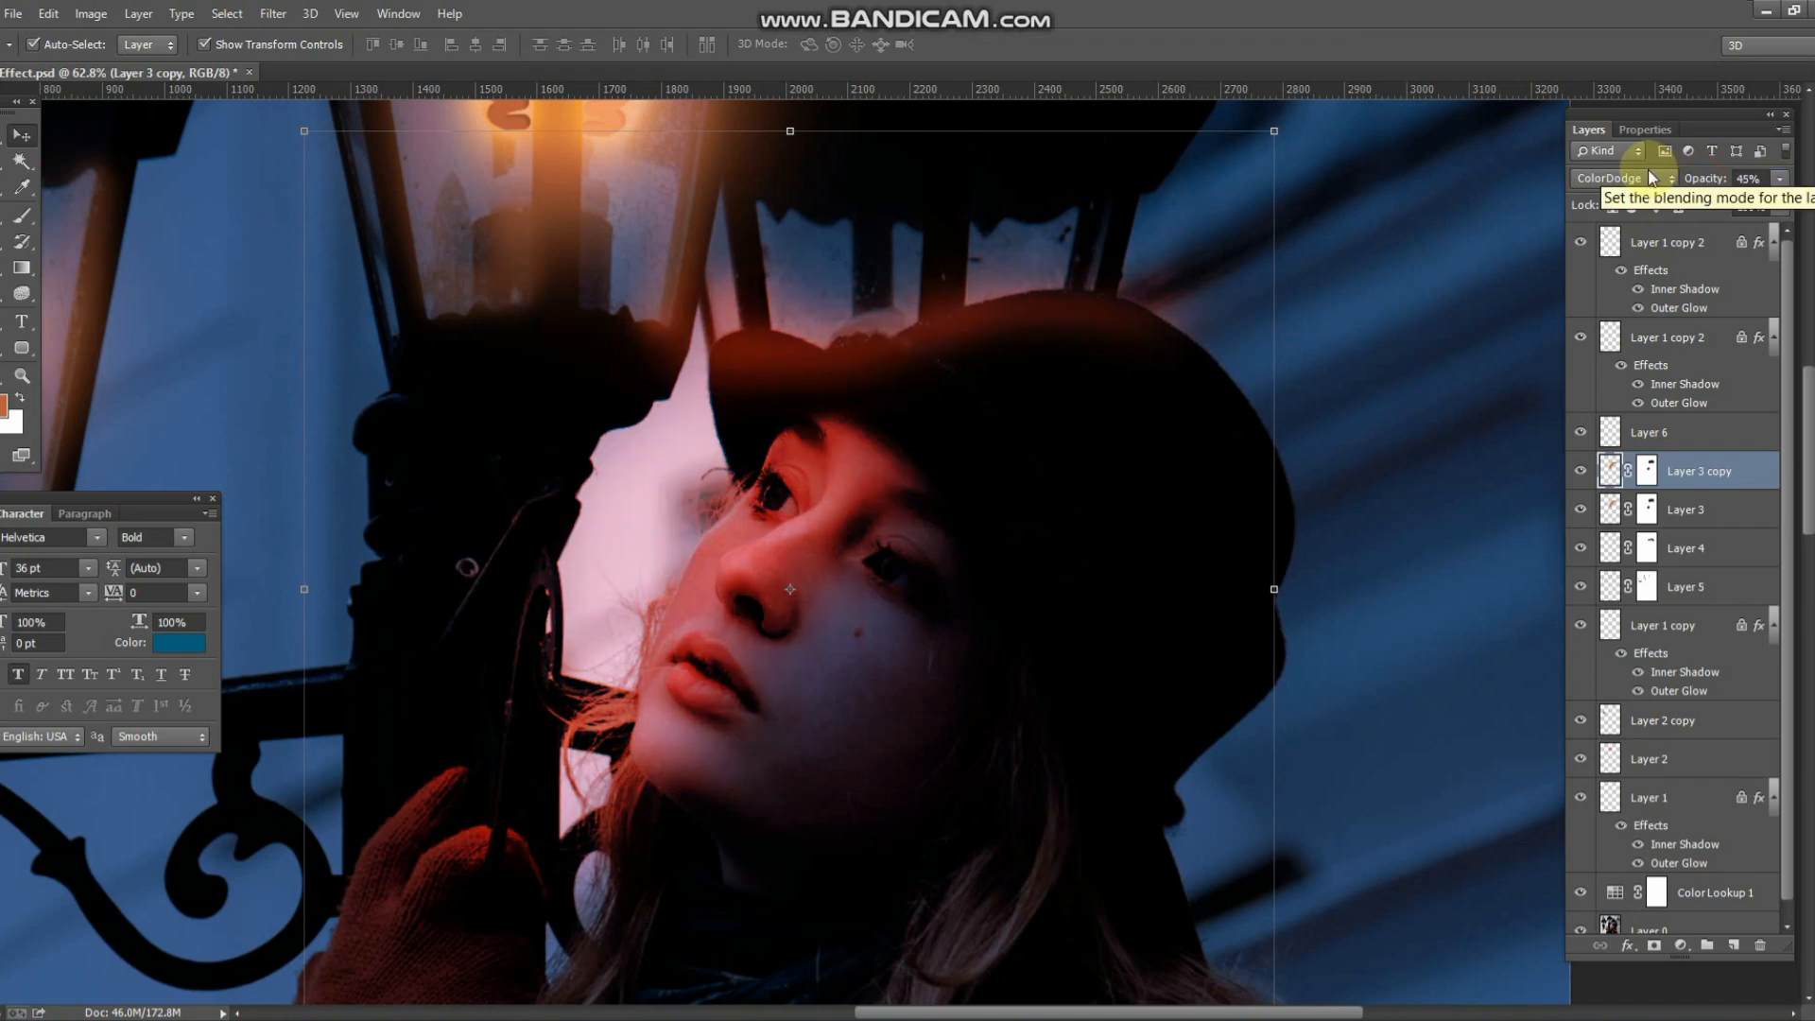
# - Set Layer 3 copy's blending mode to Pin Light and compare the image with the layer hidden
pyautogui.scroll(-1, 1649, 176)
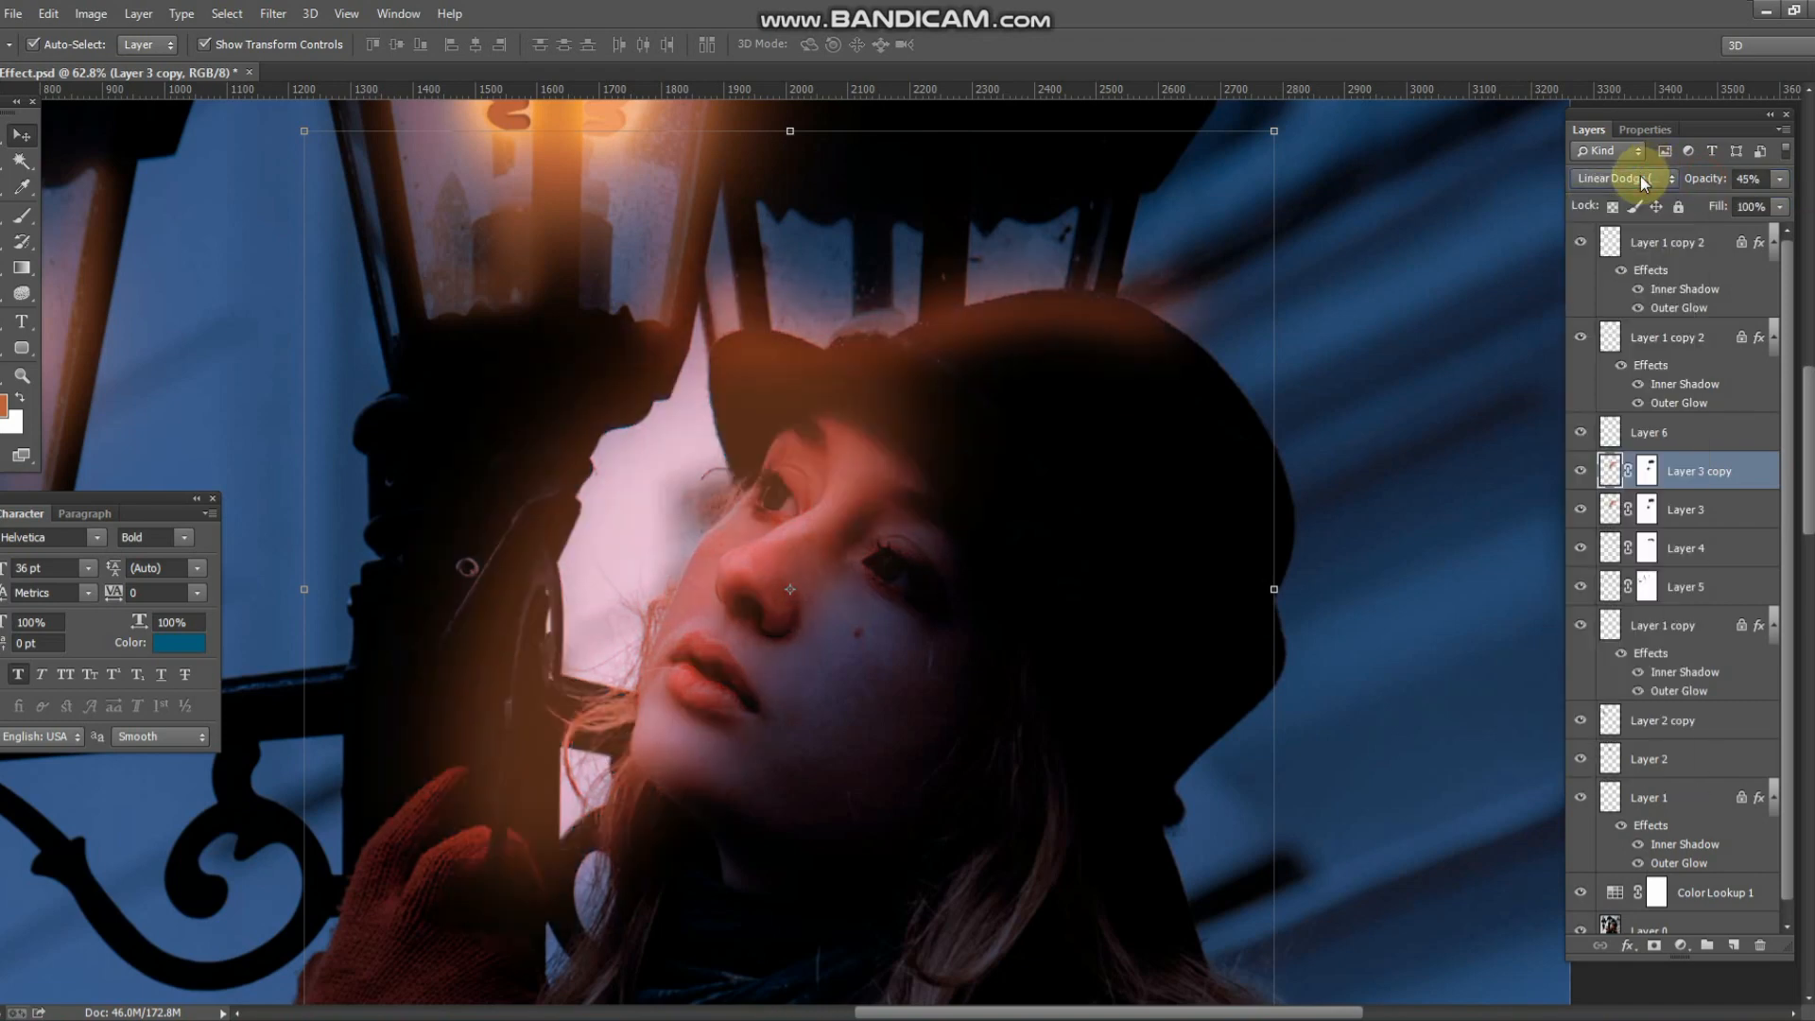
pyautogui.scroll(-2, 1641, 176)
pyautogui.scroll(-4, 1641, 176)
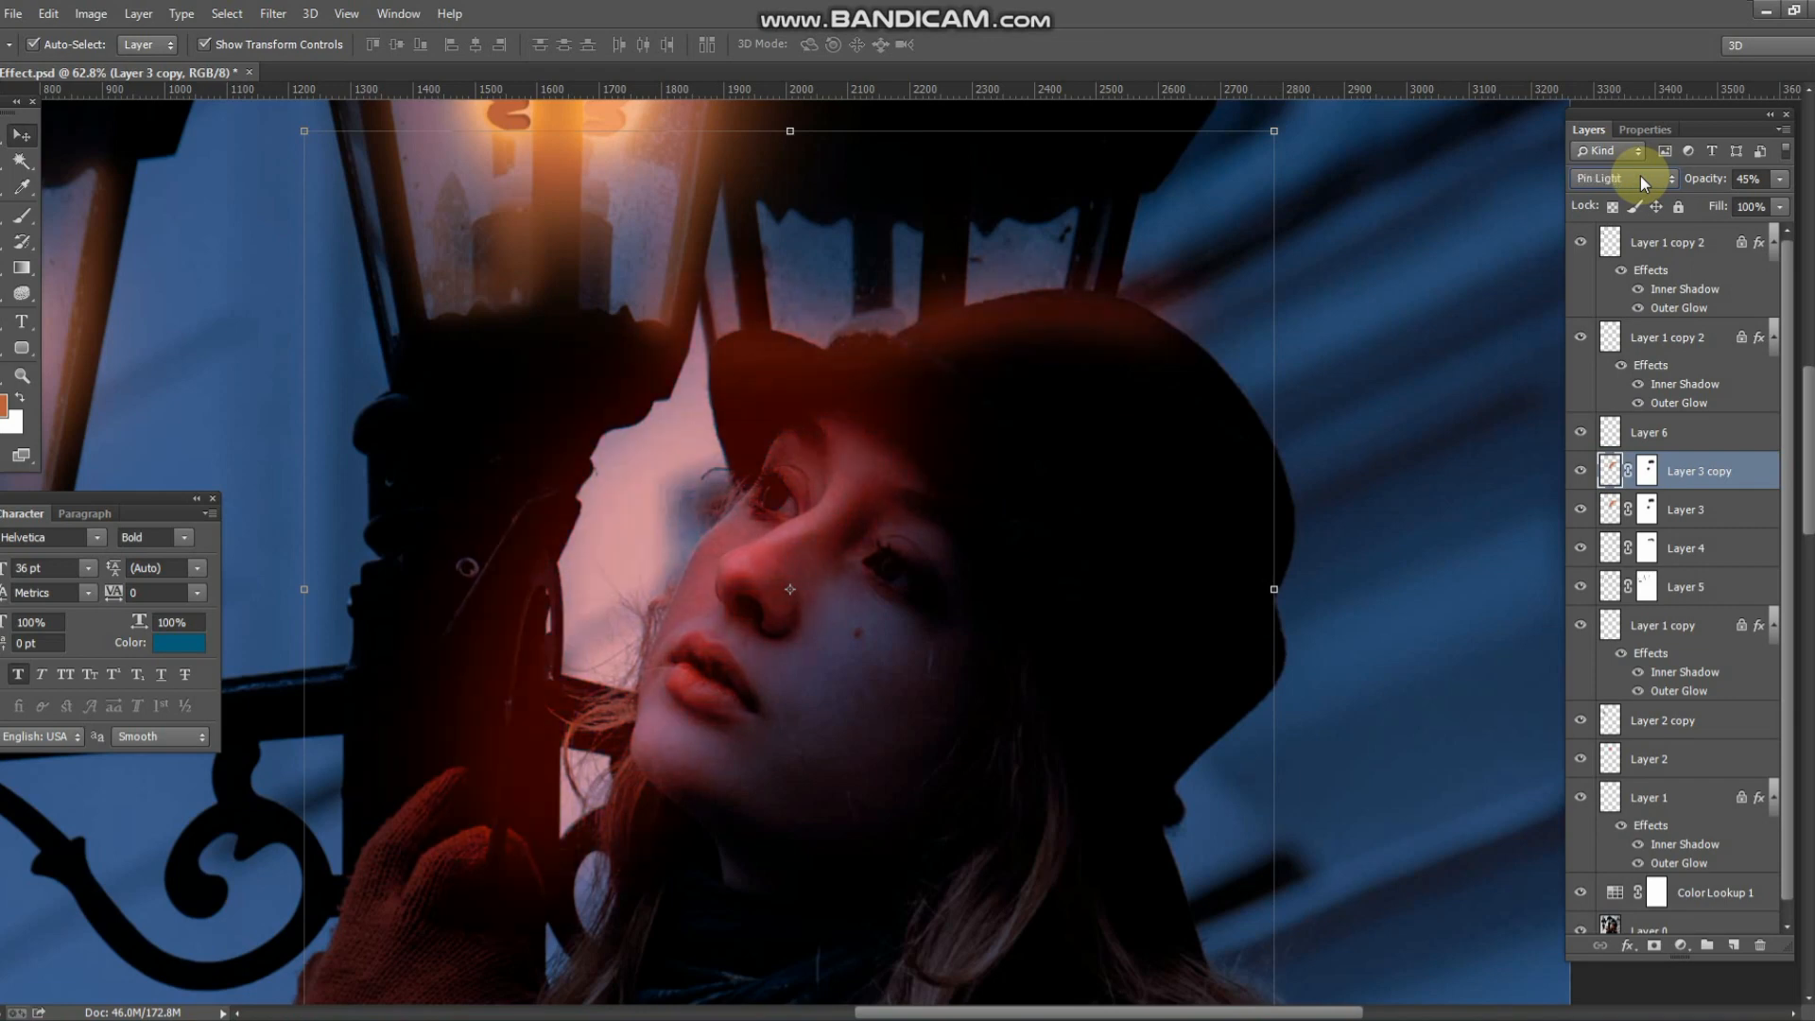
pyautogui.scroll(-1, 1641, 176)
pyautogui.scroll(1, 1641, 176)
pyautogui.click(1651, 463)
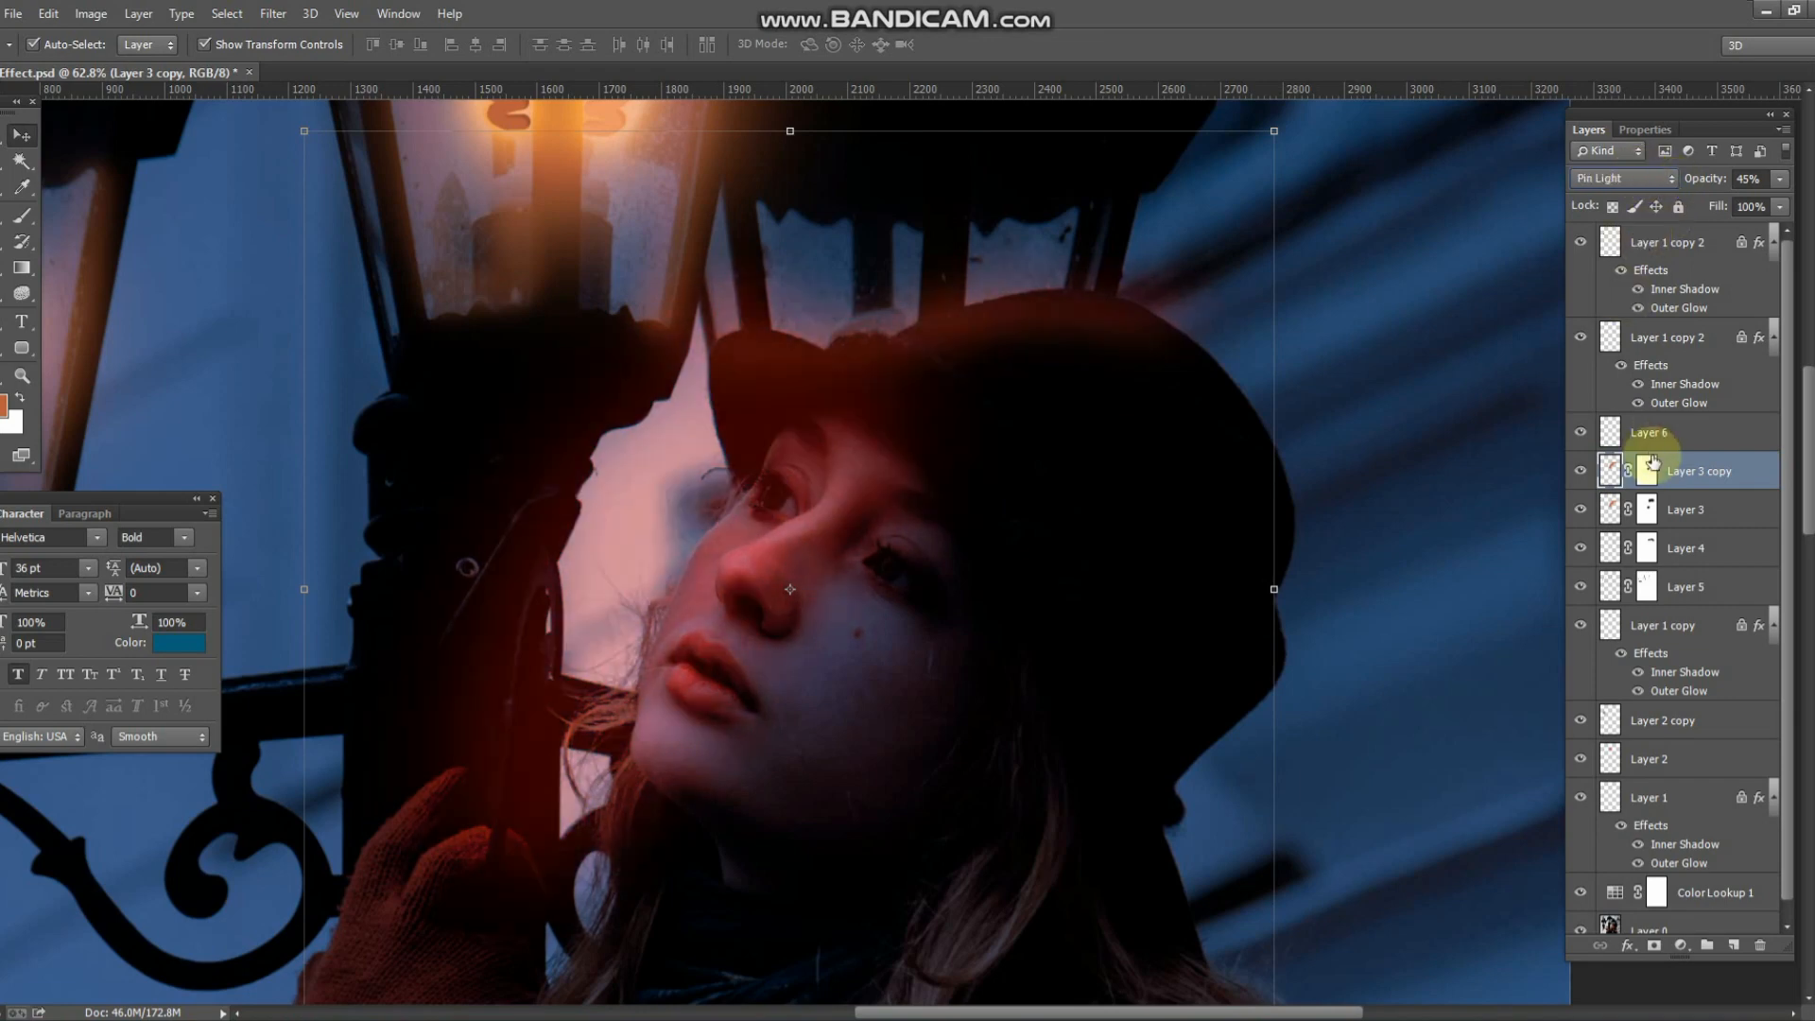
pyautogui.click(1592, 475)
pyautogui.click(1592, 475)
# - Erase Layer 3 copy's red spill along the hat's upper edge and over the rear lamp with a 200 px eraser
pyautogui.press('e')
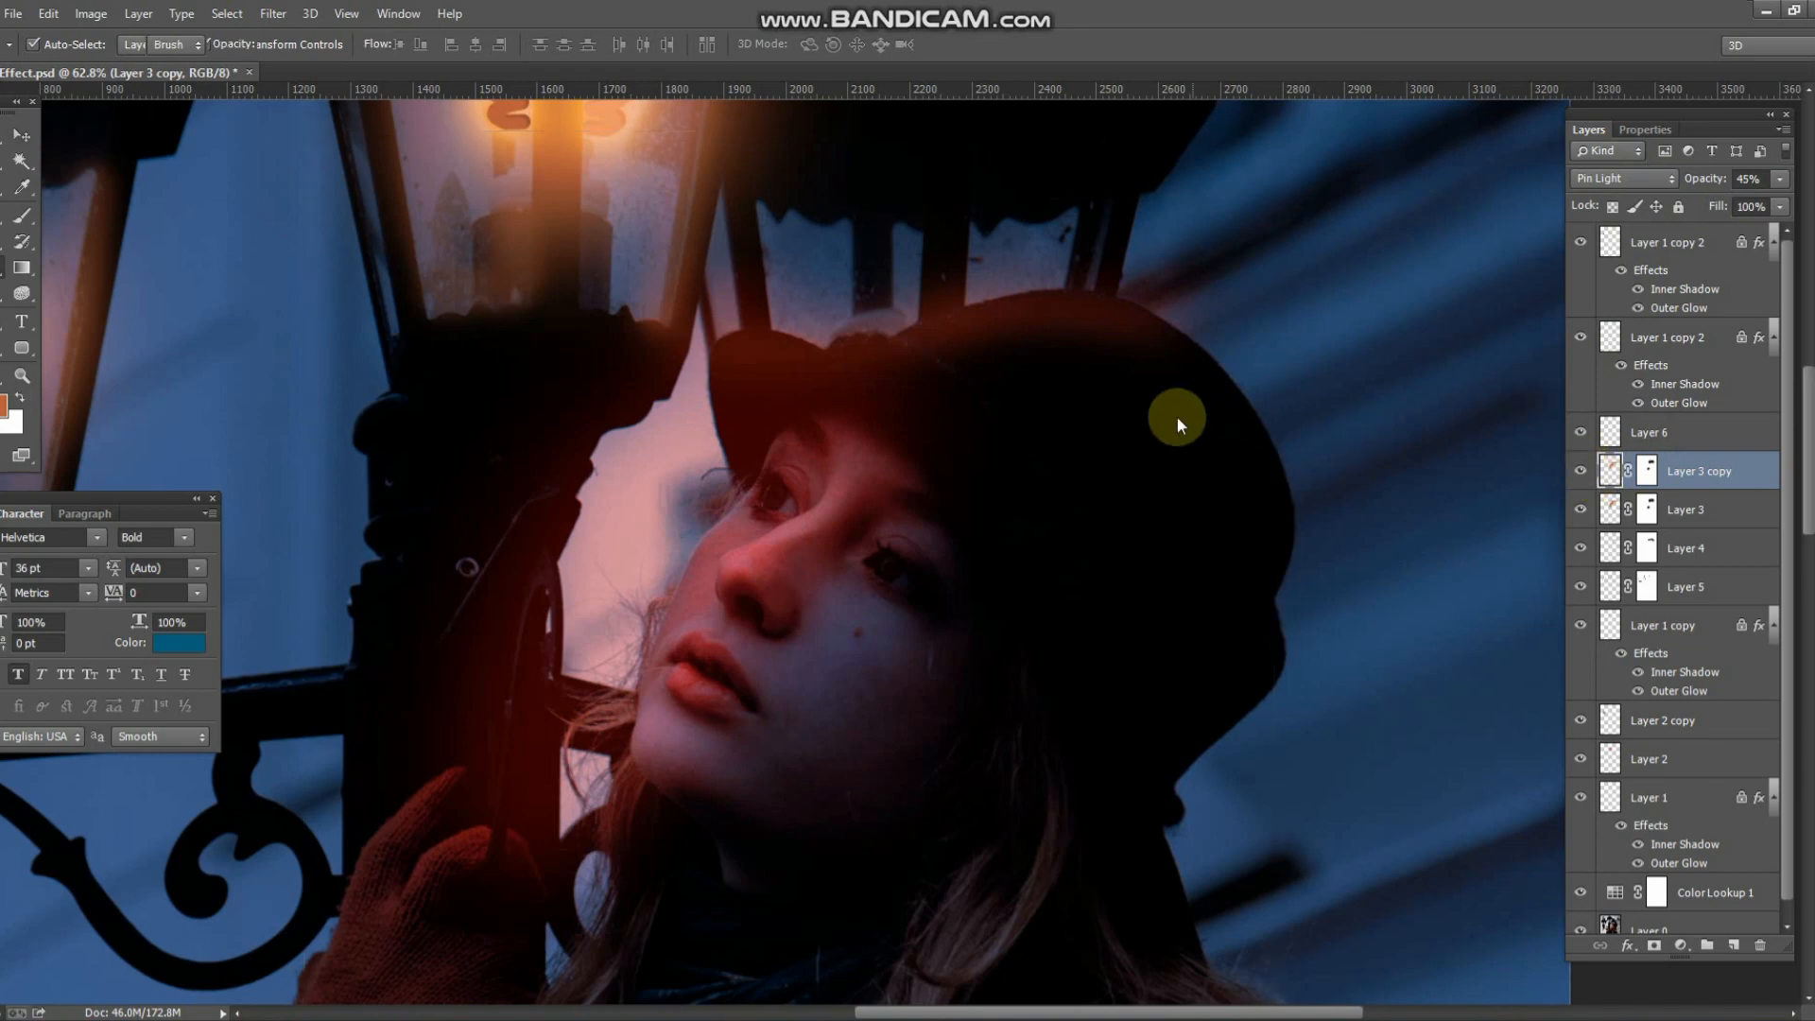
pyautogui.hotkey('alt', 'e')
pyautogui.press('Escape')
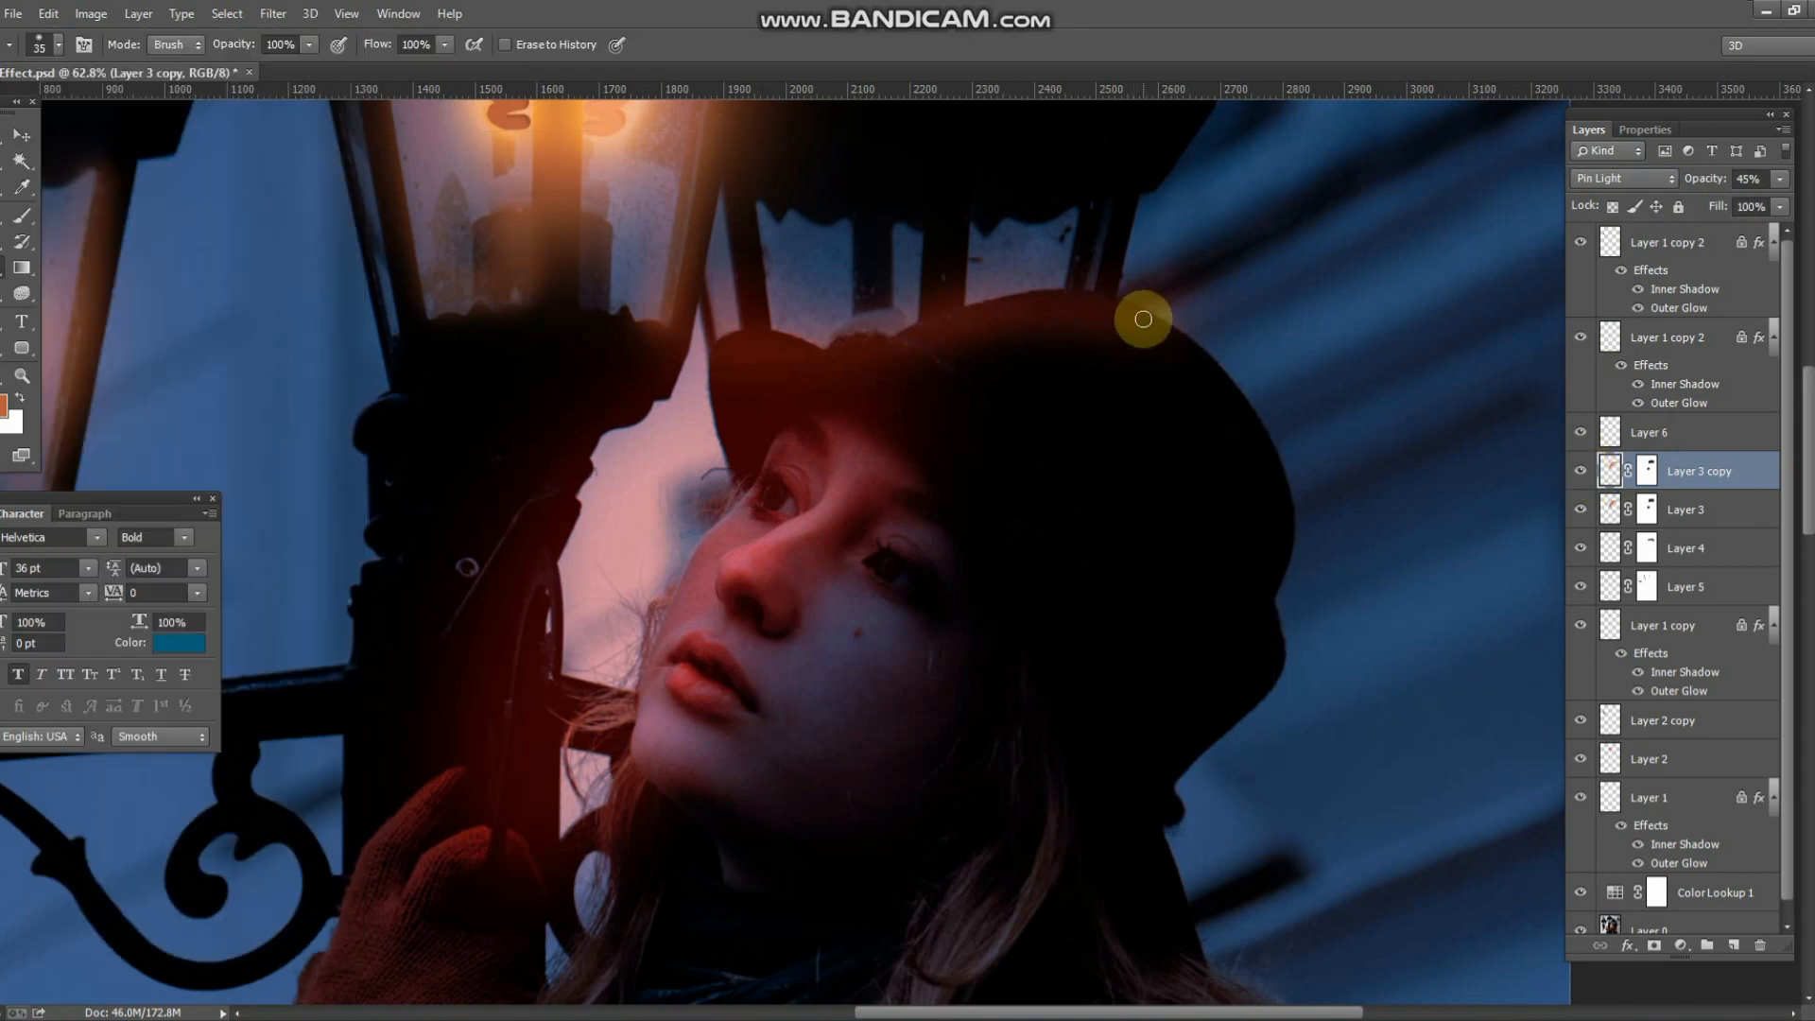
pyautogui.press('v')
pyautogui.press('e')
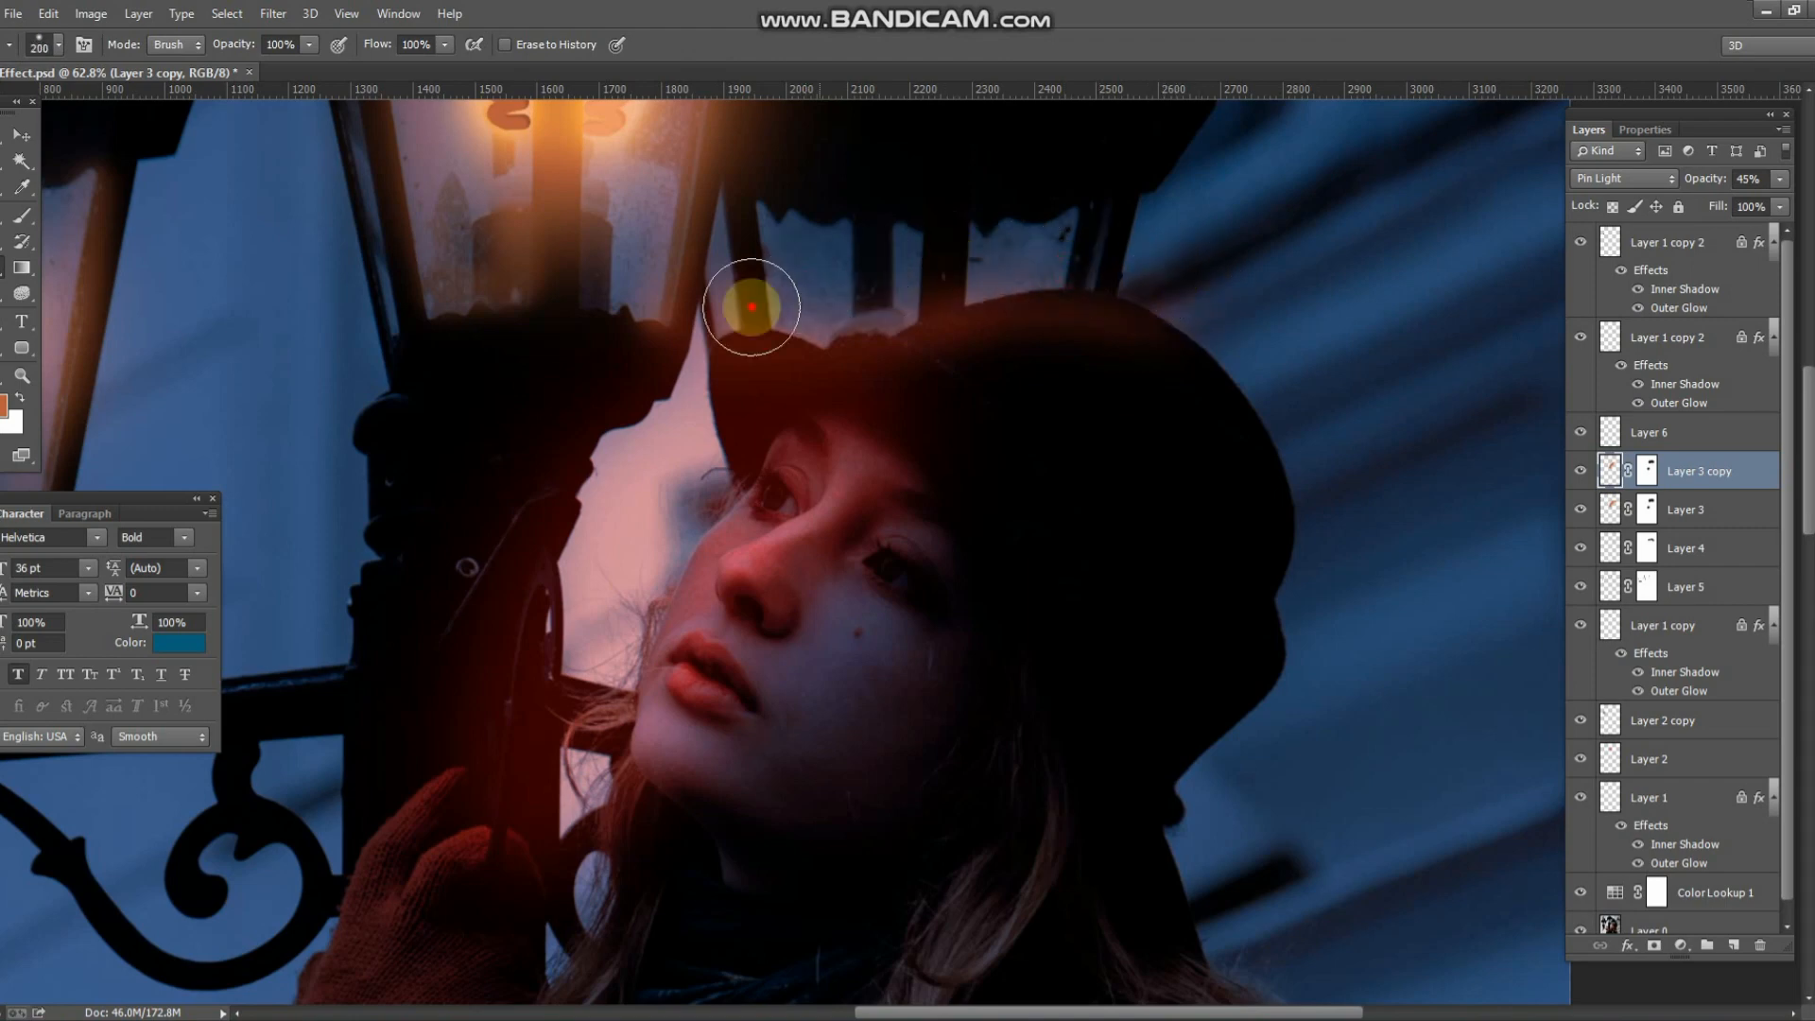
pyautogui.click(1077, 312)
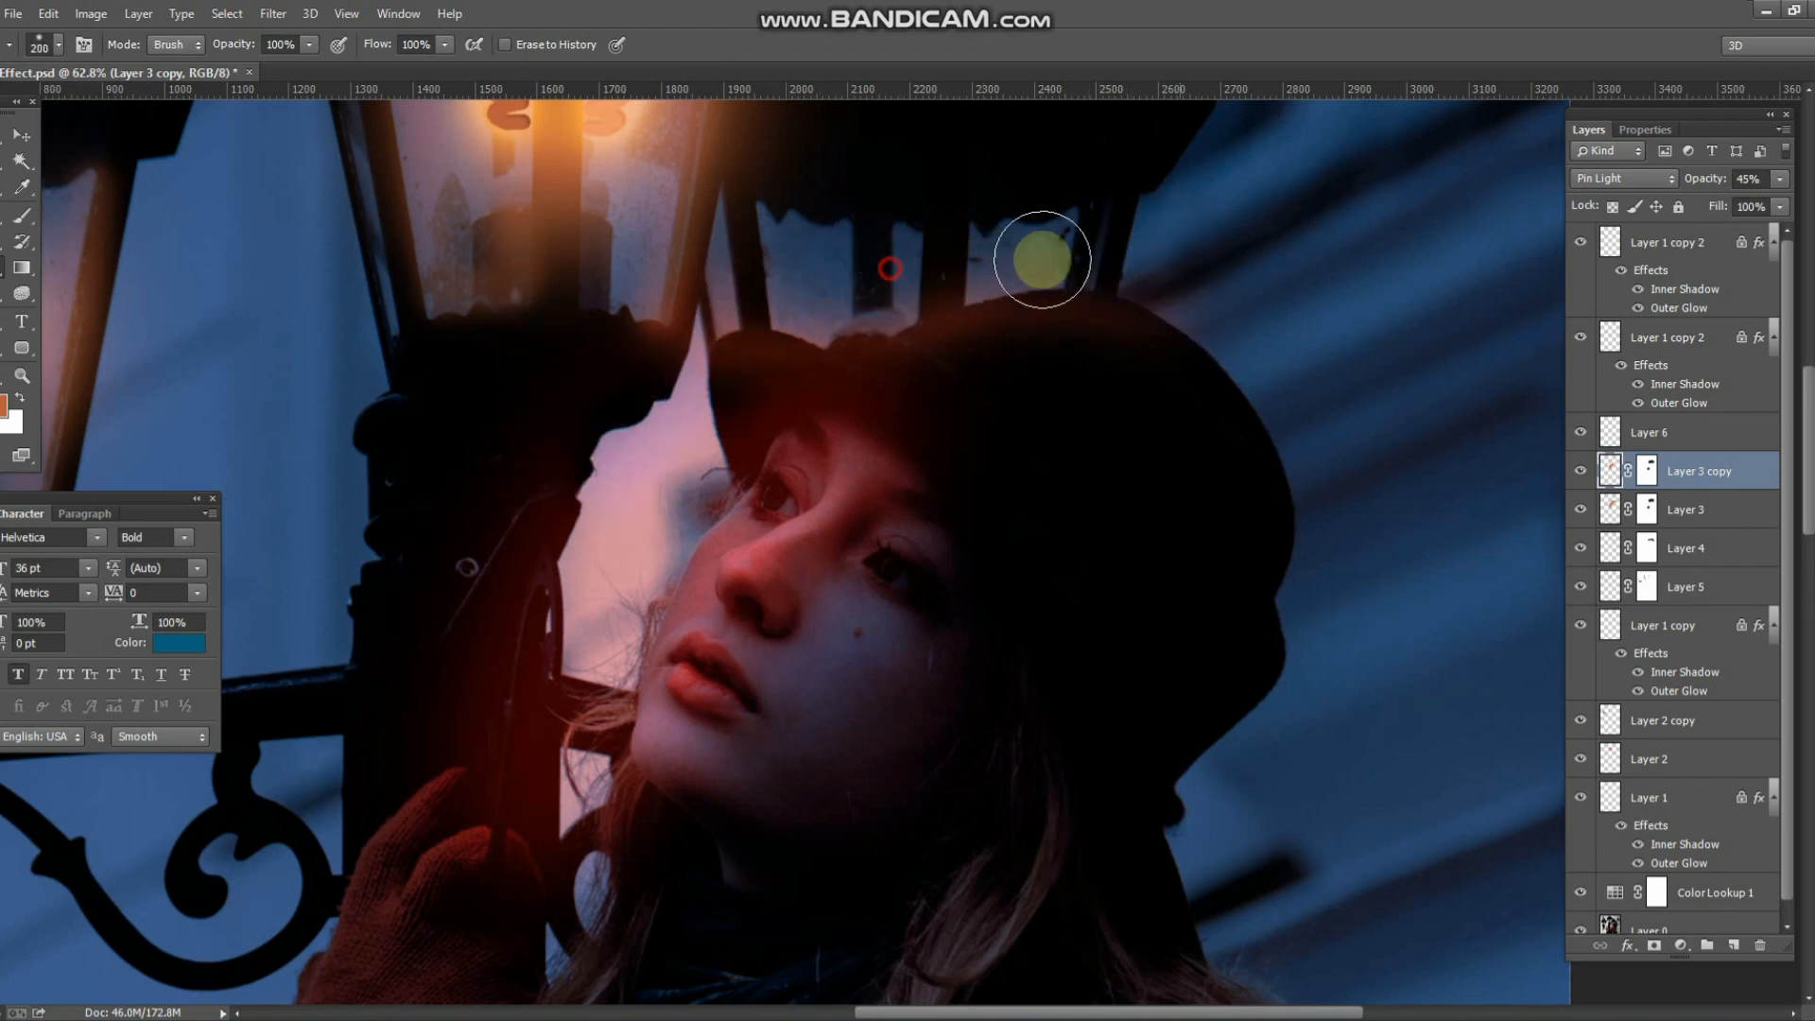
pyautogui.click(1647, 509)
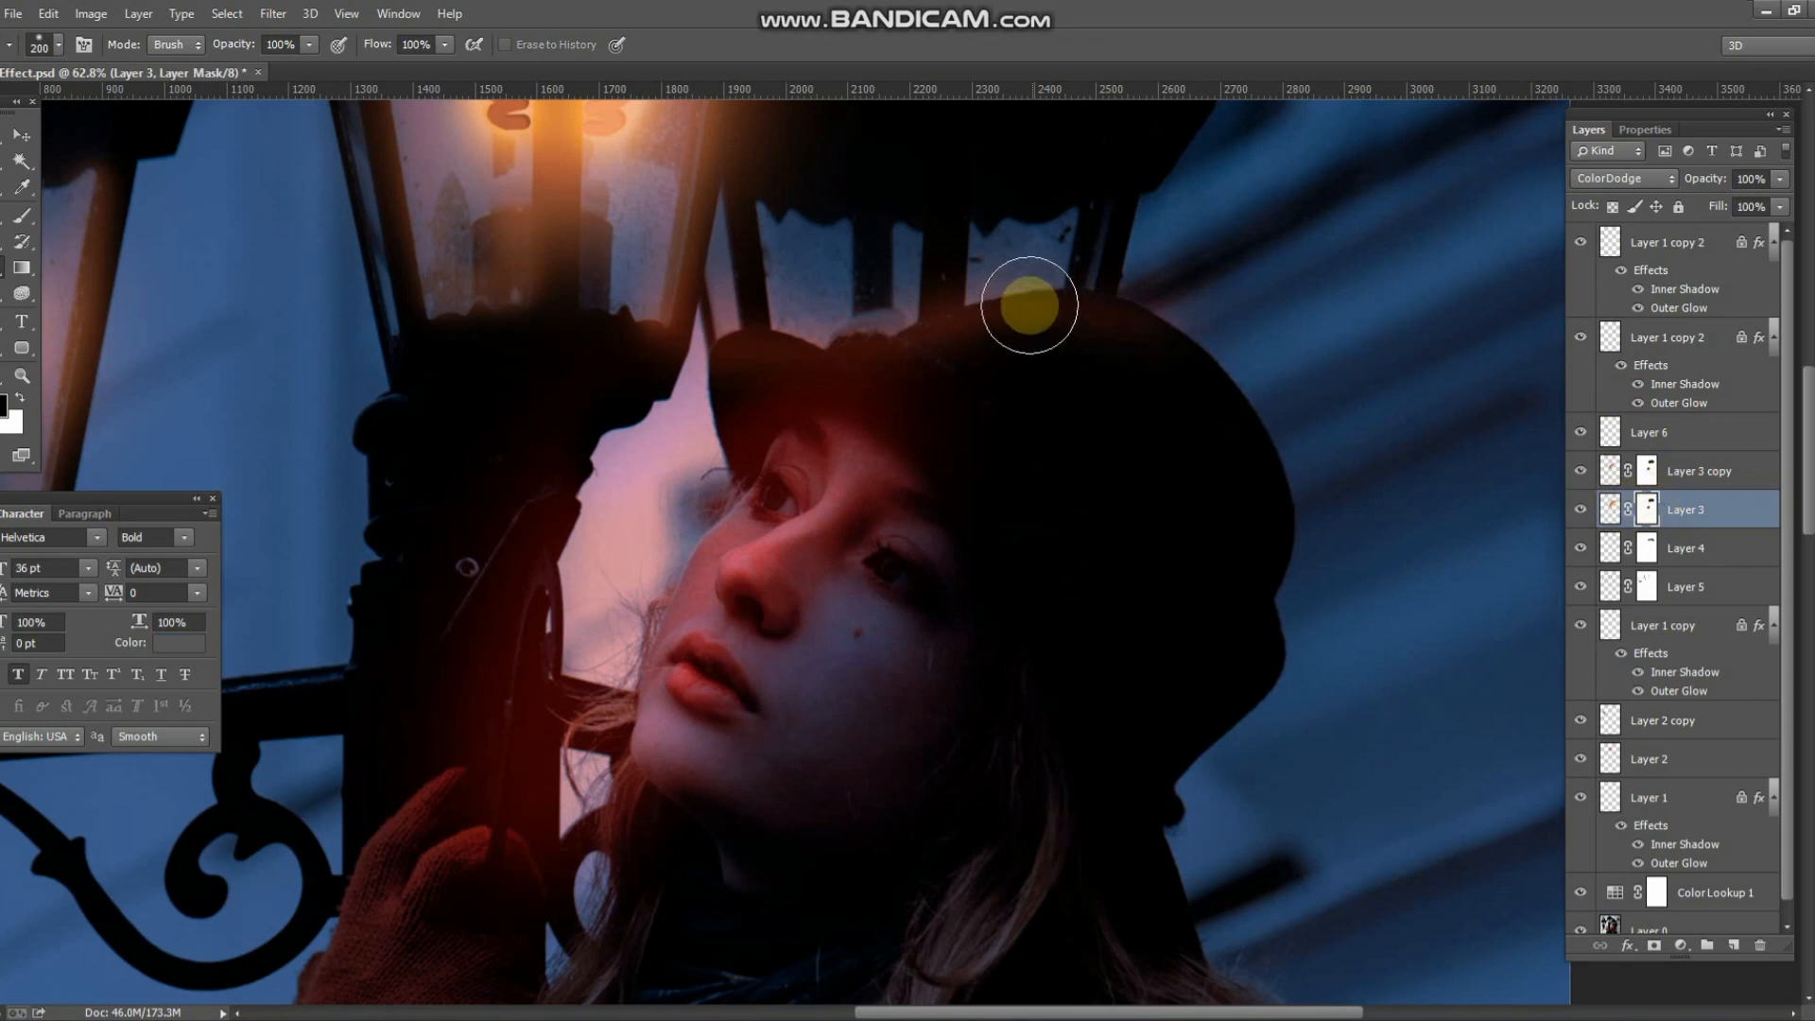
pyautogui.moveTo(1034, 304)
pyautogui.mouseDown()
pyautogui.moveTo(1126, 255)
pyautogui.moveTo(1389, 295)
pyautogui.mouseUp()
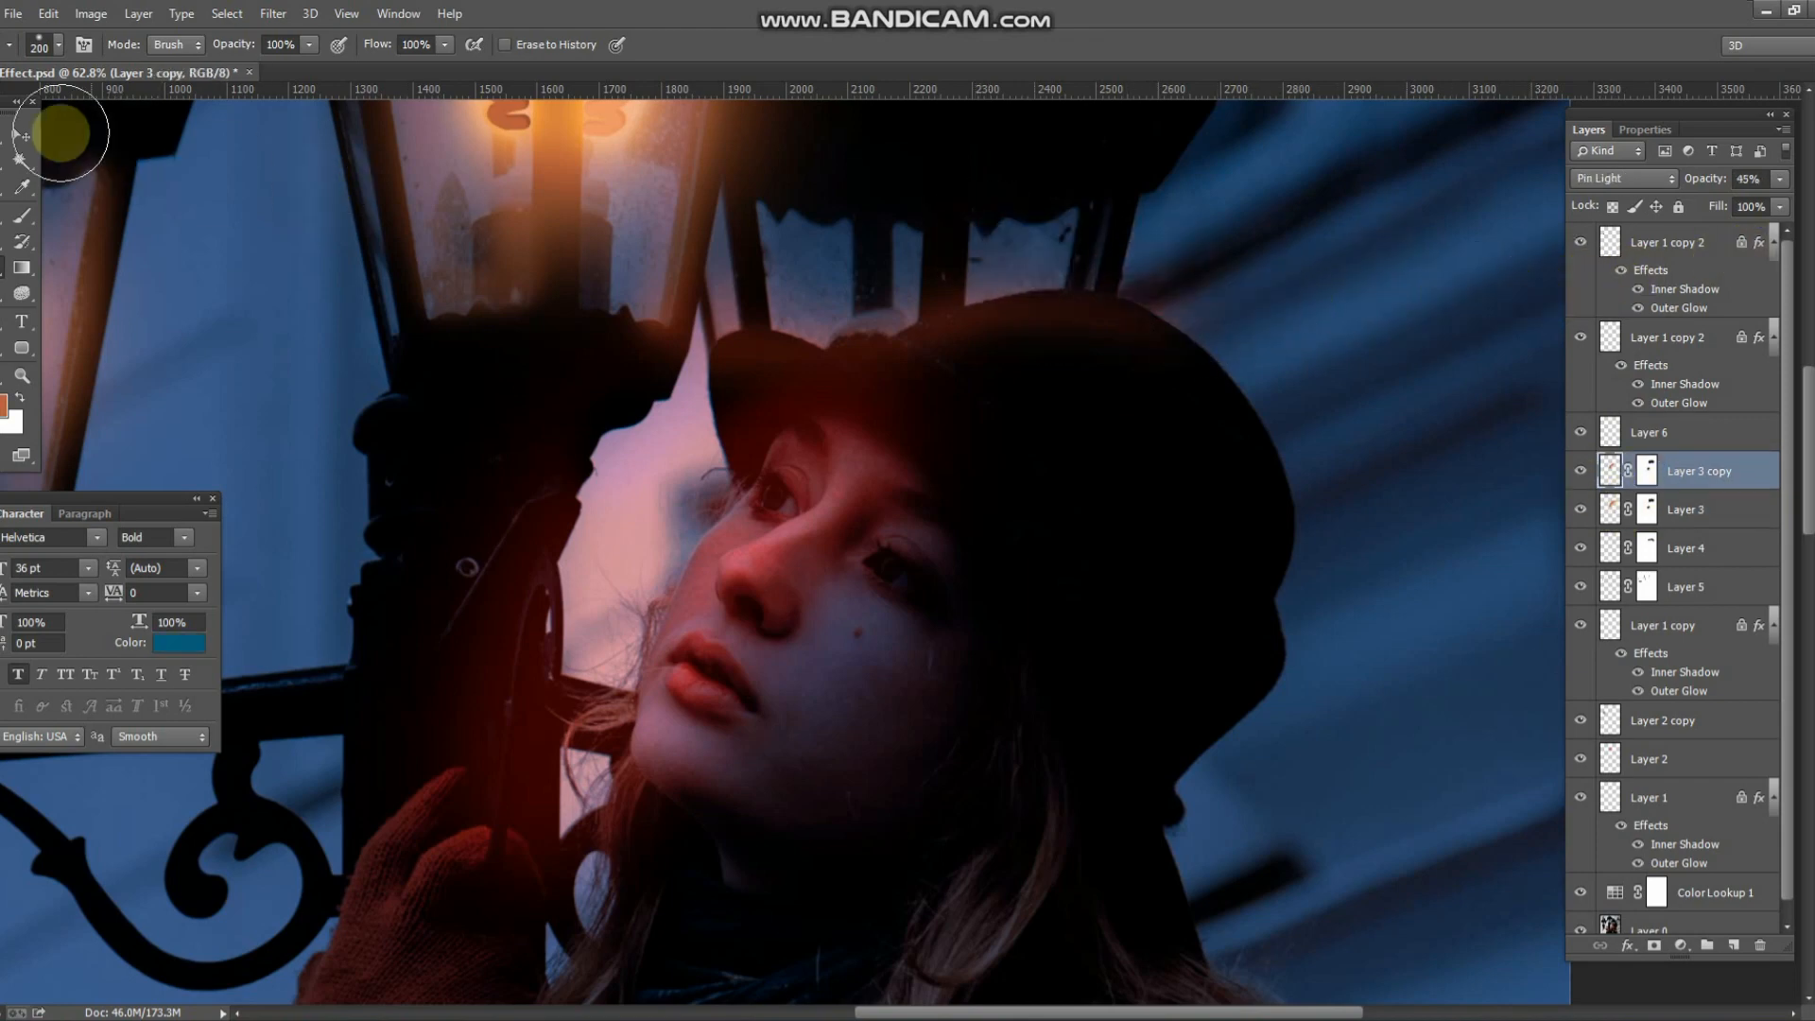
# - Brush Layer 3's mask at 150 px and 42% opacity over the rear lamp above the hat, and deselect the layer
pyautogui.click(23, 137)
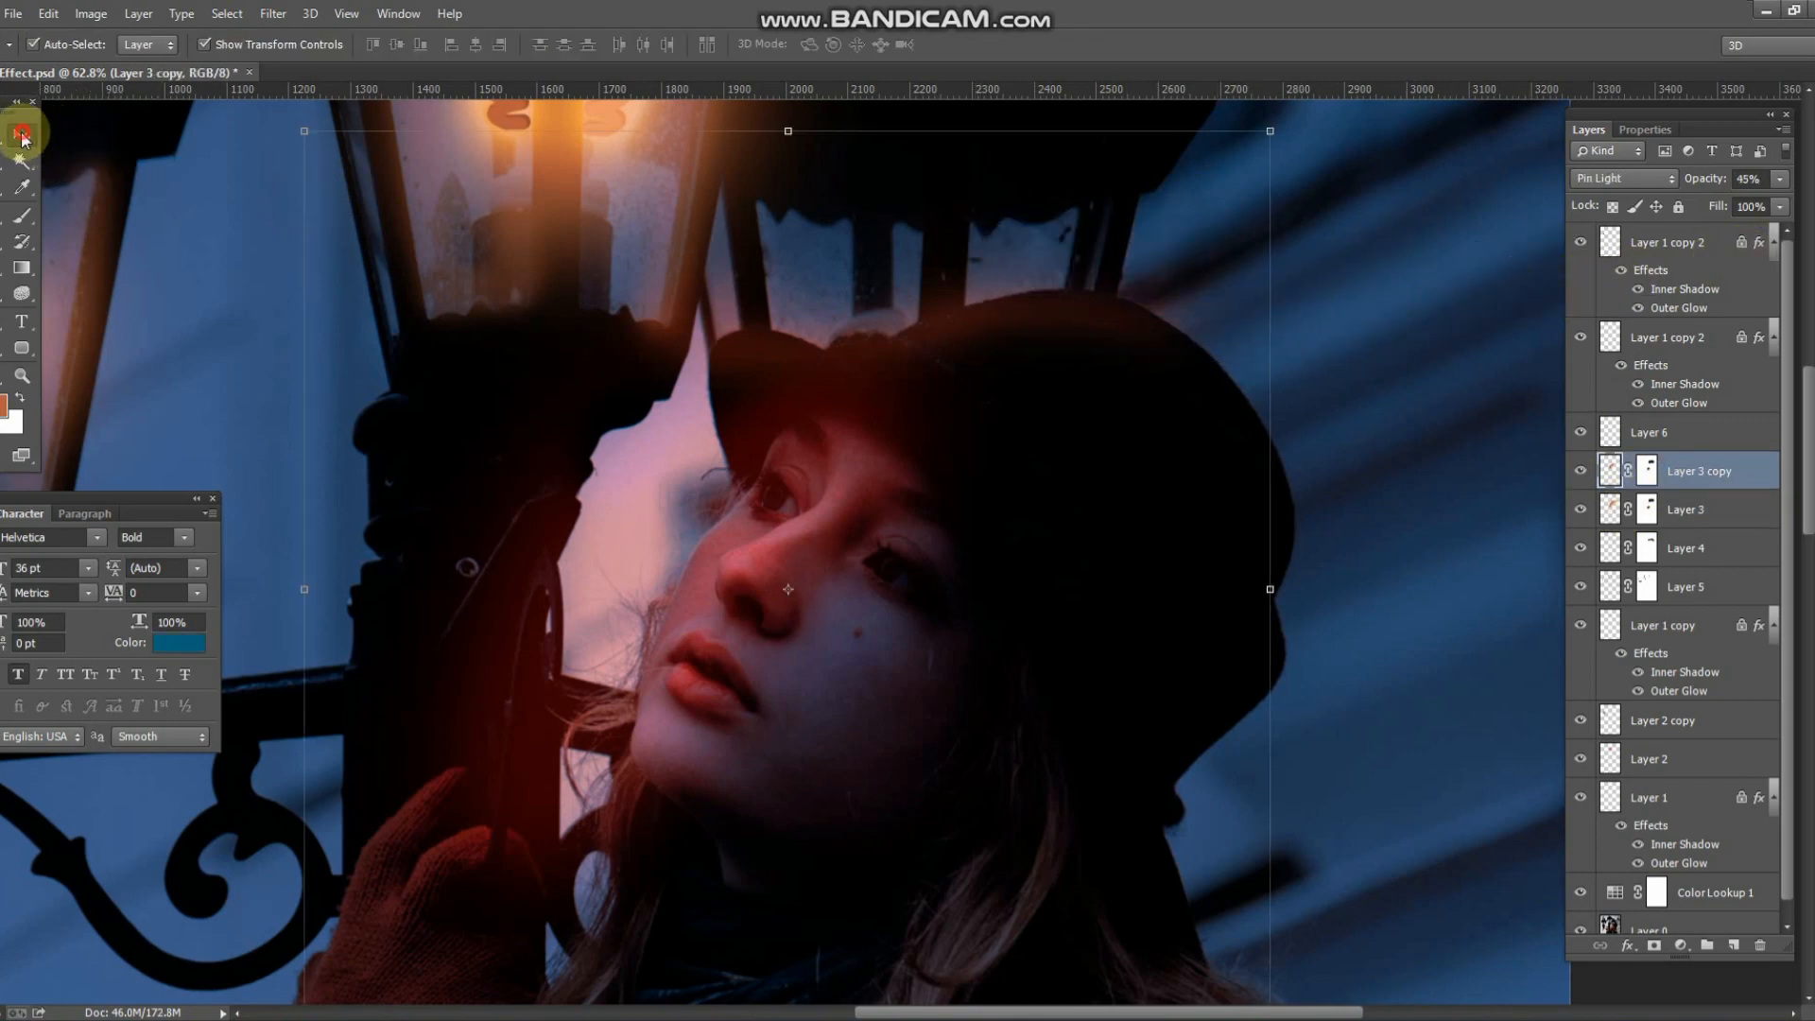
pyautogui.click(1650, 507)
pyautogui.press('b')
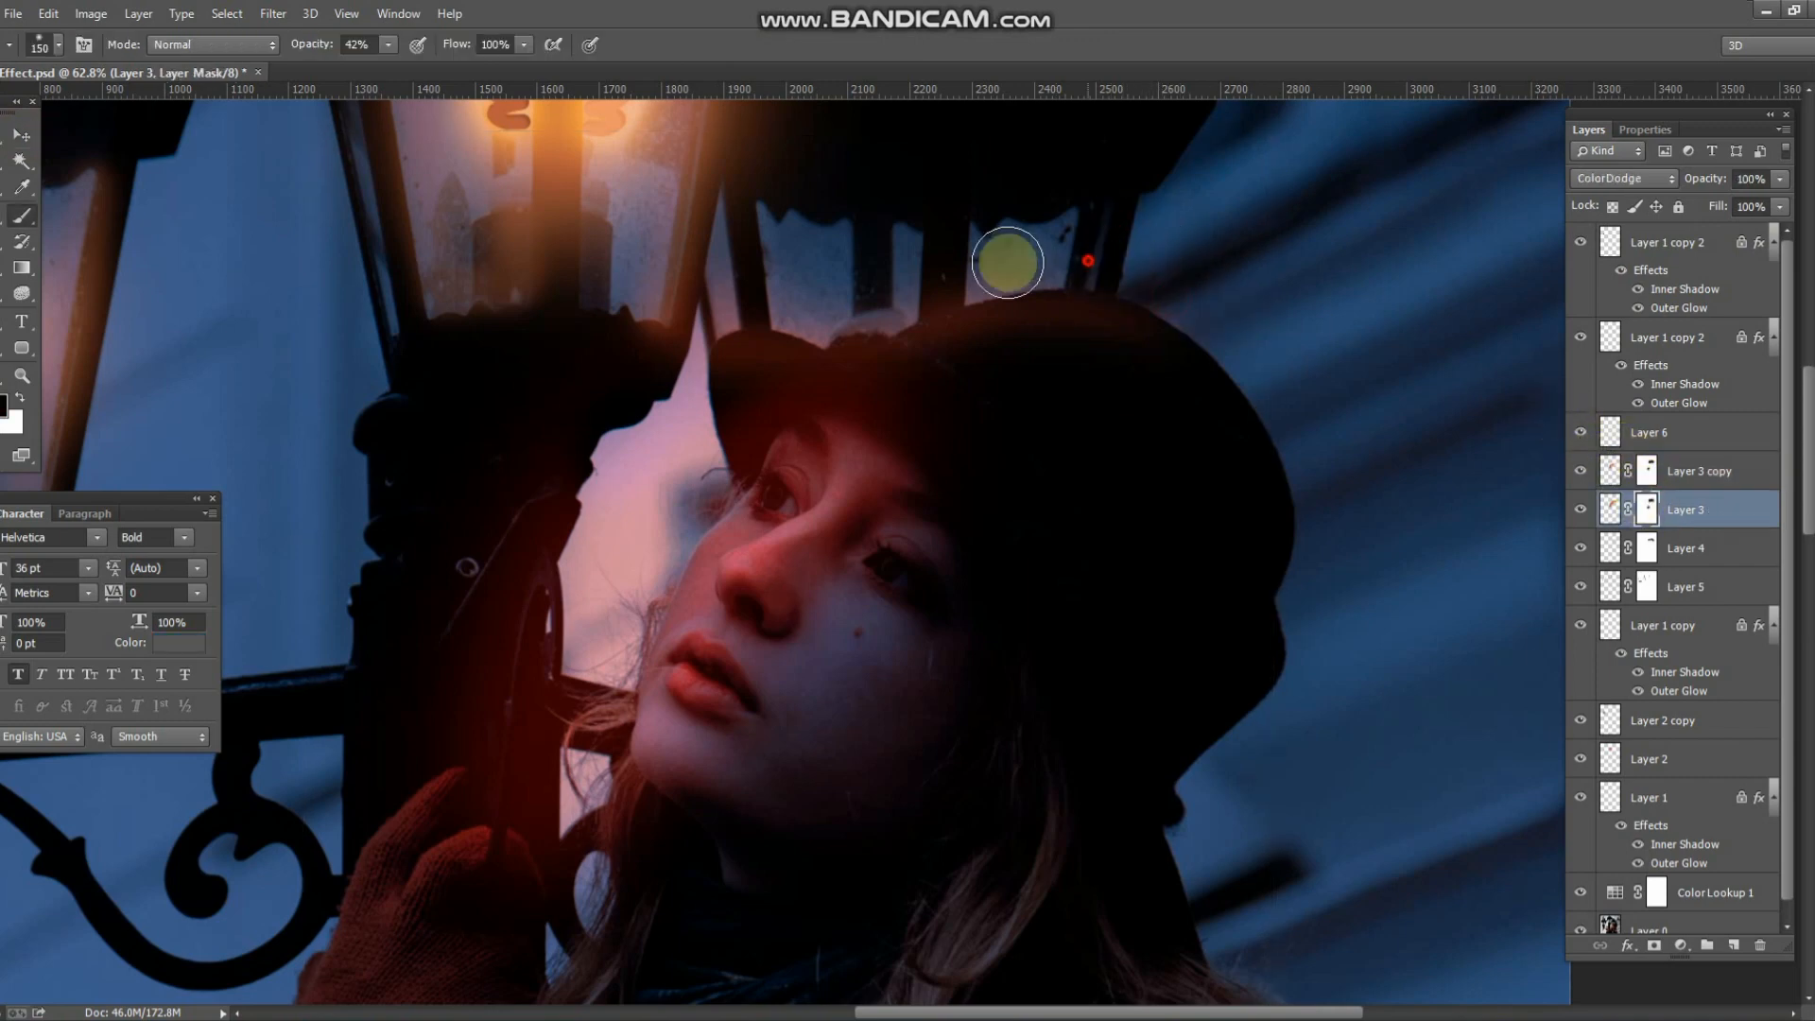
pyautogui.hotkey('ctrl', '-')
pyautogui.hotkey('ctrl', '-')
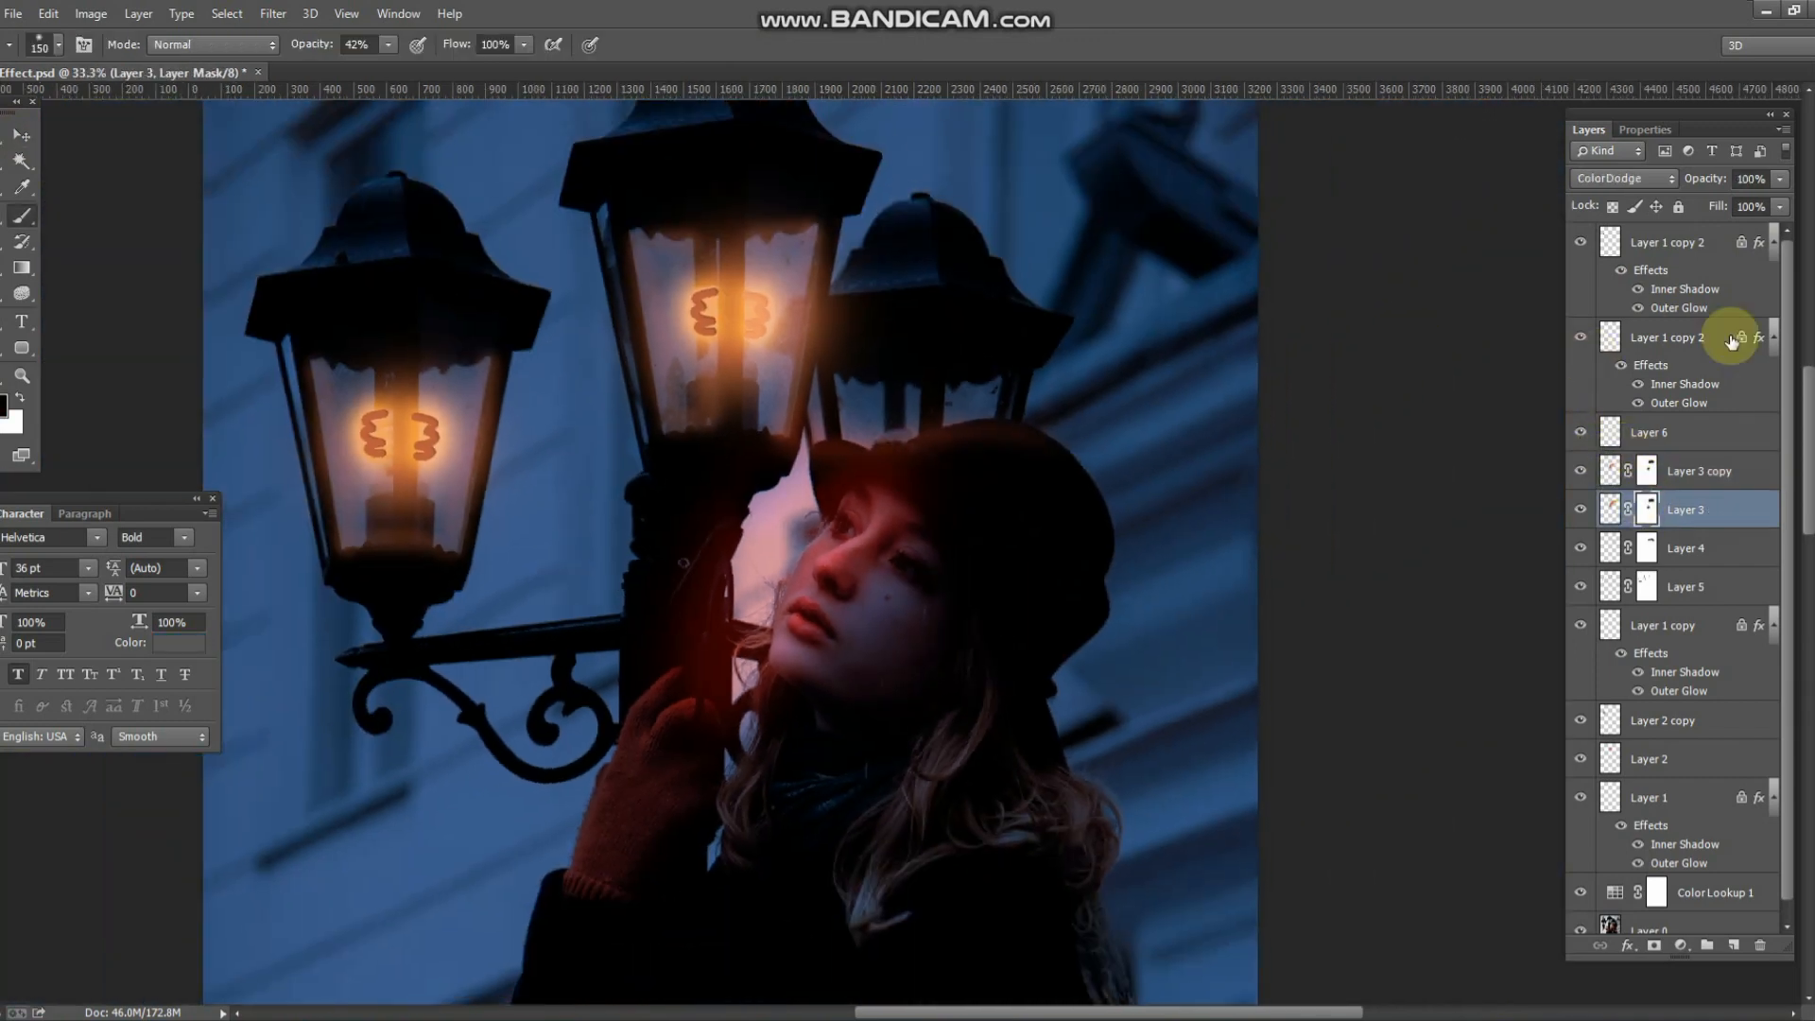
pyautogui.hotkey('ctrl', '-')
pyautogui.hotkey('ctrl', '-')
pyautogui.click(21, 134)
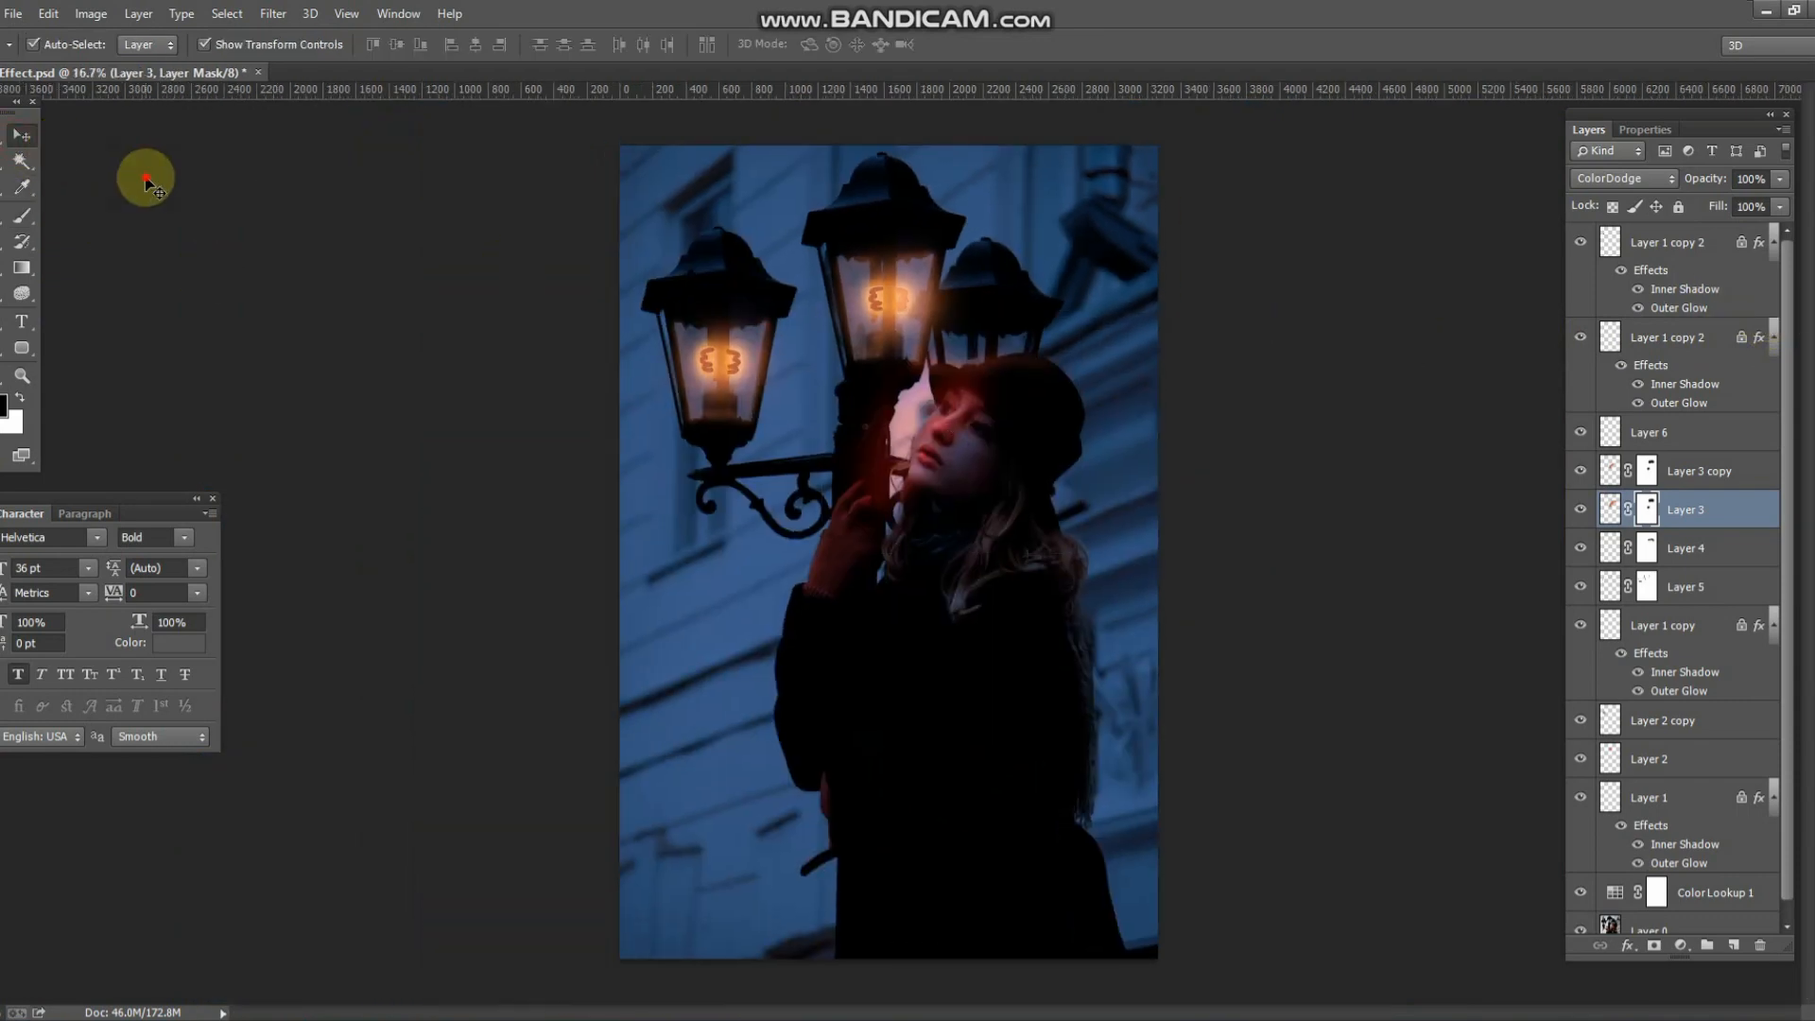
pyautogui.click(146, 181)
pyautogui.click(1709, 284)
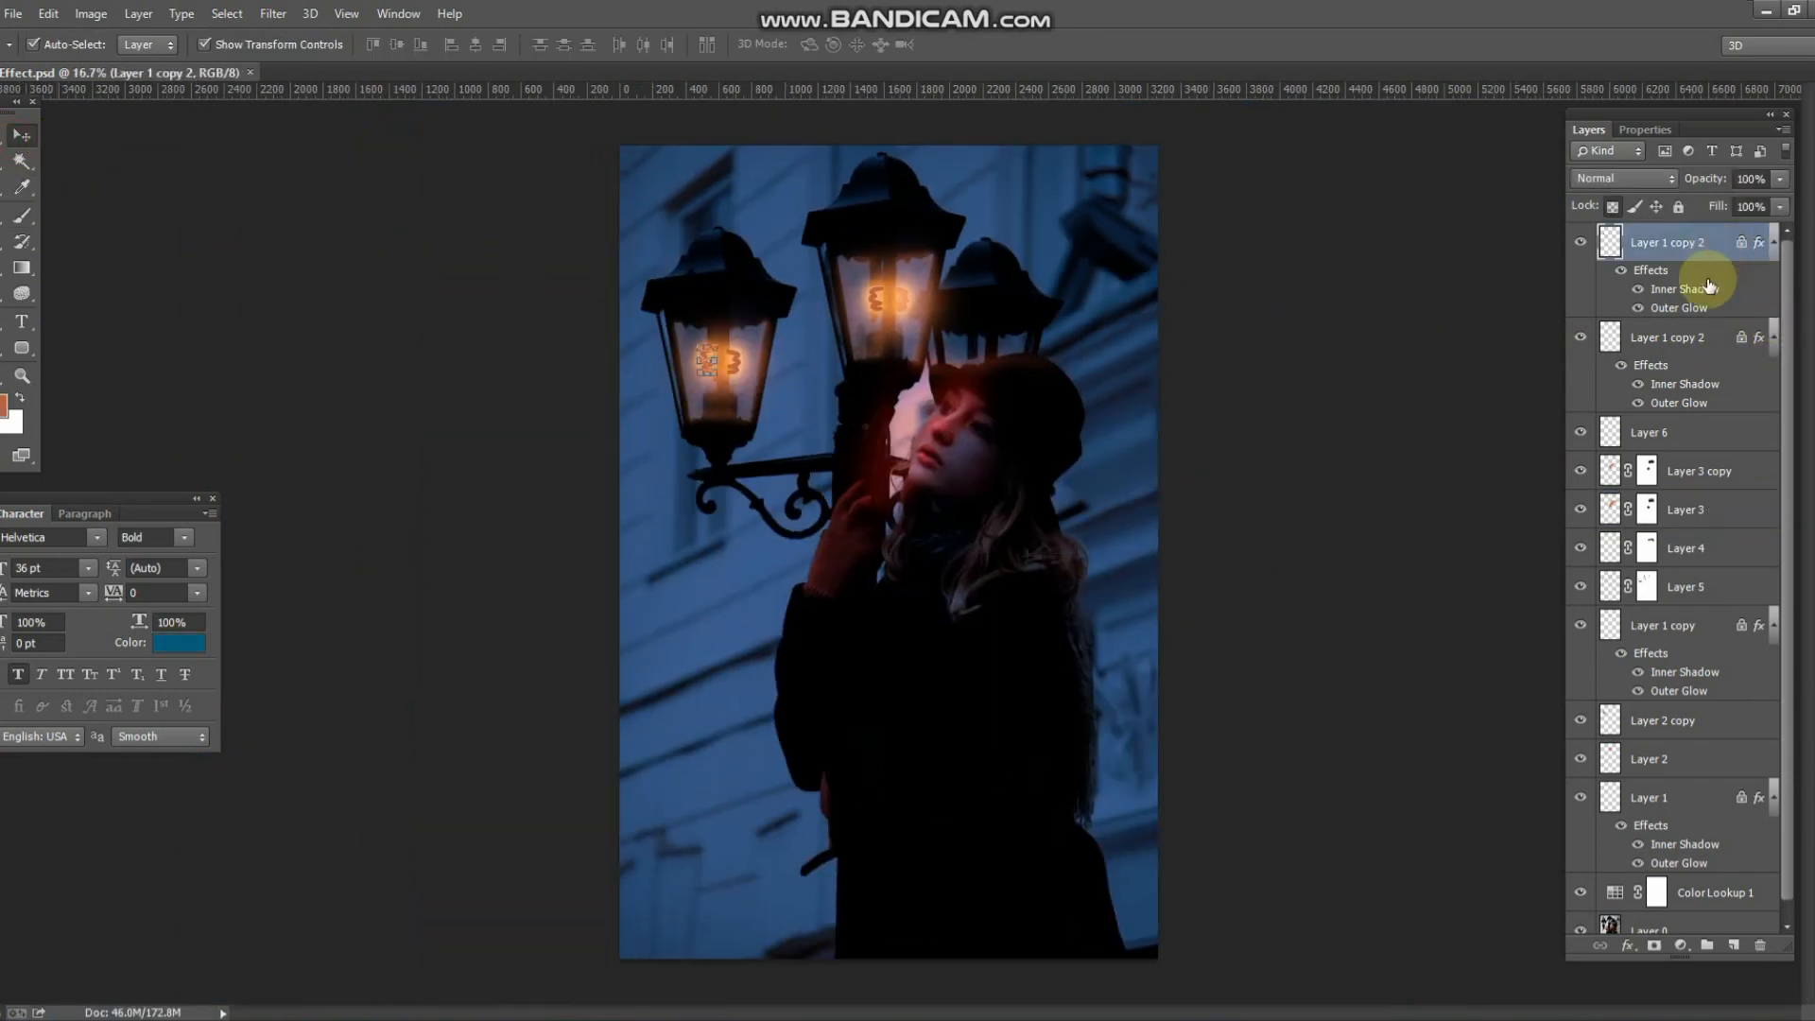
pyautogui.click(1711, 464)
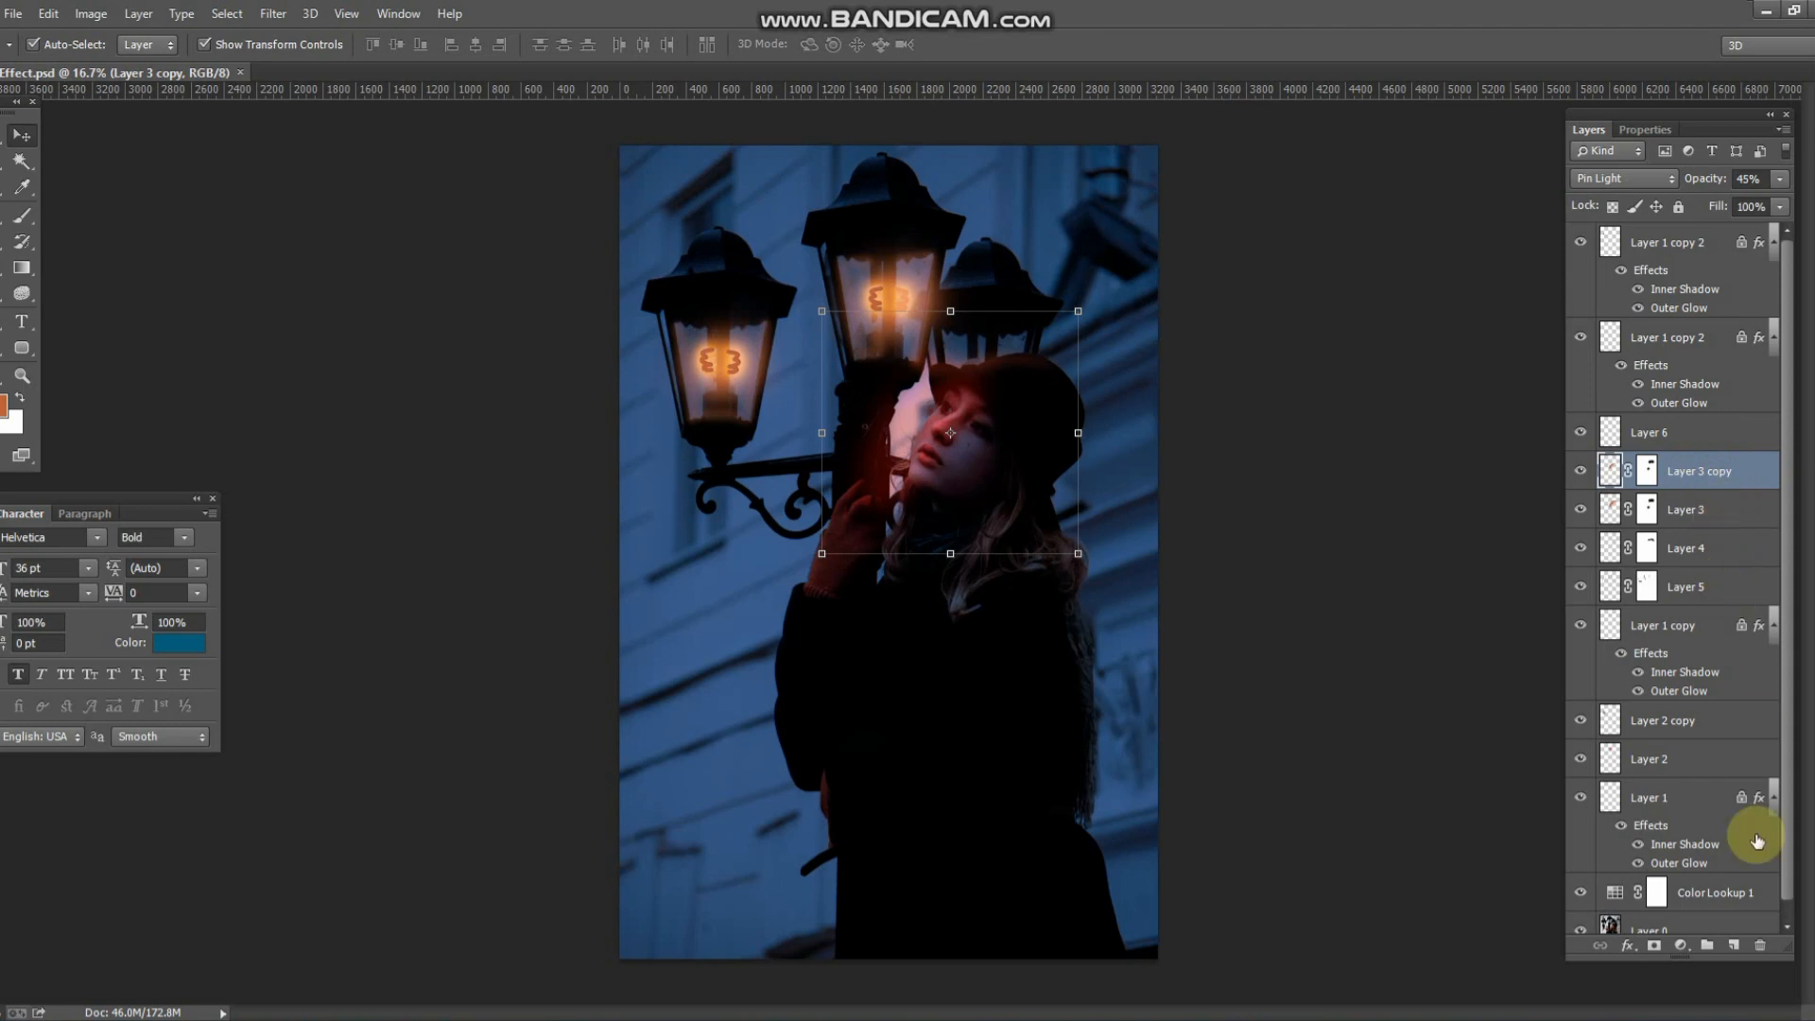
pyautogui.click(1736, 946)
pyautogui.hotkey('ctrl', 'z')
# - Try a Gaussian Blur of 20.9 pixels on the first filament coil in the left lamp, and compare with its layer hidden
pyautogui.scroll(6, 719, 364)
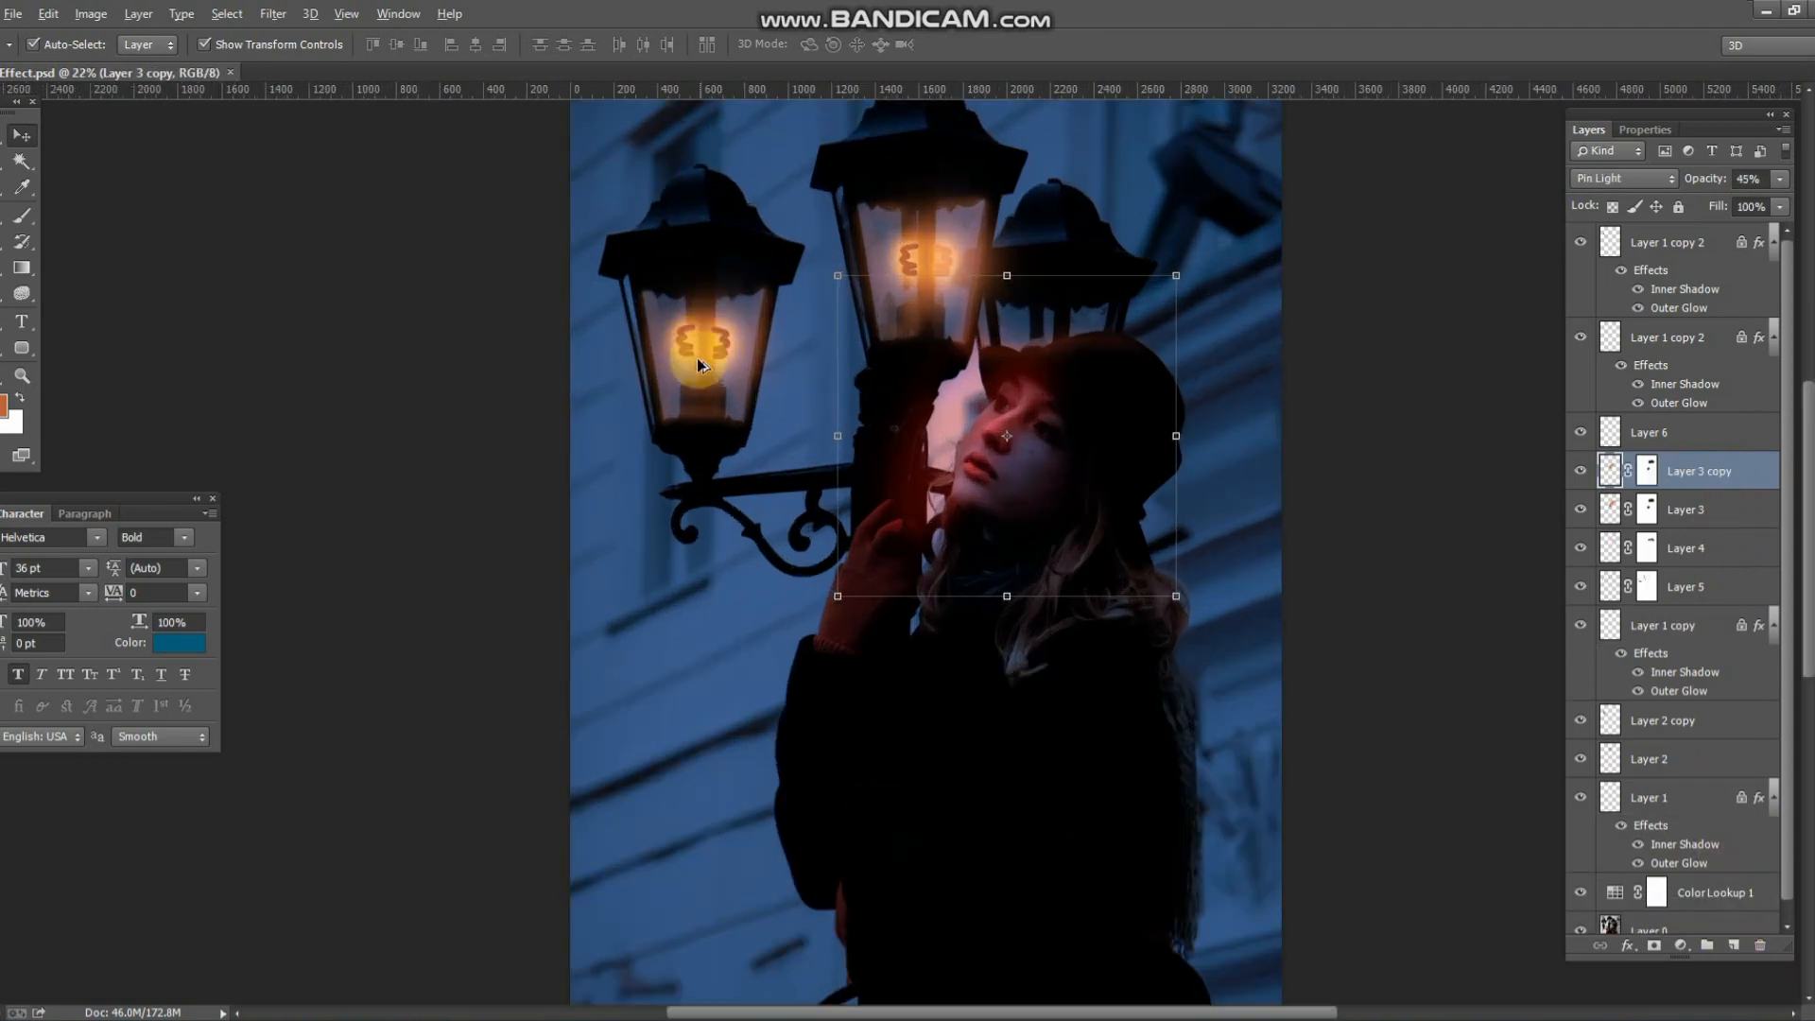
pyautogui.click(685, 336)
pyautogui.keyDown('shift'); pyautogui.click(759, 331); pyautogui.keyUp('shift')
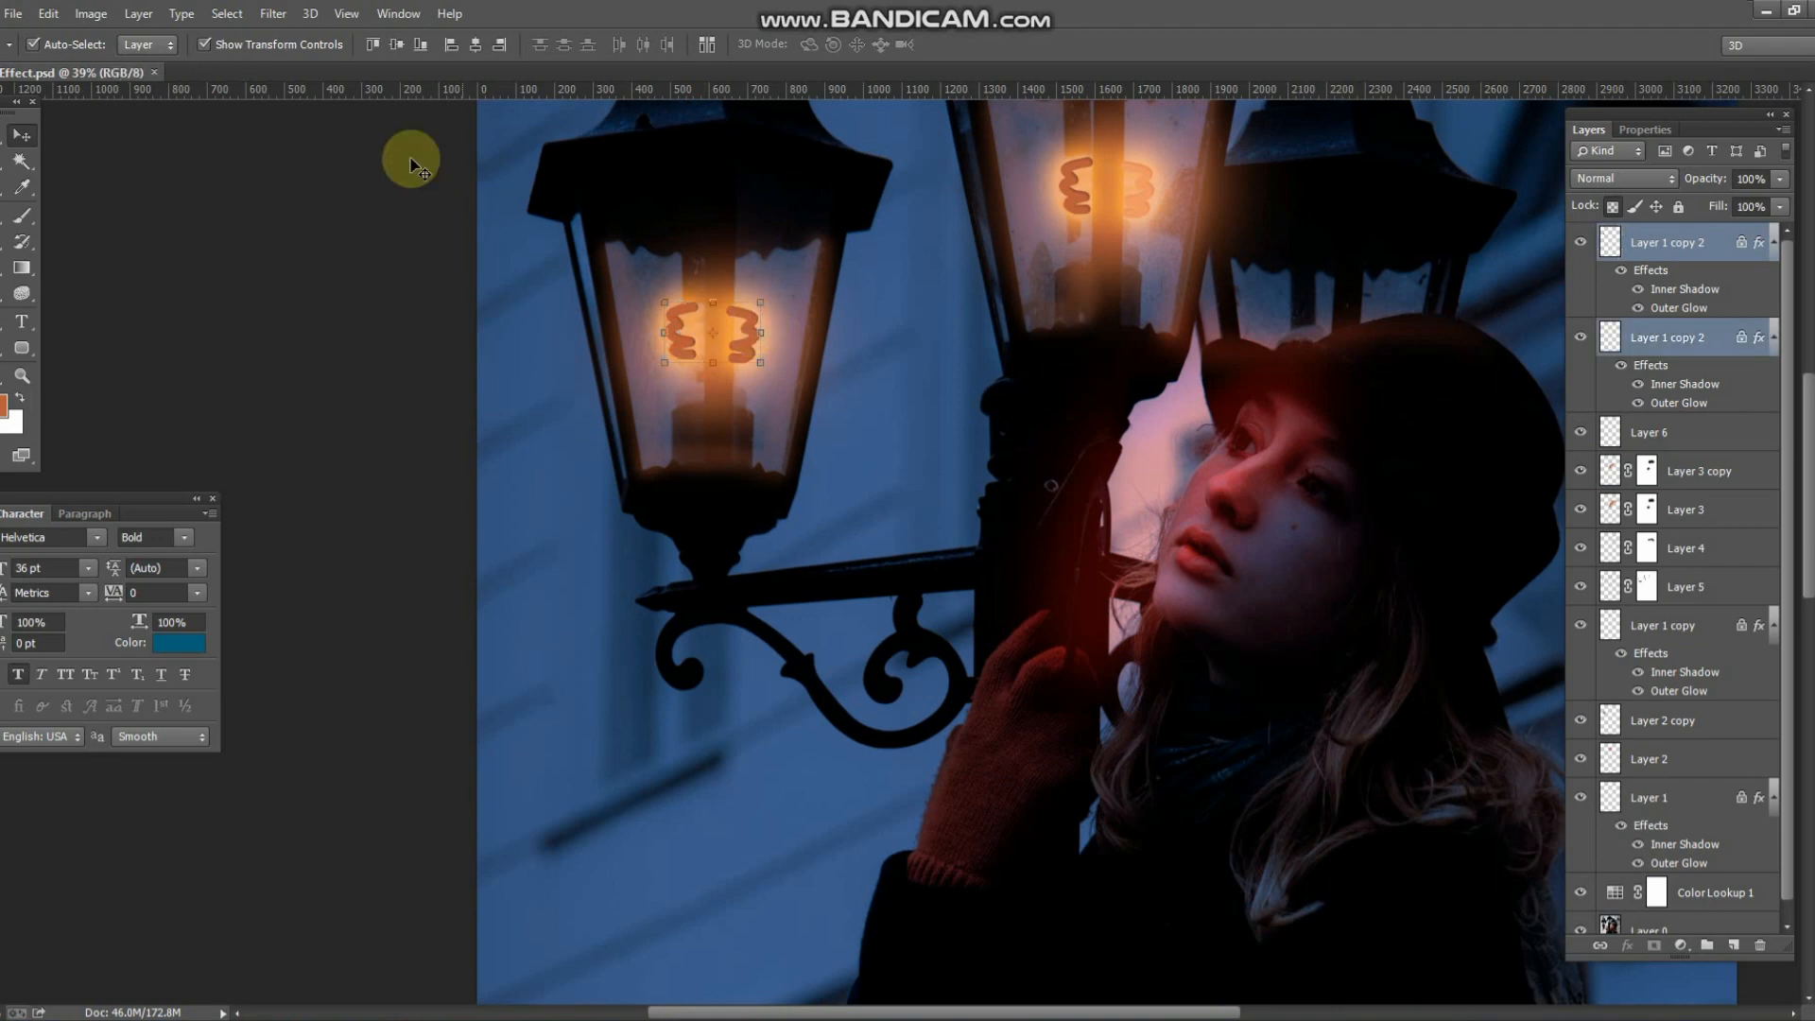
pyautogui.click(273, 13)
pyautogui.click(163, 253)
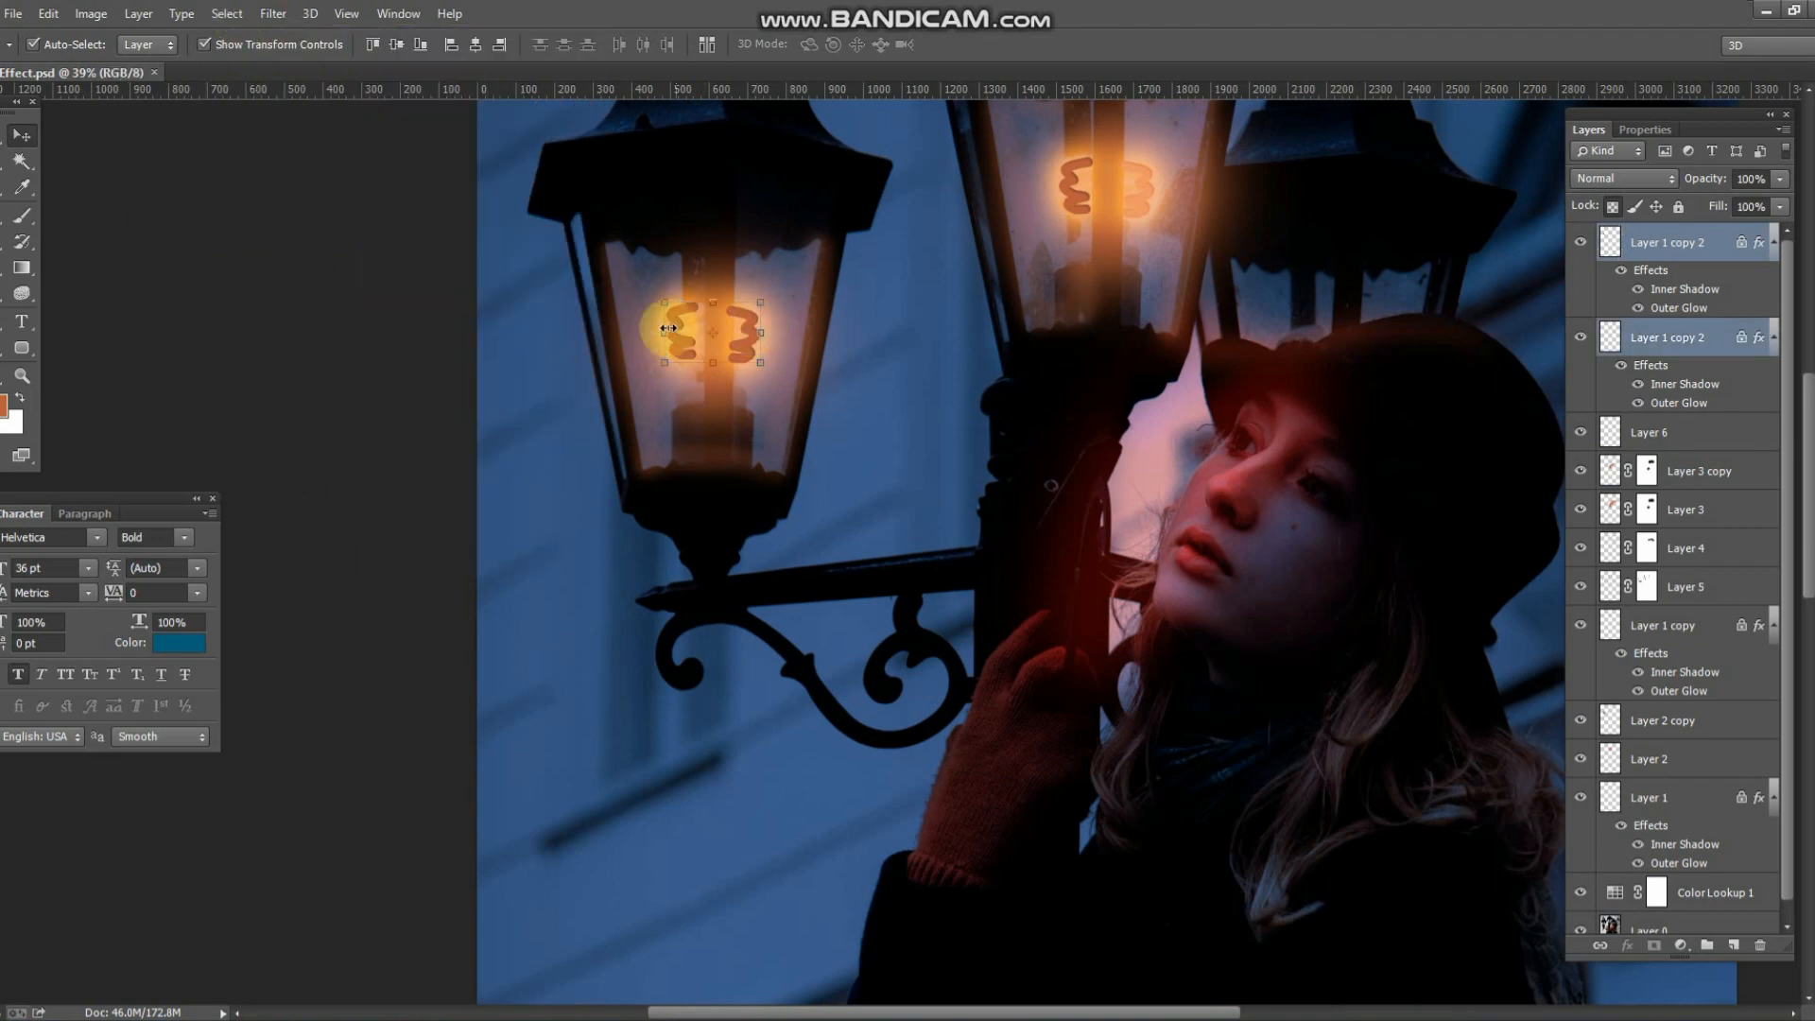
pyautogui.click(652, 312)
pyautogui.click(272, 15)
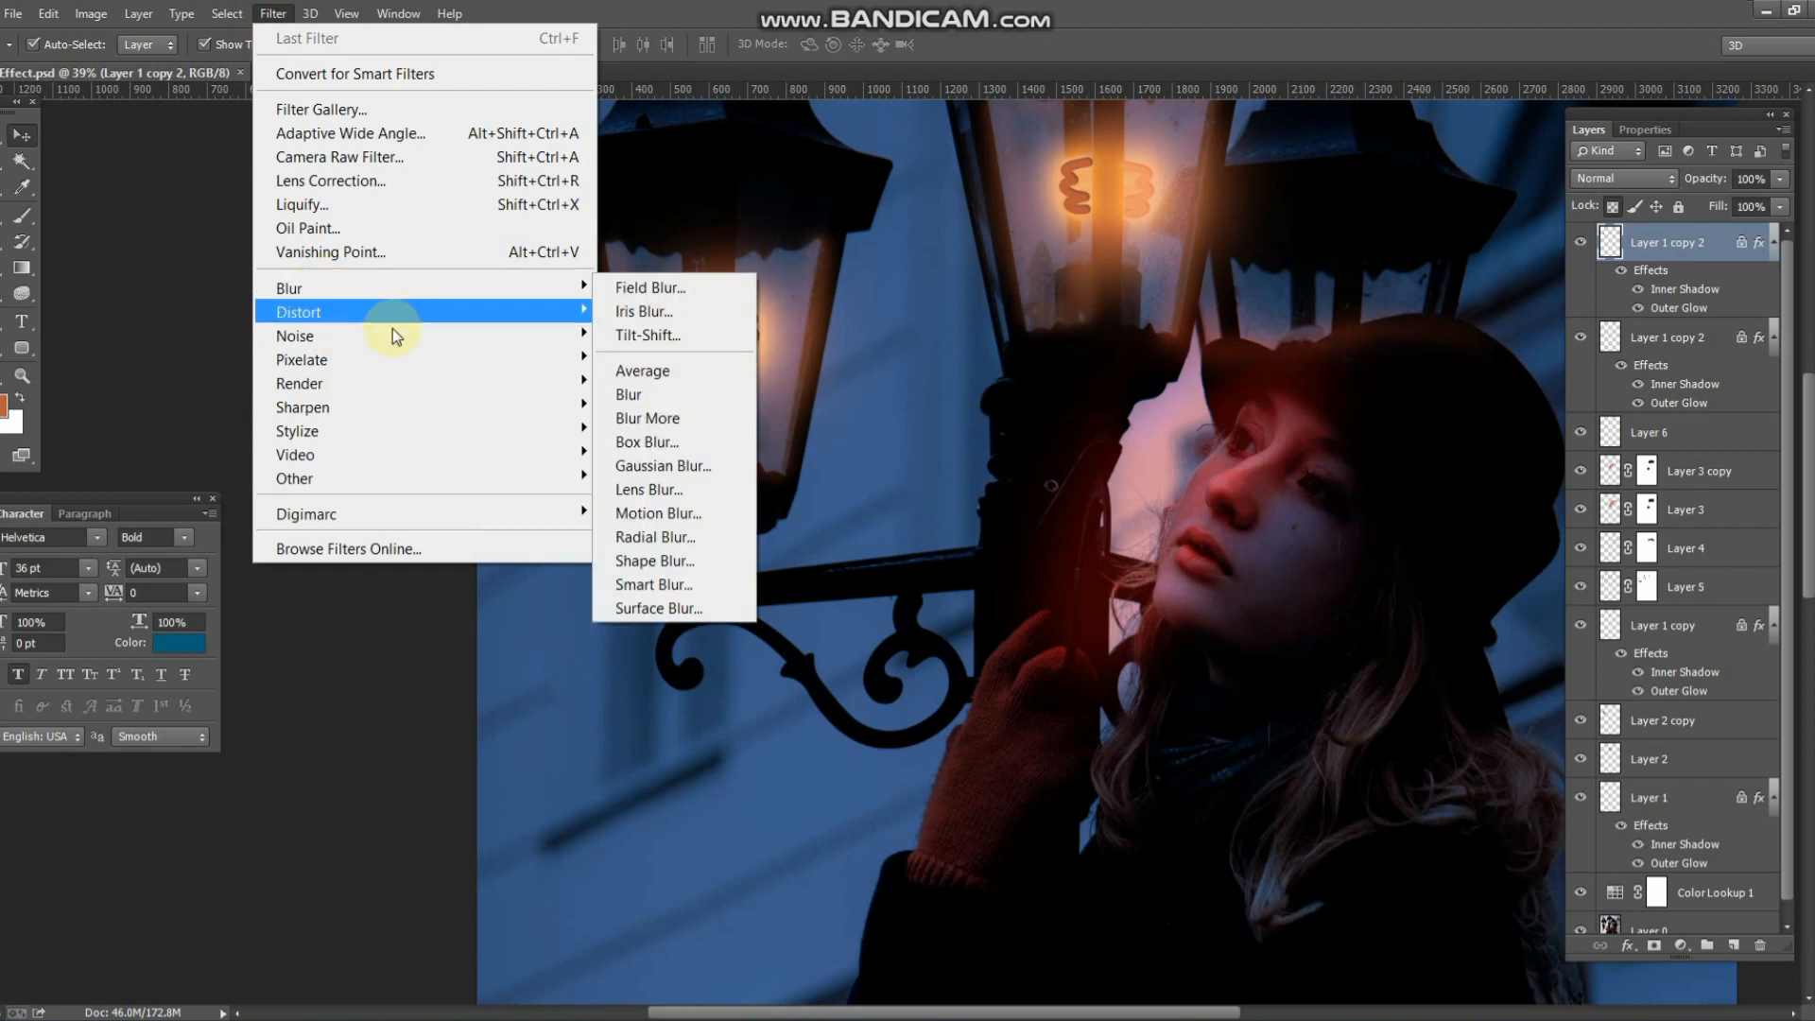
pyautogui.click(662, 466)
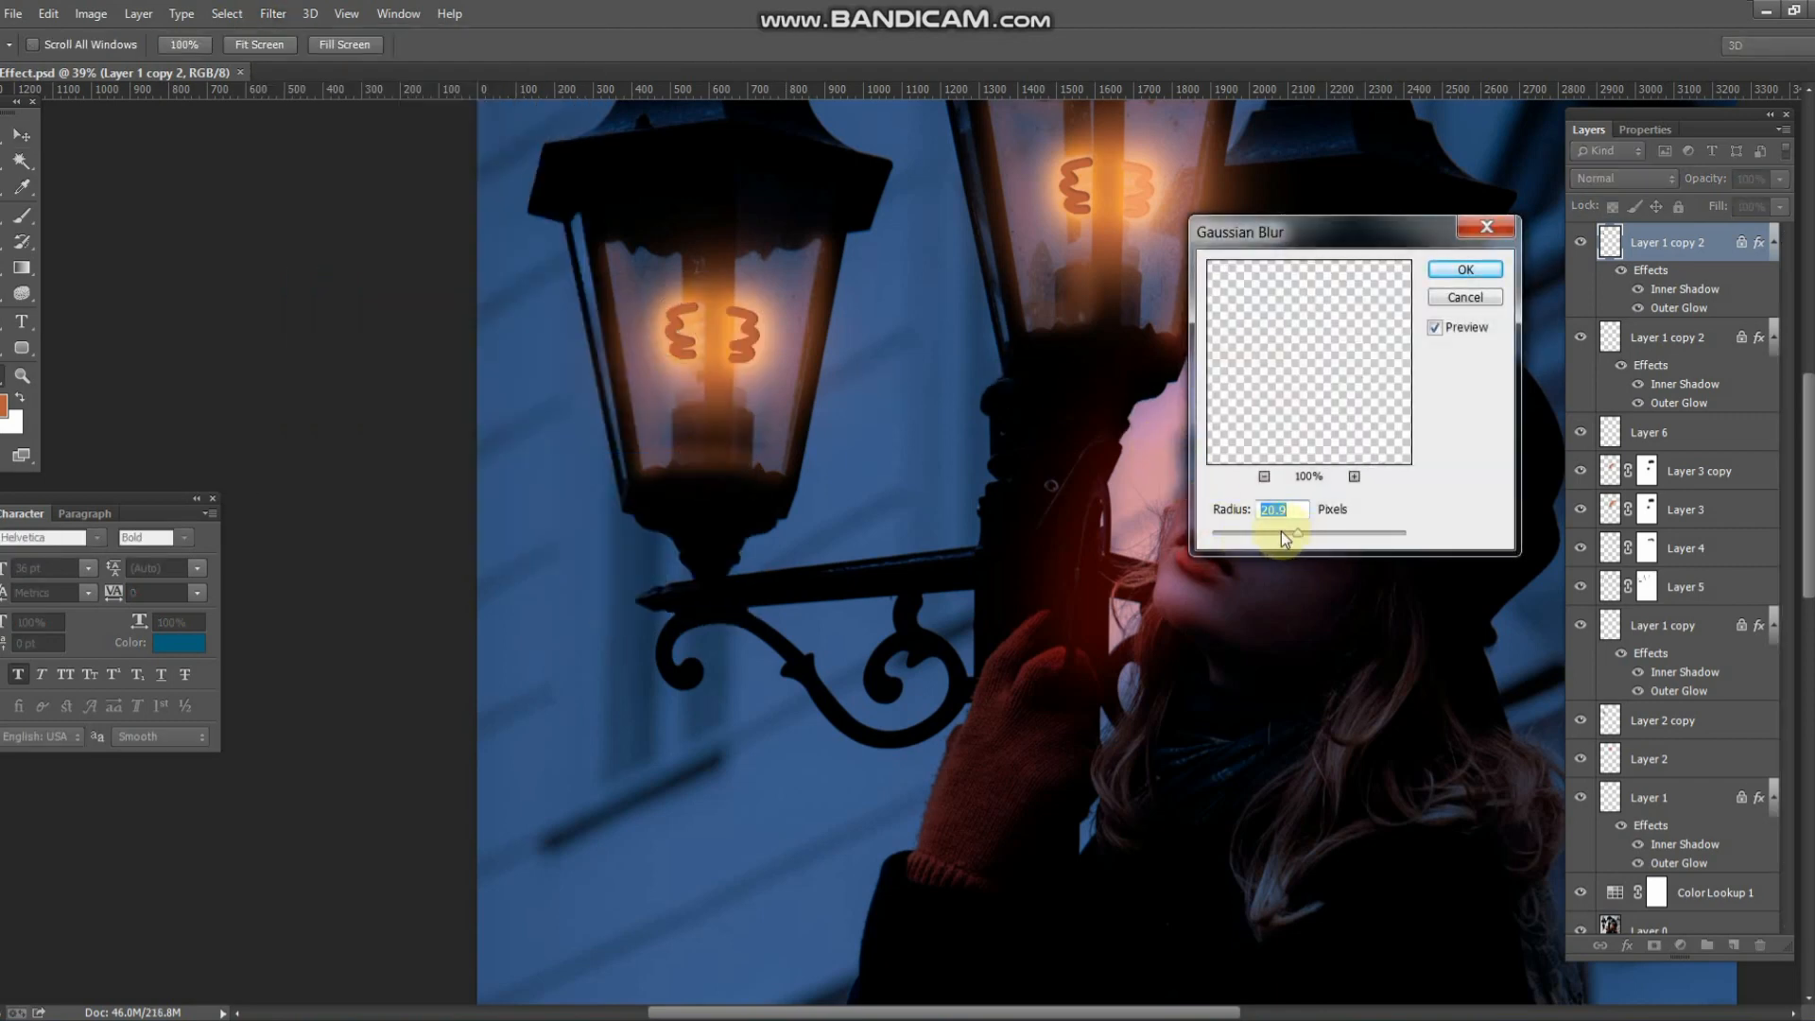
pyautogui.click(1434, 274)
pyautogui.click(1582, 243)
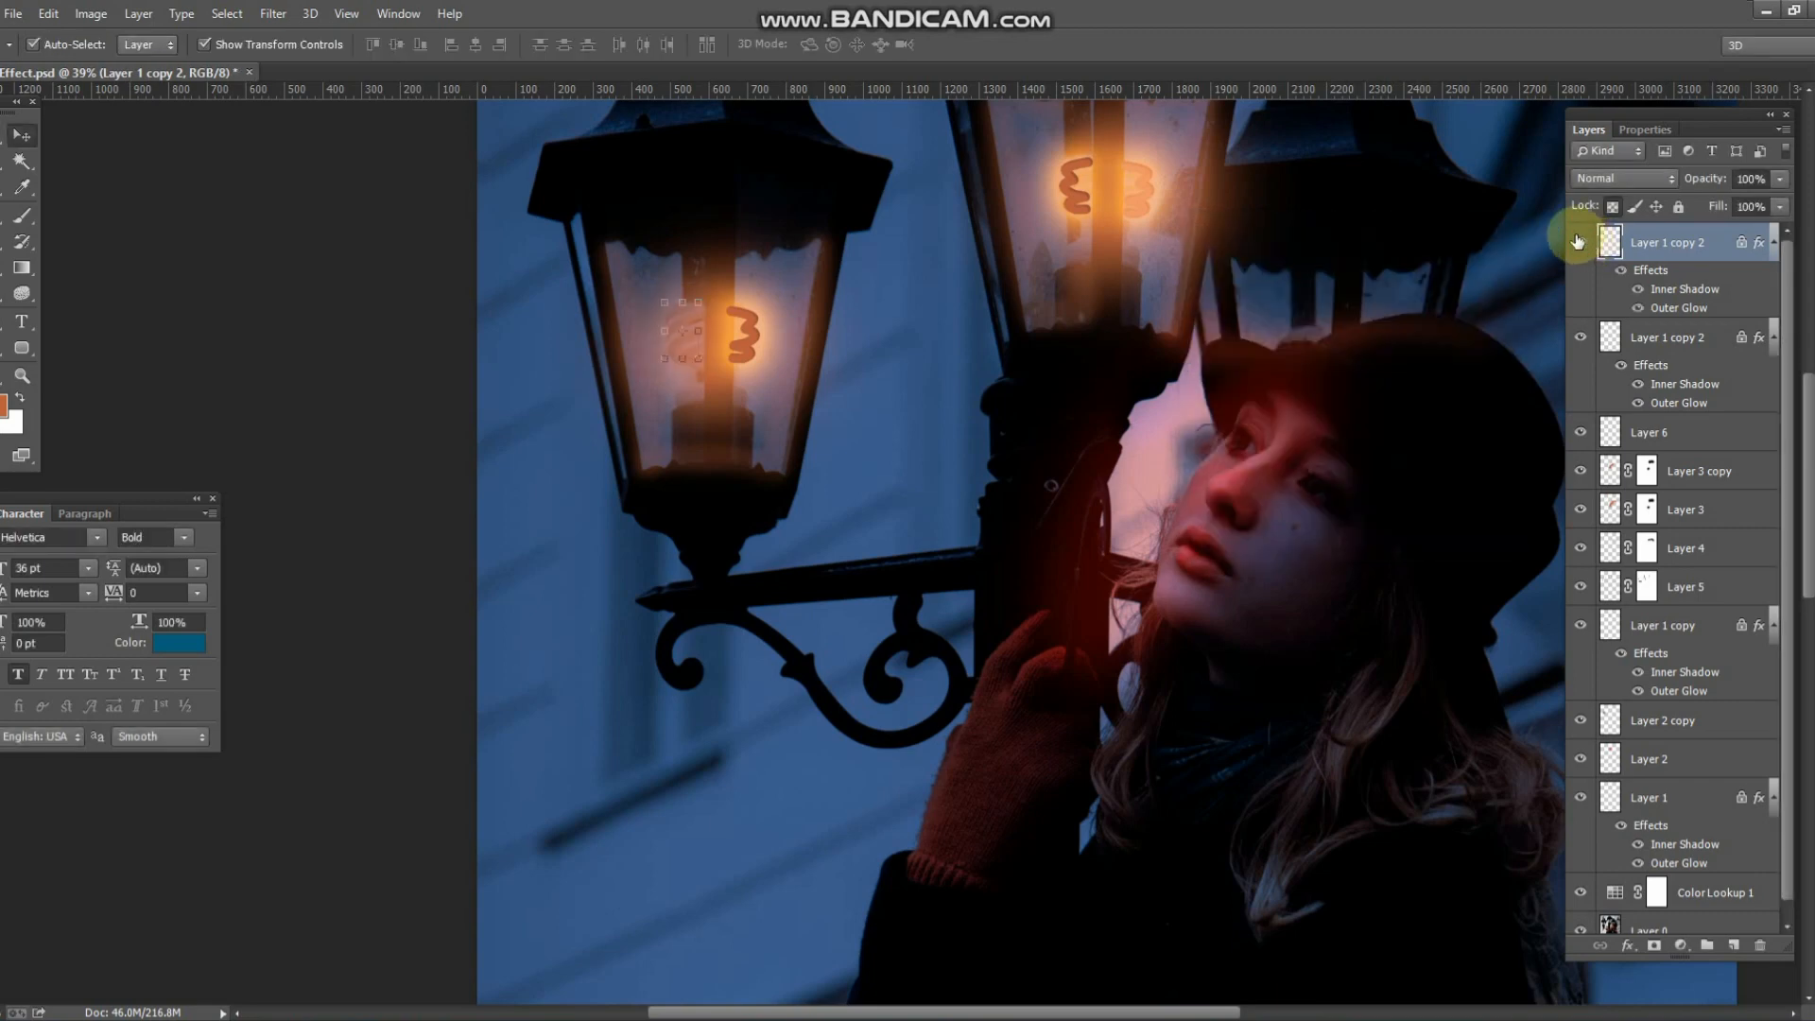
pyautogui.click(1579, 243)
# - Try a stronger Gaussian Blur of 658.1 pixels on the same filament coil, and convert its layer to a smart object
pyautogui.click(293, 19)
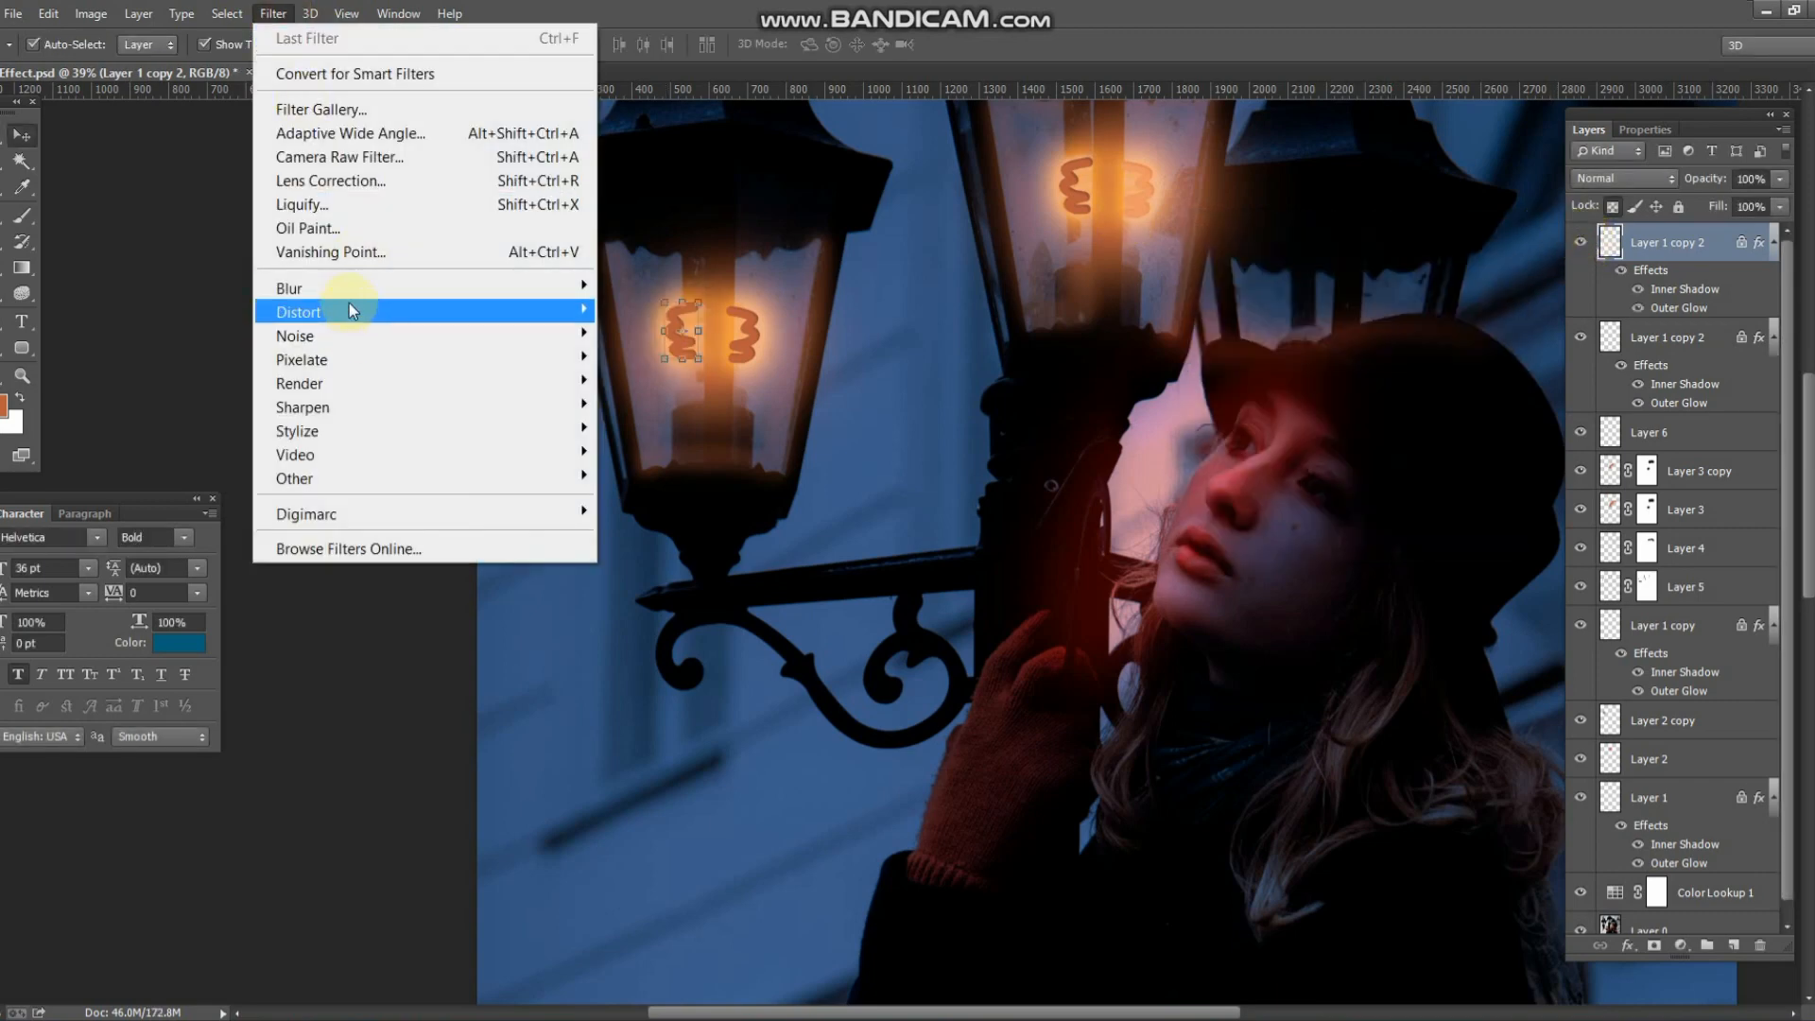
pyautogui.moveTo(354, 291)
pyautogui.click(663, 466)
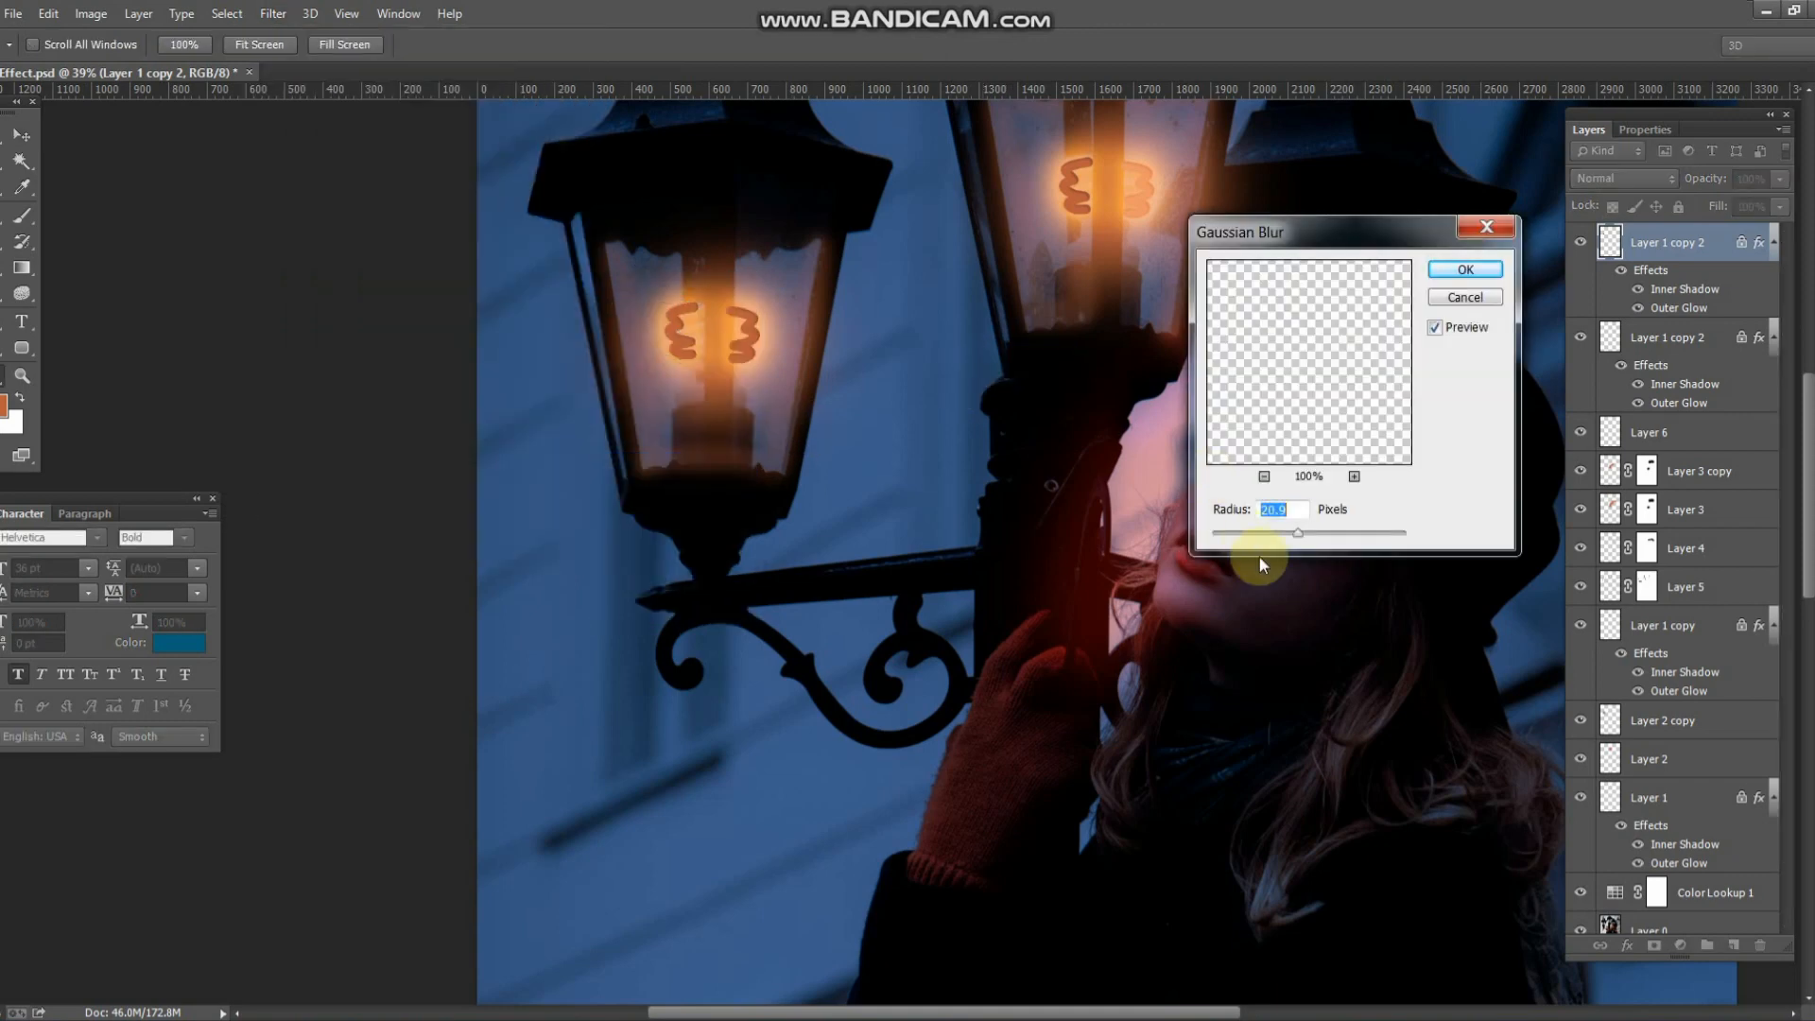
pyautogui.press('Up')
pyautogui.press('Up')
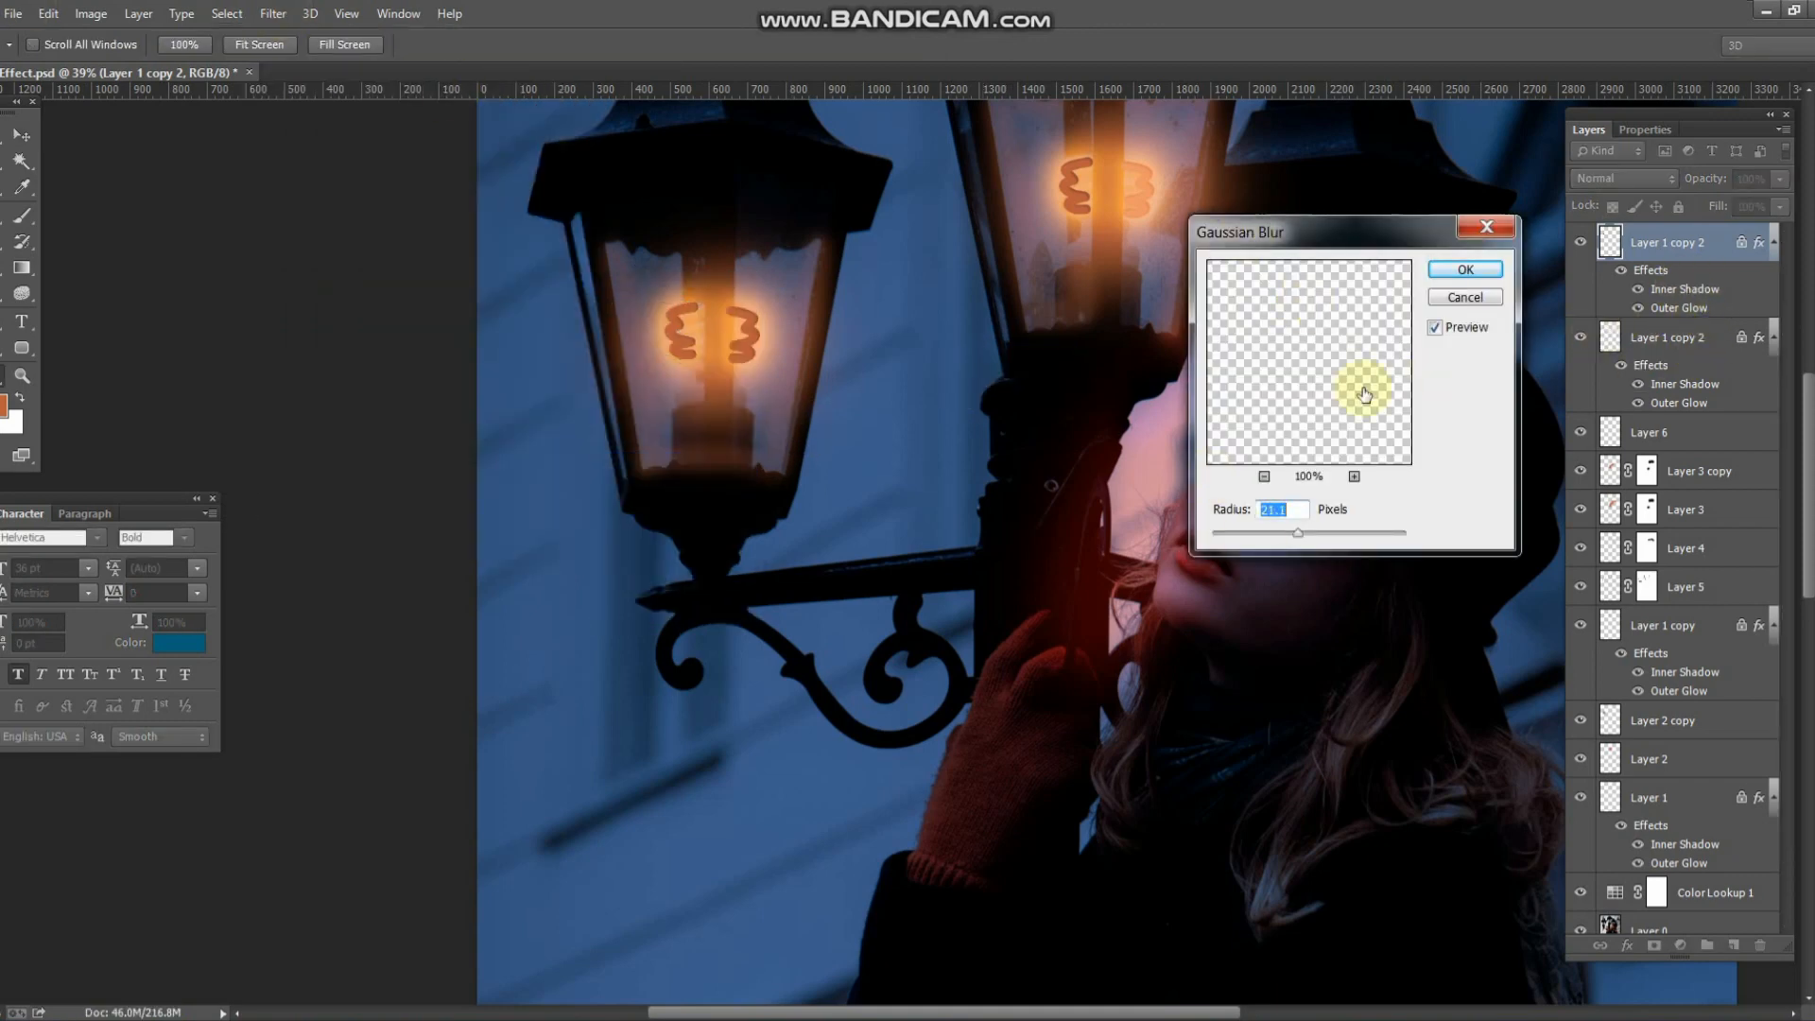
pyautogui.moveTo(1363, 535); pyautogui.dragTo(1391, 535)
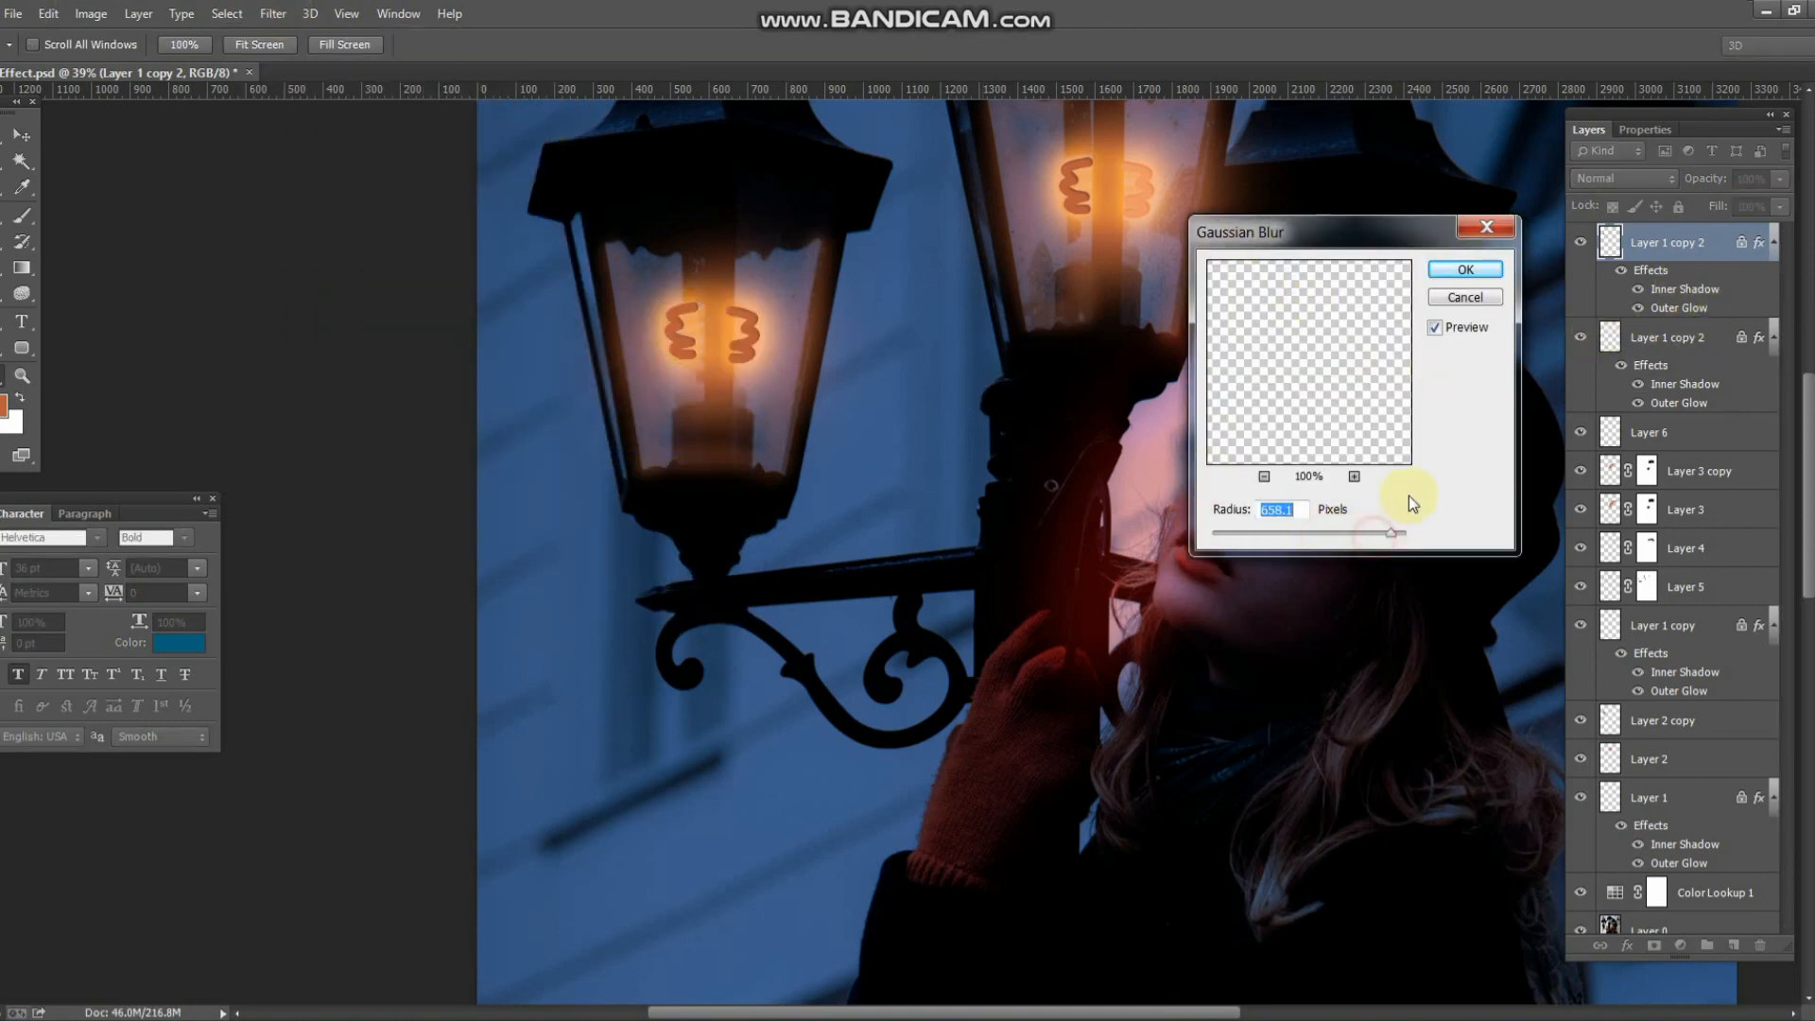
pyautogui.click(1451, 270)
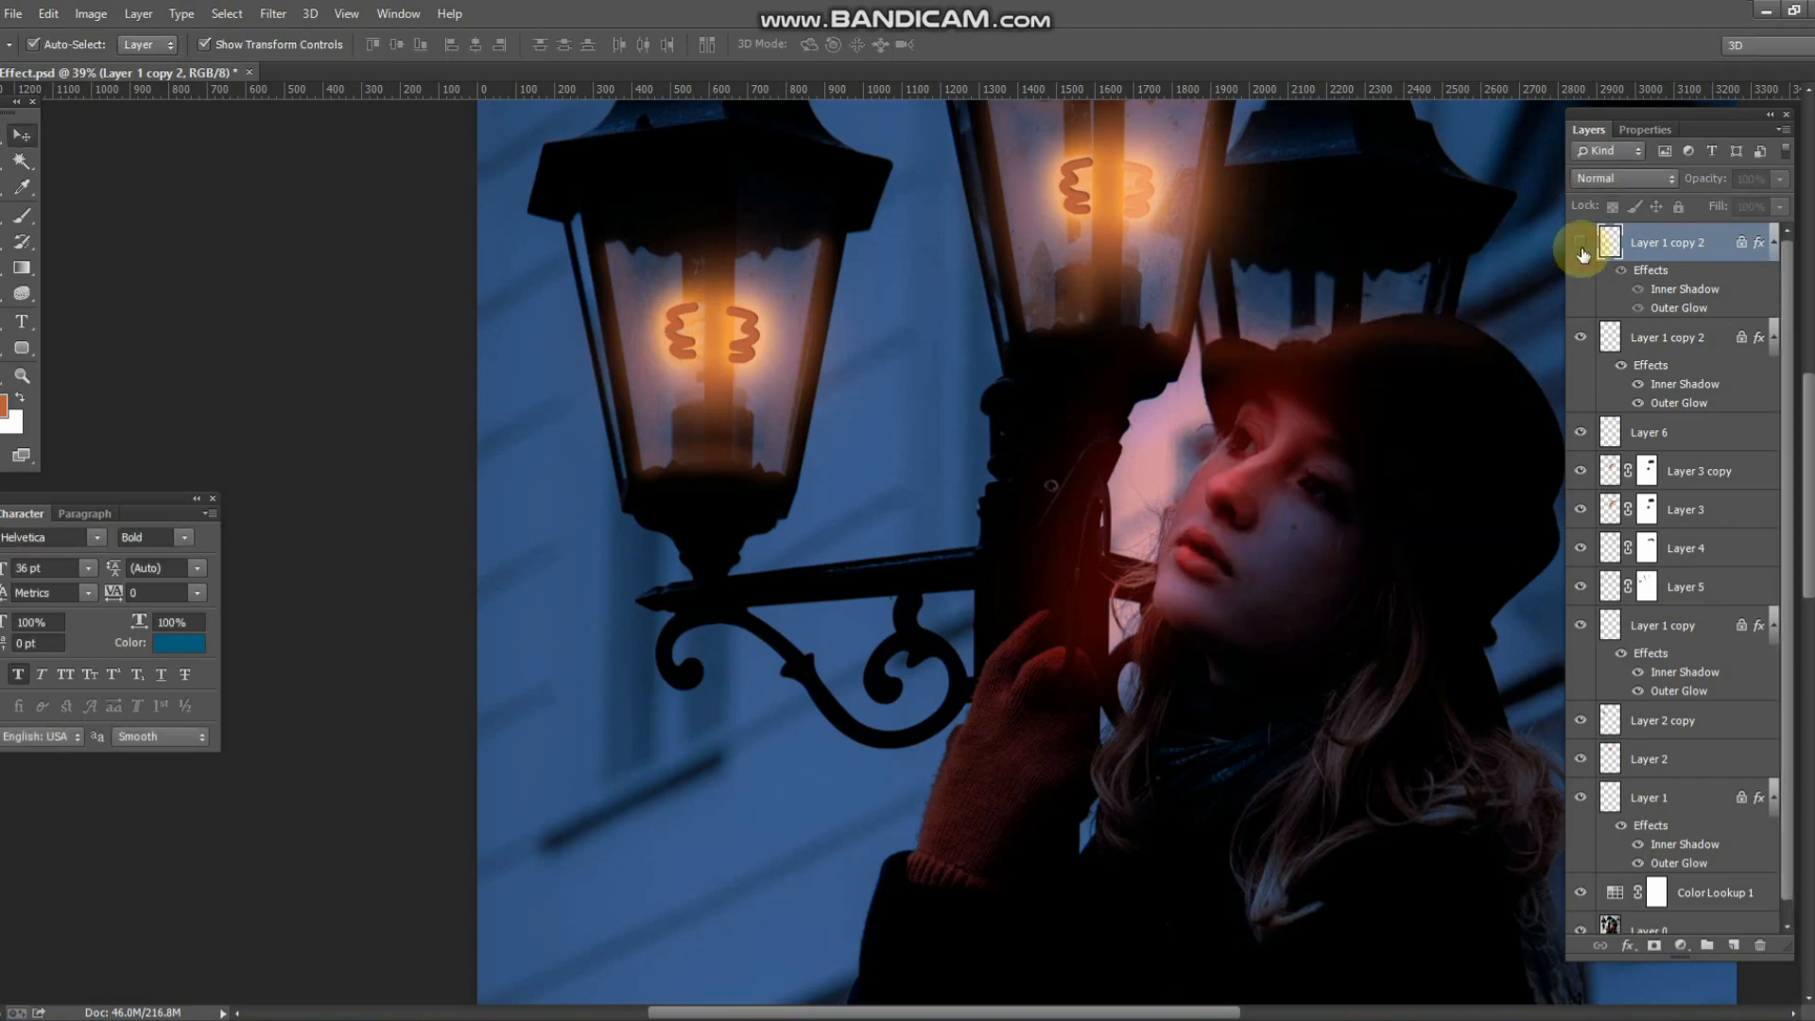
pyautogui.rightClick(1664, 248)
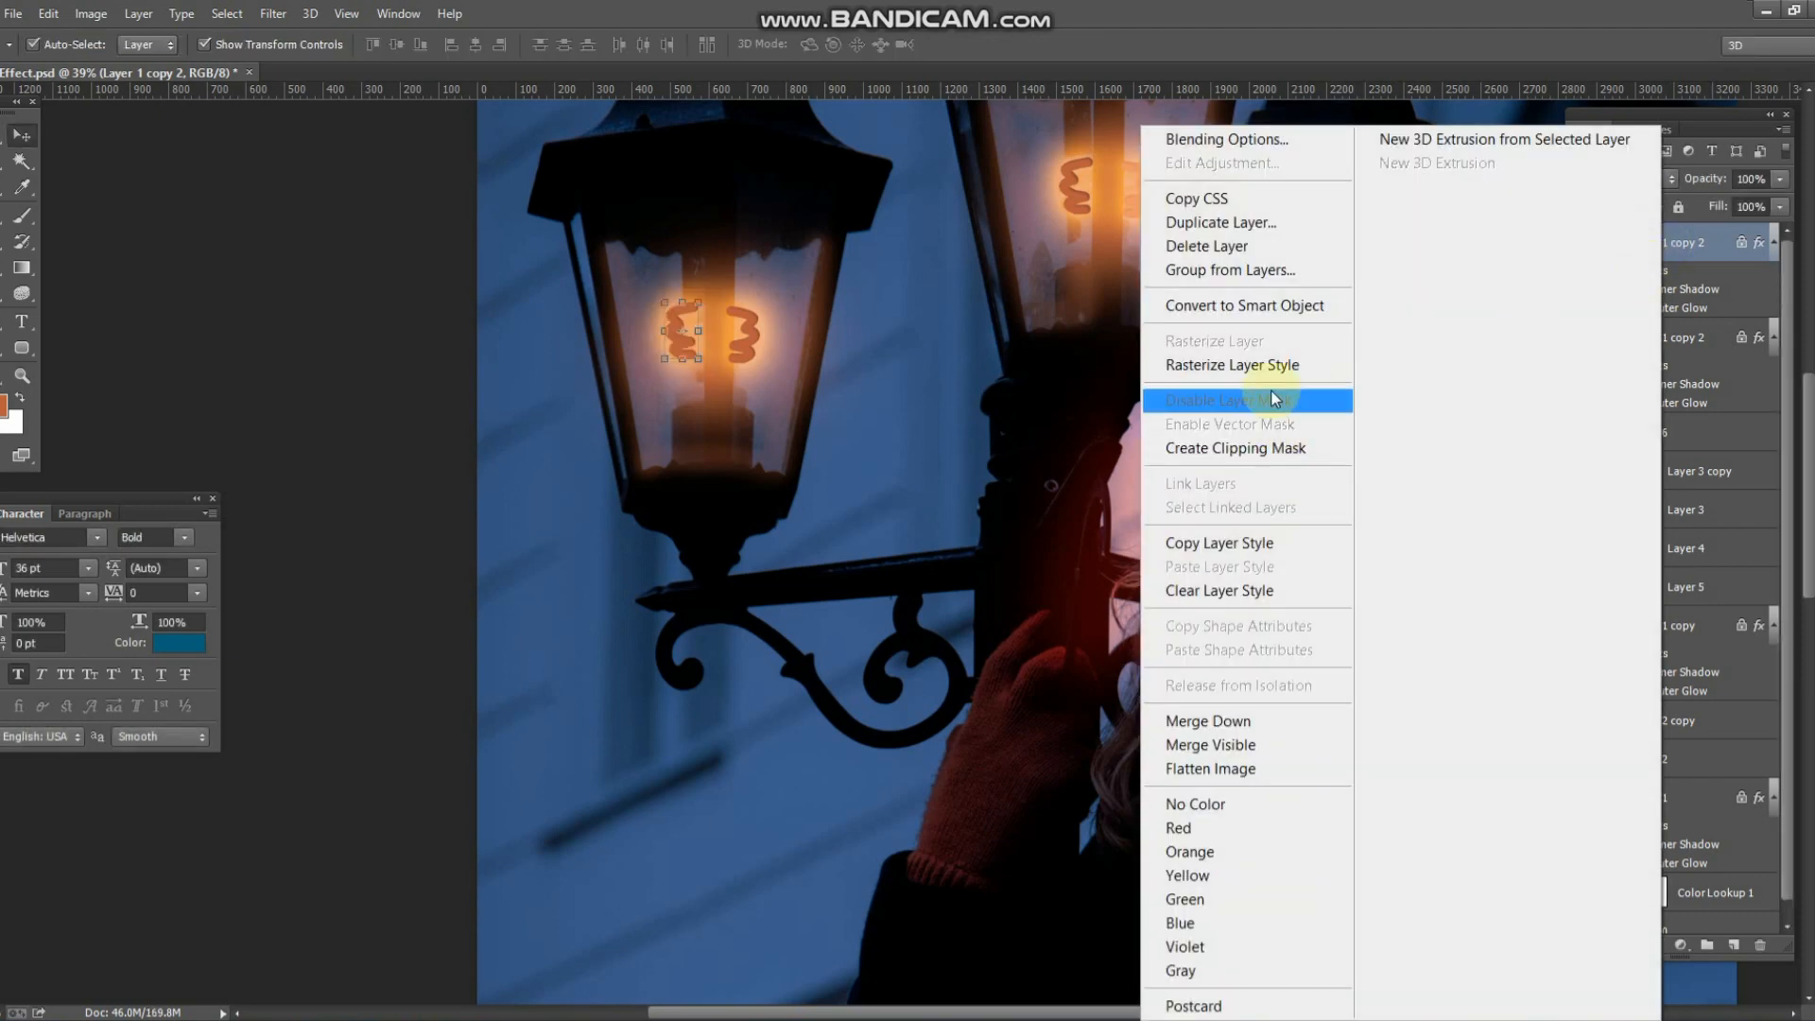
pyautogui.click(1262, 304)
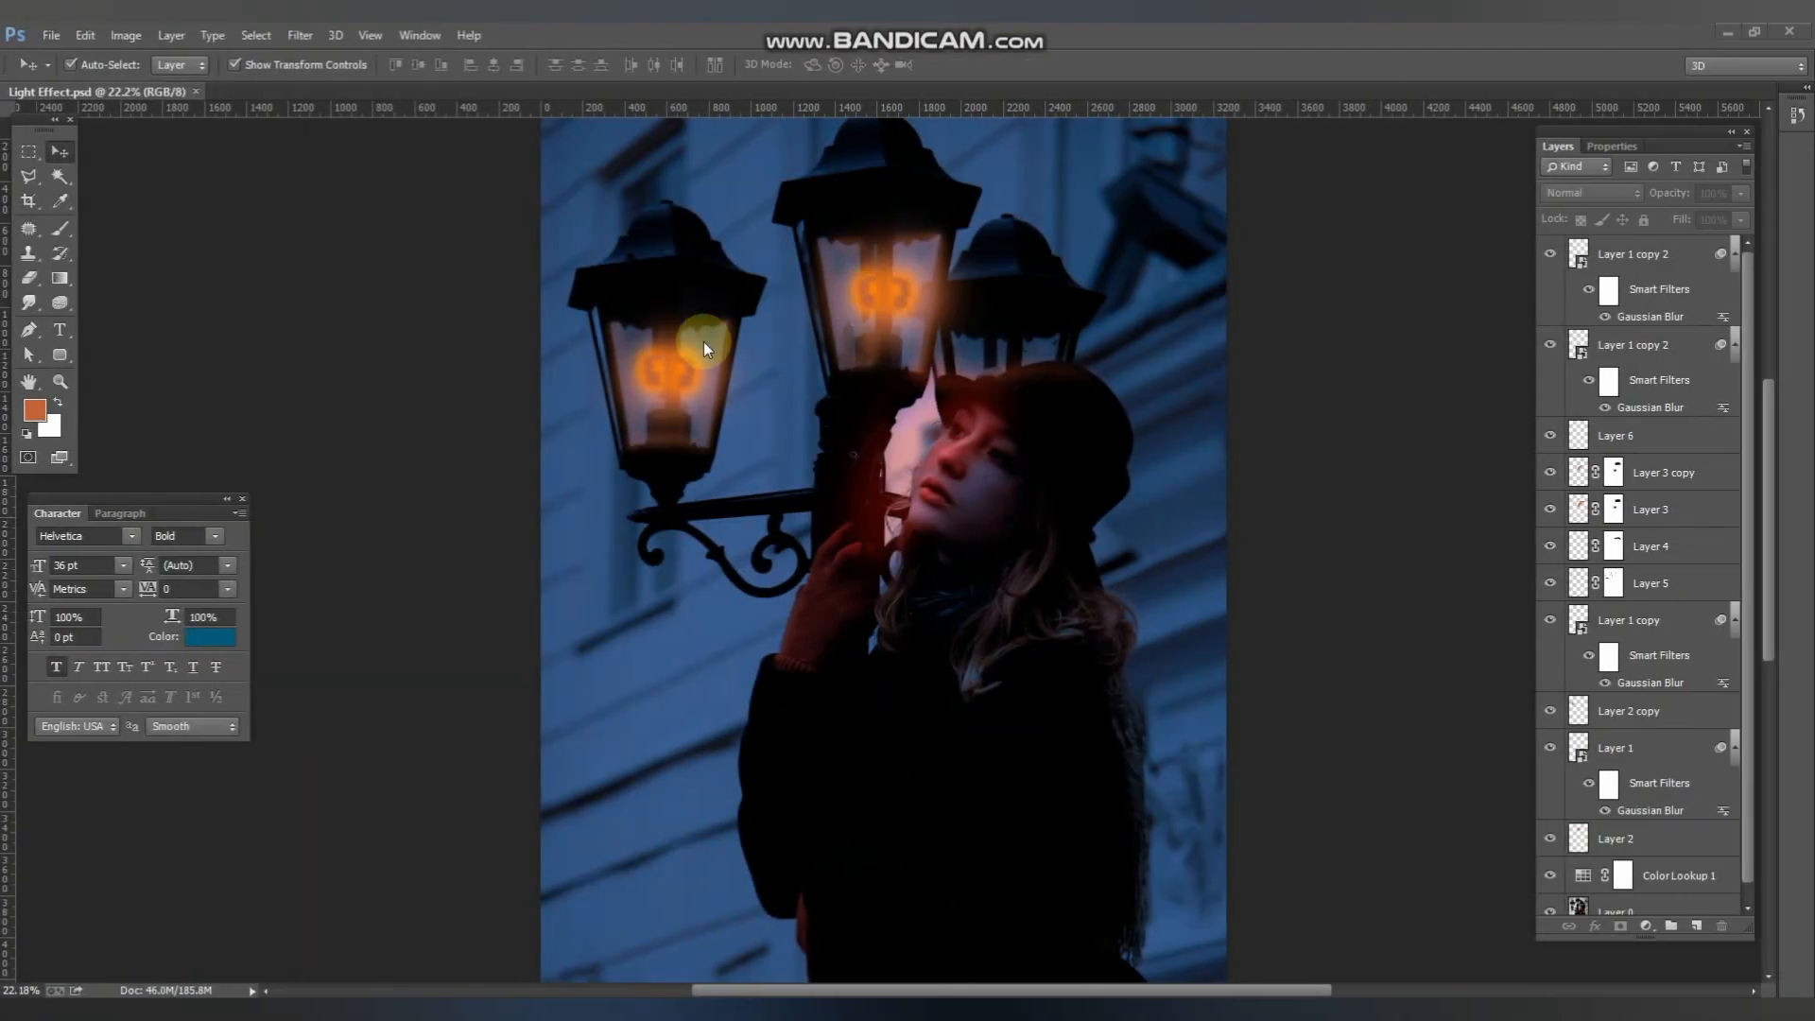
# - Undo the left lamp's filament move, the smart-object conversions and the Gaussian Blurs on the filament layers
pyautogui.moveTo(703, 349); pyautogui.dragTo(661, 372)
pyautogui.hotkey('ctrl', 'alt', 'z')
pyautogui.hotkey('ctrl', 'alt', 'z')
pyautogui.hotkey('ctrl', 'alt', 'z')
pyautogui.hotkey('ctrl', 'alt', 'z')
pyautogui.hotkey('ctrl', 'alt', 'z')
pyautogui.hotkey('ctrl', 'alt', 'z')
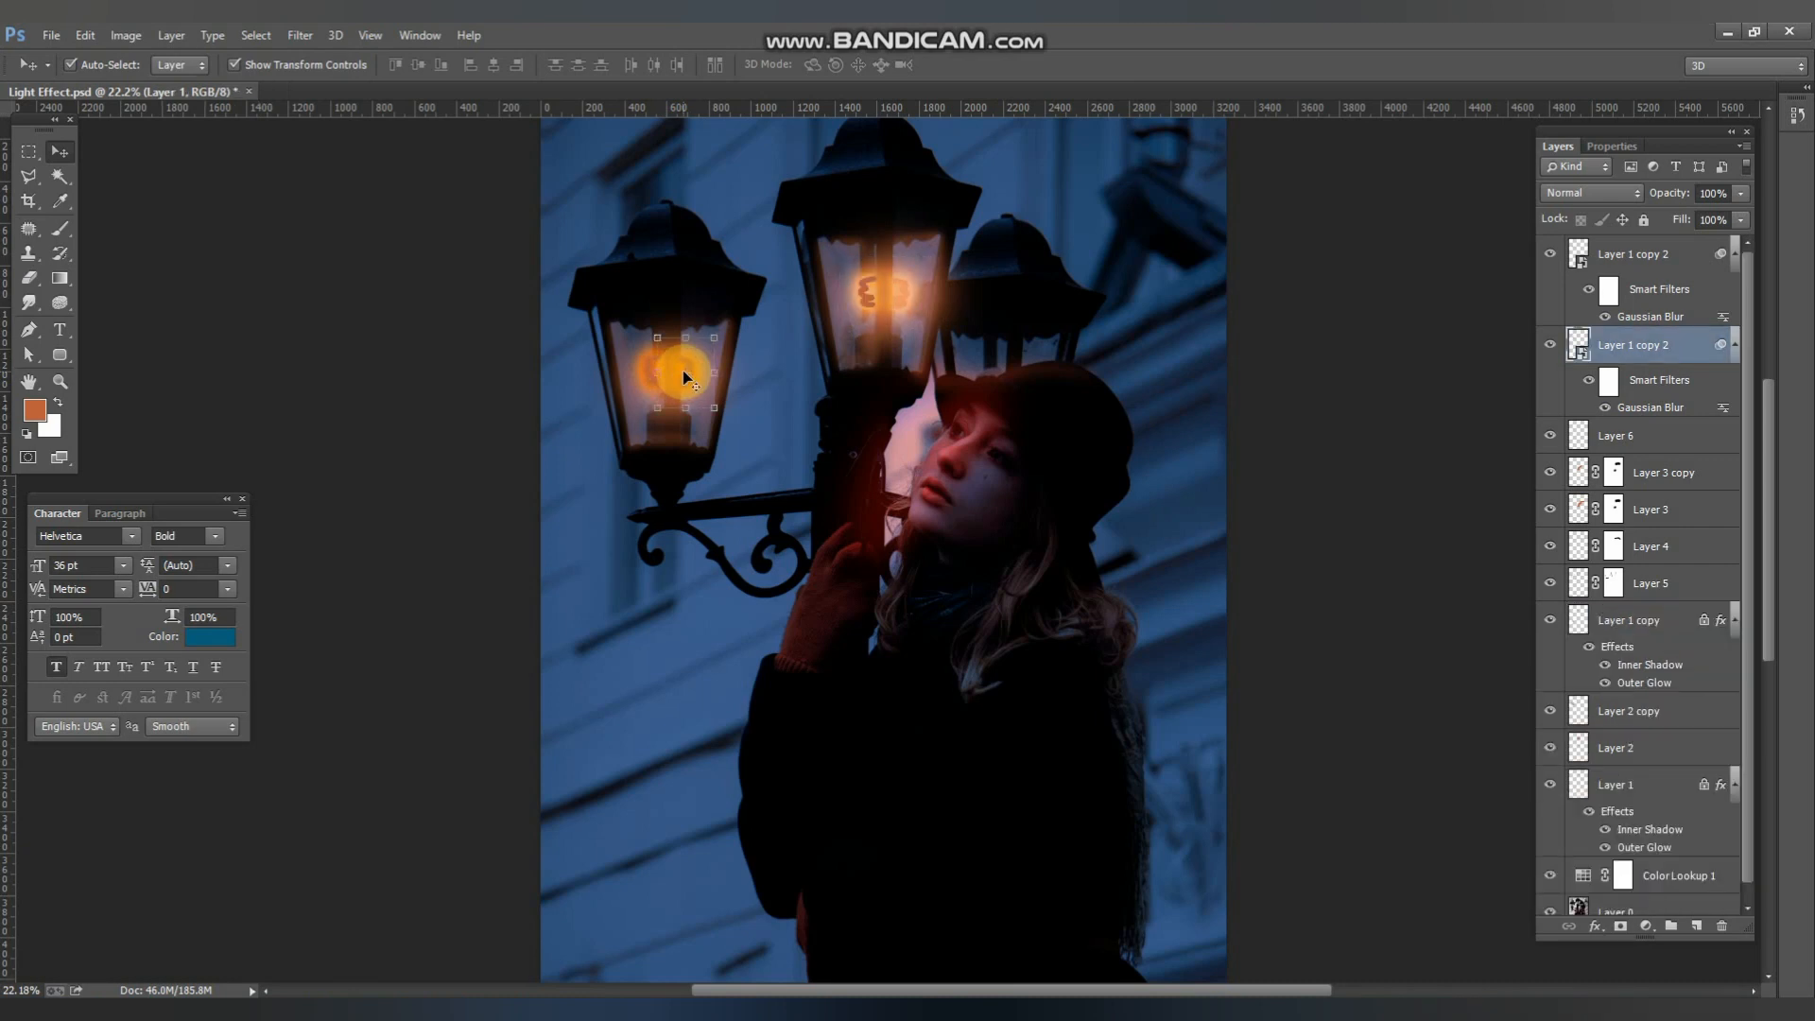
pyautogui.hotkey('ctrl', 'alt', 'z')
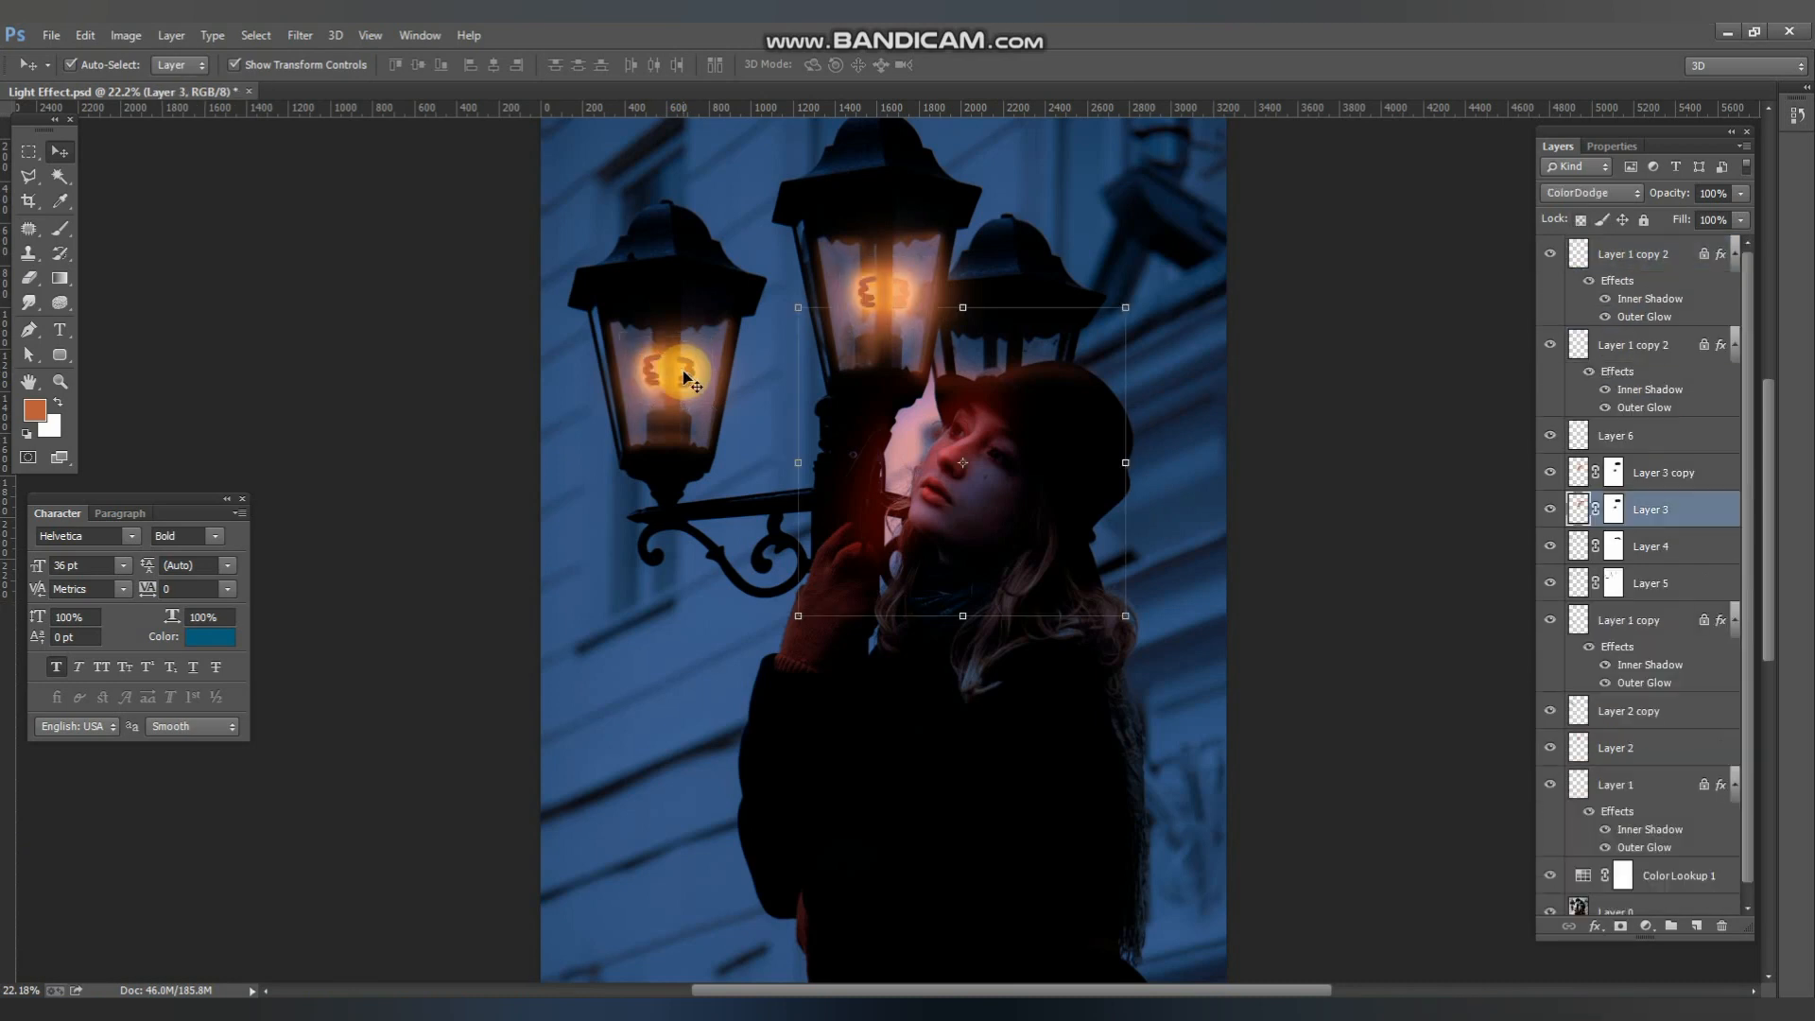
# - Convert the topmost Layer 1 copy 2, the first filament coil in the left lamp, to a smart object
pyautogui.click(684, 374)
pyautogui.click(354, 343)
pyautogui.scroll(4, 558, 364)
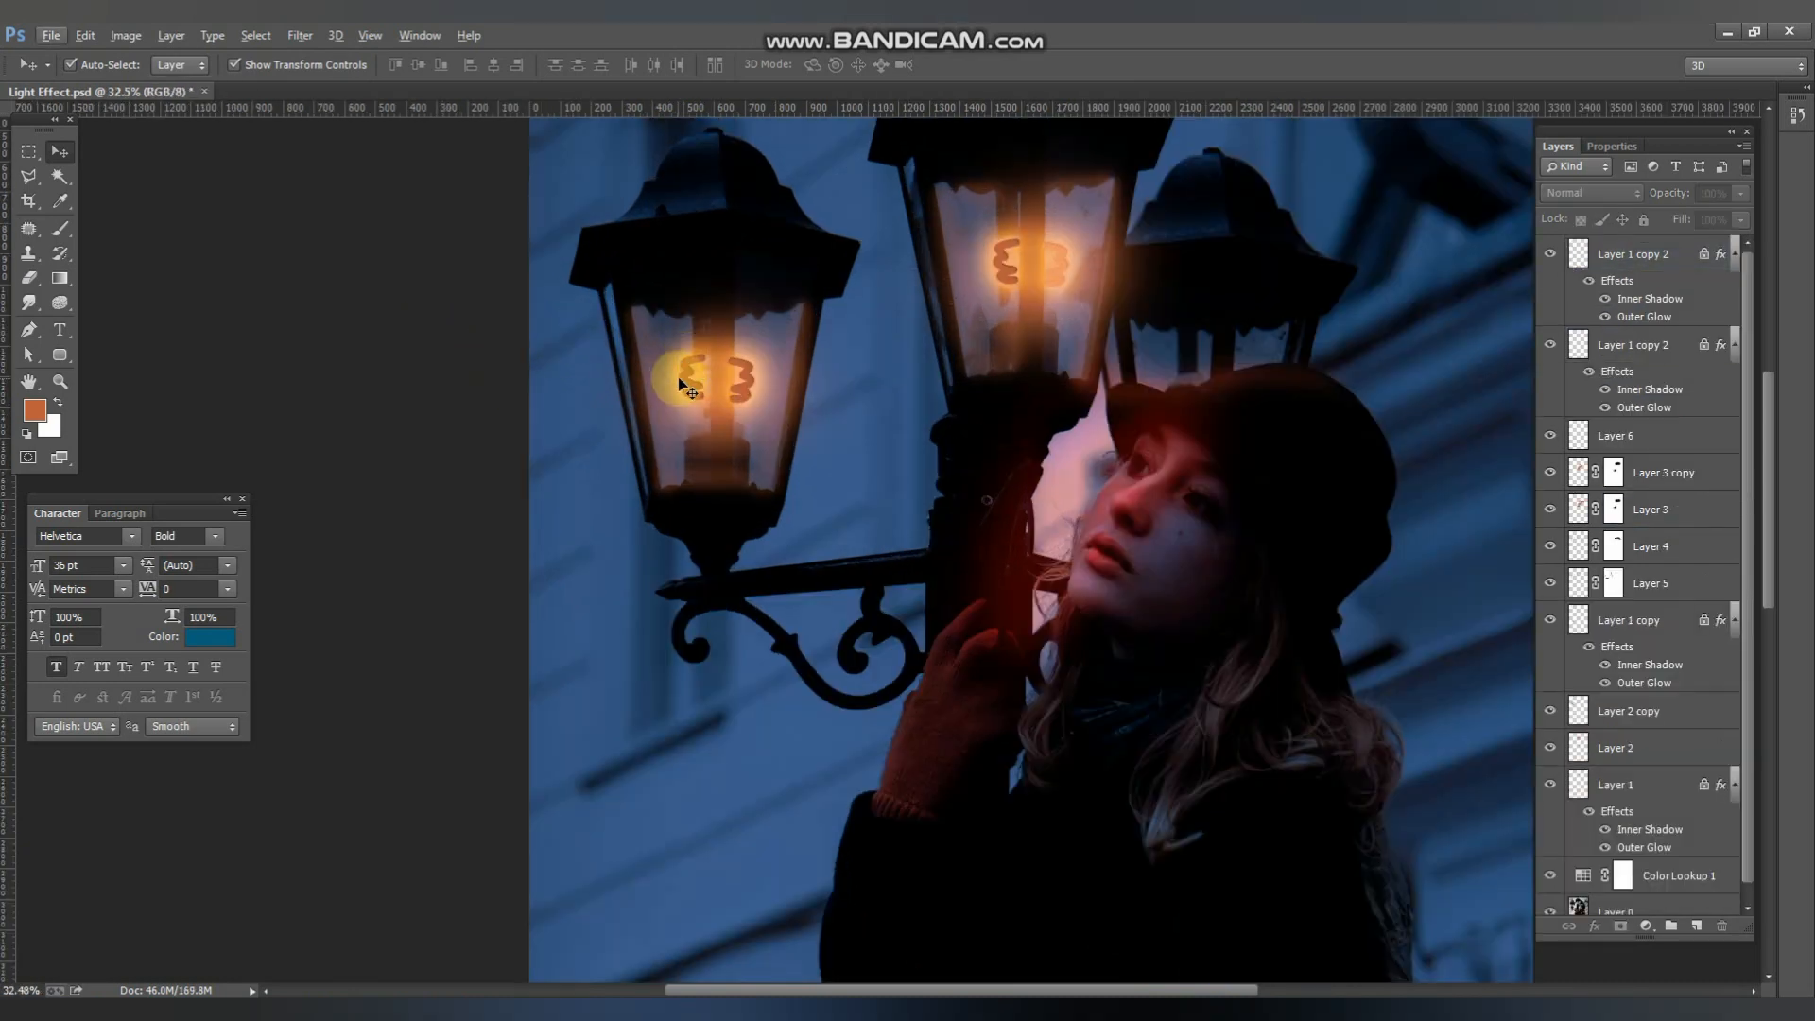
pyautogui.click(681, 383)
pyautogui.rightClick(1662, 255)
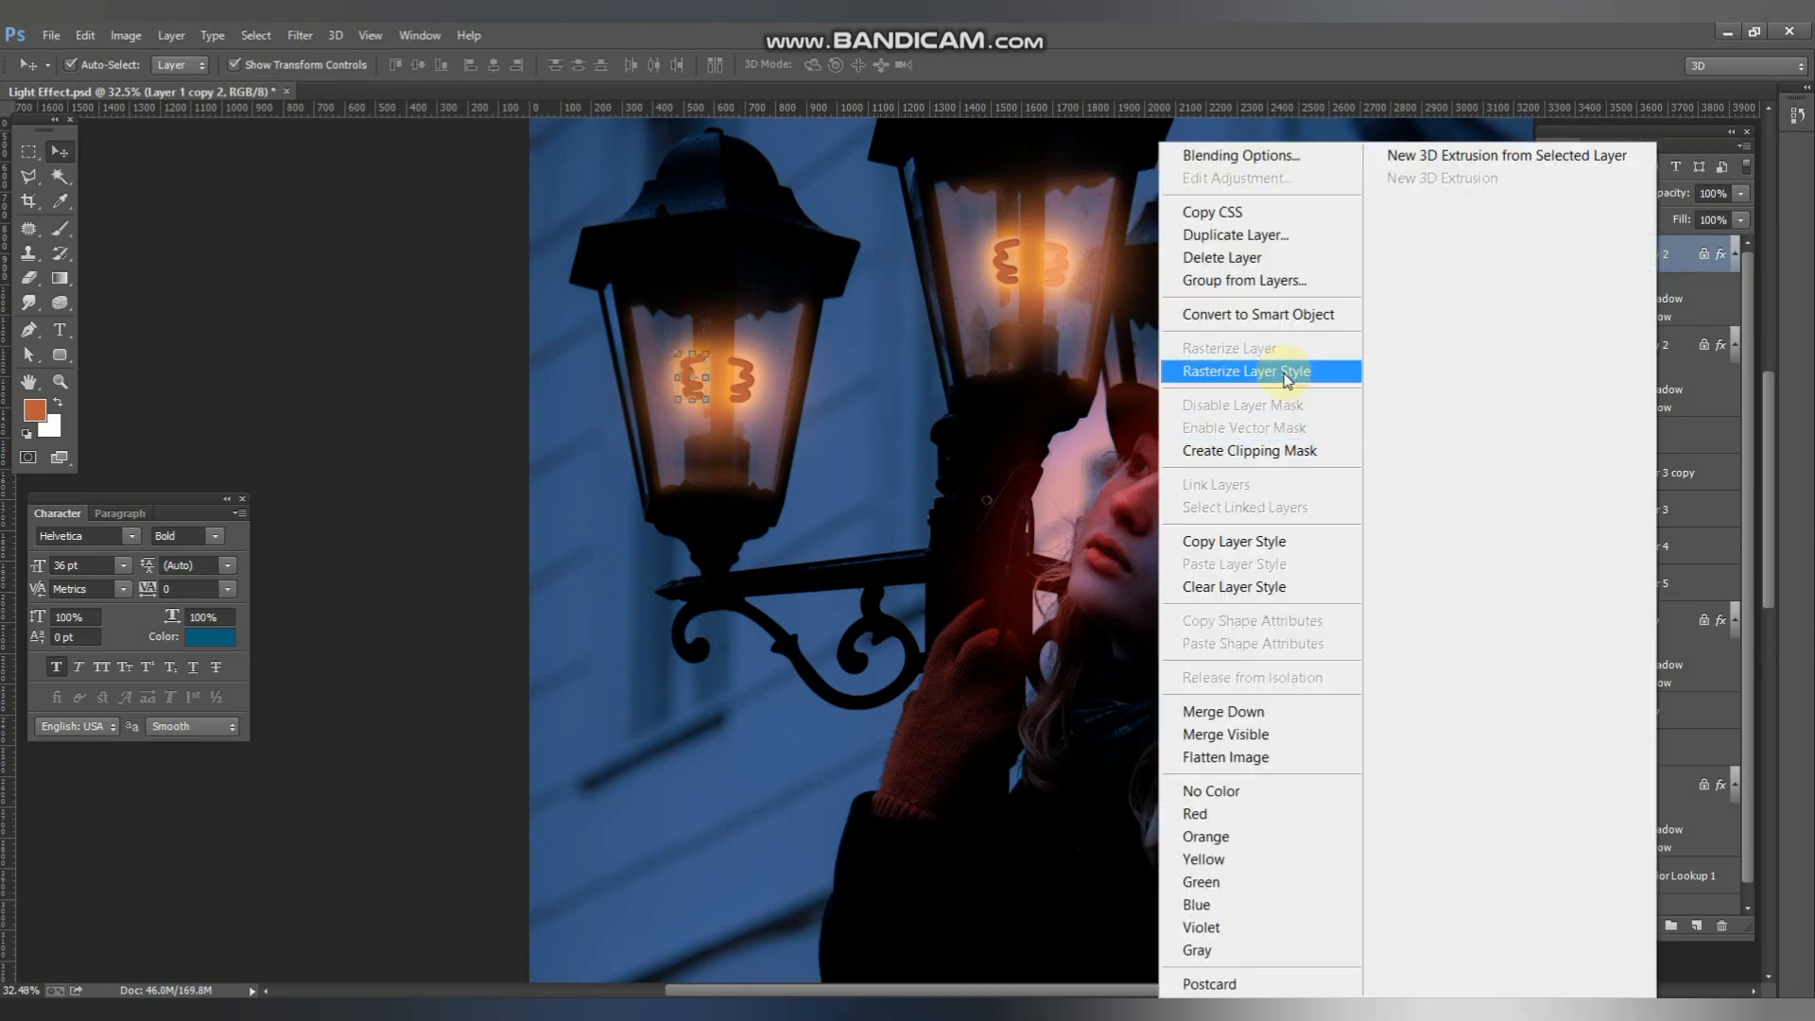
pyautogui.click(1263, 315)
# - Apply a 9.6-pixel Gaussian Blur to the first filament coil's smart object in the left lamp
pyautogui.click(300, 35)
pyautogui.click(331, 300)
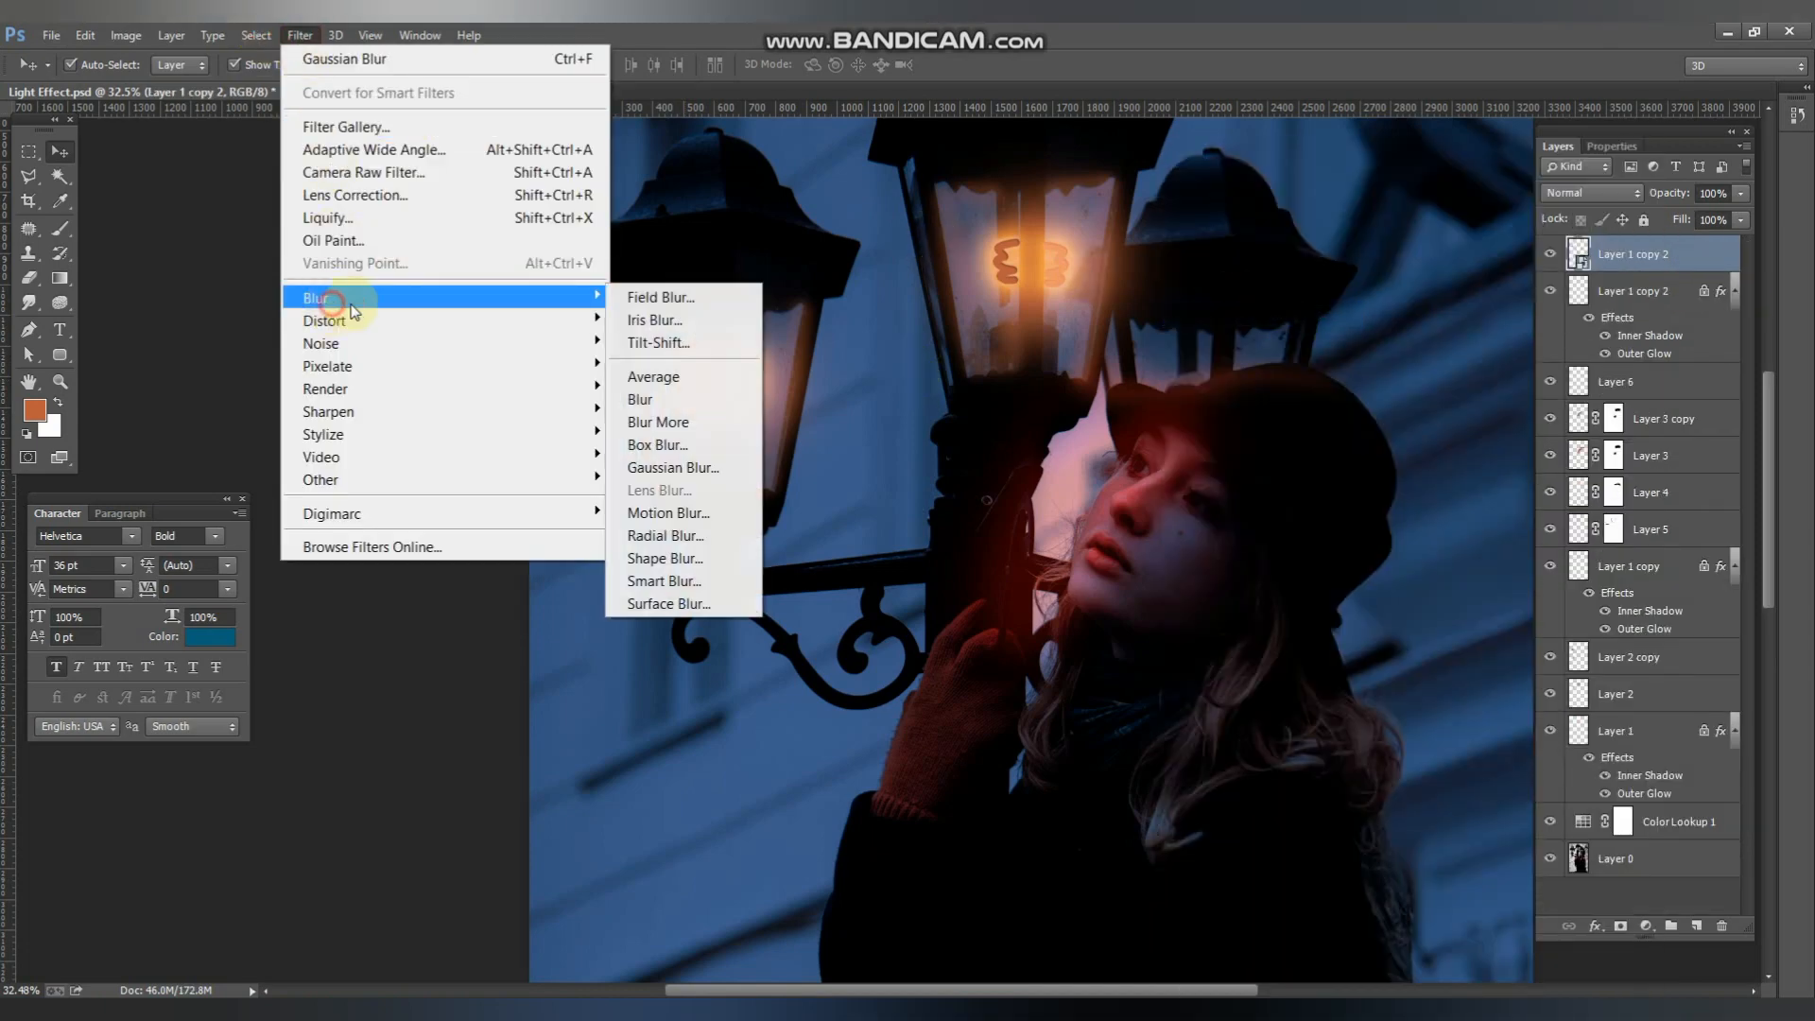
pyautogui.click(666, 467)
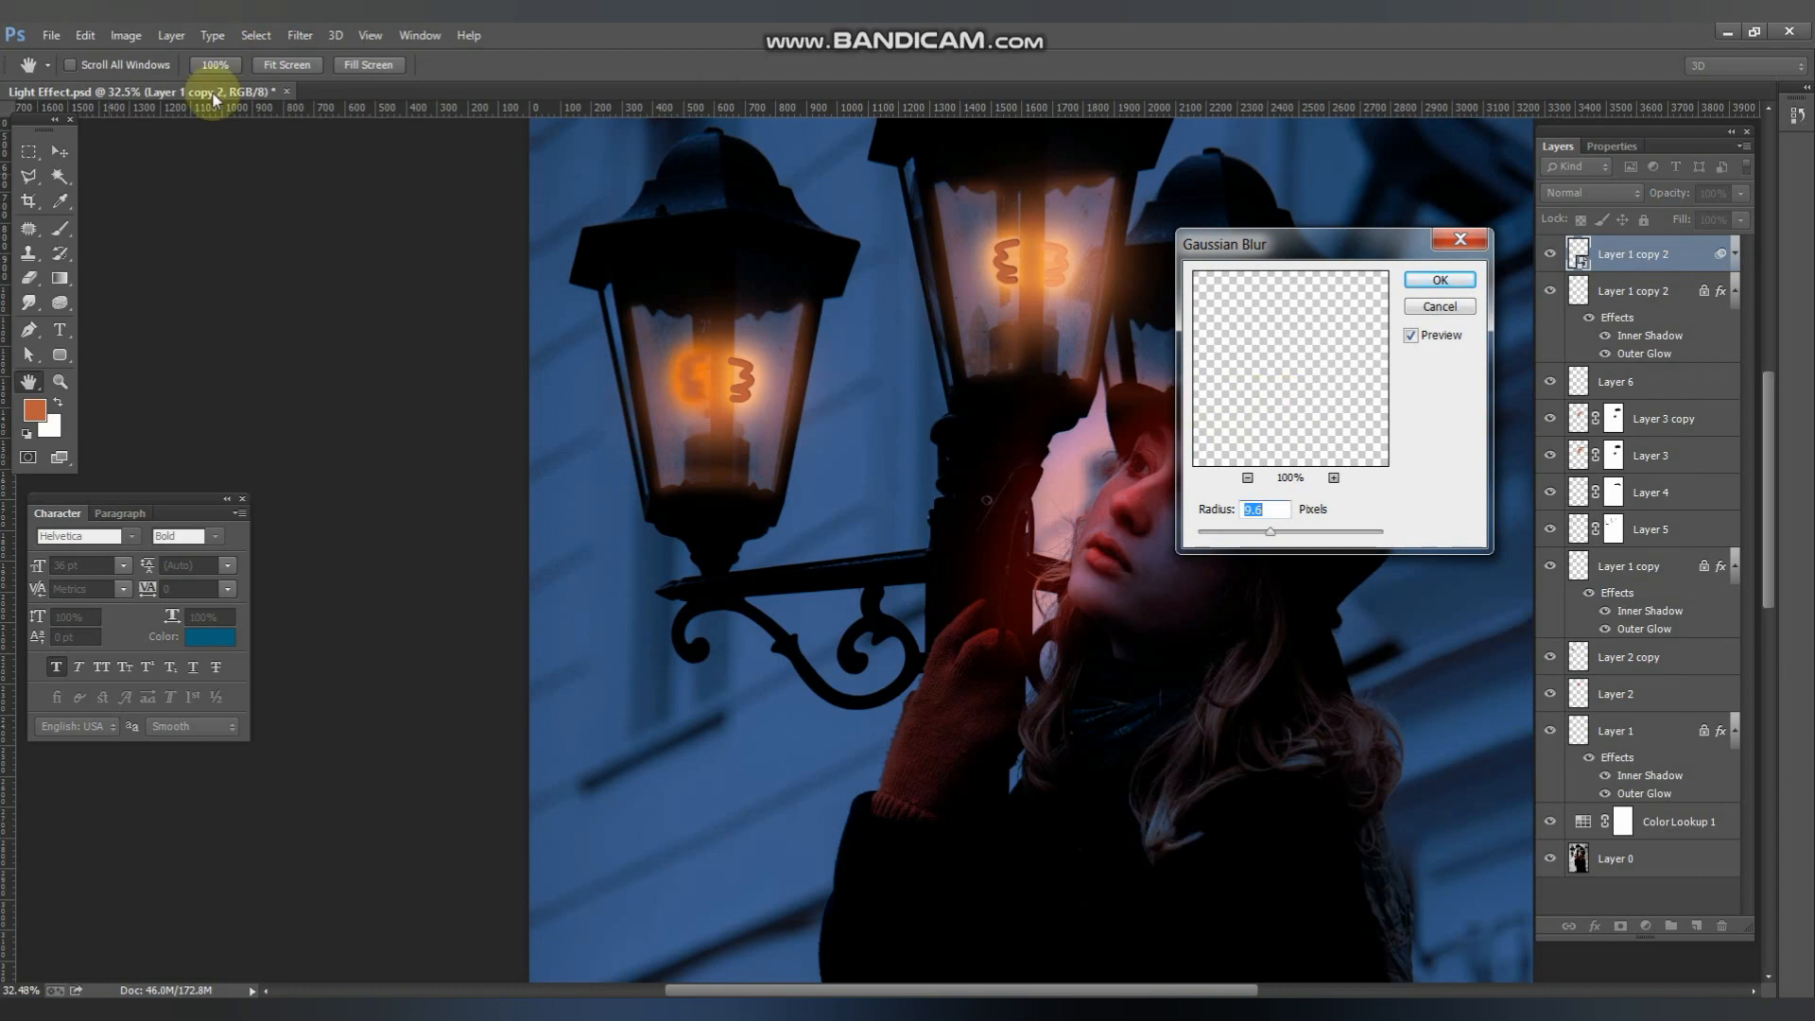
pyautogui.click(1440, 281)
pyautogui.hotkey('ctrl', 't')
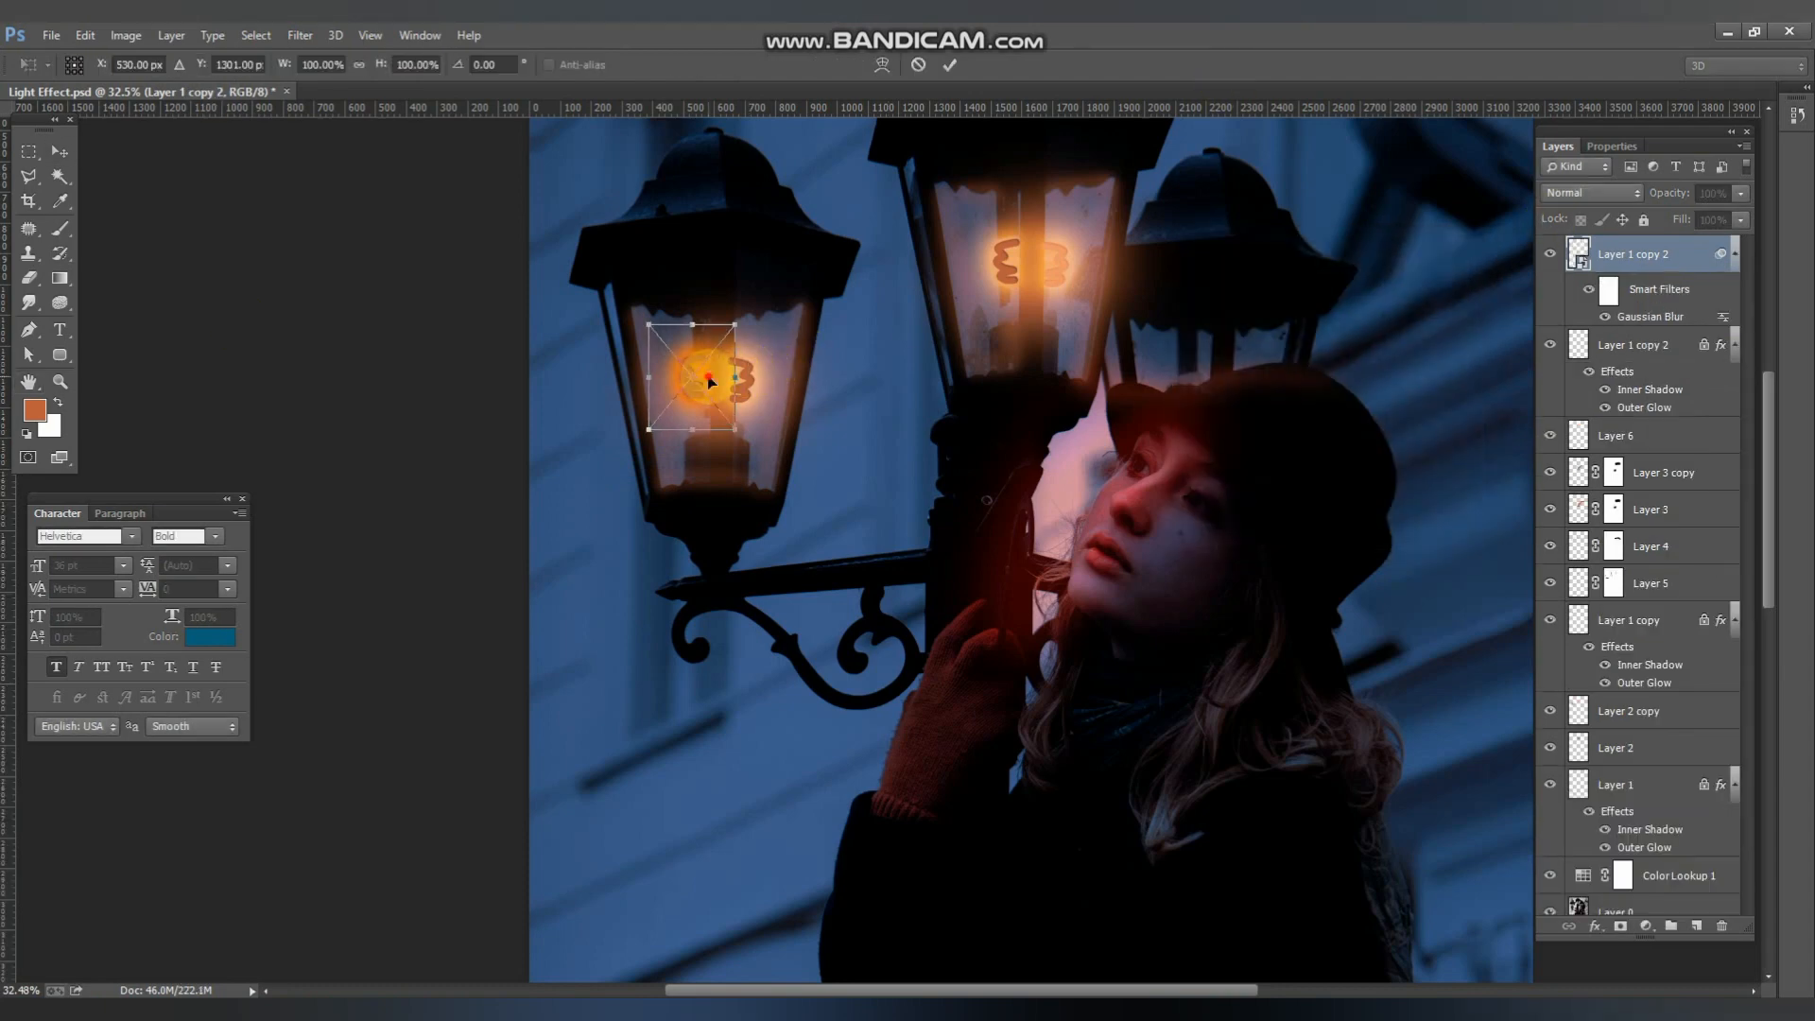
pyautogui.click(475, 338)
# - Convert the left lamp's second filament coil to a smart object and apply the same 9.6-pixel Gaussian Blur to it
pyautogui.click(749, 374)
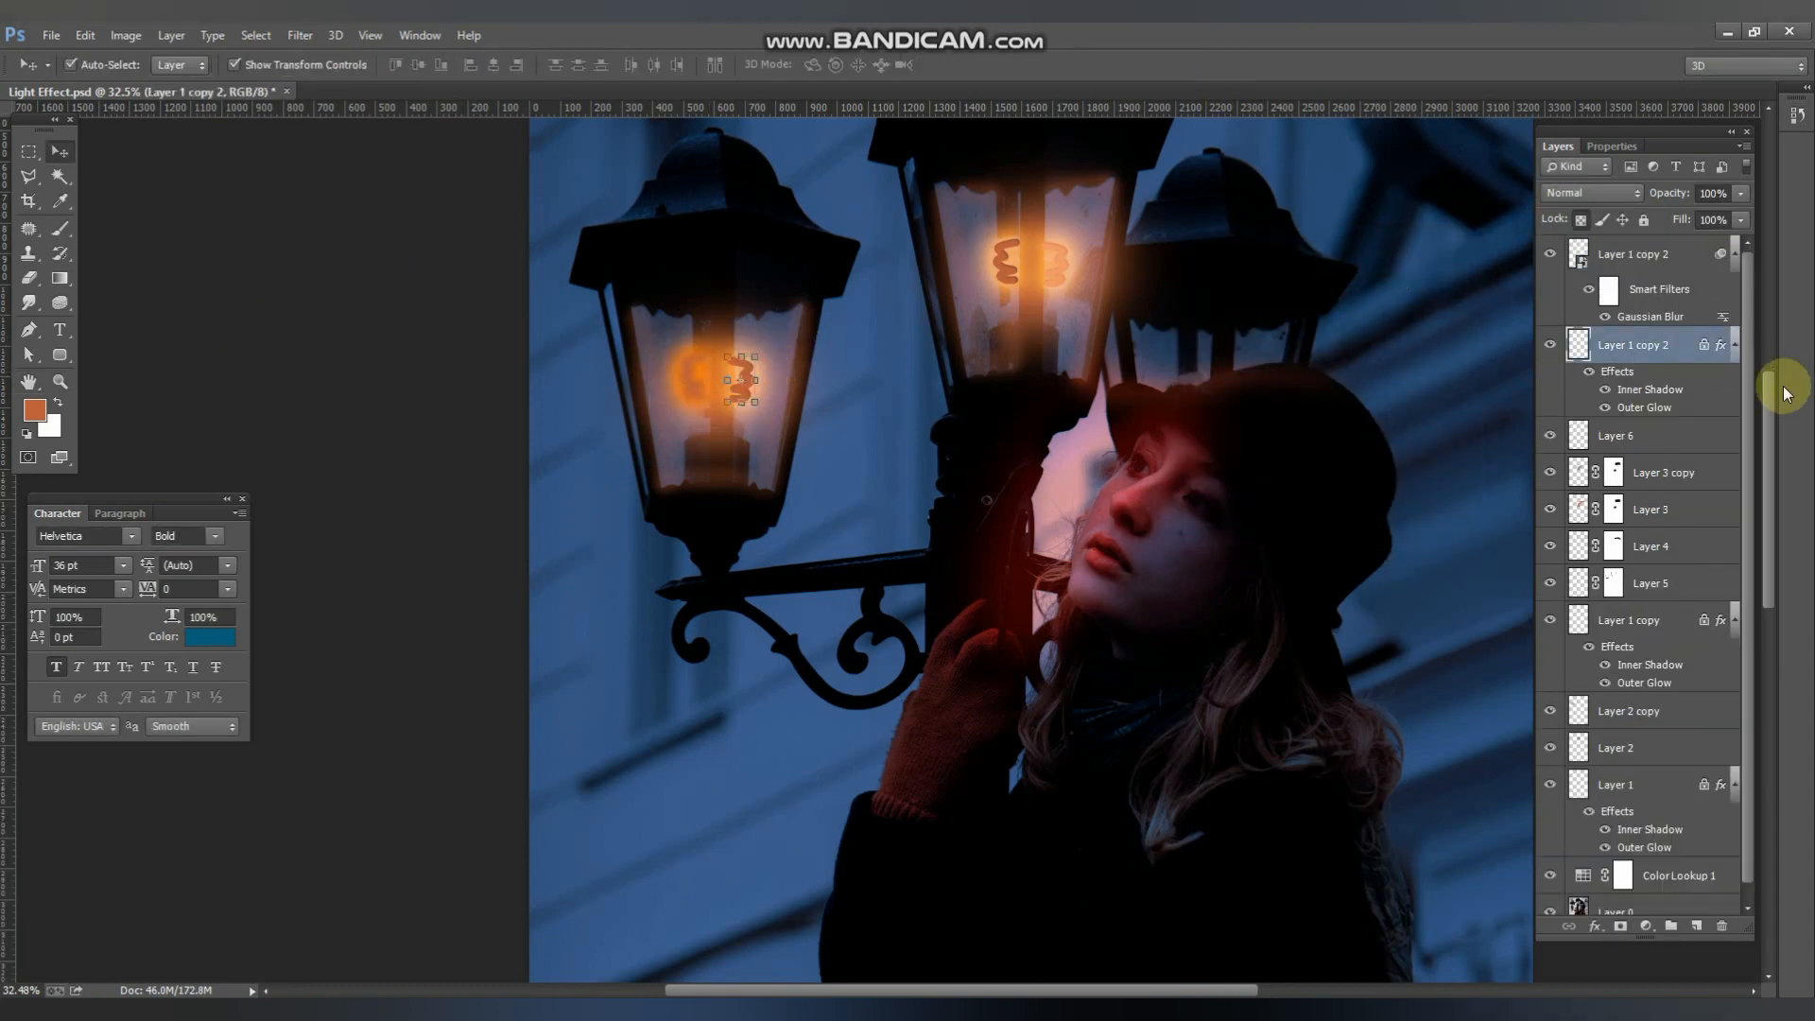
pyautogui.rightClick(1688, 360)
pyautogui.click(1290, 314)
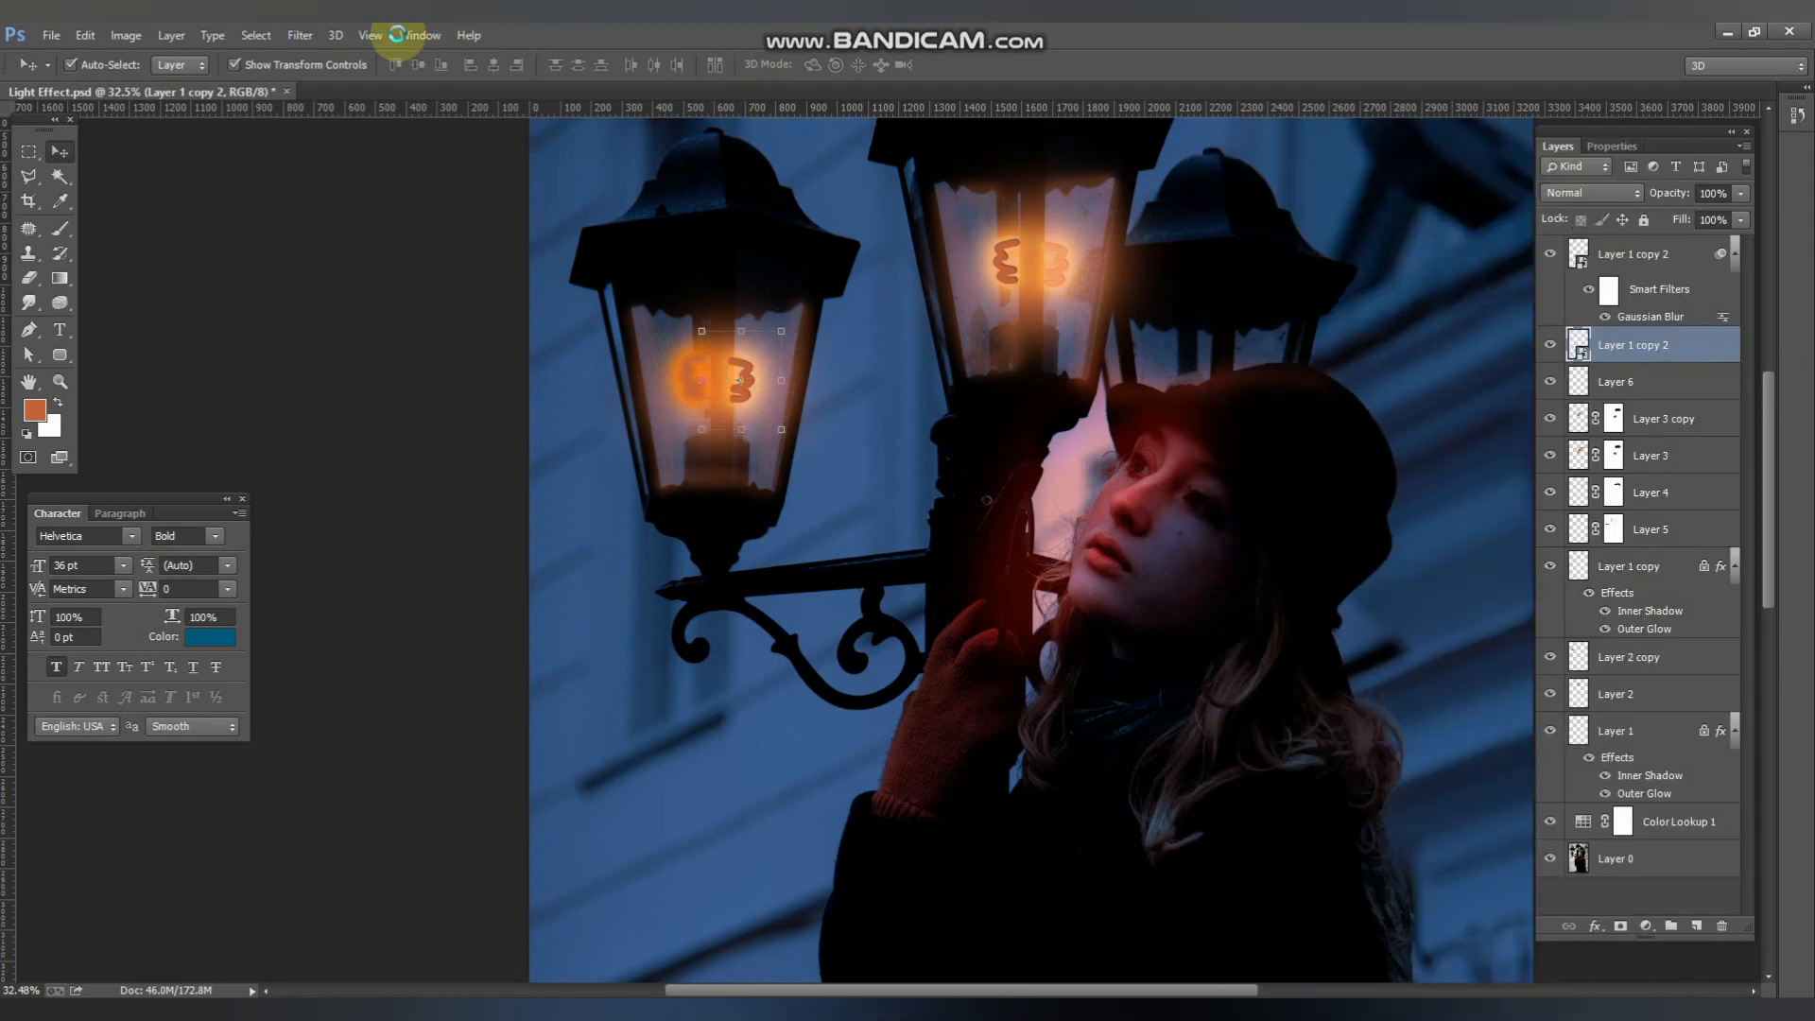
pyautogui.click(299, 36)
pyautogui.moveTo(393, 304)
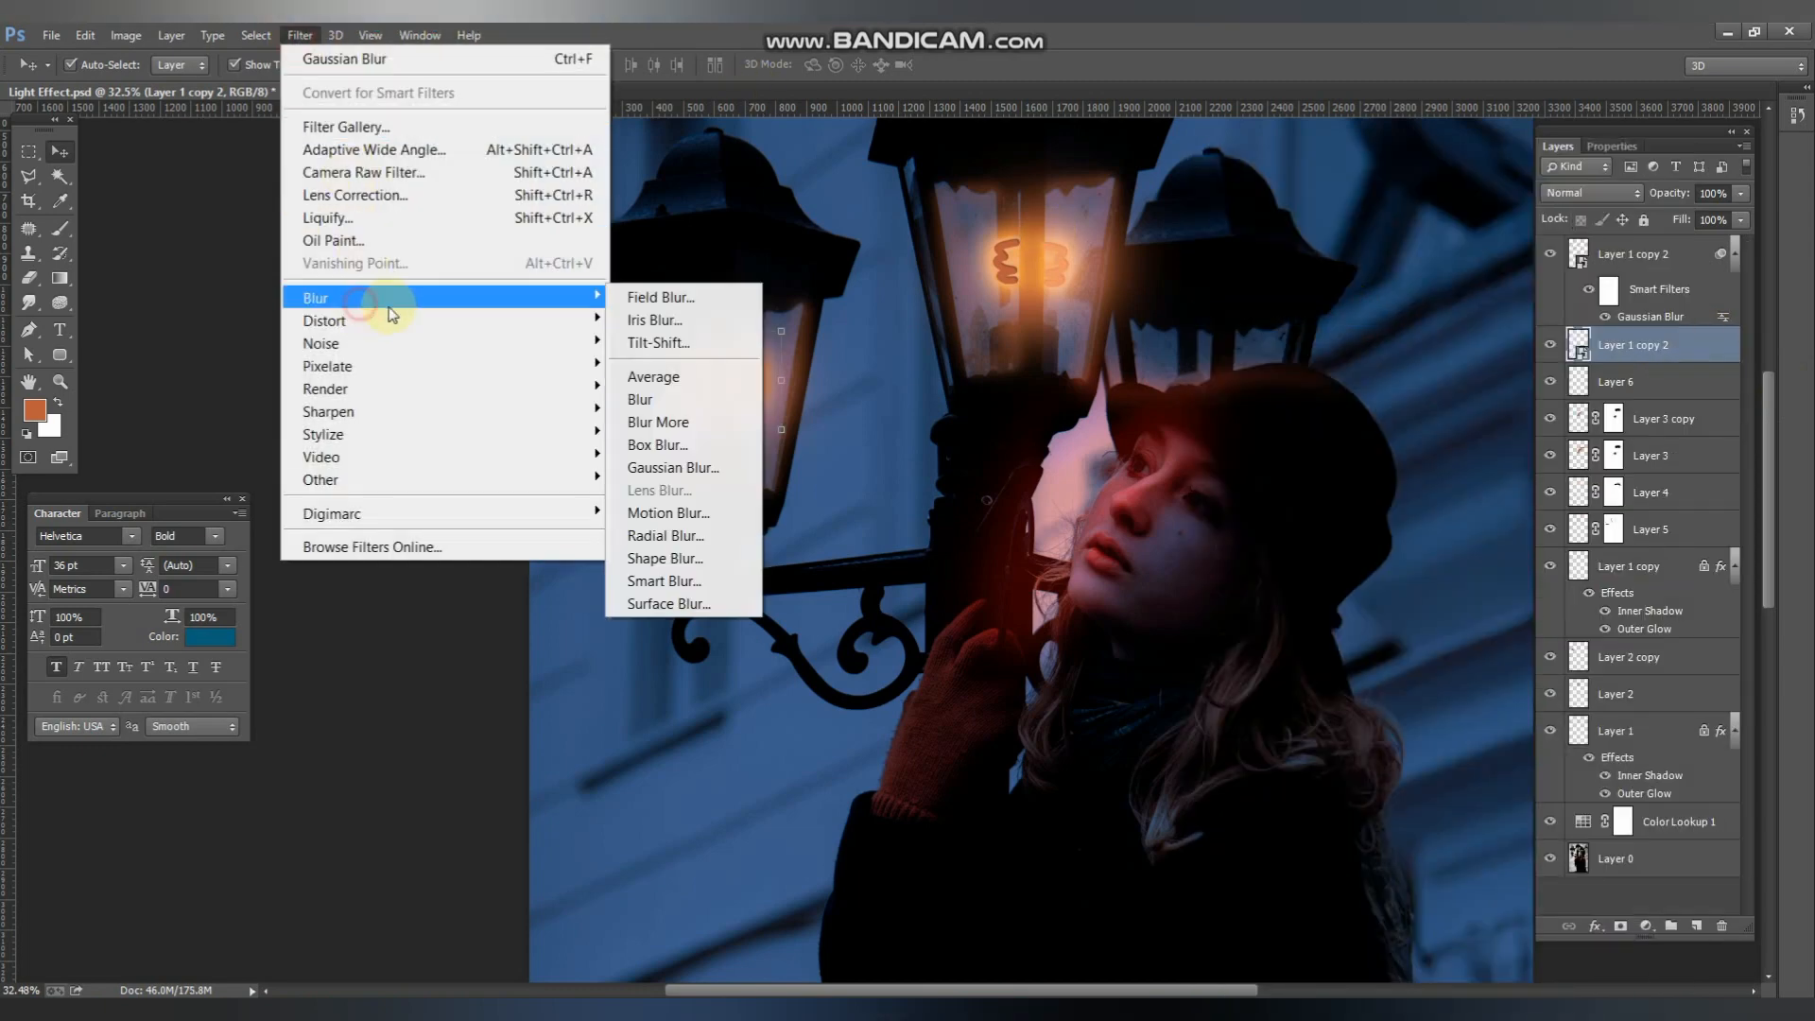
pyautogui.click(673, 467)
pyautogui.click(1434, 282)
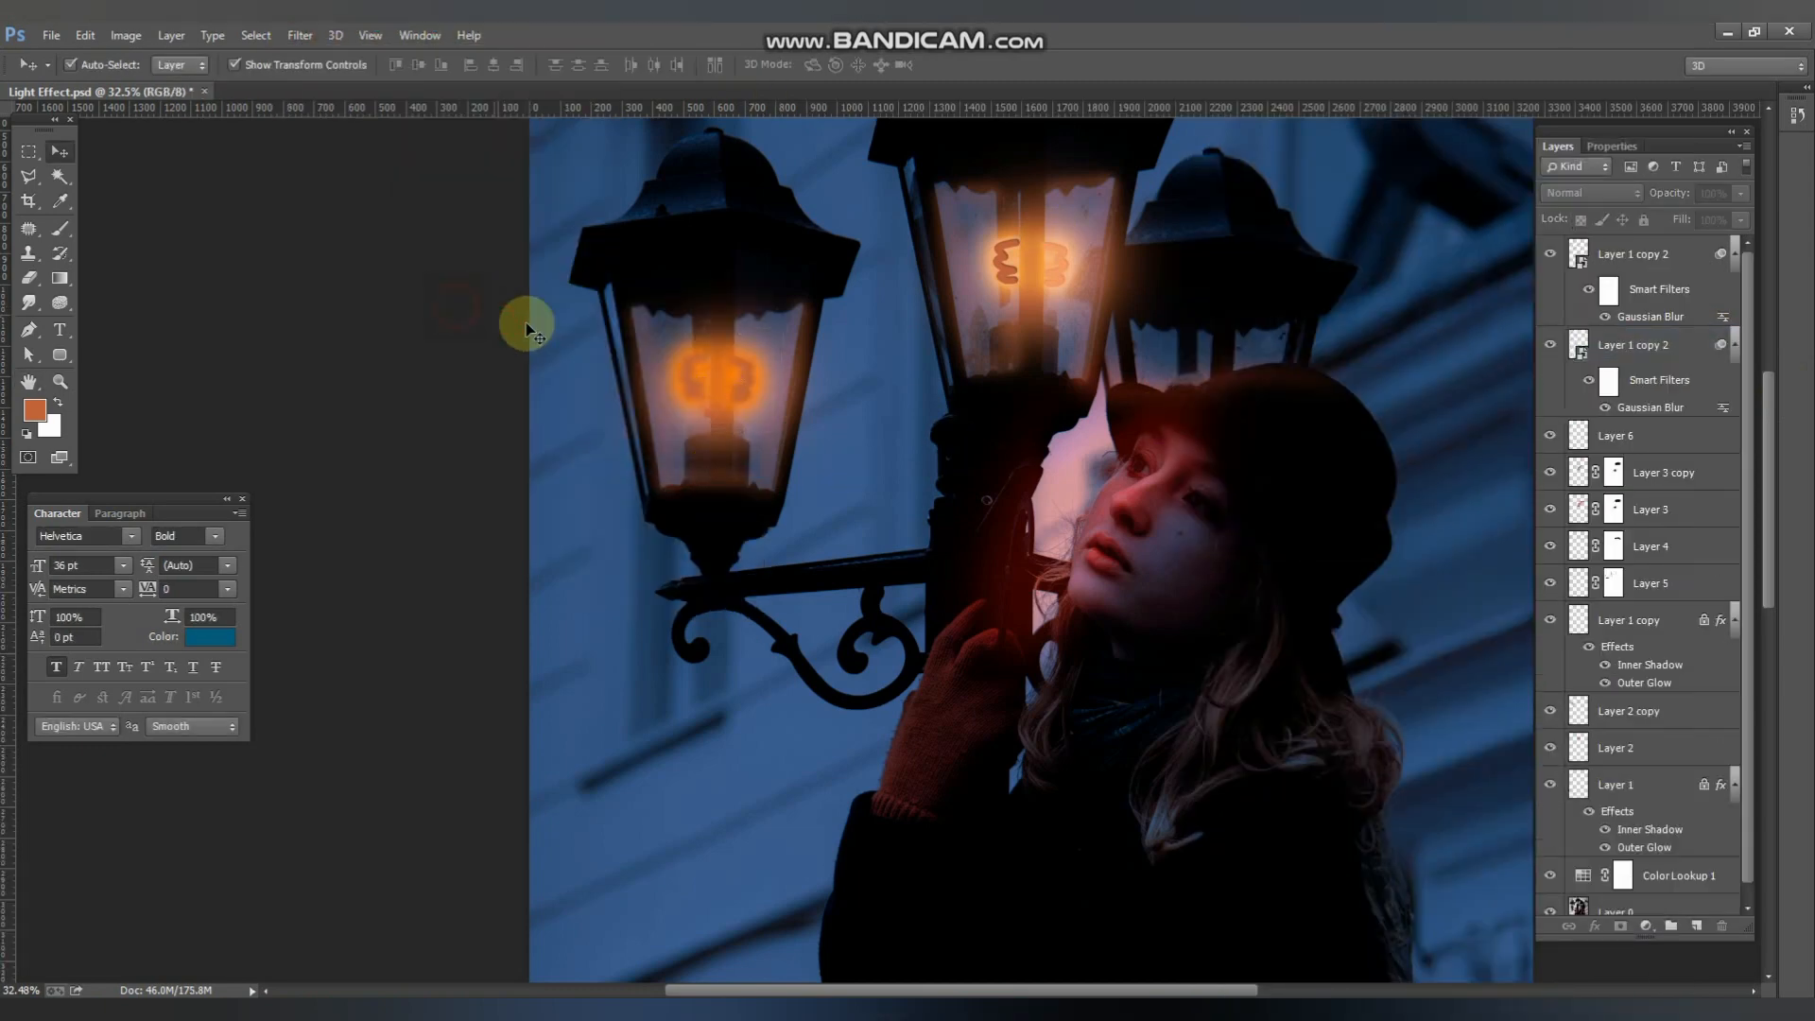
# - Convert Layer 1 copy, the middle lamp's first filament coil, to a smart object and give it the same Gaussian Blur
pyautogui.moveTo(998, 283); pyautogui.dragTo(687, 456)
pyautogui.click(682, 458)
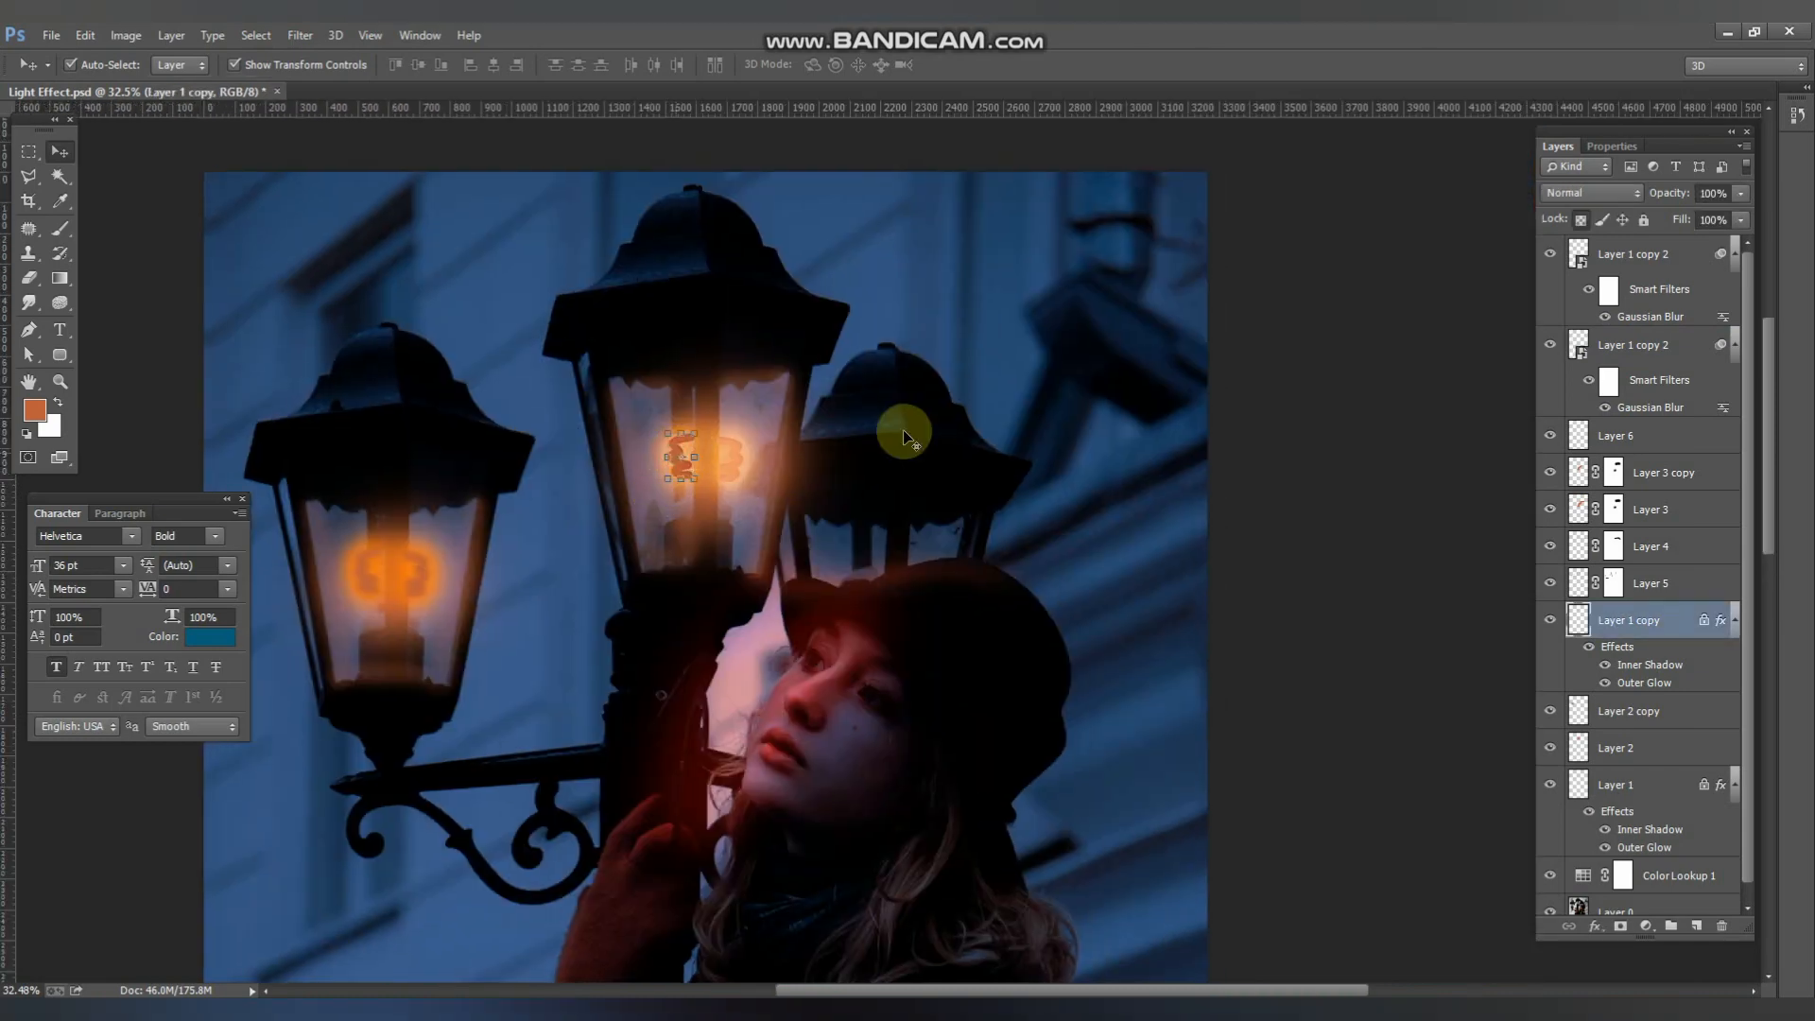
pyautogui.rightClick(1653, 609)
pyautogui.click(1280, 303)
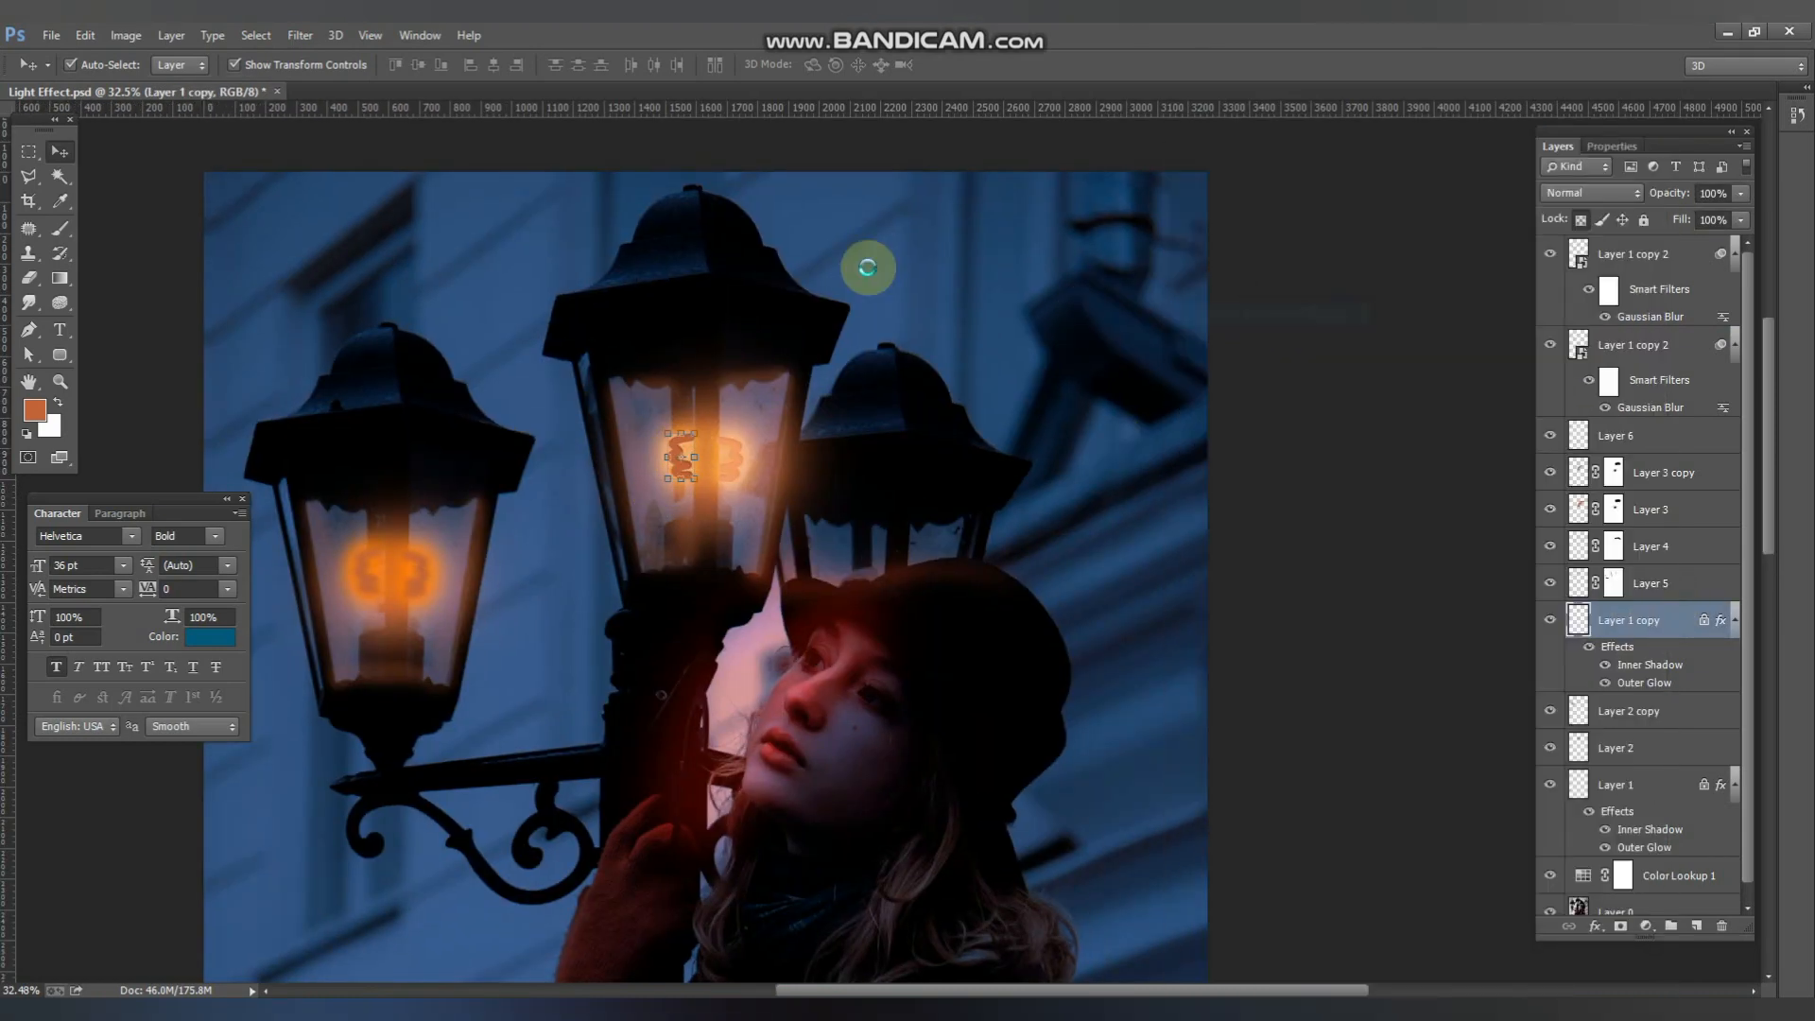
pyautogui.click(298, 36)
pyautogui.click(327, 55)
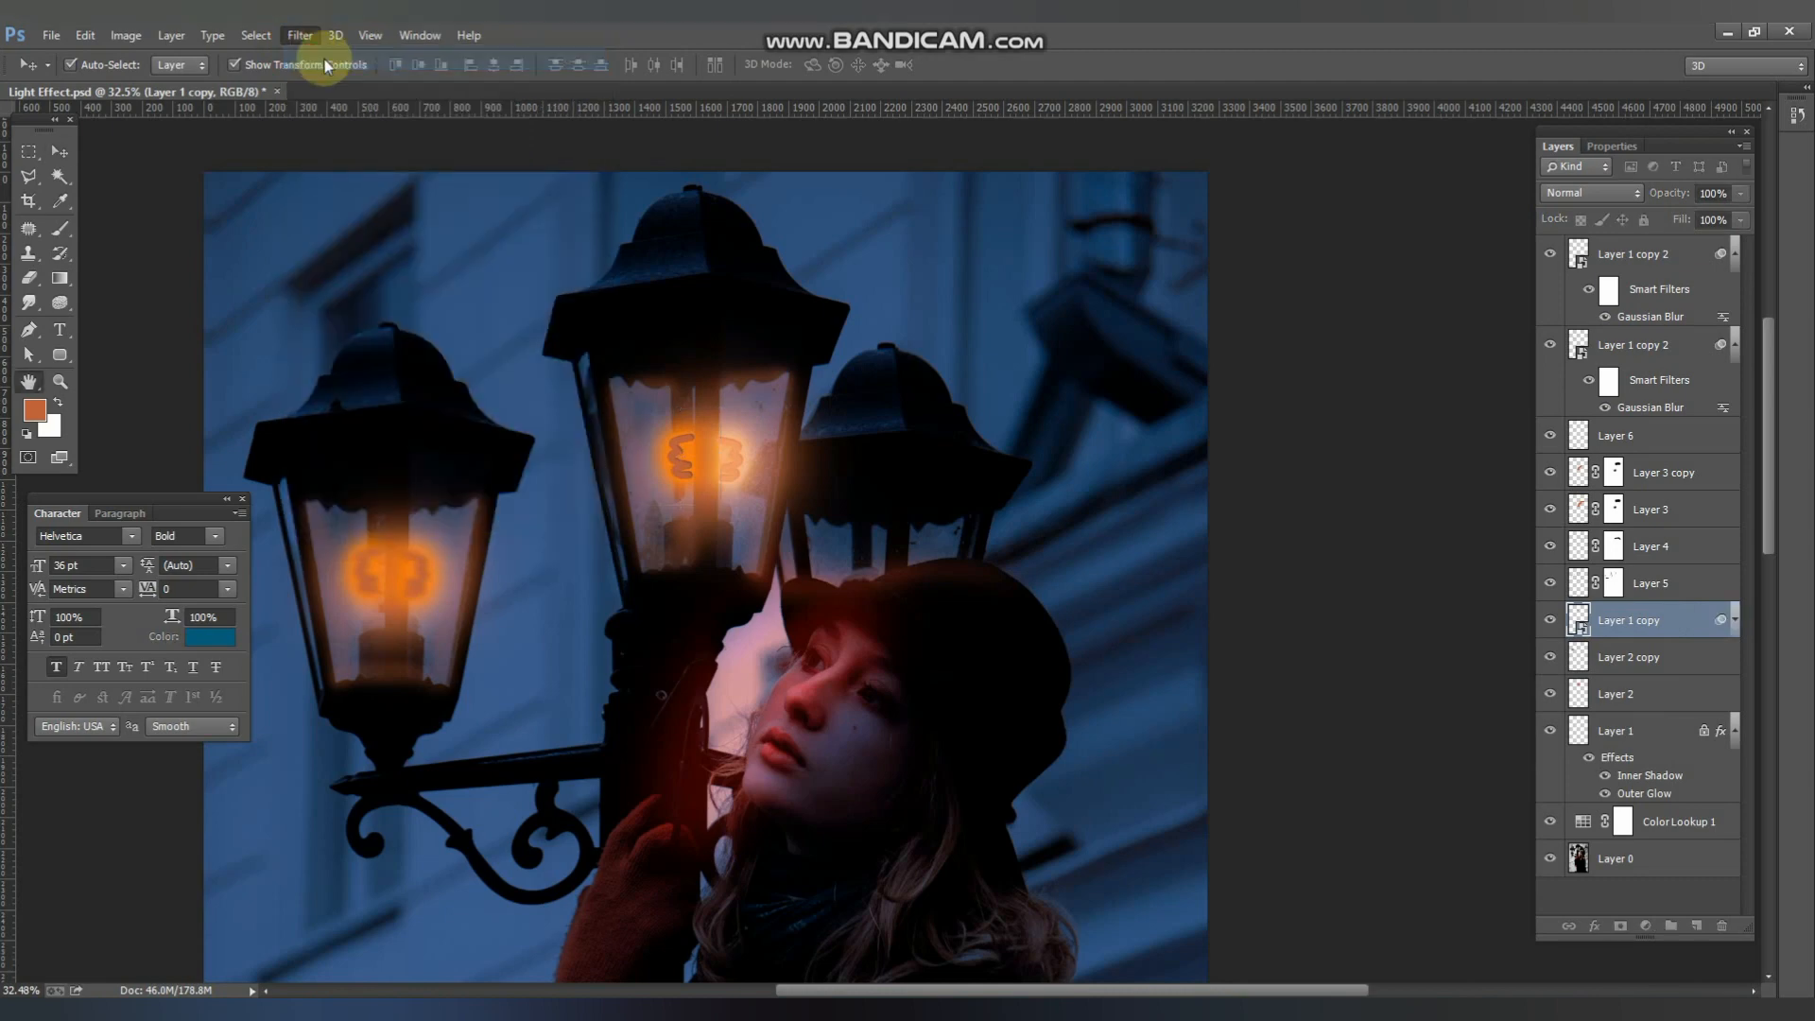
pyautogui.click(1438, 283)
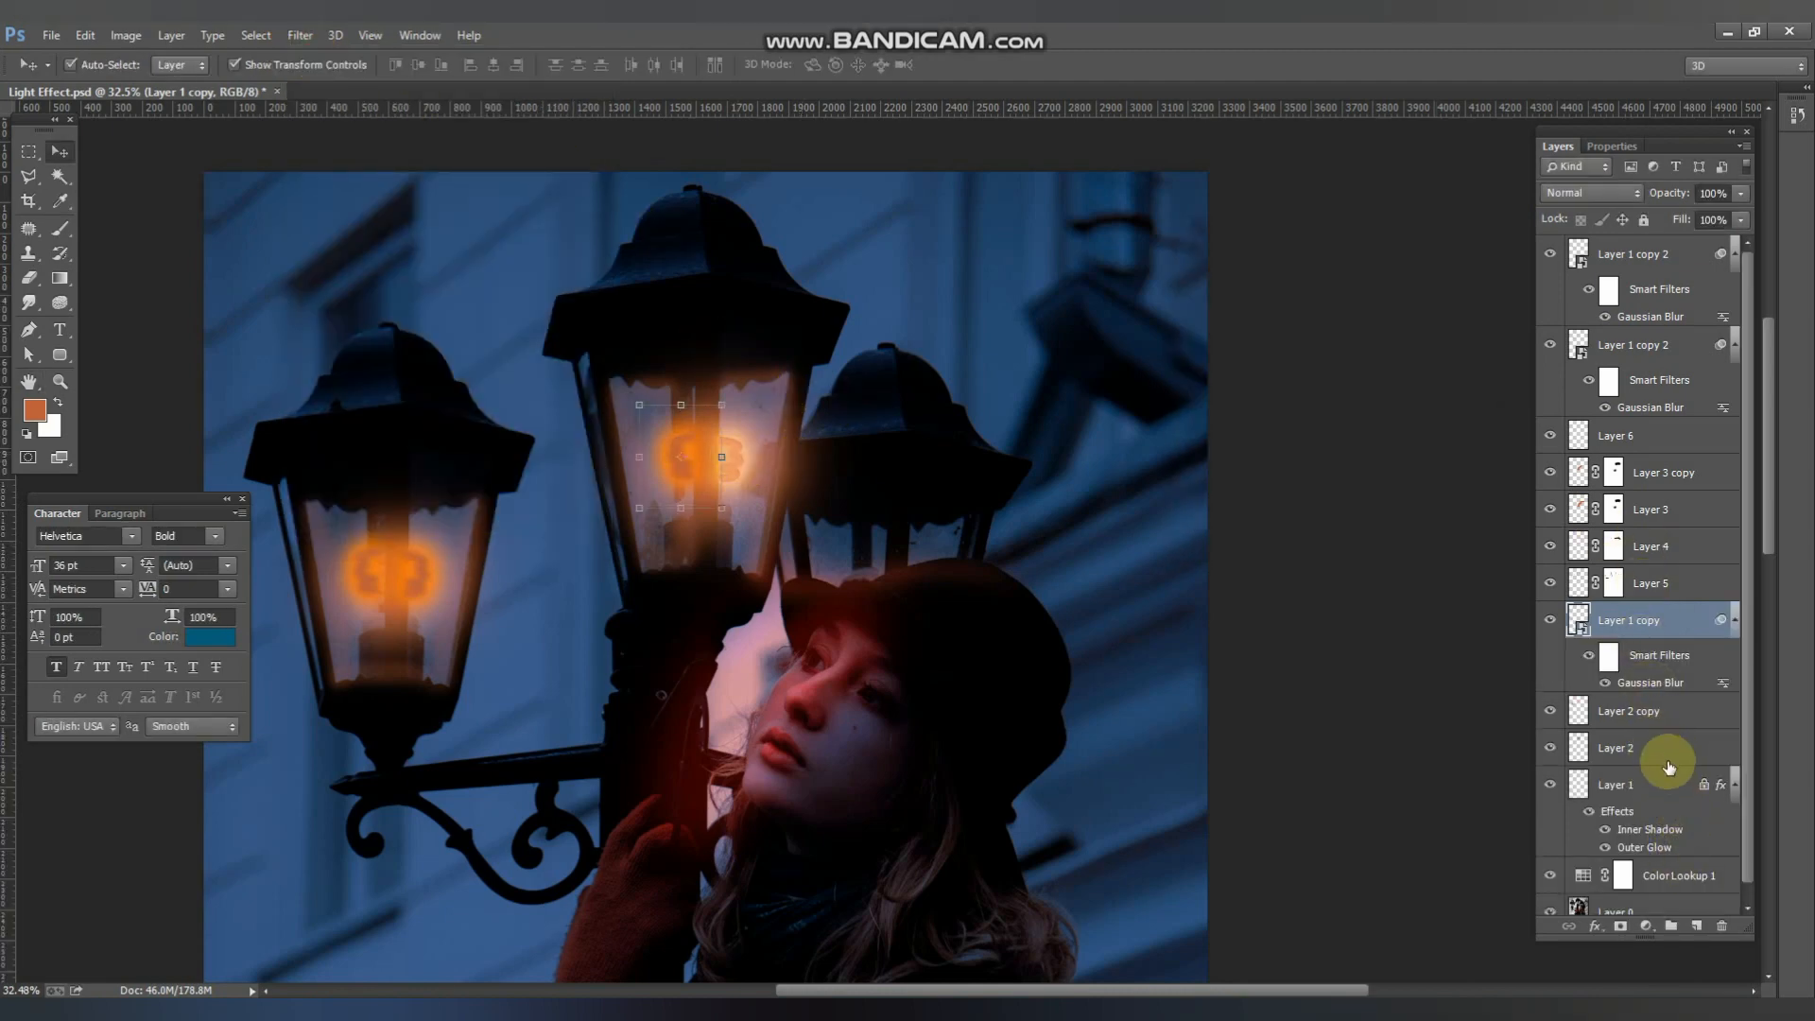
# - Move Layer 1, the middle lamp's second coil, above Layer 2, convert it to a smart object and apply a 9.6-pixel Gaussian Blur
pyautogui.click(1675, 788)
pyautogui.moveTo(1679, 789); pyautogui.dragTo(1639, 709)
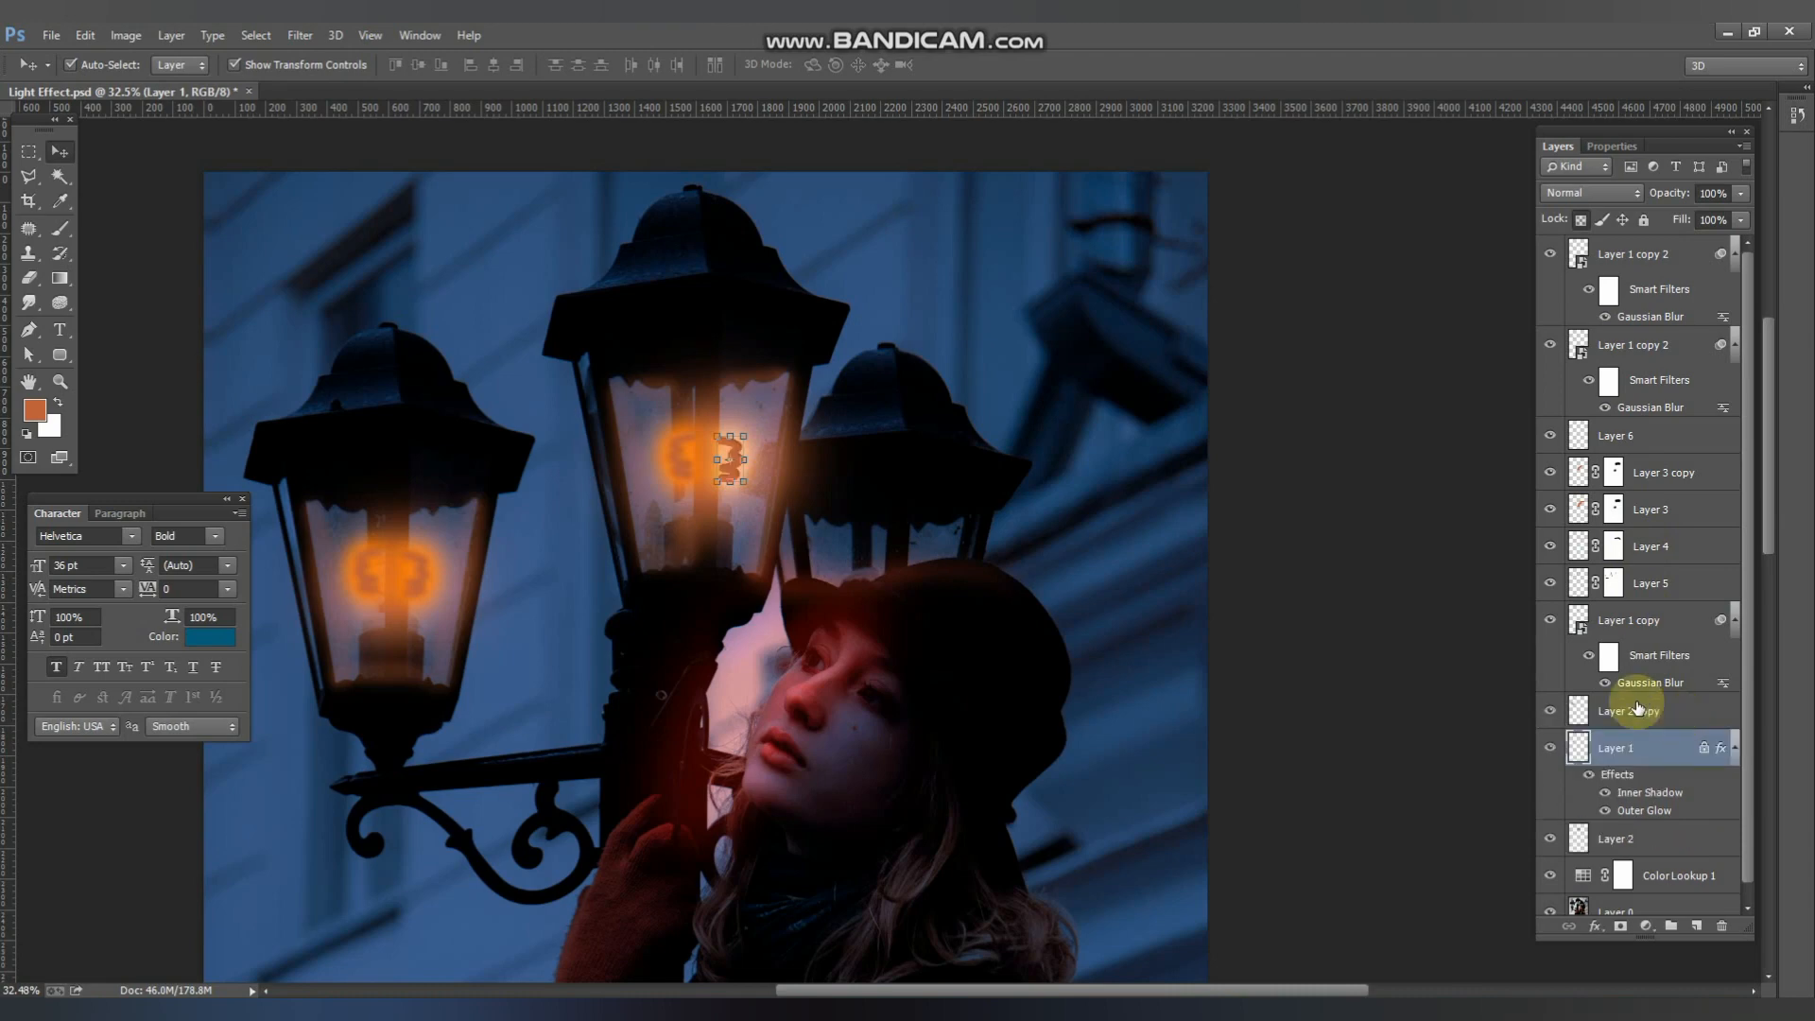
pyautogui.rightClick(1690, 760)
pyautogui.click(1376, 315)
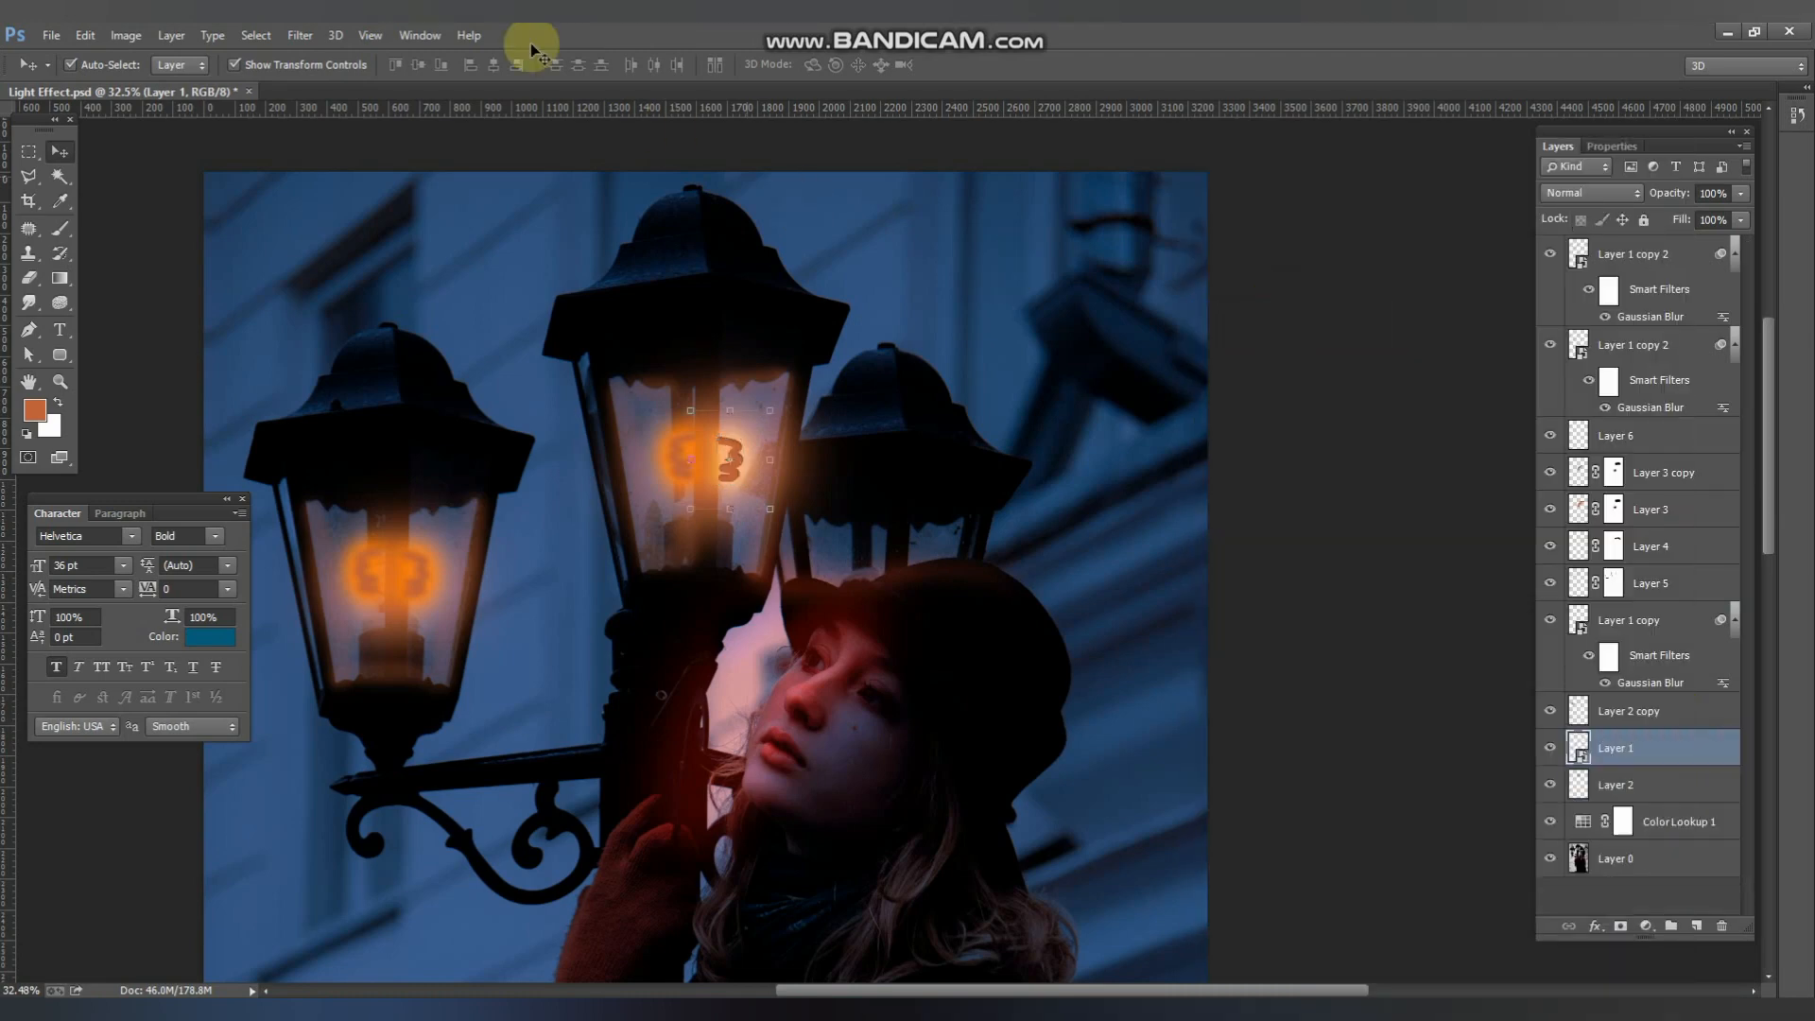
pyautogui.click(300, 35)
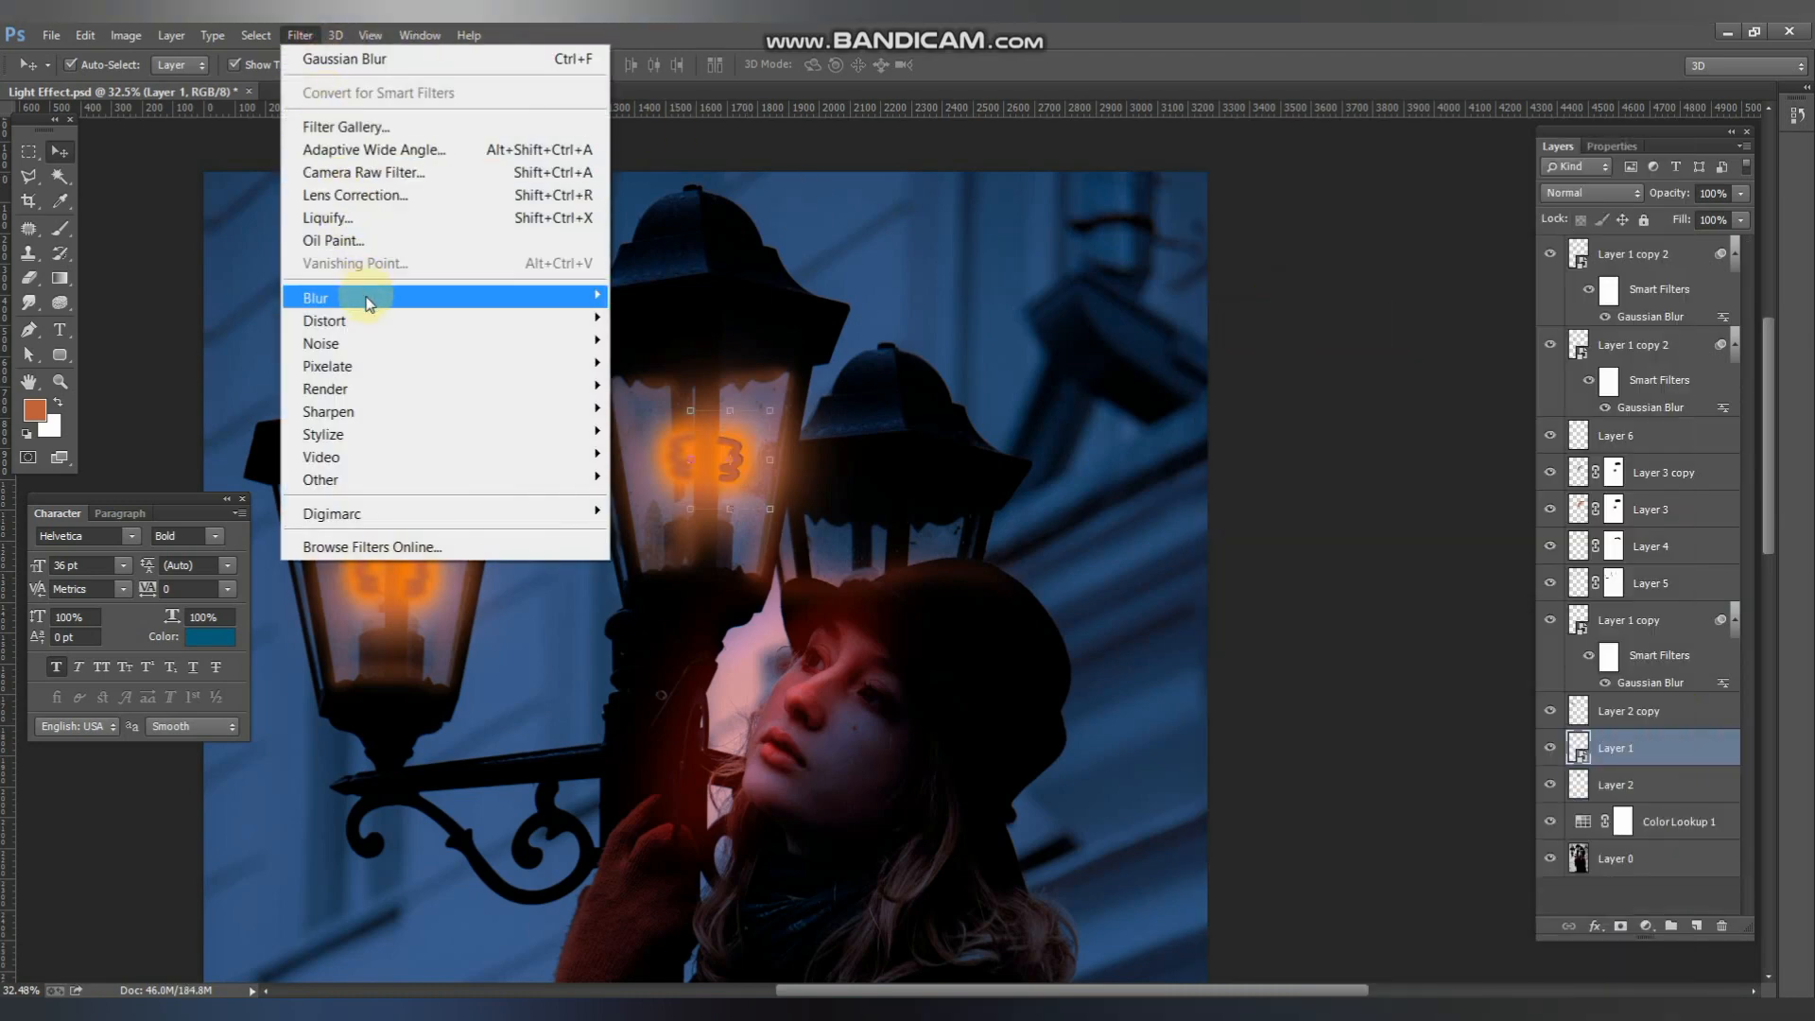
pyautogui.click(366, 298)
pyautogui.click(697, 468)
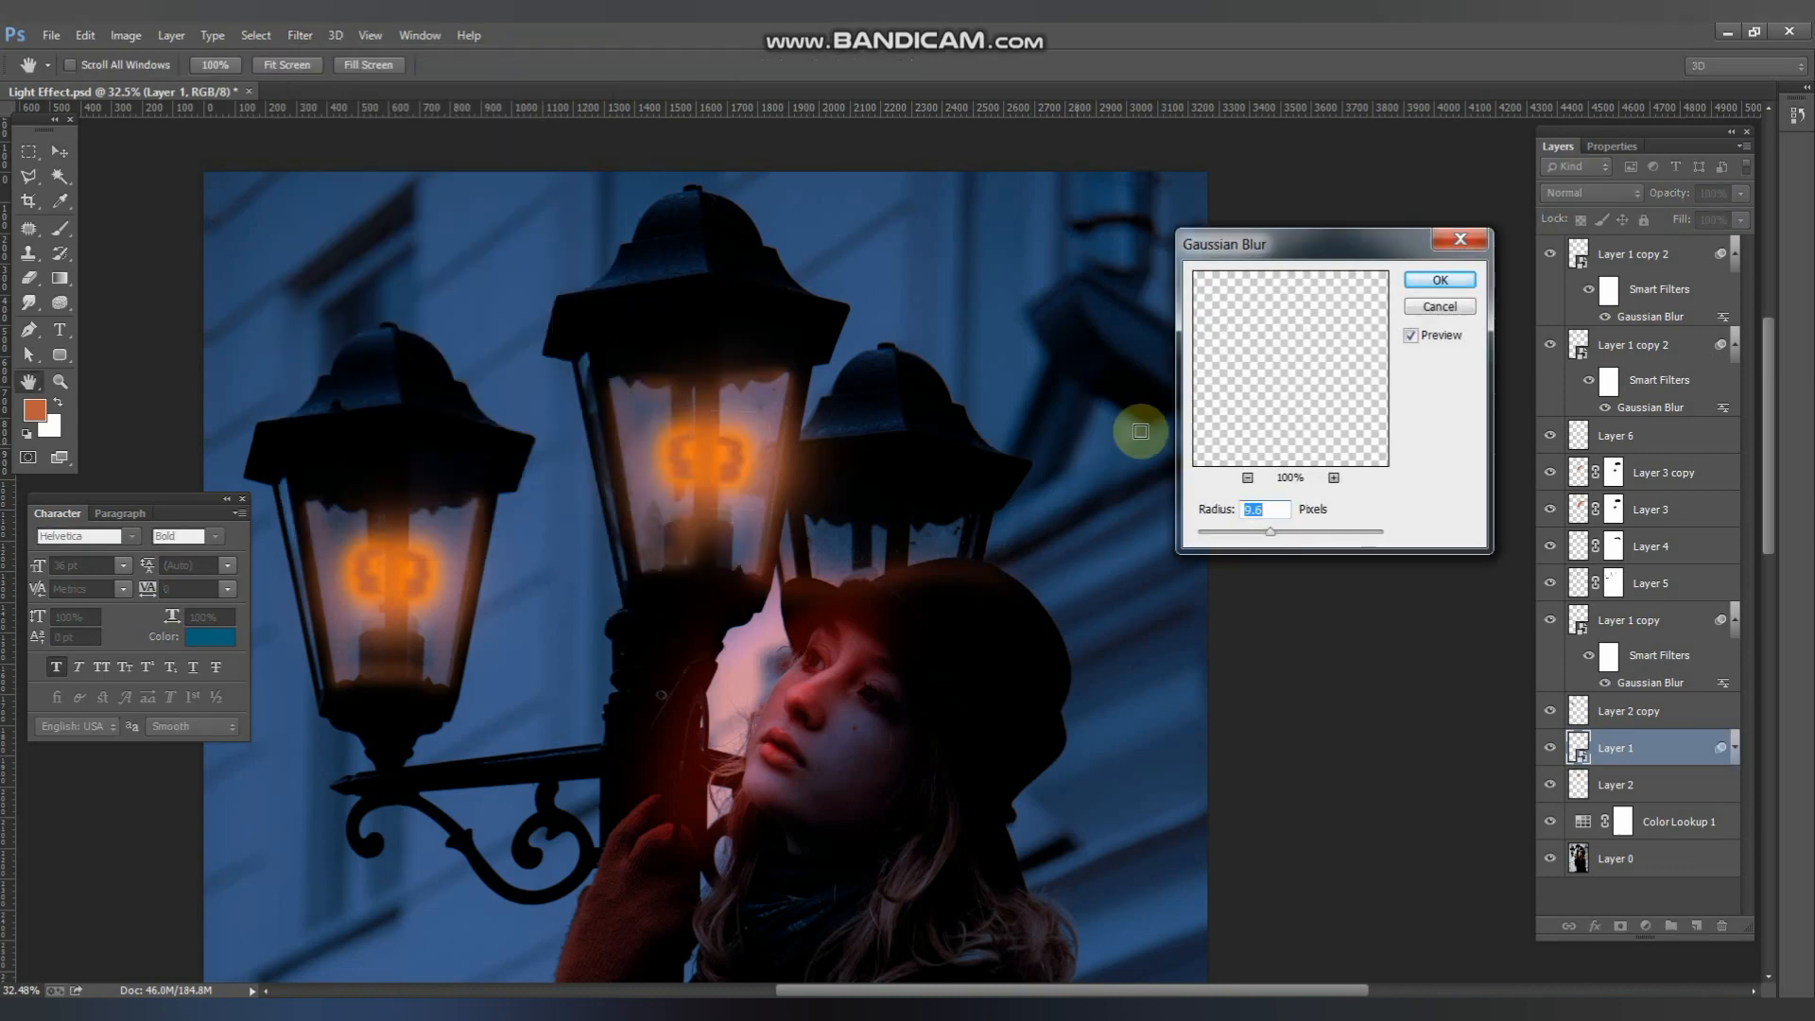
pyautogui.click(1446, 279)
# - Add a new layer on top of the stack and paint large soft orange glows at 42% opacity over both lit lamps
pyautogui.moveTo(714, 478); pyautogui.dragTo(931, 347)
pyautogui.click(1662, 289)
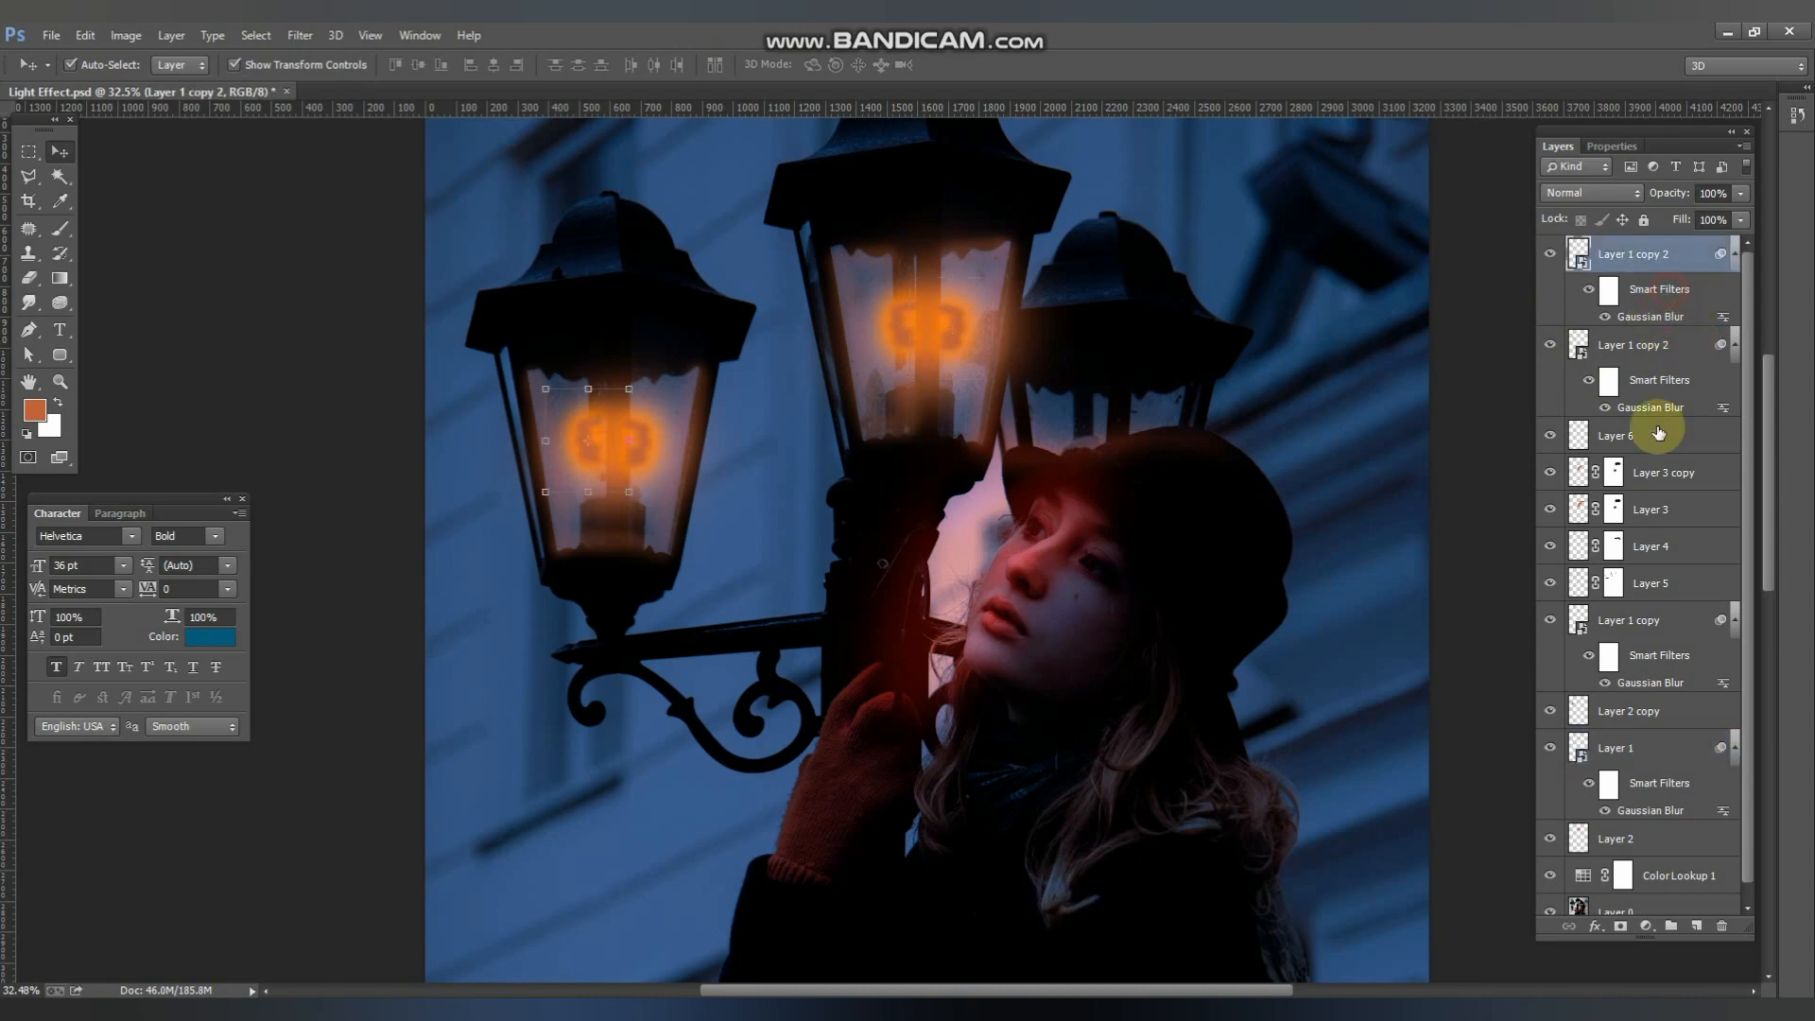
pyautogui.click(1697, 929)
pyautogui.press('b')
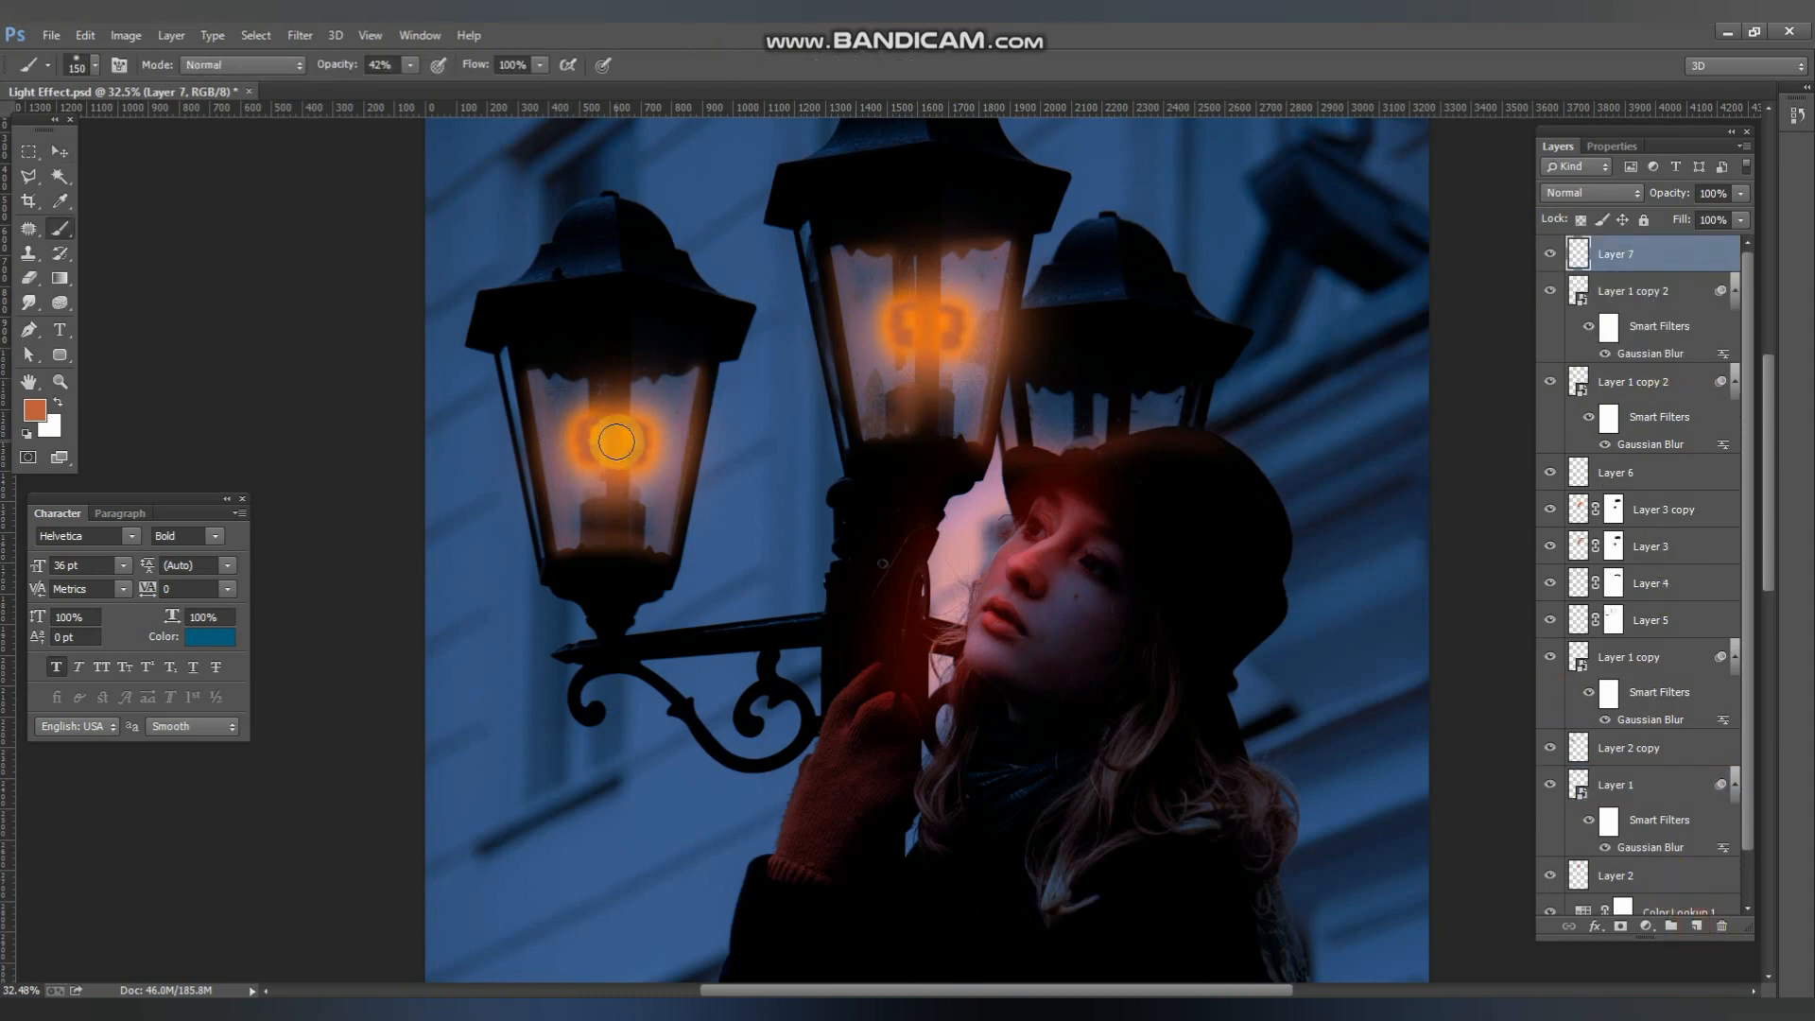
pyautogui.click(602, 450)
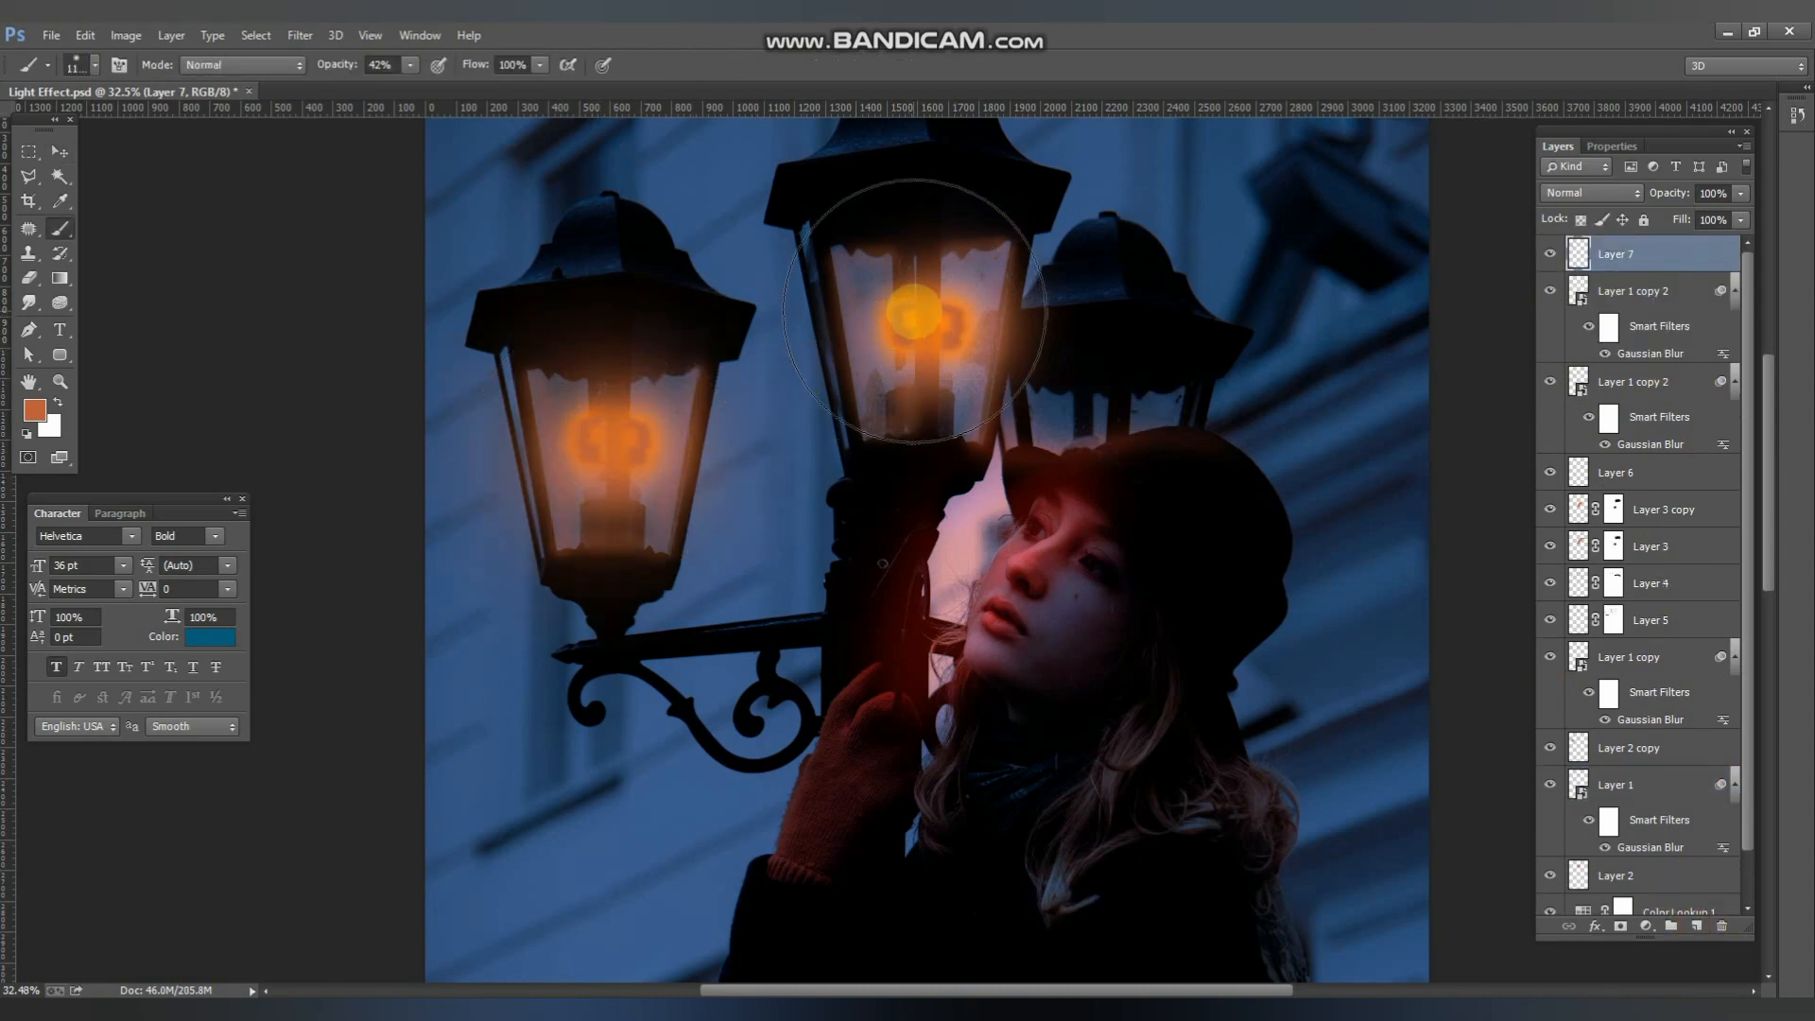
pyautogui.click(920, 314)
pyautogui.click(908, 339)
pyautogui.click(604, 450)
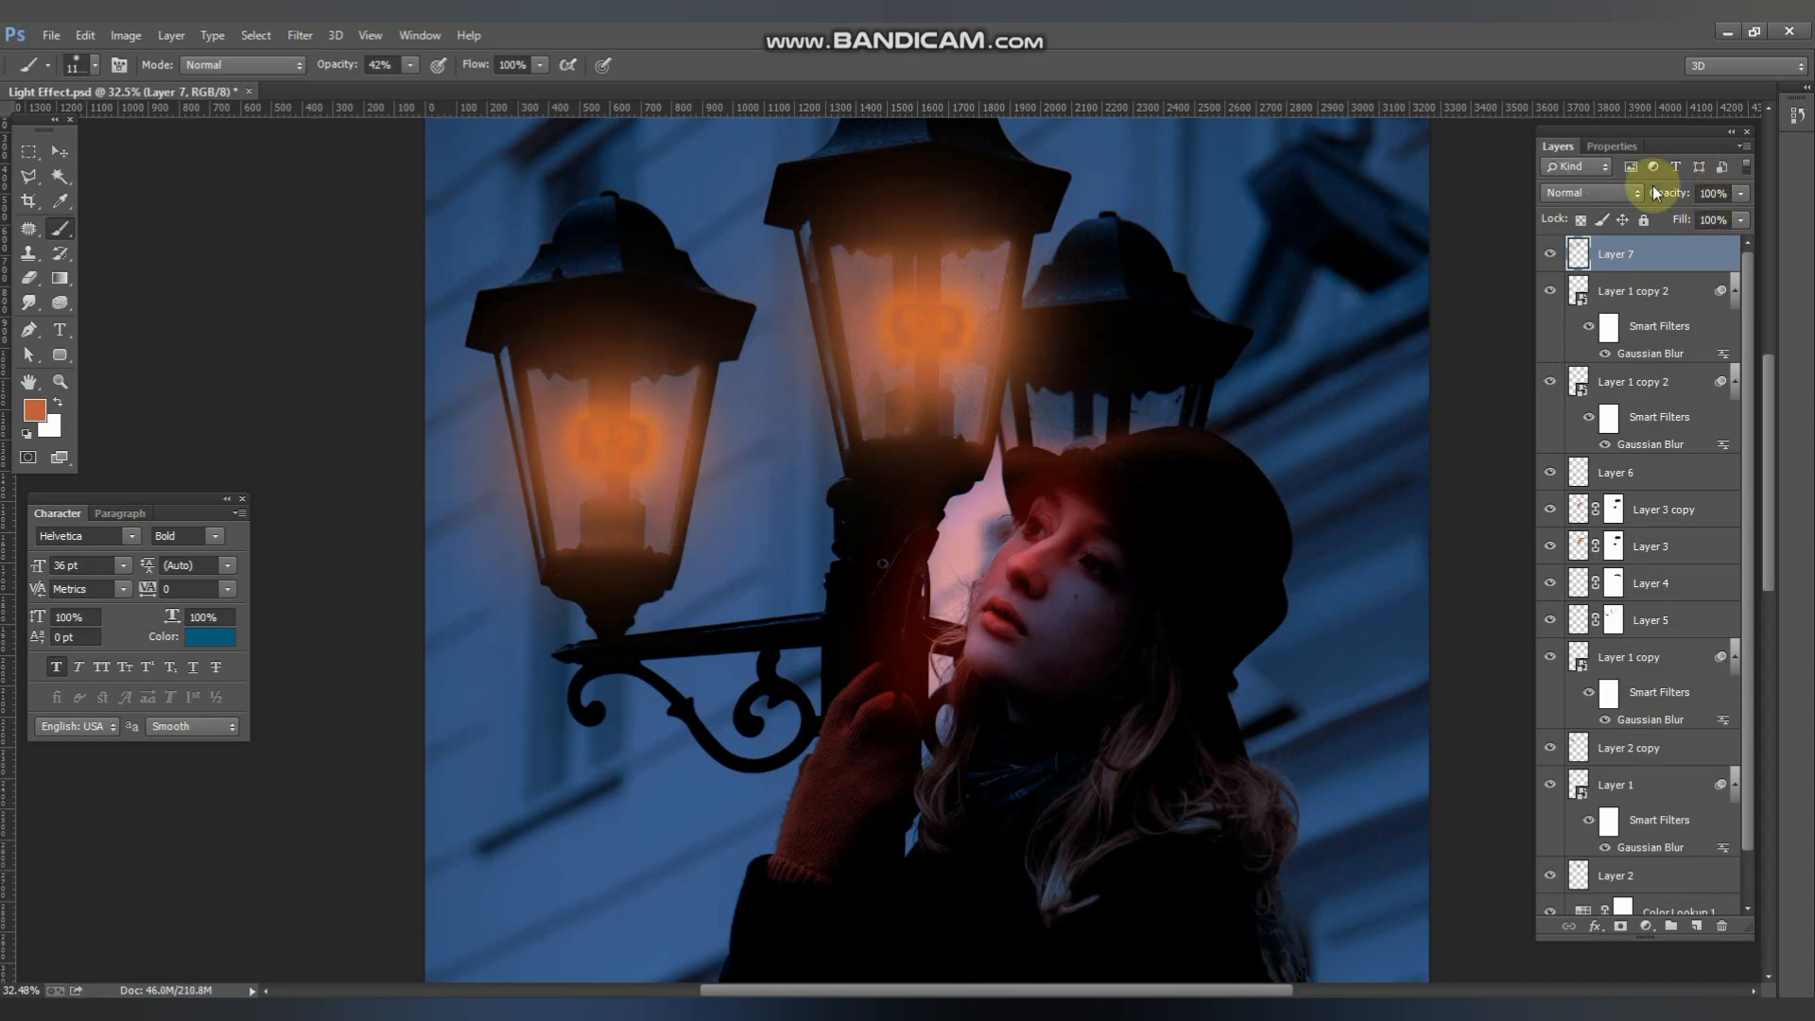
# - Set the new glow layer's blend mode to Color Dodge, deselect it, and save the document
pyautogui.click(1561, 195)
pyautogui.click(1562, 194)
pyautogui.press('Down')
pyautogui.press('Down')
pyautogui.press('Down')
pyautogui.press('Down')
pyautogui.press('Down')
pyautogui.press('Down')
pyautogui.press('Down')
pyautogui.press('Down')
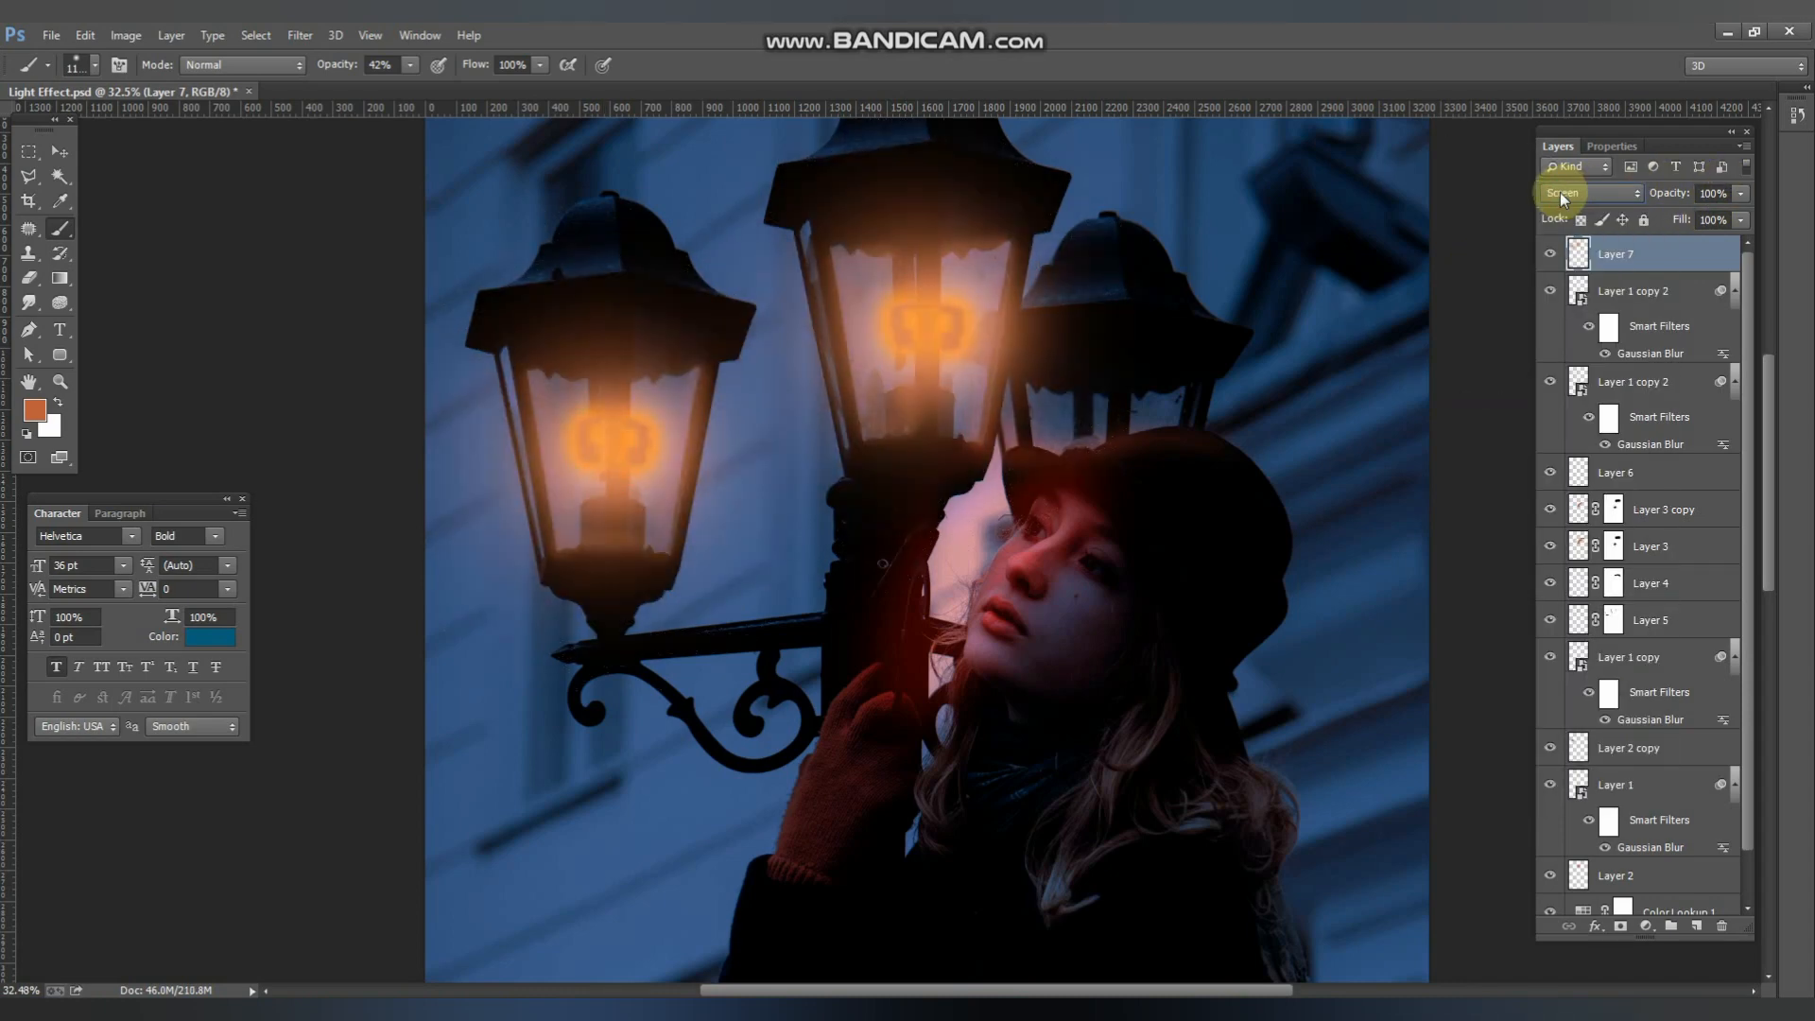
pyautogui.press('Down')
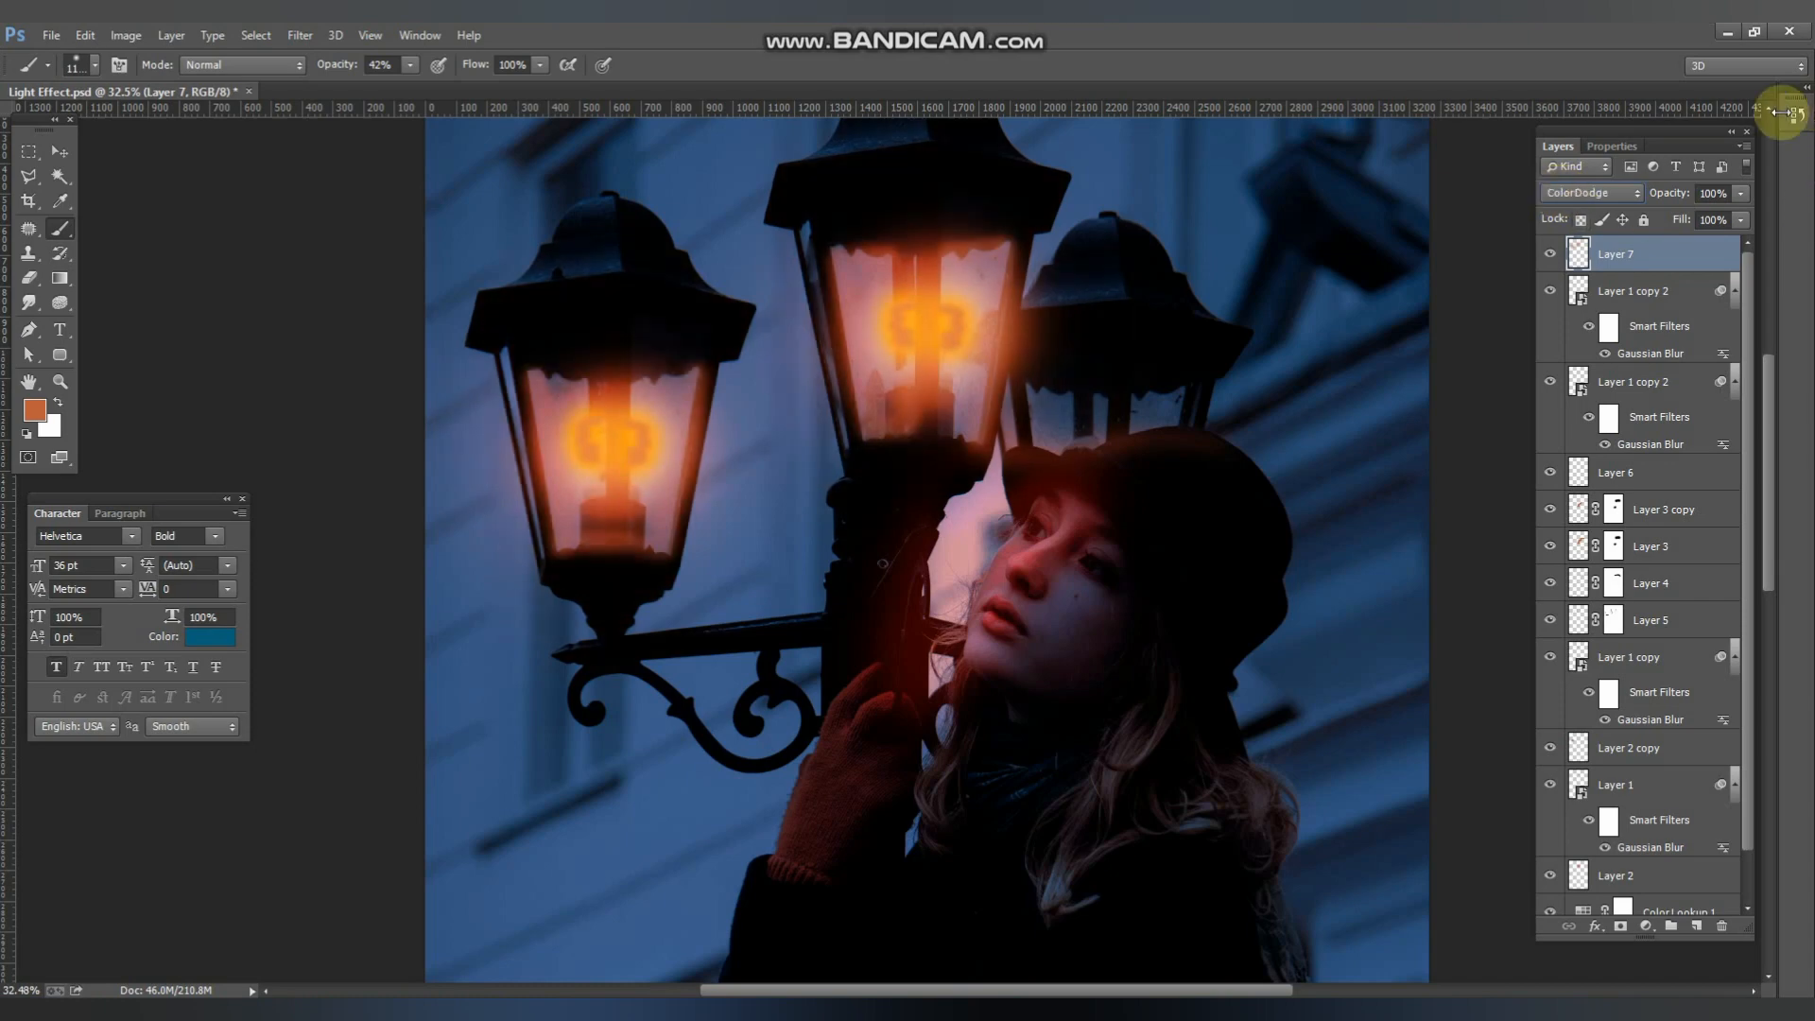
pyautogui.click(58, 152)
pyautogui.click(416, 308)
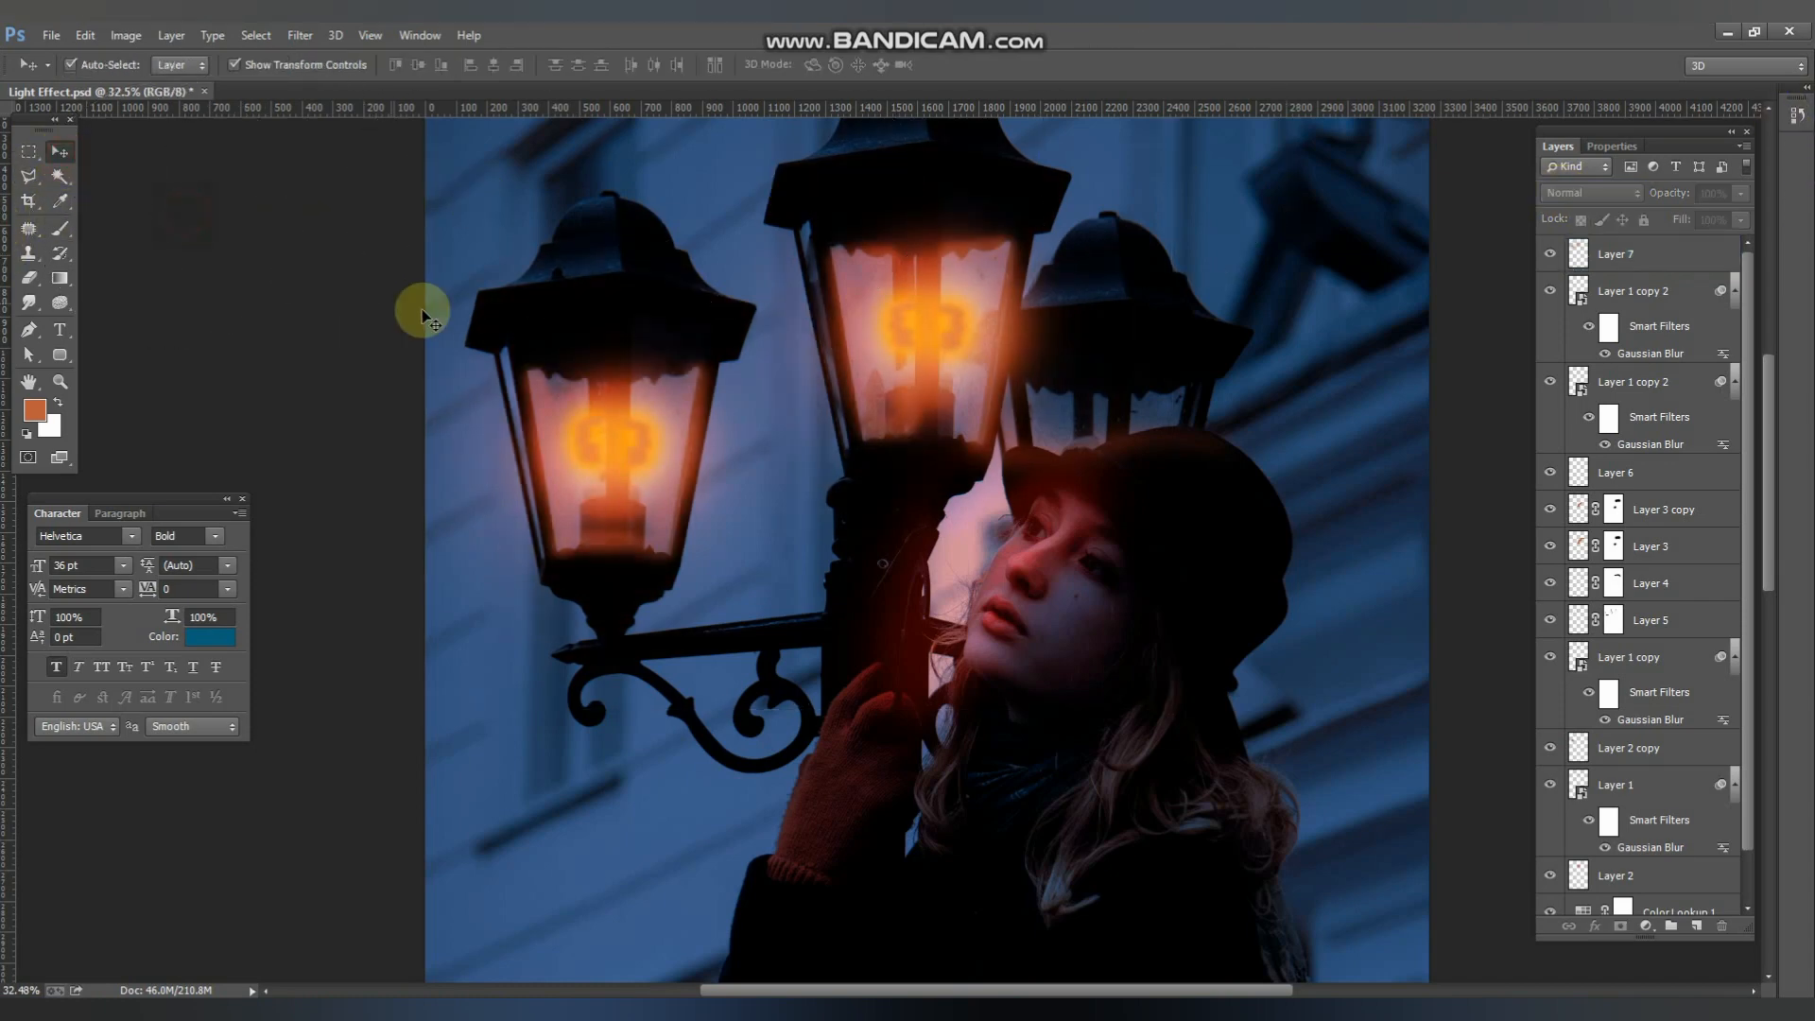
pyautogui.hotkey('ctrl', 's')
# - Add a new layer above Layer 1 and paint a soft orange glow at 42% opacity between the left and middle lamps
pyautogui.press('b')
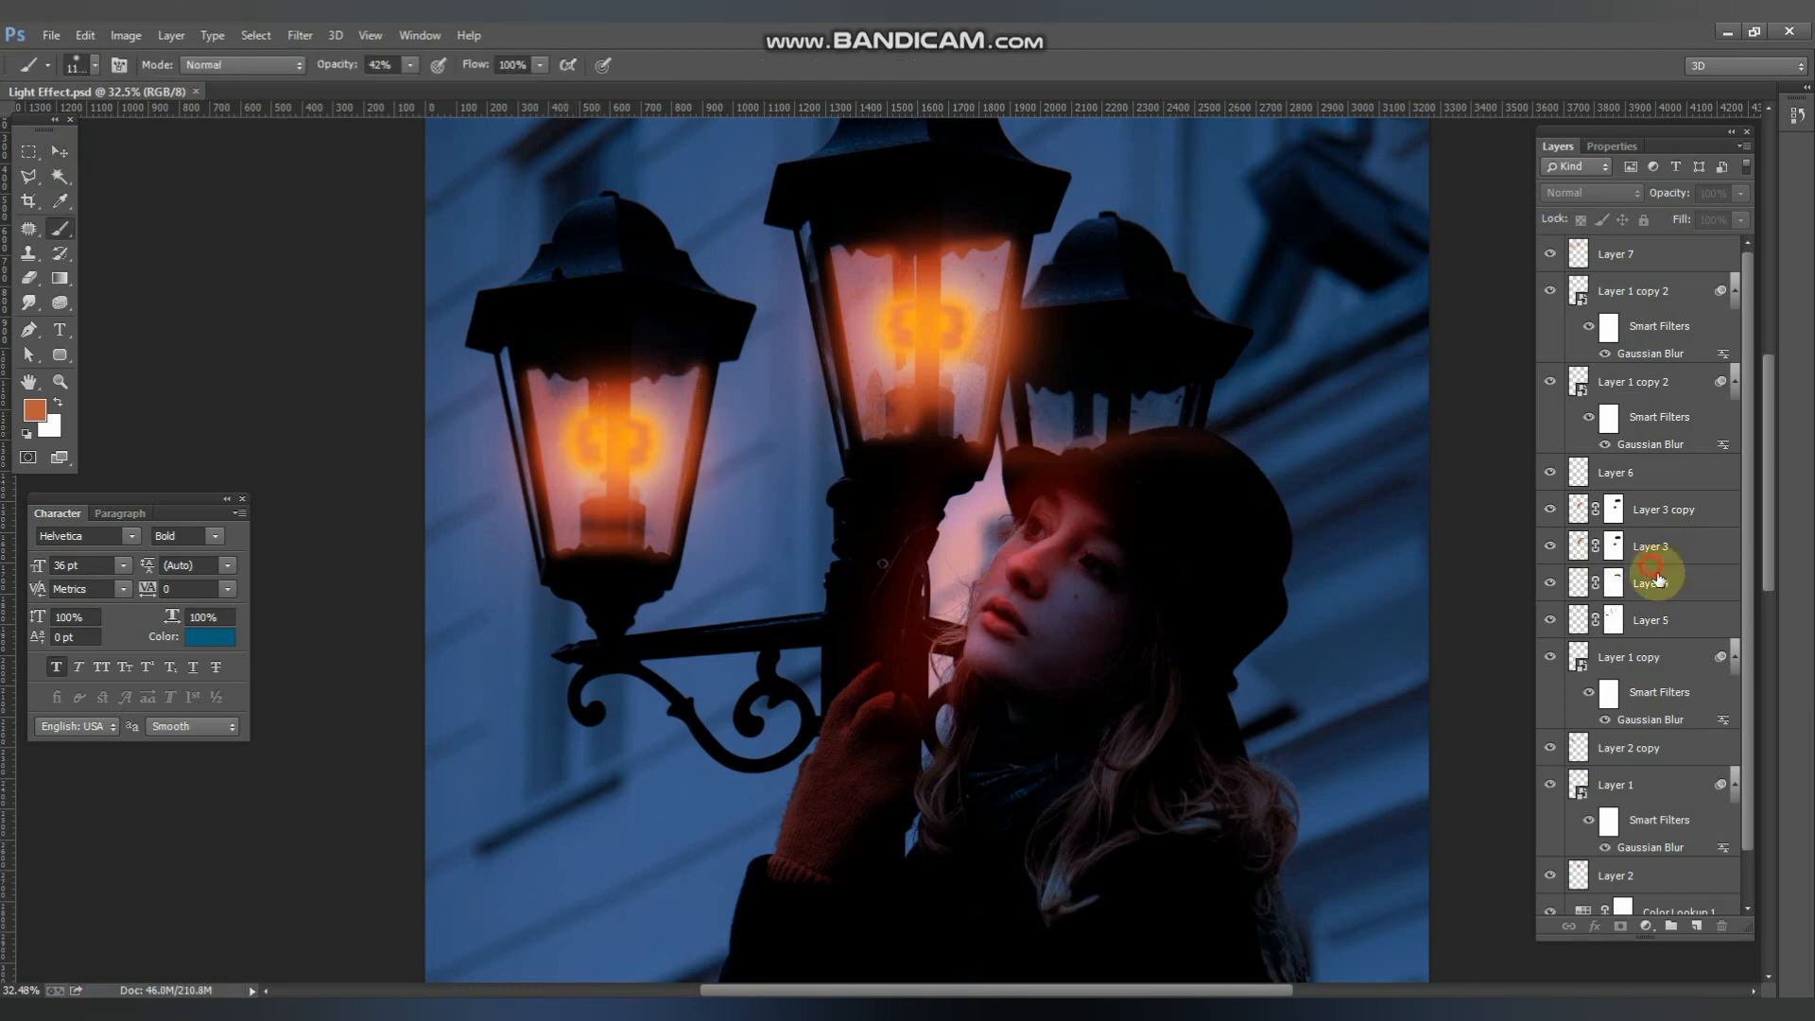
pyautogui.click(1656, 578)
pyautogui.click(1660, 796)
pyautogui.click(1694, 927)
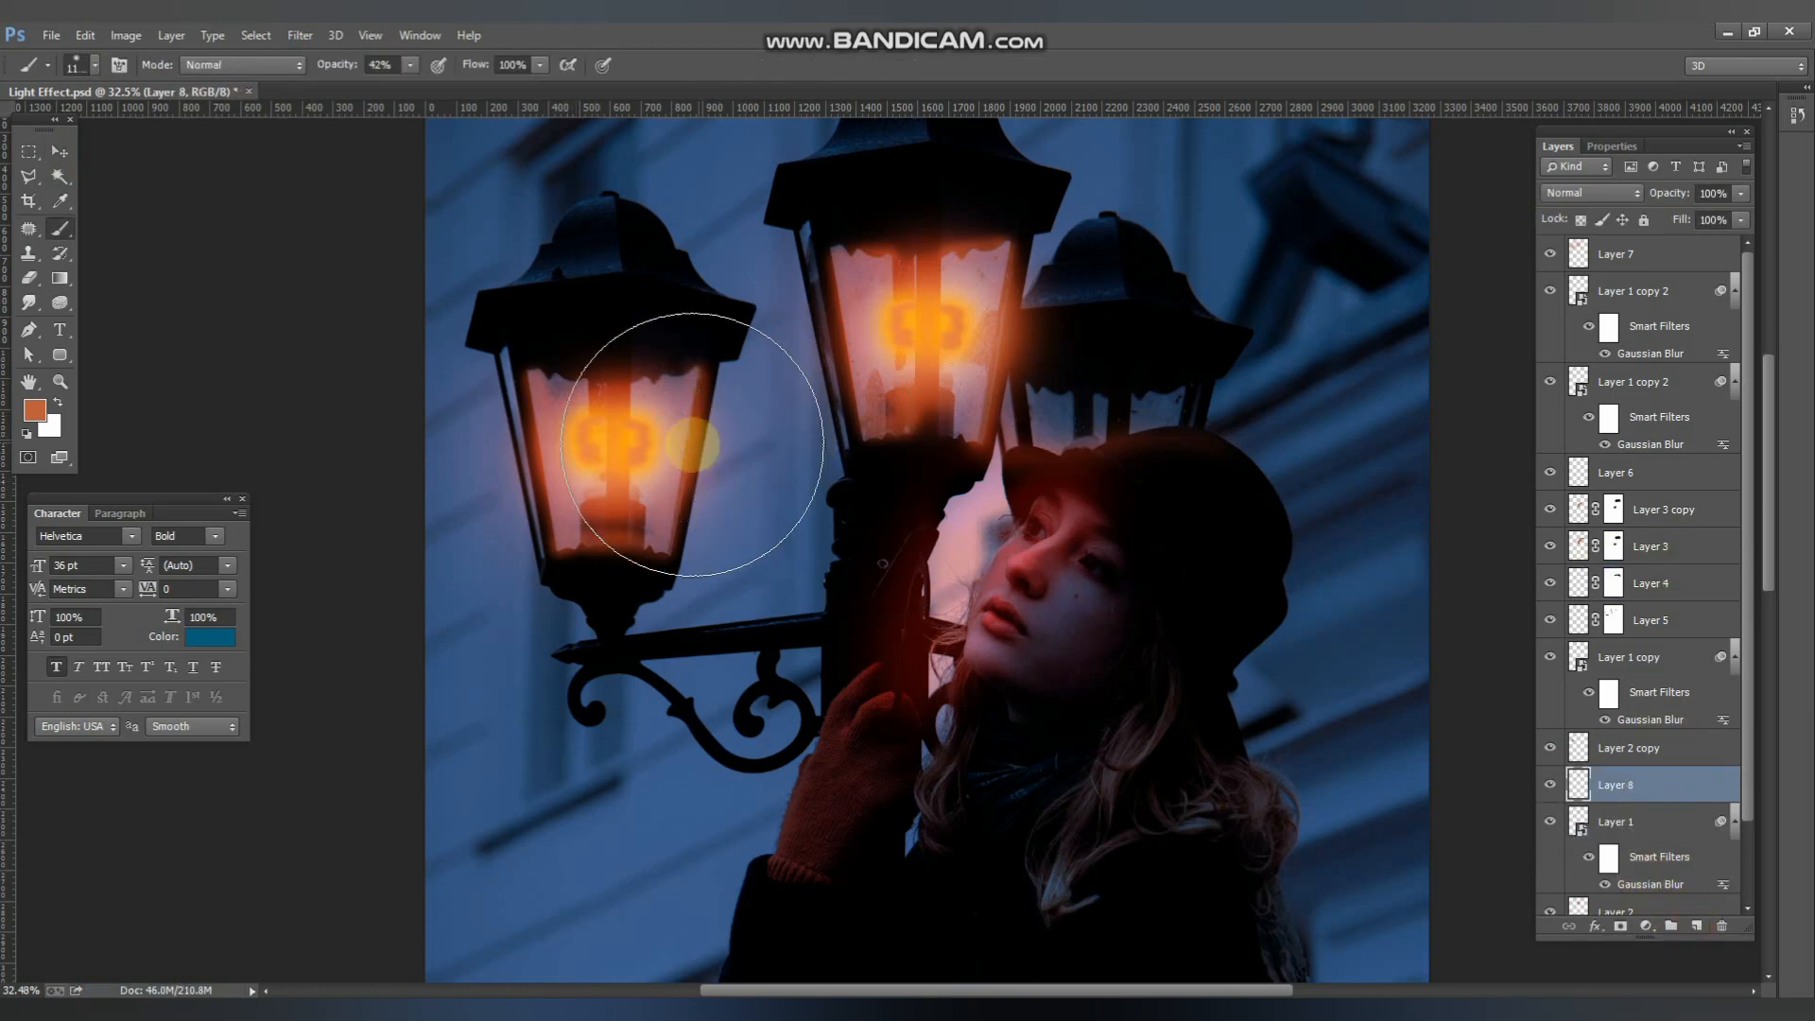
pyautogui.click(649, 464)
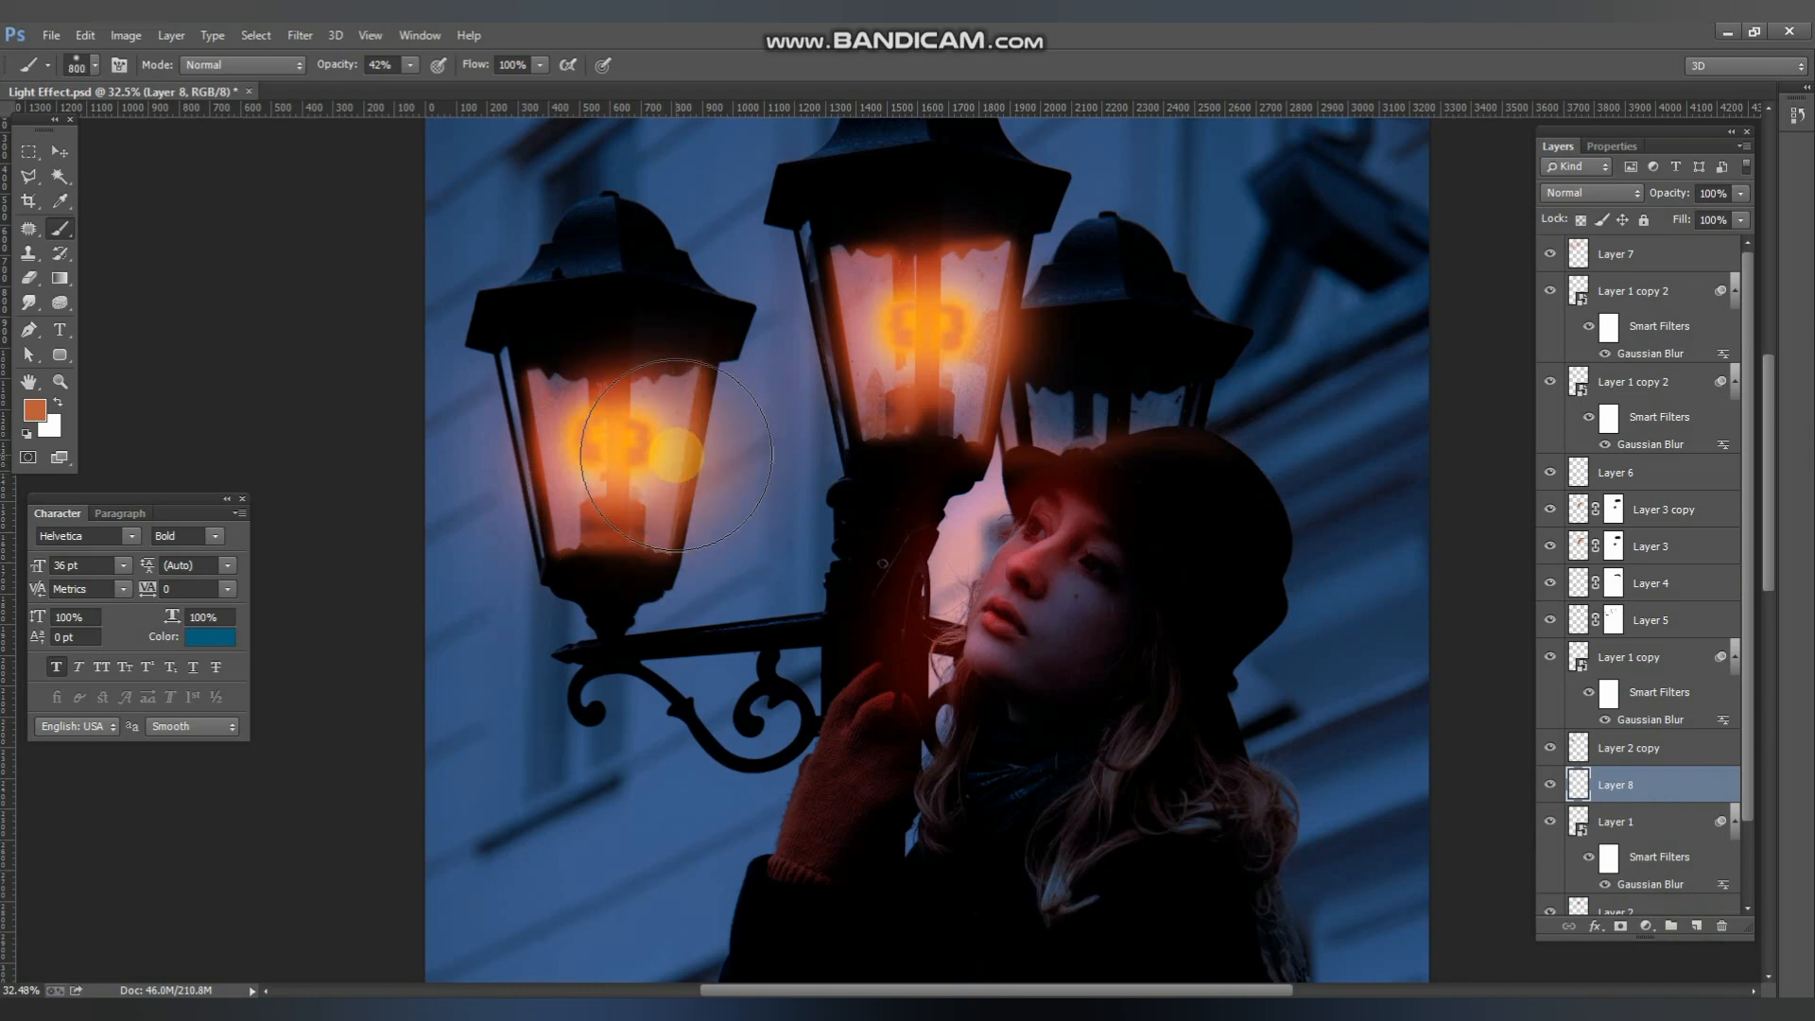
pyautogui.click(726, 467)
pyautogui.click(734, 463)
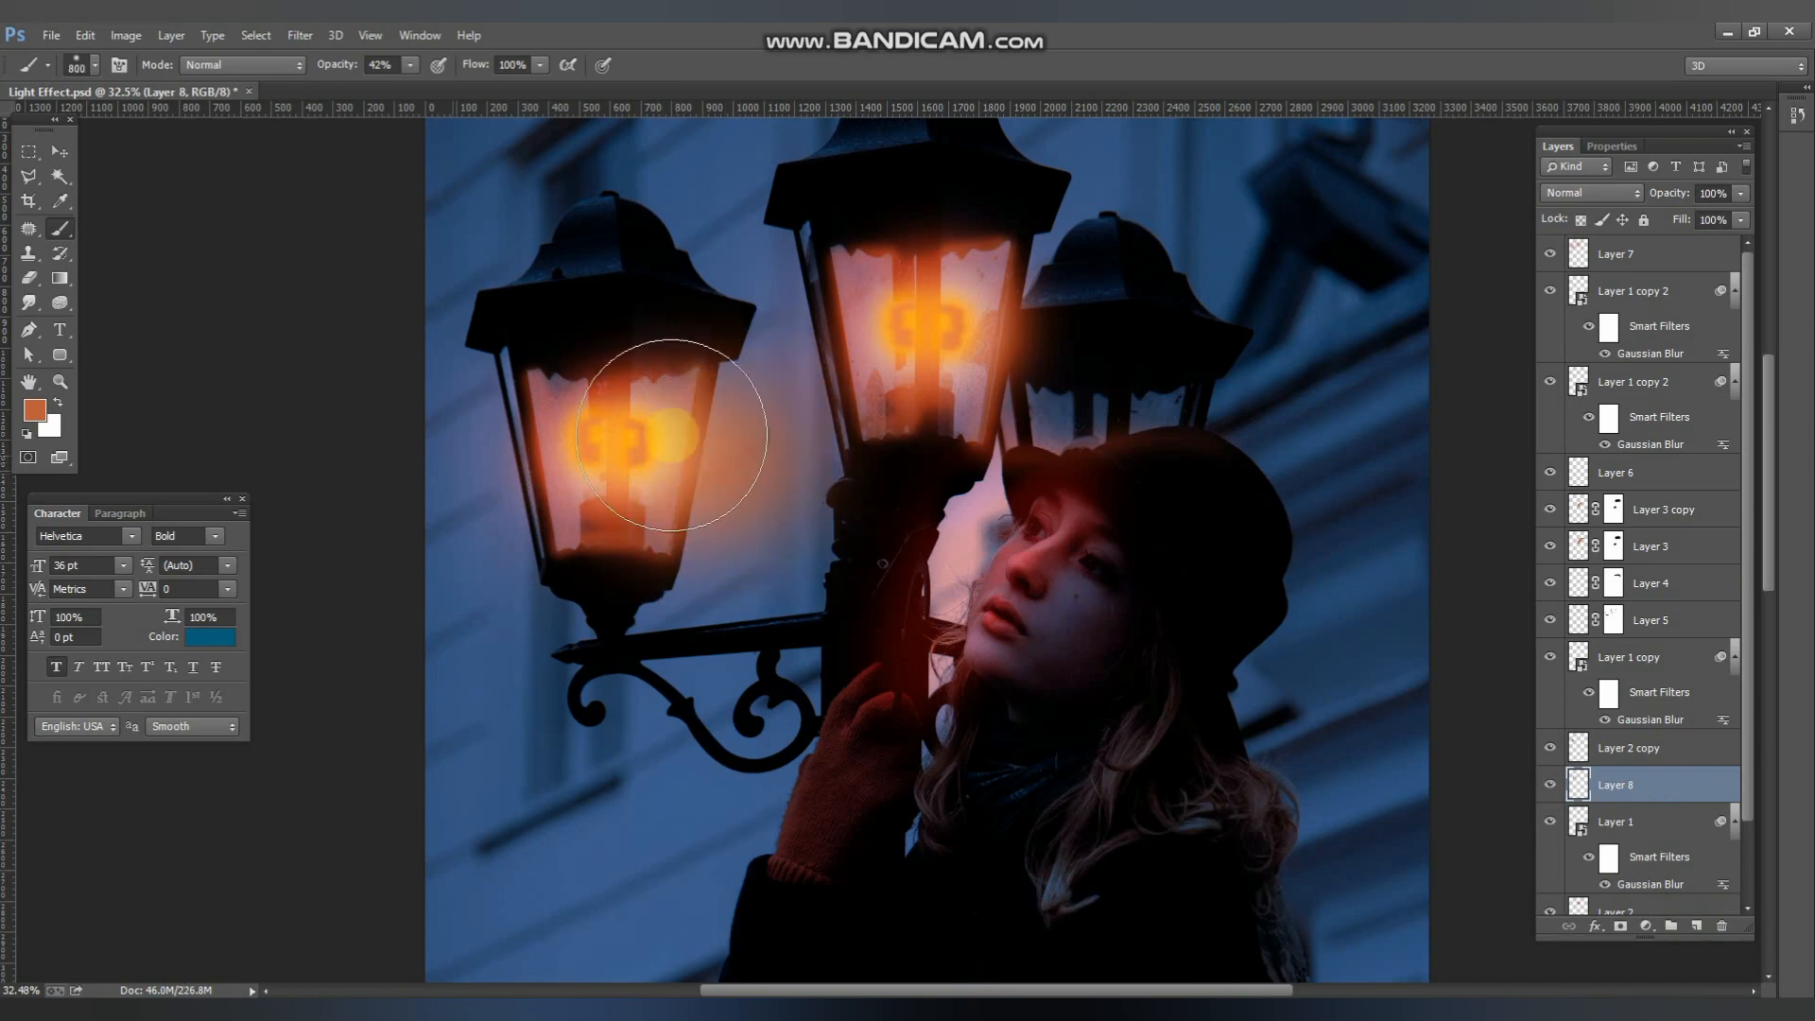
pyautogui.click(840, 393)
pyautogui.click(841, 393)
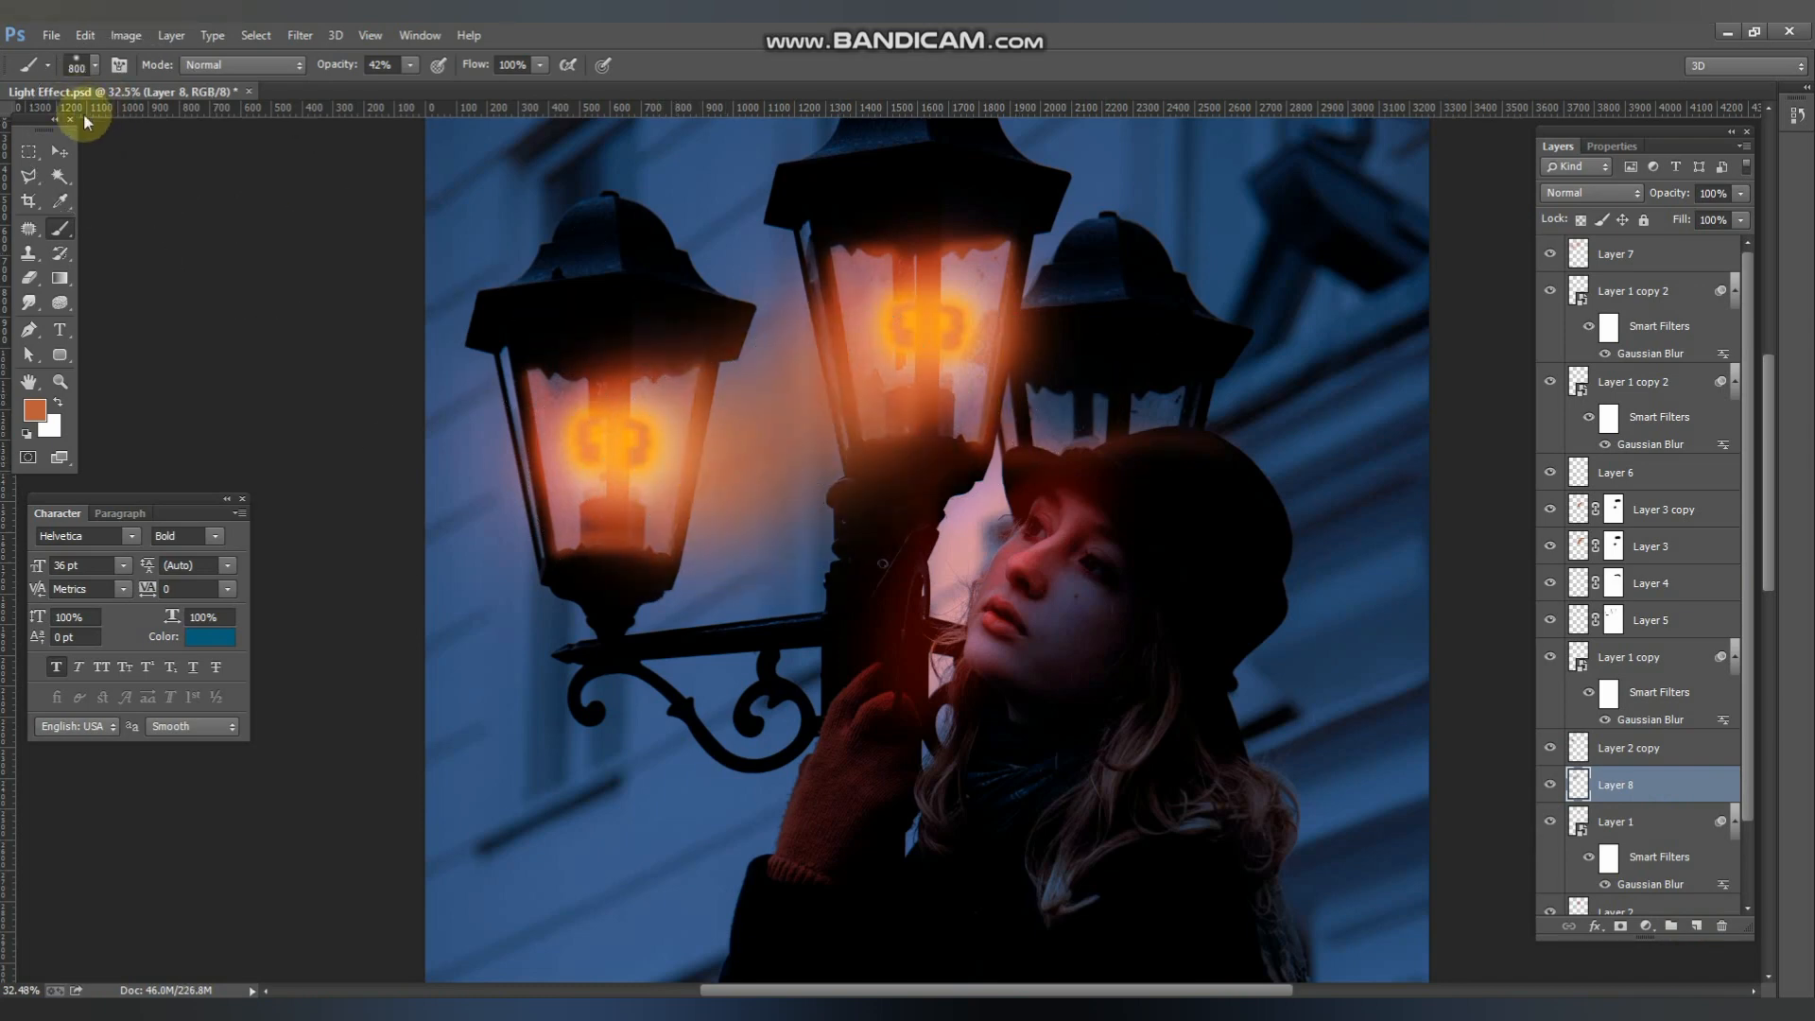
# - Try several blend modes on the glow layer between the lamps, settle on Hard Light, and deselect the layer
pyautogui.click(59, 152)
pyautogui.scroll(-2, 1591, 196)
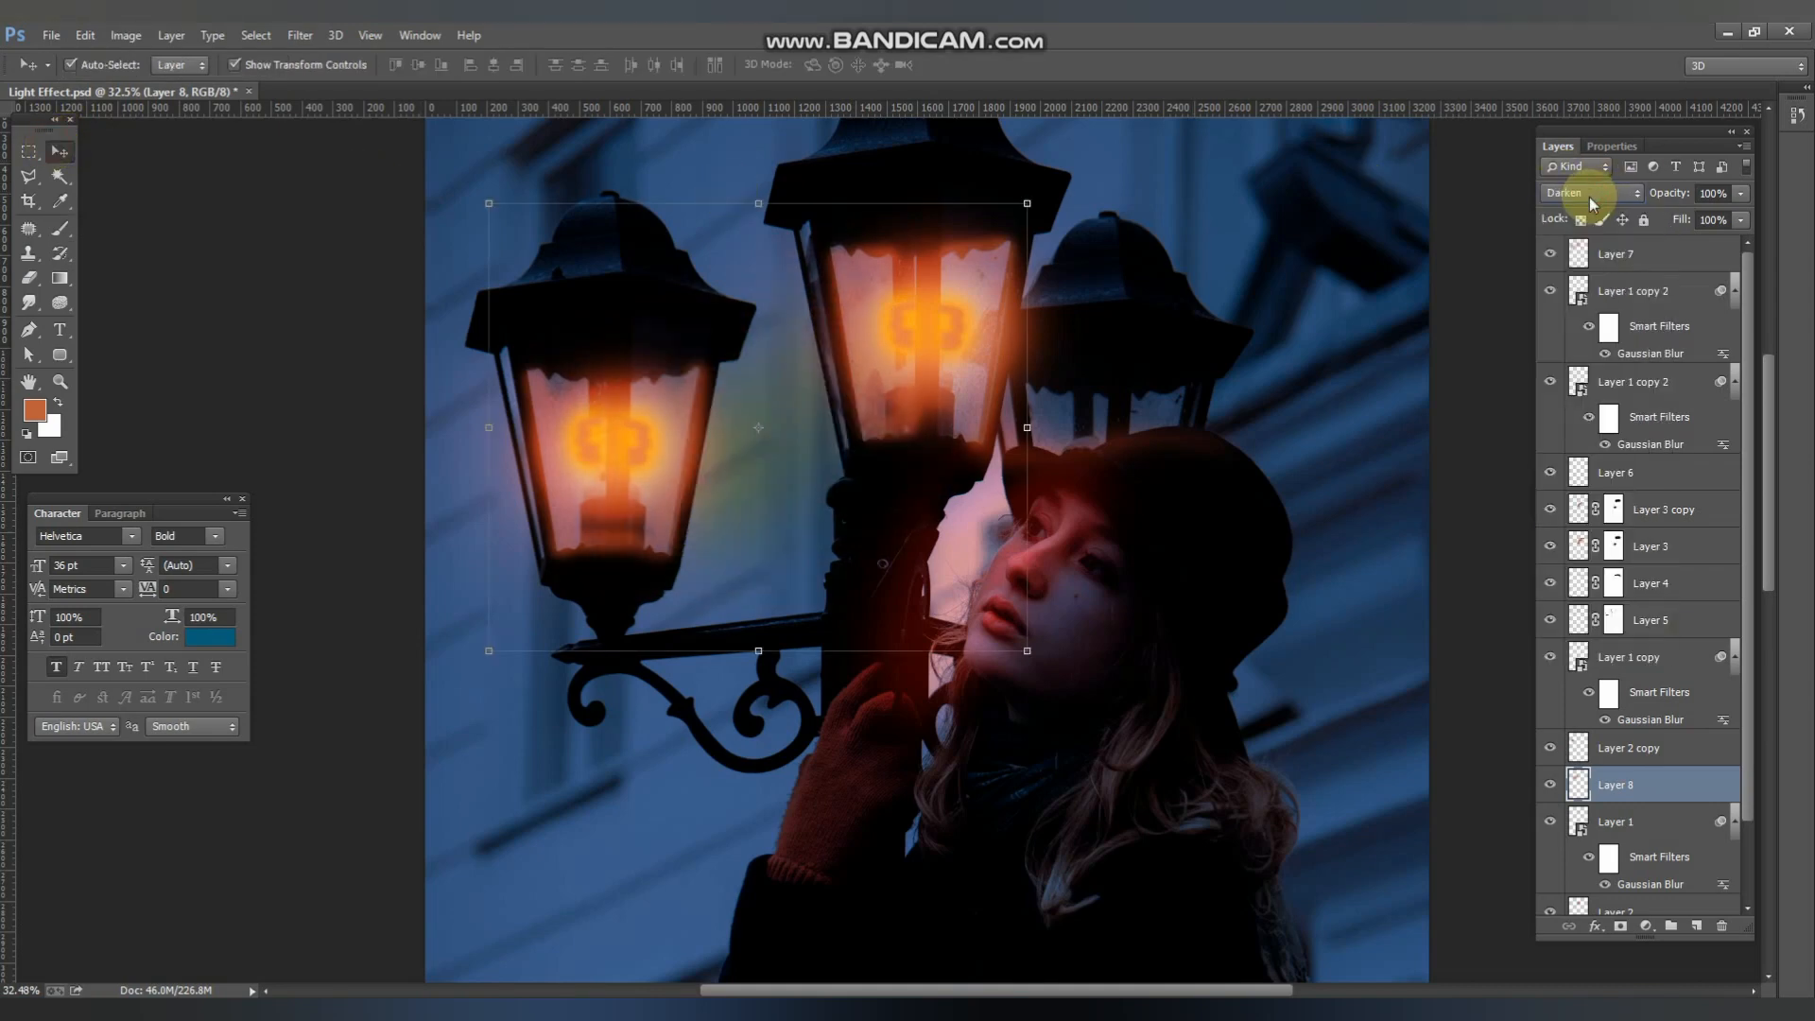
pyautogui.scroll(-7, 1590, 196)
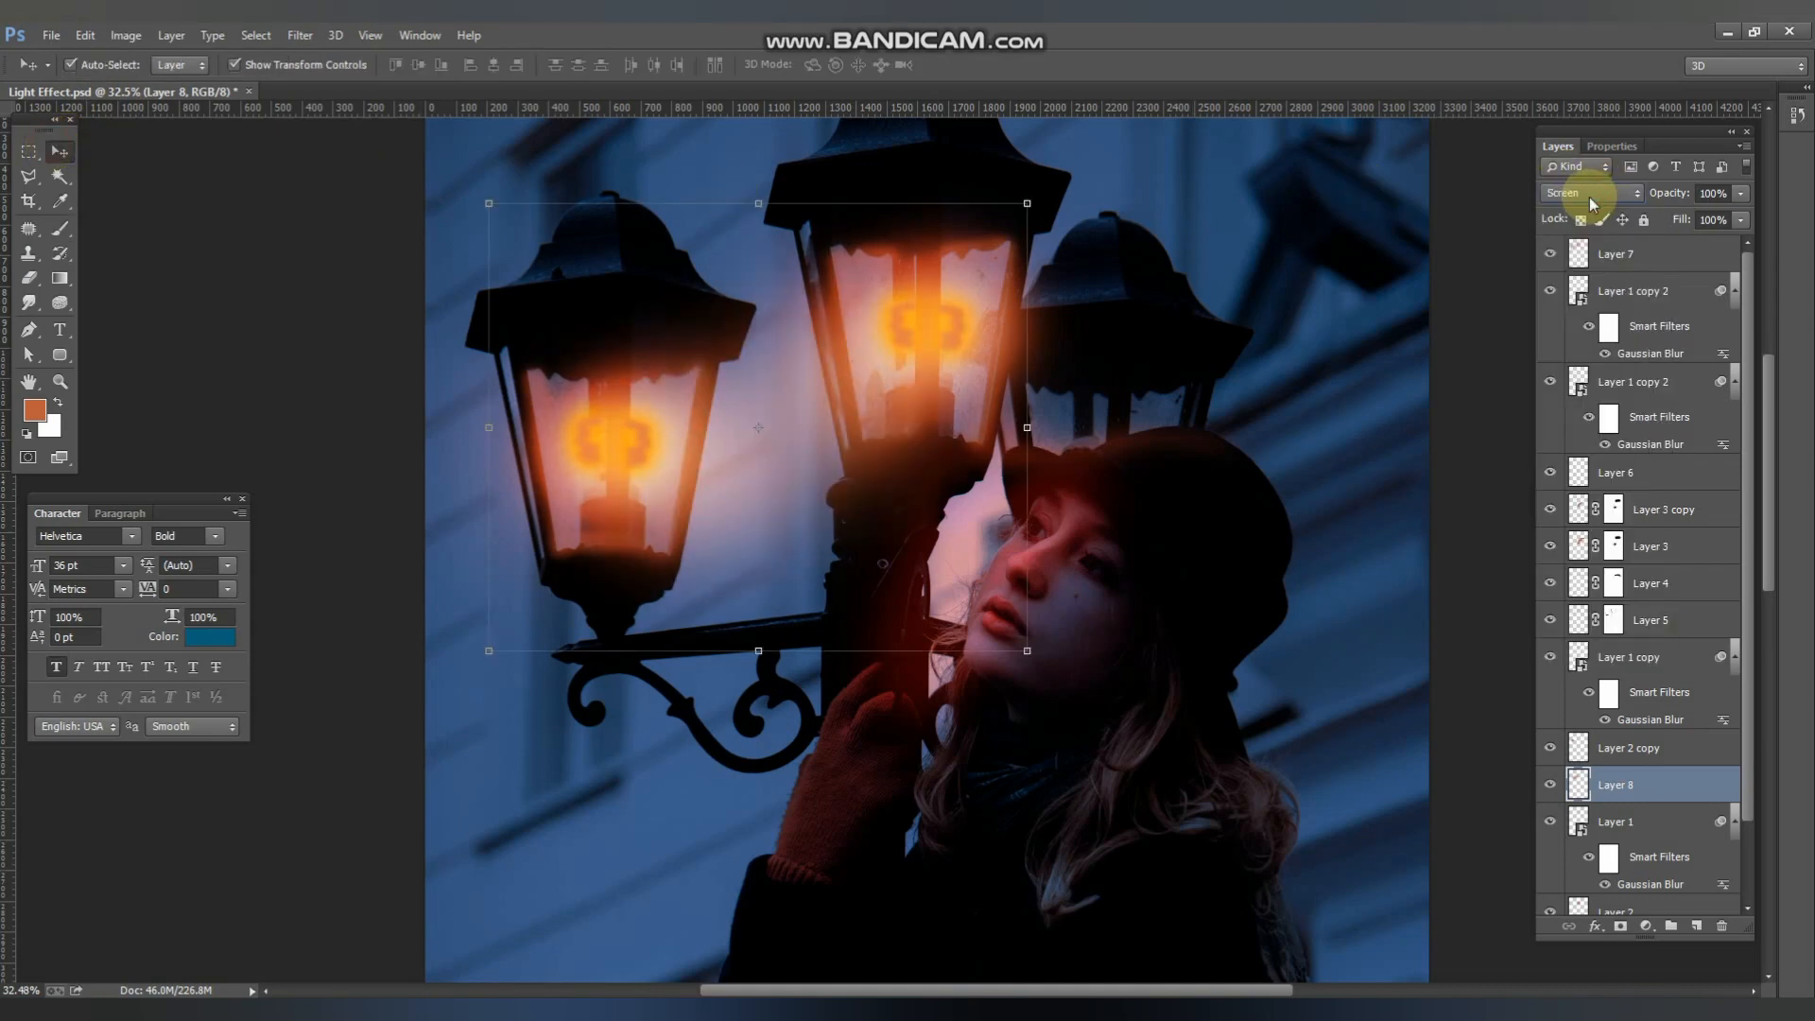
pyautogui.scroll(-1, 1590, 196)
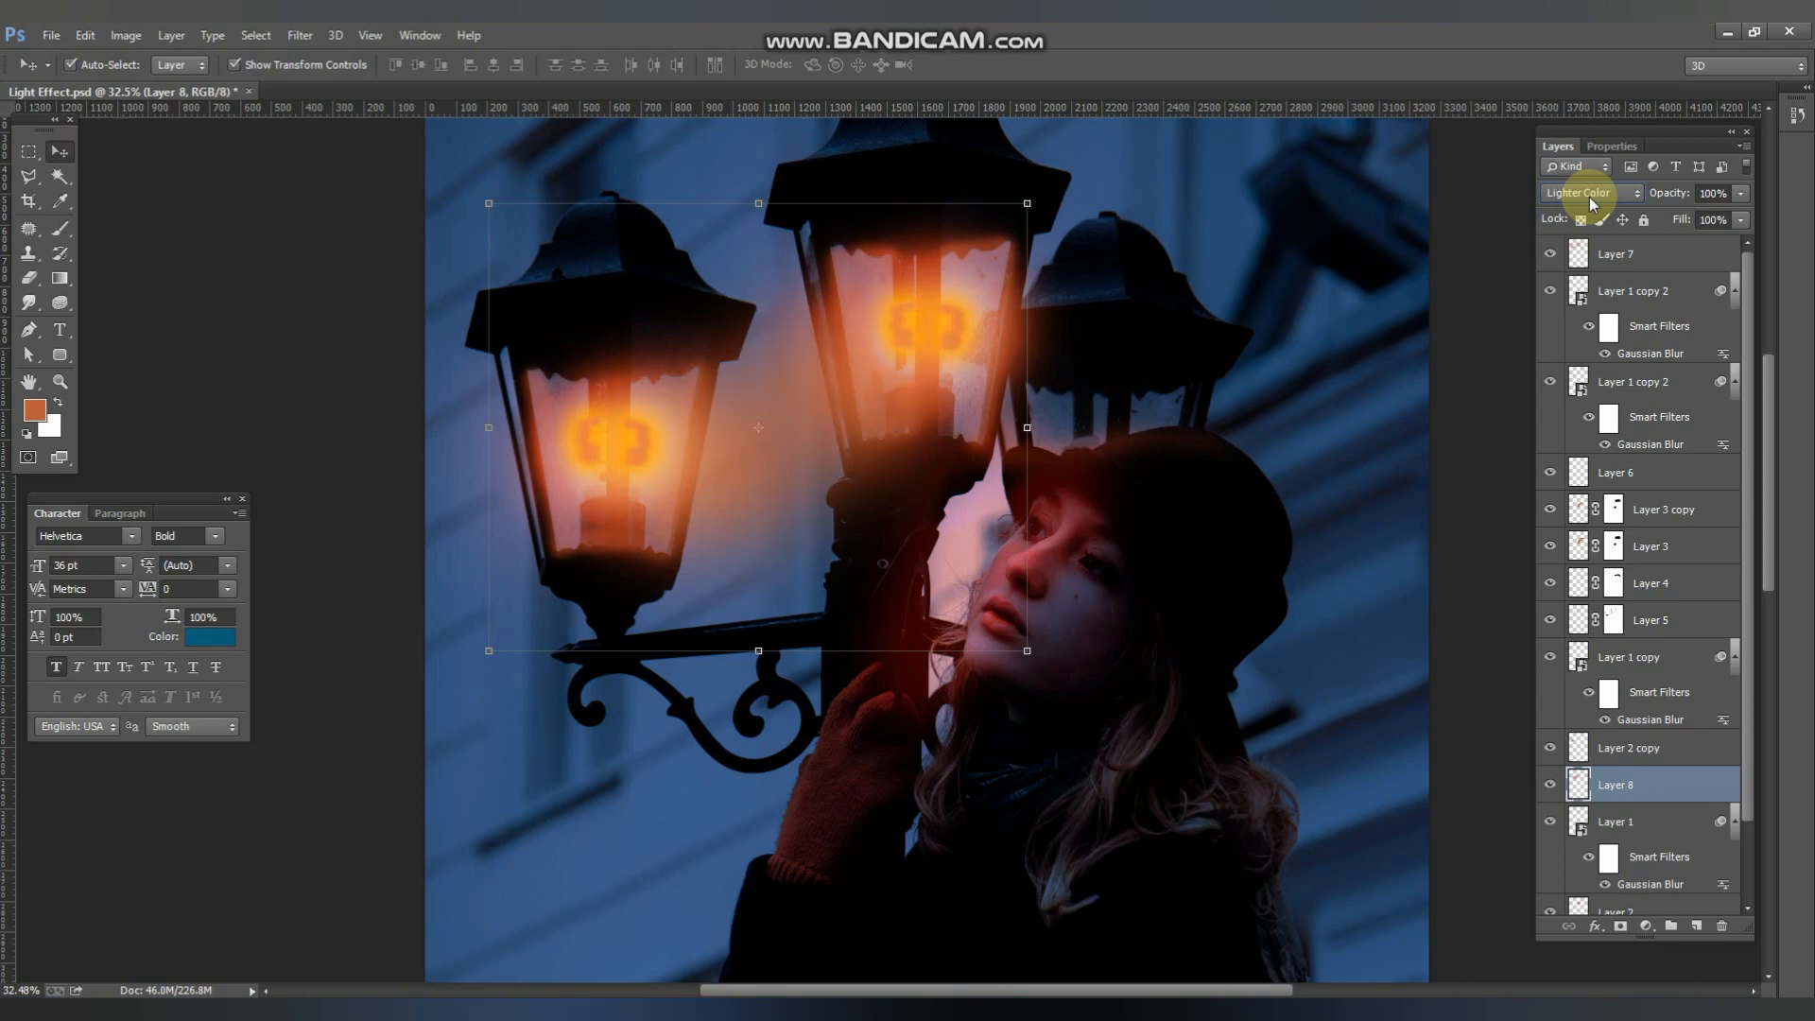
pyautogui.scroll(-1, 1590, 197)
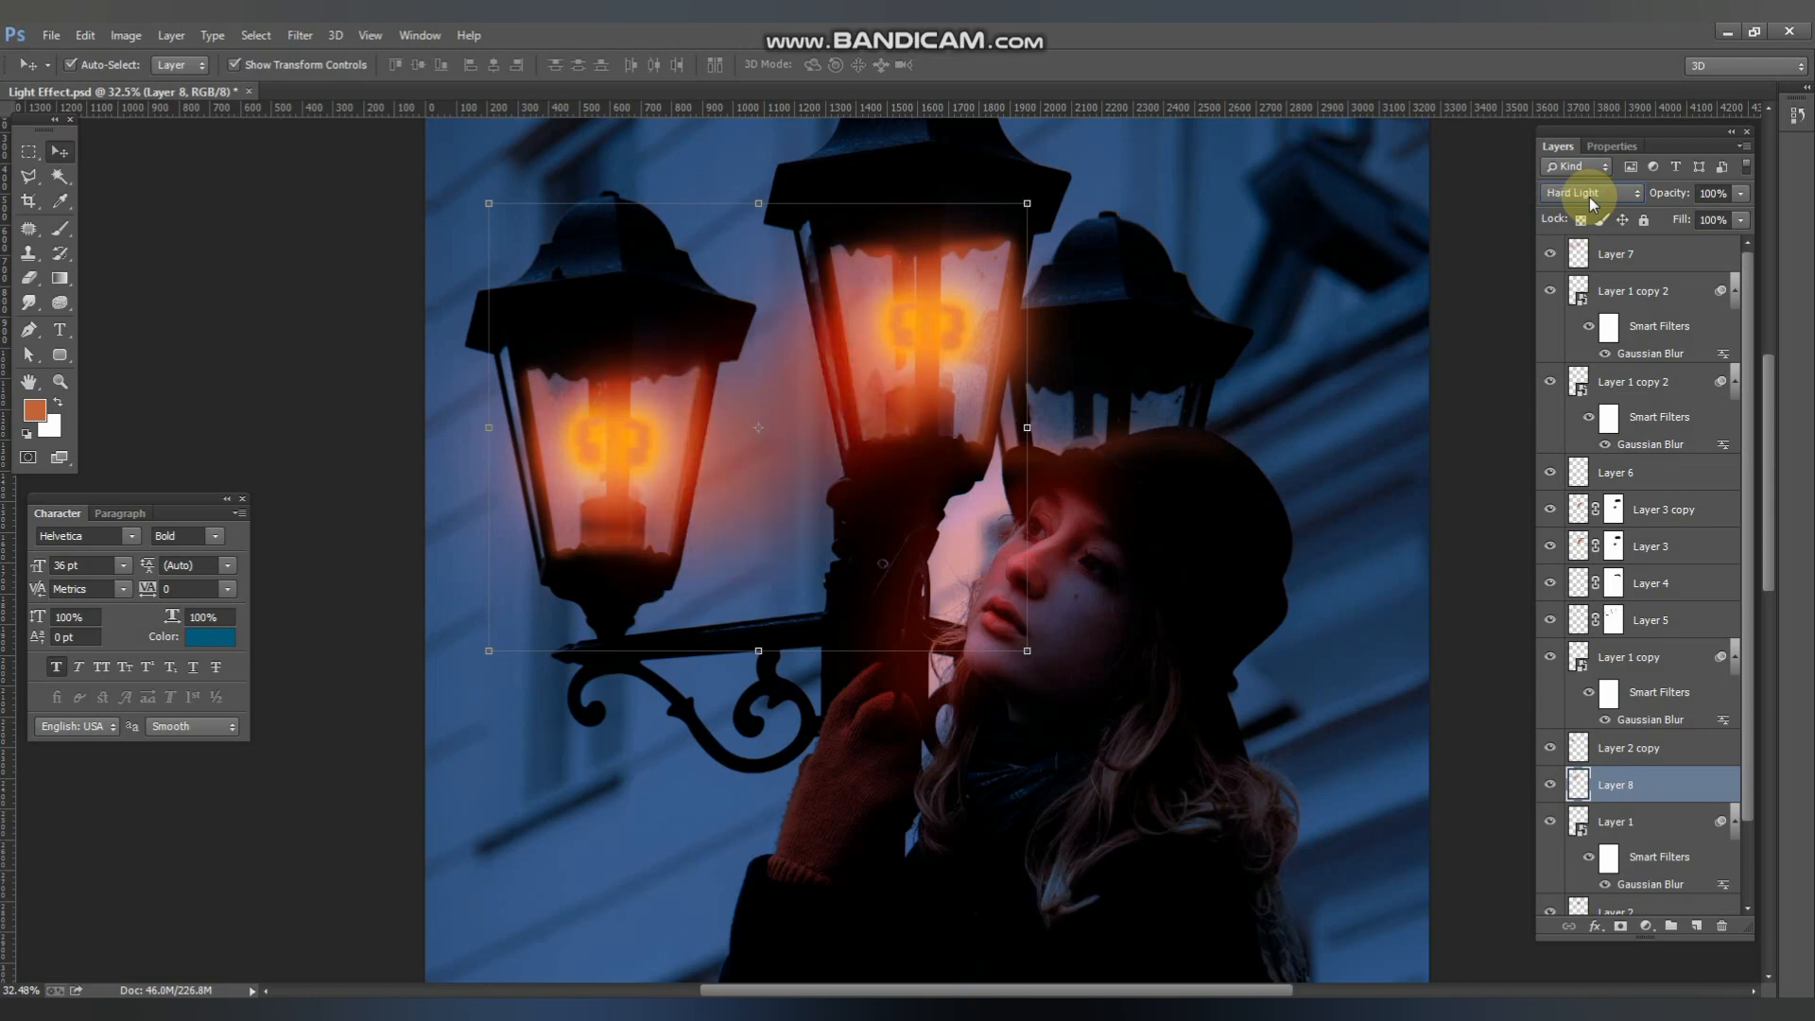
pyautogui.click(264, 378)
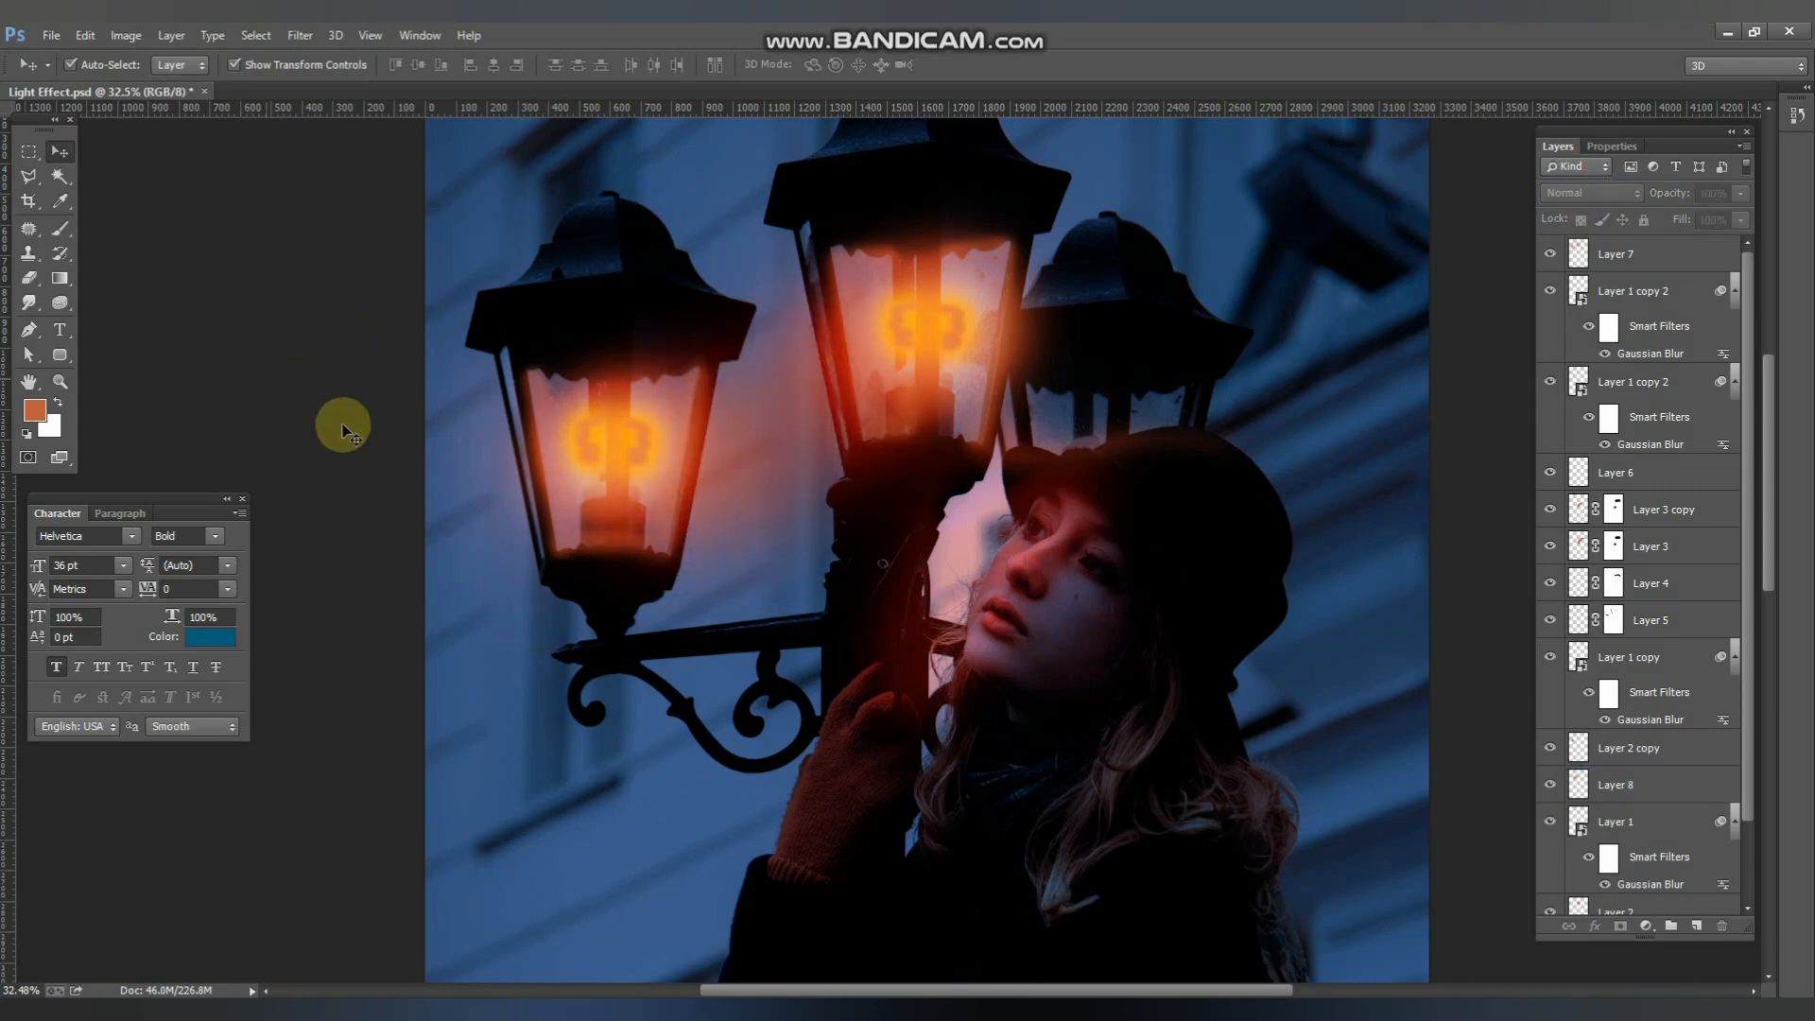
# - Save the document, check the whole image, and add a new empty layer above Layer 7
pyautogui.hotkey('ctrl', '-')
pyautogui.hotkey('ctrl', '-')
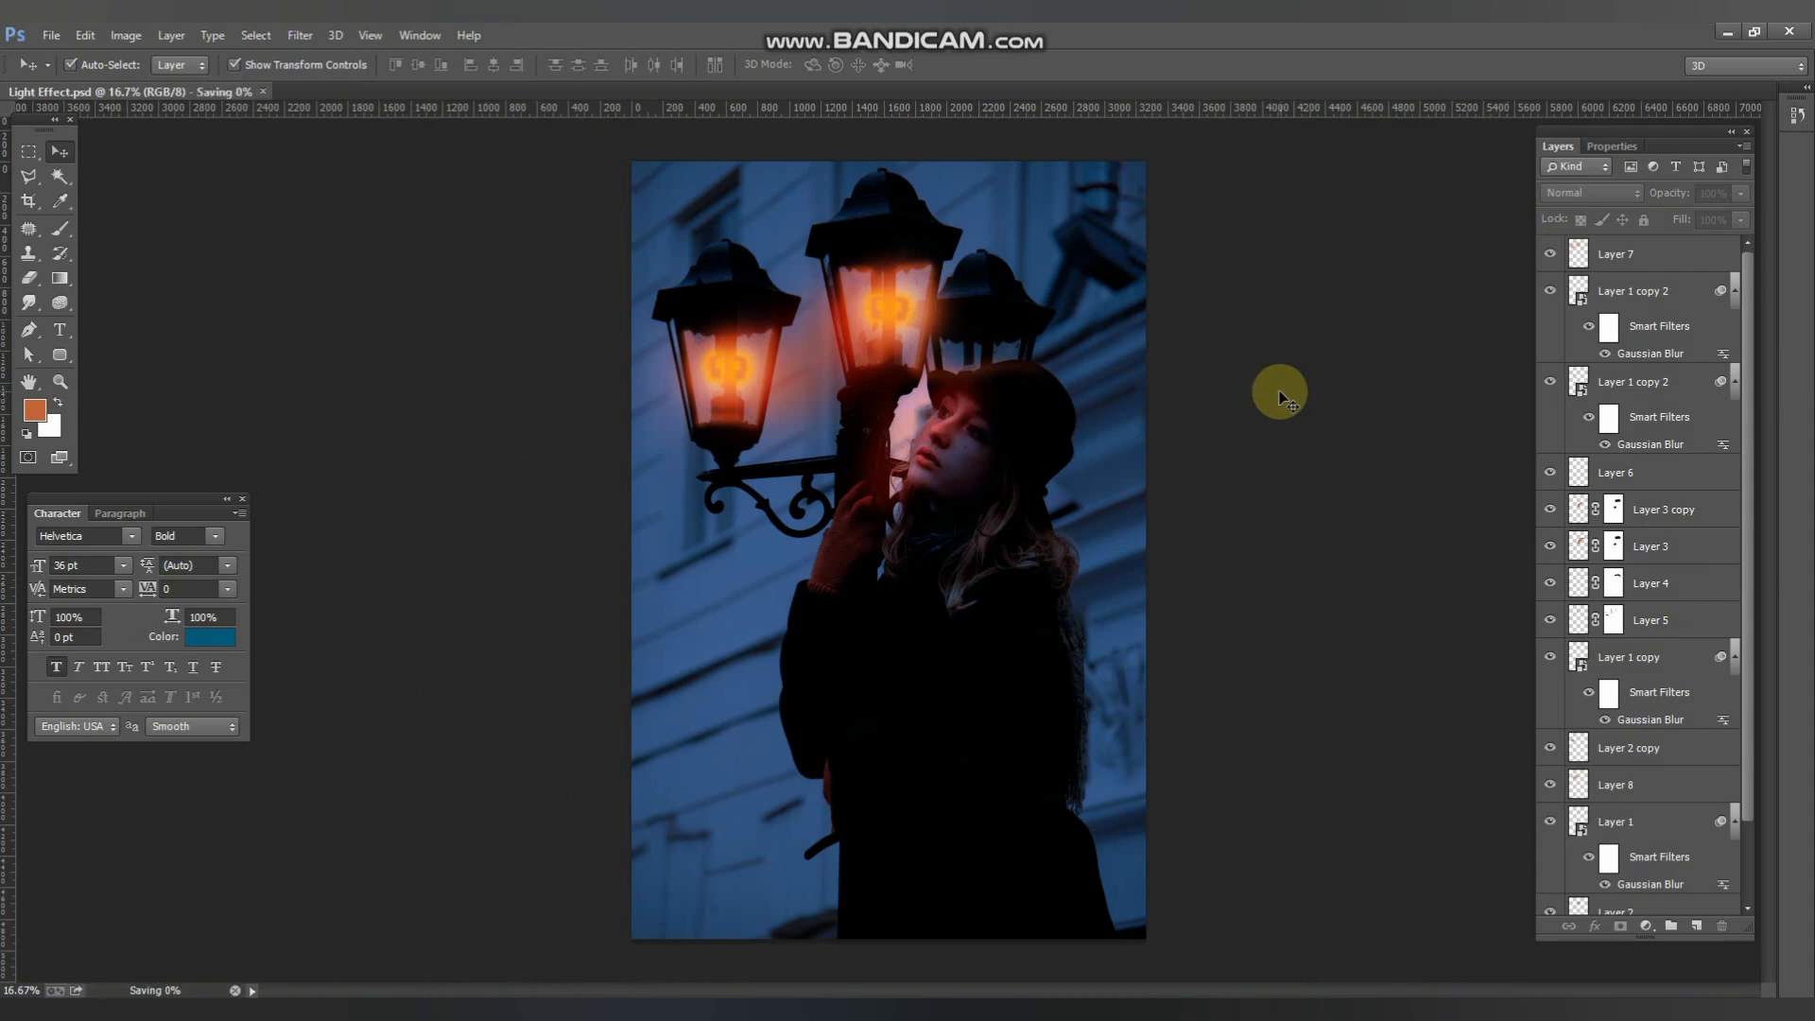
pyautogui.scroll(3, 884, 293)
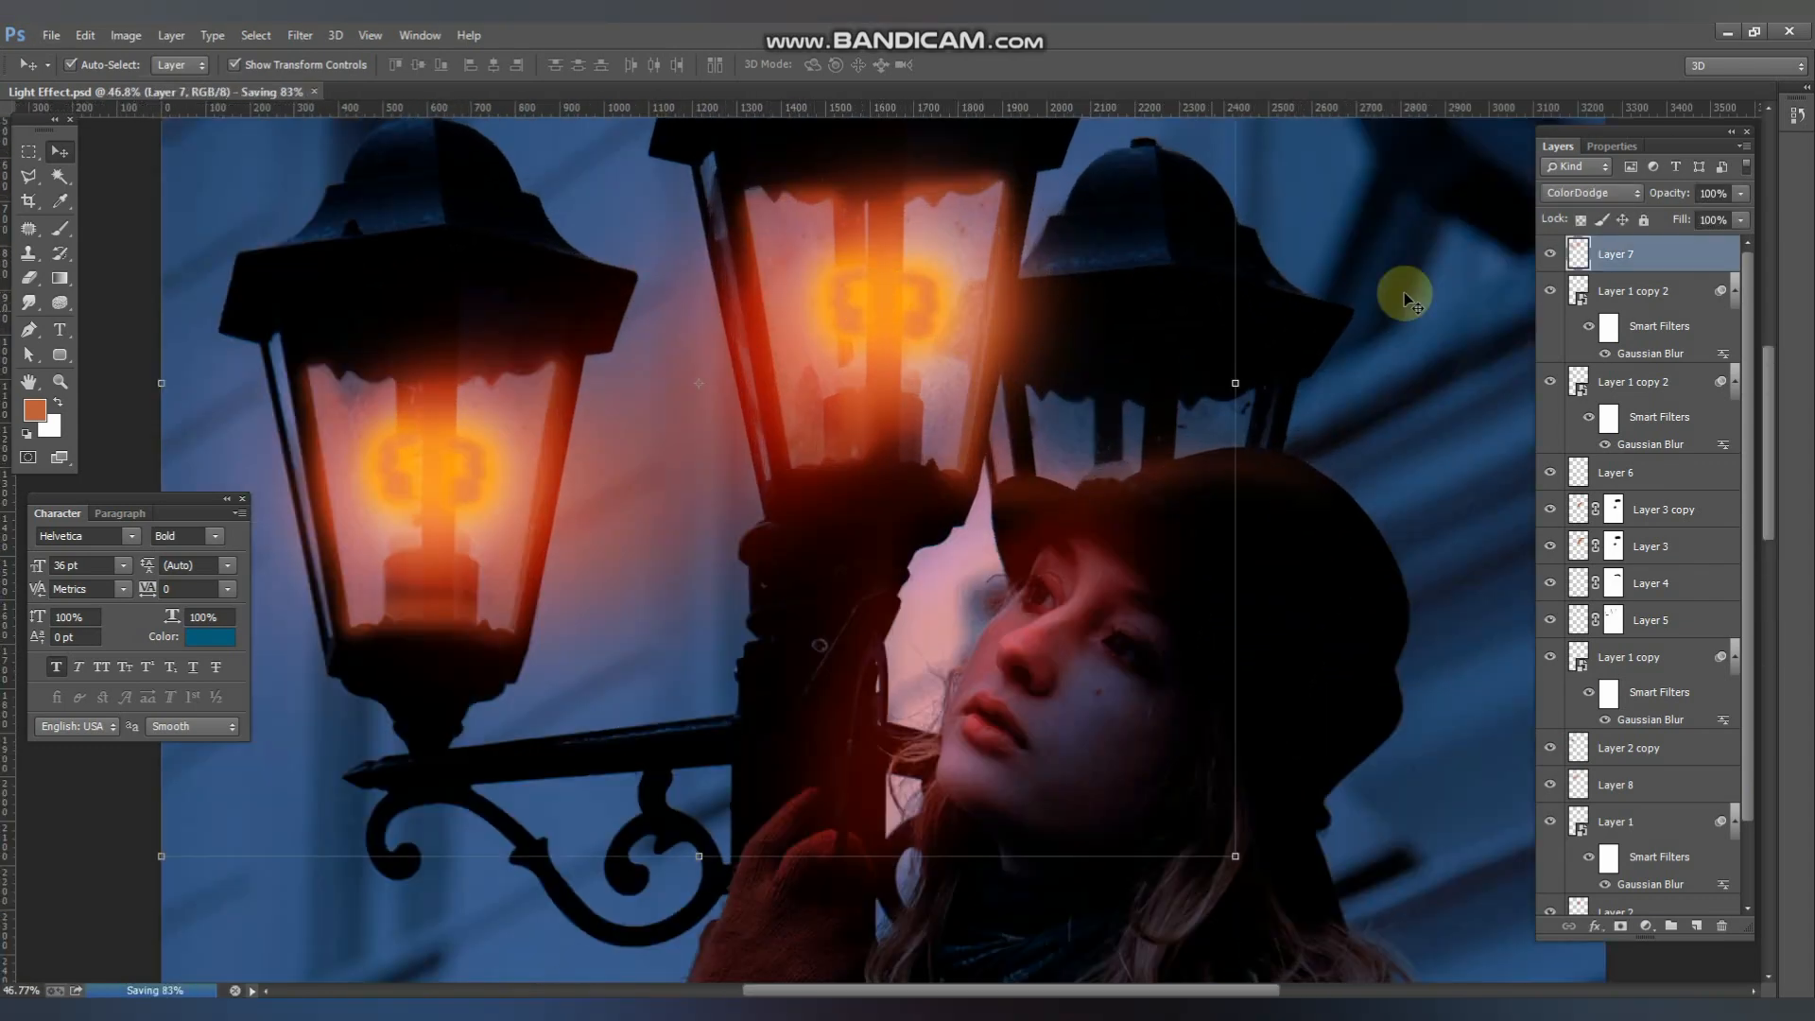
pyautogui.click(1696, 926)
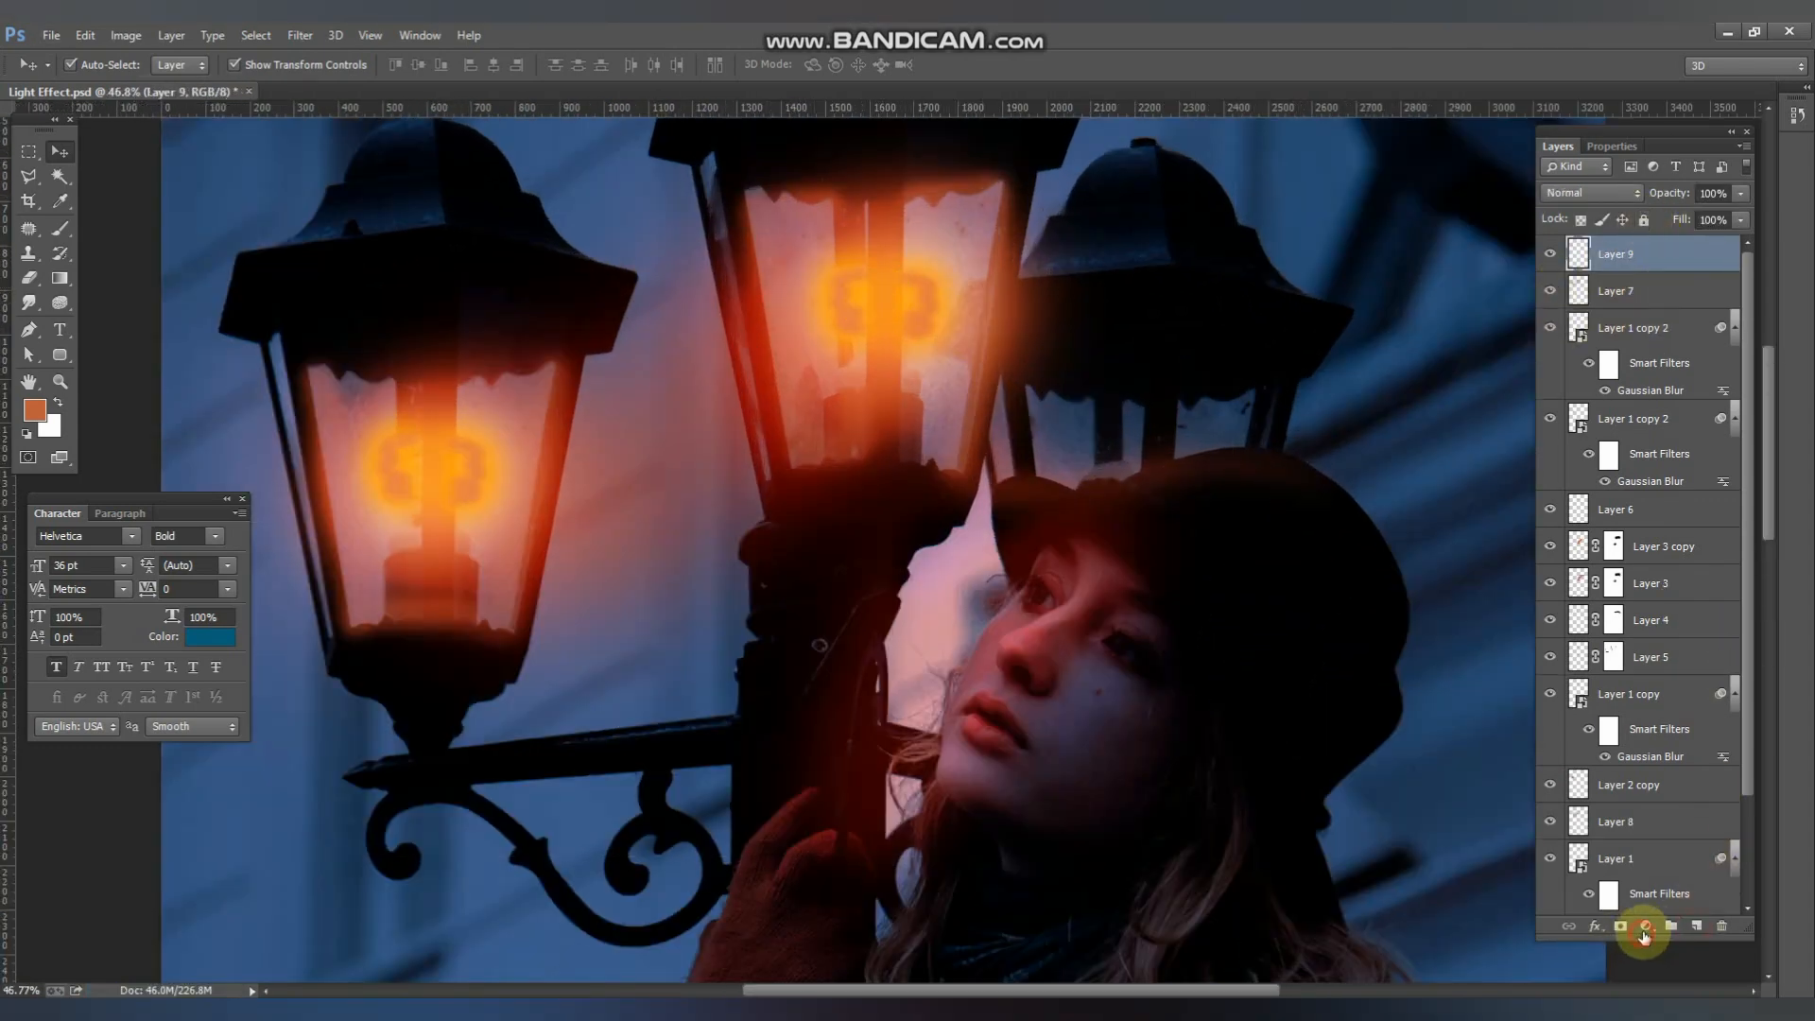
# - Add a Hue/Saturation adjustment layer on top with Hue +12, Saturation +23 and Lightness -10
pyautogui.click(1645, 929)
pyautogui.click(1631, 679)
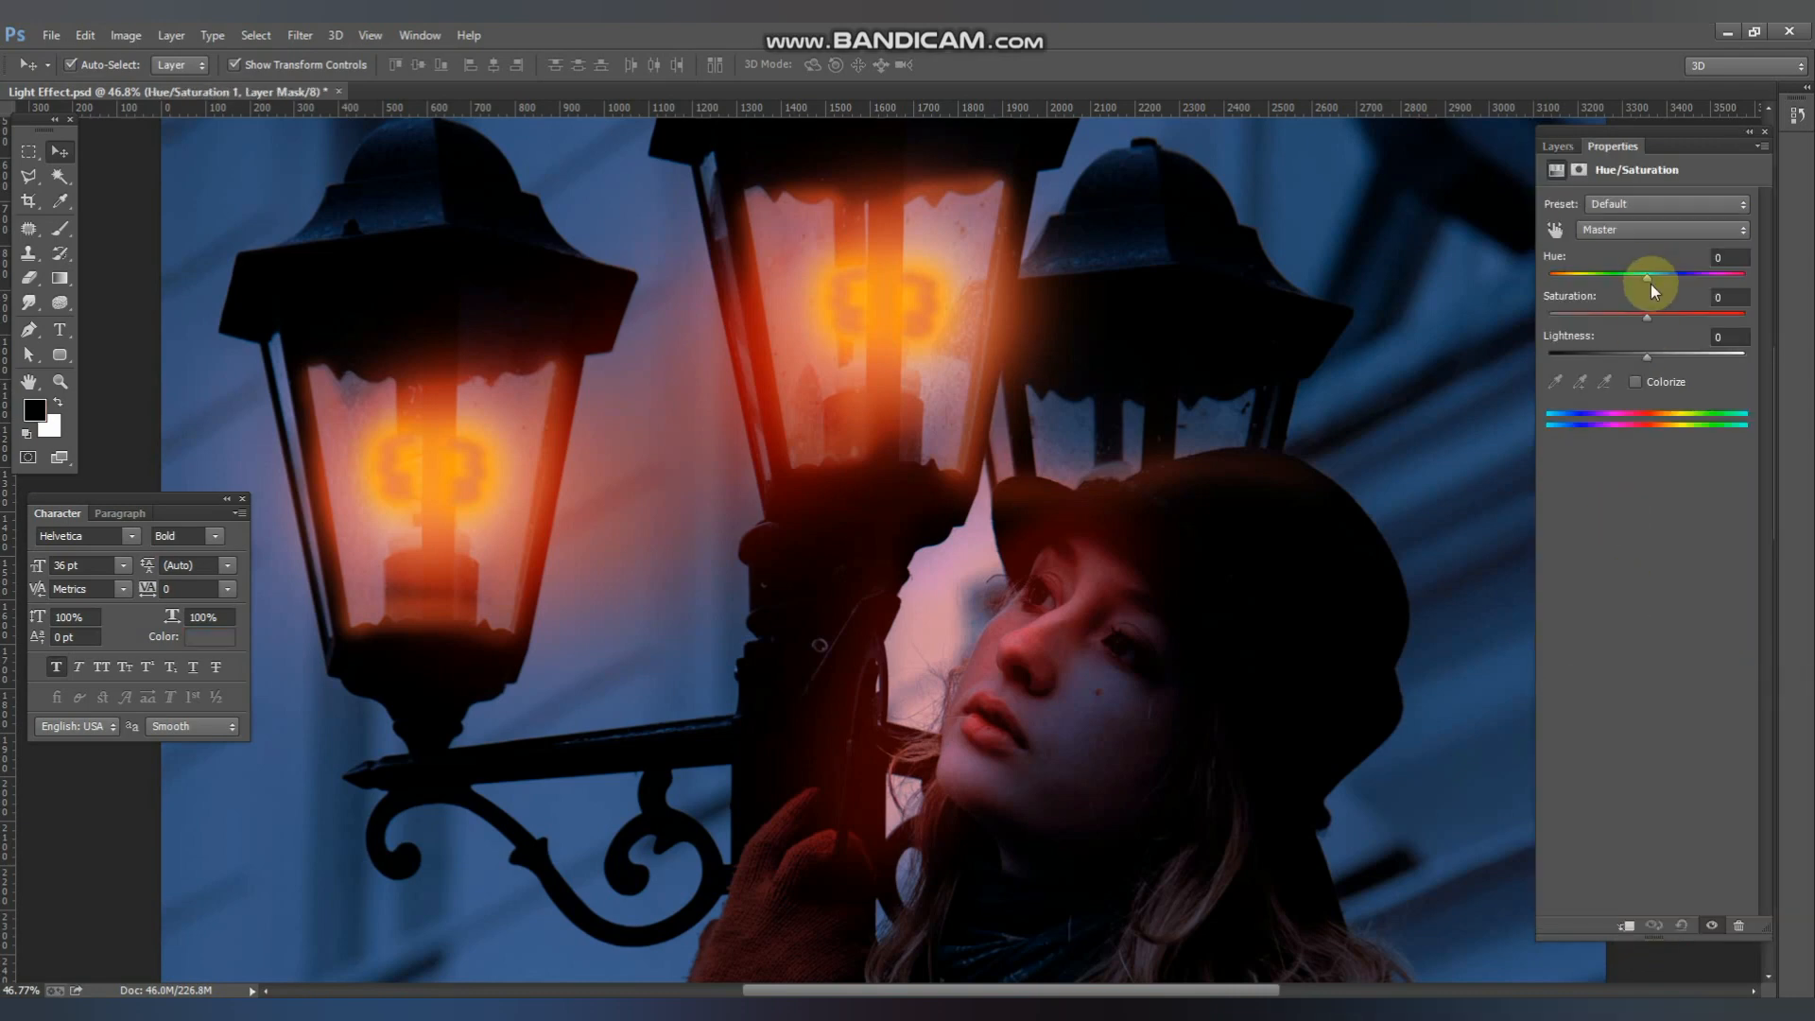
pyautogui.moveTo(1651, 284); pyautogui.dragTo(1640, 362)
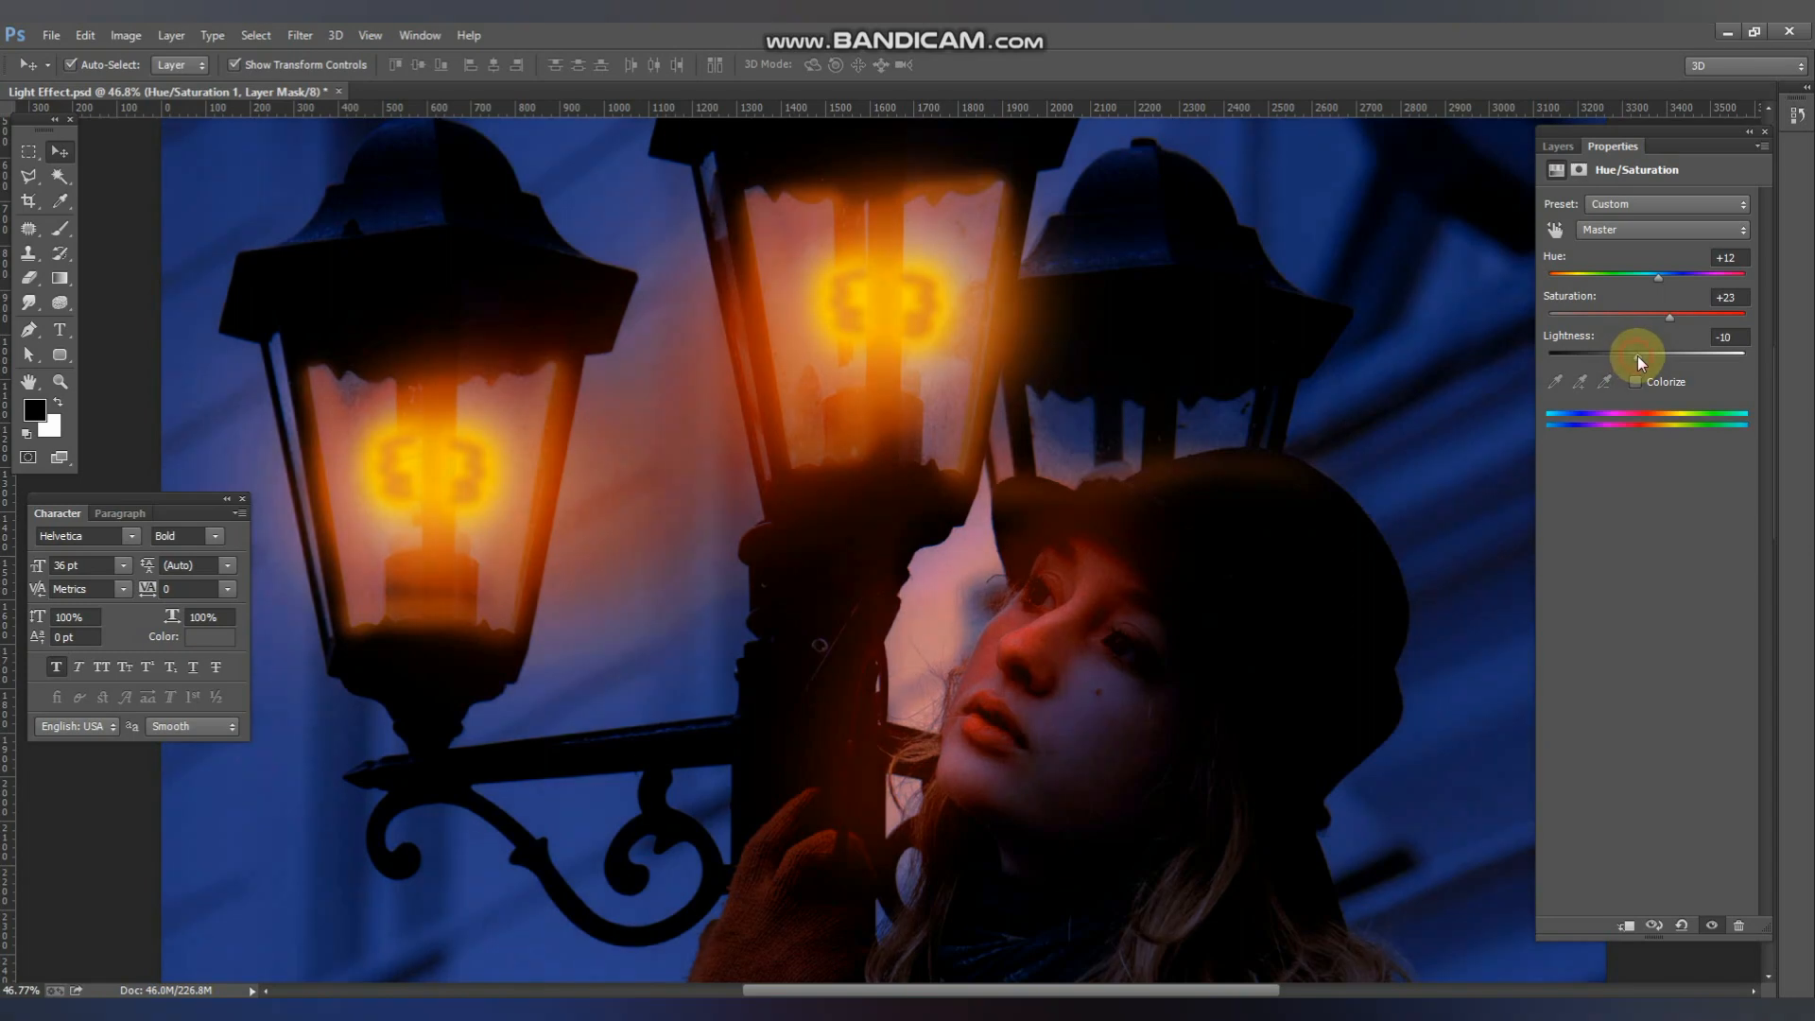
pyautogui.click(1556, 147)
pyautogui.hotkey('ctrl', '-')
pyautogui.hotkey('ctrl', '-')
pyautogui.hotkey('ctrl', '-')
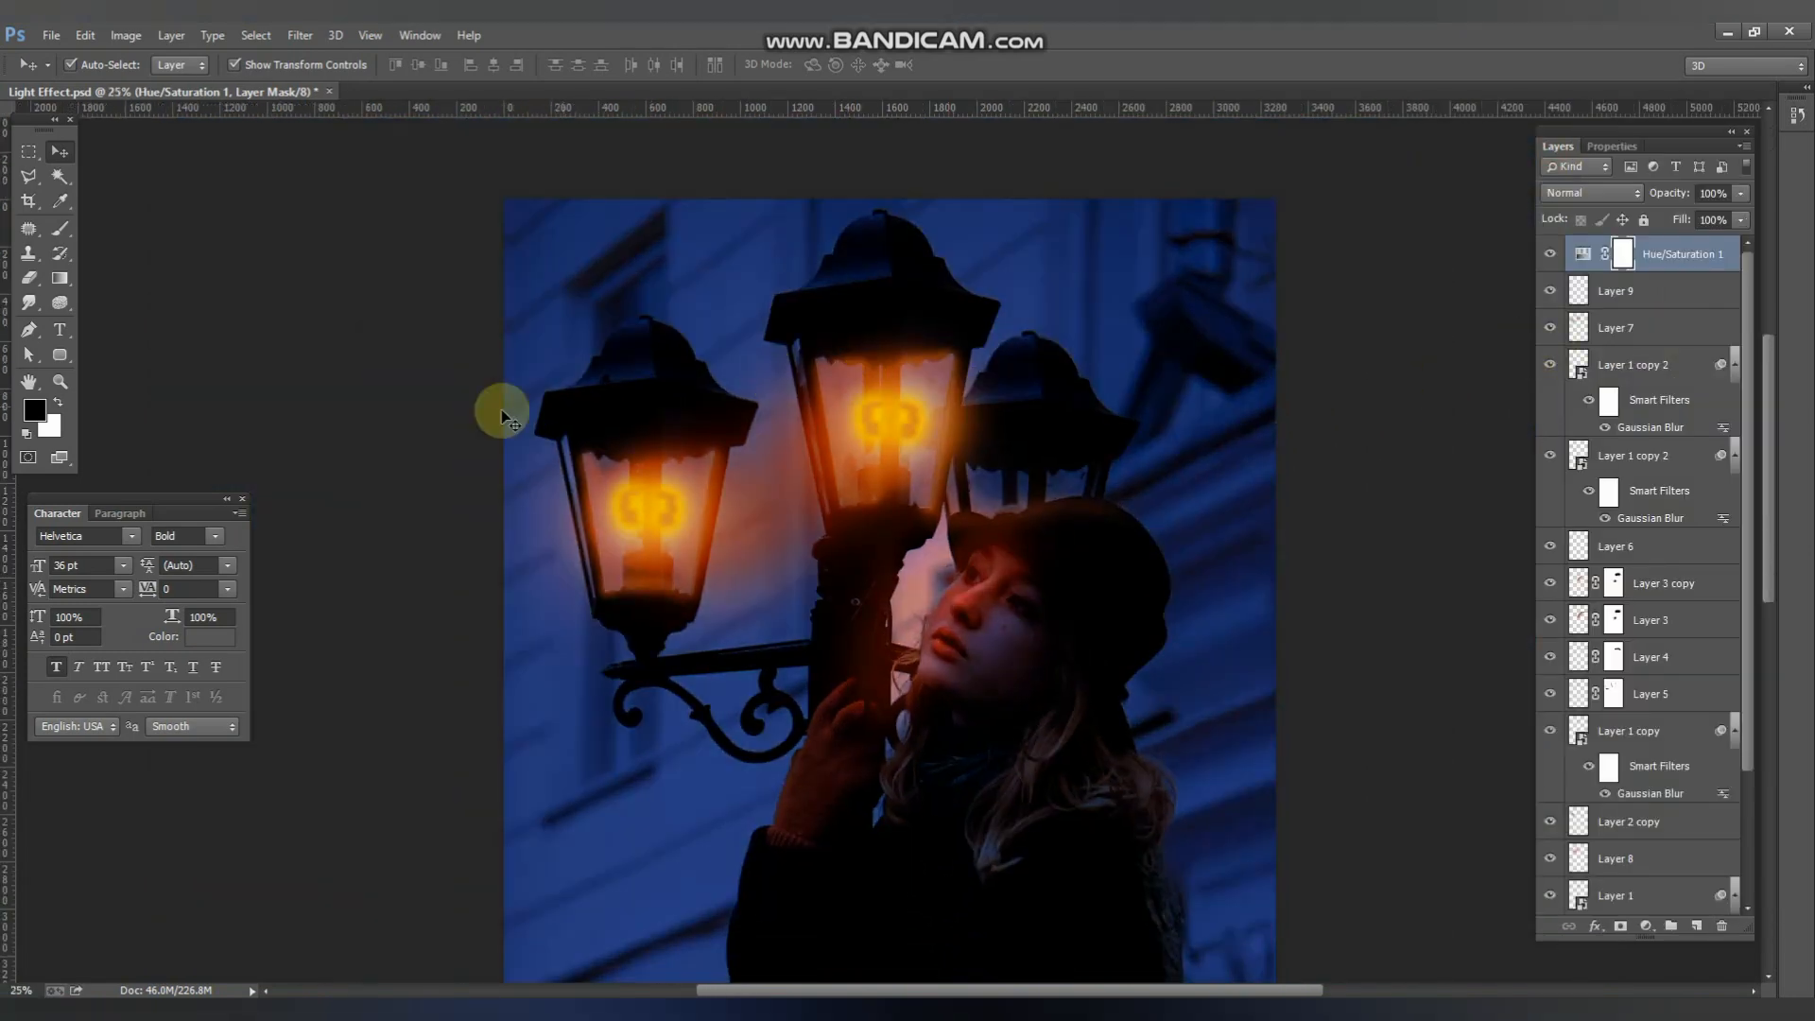
# - Save the document with no layer selected and add a new empty layer above Layer 9
pyautogui.click(403, 399)
pyautogui.hotkey('ctrl', 's')
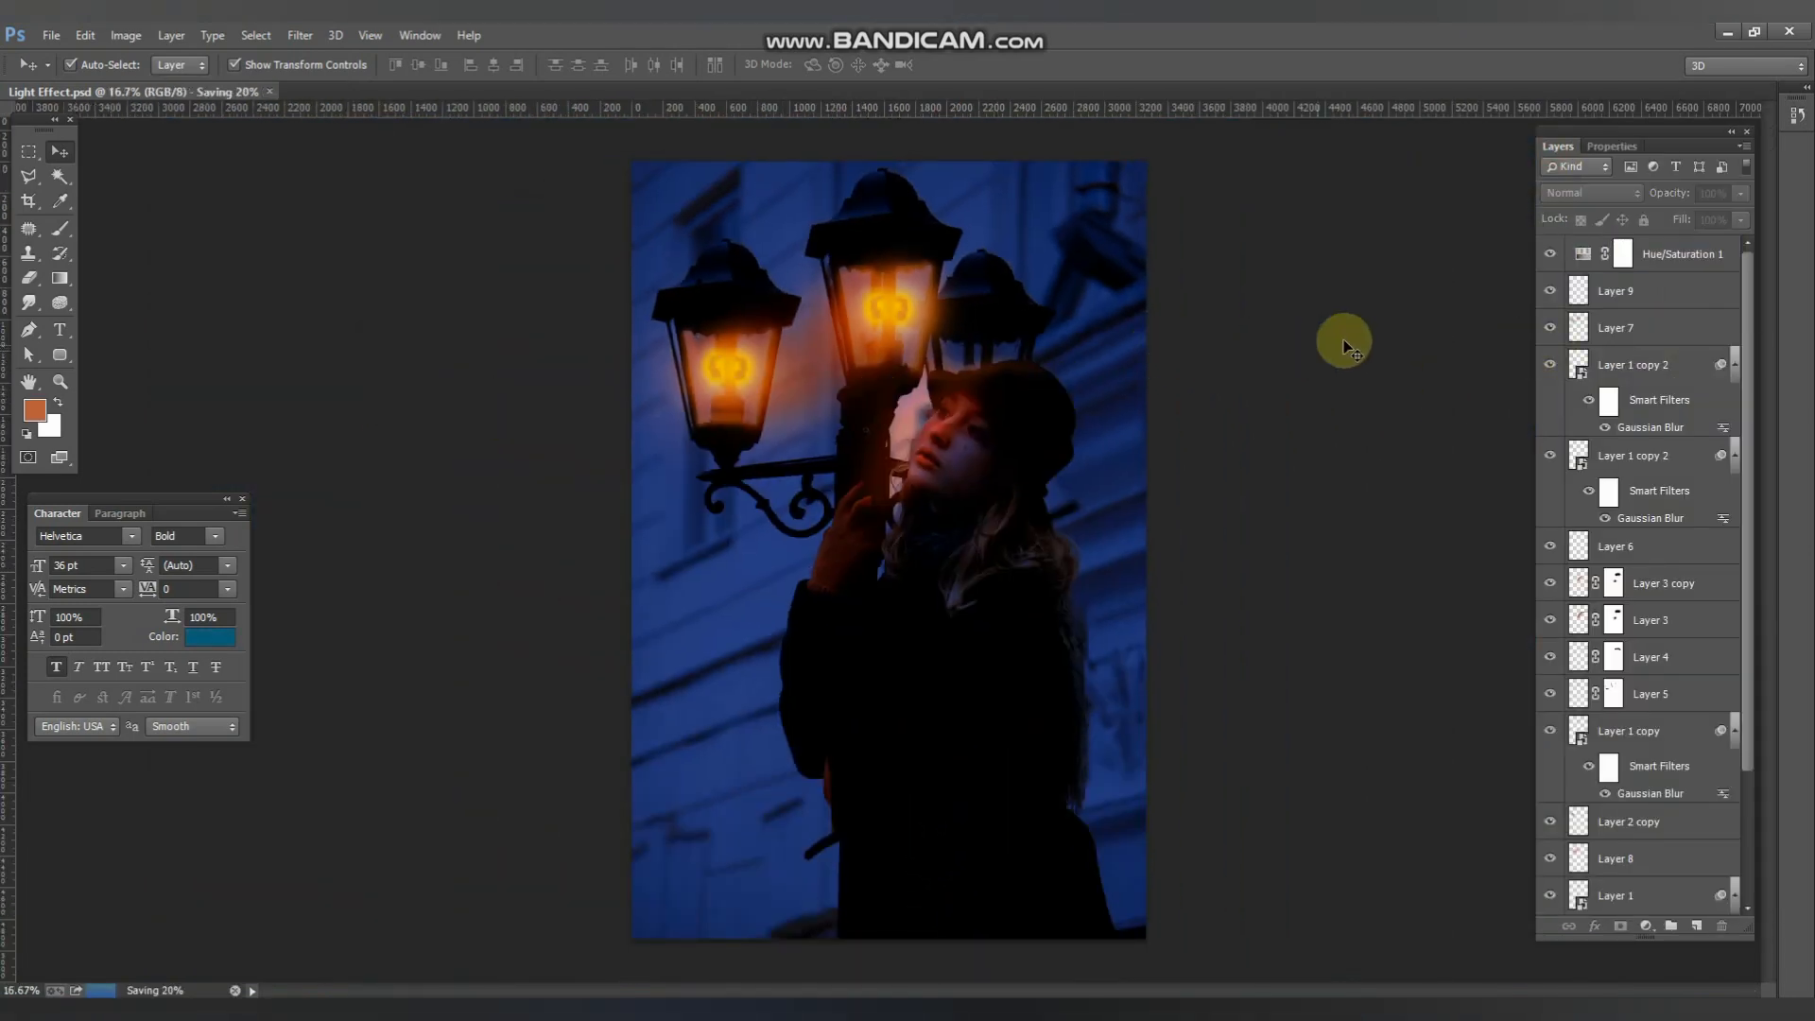
pyautogui.click(1702, 279)
pyautogui.hotkey('ctrl', 'shift', 'alt', 'n')
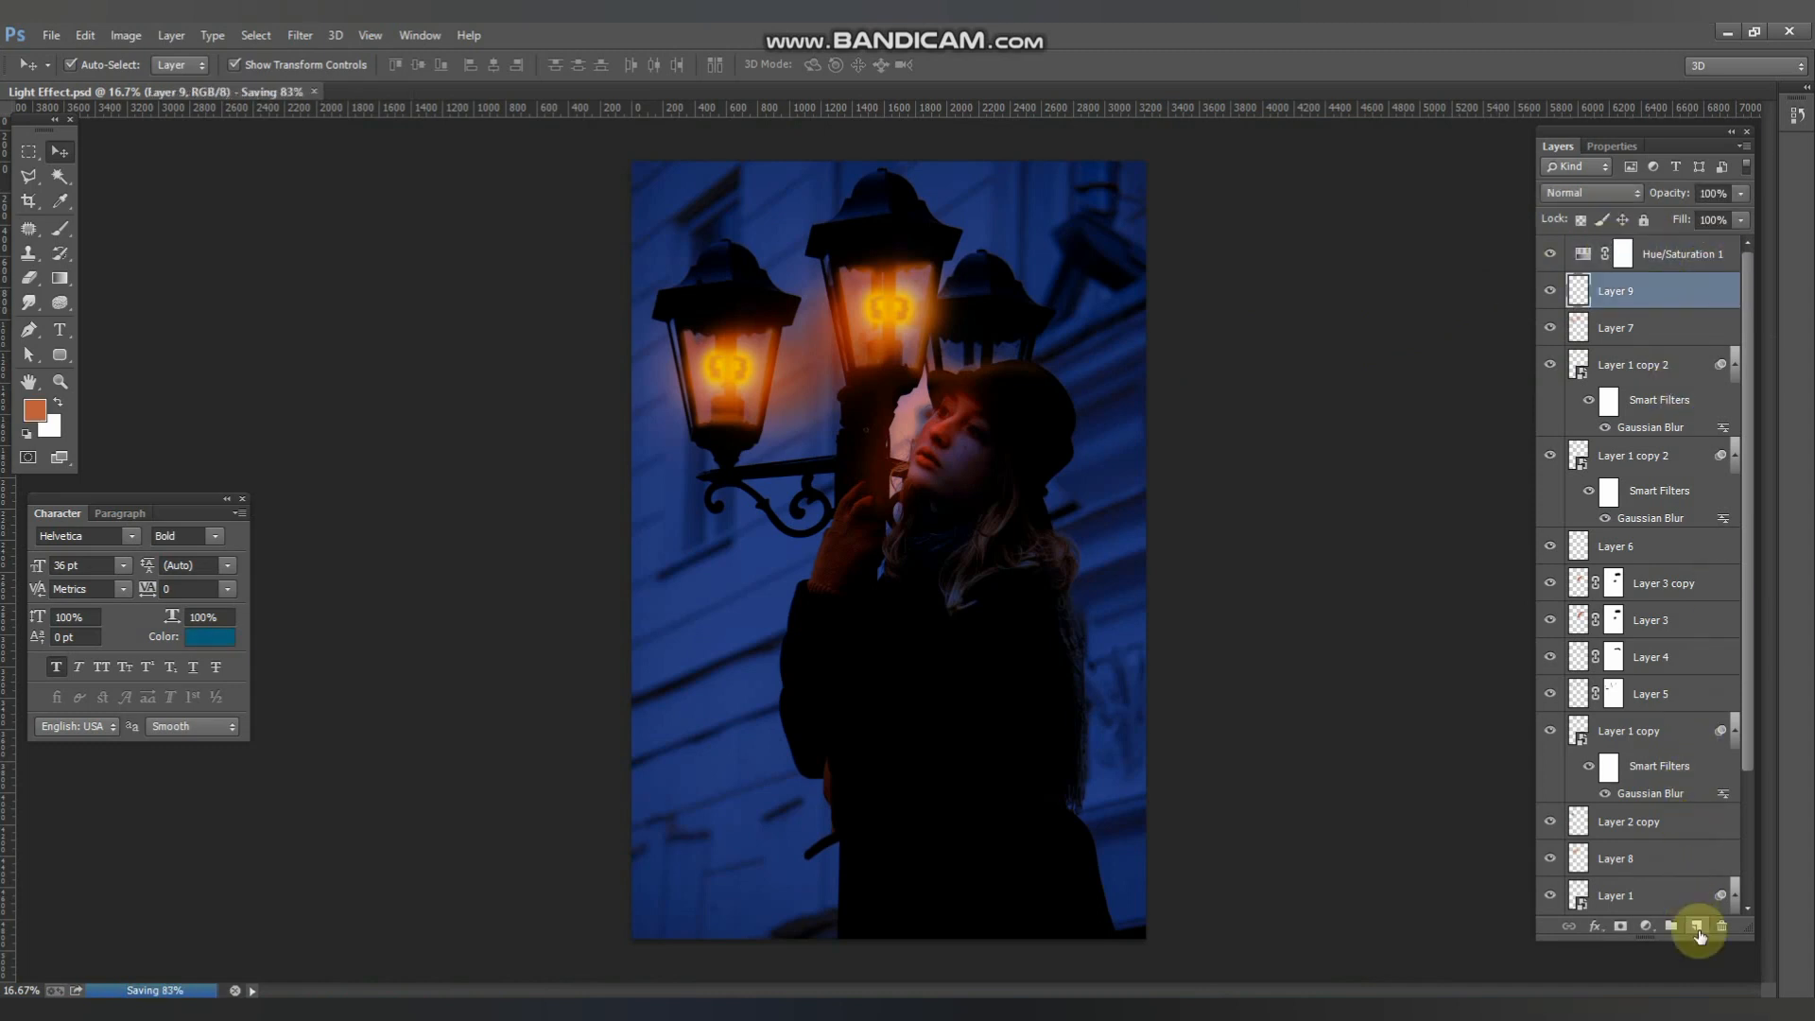
pyautogui.click(1646, 925)
pyautogui.click(1599, 601)
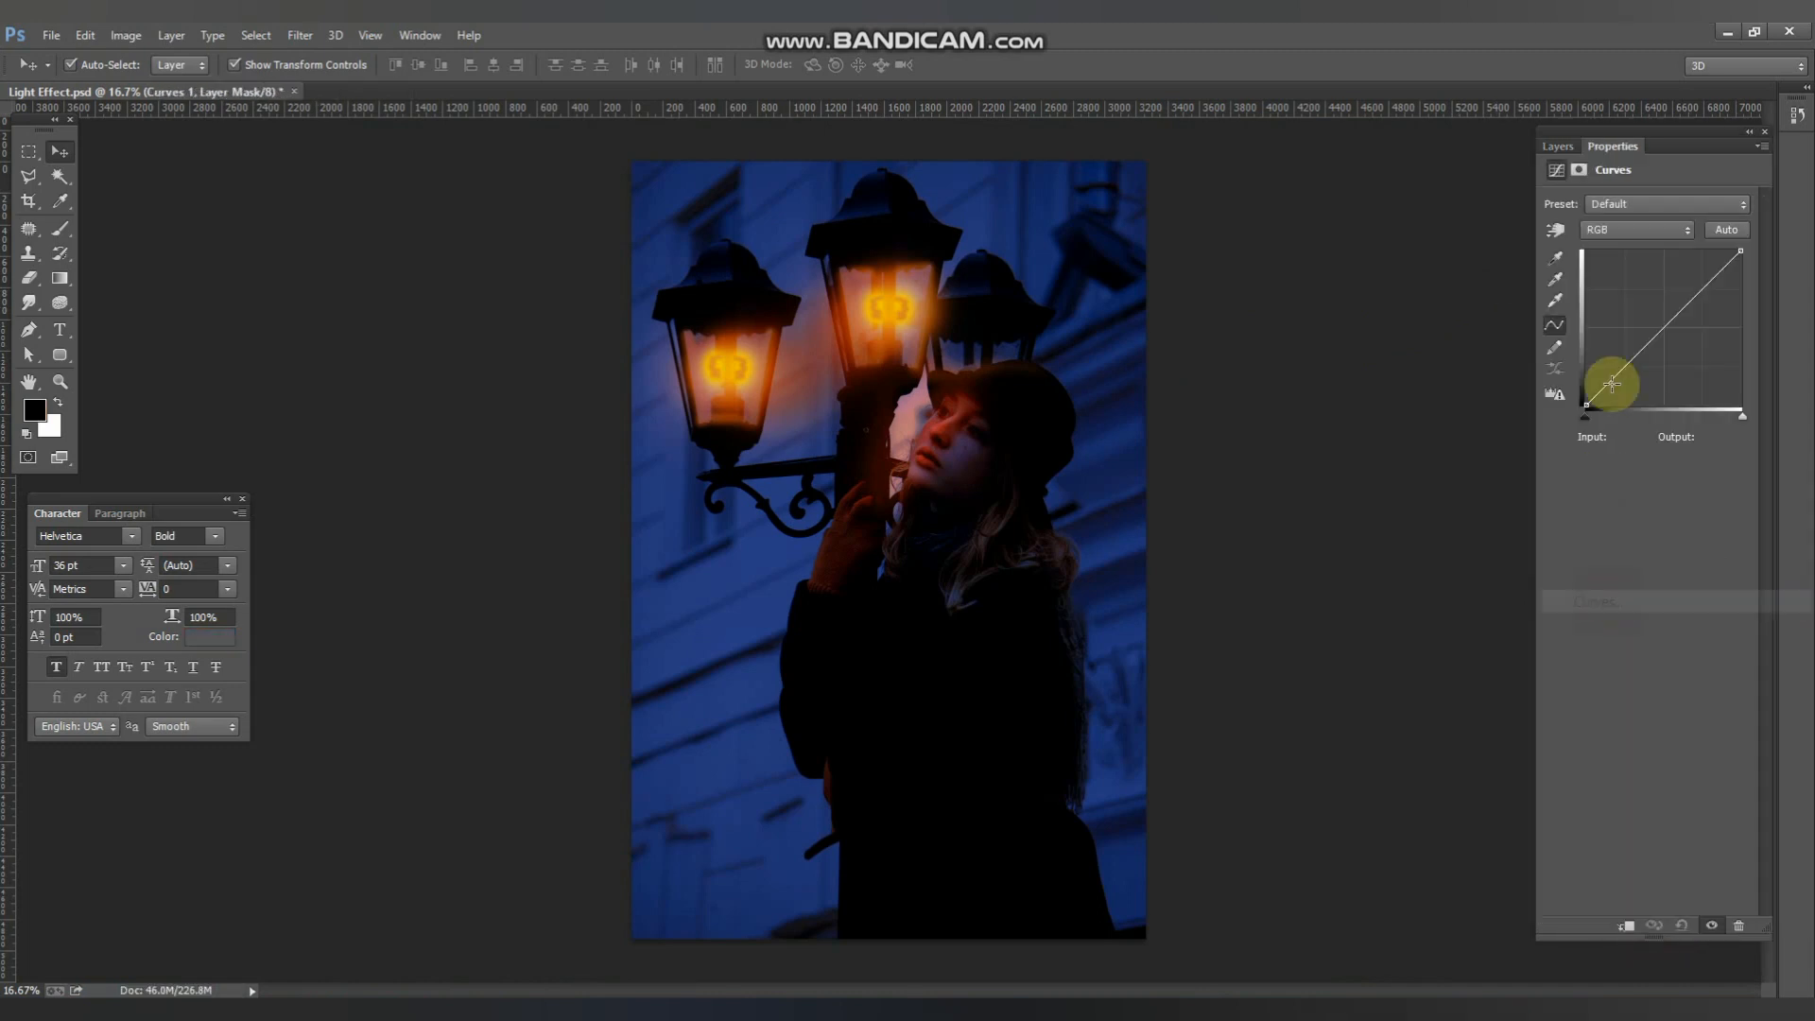
pyautogui.moveTo(1620, 364); pyautogui.dragTo(1648, 312)
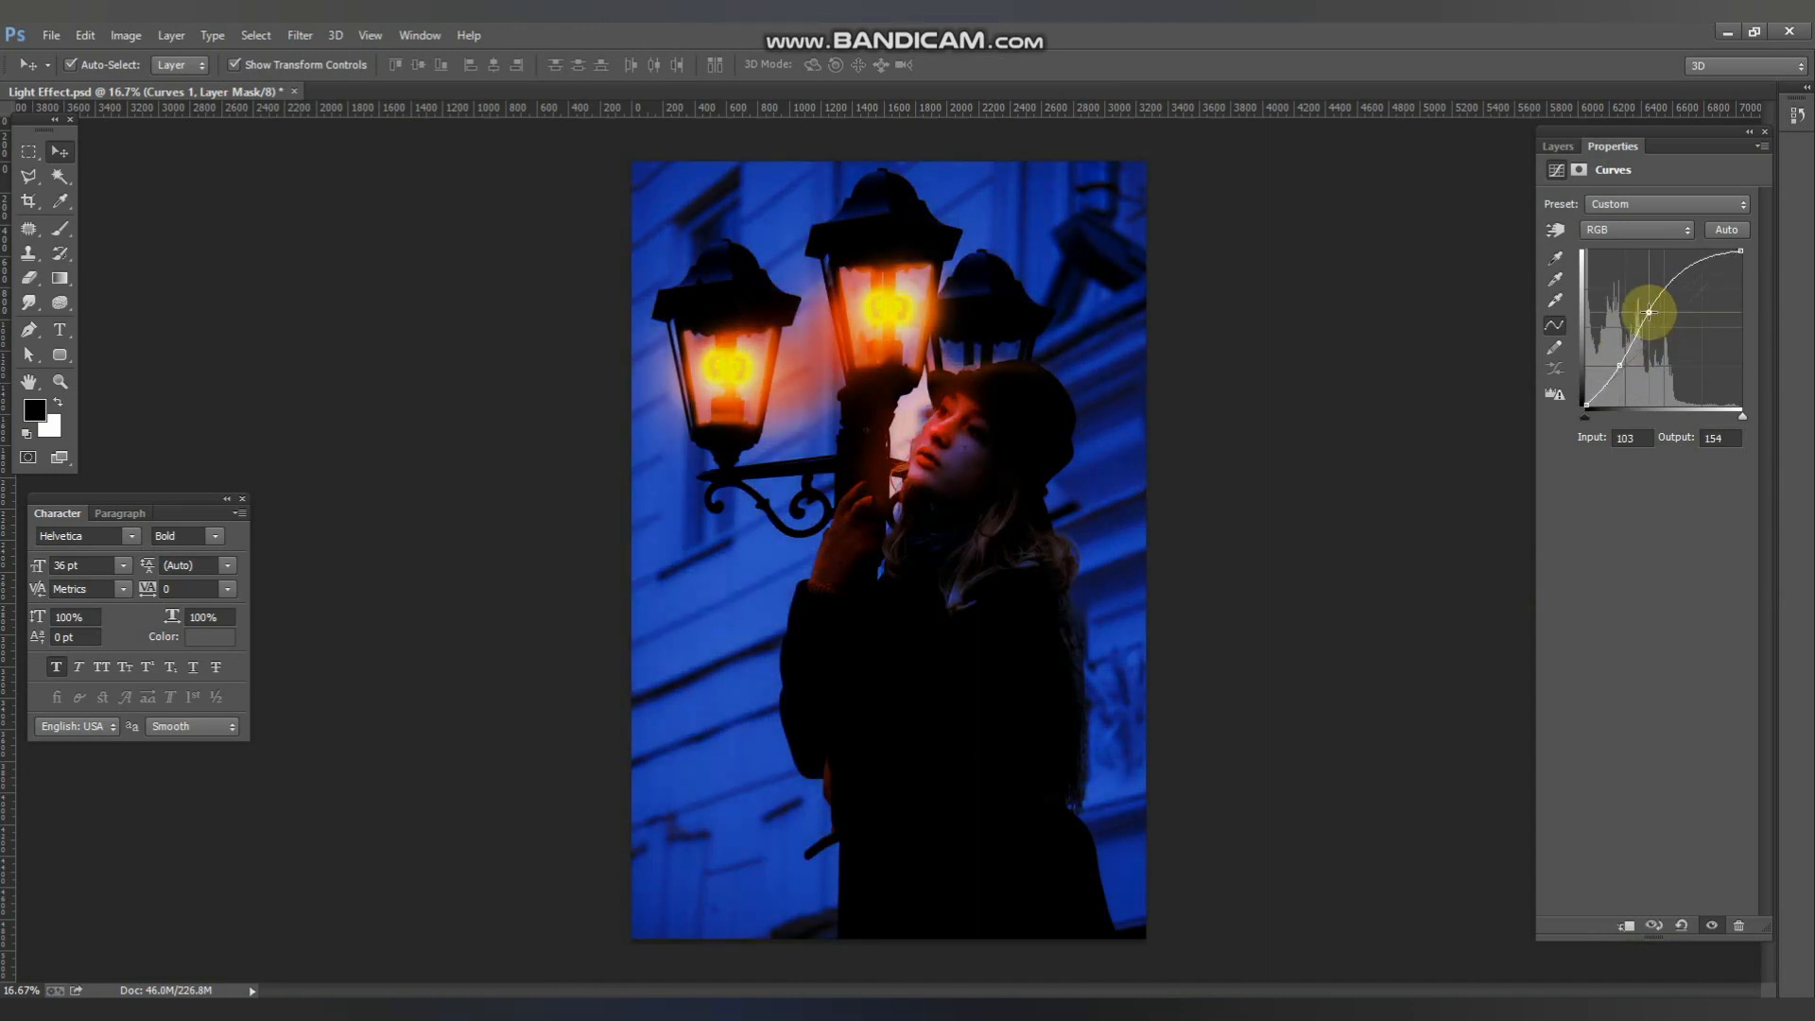
pyautogui.moveTo(1628, 382); pyautogui.dragTo(1609, 368)
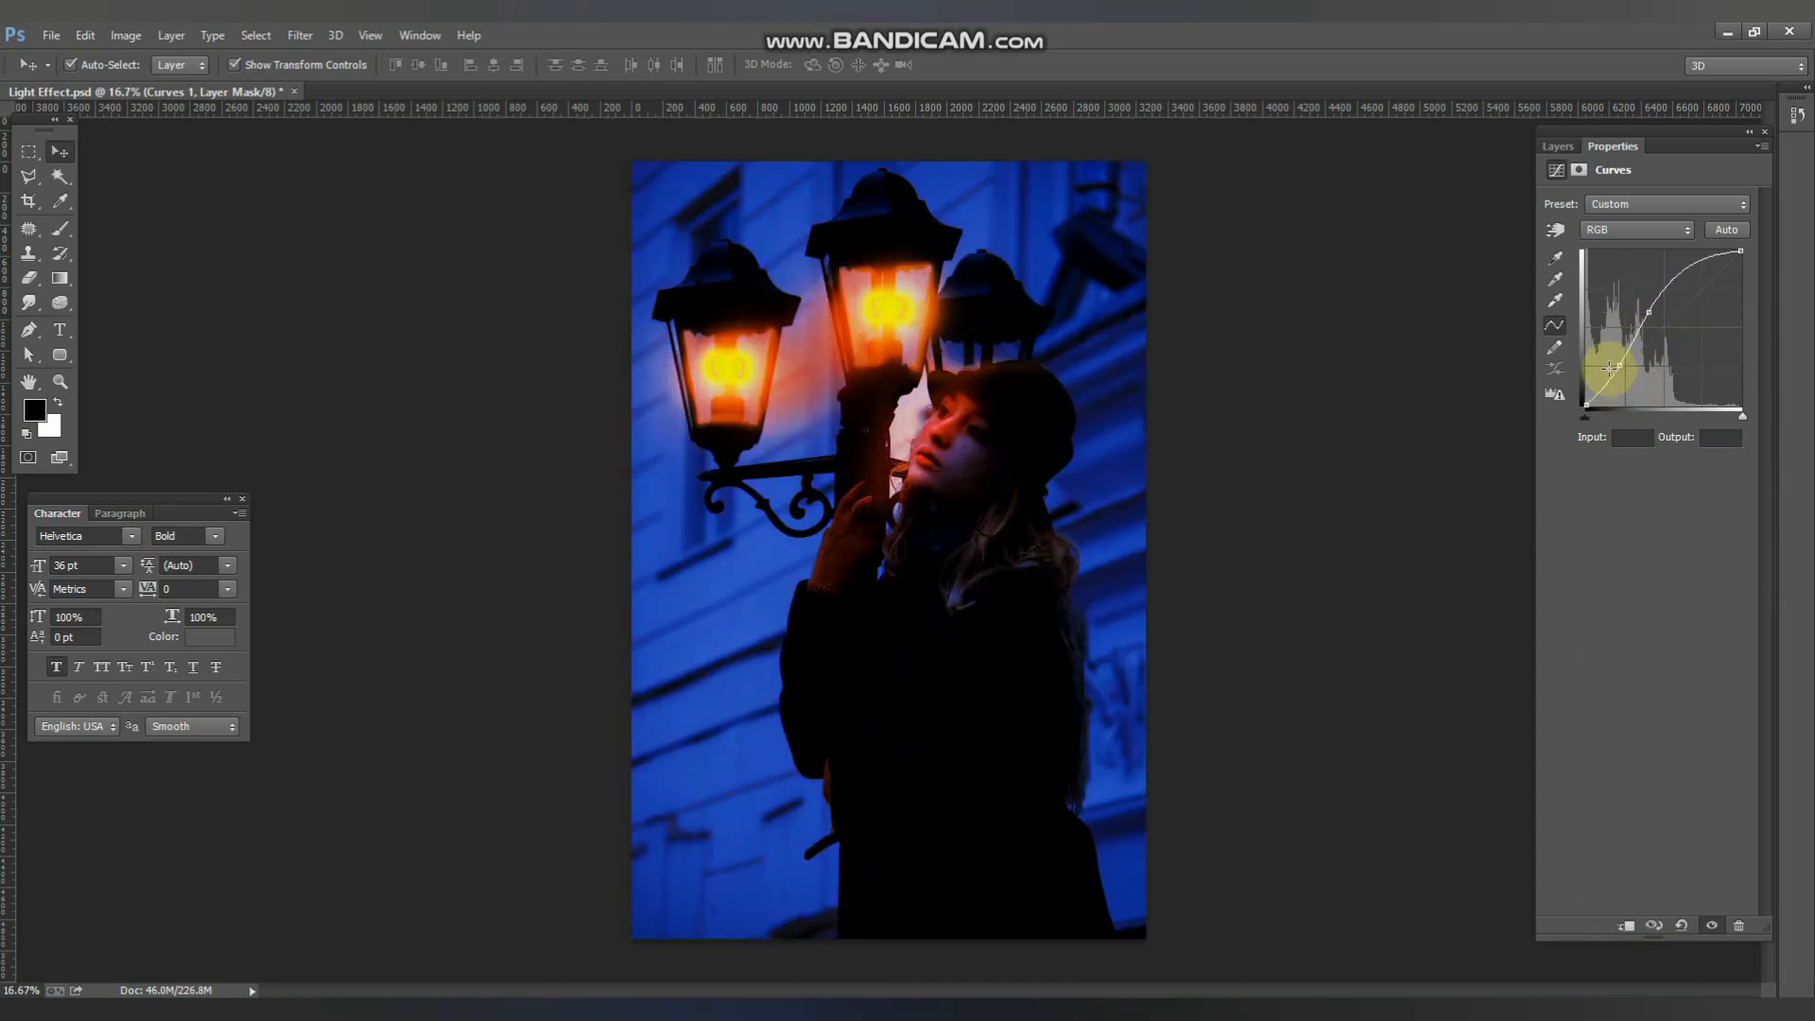
pyautogui.click(1618, 368)
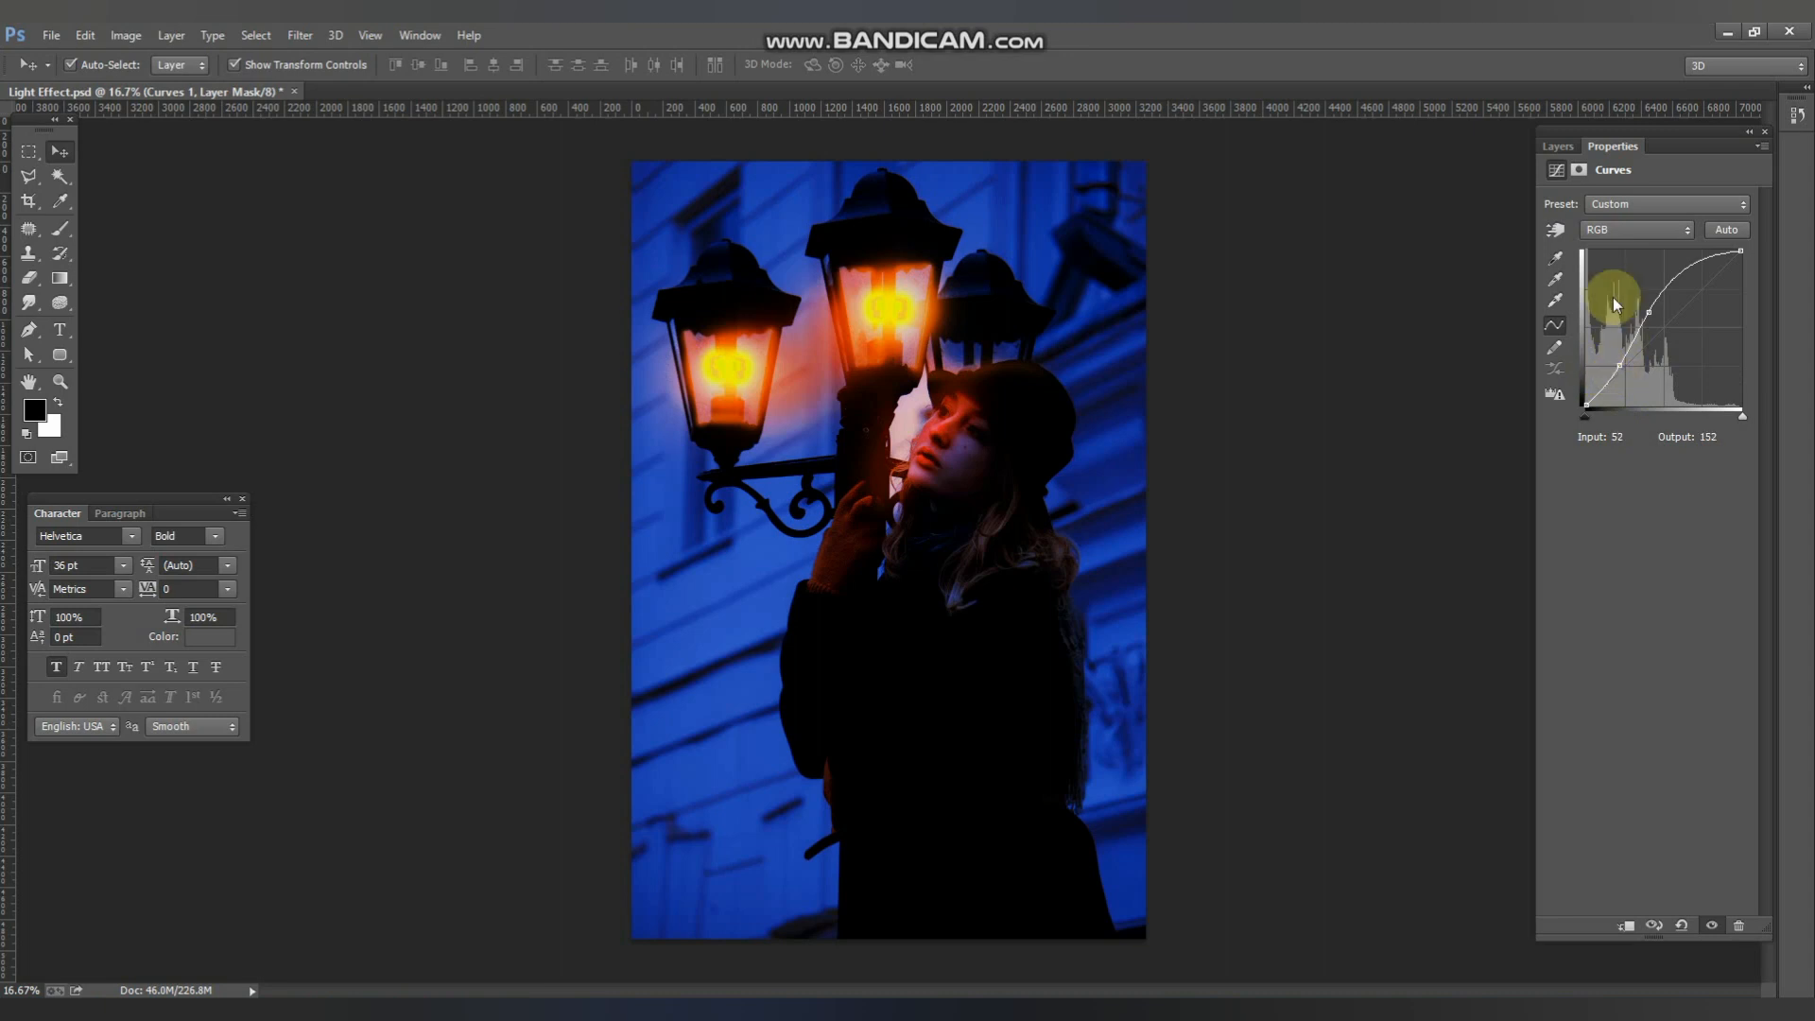
pyautogui.click(1558, 146)
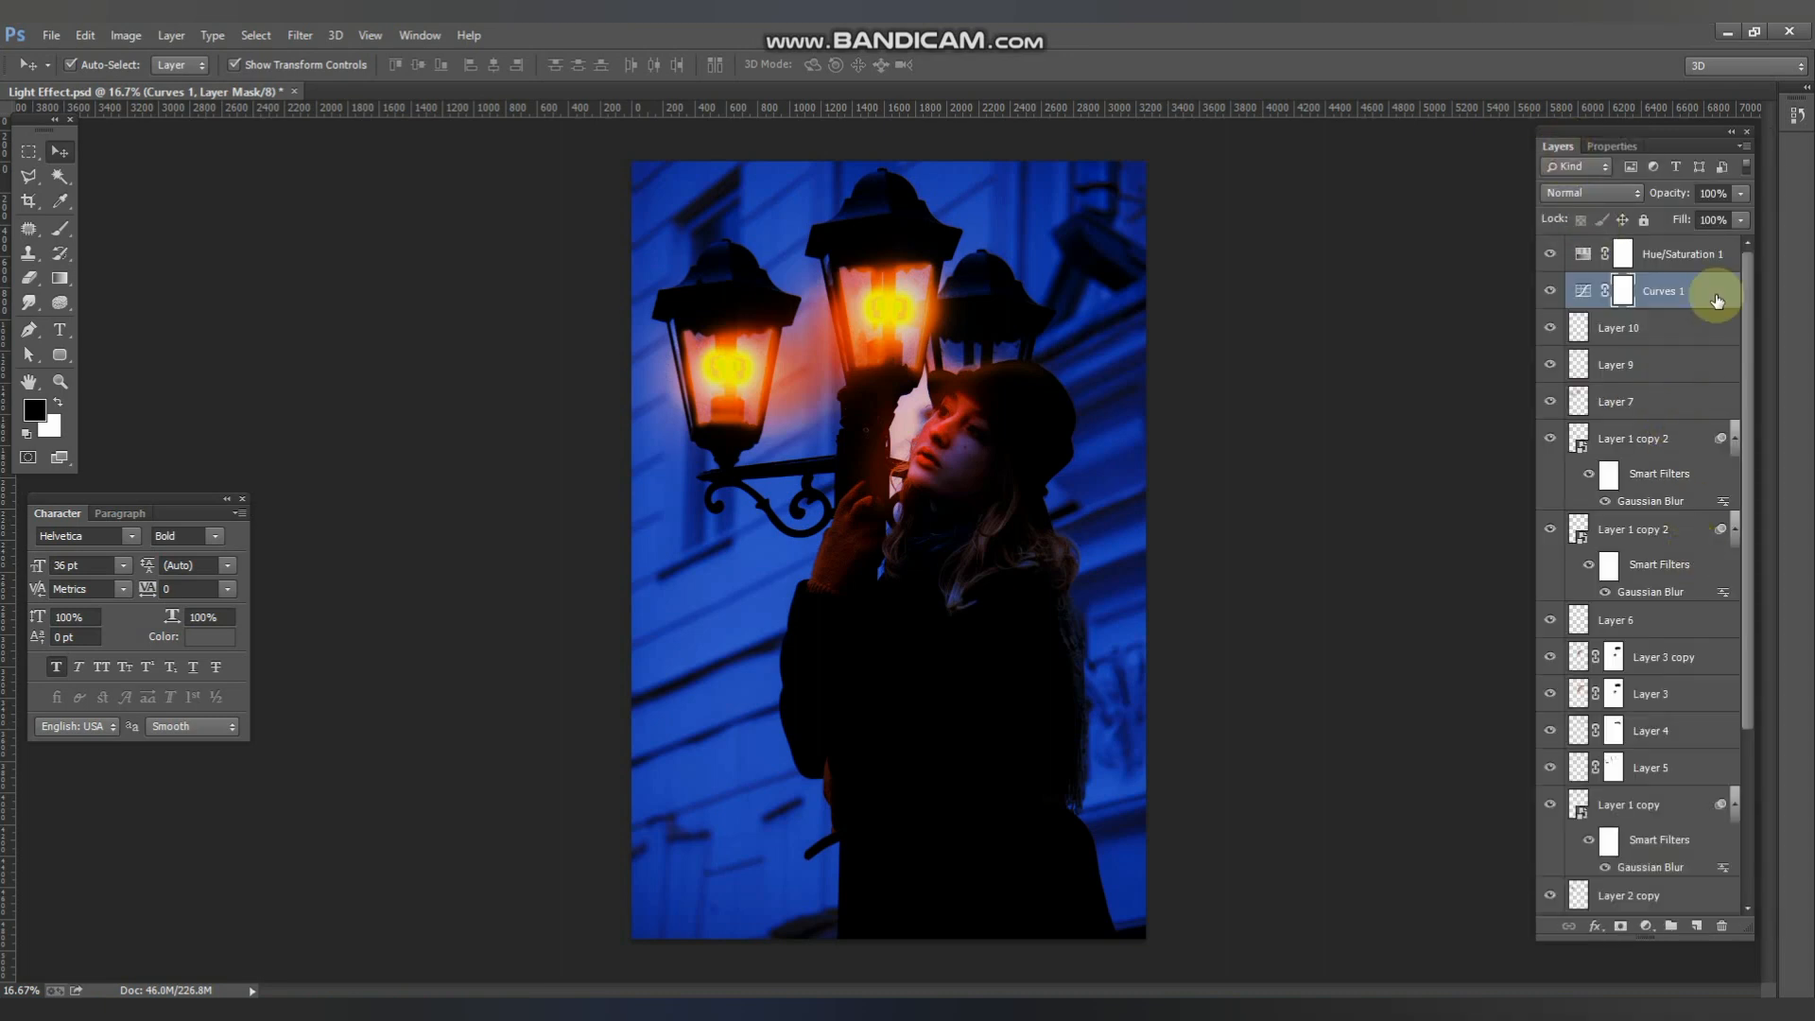
pyautogui.moveTo(1669, 192); pyautogui.dragTo(1721, 269)
pyautogui.press('Delete')
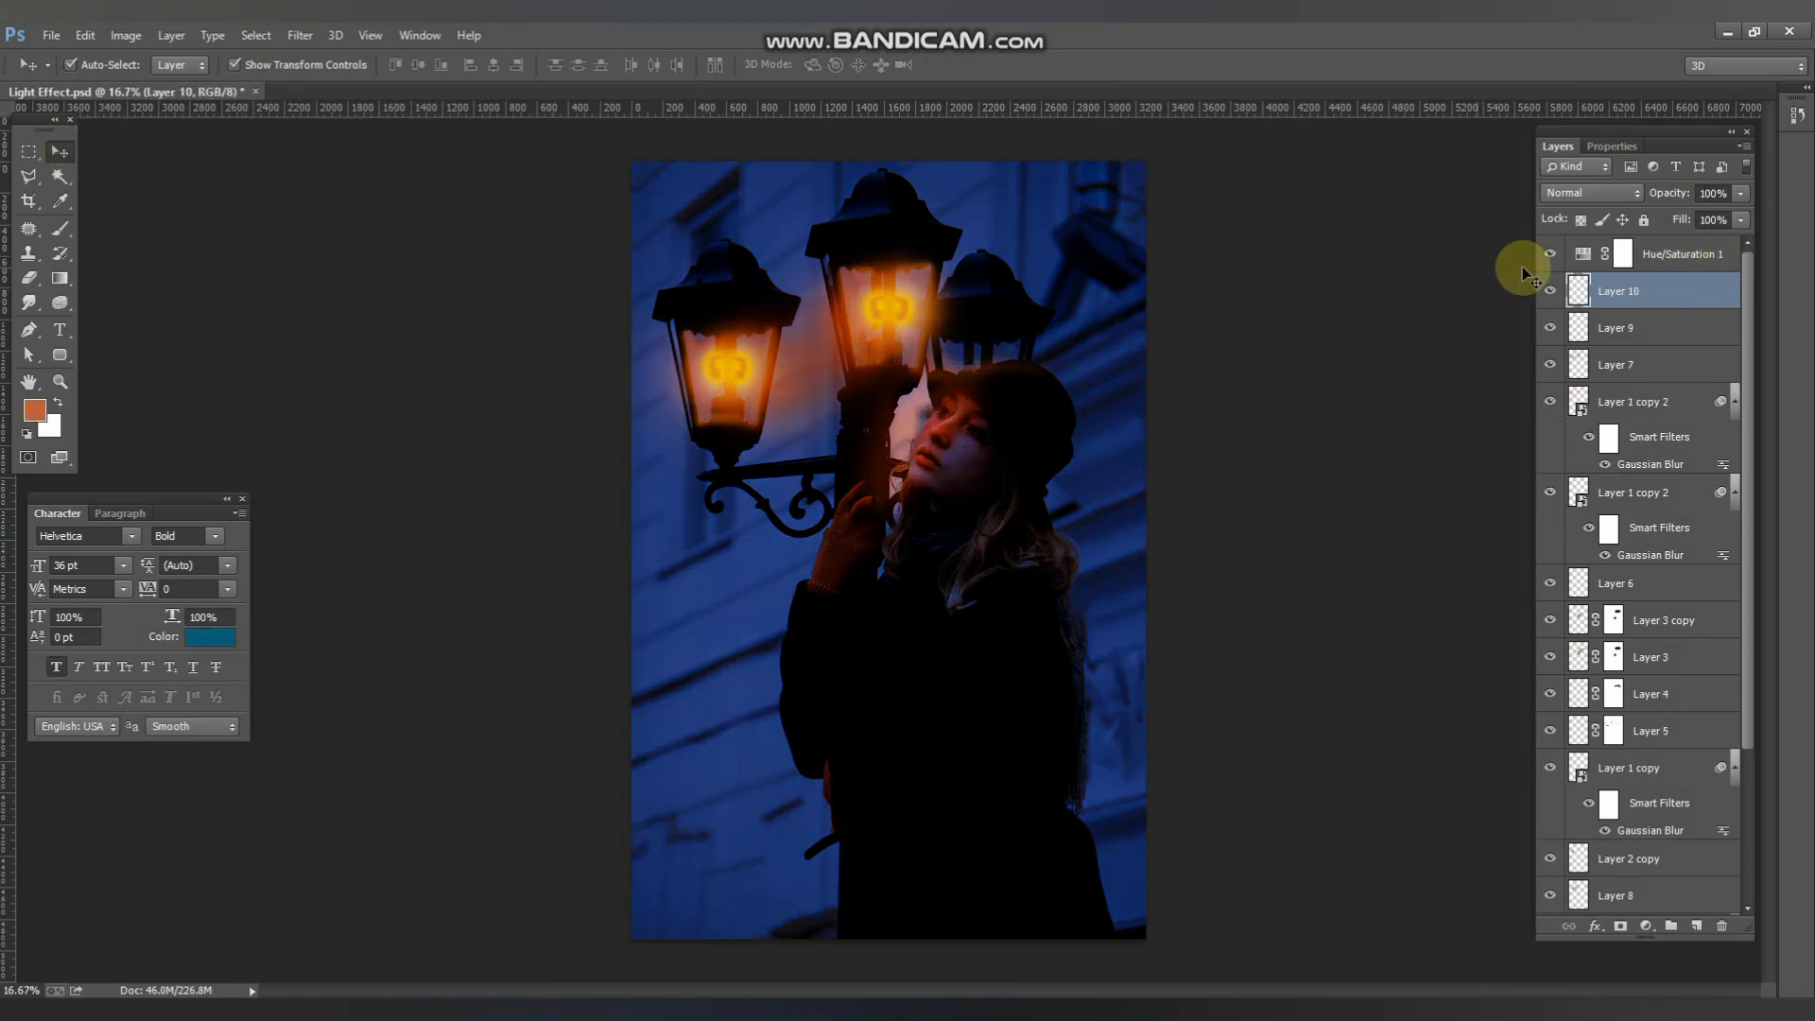
# - Add a Curves adjustment above Layer 10 with RGB points at input 18, output 13 and input 153, output 192, and save the document
pyautogui.click(1644, 926)
pyautogui.click(1611, 601)
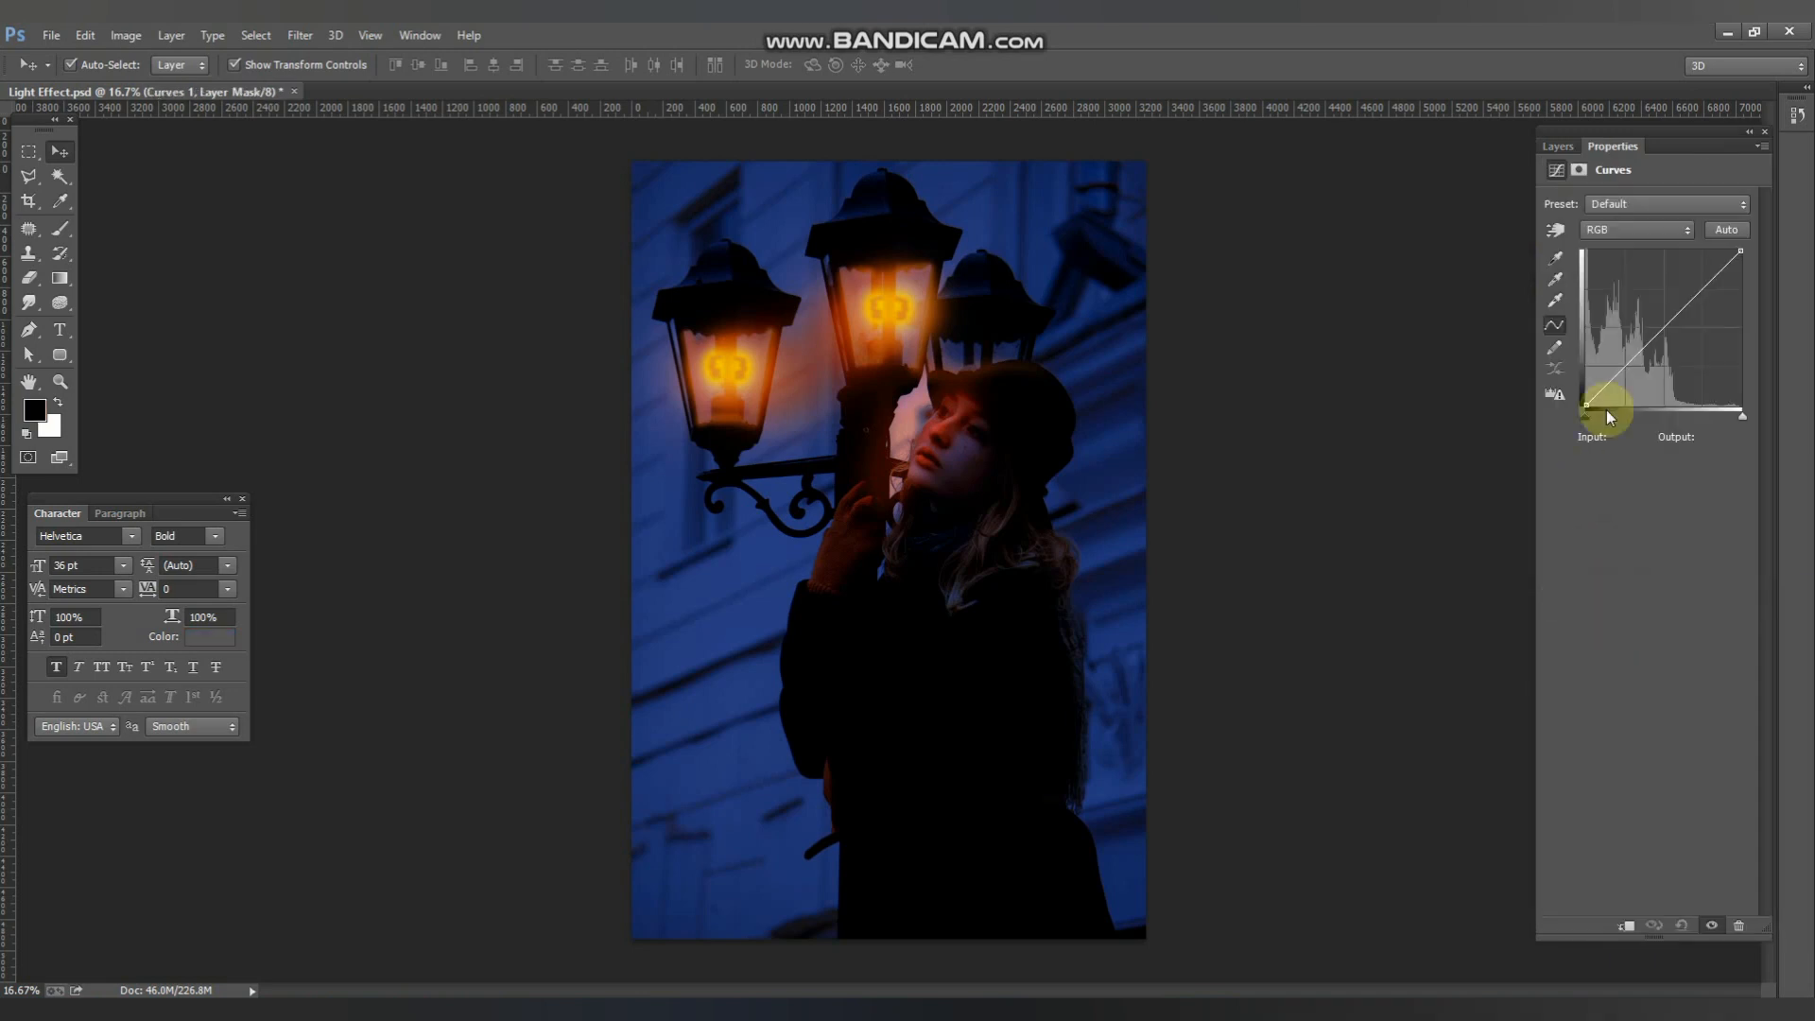
pyautogui.moveTo(1626, 376)
pyautogui.mouseDown()
pyautogui.moveTo(1608, 346)
pyautogui.moveTo(1598, 396)
pyautogui.mouseUp()
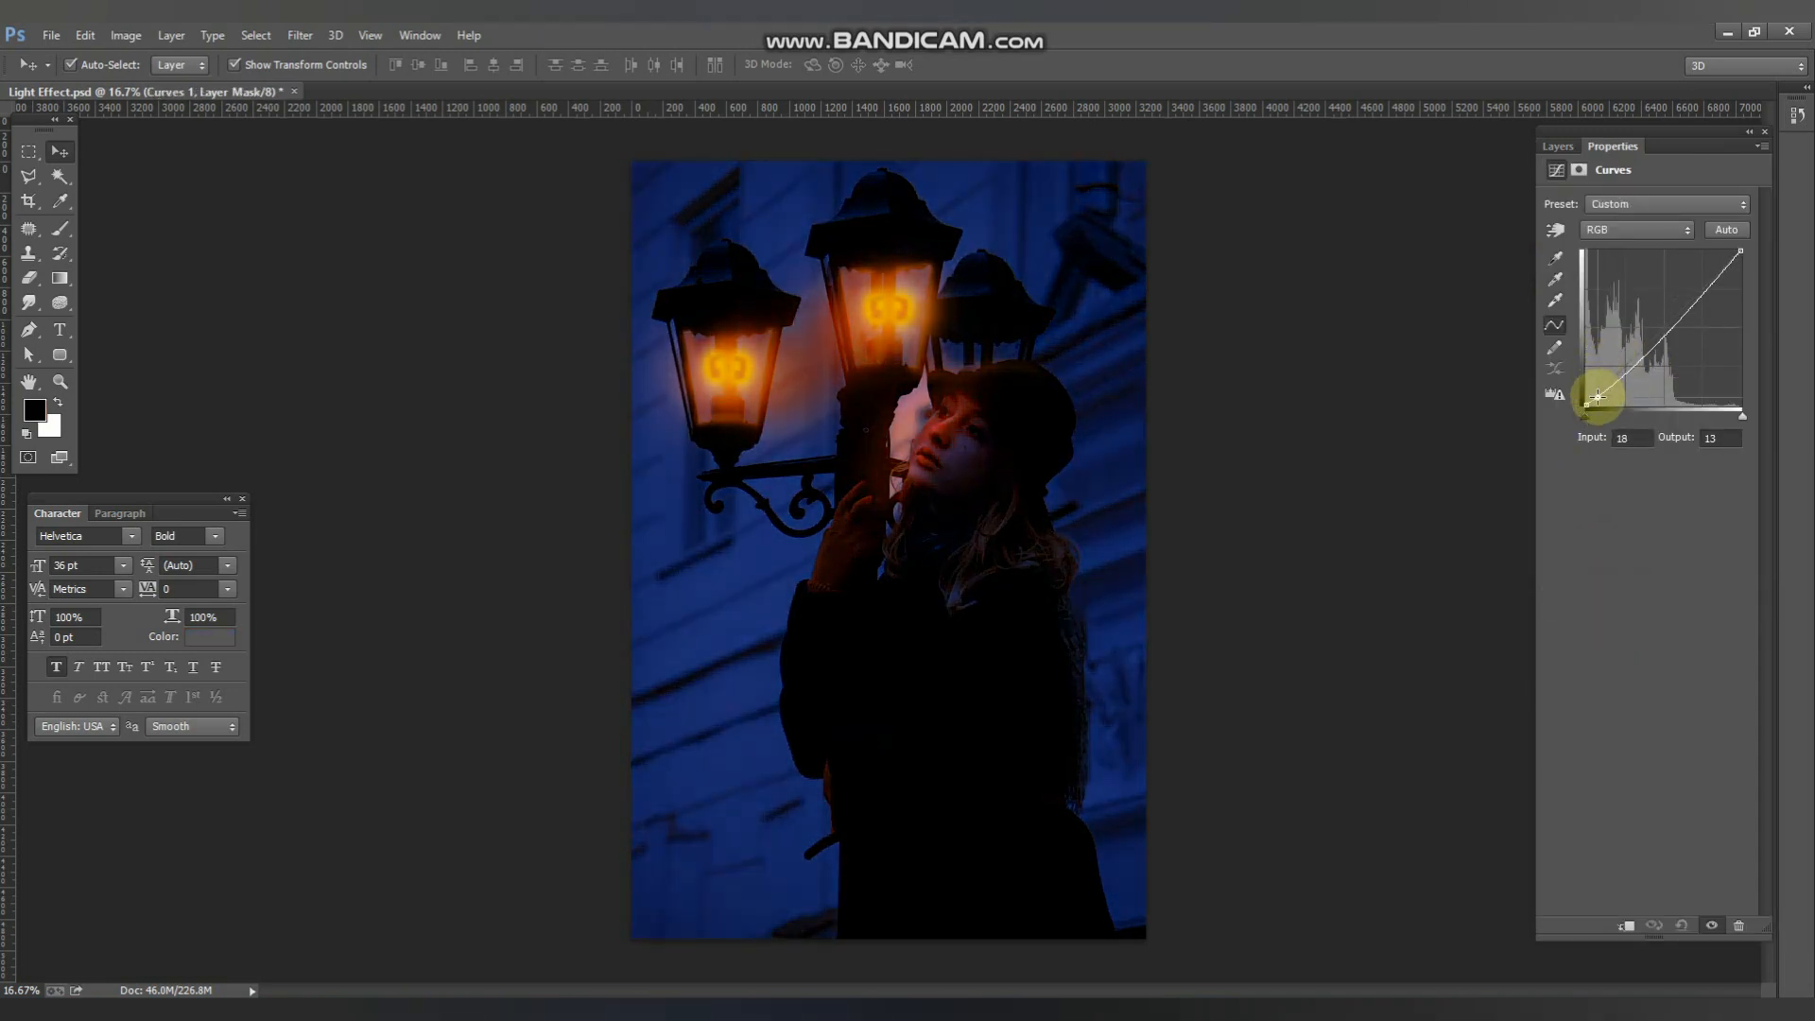
pyautogui.moveTo(1697, 299)
pyautogui.mouseDown()
pyautogui.moveTo(1677, 285)
pyautogui.moveTo(1698, 348)
pyautogui.moveTo(1681, 288)
pyautogui.mouseUp()
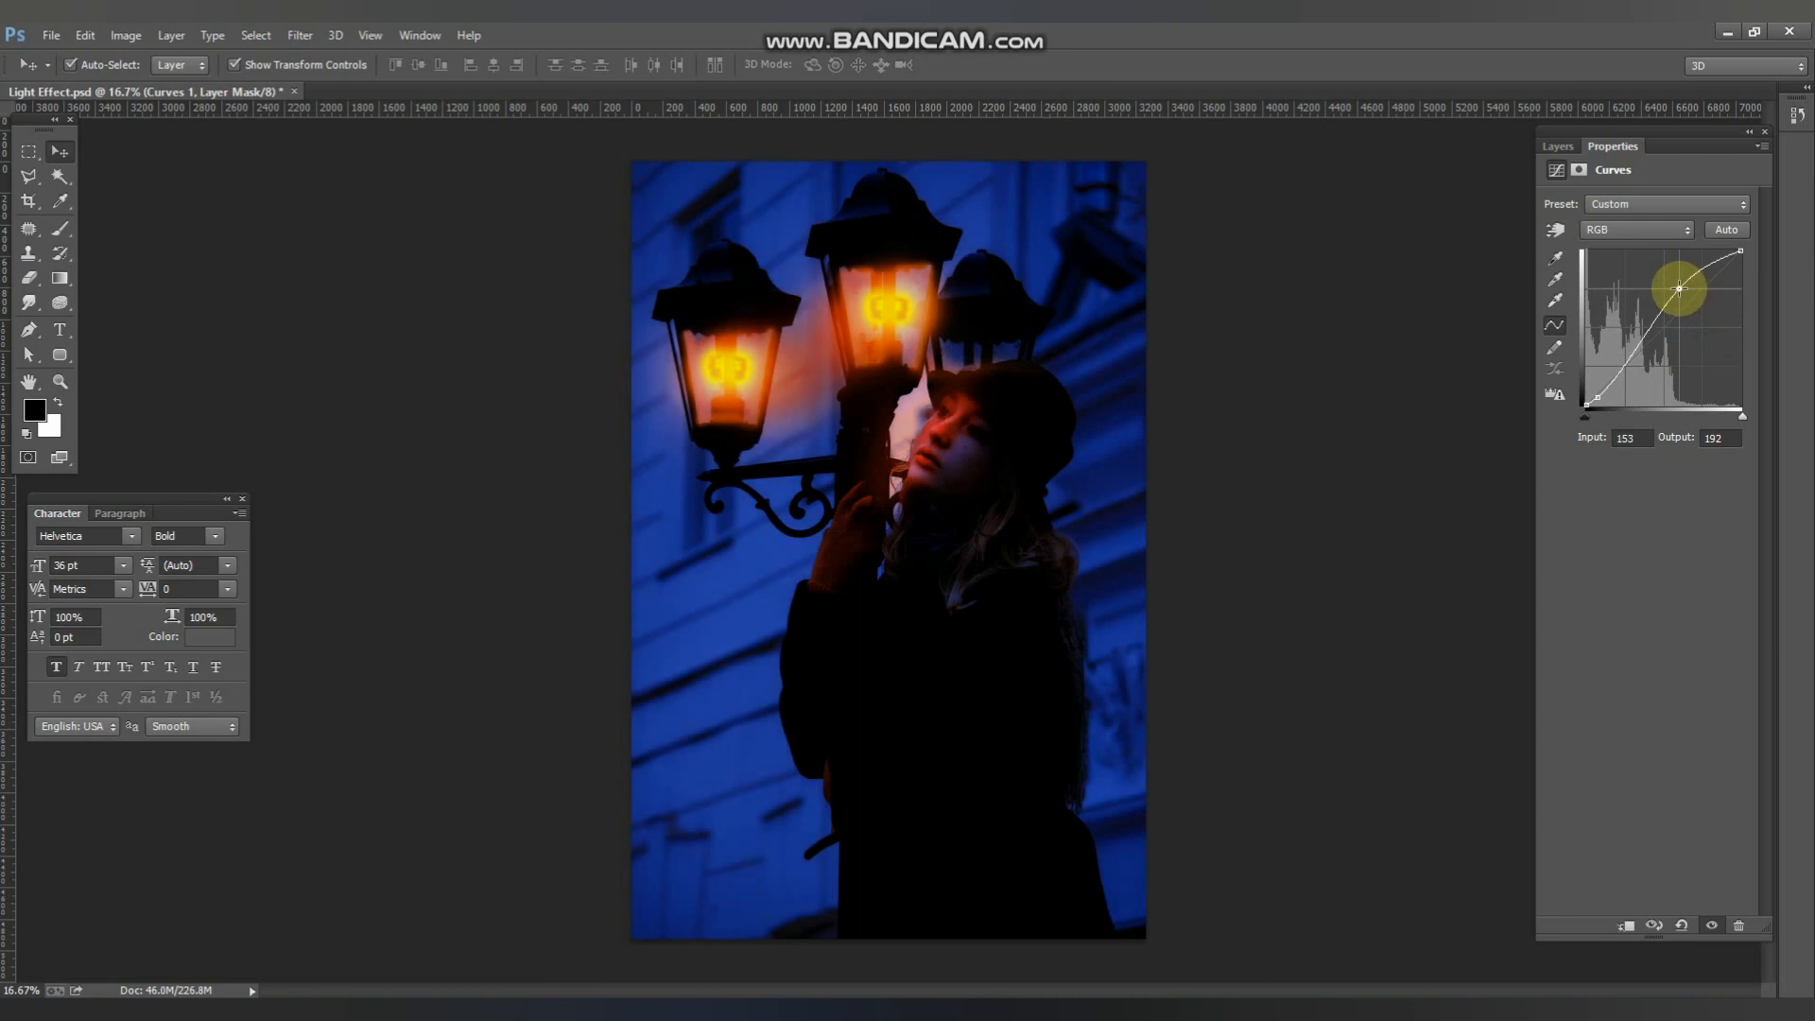
pyautogui.click(127, 143)
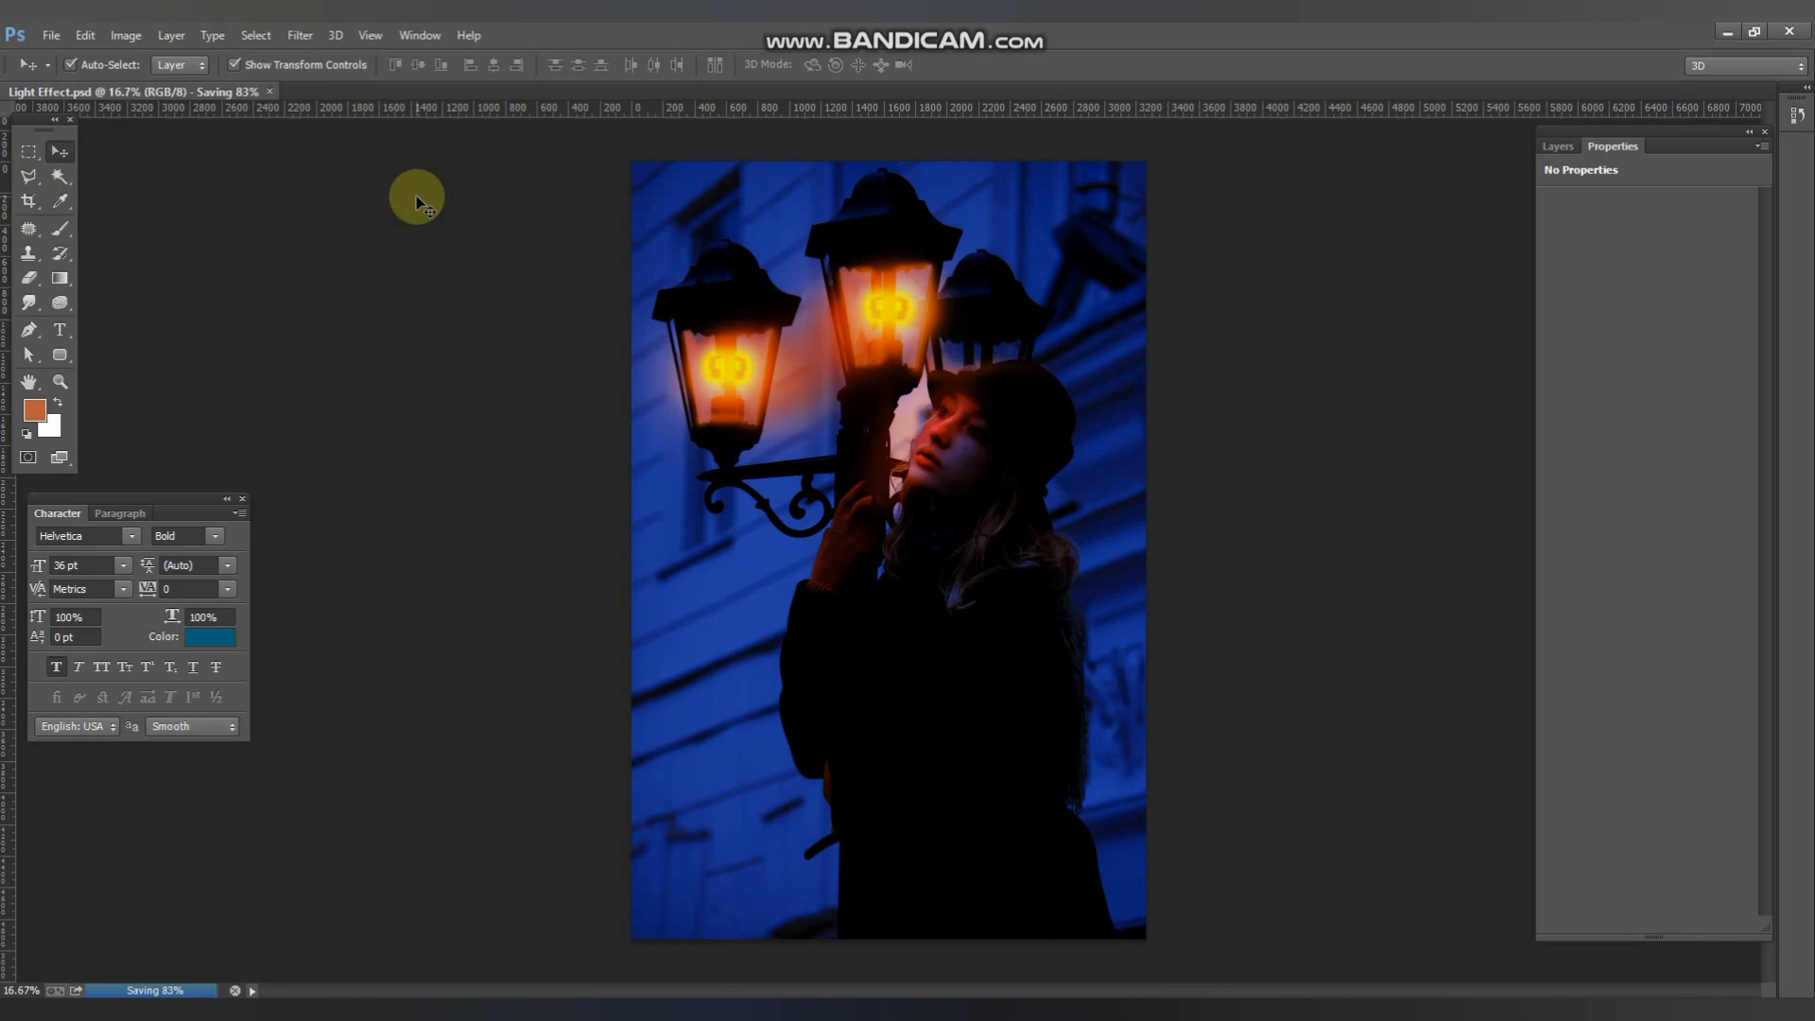
pyautogui.hotkey('ctrl', '+')
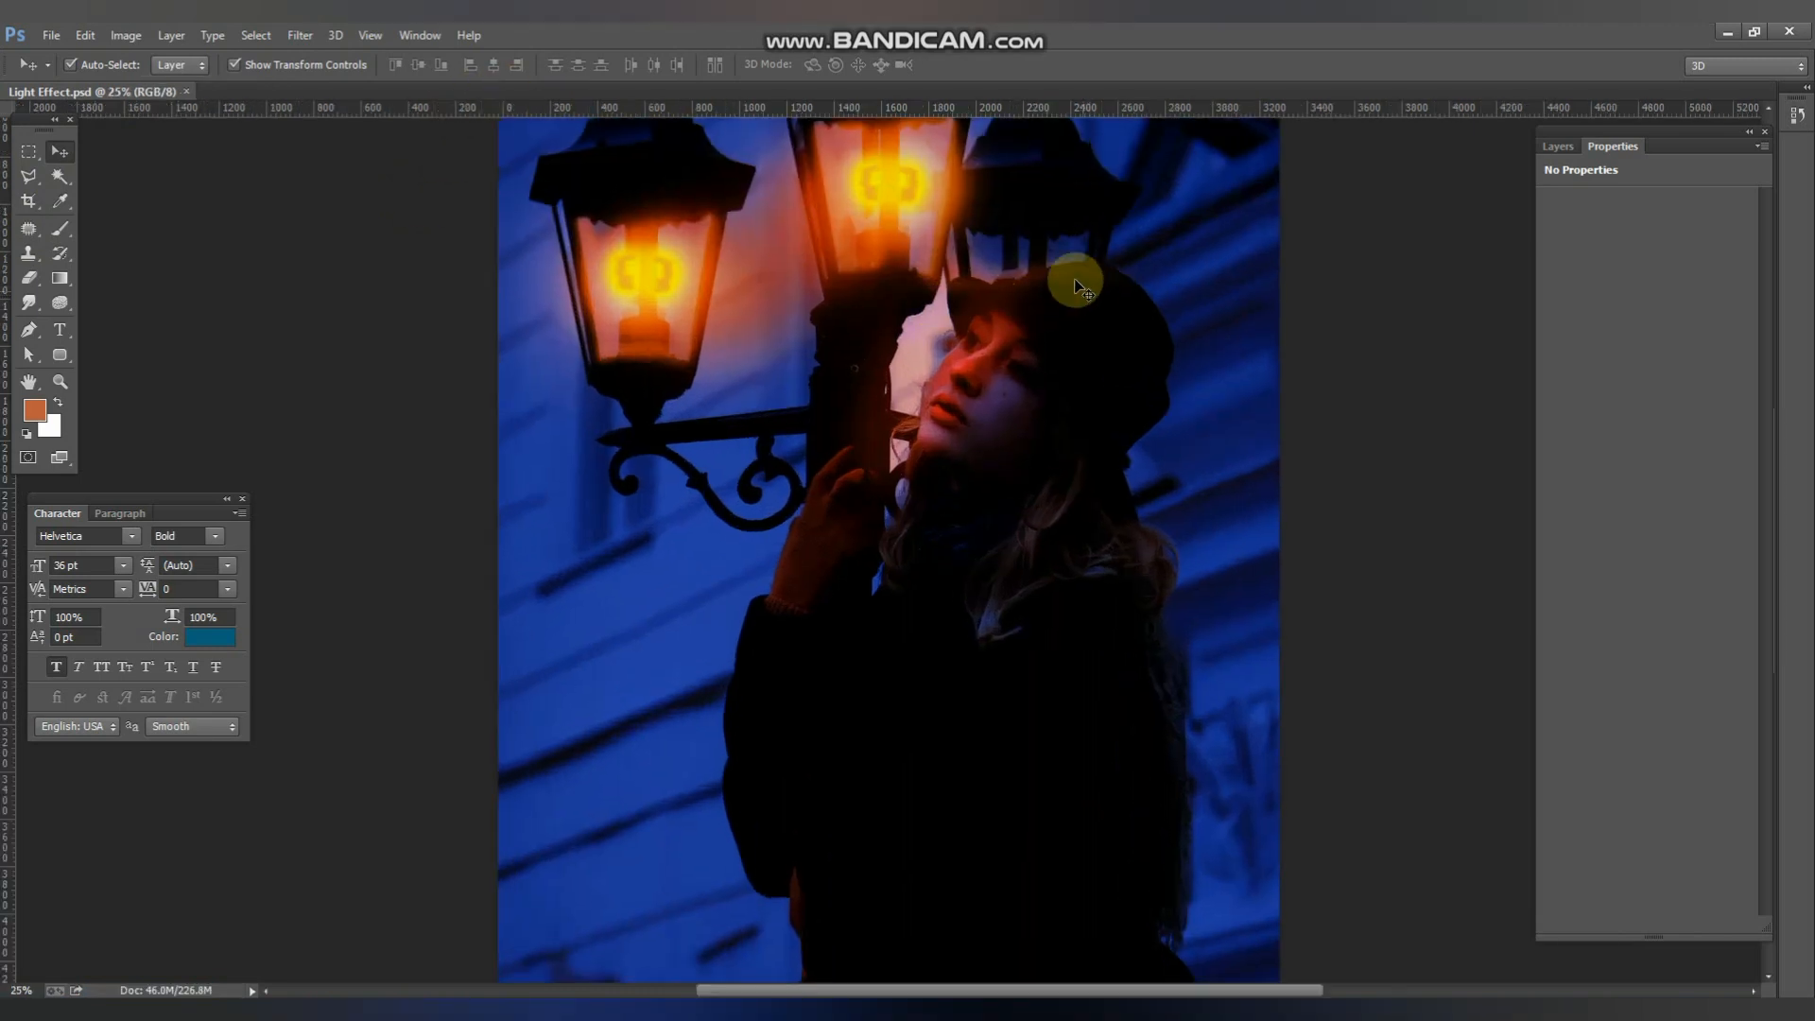
pyautogui.hotkey('ctrl', '+')
pyautogui.scroll(-8, 937, 316)
pyautogui.click(338, 407)
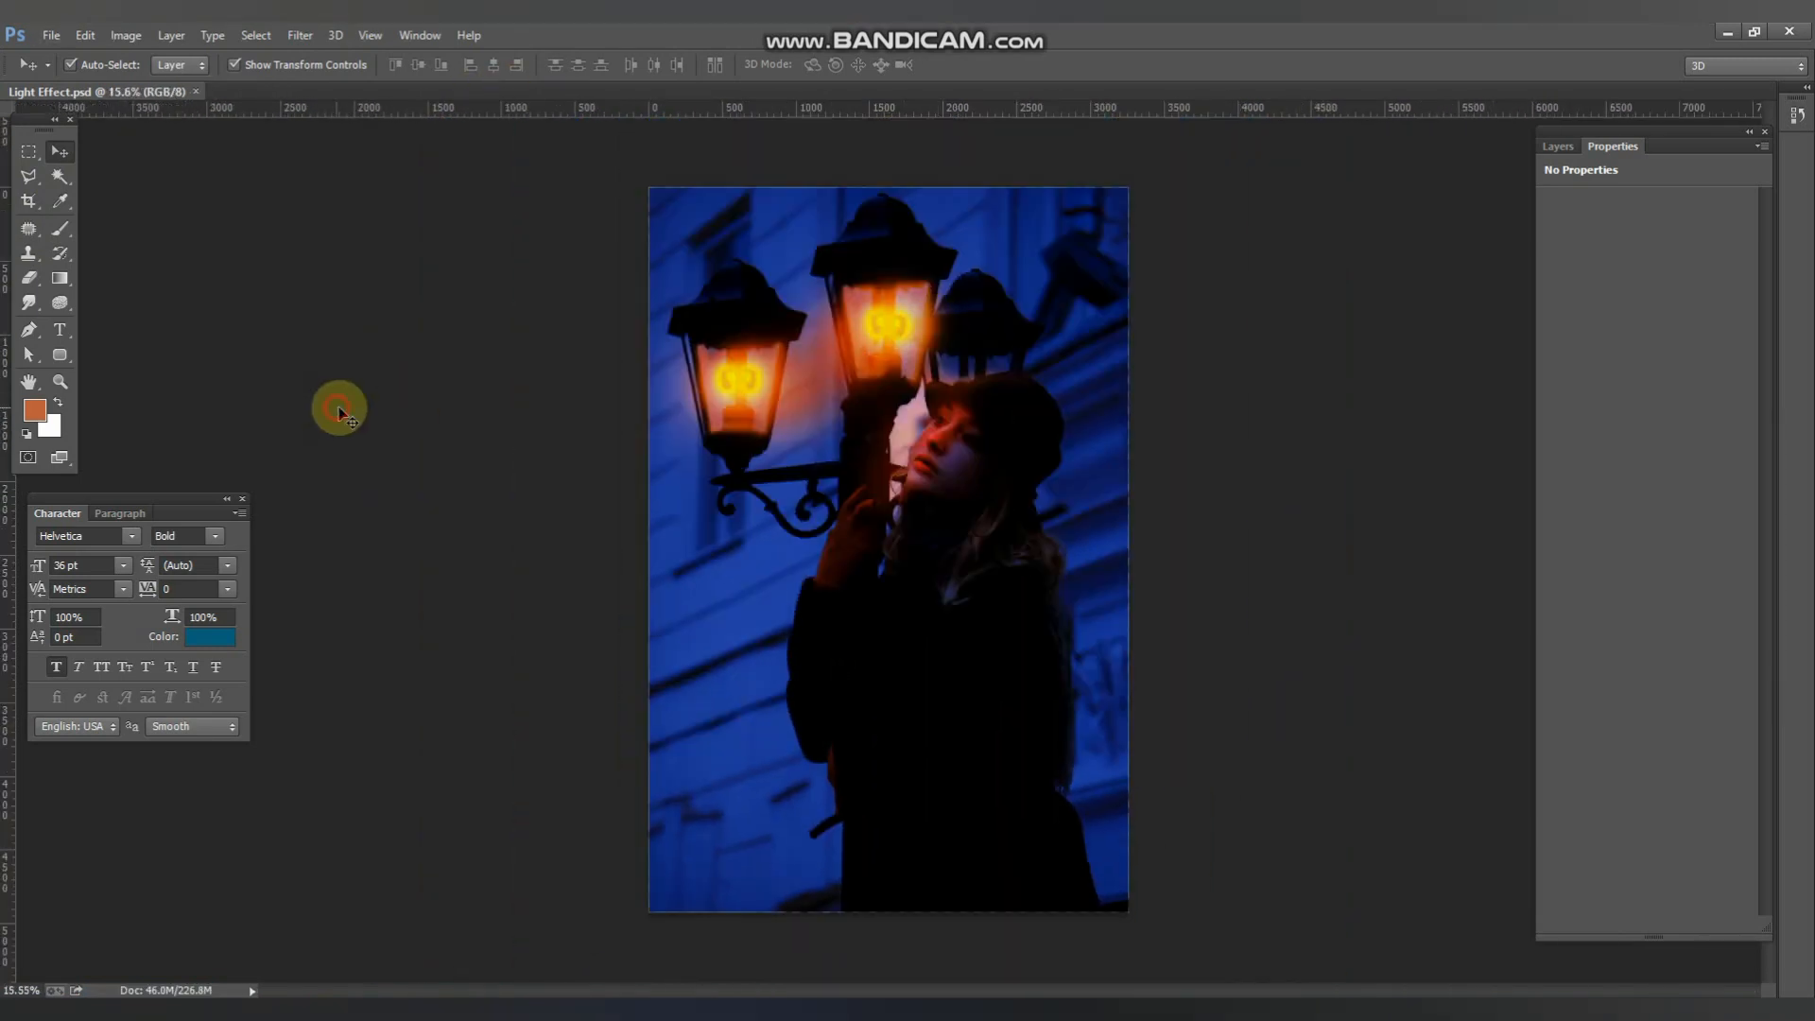
pyautogui.scroll(3, 841, 577)
pyautogui.scroll(-2, 908, 549)
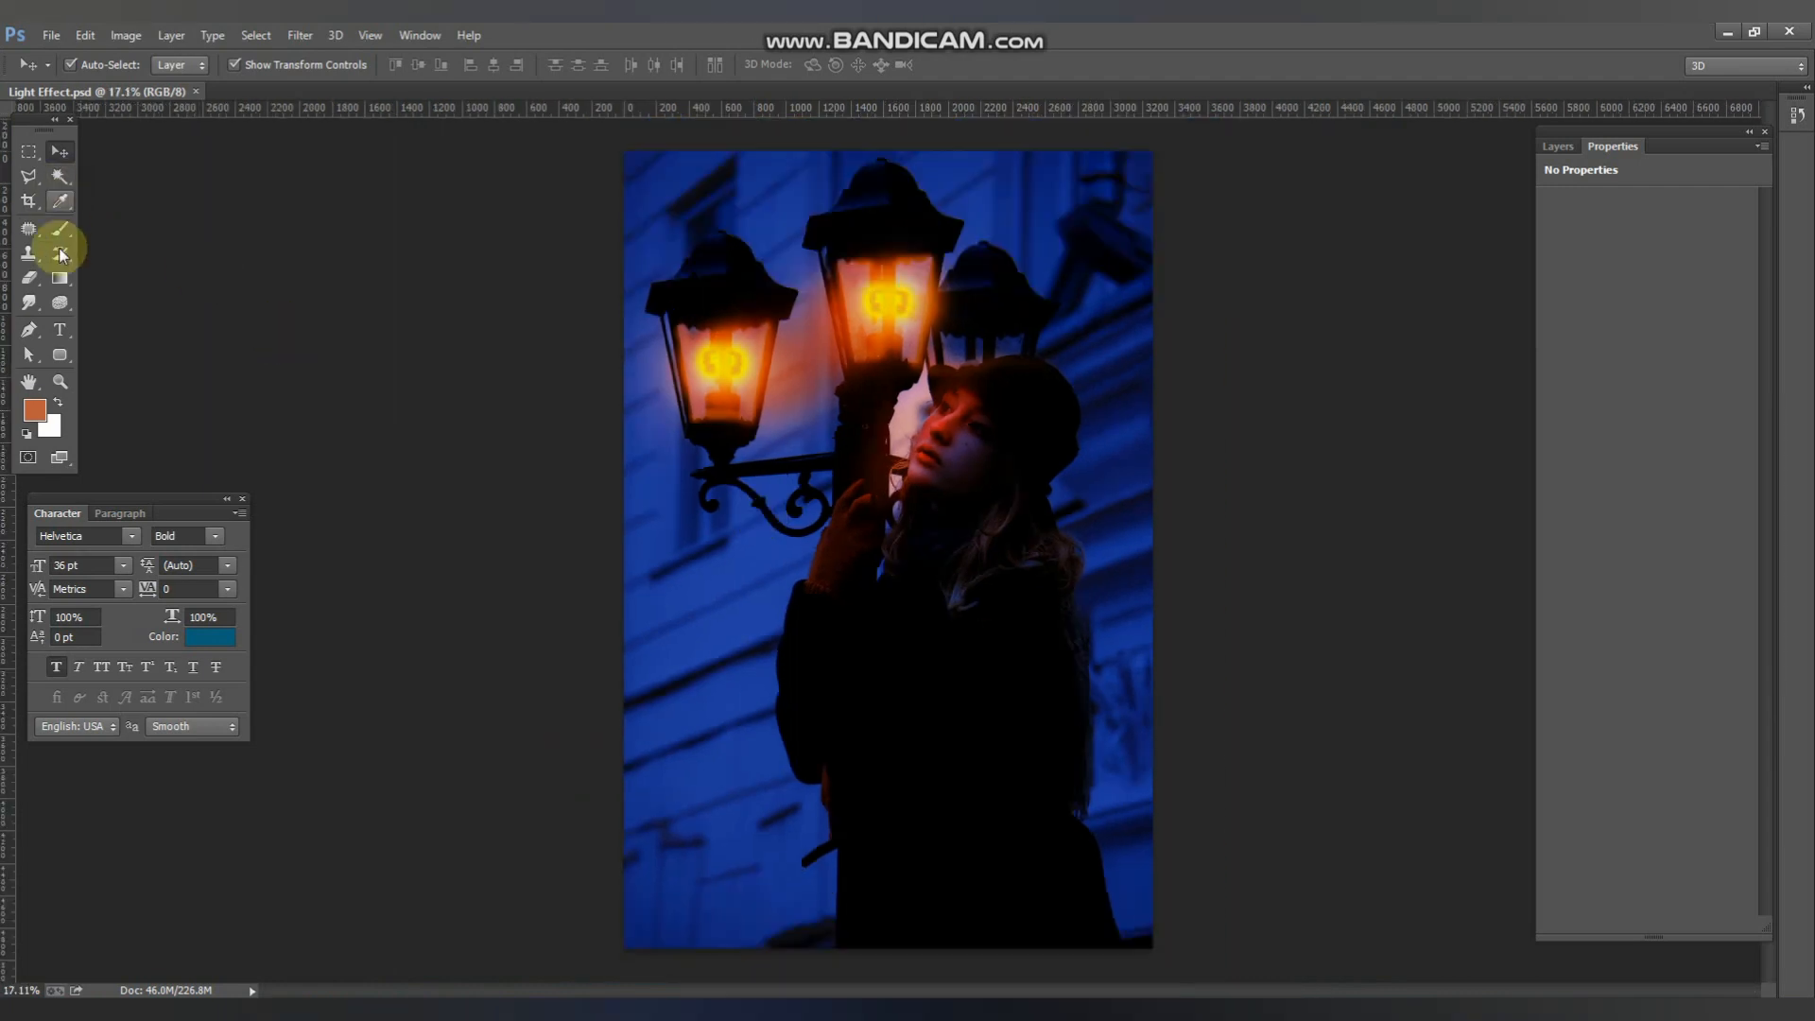
# - Draw a rectangle about 3726 by 358 px across the bottom edge of the image, fill it with white, and save the document
pyautogui.click(59, 365)
pyautogui.click(141, 353)
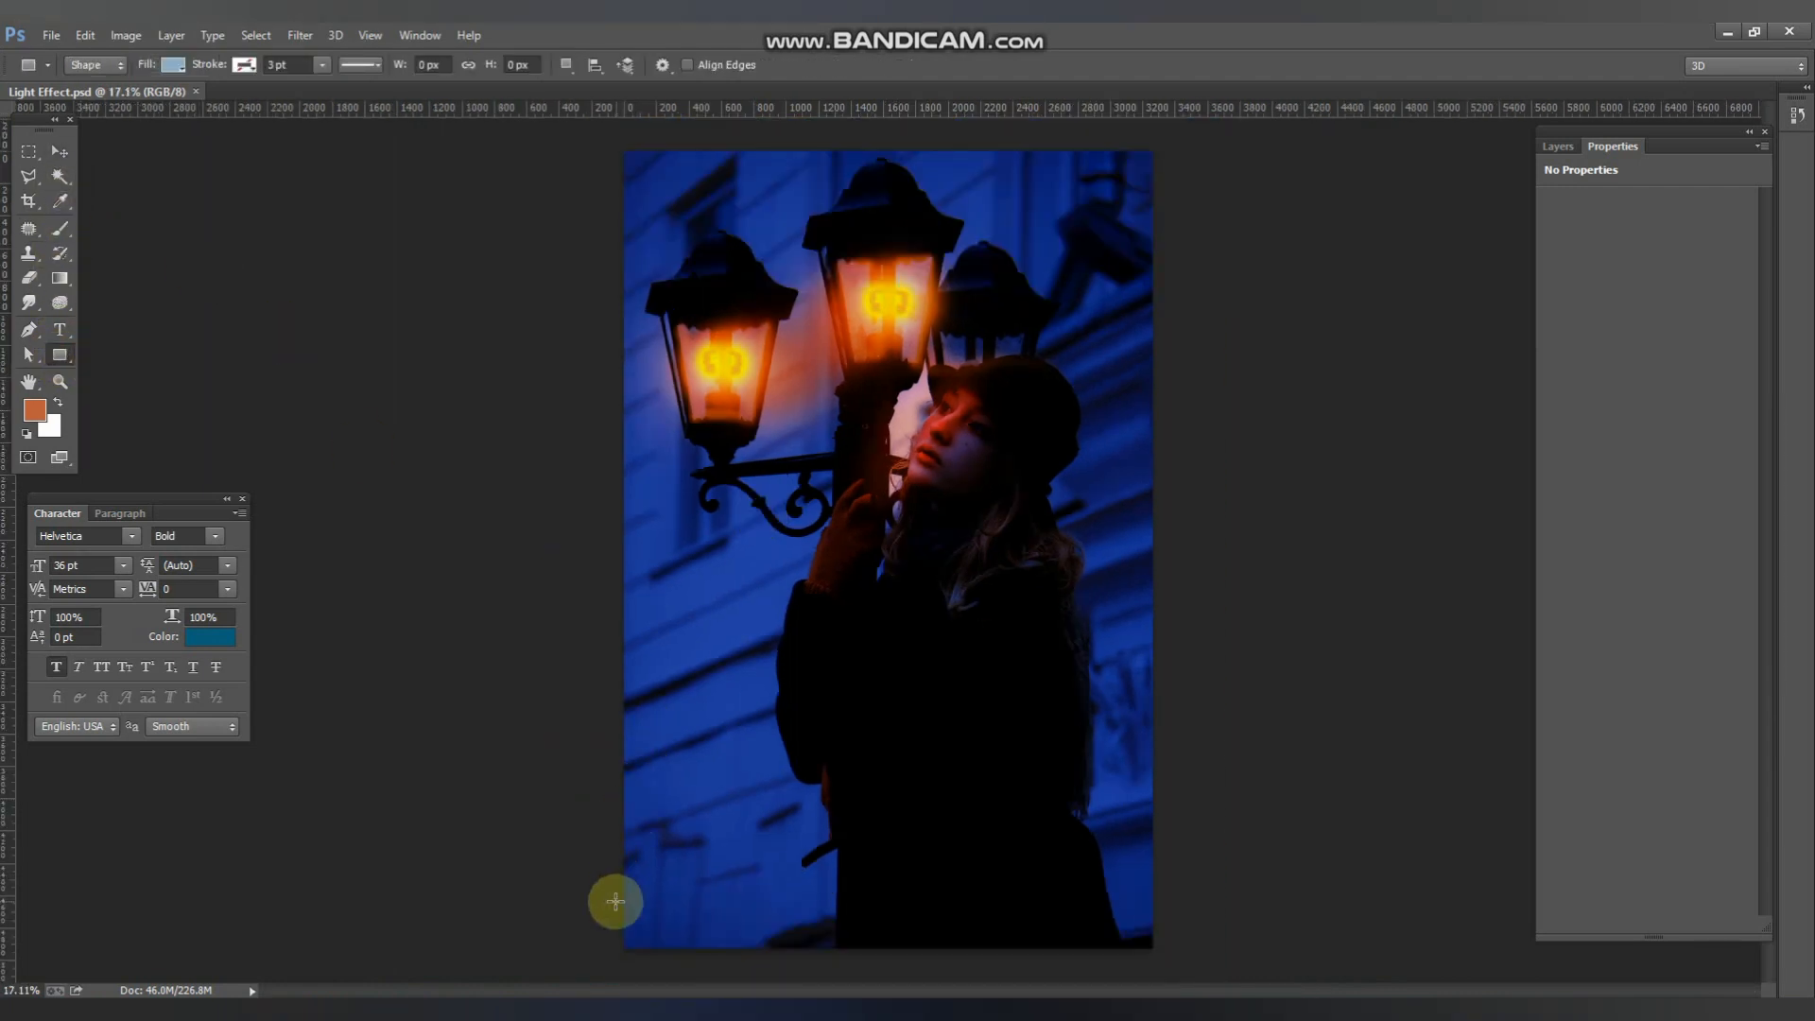
pyautogui.moveTo(615, 903); pyautogui.dragTo(1218, 959)
pyautogui.click(59, 151)
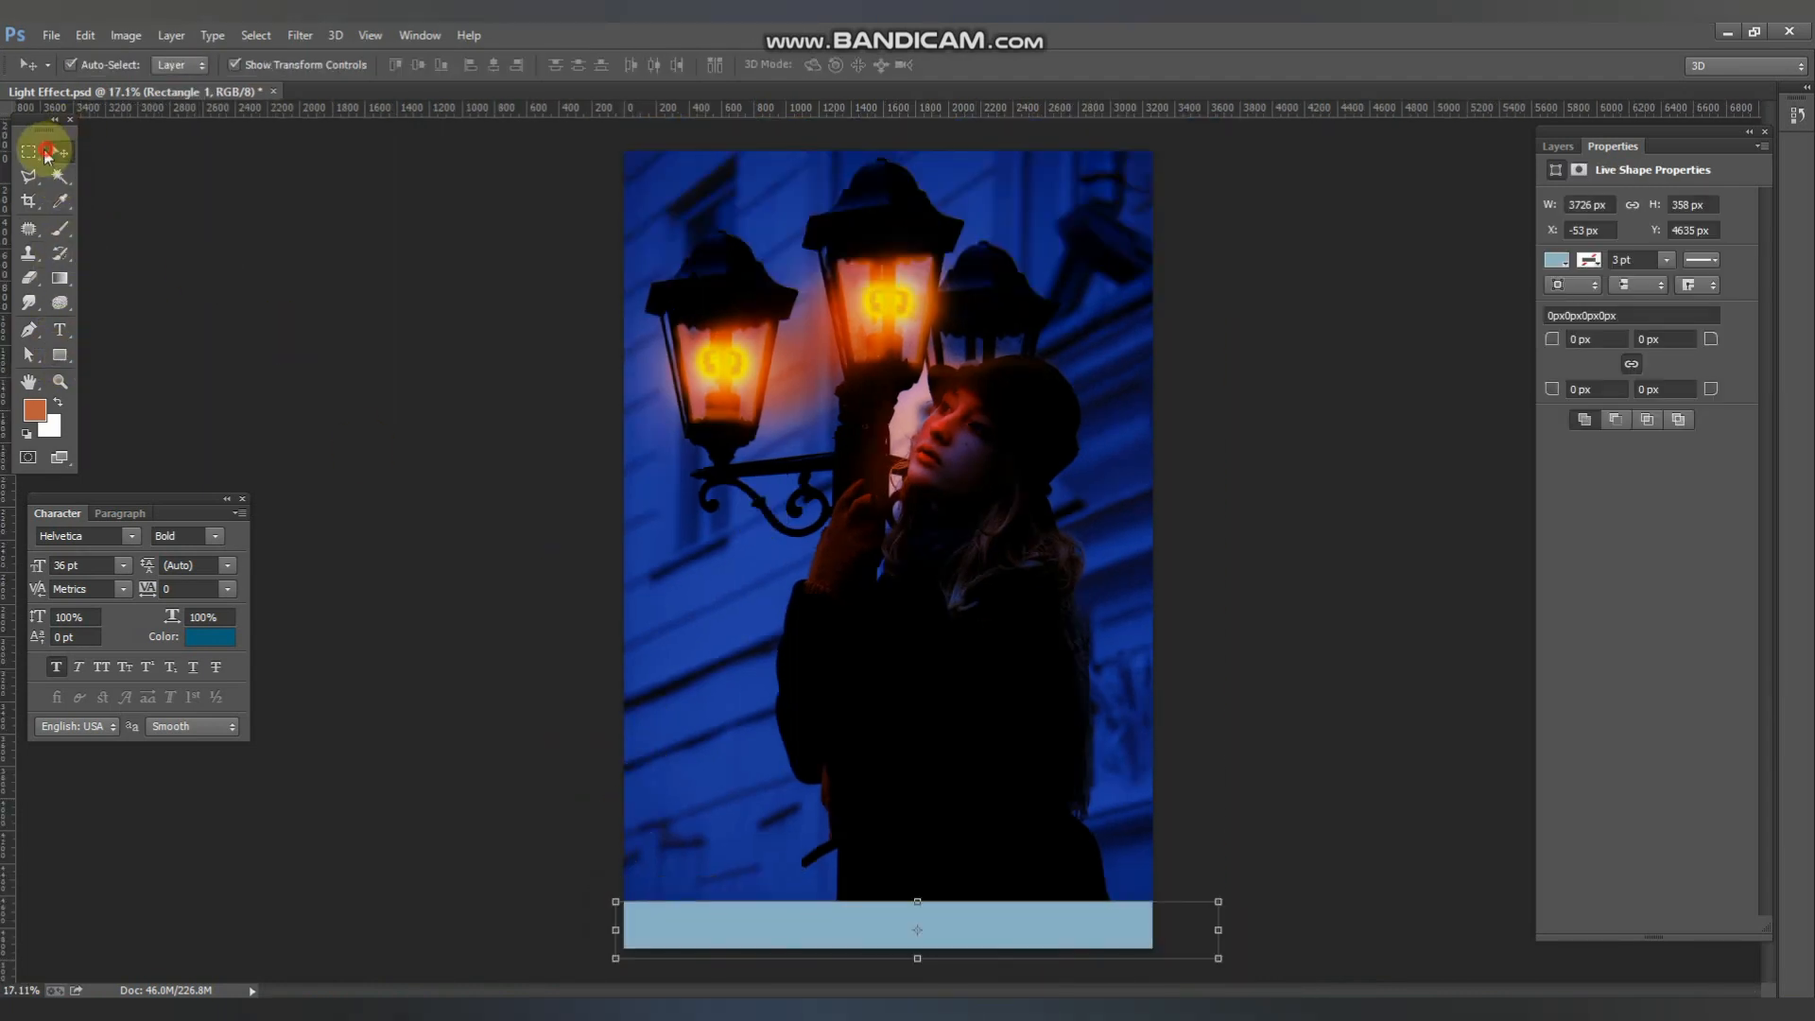
pyautogui.hotkey('ctrl', 'BackSpace')
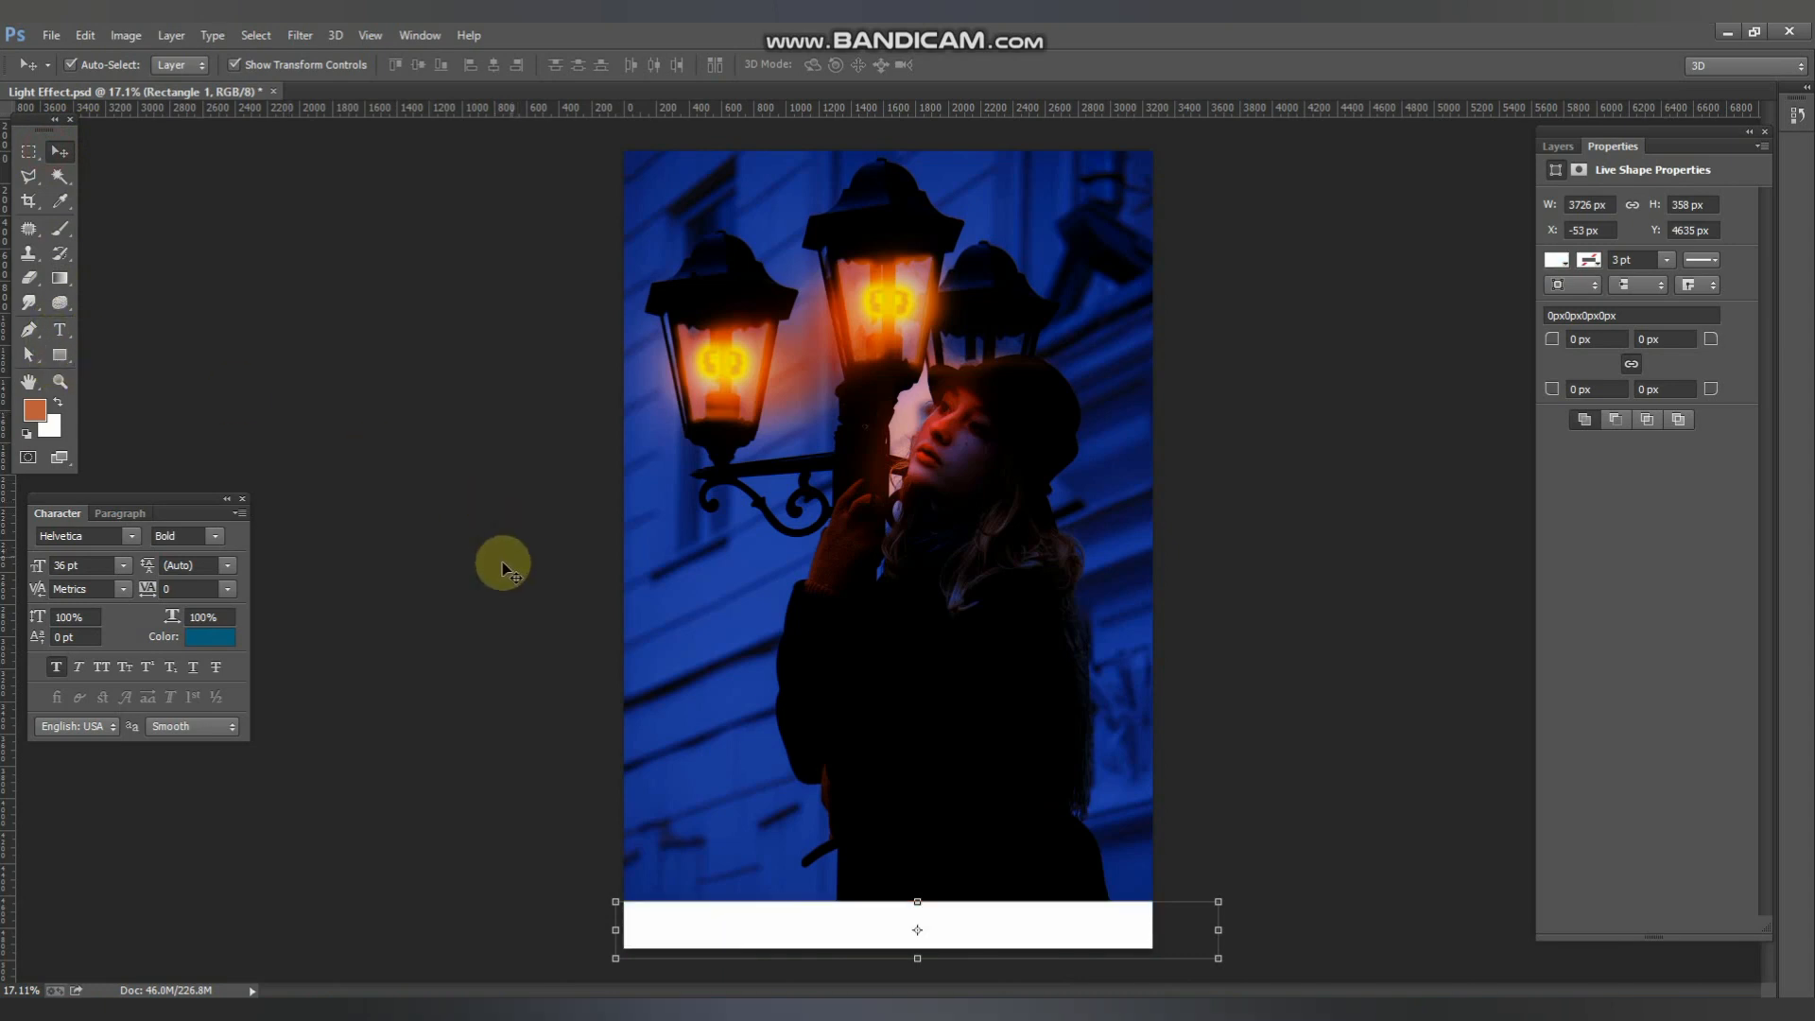
pyautogui.click(420, 486)
# - Add the text "Glow" in Helvetica Bold just above the white strip and scale it up to about 751 pt
pyautogui.scroll(5, 821, 810)
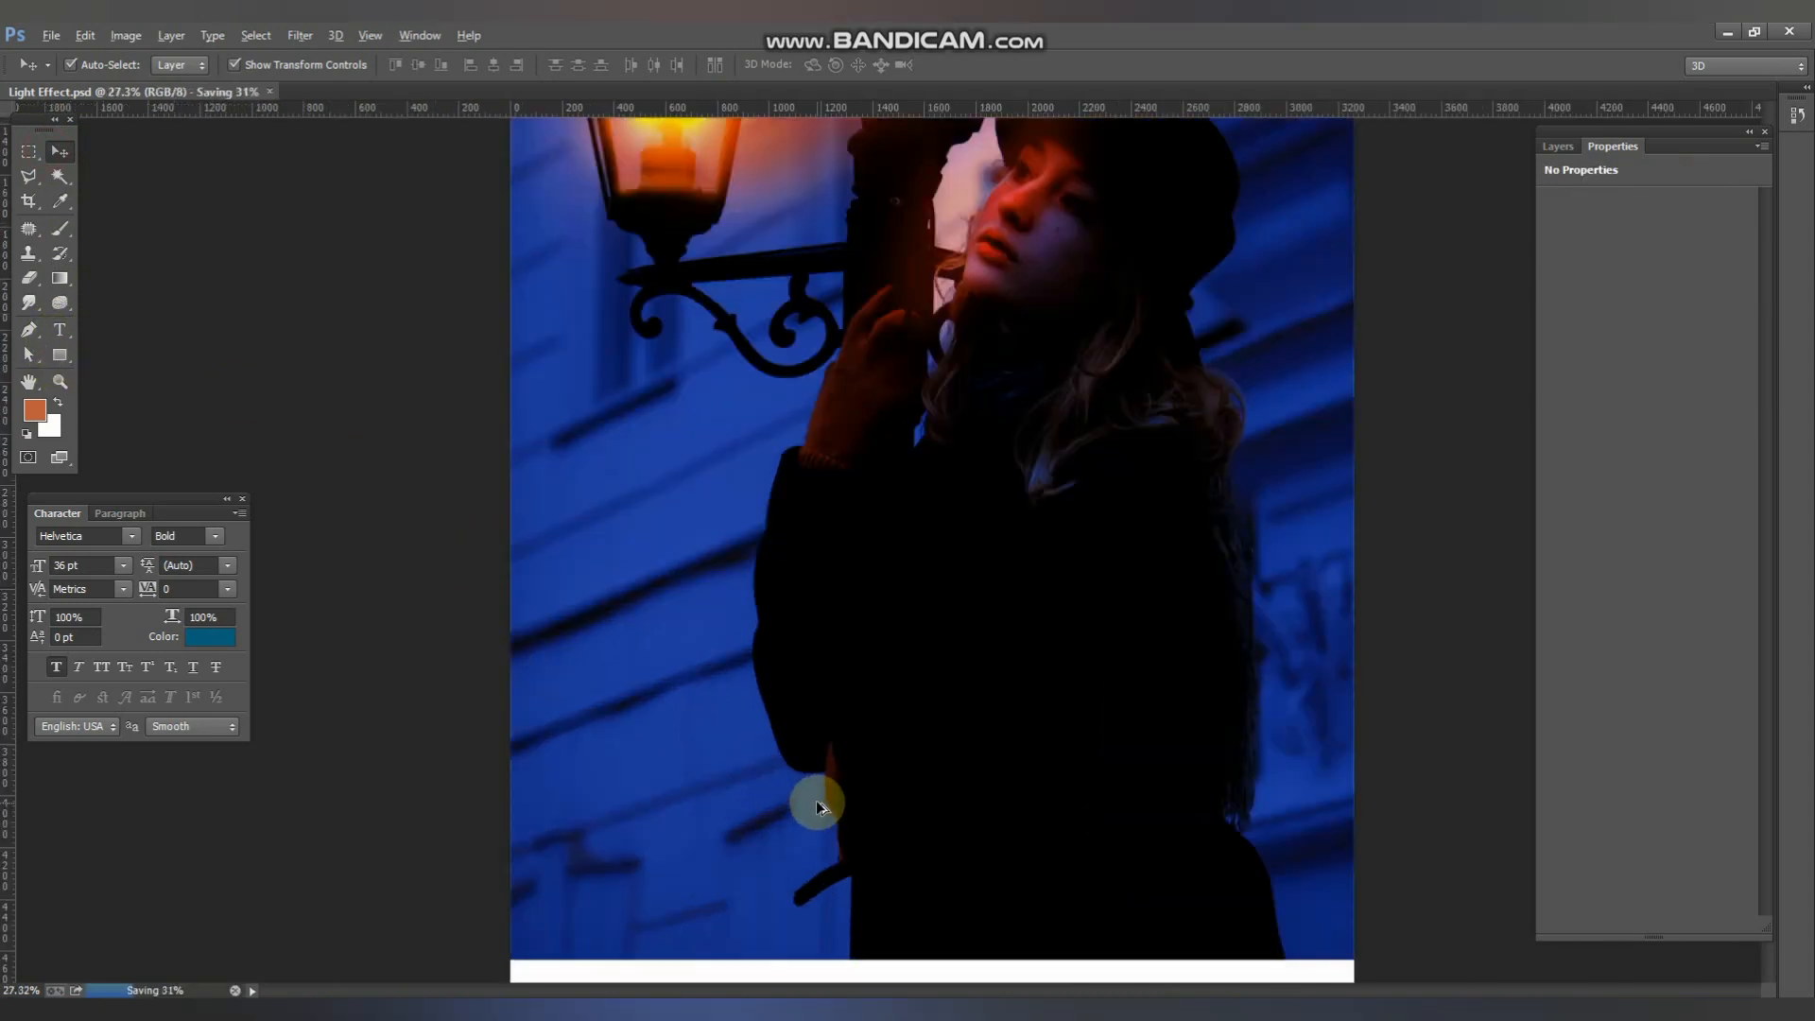
pyautogui.moveTo(911, 728); pyautogui.dragTo(839, 433)
pyautogui.press('t')
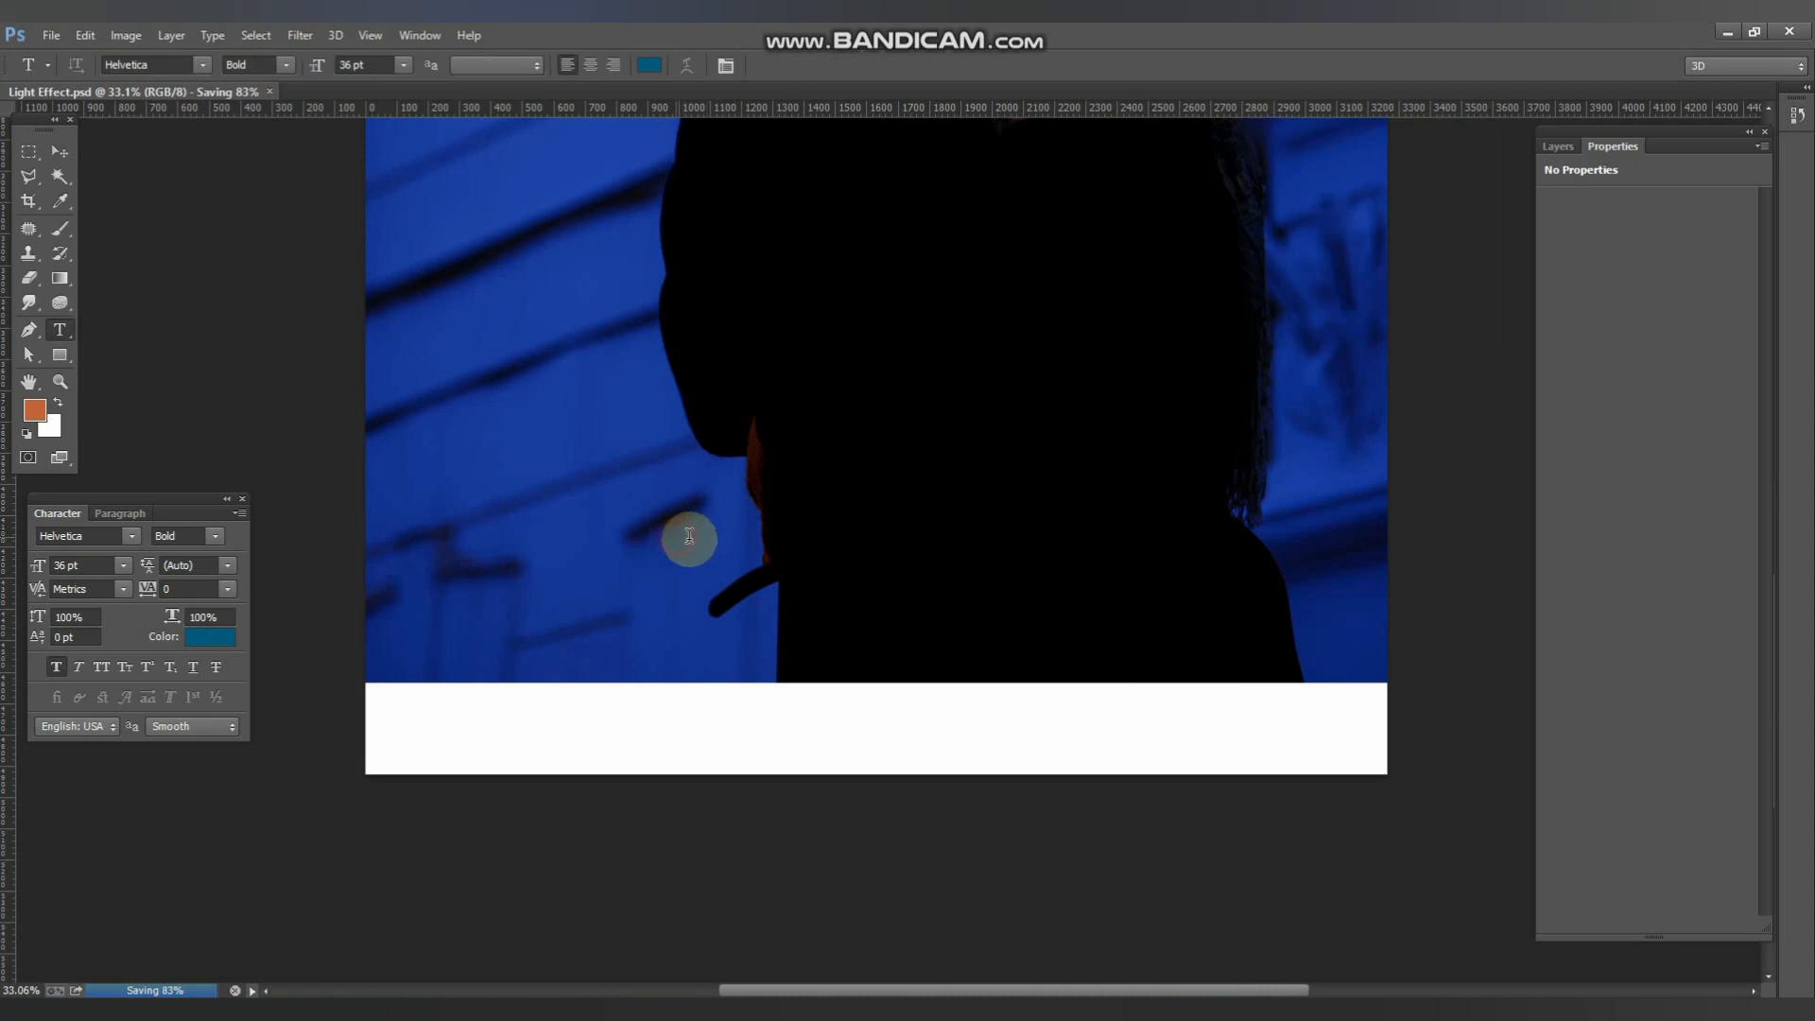
pyautogui.click(707, 546)
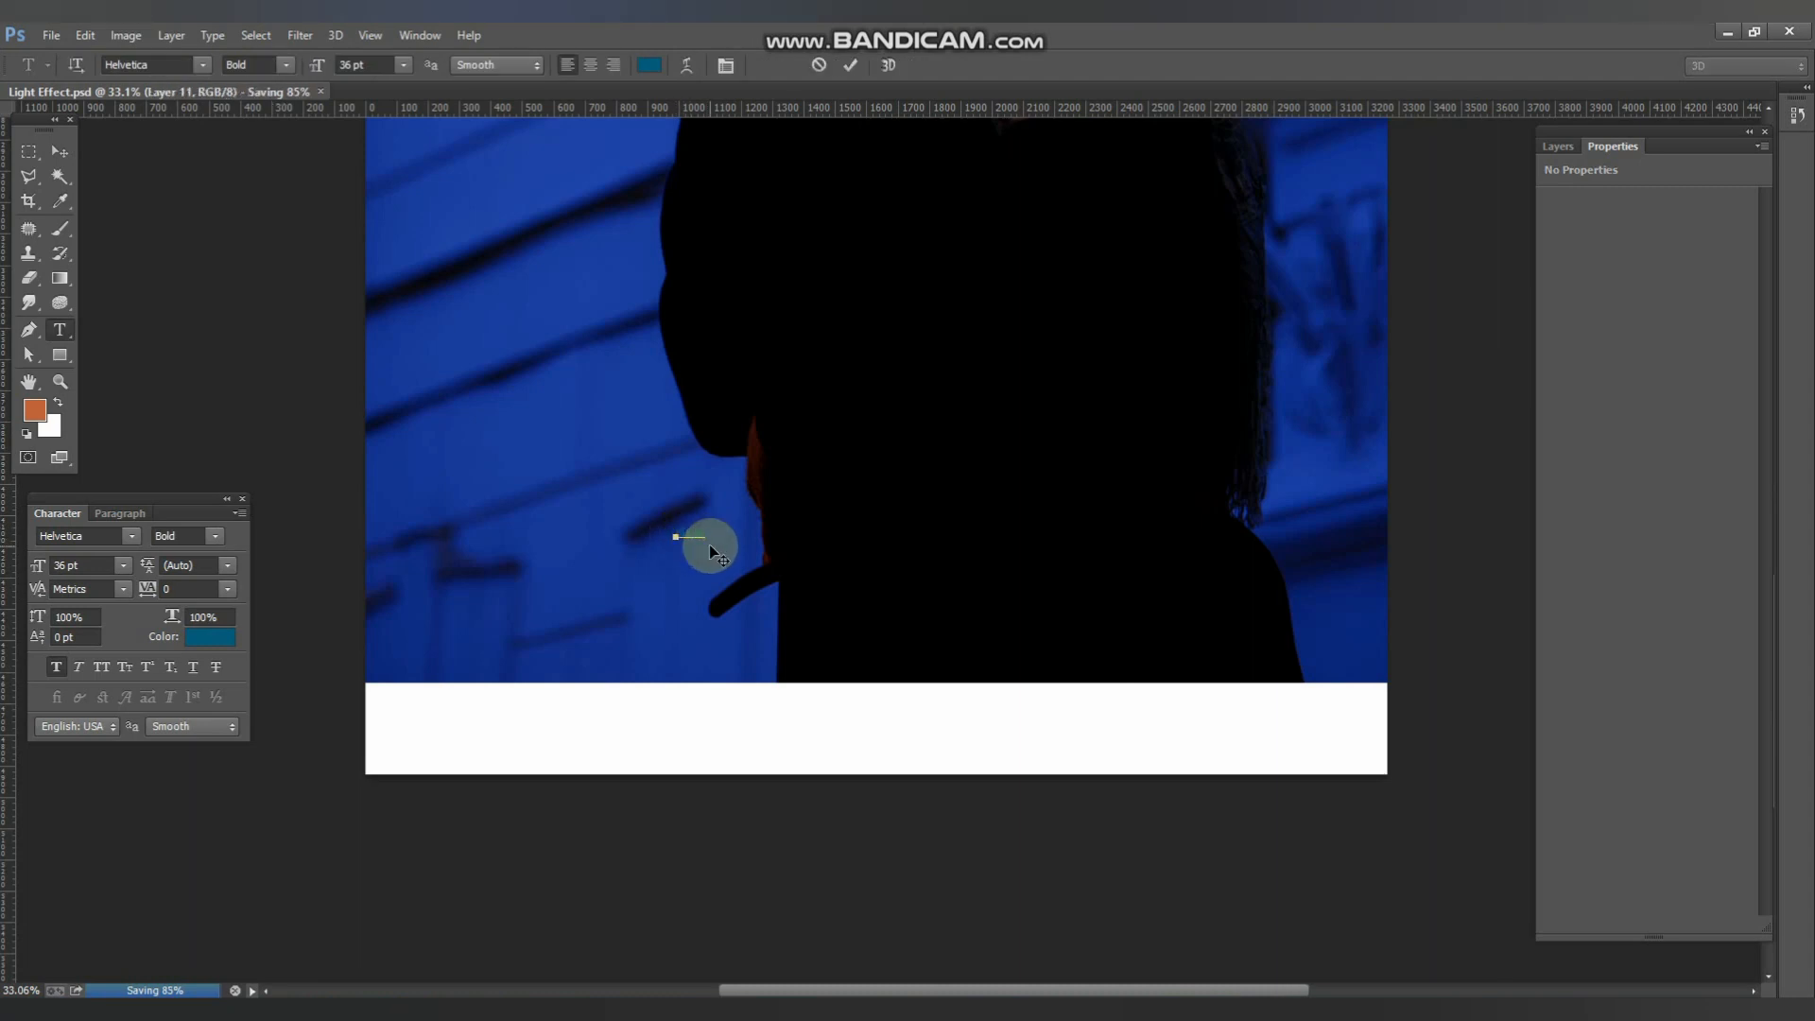
pyautogui.write('Glow')
pyautogui.click(59, 152)
pyautogui.hotkey('ctrl', 't')
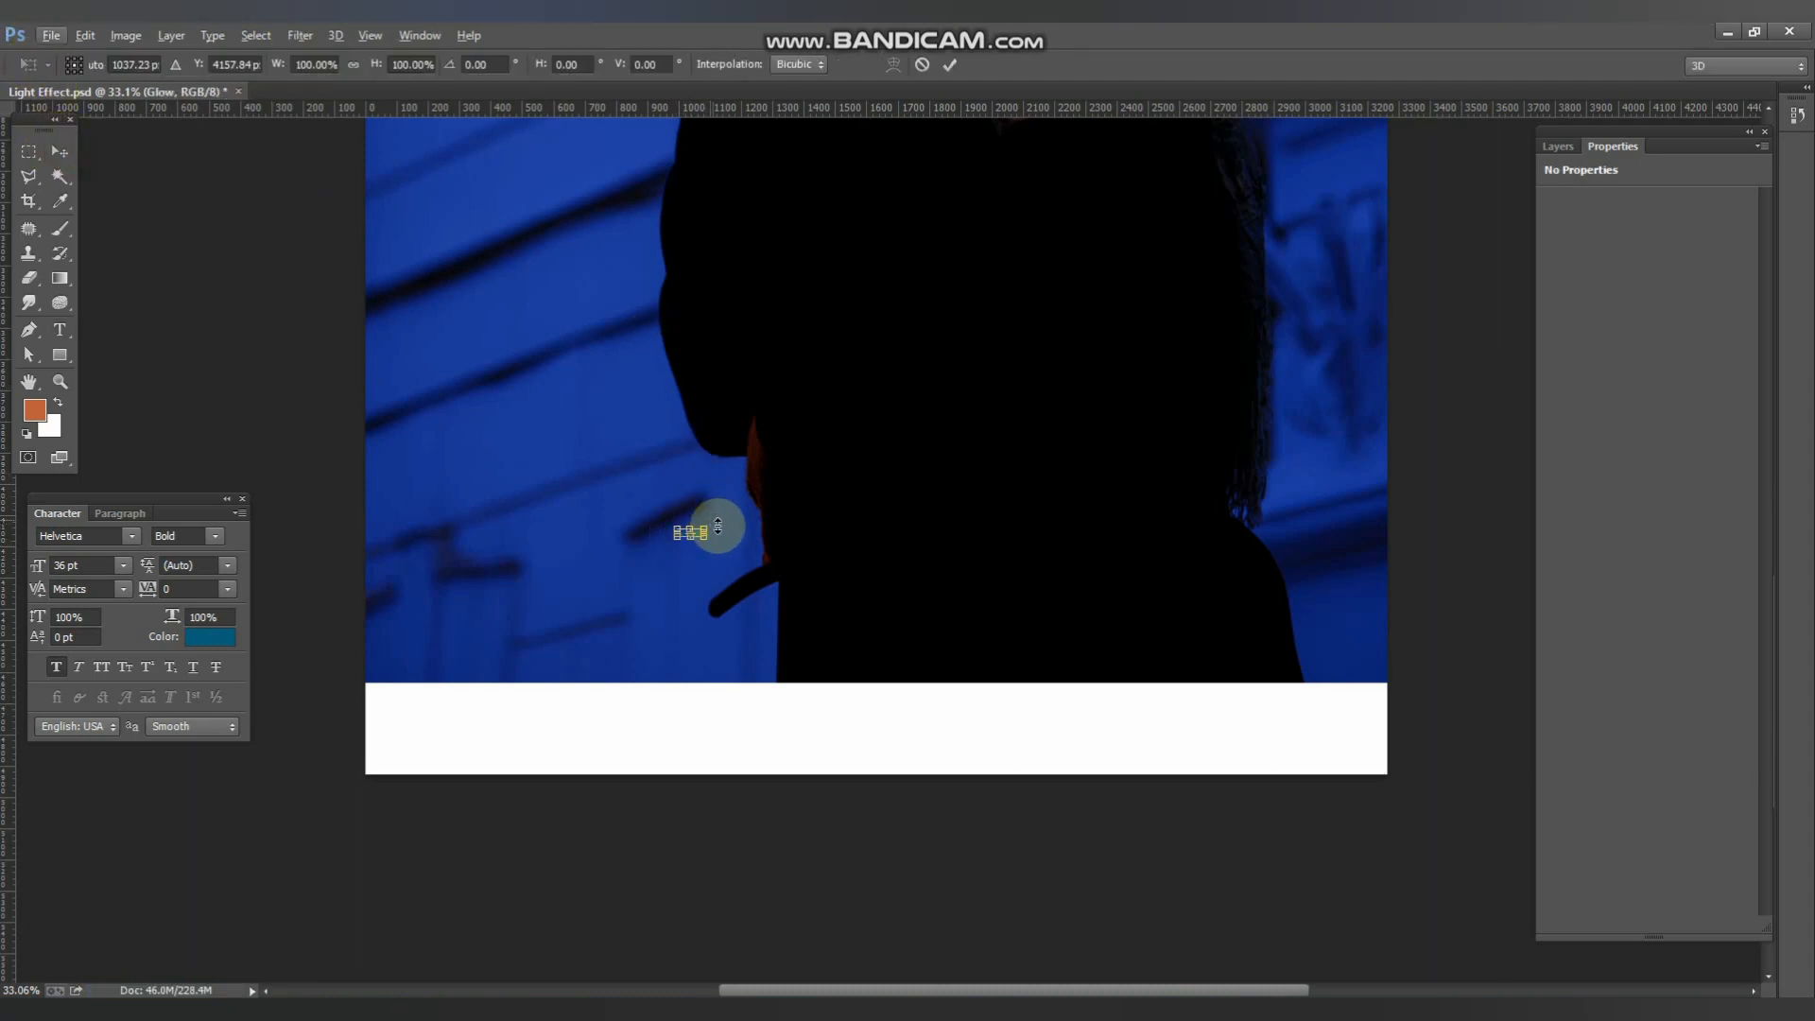
pyautogui.moveTo(711, 521); pyautogui.dragTo(996, 409)
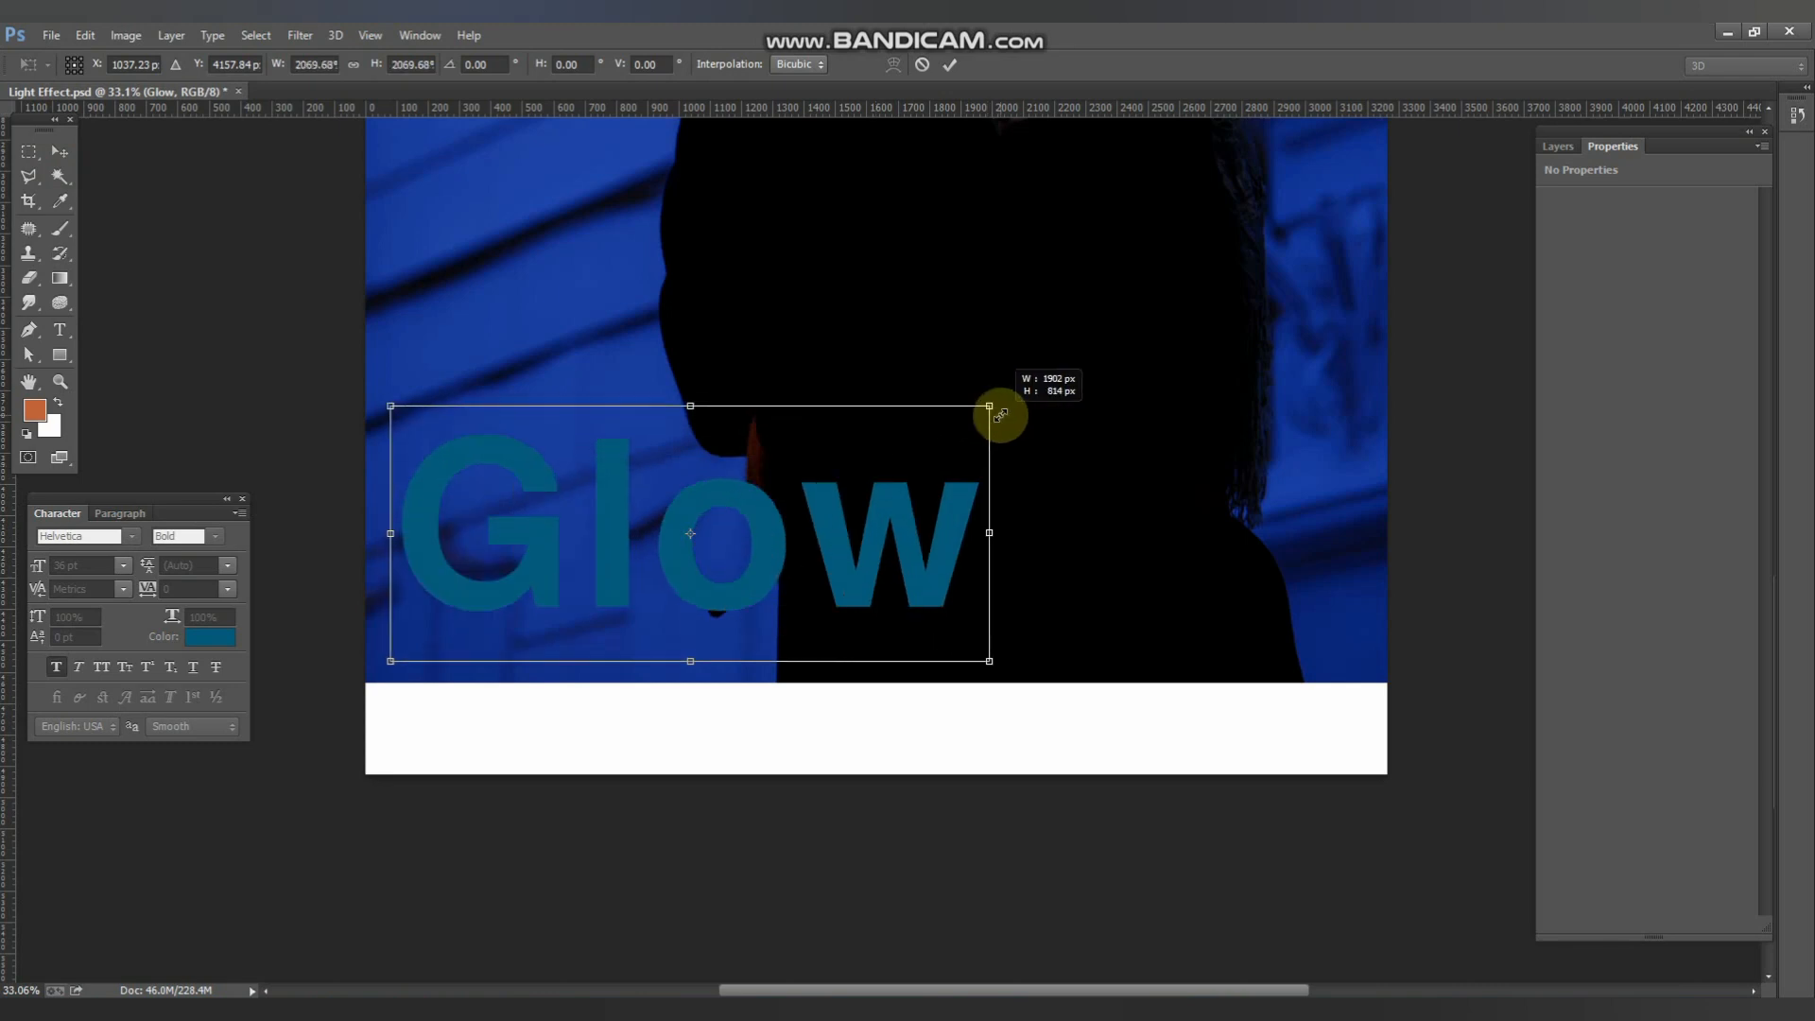
pyautogui.doubleClick(847, 559)
# - Set the Glow text layer's fill to 0%
pyautogui.hotkey('ctrl', '-')
pyautogui.hotkey('ctrl', '-')
pyautogui.click(1557, 147)
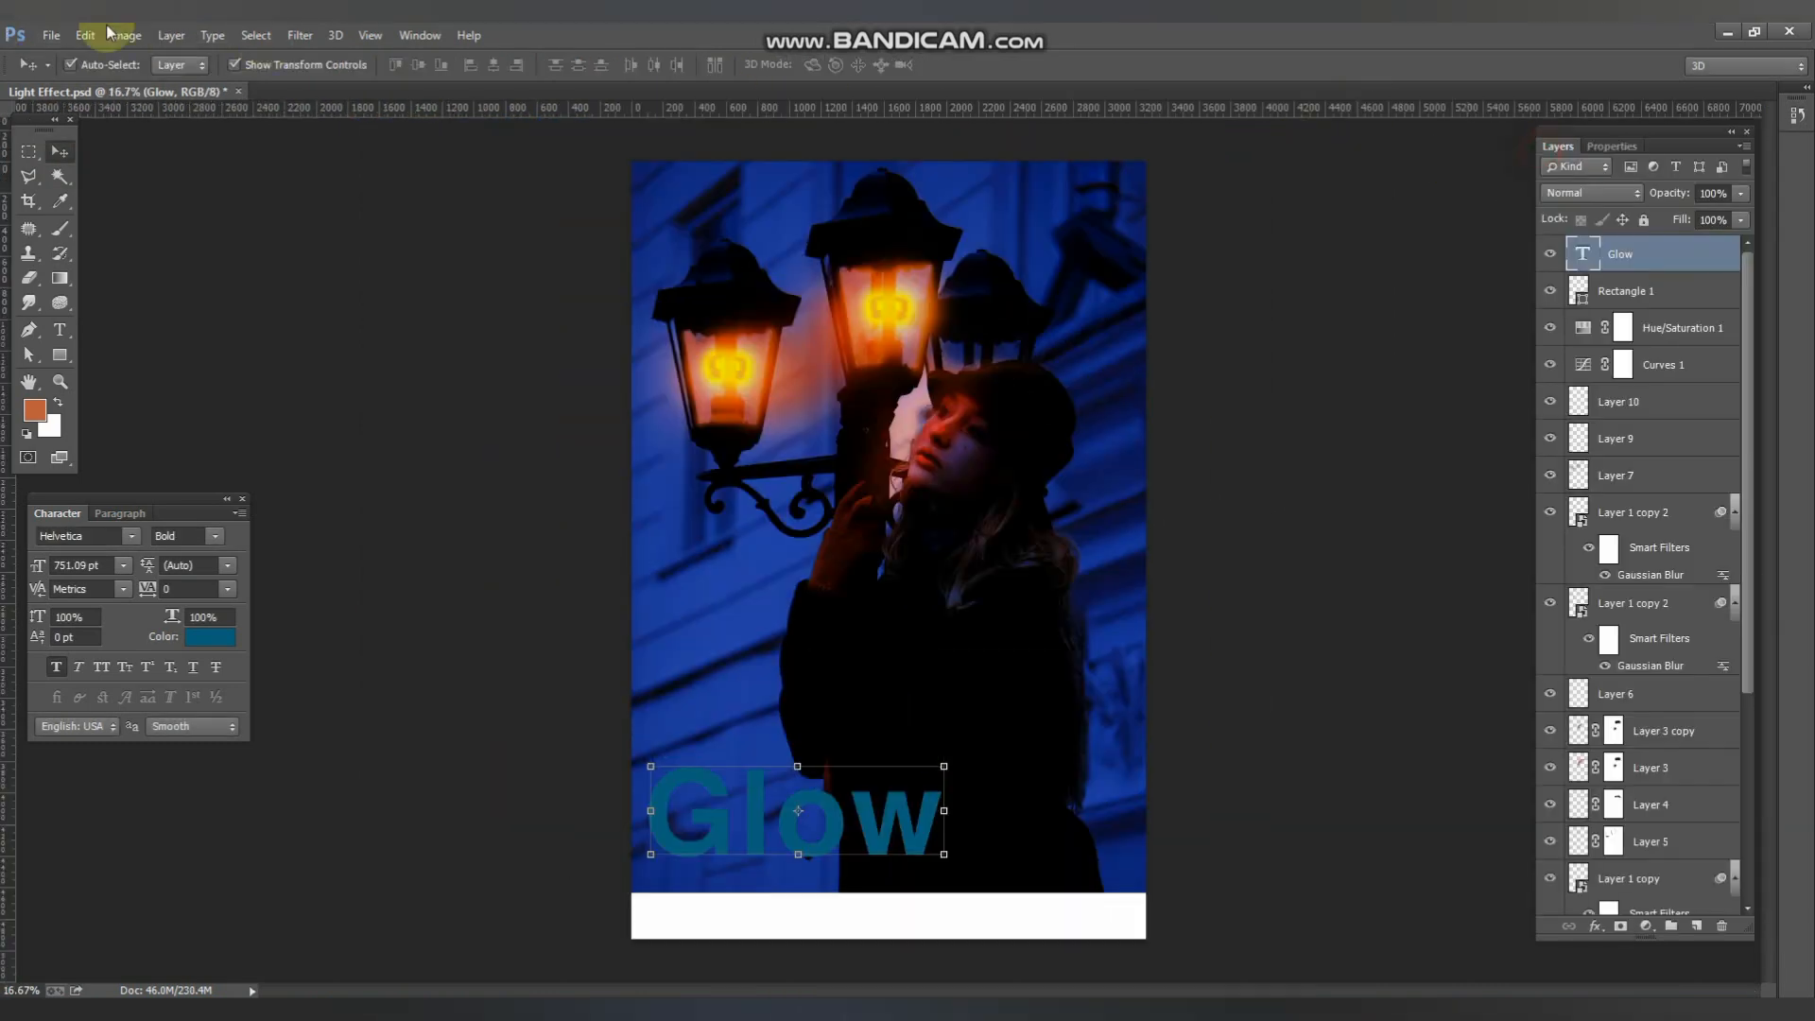
pyautogui.moveTo(1682, 220); pyautogui.dragTo(1436, 276)
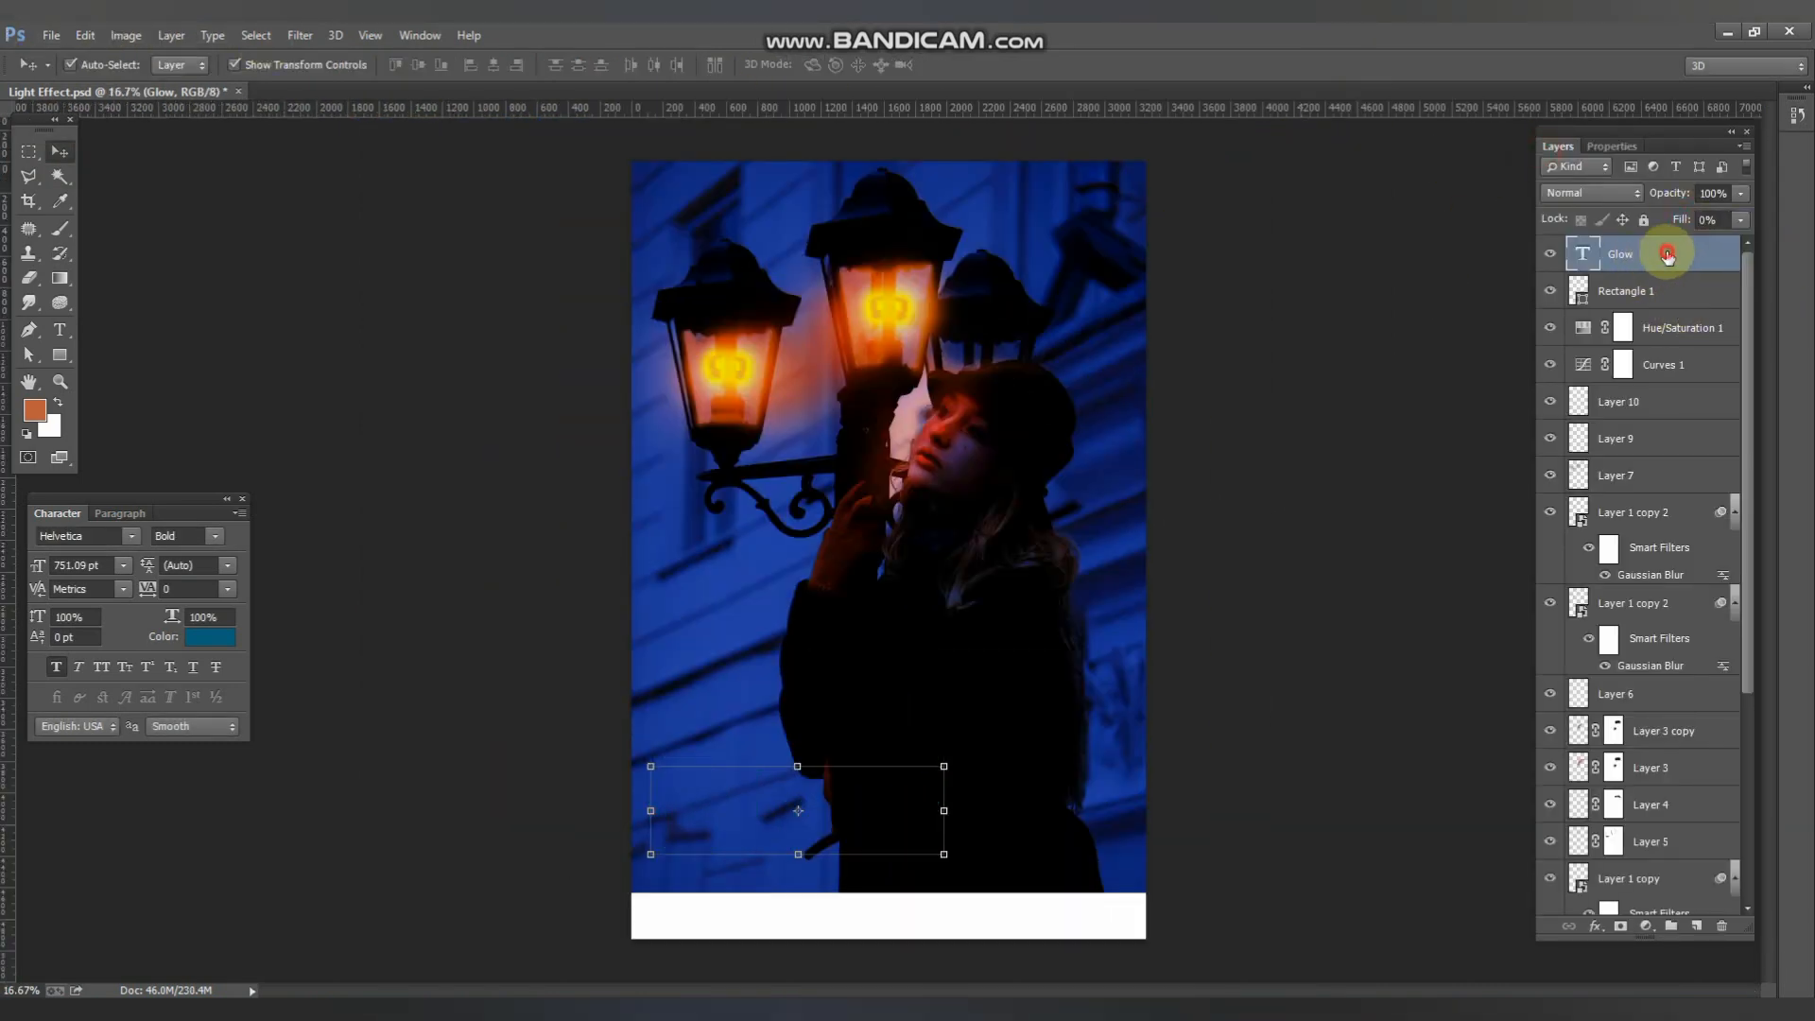
# - Give the Glow text a thick outside stroke in white (ffffff) at 100% opacity
pyautogui.doubleClick(1668, 252)
pyautogui.moveTo(1213, 369); pyautogui.dragTo(1207, 366)
pyautogui.click(1177, 528)
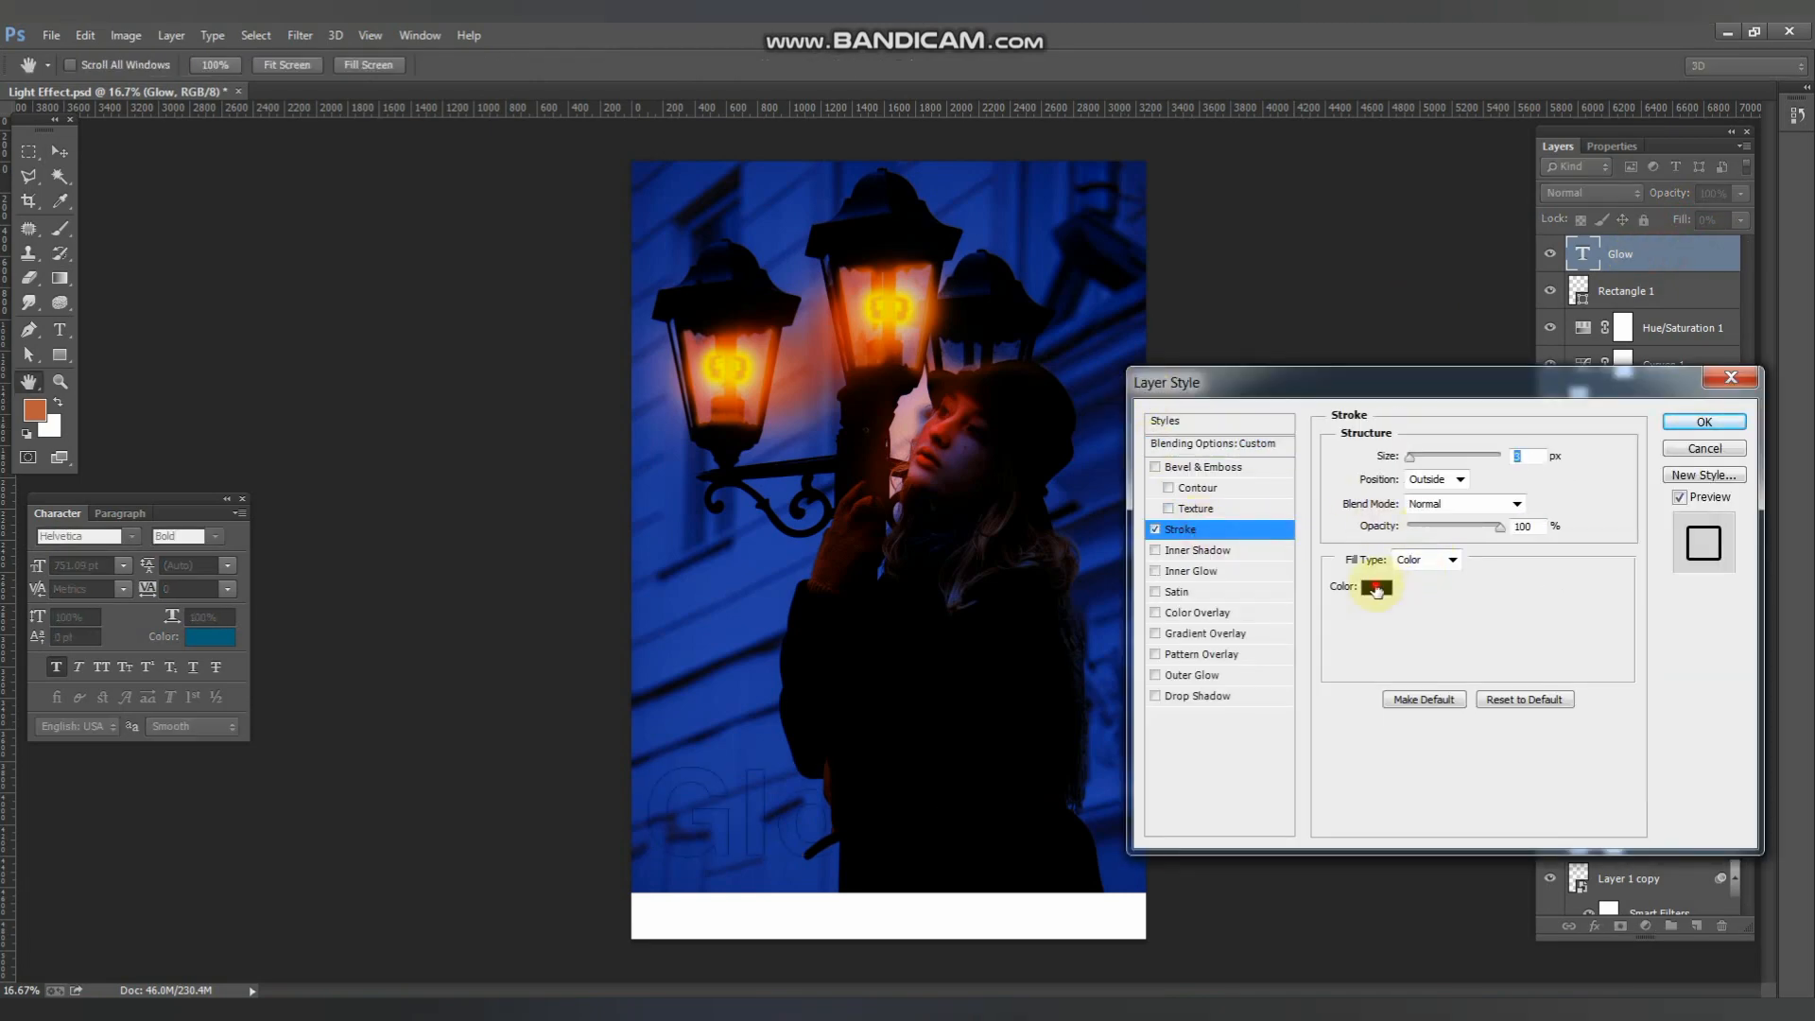
pyautogui.click(1377, 587)
pyautogui.moveTo(169, 636); pyautogui.dragTo(114, 494)
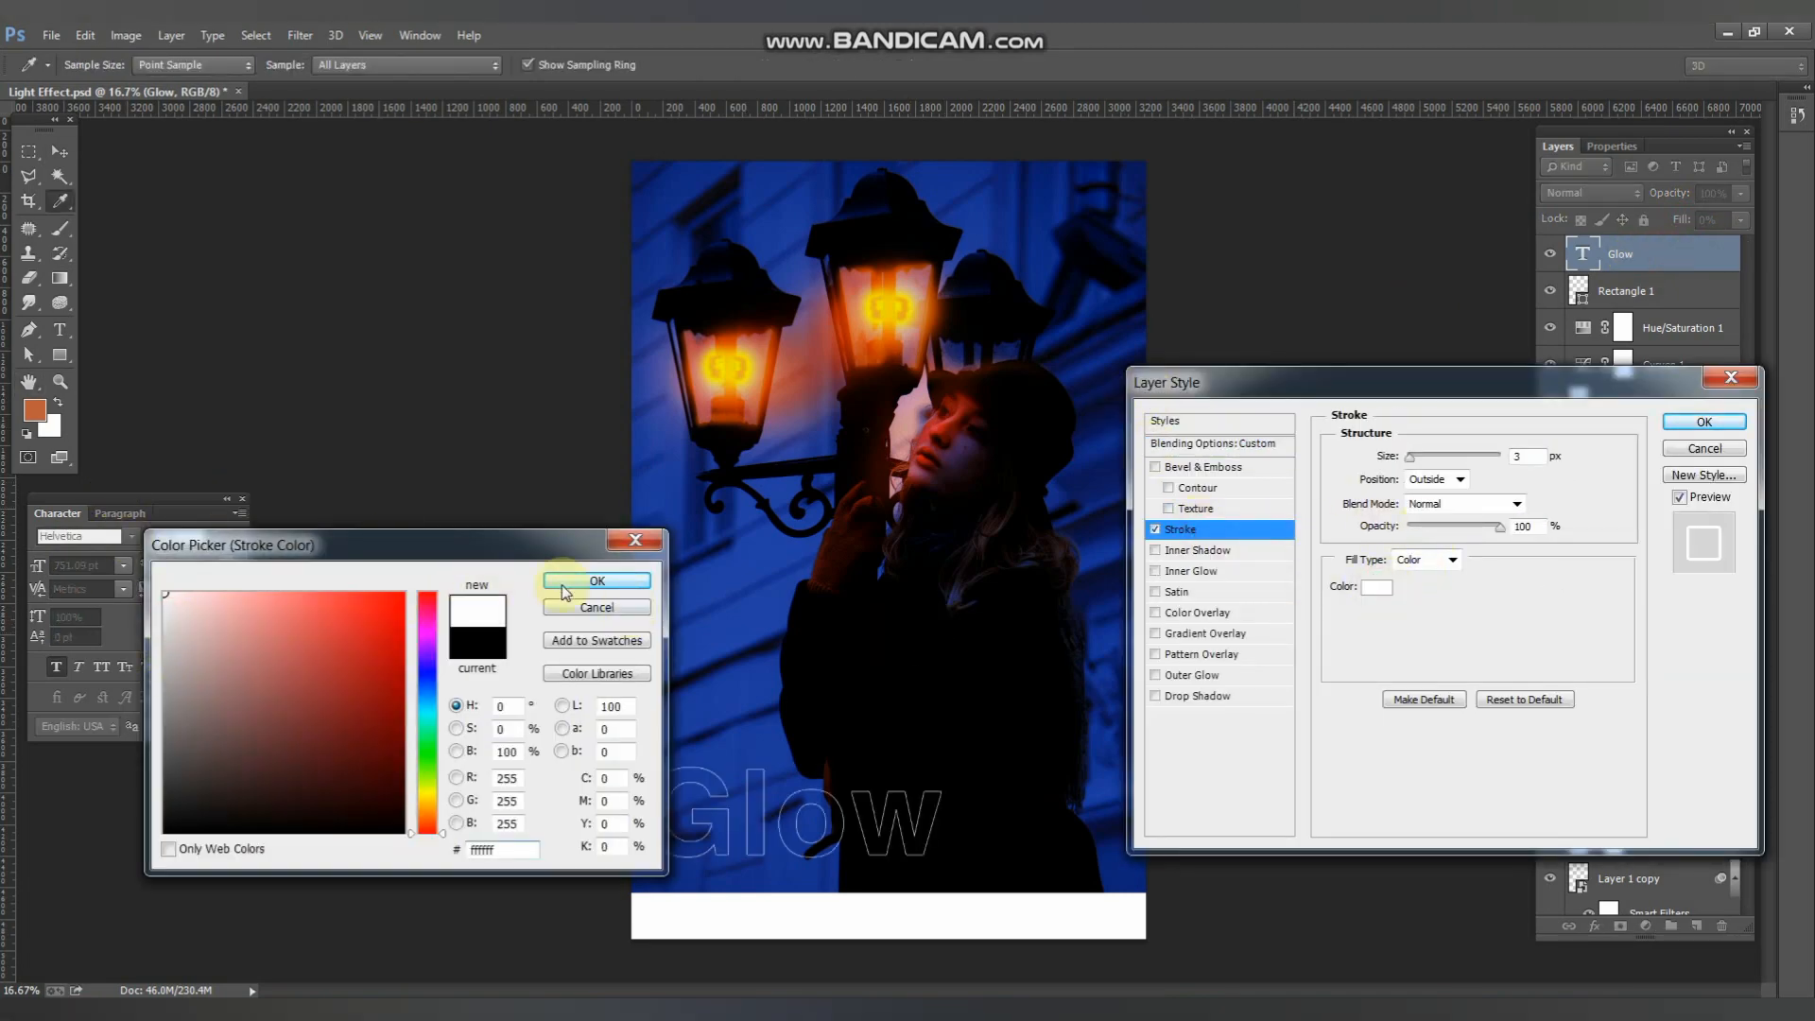
pyautogui.click(597, 581)
pyautogui.moveTo(1438, 461); pyautogui.dragTo(1423, 463)
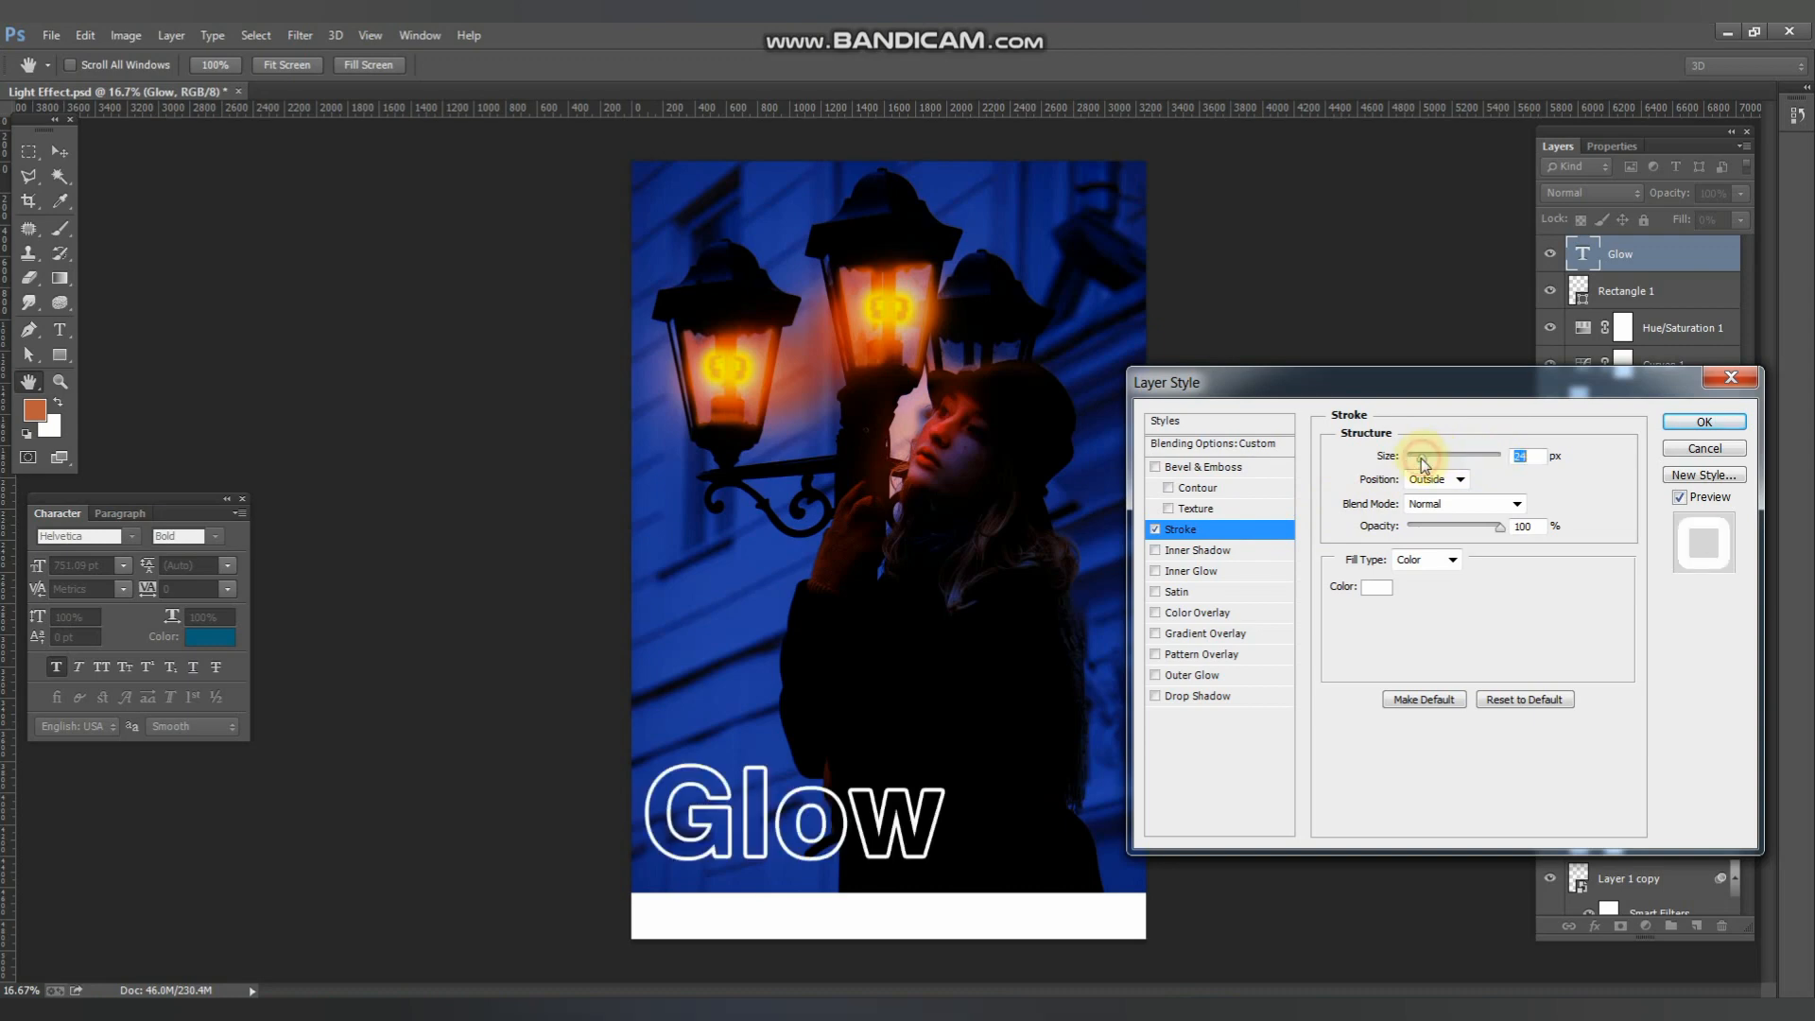
# - Add an Outer Glow to the Glow text at 199 px and 75% opacity, coloured deep orange sampled from the lit lamp
pyautogui.click(1221, 675)
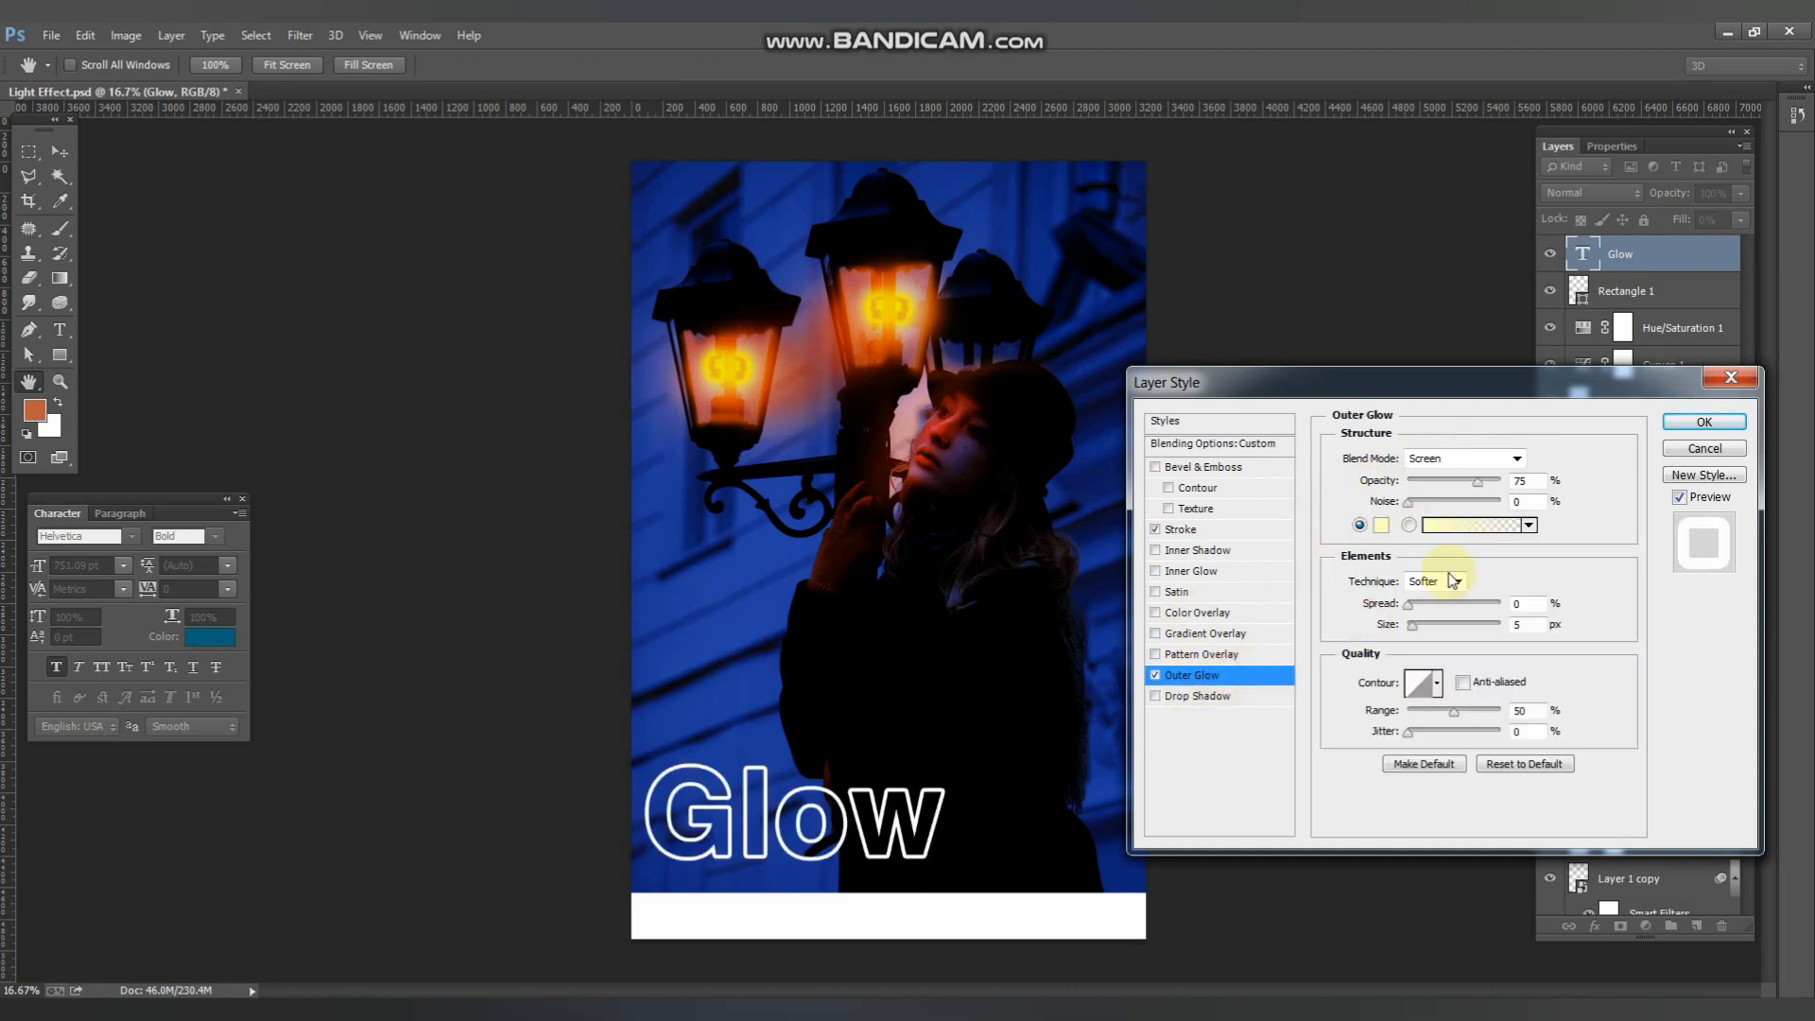
pyautogui.moveTo(1415, 624); pyautogui.dragTo(1482, 624)
pyautogui.click(1381, 524)
pyautogui.click(860, 324)
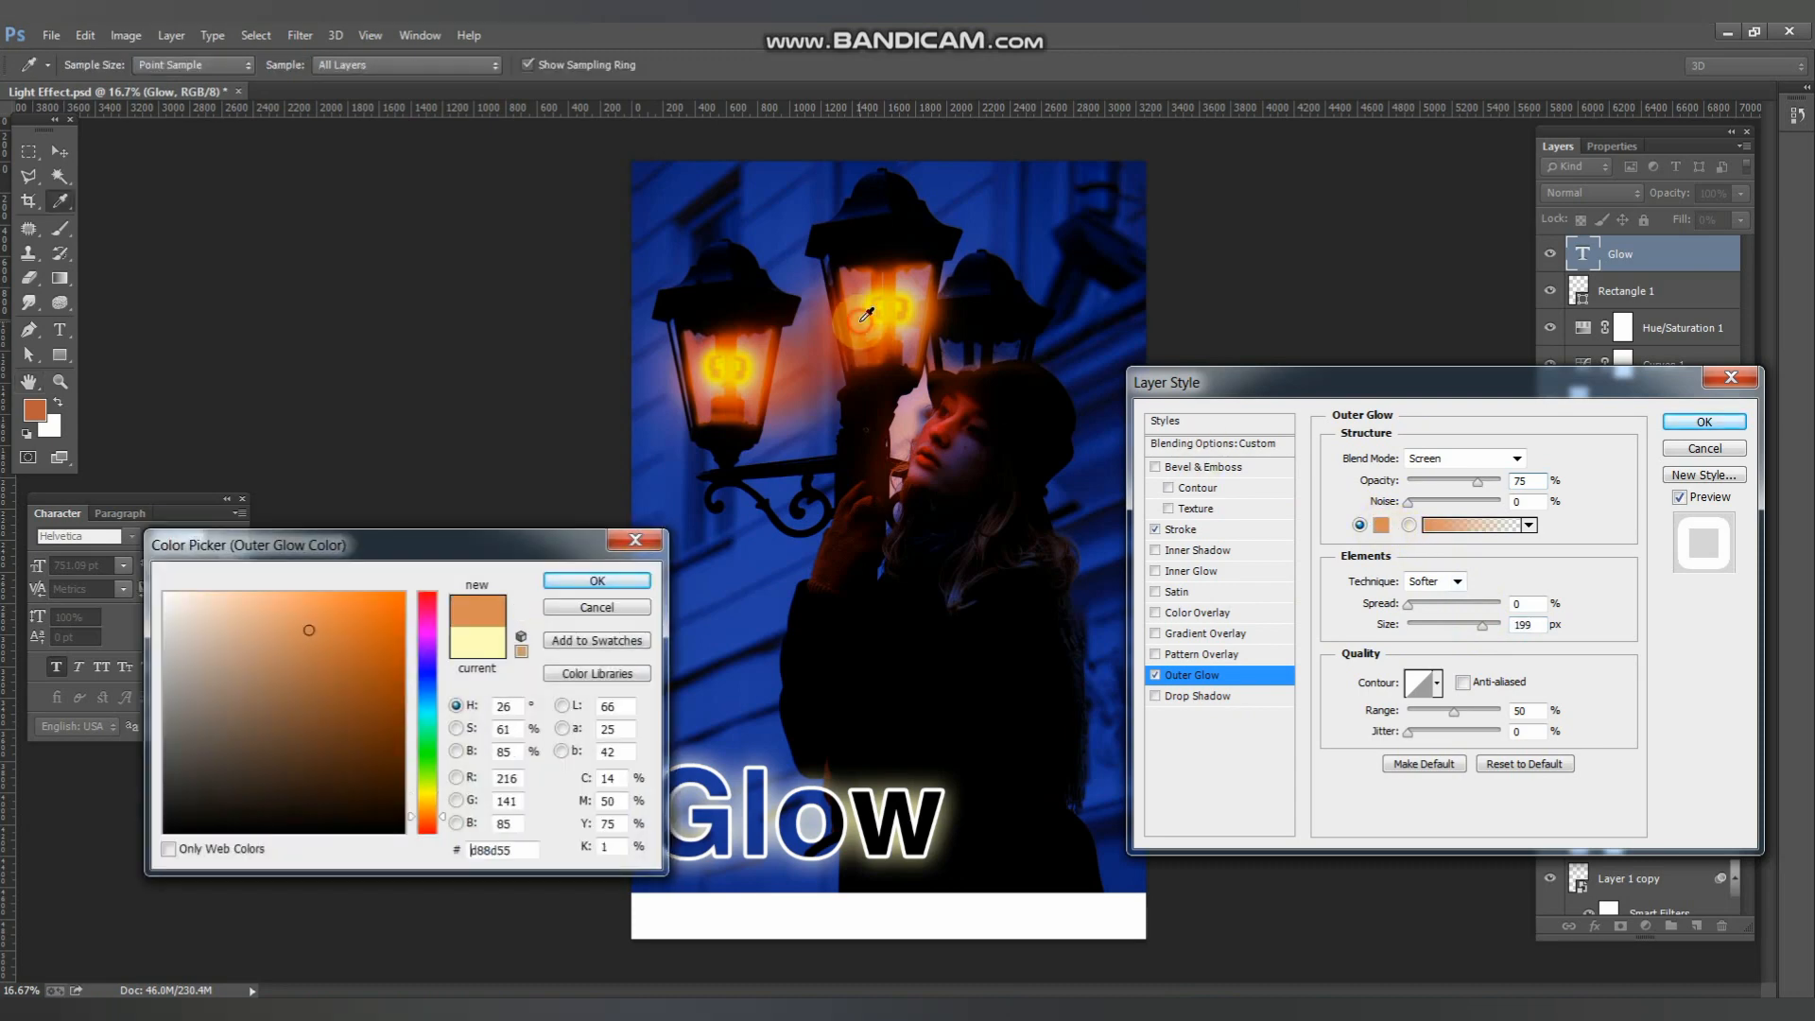
pyautogui.click(870, 311)
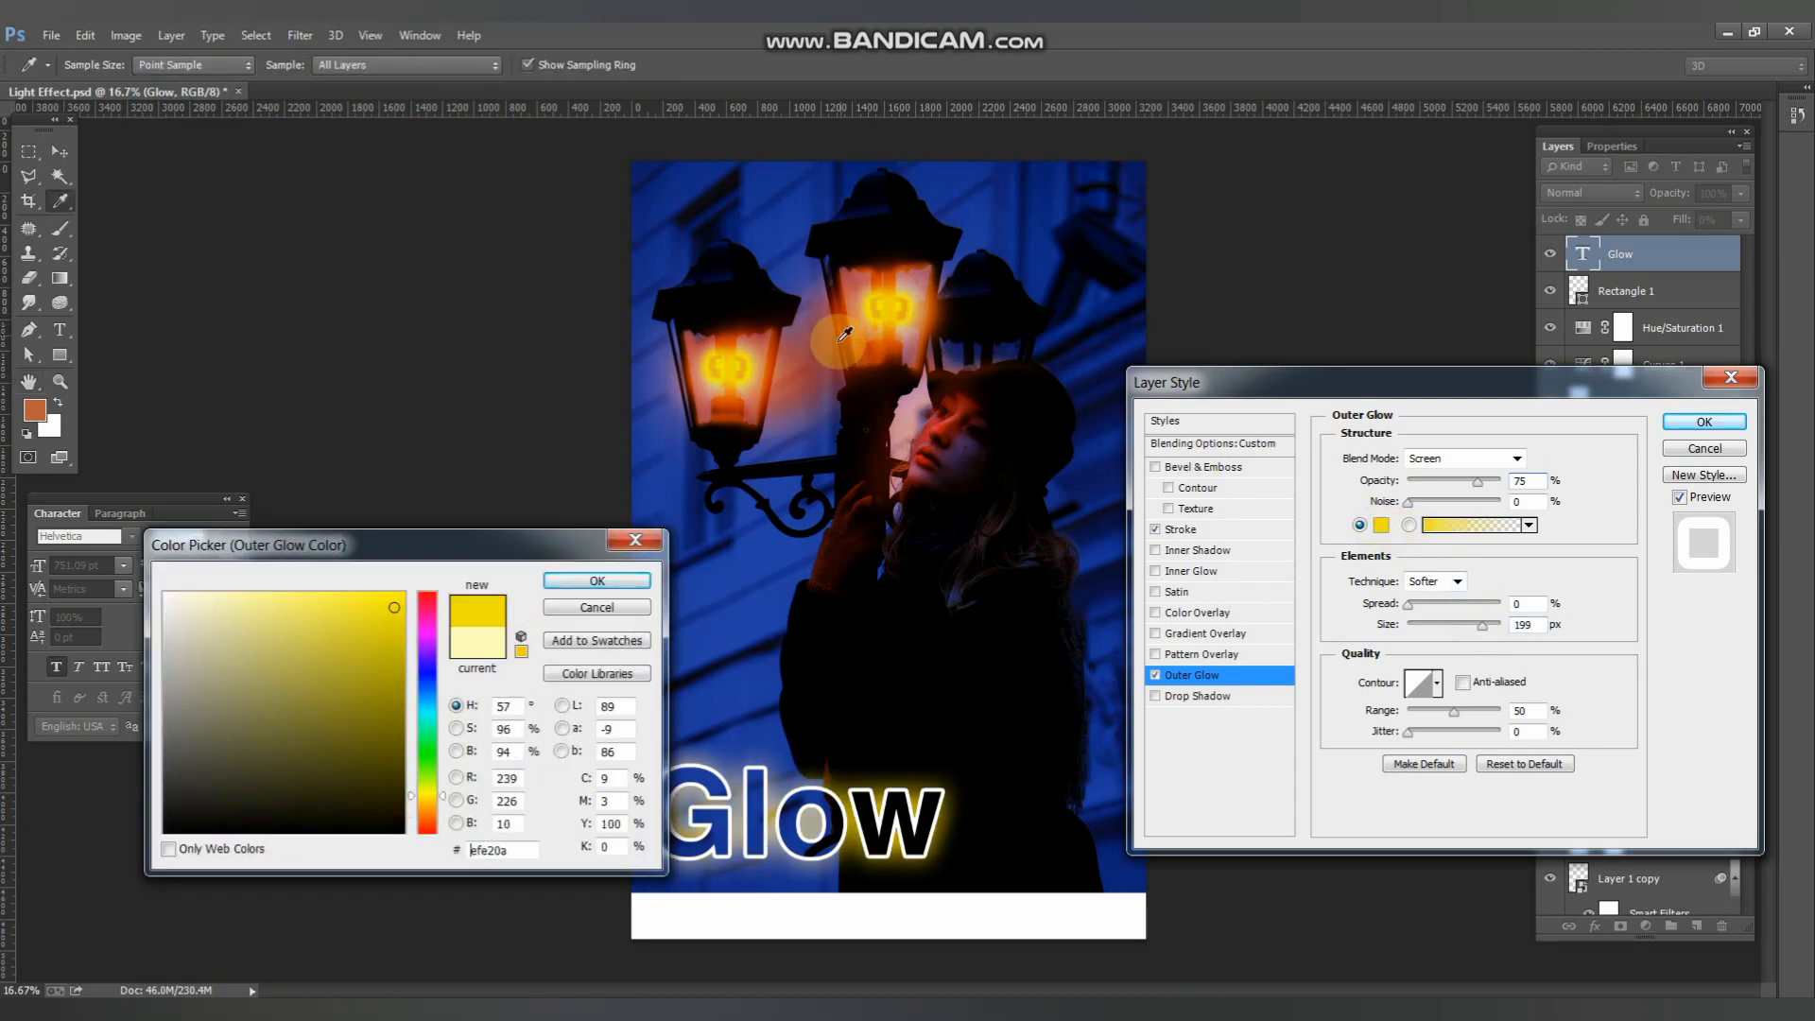
pyautogui.moveTo(731, 397); pyautogui.dragTo(715, 465)
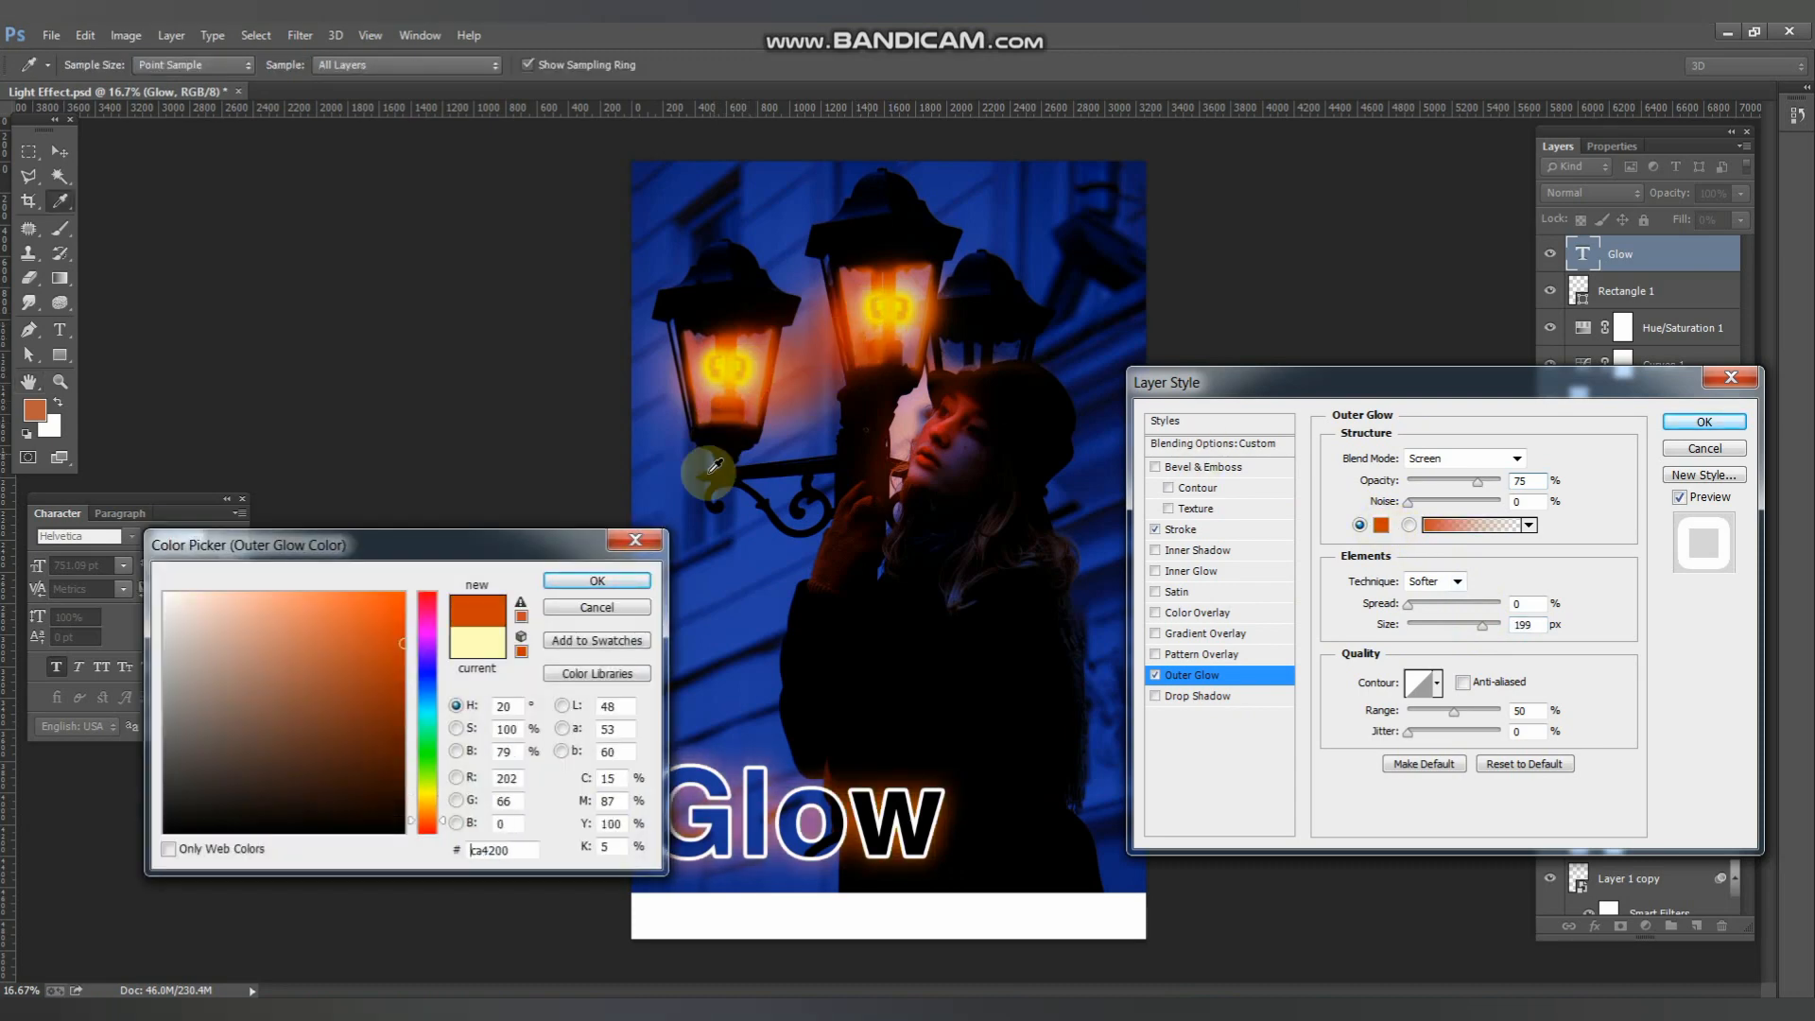
pyautogui.click(591, 584)
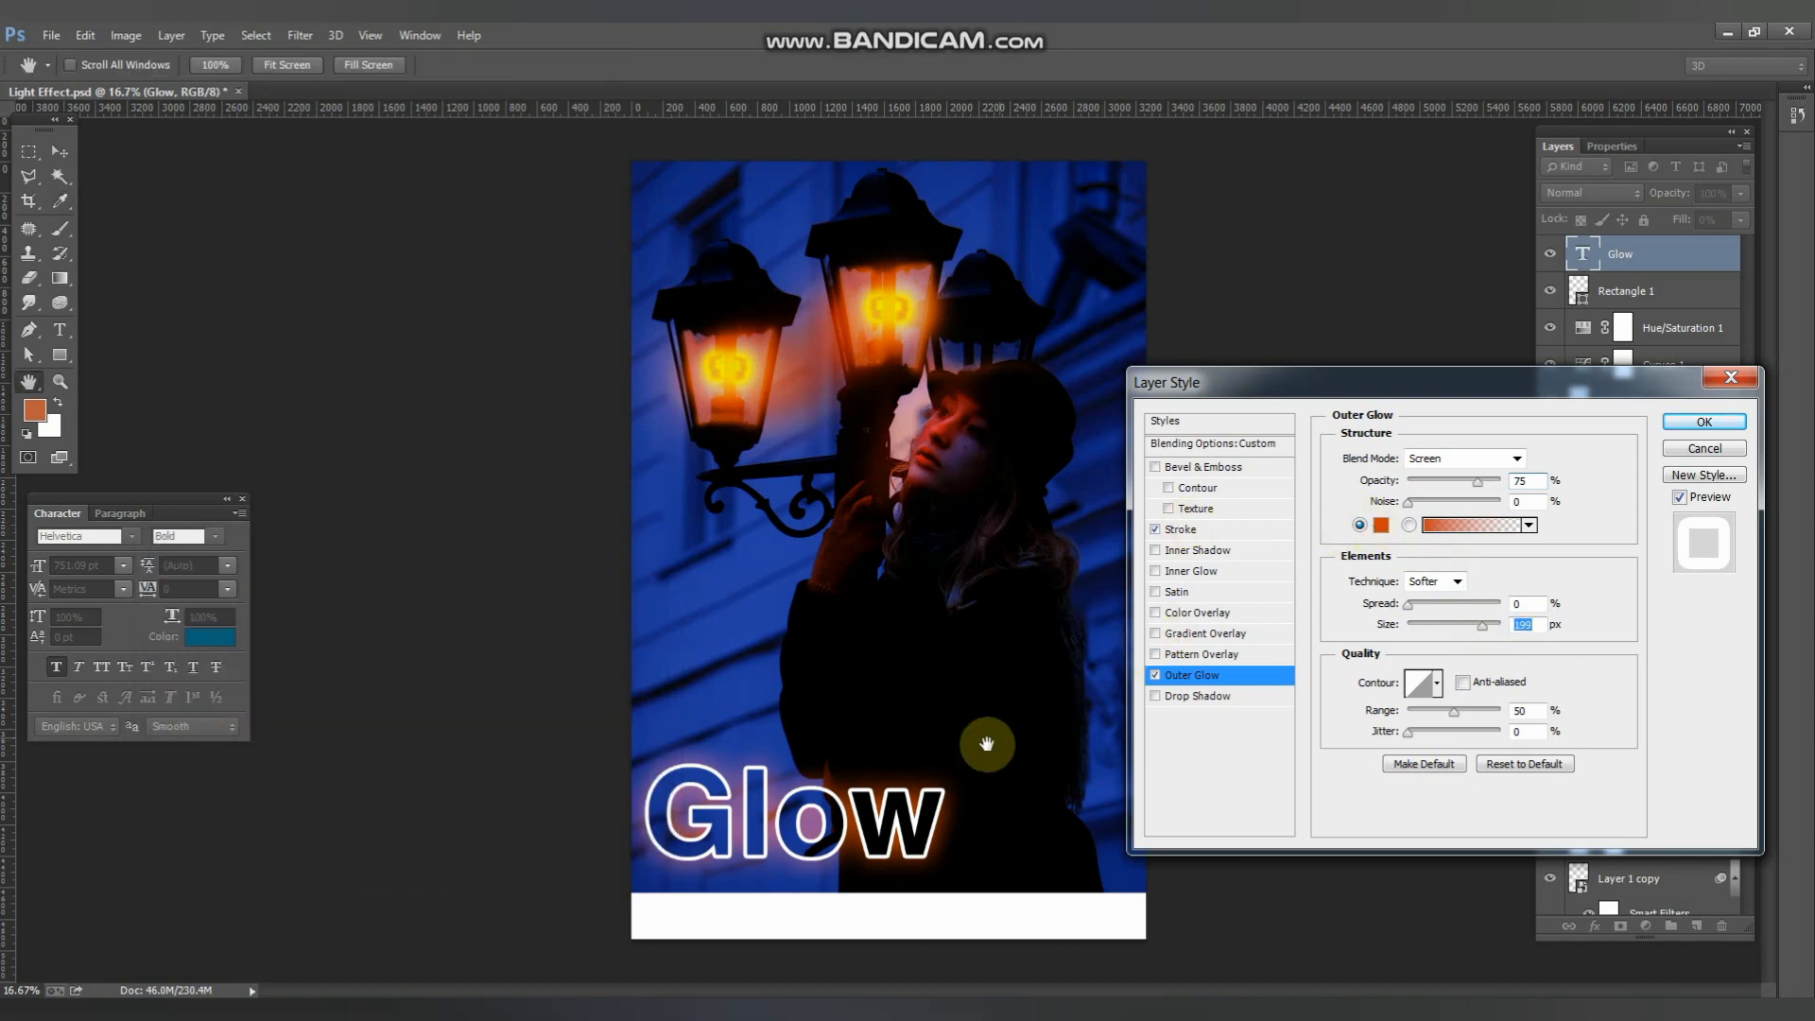
# - Thin the Glow text's stroke to 16 px and recolour it with orange (d25618) sampled from the middle lamp
pyautogui.click(1262, 532)
pyautogui.scroll(-20, 1529, 458)
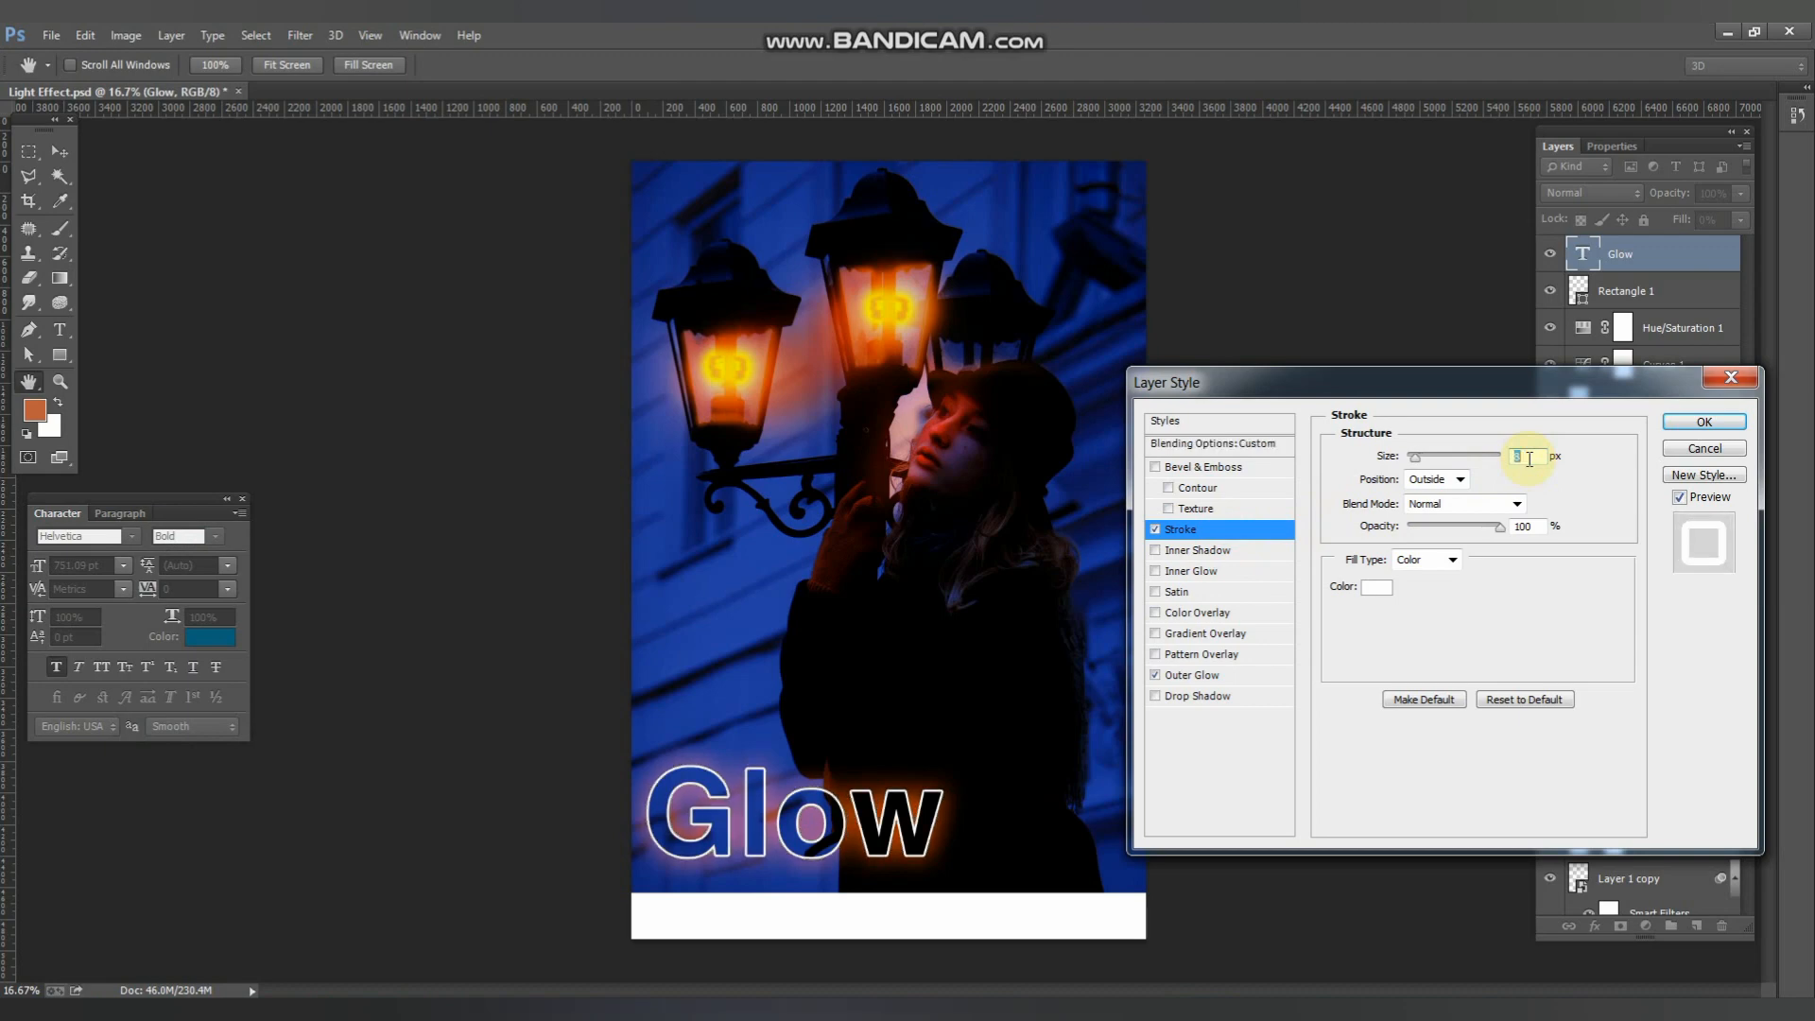
pyautogui.click(1375, 585)
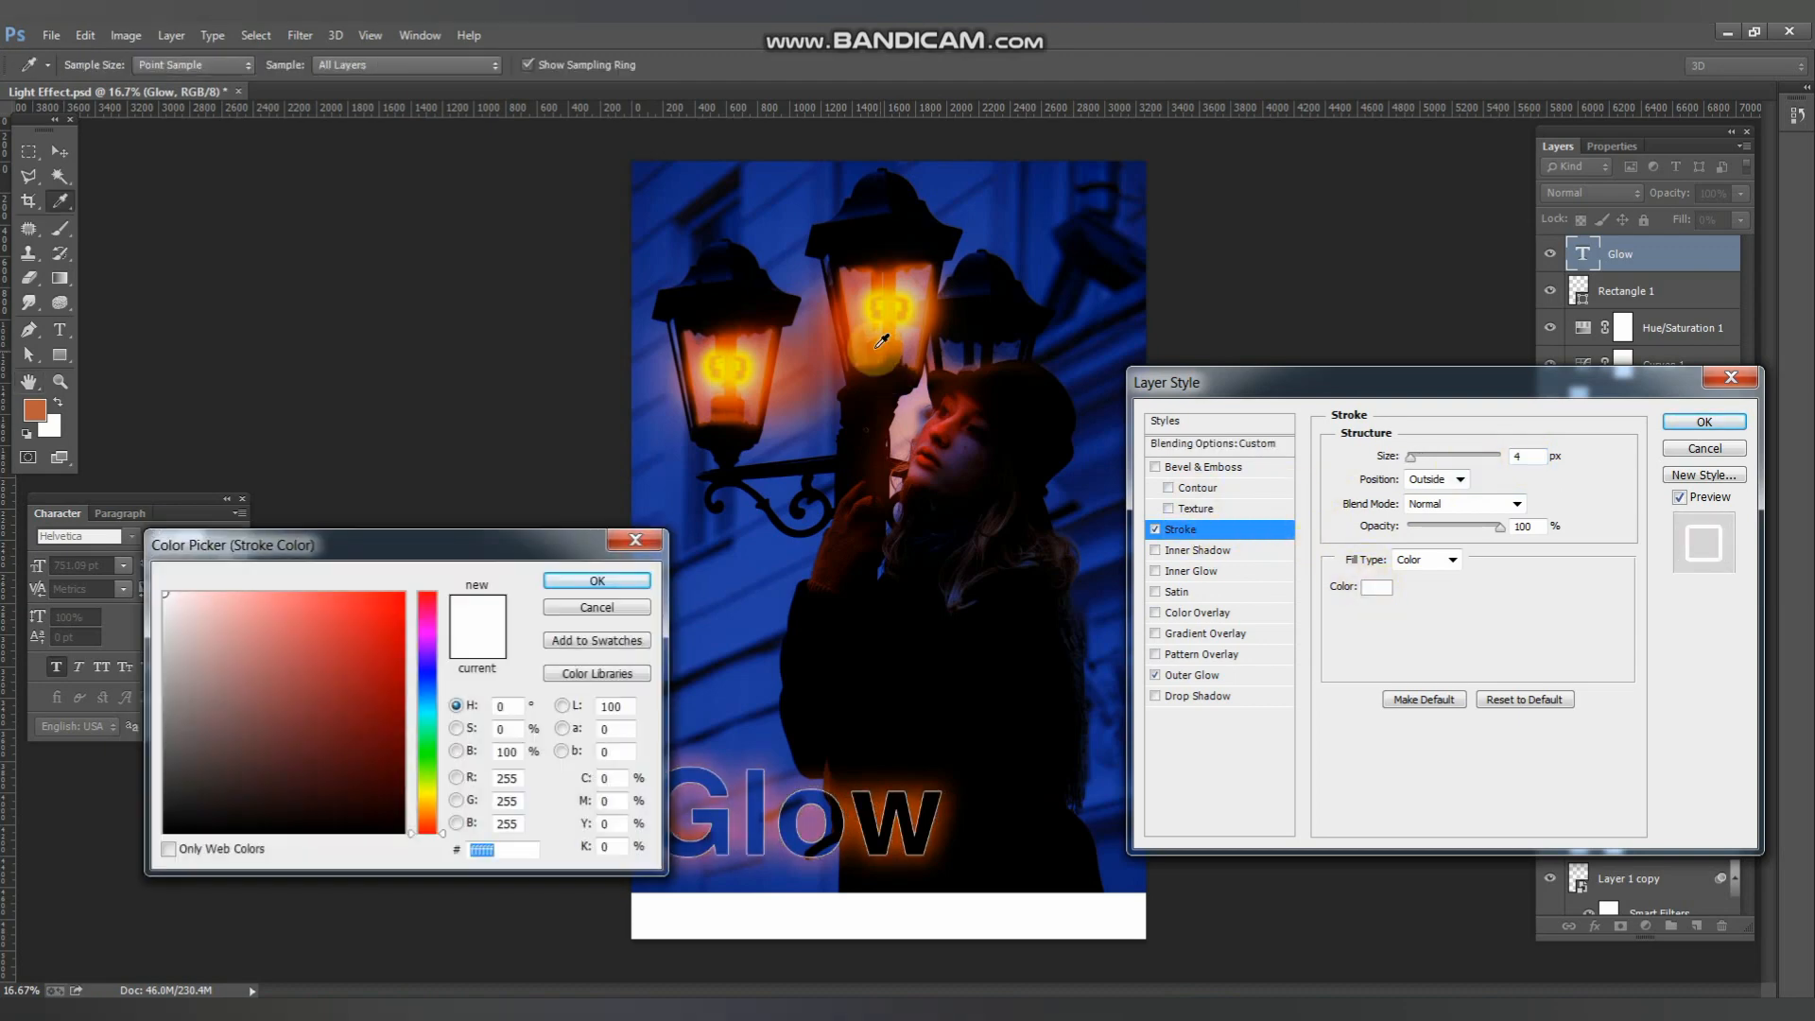
pyautogui.click(862, 341)
pyautogui.click(588, 581)
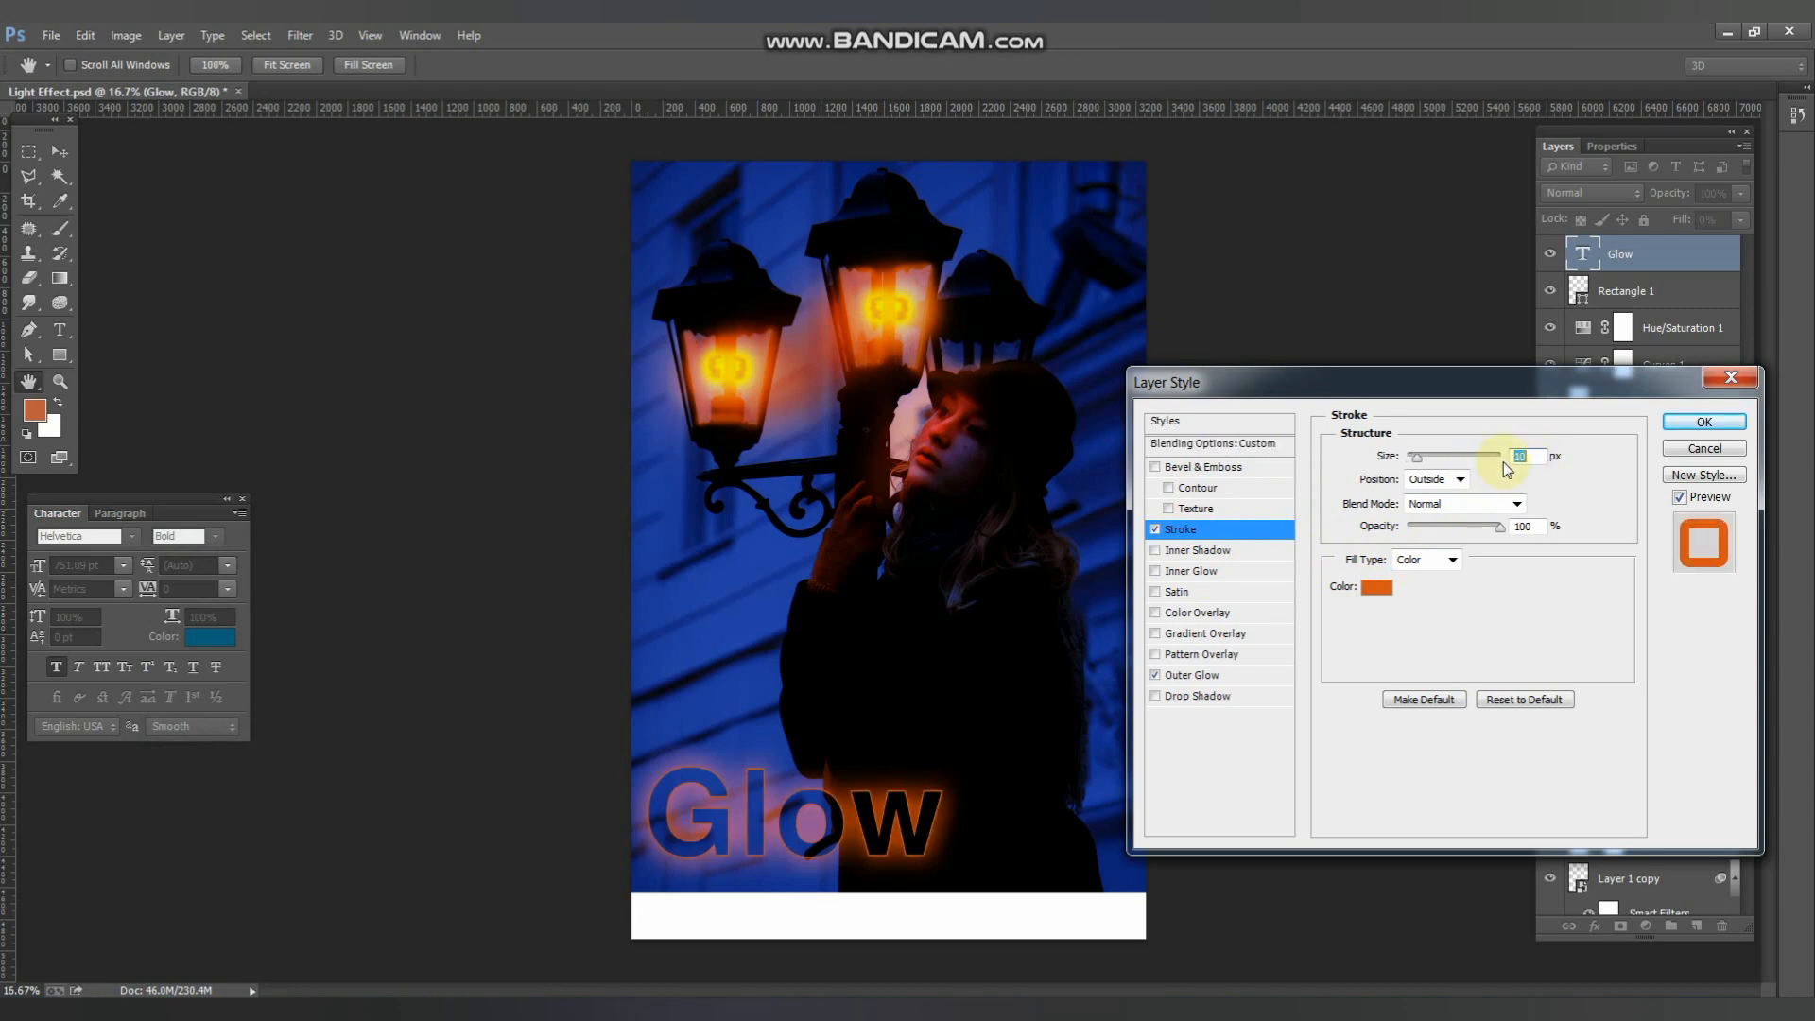
# - Set the Glow text's Outer Glow to 19% spread, 250 px size and 77% opacity
pyautogui.click(1210, 674)
pyautogui.click(1427, 603)
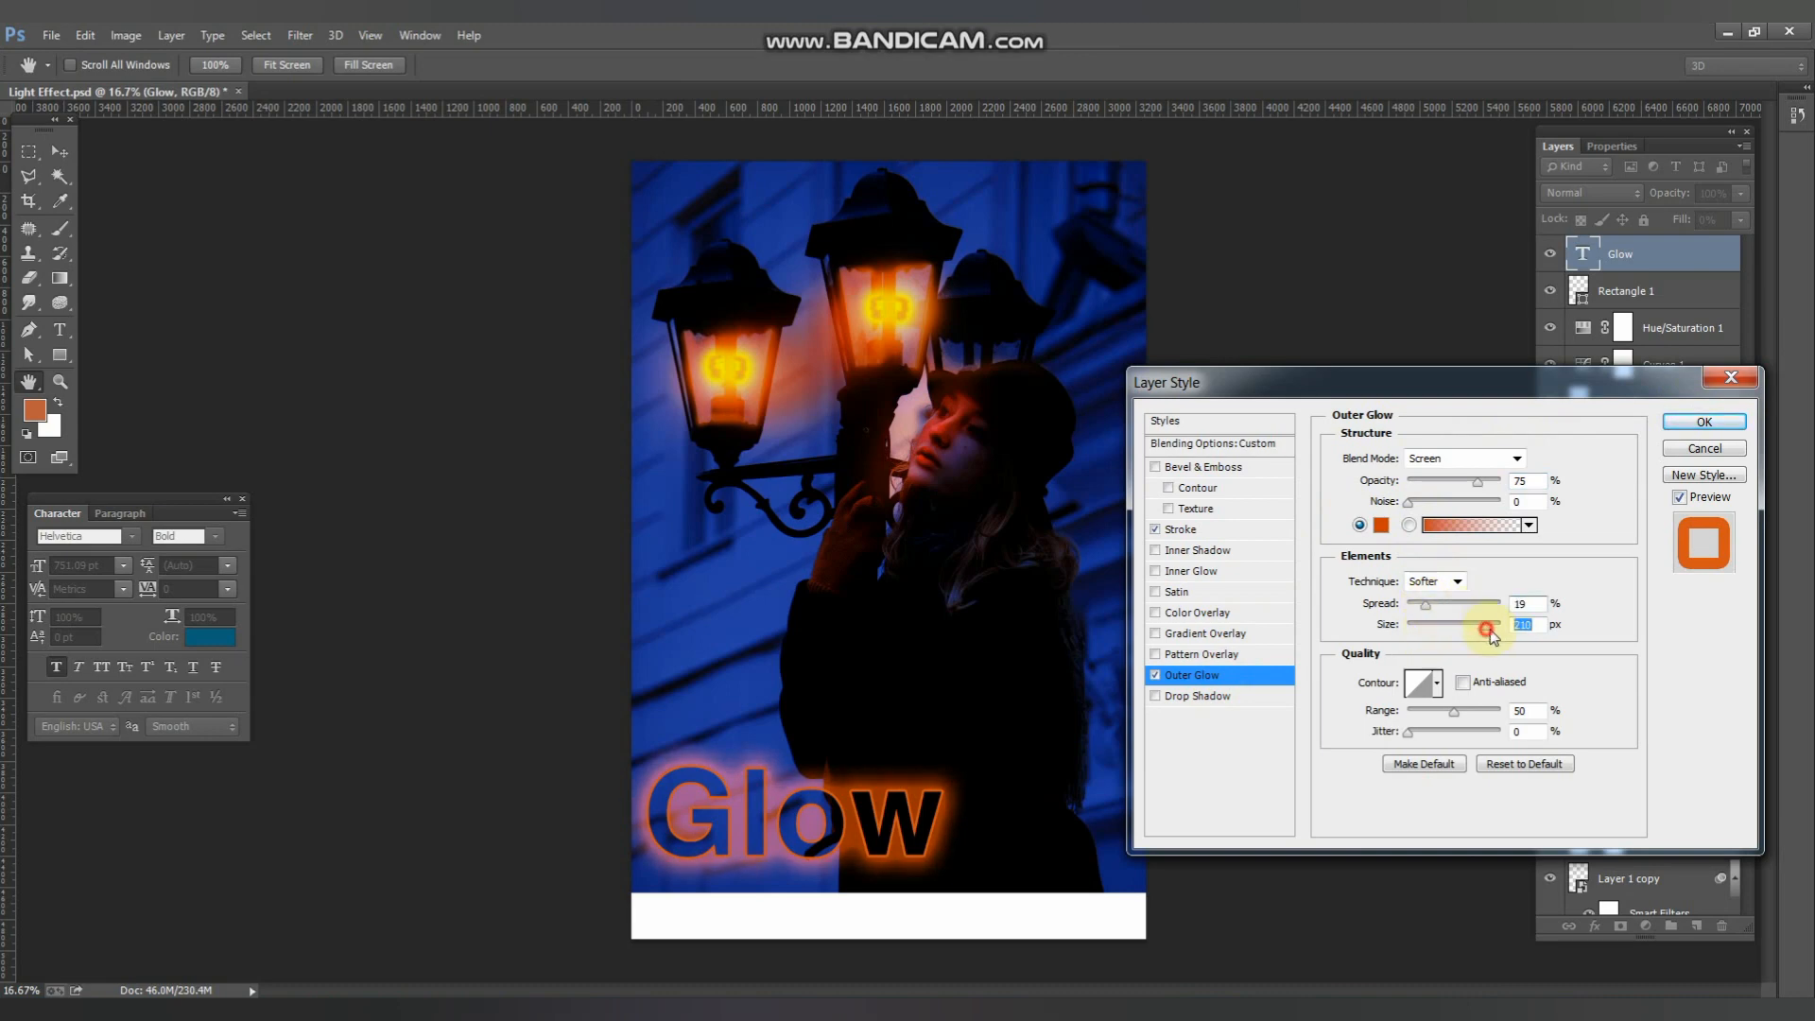
pyautogui.moveTo(1489, 632); pyautogui.dragTo(1503, 628)
pyautogui.moveTo(1481, 487)
pyautogui.mouseDown()
pyautogui.moveTo(1561, 479)
pyautogui.moveTo(1454, 482)
pyautogui.moveTo(1479, 479)
pyautogui.mouseUp()
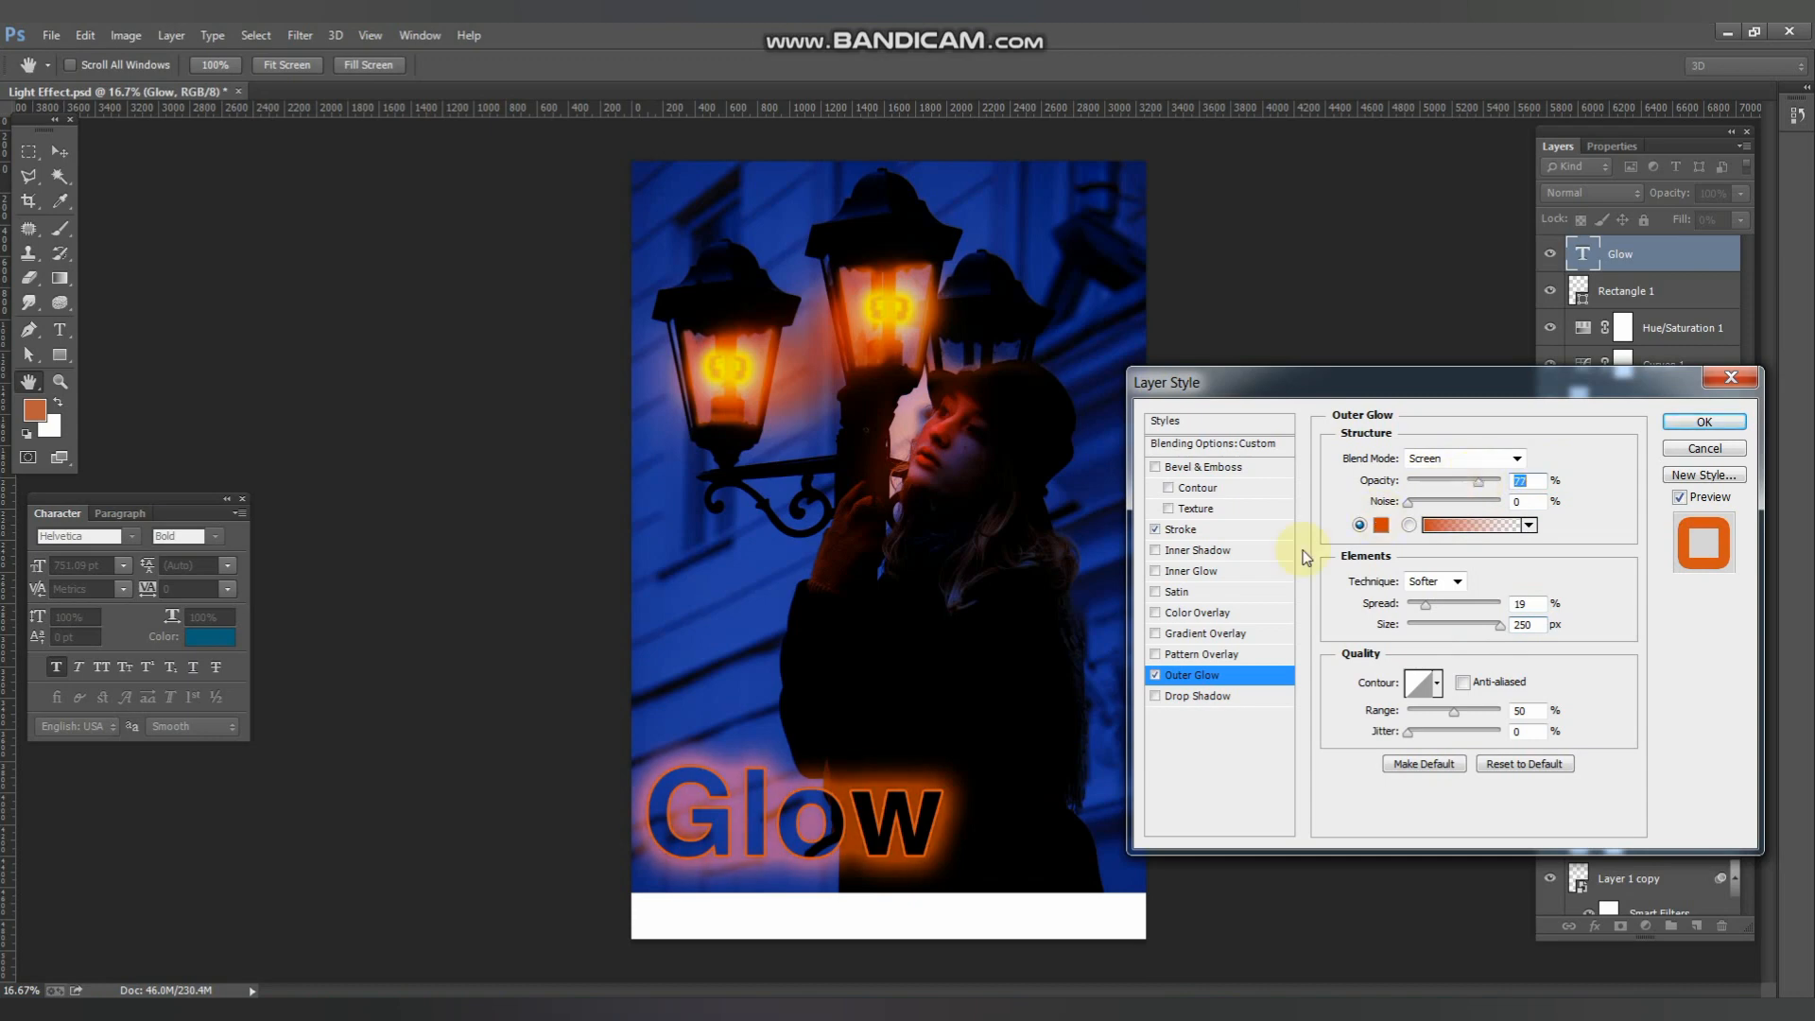
# - Set the Glow text's stroke colour to white and apply the layer style
pyautogui.click(1180, 530)
pyautogui.click(1377, 588)
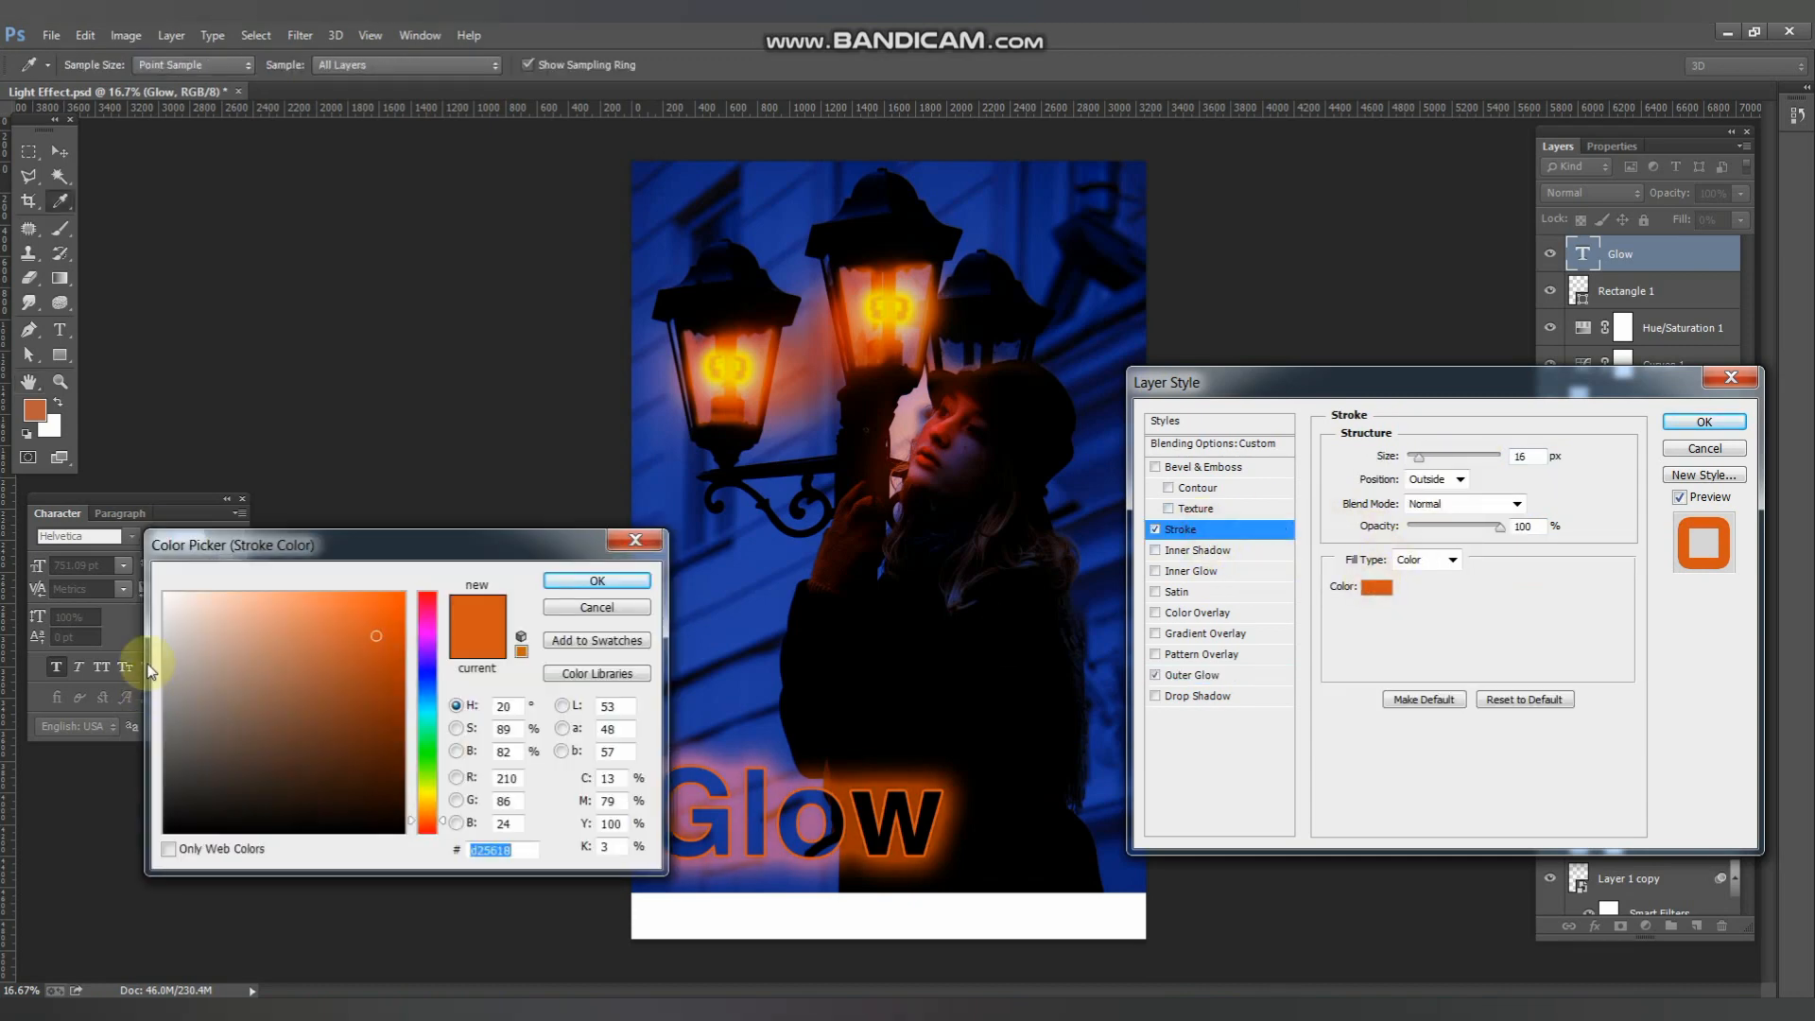
pyautogui.moveTo(149, 669); pyautogui.dragTo(142, 520)
pyautogui.click(597, 581)
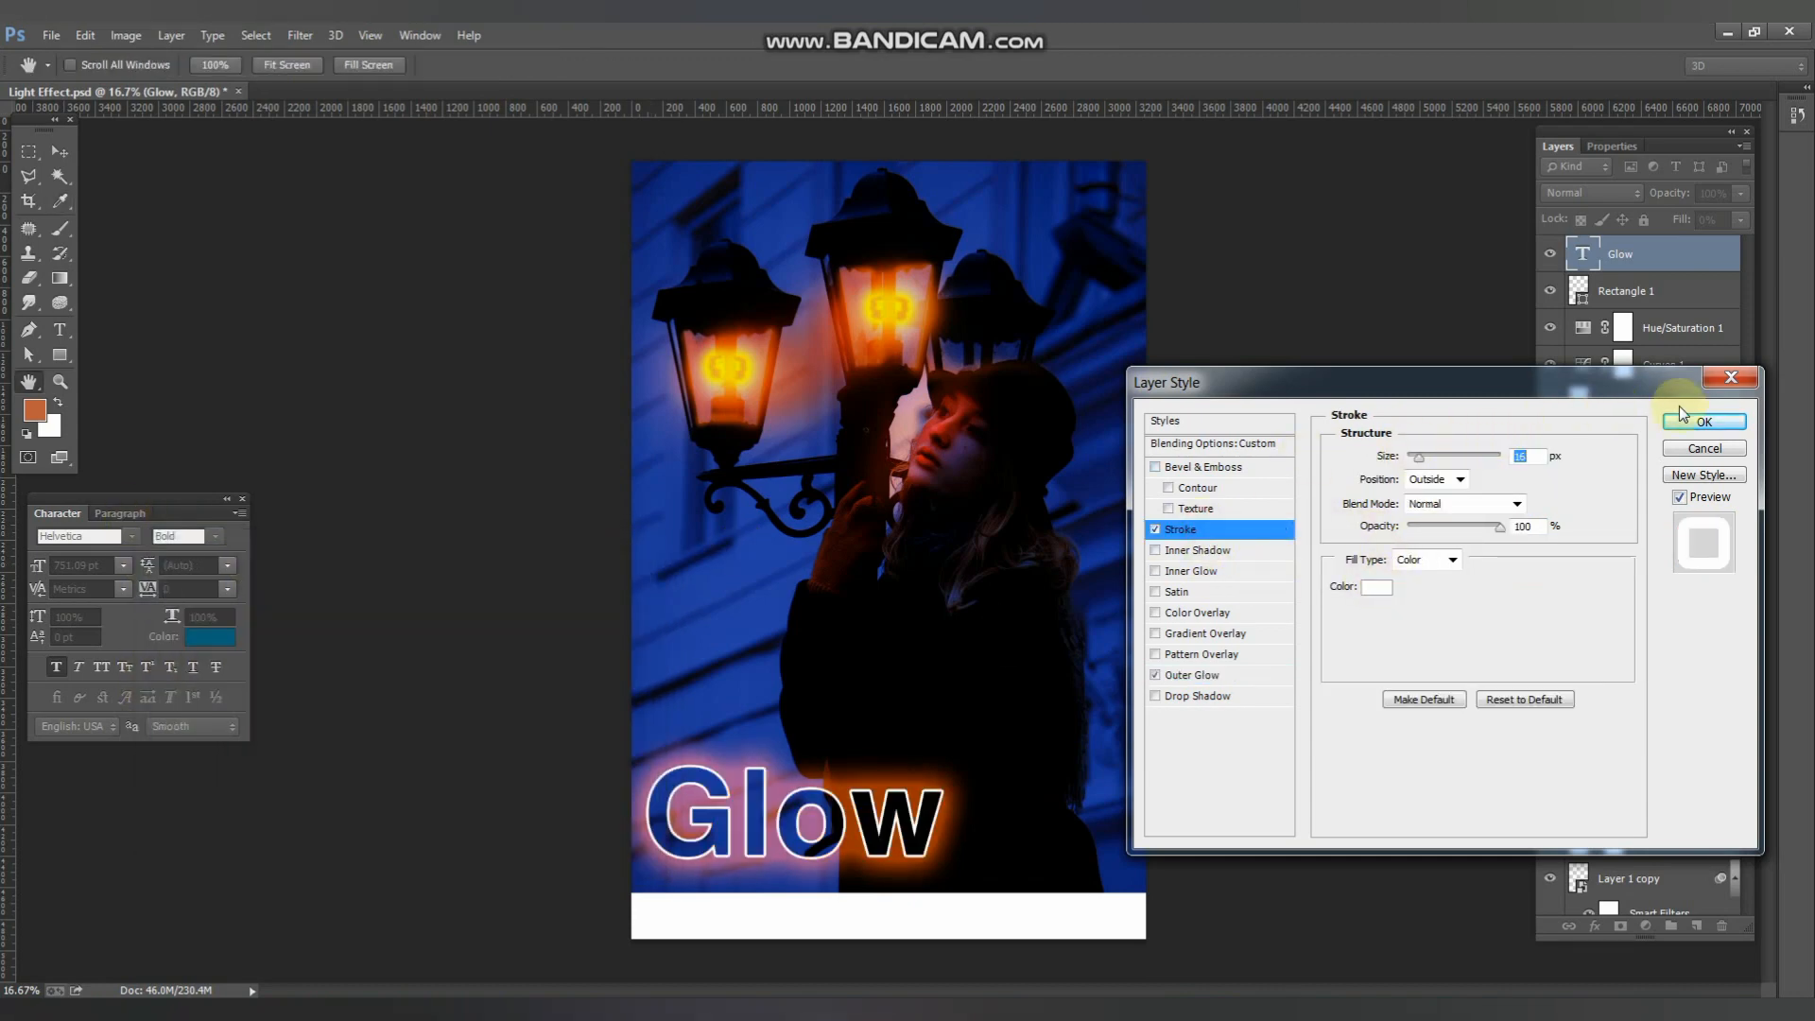
pyautogui.click(1683, 417)
# - Add the text "effect" in 36 pt Helvetica Bold on the white strip below the Glow text
pyautogui.press('v')
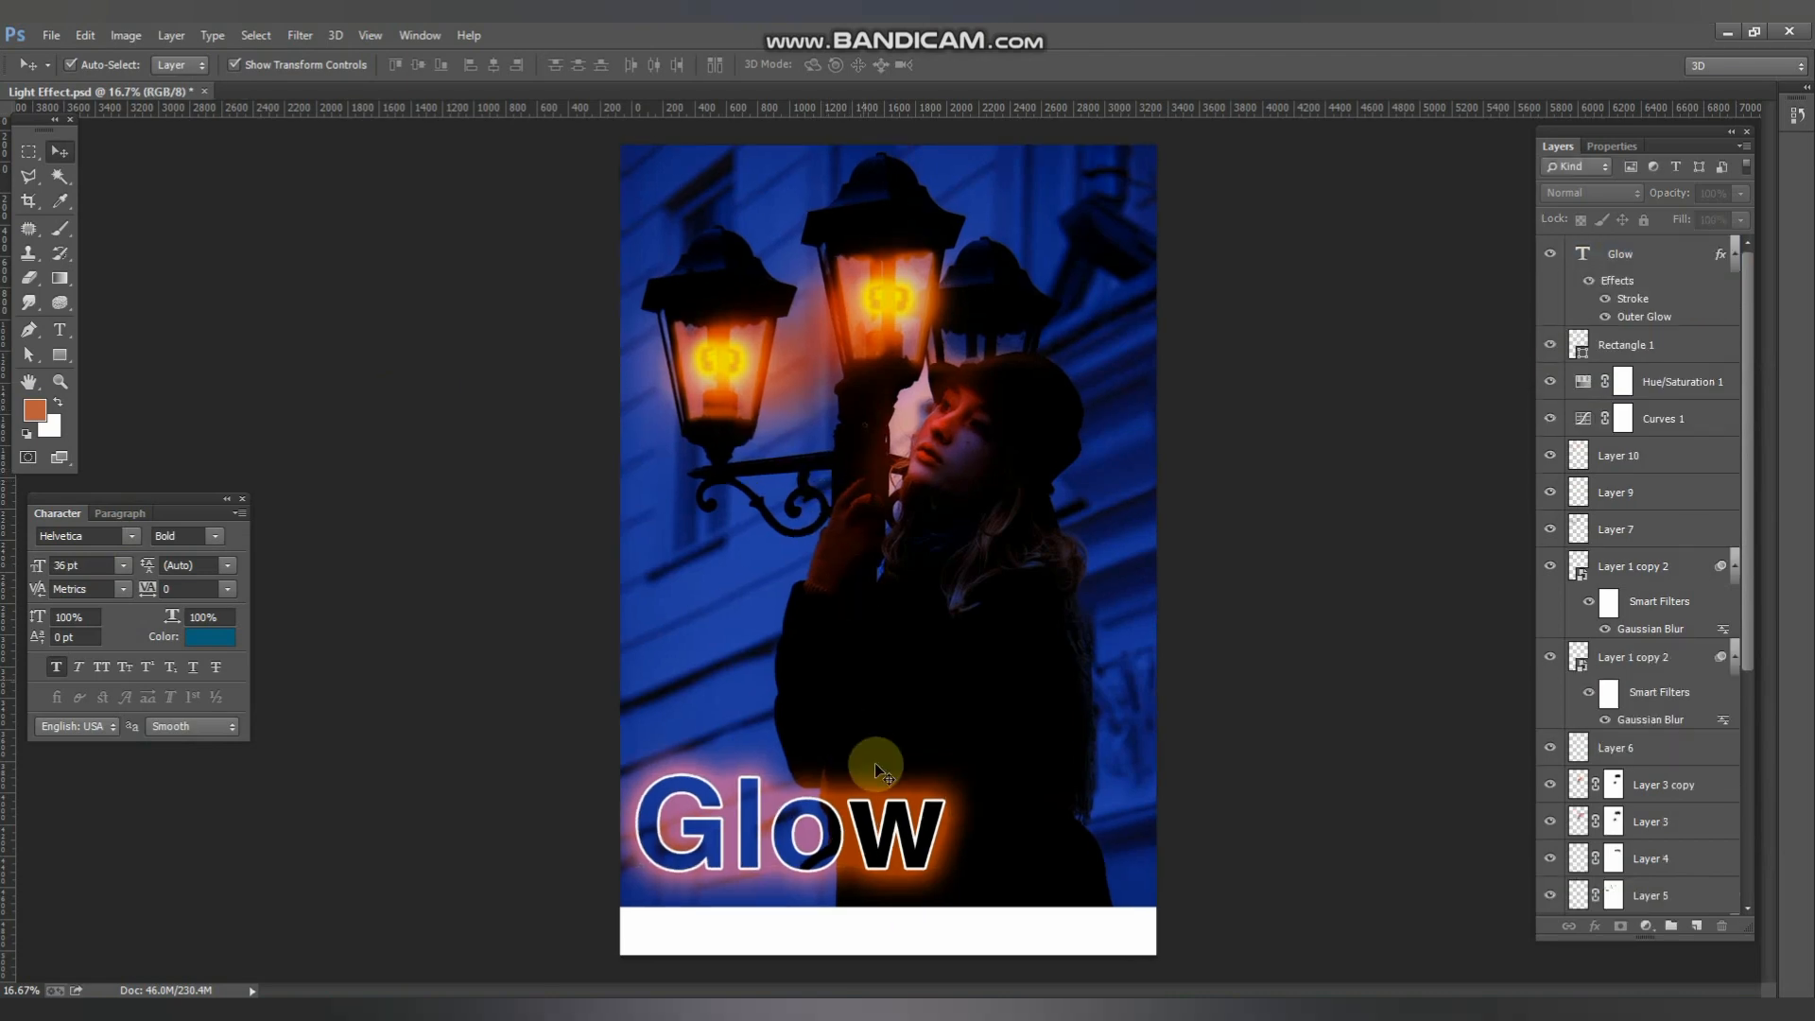
pyautogui.hotkey('ctrl', '+')
pyautogui.hotkey('ctrl', '+')
pyautogui.moveTo(962, 881); pyautogui.dragTo(1009, 341)
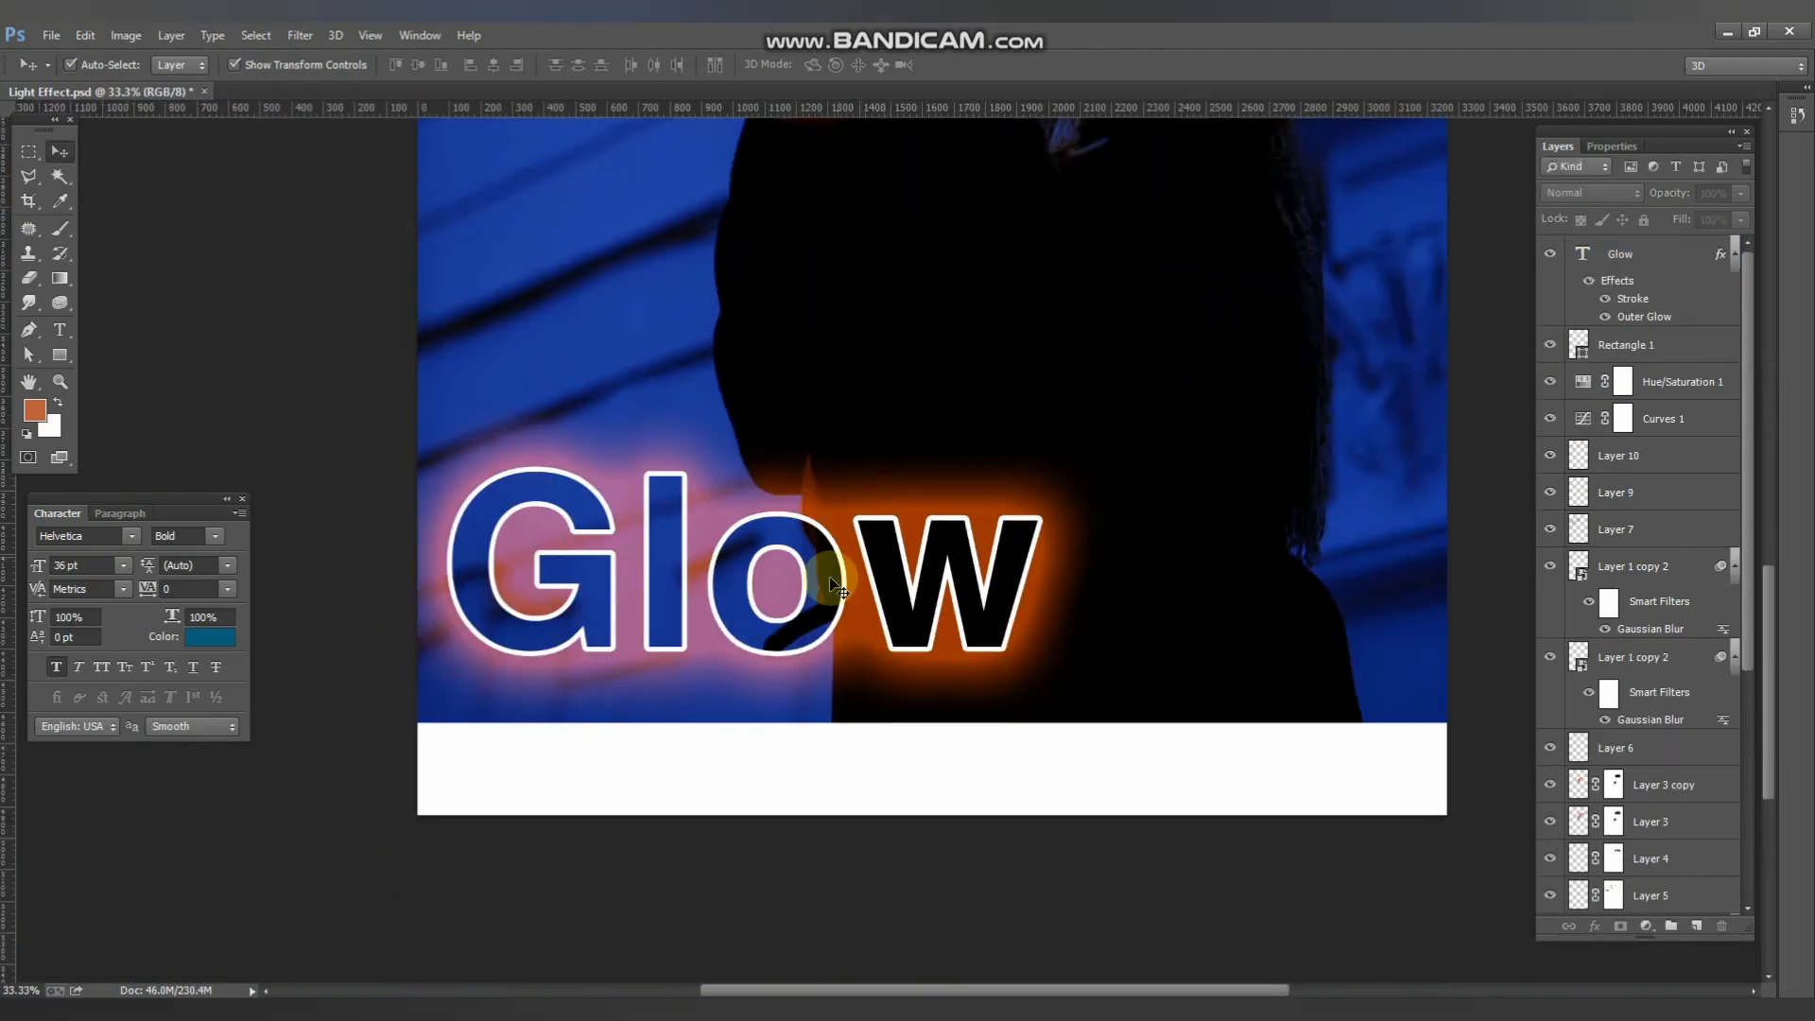
pyautogui.press('t')
pyautogui.click(706, 765)
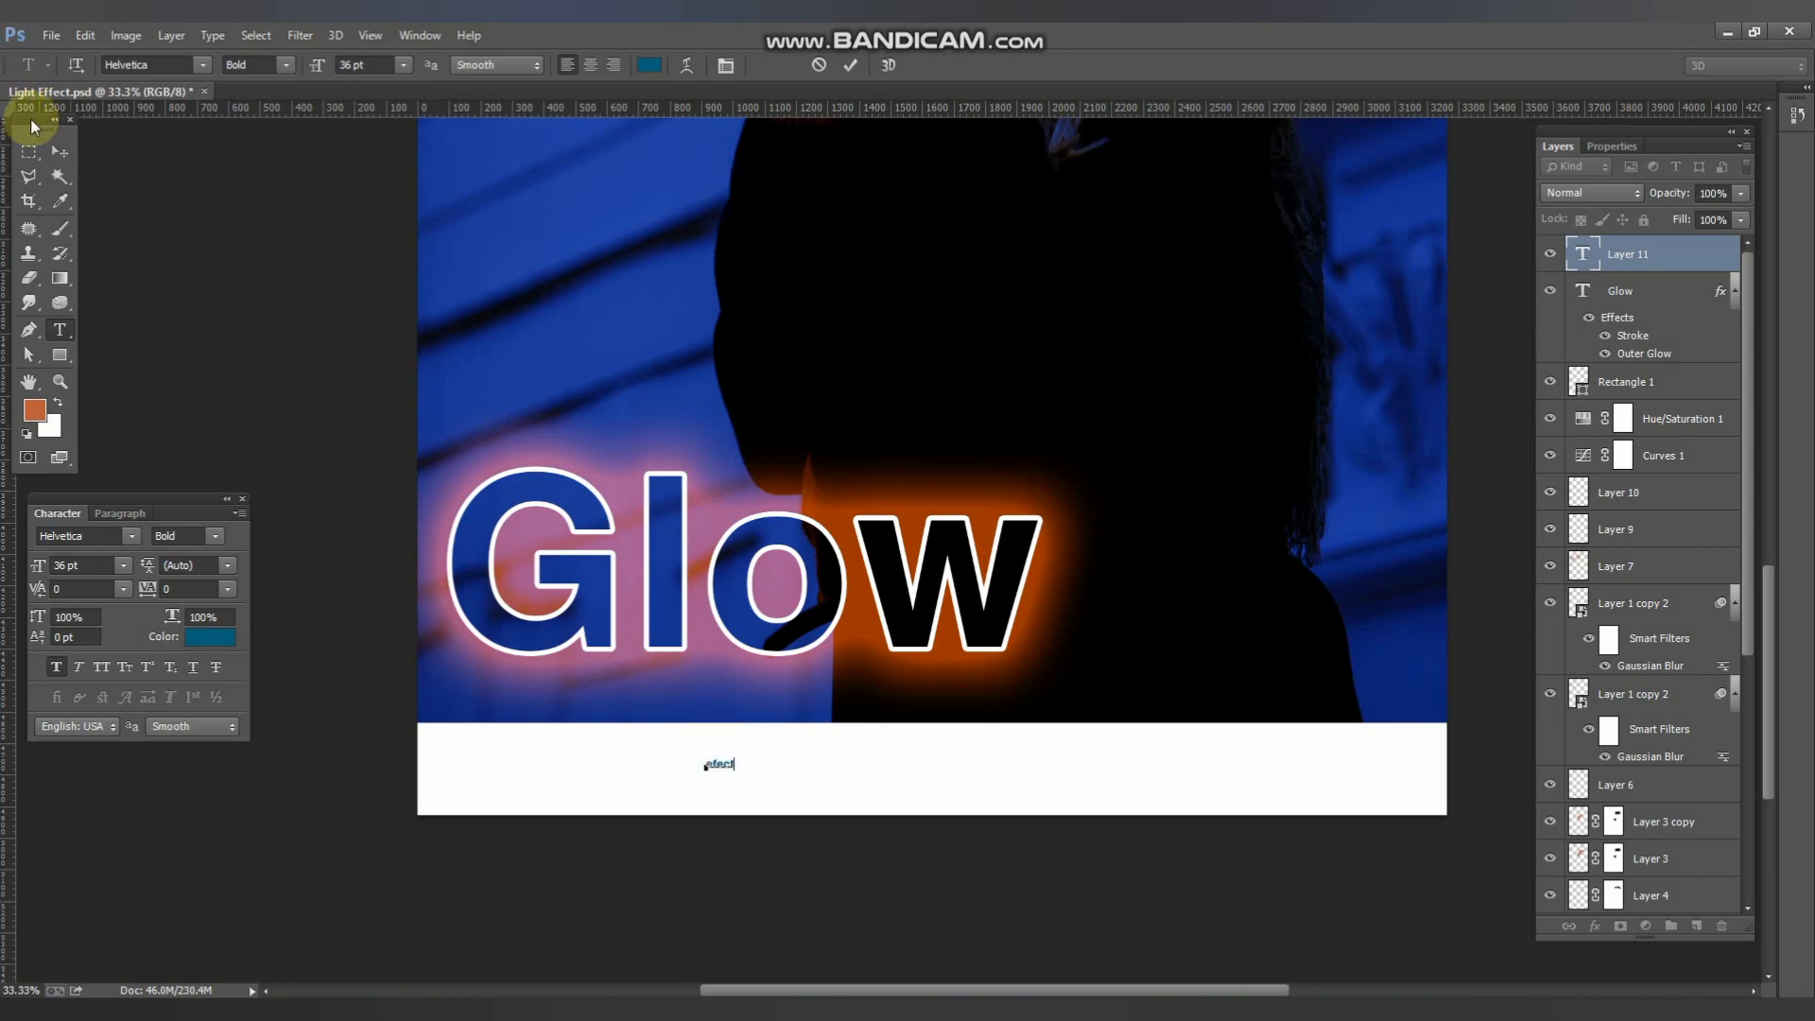
pyautogui.click(55, 158)
pyautogui.press('t')
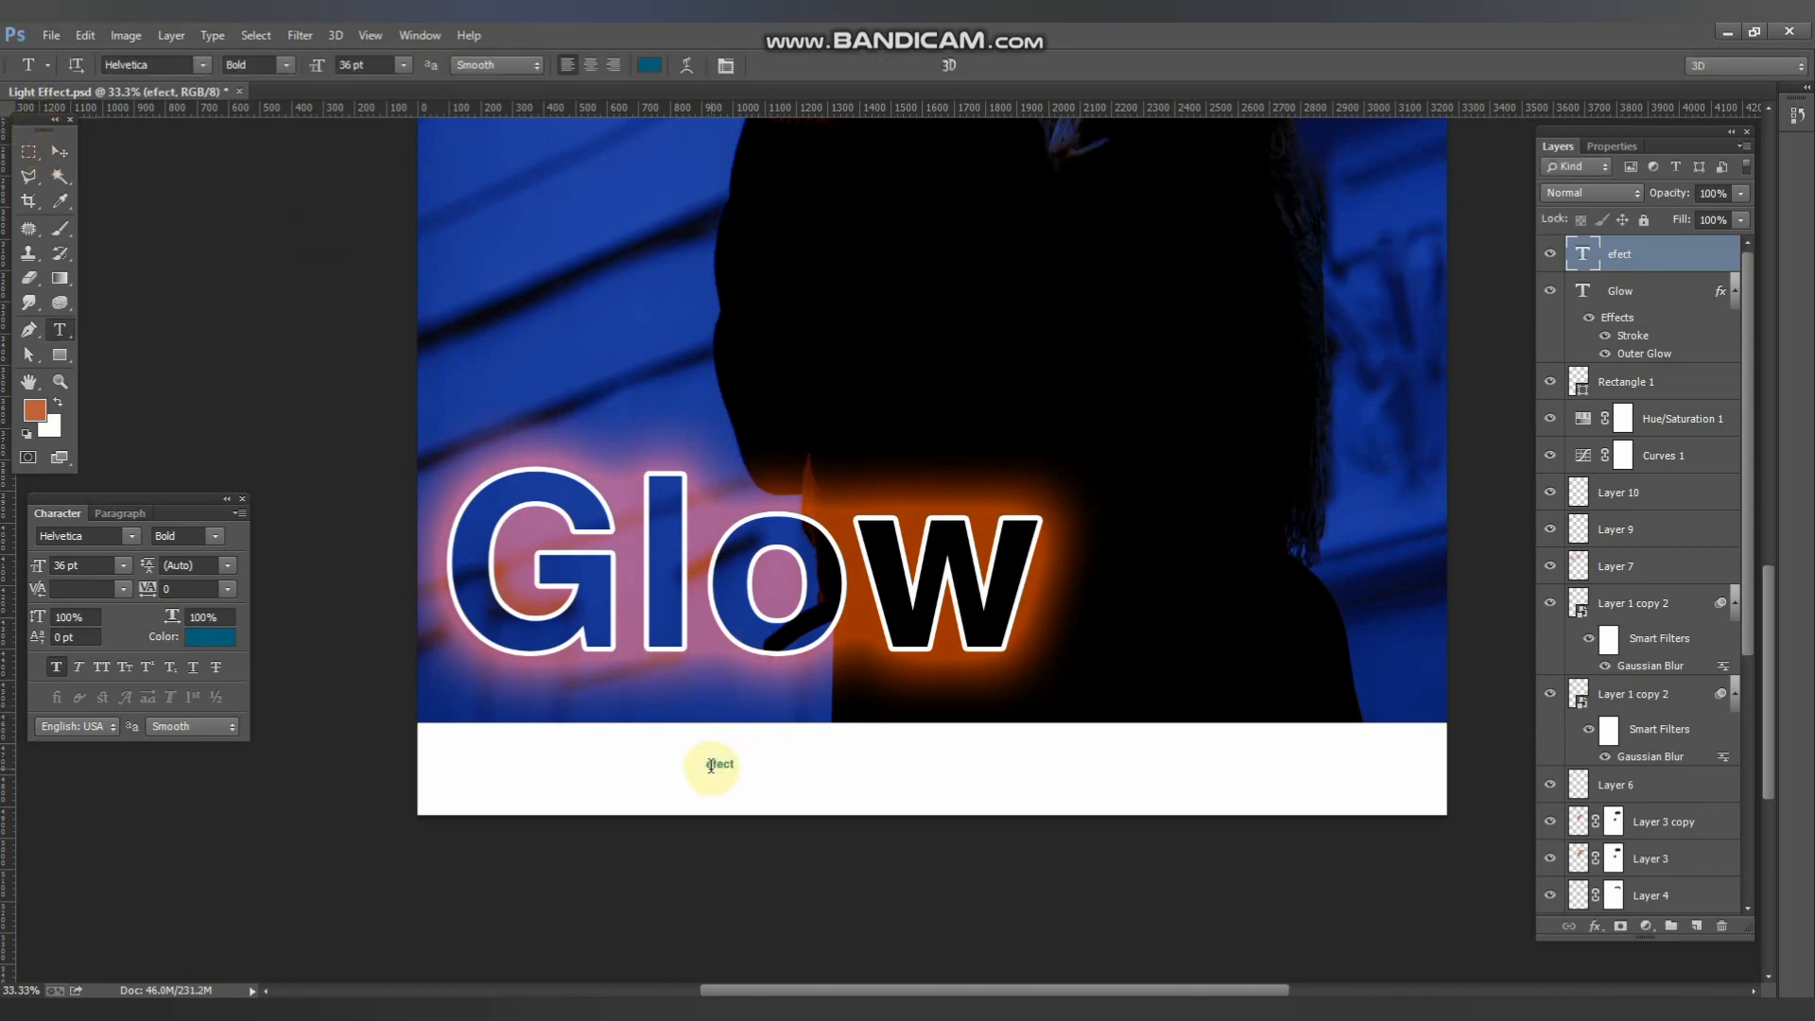
pyautogui.click(711, 768)
pyautogui.write('f')
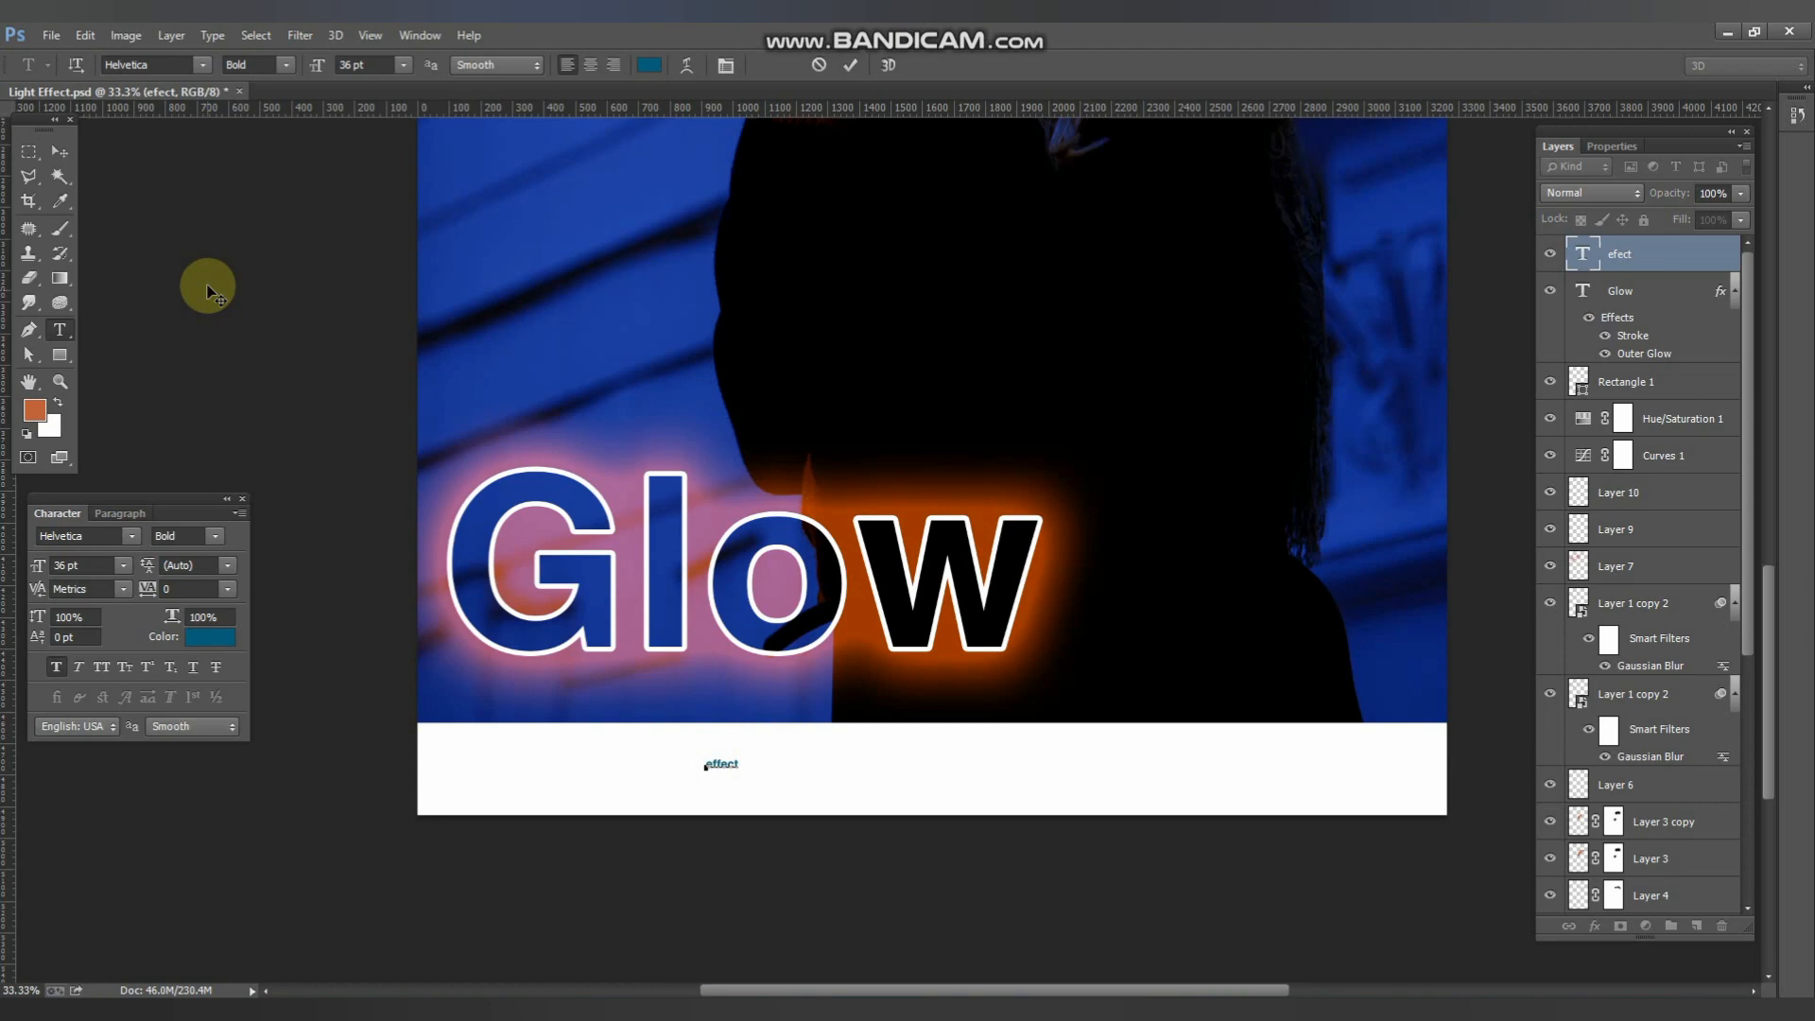
# - Scale the "effect" text up to about 195.5 pt
pyautogui.click(58, 151)
pyautogui.hotkey('ctrl', 't')
pyautogui.moveTo(742, 770); pyautogui.dragTo(818, 747)
pyautogui.press('Return')
# - Set the Glow text to all caps and place the "effect" text in white beneath its W, just above the white strip
pyautogui.click(785, 602)
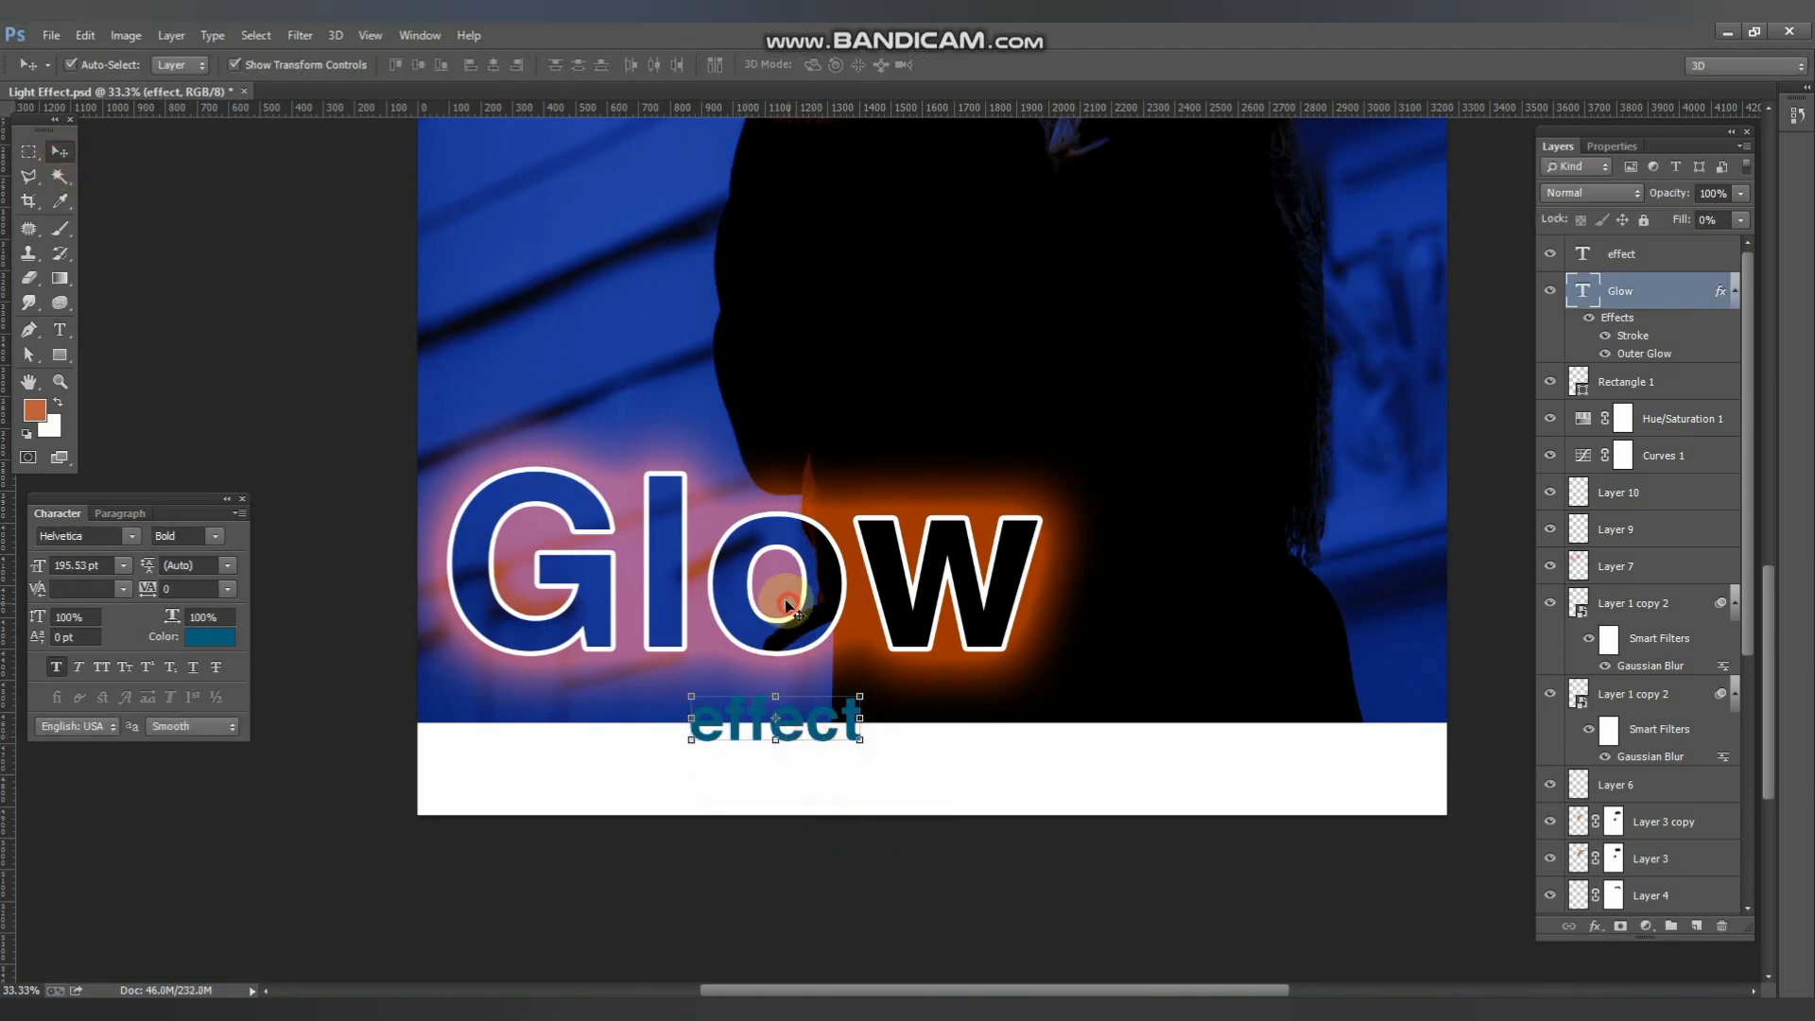
pyautogui.click(100, 667)
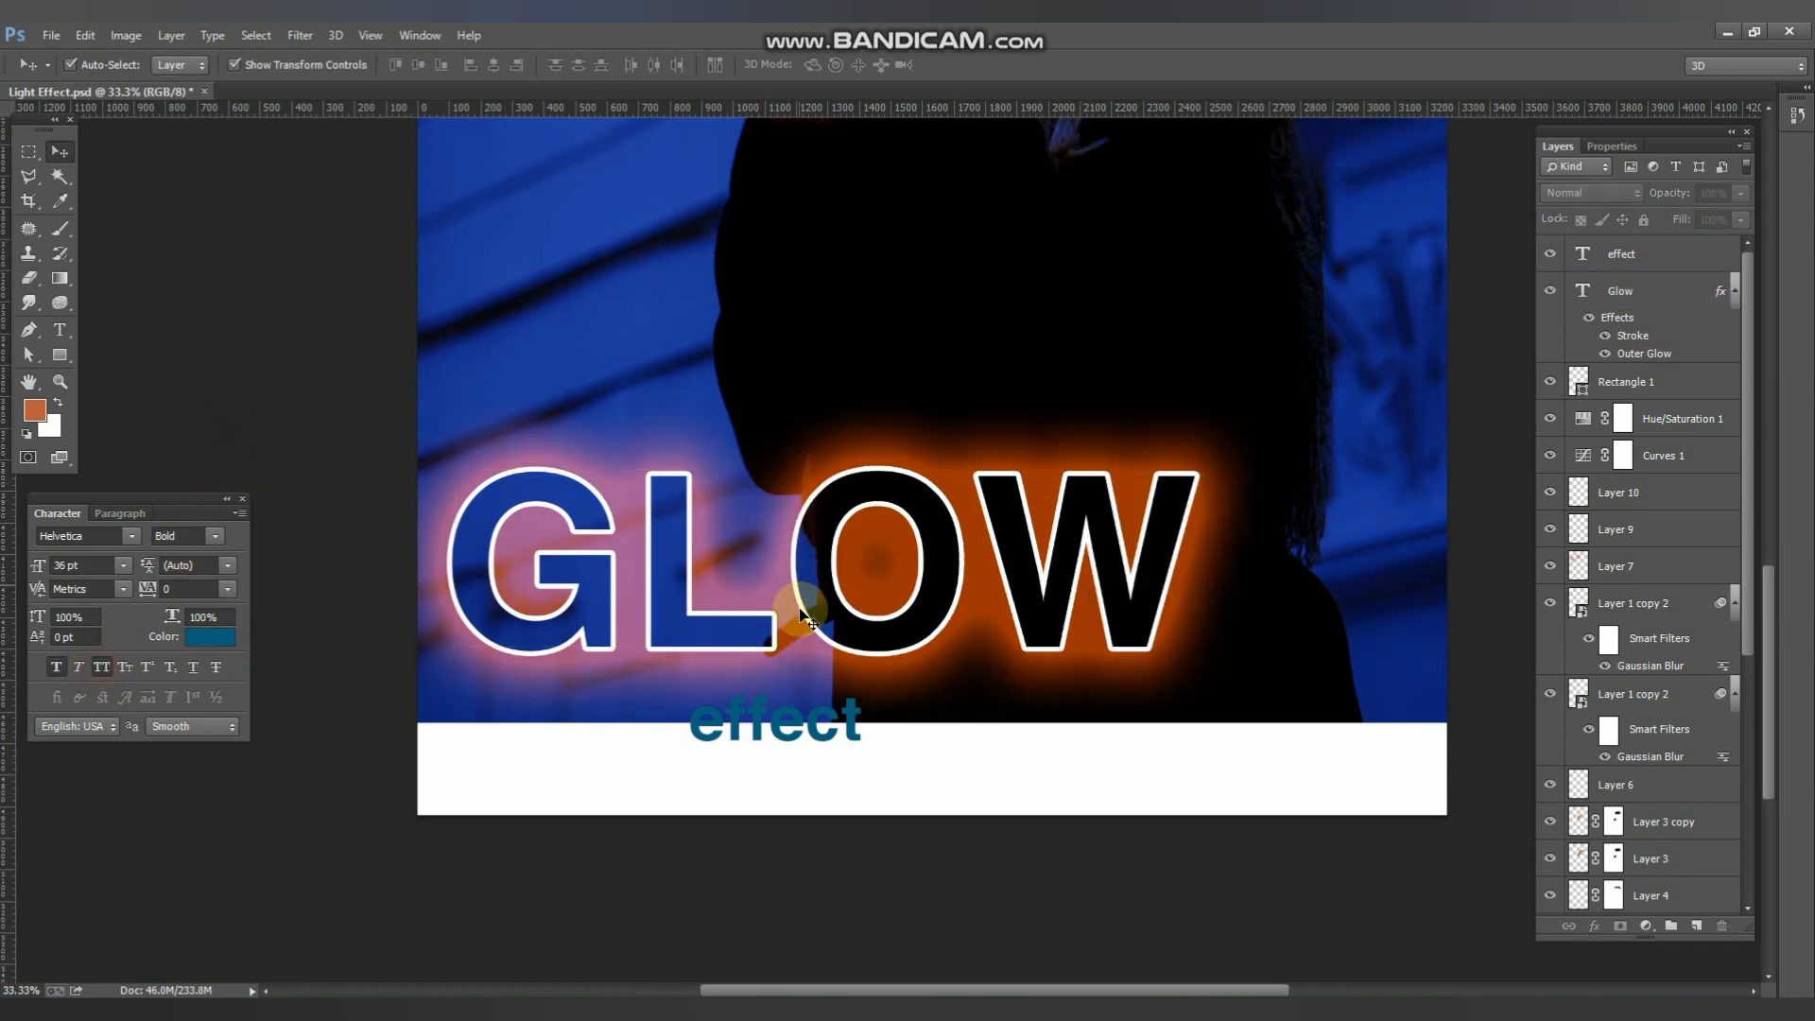
pyautogui.moveTo(785, 726); pyautogui.dragTo(1077, 700)
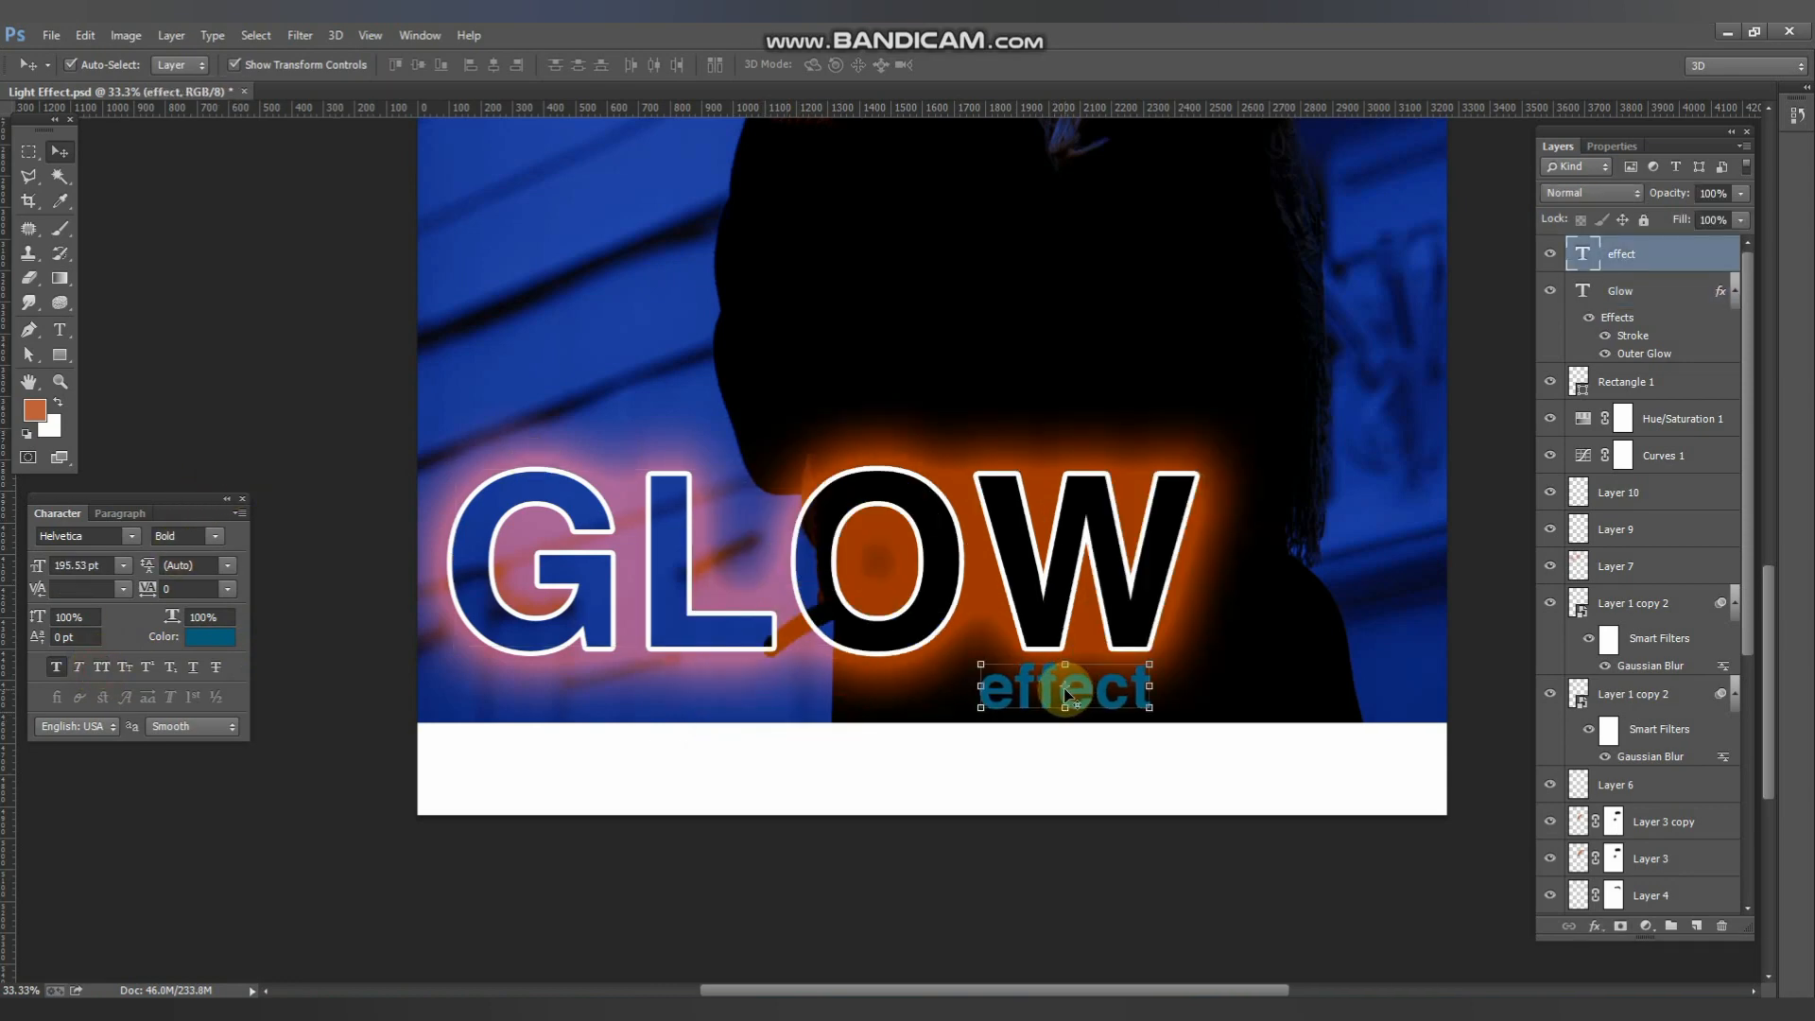
pyautogui.click(1160, 888)
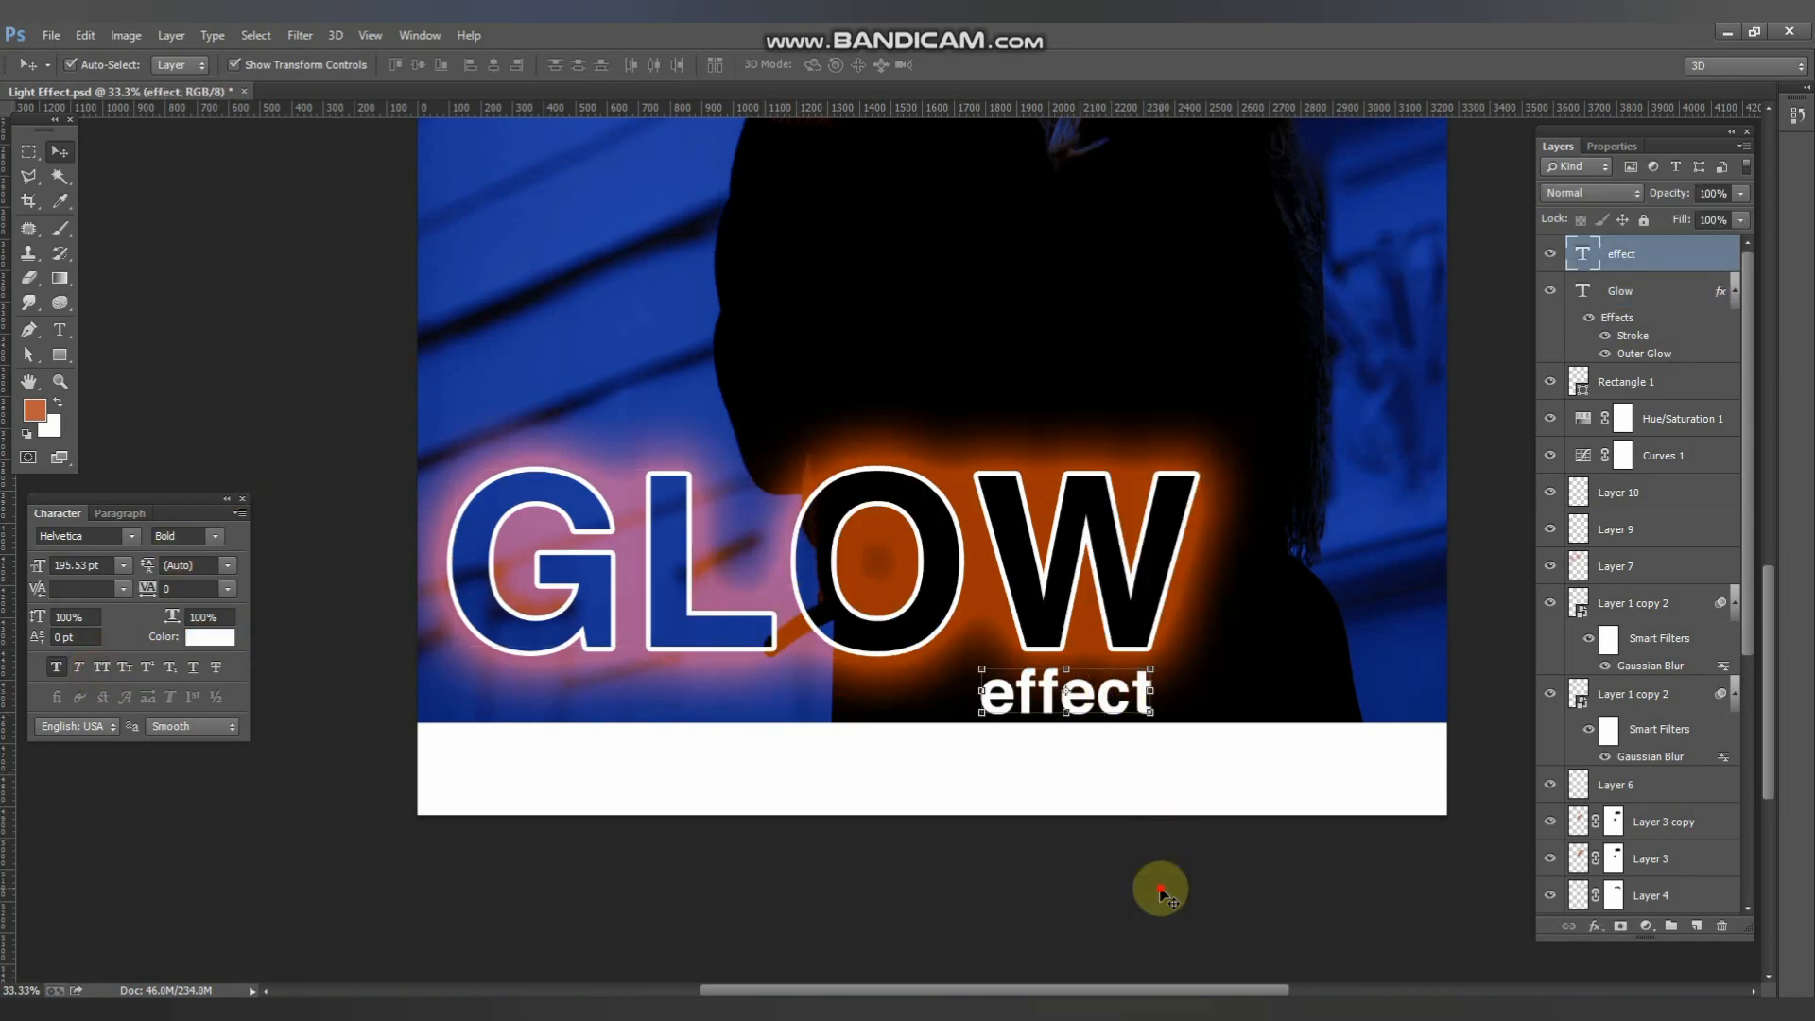
# - Reduce the size of the Glow text's Outer Glow to roughly half of its maximum
pyautogui.click(1064, 564)
pyautogui.doubleClick(1633, 335)
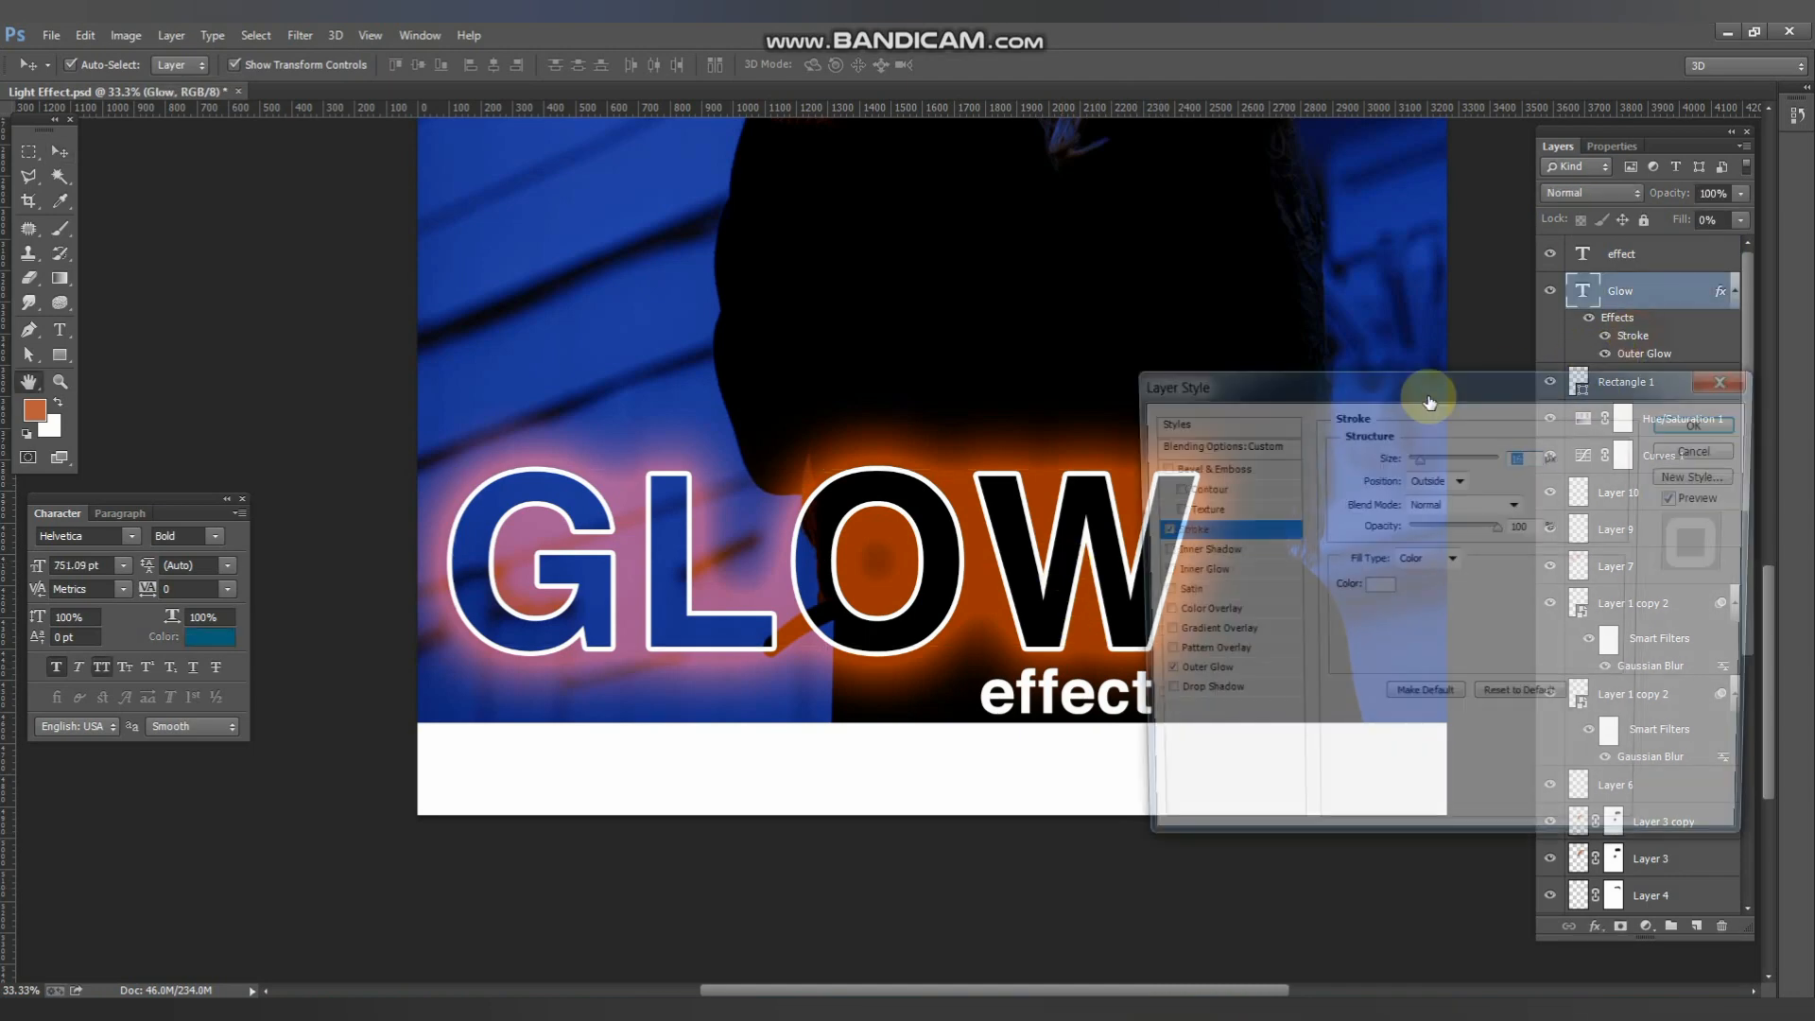
pyautogui.click(1234, 673)
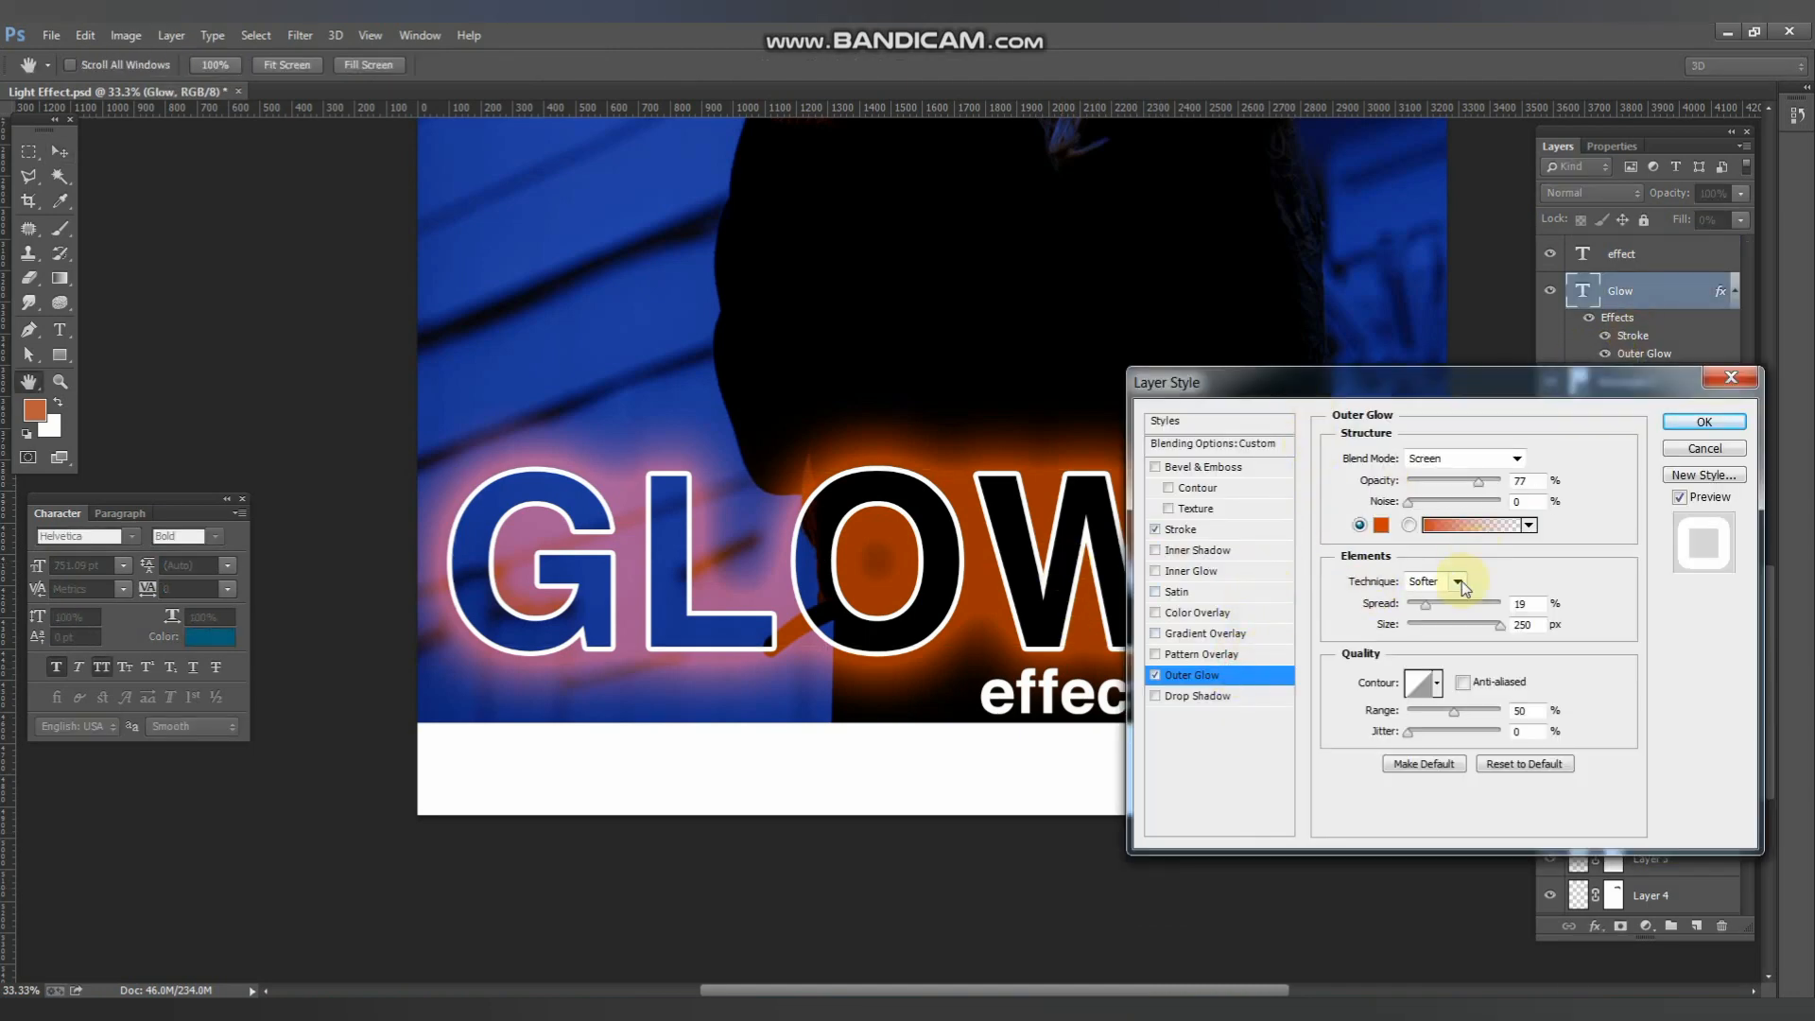
pyautogui.moveTo(1472, 626); pyautogui.dragTo(1451, 626)
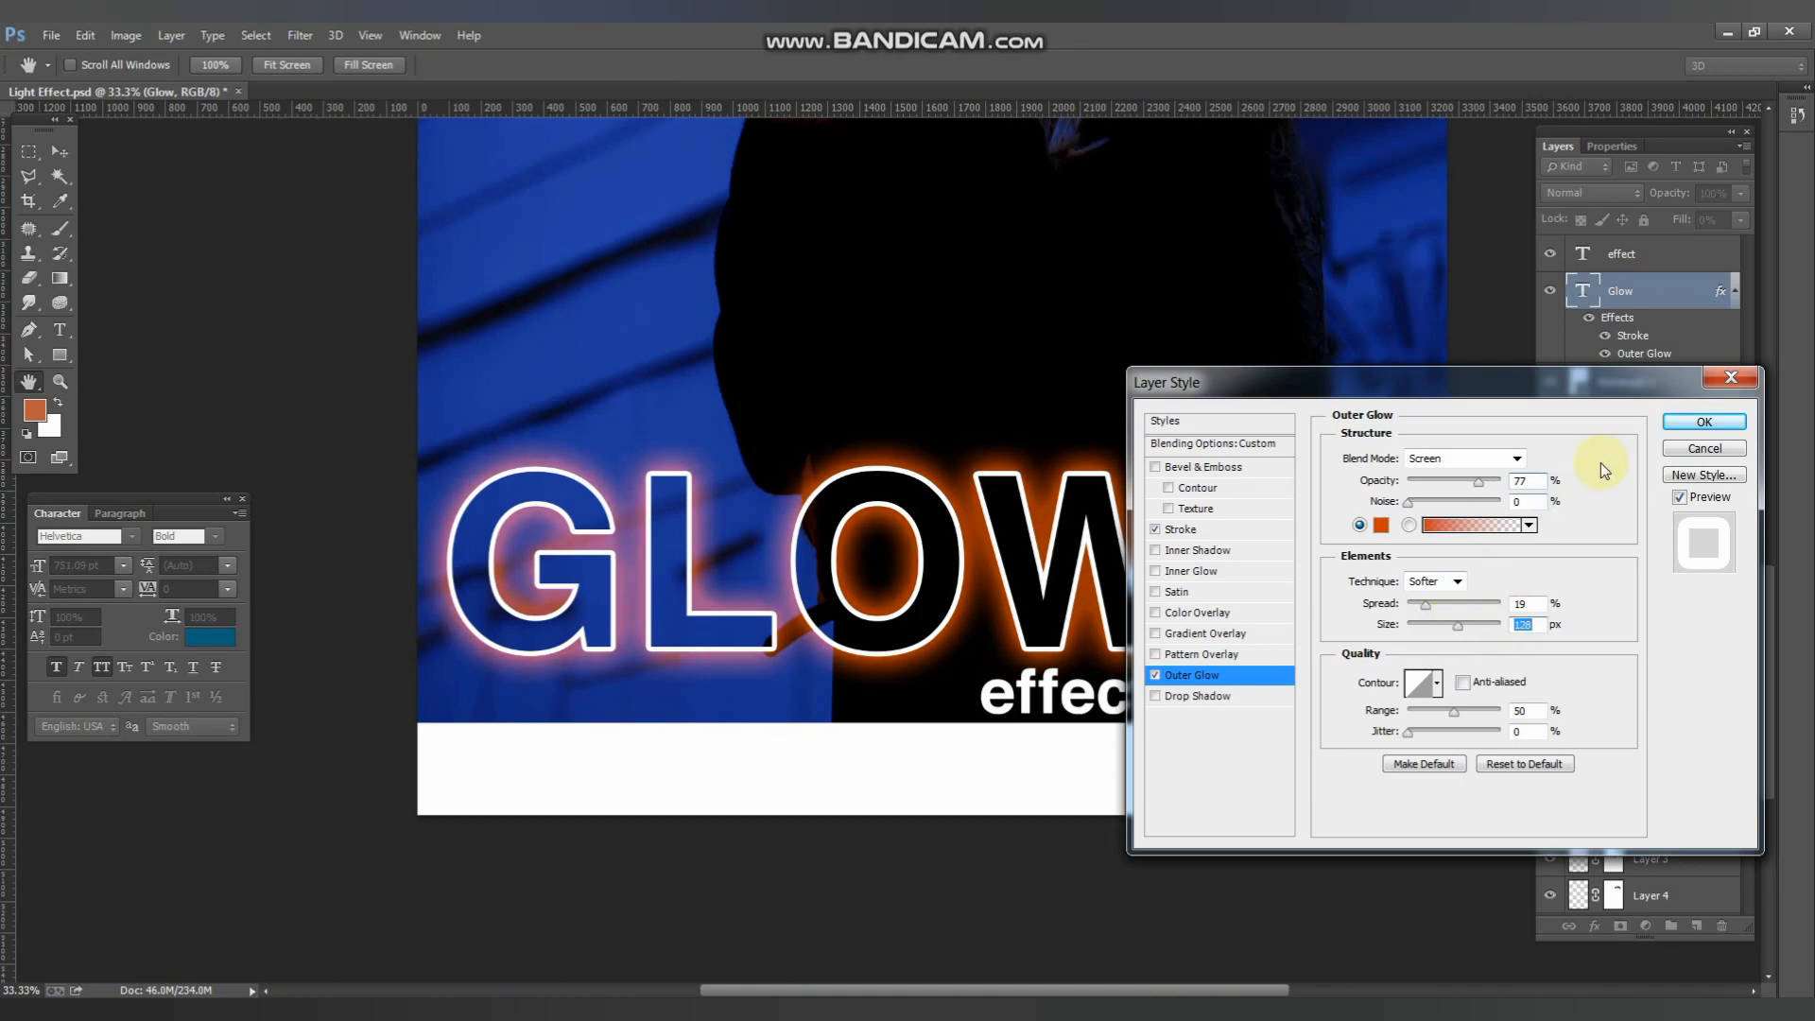
pyautogui.click(1704, 422)
pyautogui.click(303, 365)
# - Fit the whole poster in view and save the document
pyautogui.hotkey('ctrl', '-')
pyautogui.hotkey('ctrl', '-')
pyautogui.hotkey('ctrl', '-')
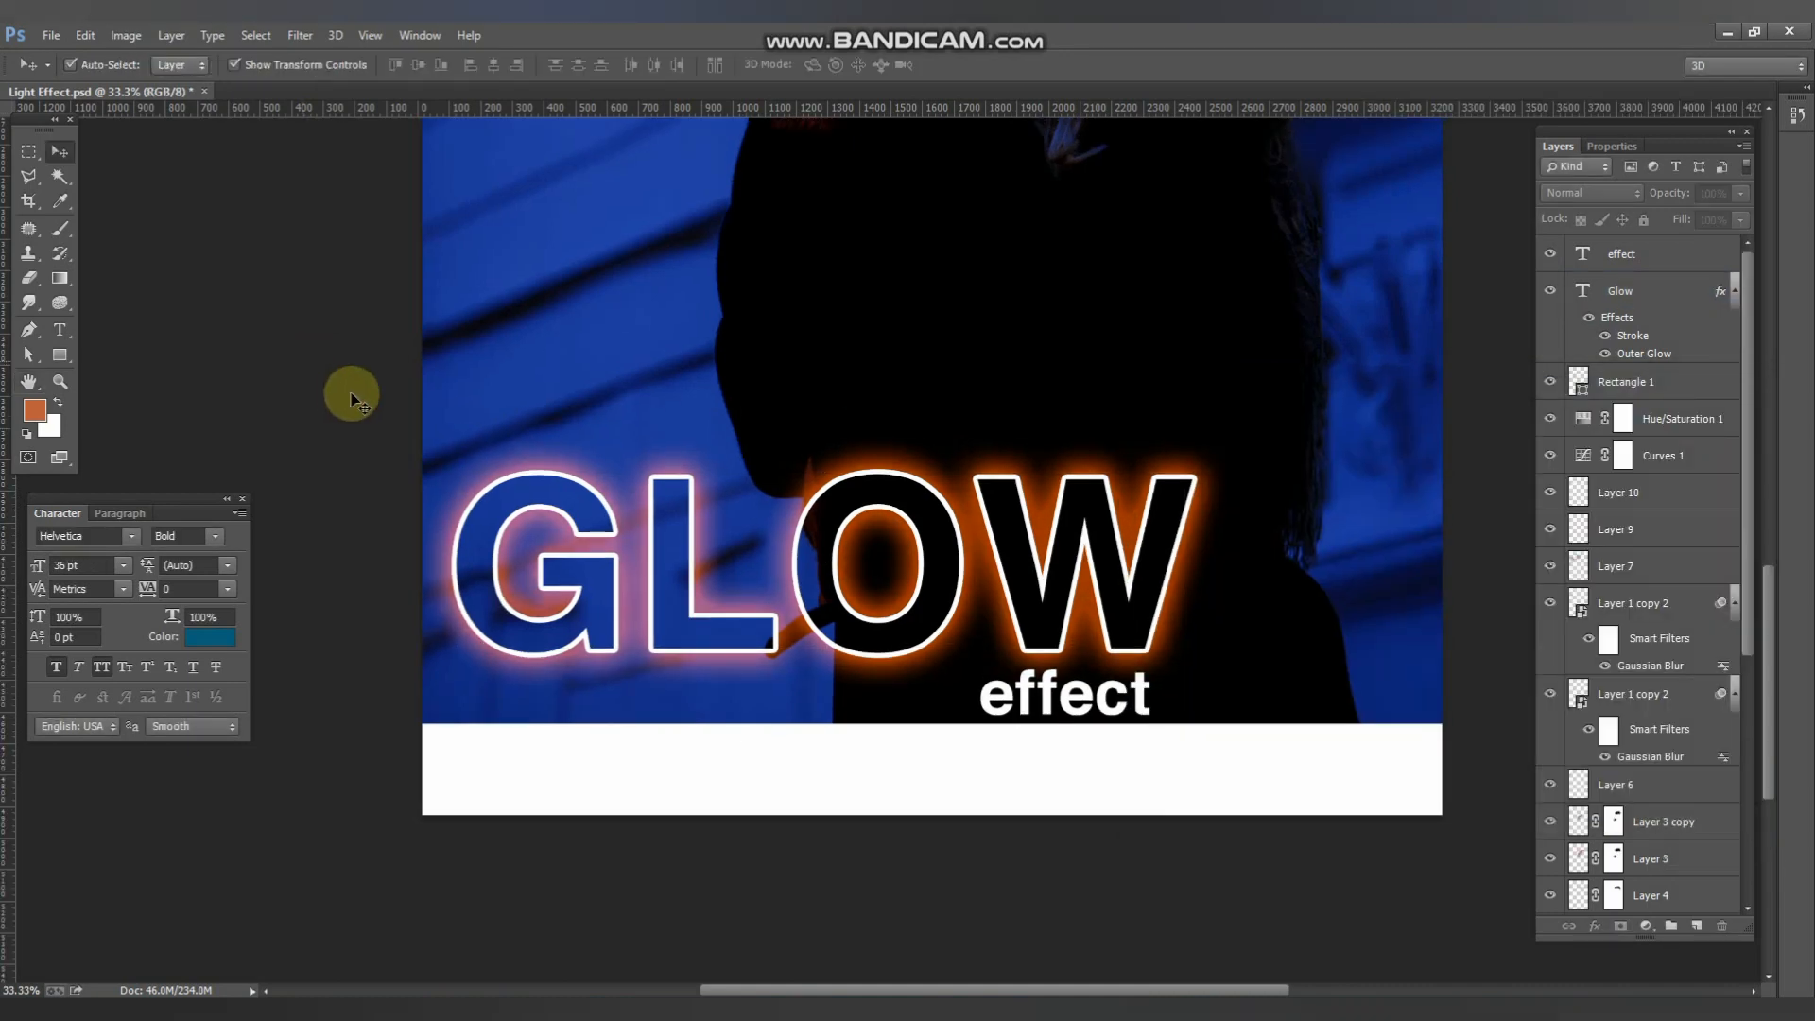
pyautogui.hotkey('ctrl', 's')
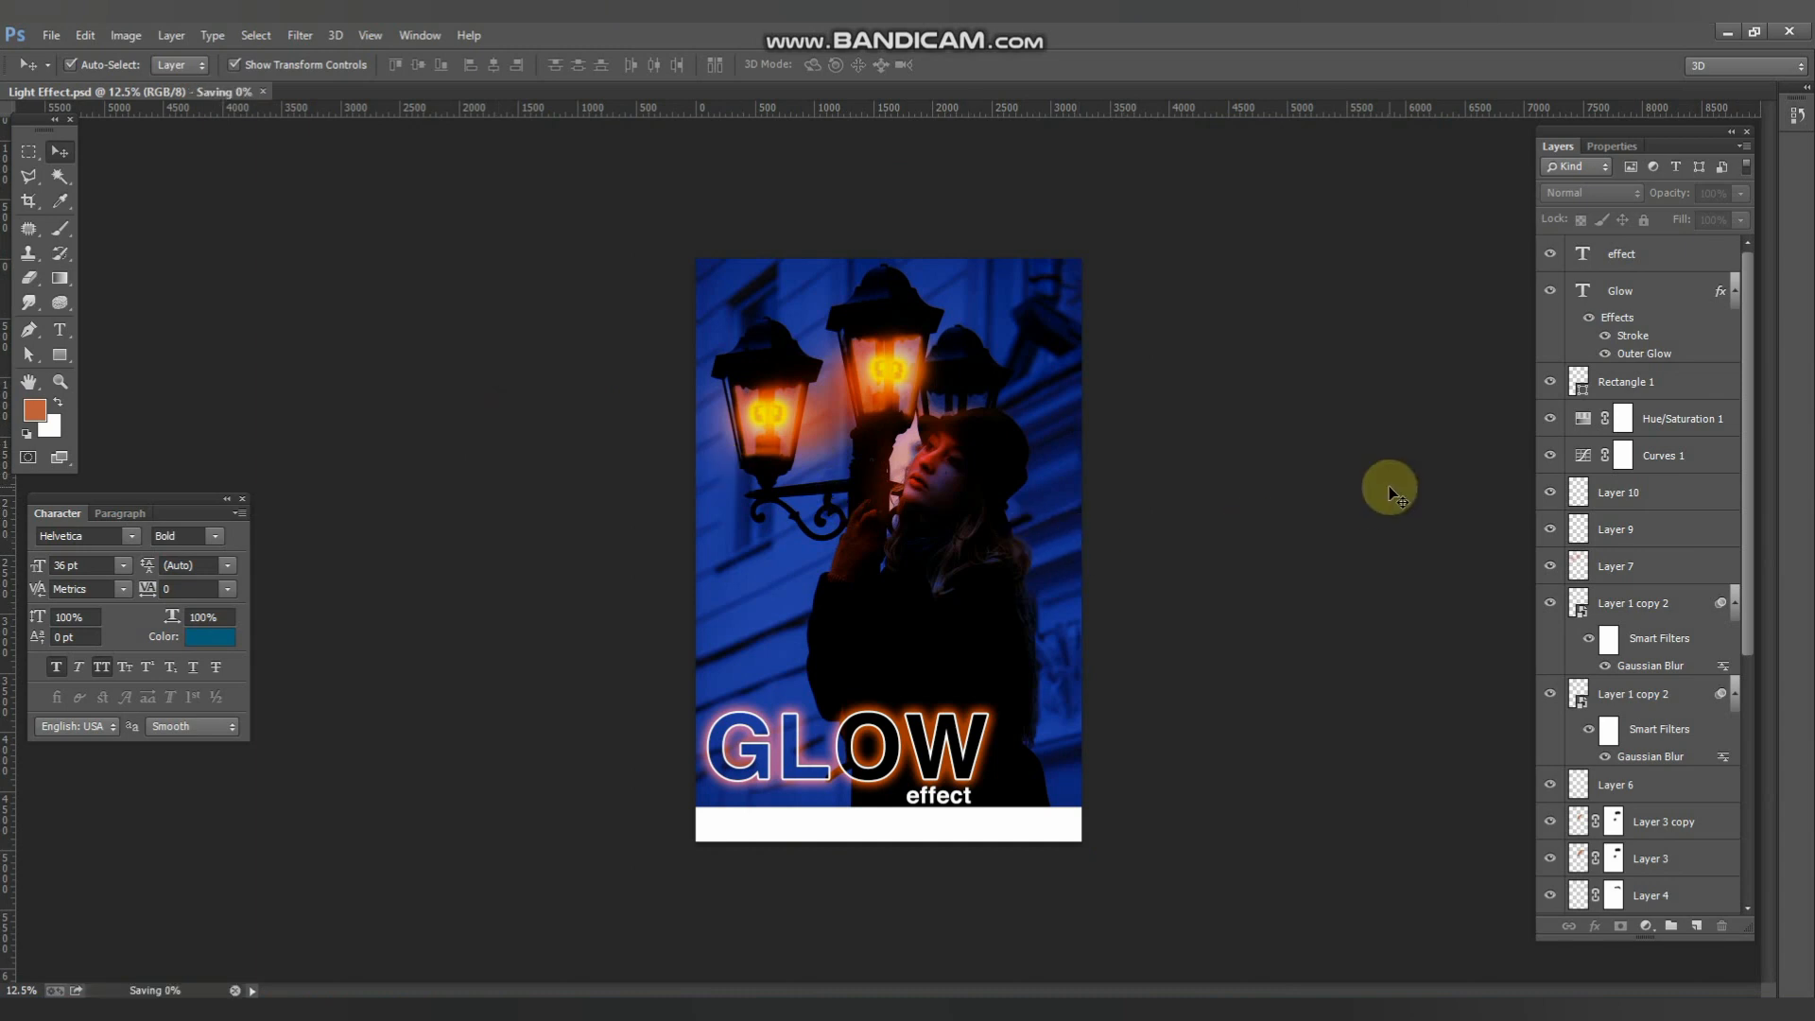
pyautogui.hotkey('ctrl', 'shift', 's')
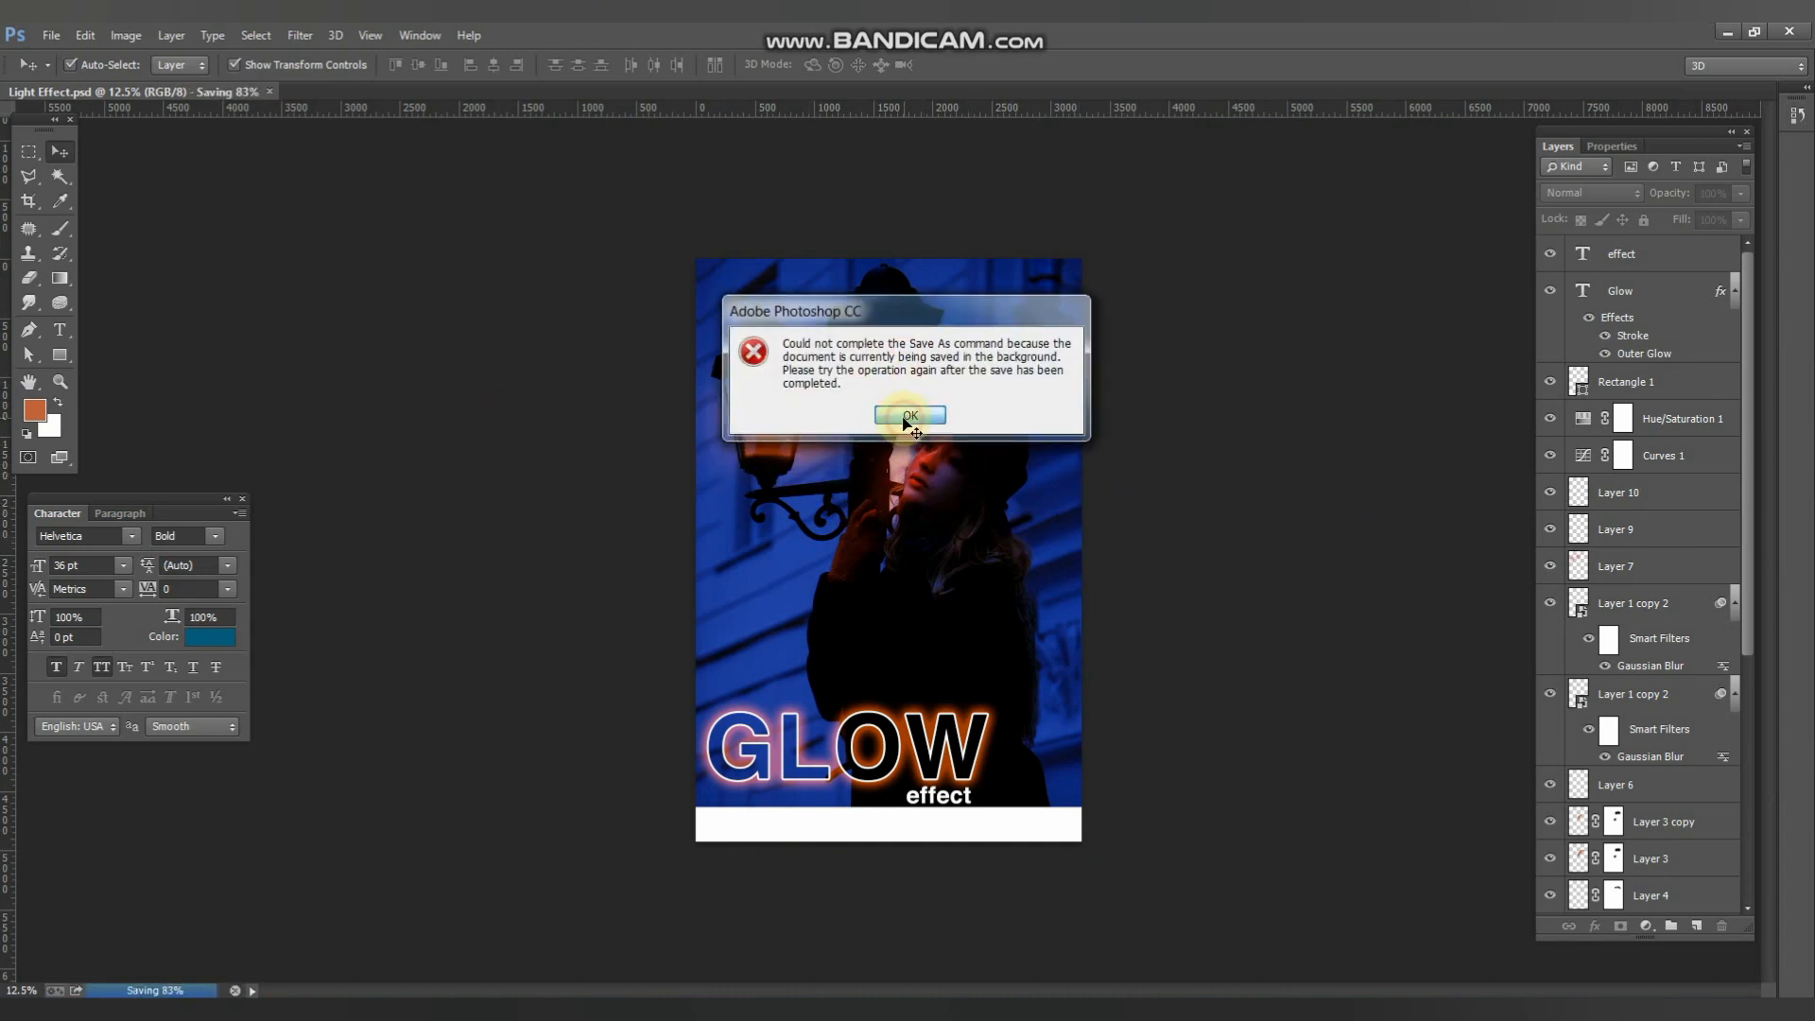
pyautogui.click(904, 419)
pyautogui.hotkey('ctrl', 'shift', 's')
pyautogui.click(900, 419)
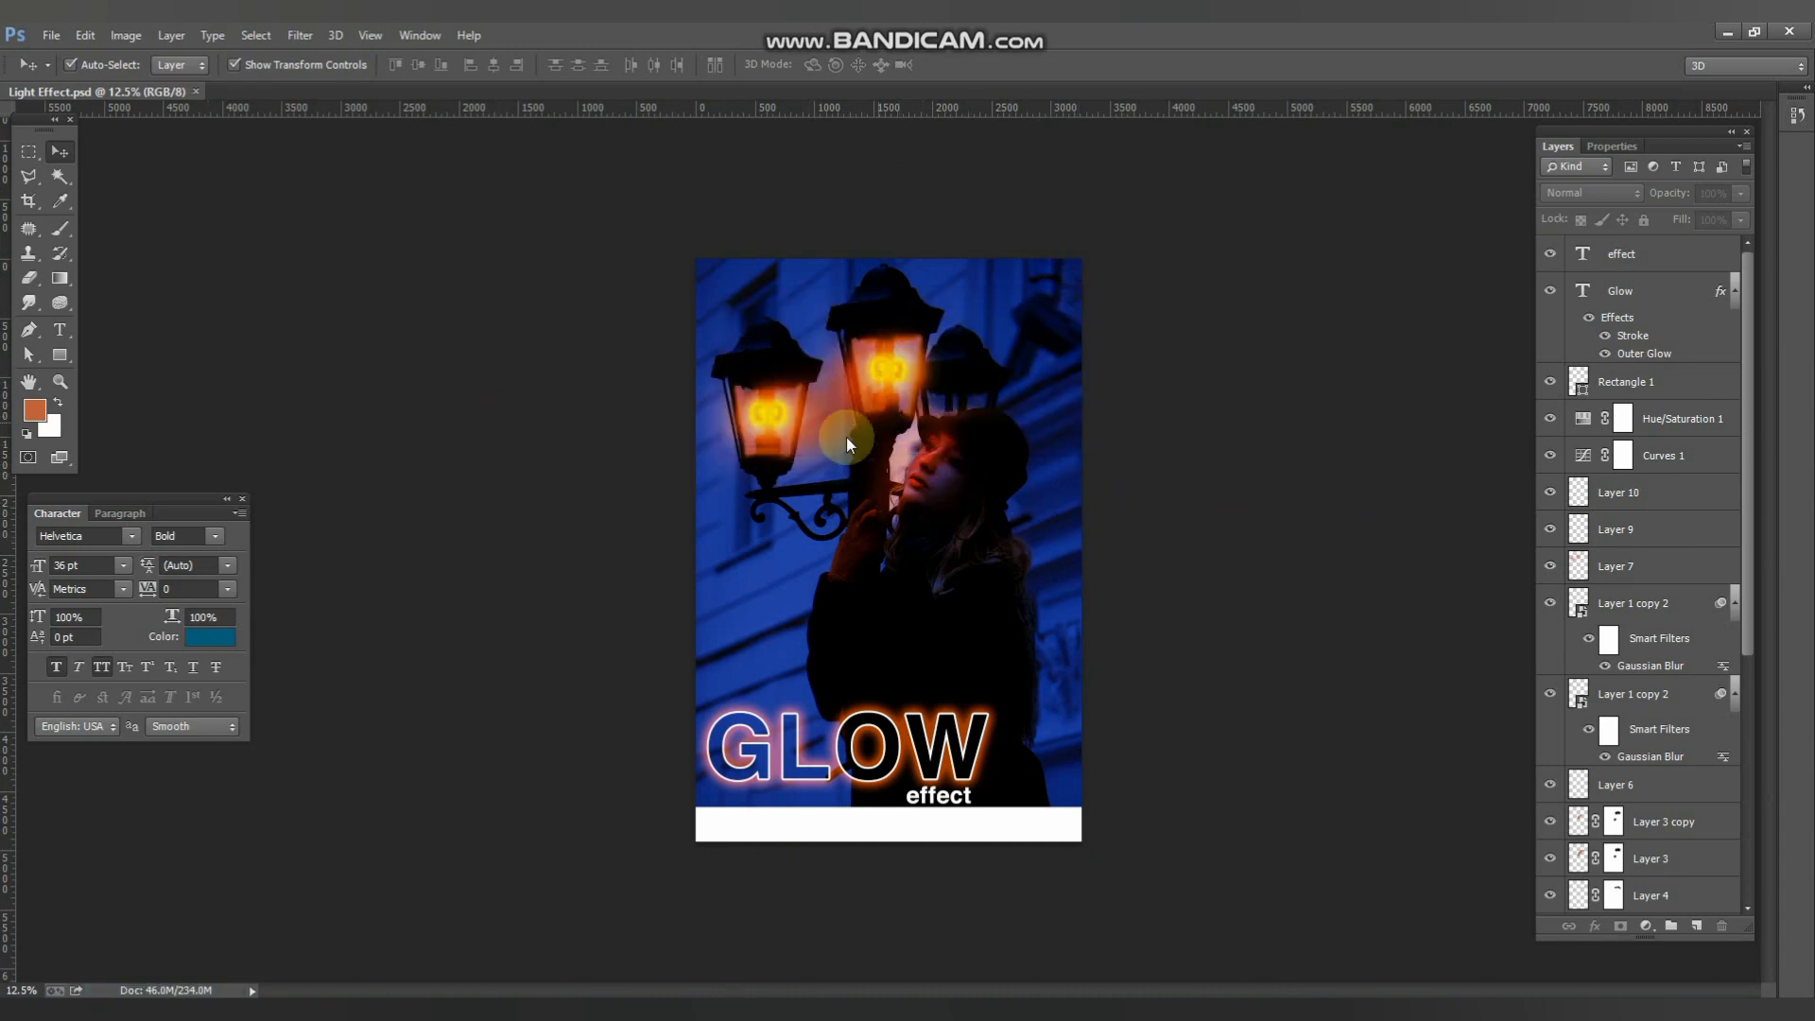
# - Save a JPEG copy of the poster as Light Effect on Local Disk (E:)
pyautogui.hotkey('ctrl', 'shift', 's')
pyautogui.click(568, 740)
pyautogui.click(359, 498)
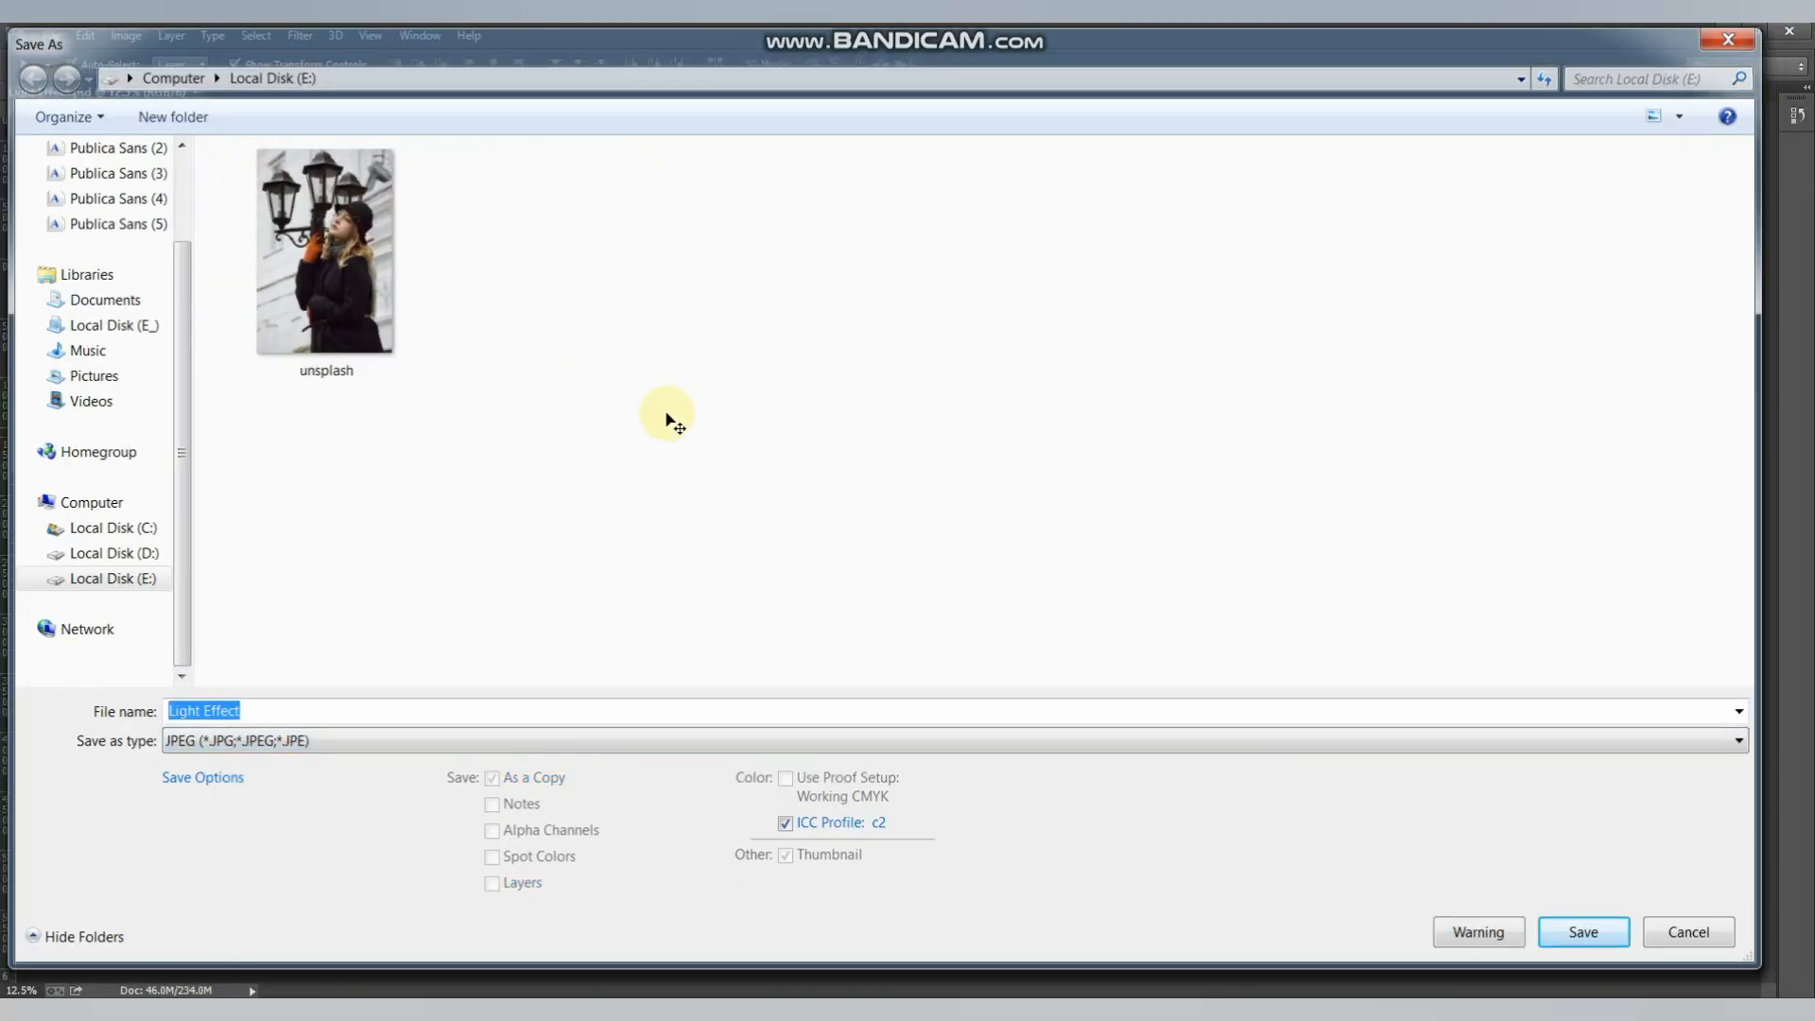
pyautogui.press('Return')
pyautogui.press('Return')
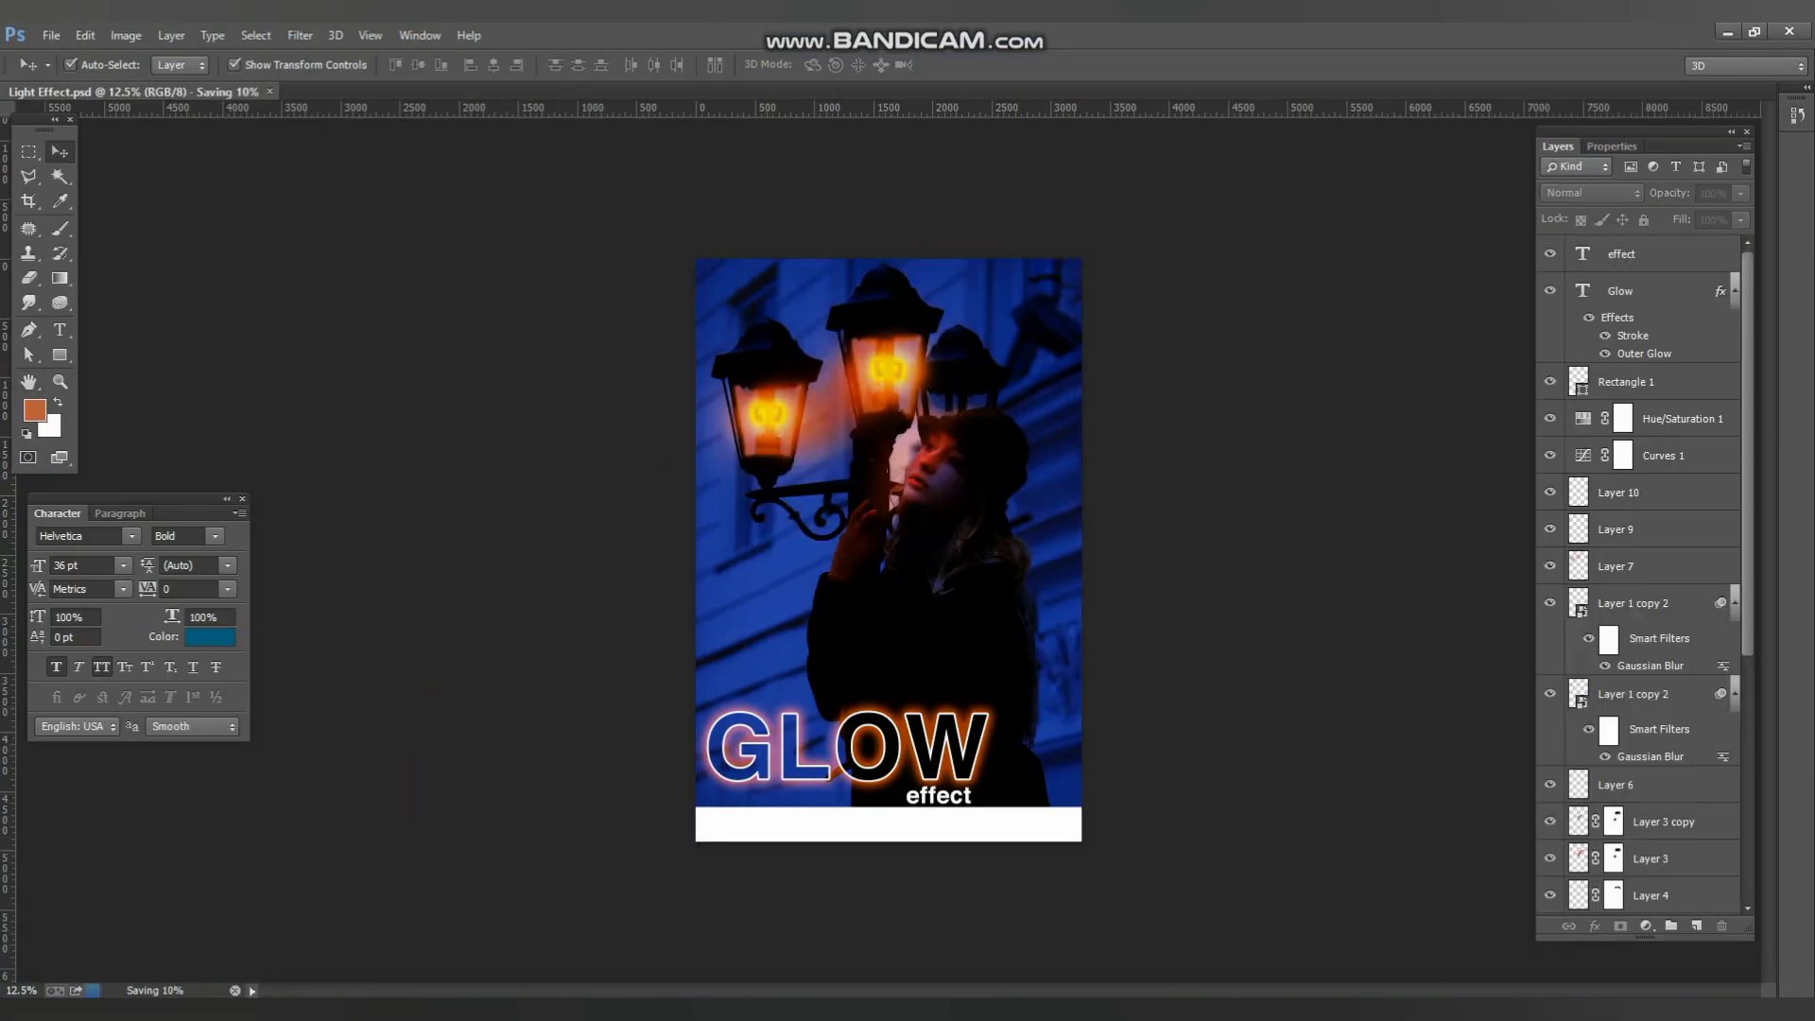
# - Switch to Windows Explorer and view the original unsplash photo, moving on to the next image to compare it with the result
pyautogui.hotkey('alt', 'Tab')
pyautogui.doubleClick(342, 315)
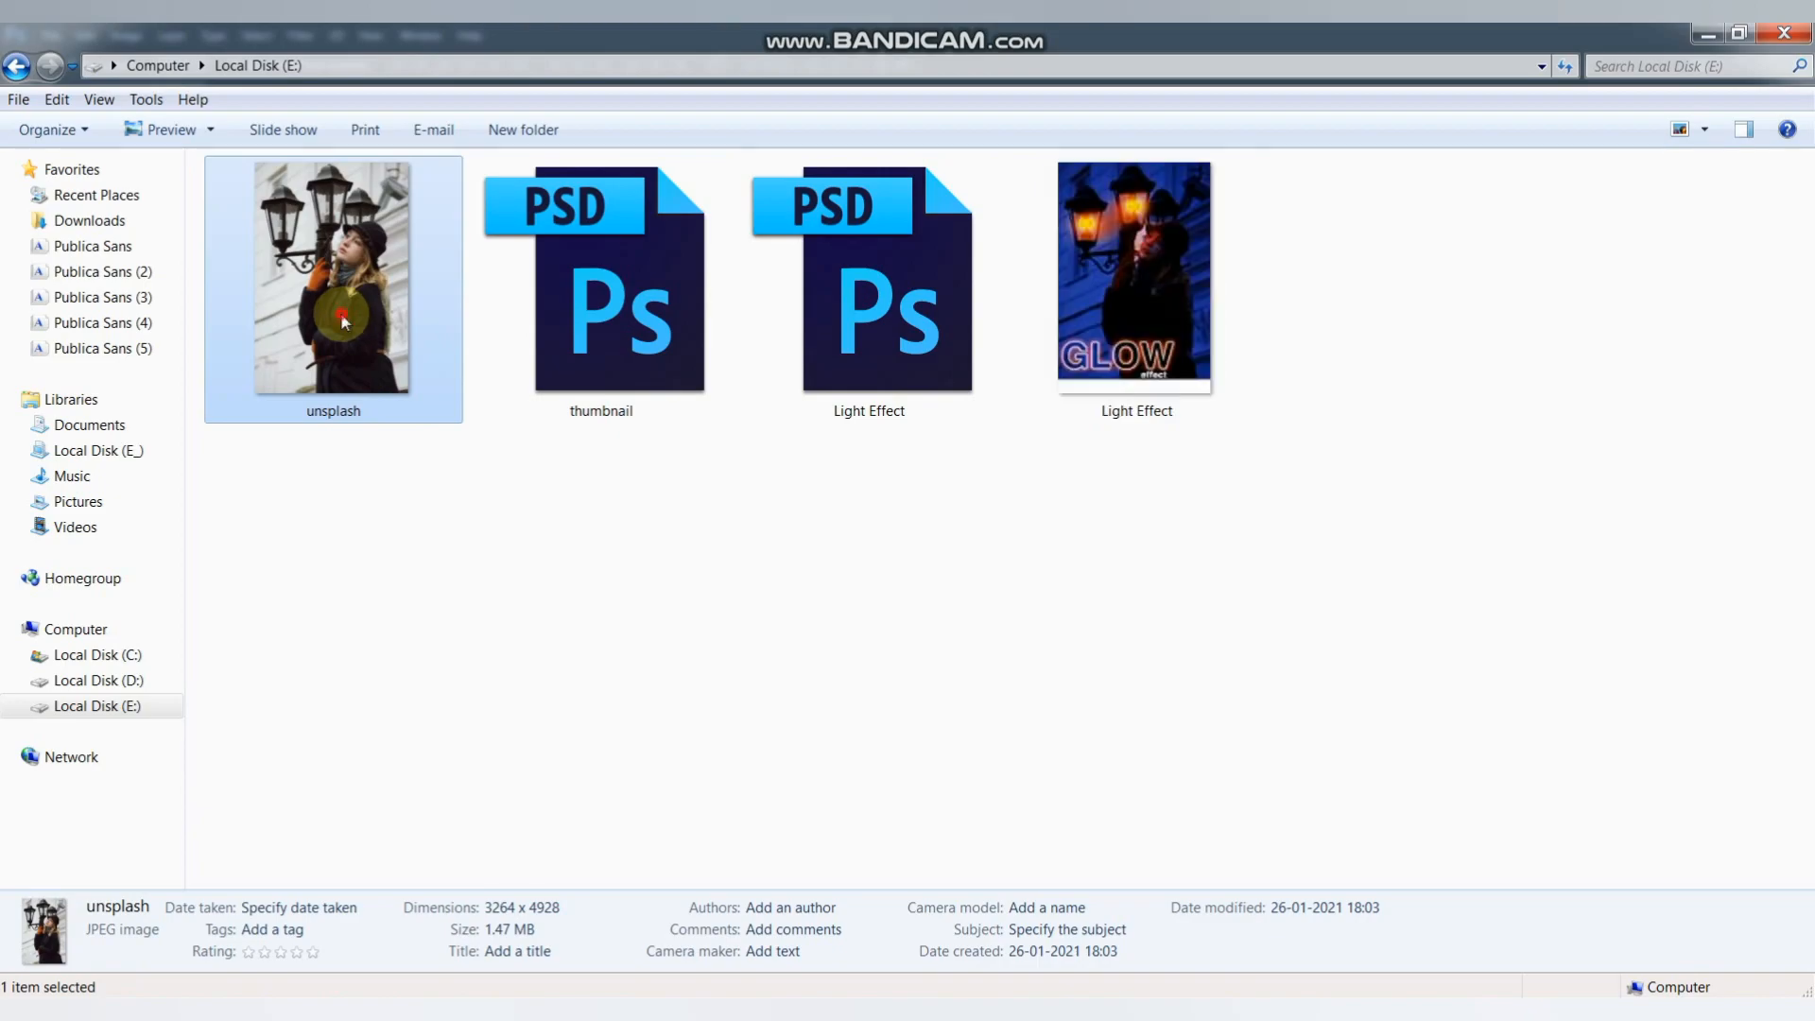
pyautogui.press('Right')
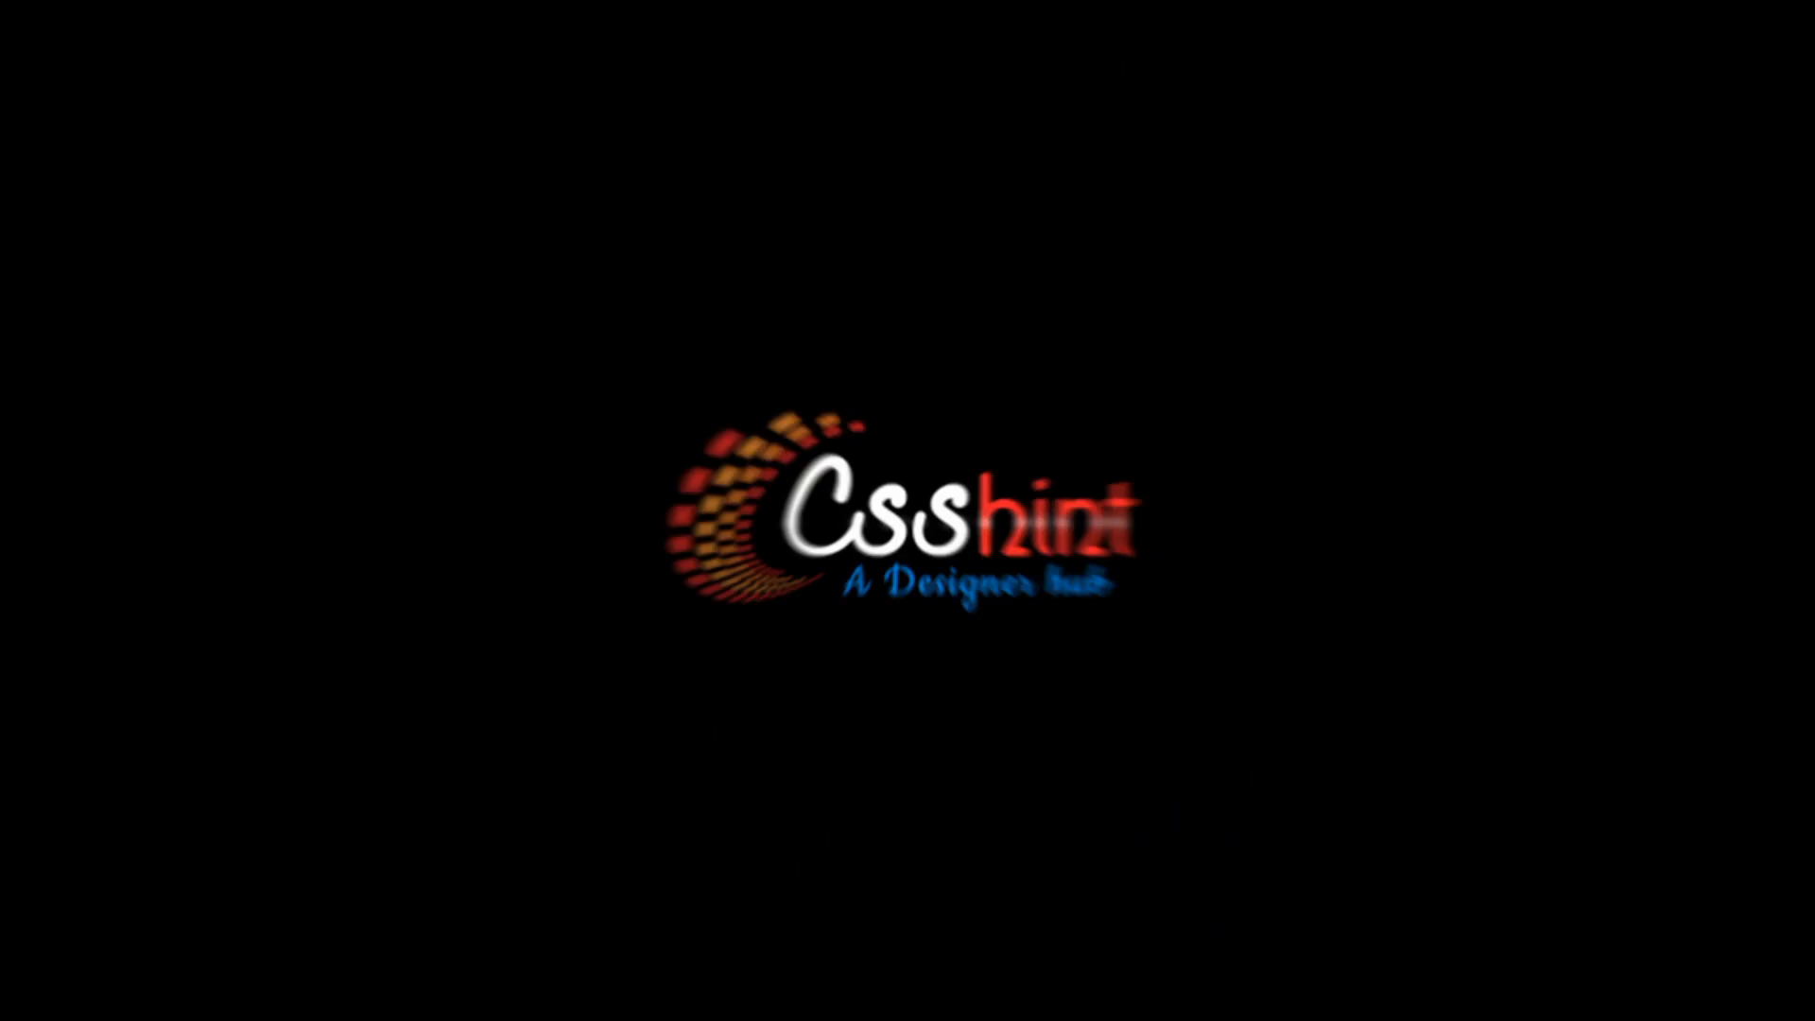